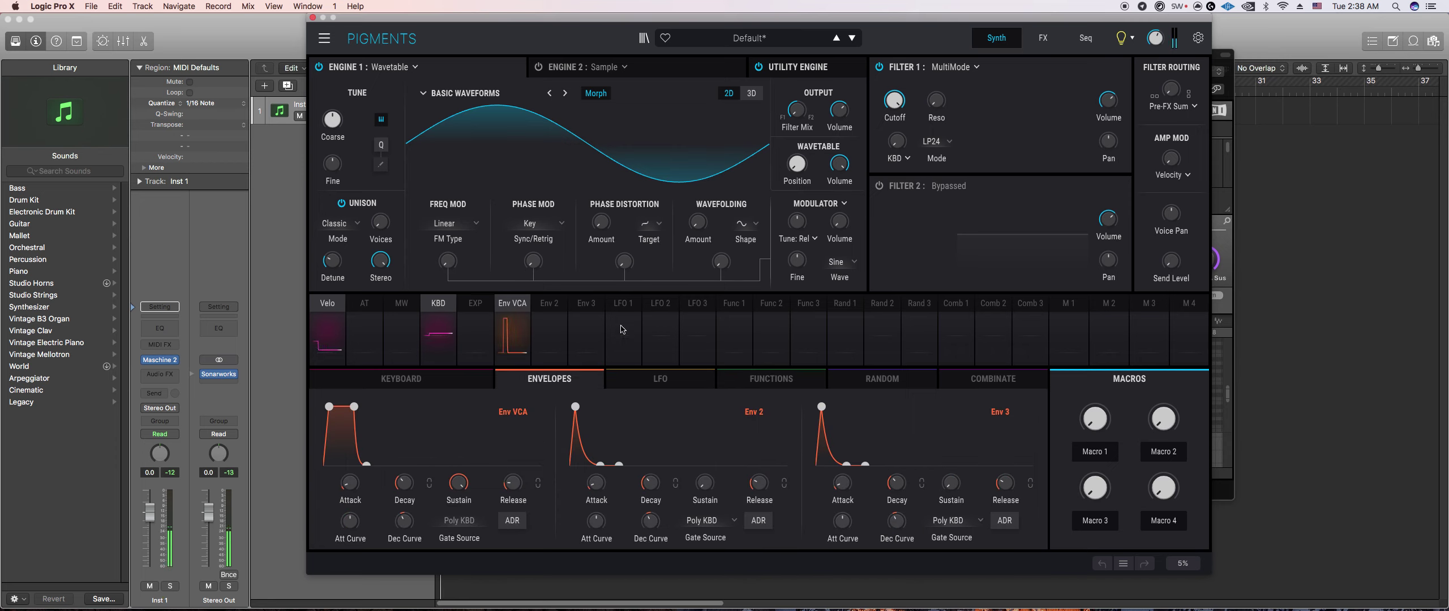
# Step: Lengthen the Env VCA release and adjust Engine 1's unison voices
pyautogui.moveTo(537, 496)
pyautogui.mouseDown()
pyautogui.moveTo(527, 475)
pyautogui.moveTo(516, 489)
pyautogui.mouseUp()
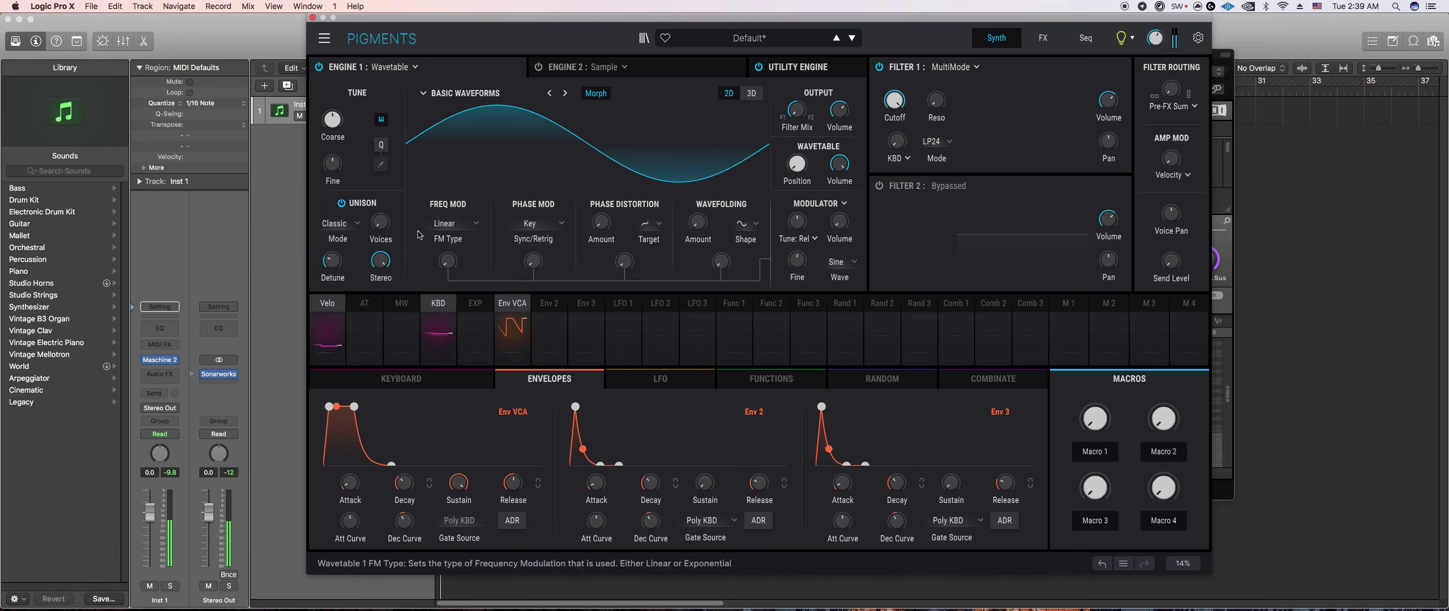
pyautogui.moveTo(385, 232); pyautogui.dragTo(385, 227)
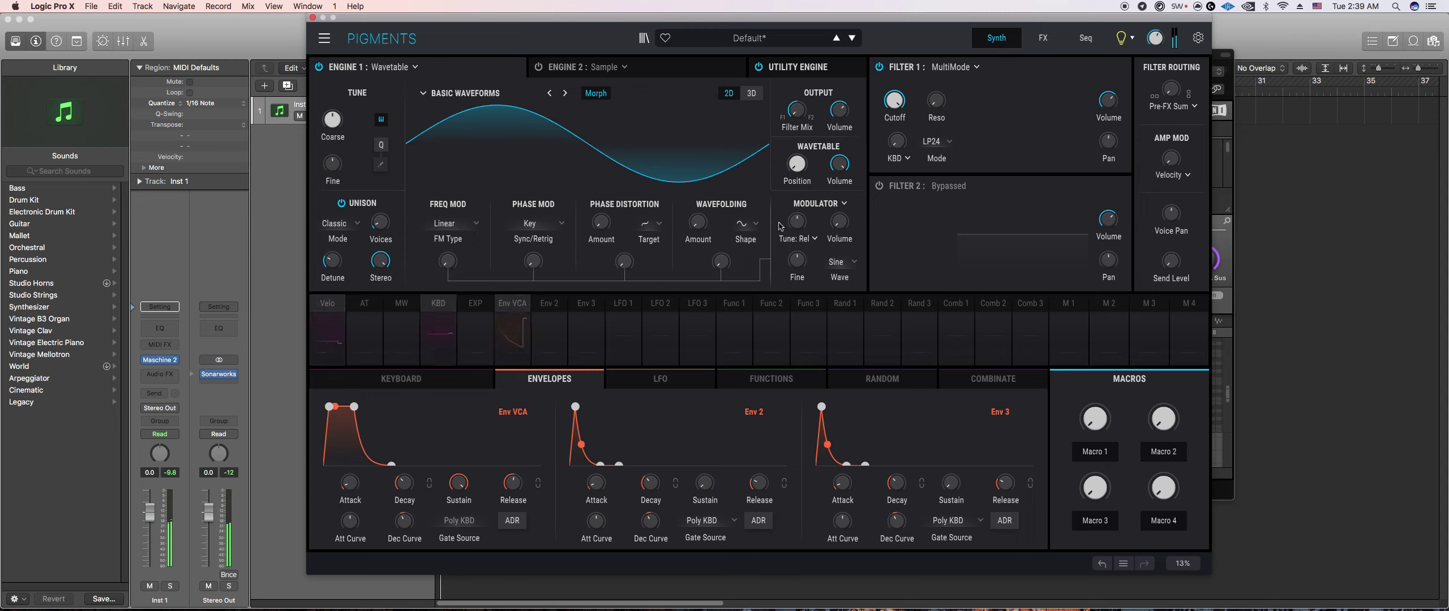
pyautogui.moveTo(635, 17); pyautogui.dragTo(745, 8)
pyautogui.moveTo(644, 261); pyautogui.dragTo(660, 254)
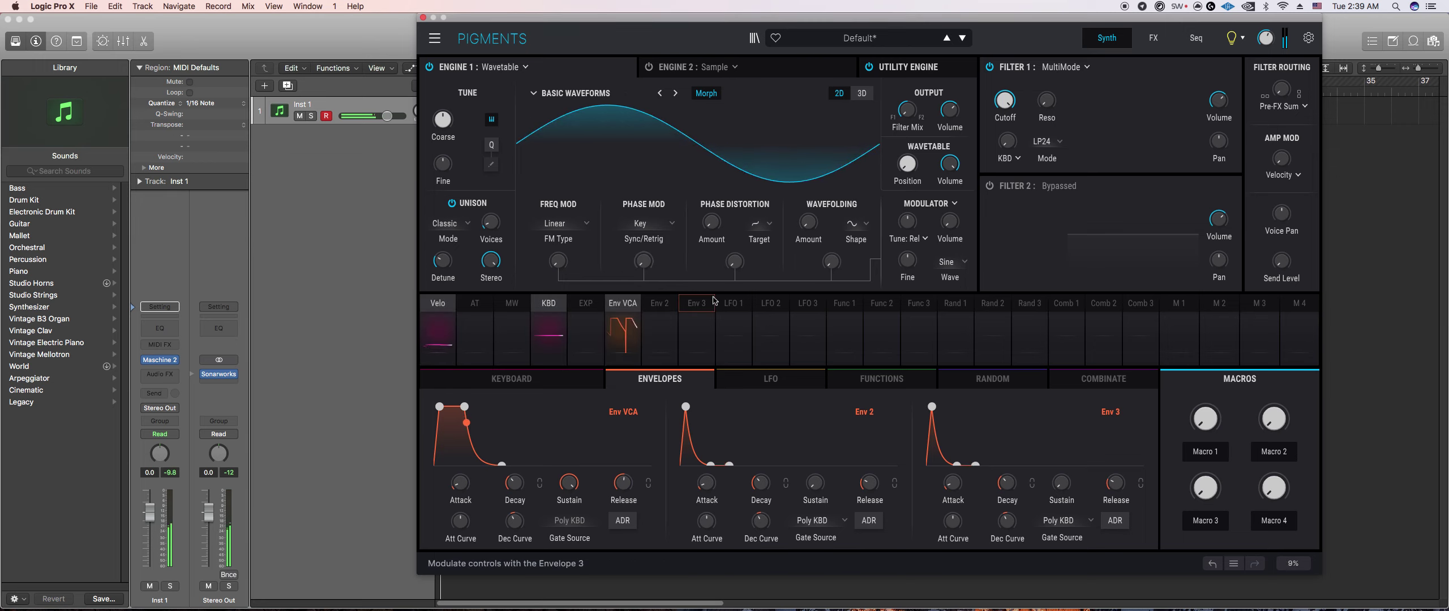
# Step: Shape Function 1 as a peak falling to point 3 at time 0.375, level 0.00, and route it to phase modulation at 0.15
pyautogui.click(883, 379)
pyautogui.moveTo(480, 407); pyautogui.dragTo(634, 391)
pyautogui.moveTo(670, 477); pyautogui.dragTo(712, 503)
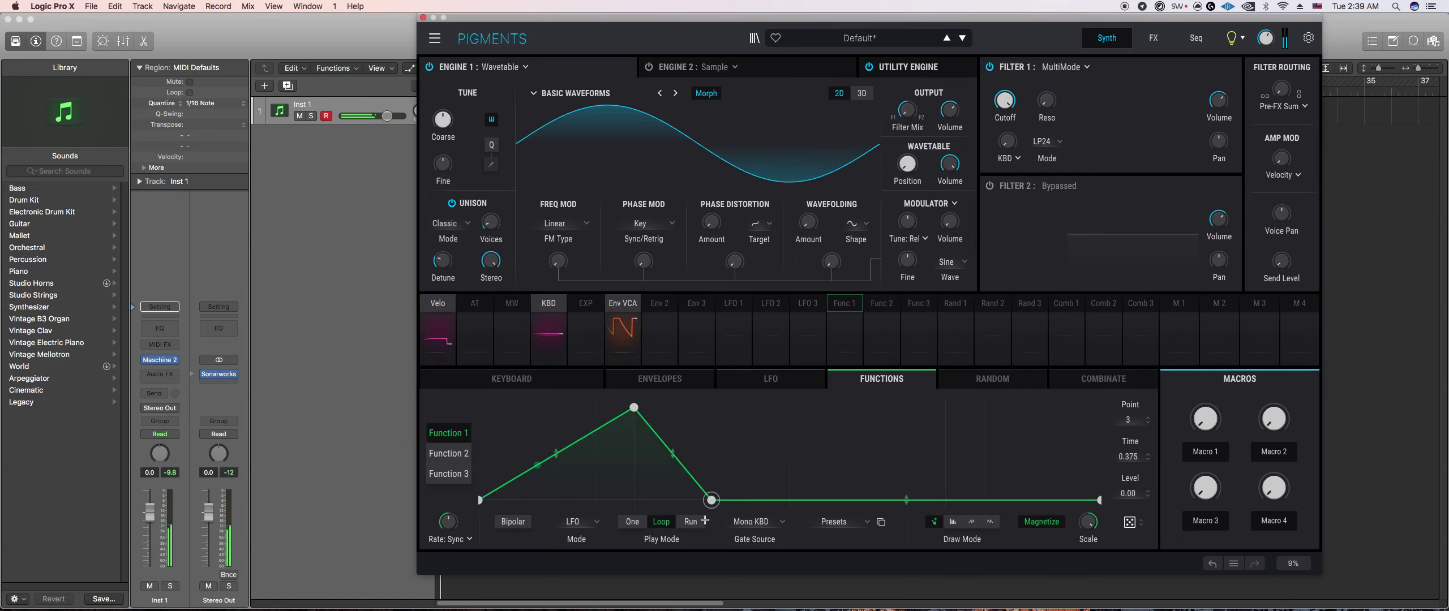
pyautogui.click(847, 307)
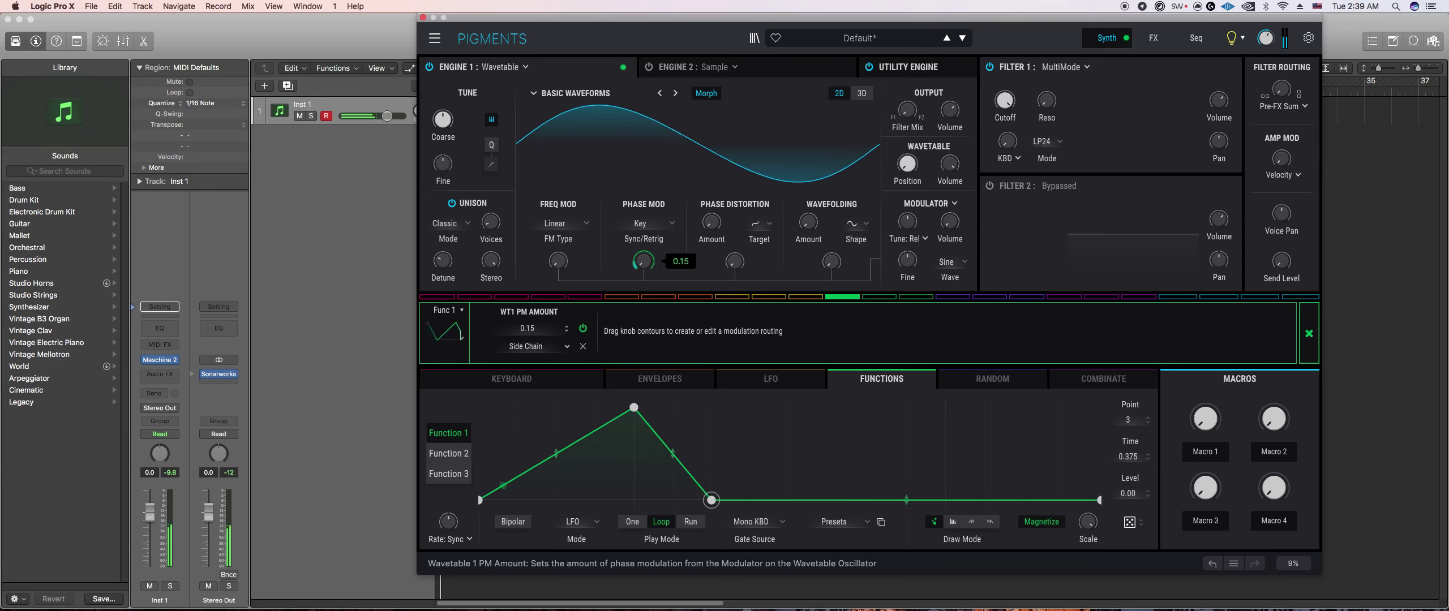
# Step: Set Function 1's play mode to One and move point 3 directly under the peak, at time 0.250
pyautogui.click(632, 523)
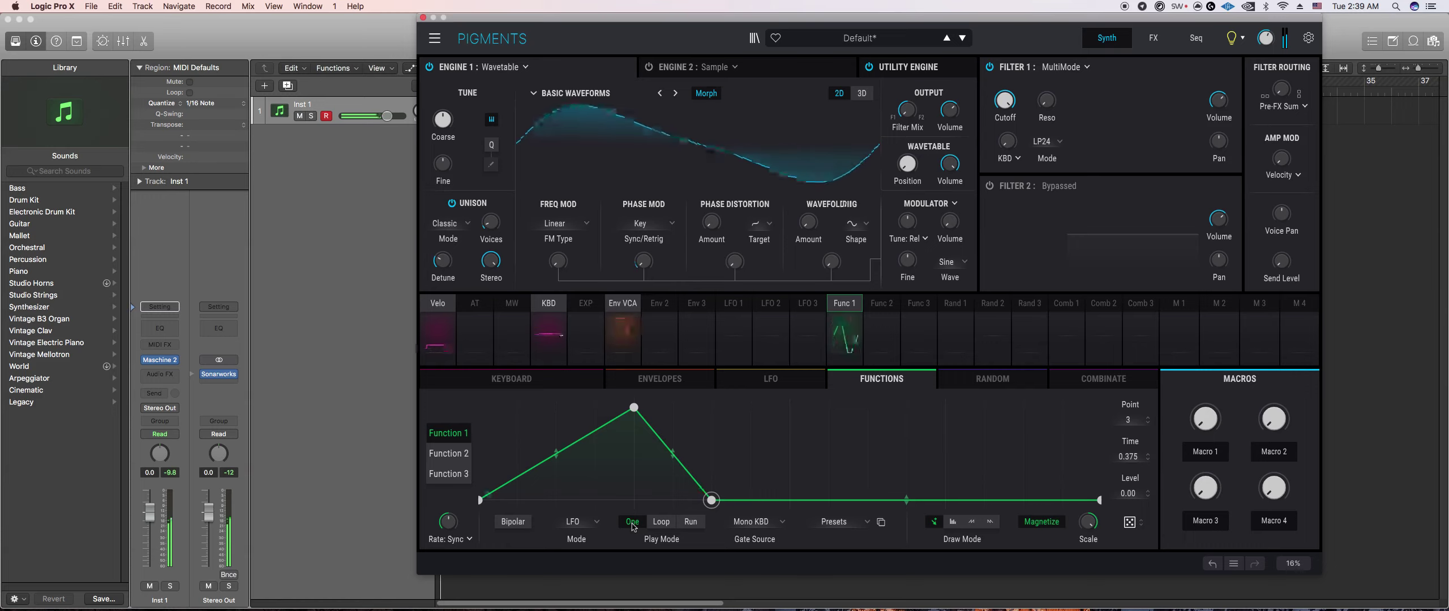
pyautogui.moveTo(634, 415); pyautogui.dragTo(555, 409)
pyautogui.moveTo(713, 507); pyautogui.dragTo(634, 507)
pyautogui.moveTo(556, 407); pyautogui.dragTo(634, 408)
pyautogui.moveTo(635, 500); pyautogui.dragTo(635, 499)
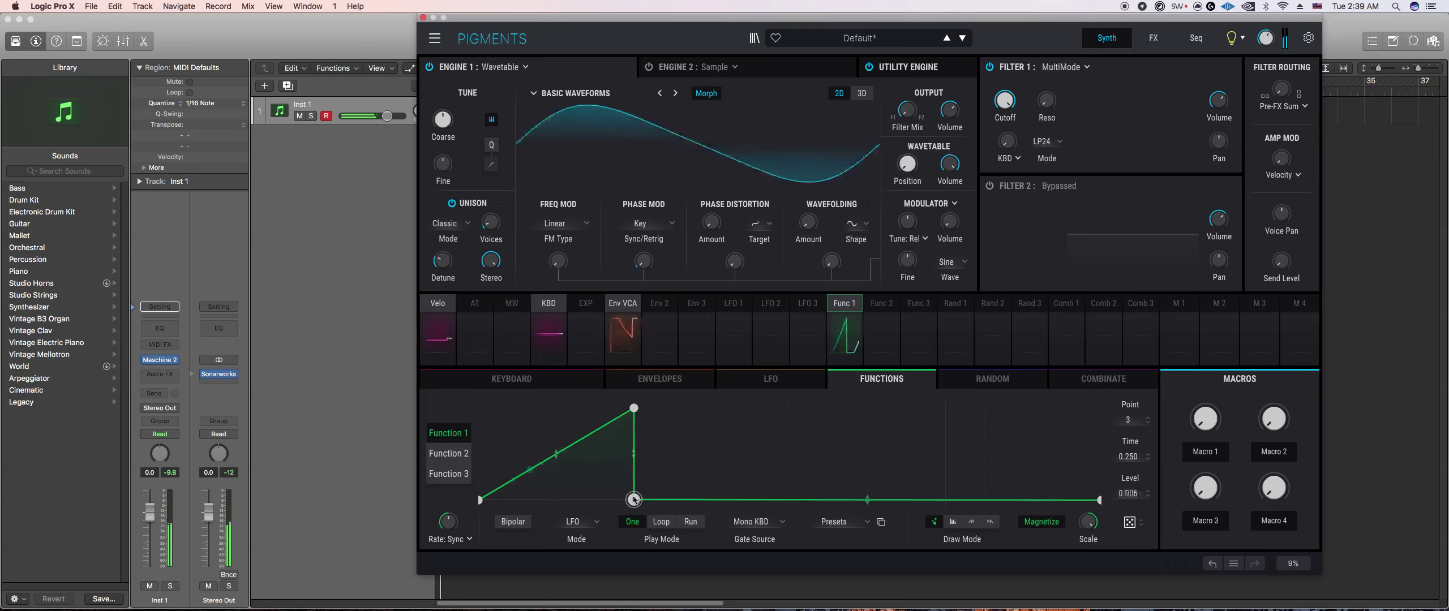
# Step: Turn off wavetable morphing and route Function 1 to Engine 1's wavetable position
pyautogui.click(707, 94)
pyautogui.moveTo(907, 164); pyautogui.dragTo(907, 139)
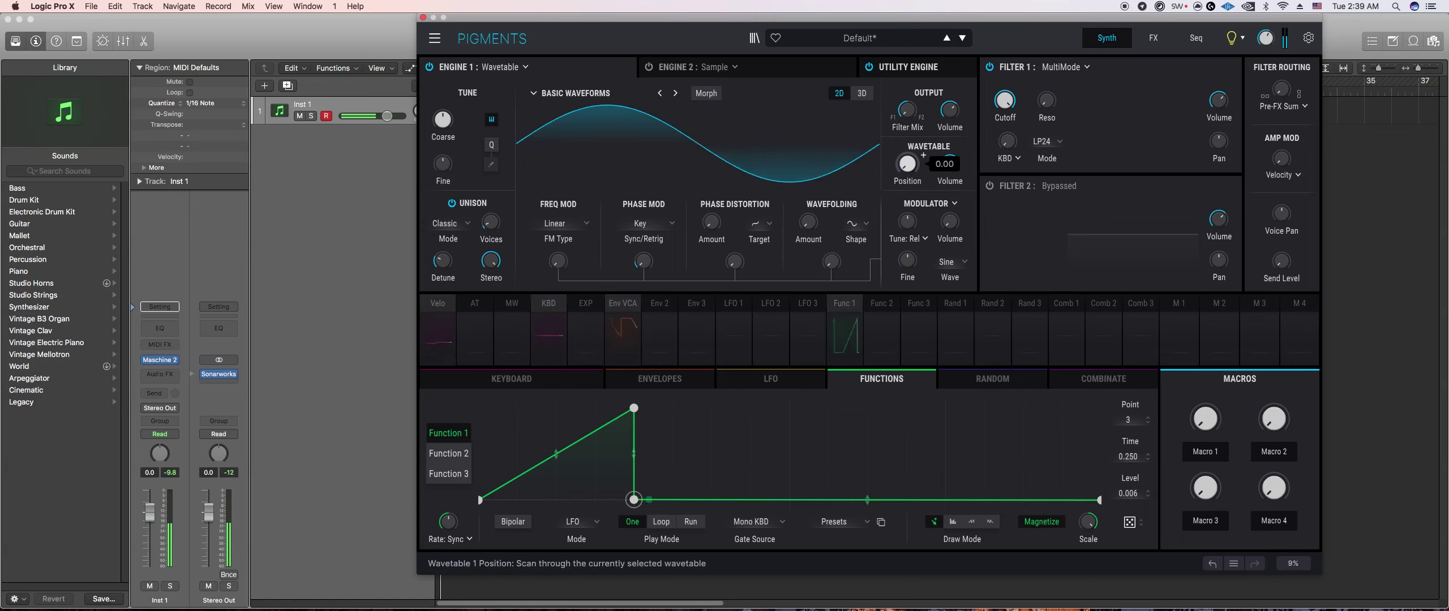
pyautogui.click(844, 331)
pyautogui.moveTo(898, 169); pyautogui.dragTo(898, 137)
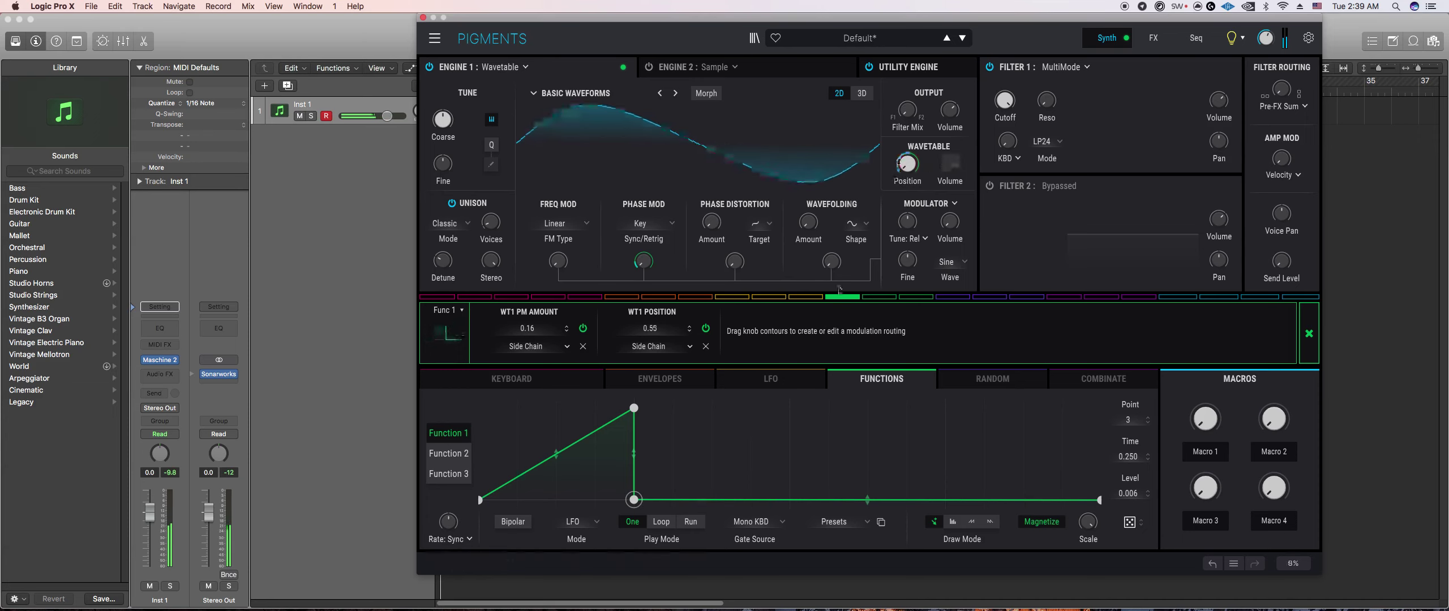
# Step: Move Function 1's third point to time 0.313 and adjust Engine 1's phase modulation amount and coarse tuning
pyautogui.moveTo(635, 500); pyautogui.dragTo(702, 501)
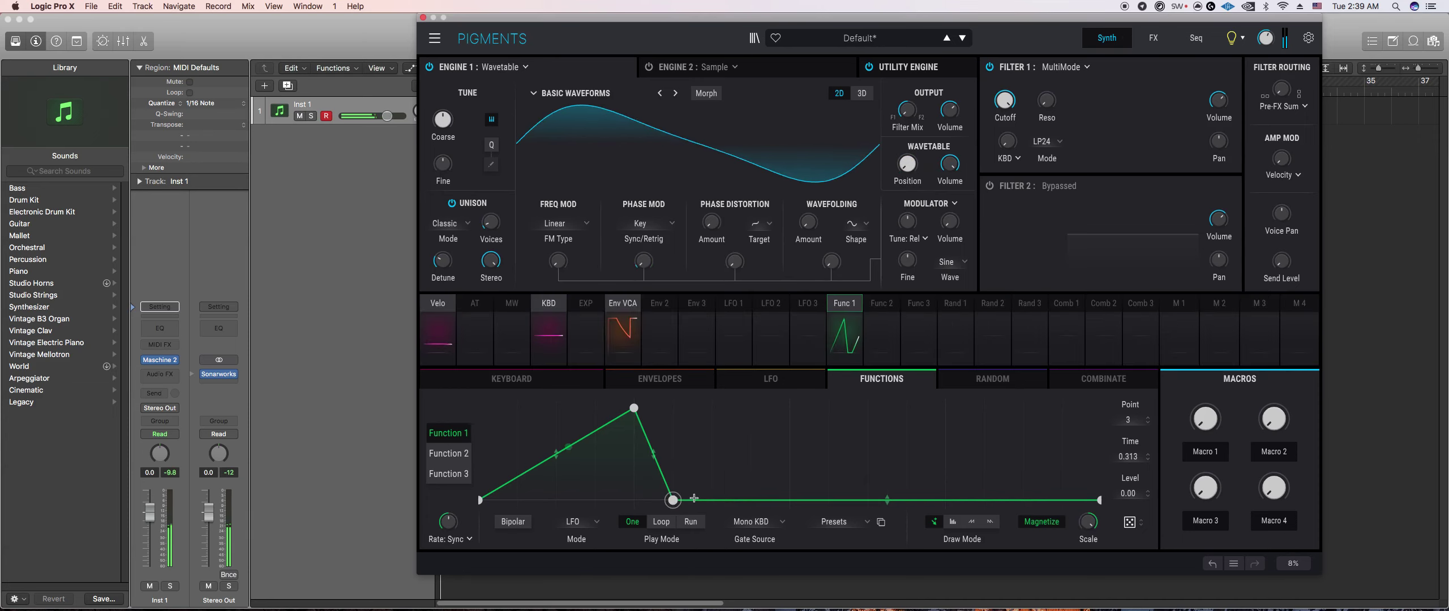
pyautogui.moveTo(641, 264); pyautogui.dragTo(640, 262)
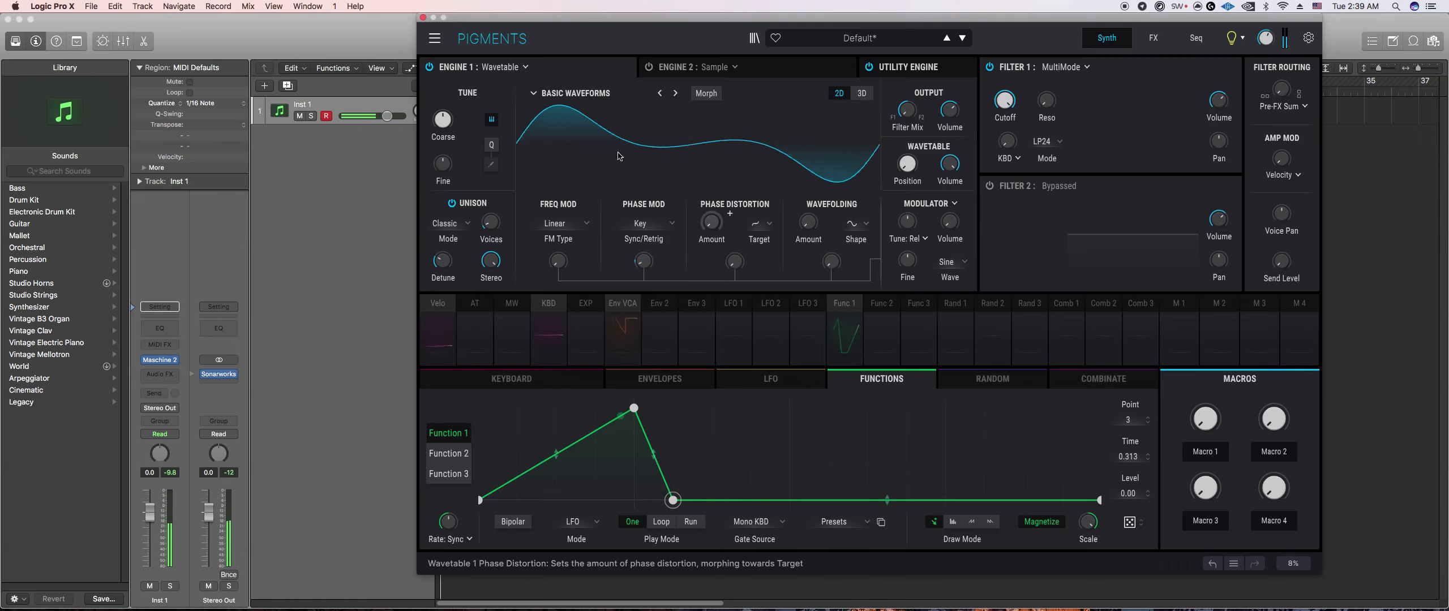
pyautogui.moveTo(446, 125)
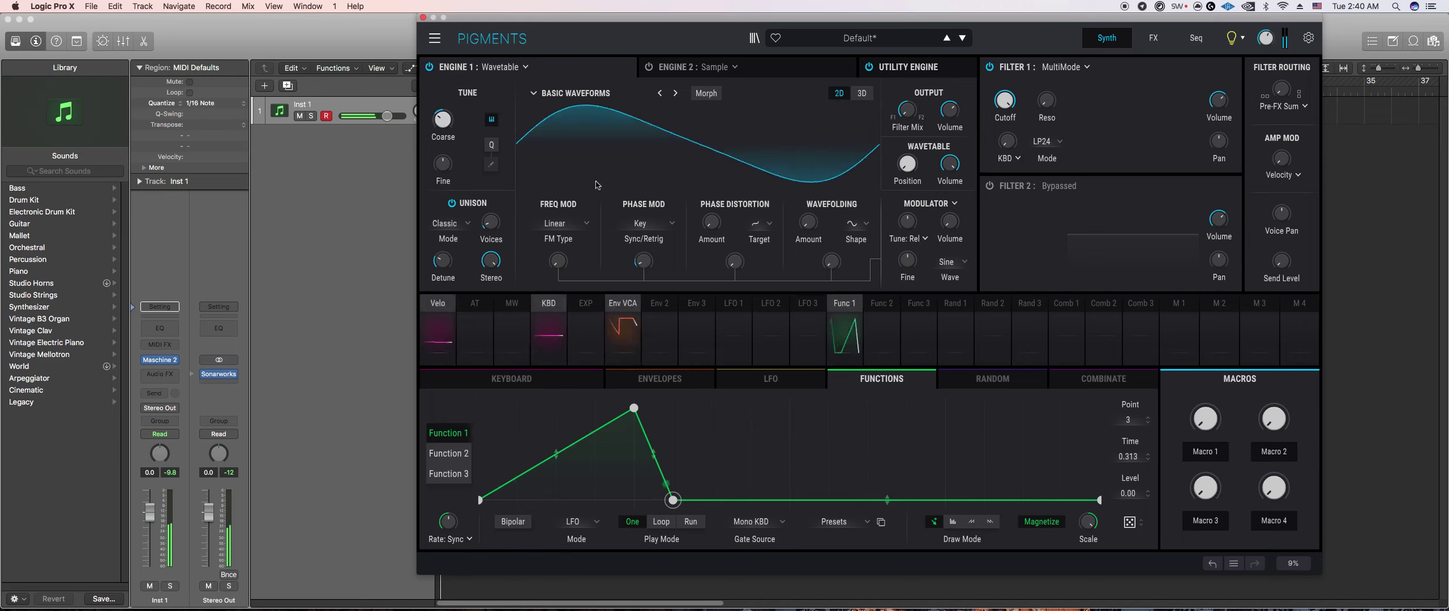
# Step: Slightly raise Engine 1's phase distortion amount and wavetable position
pyautogui.moveTo(730, 213)
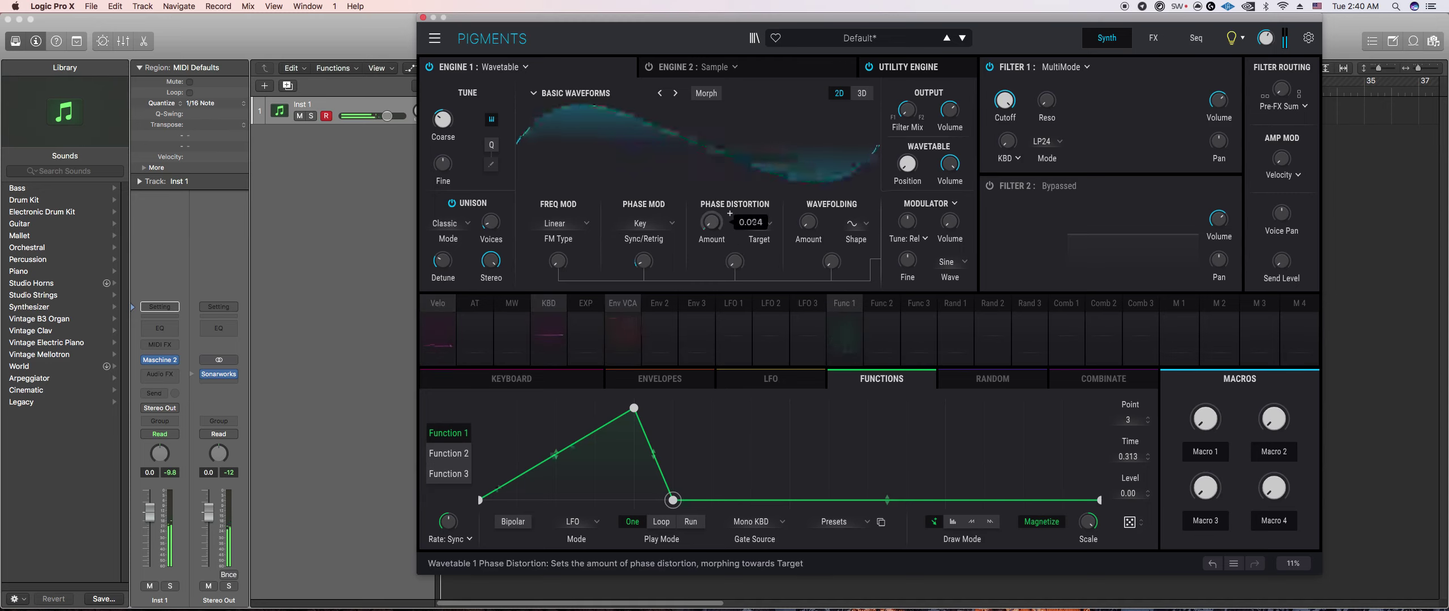
pyautogui.moveTo(923, 155)
pyautogui.moveTo(911, 168); pyautogui.dragTo(912, 163)
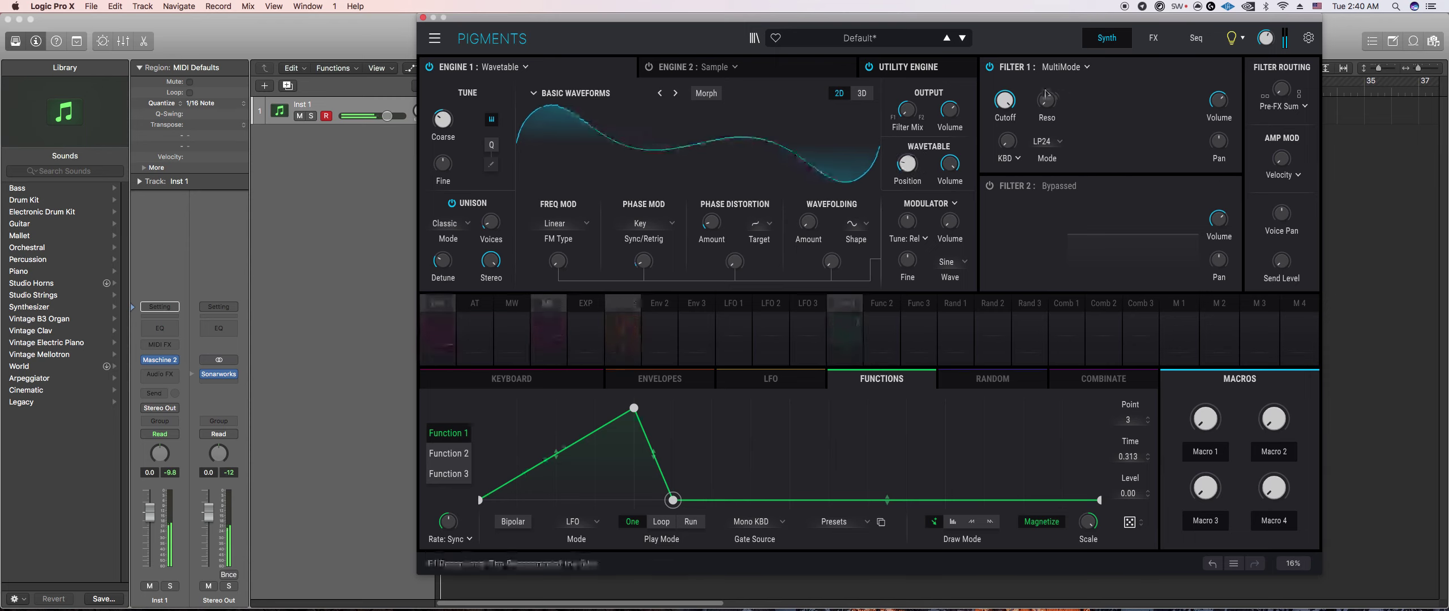
pyautogui.moveTo(1056, 115)
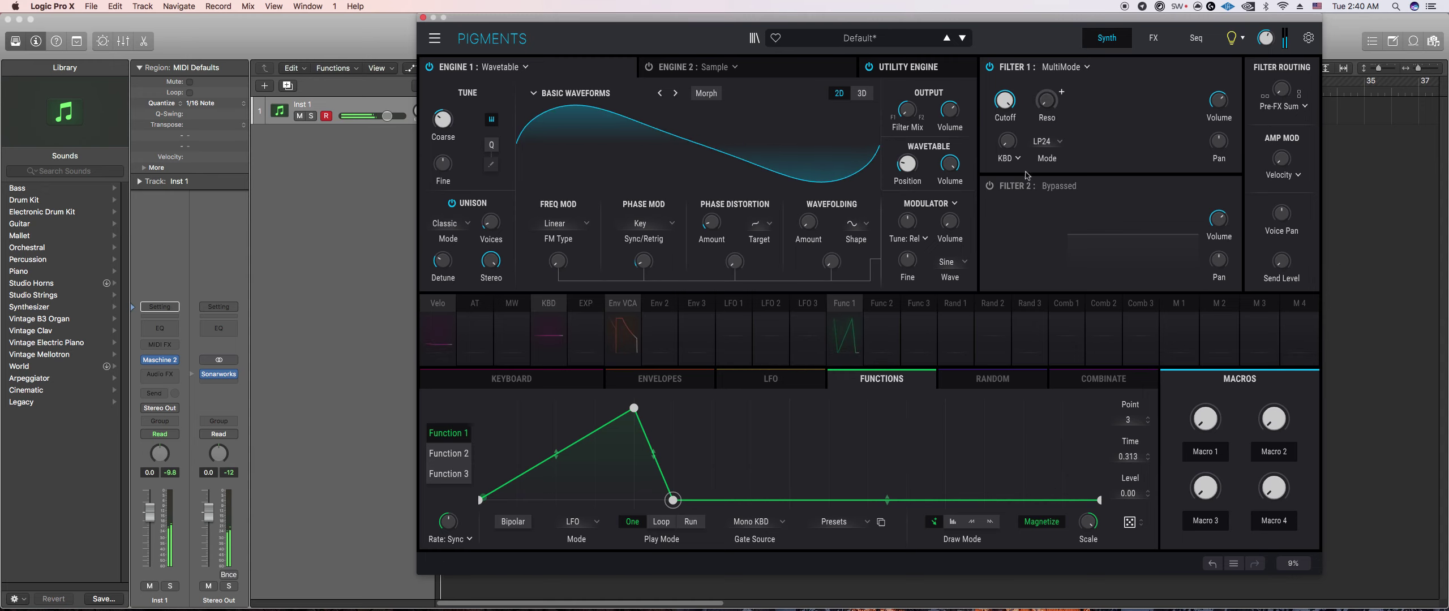
# Step: Shorten the Env VCA release to about 363 ms
pyautogui.click(668, 383)
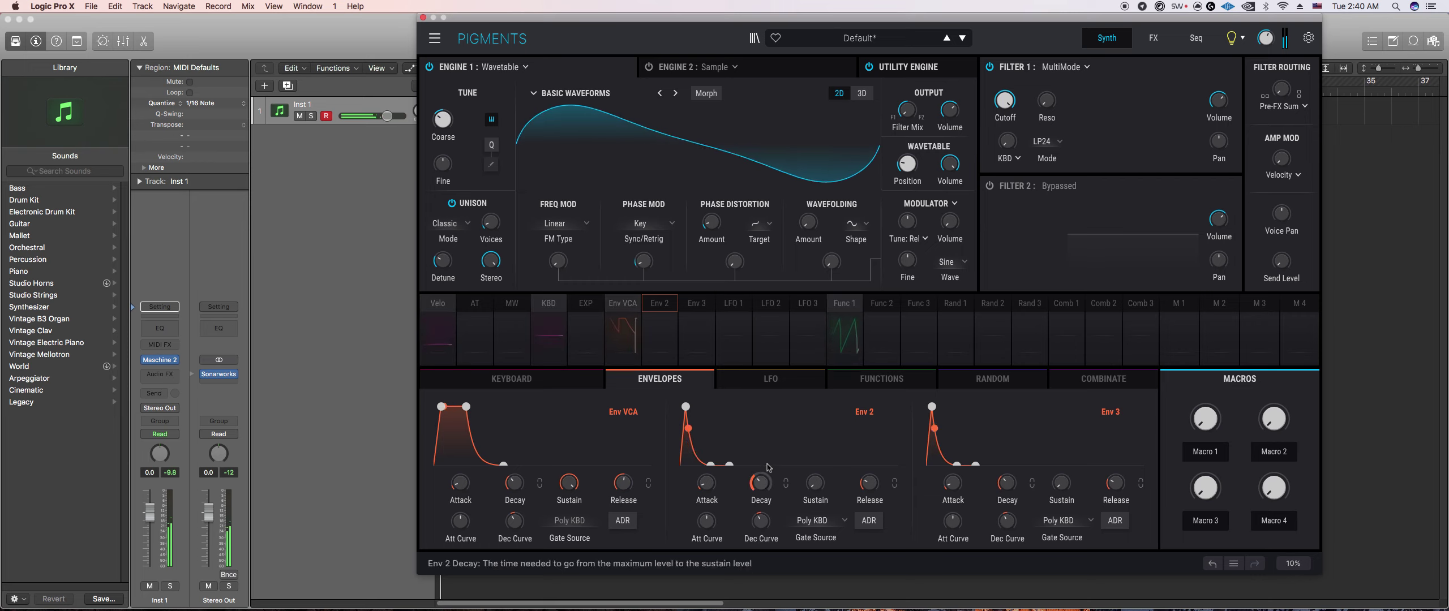
pyautogui.moveTo(623, 484); pyautogui.dragTo(623, 499)
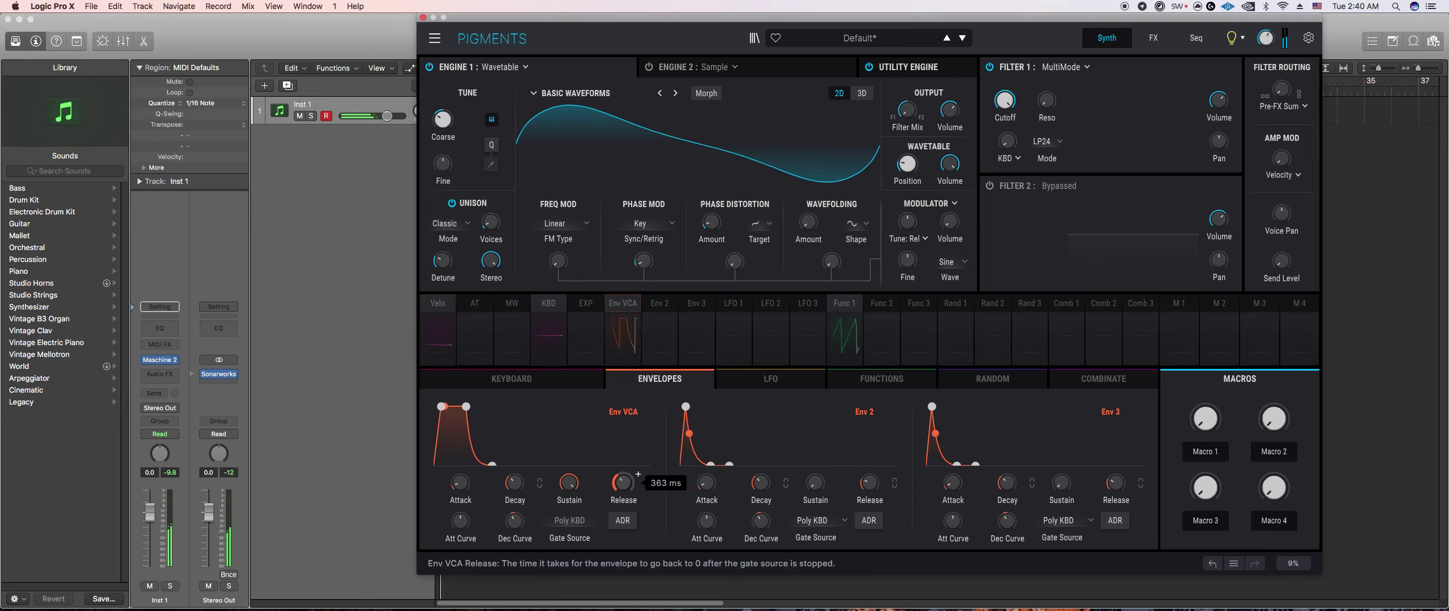
# Step: Raise Engine 1's frequency modulation amount and its modulator amount on phase distortion
pyautogui.moveTo(557, 261)
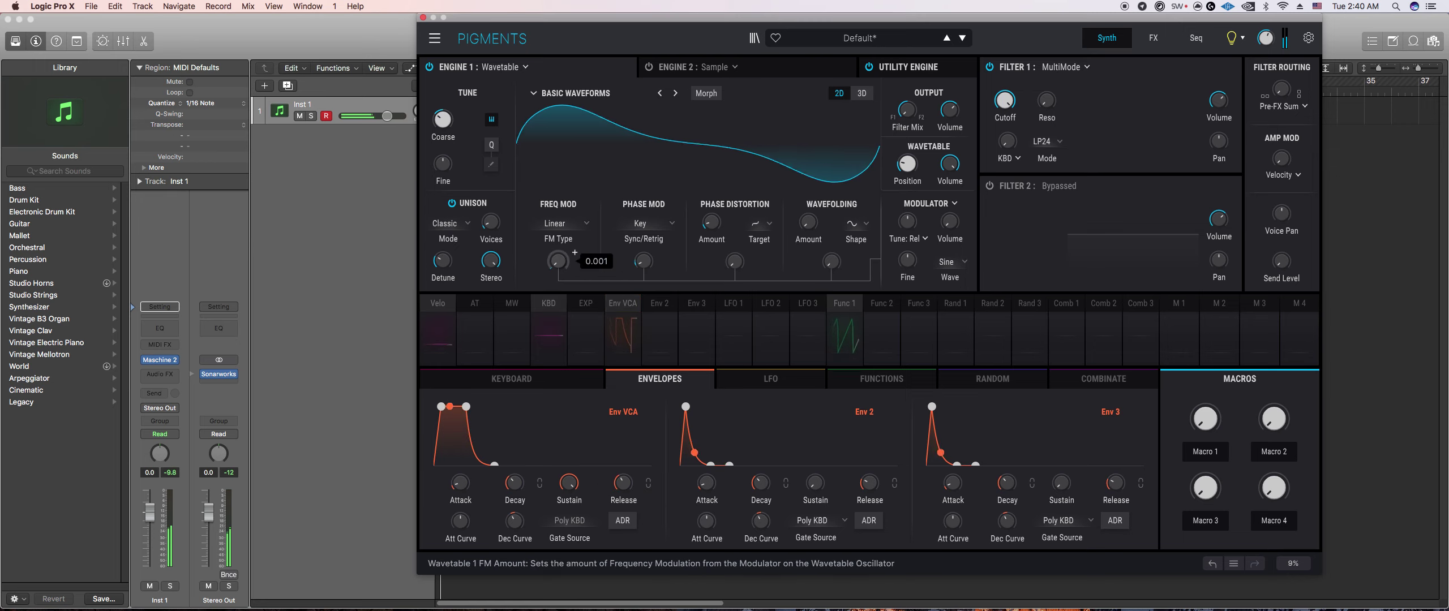
pyautogui.scroll(3, 574, 252)
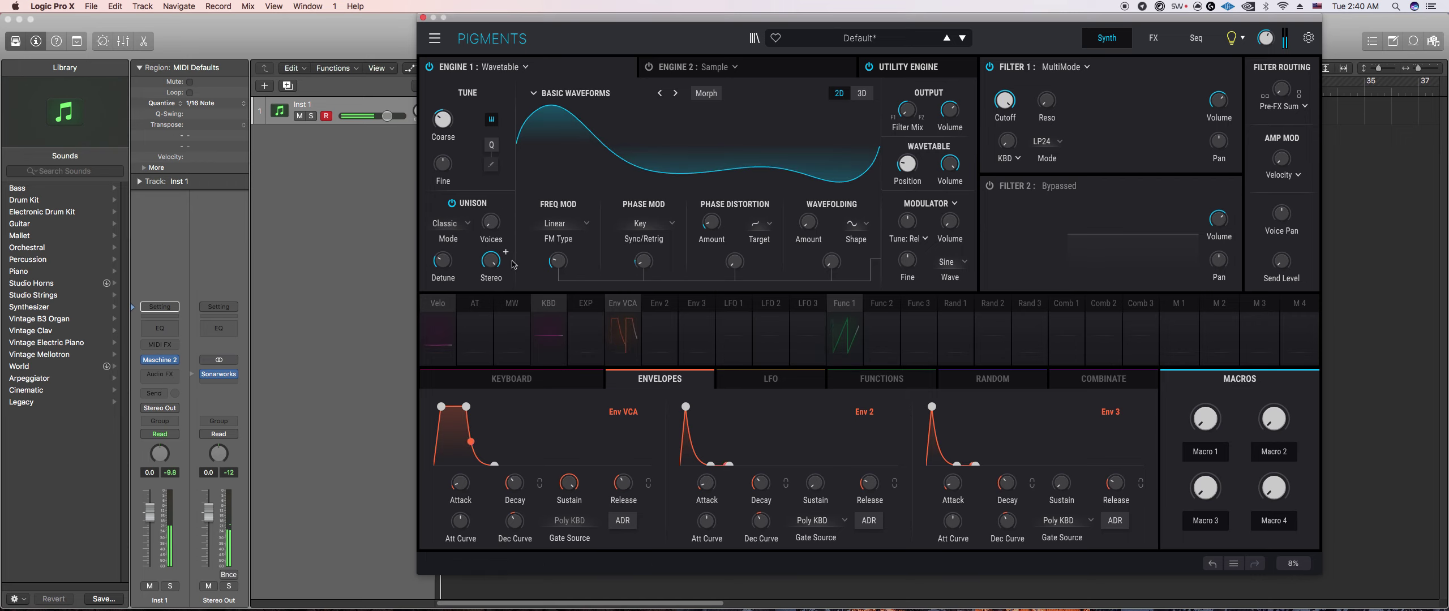
pyautogui.moveTo(754, 253)
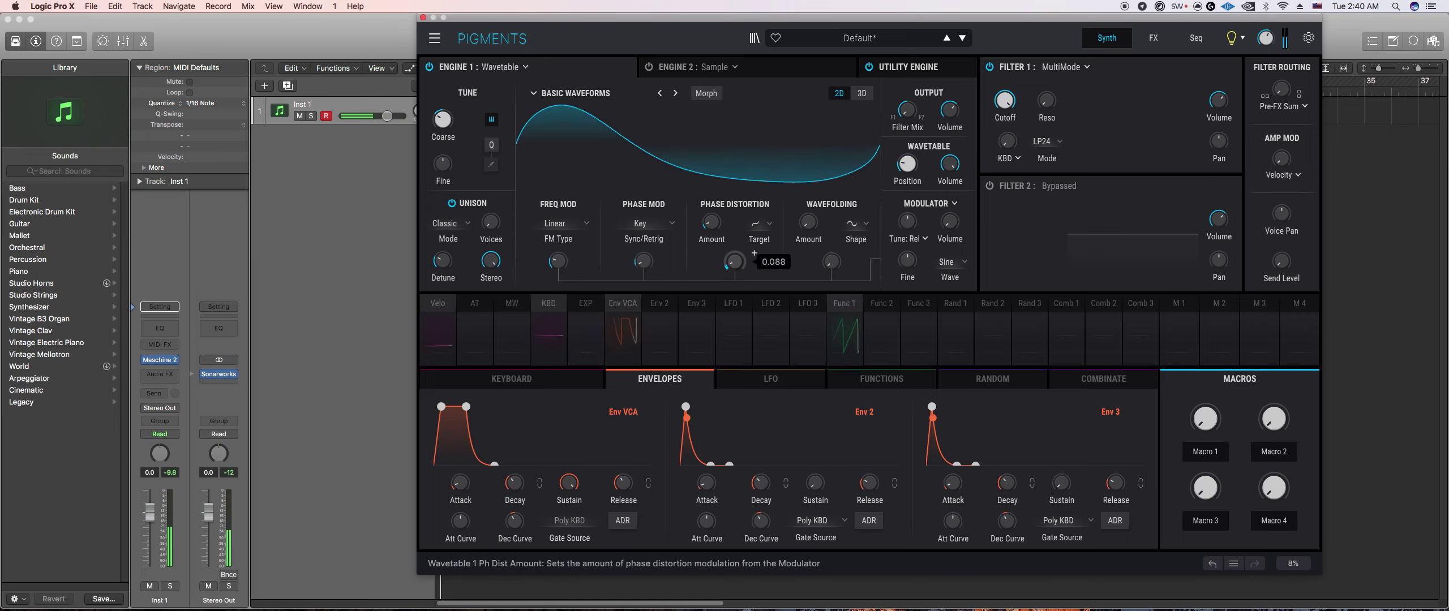
# Step: Load the Additive Speech wavetable from the Pigments 3.5 category into Engine 1
pyautogui.click(675, 93)
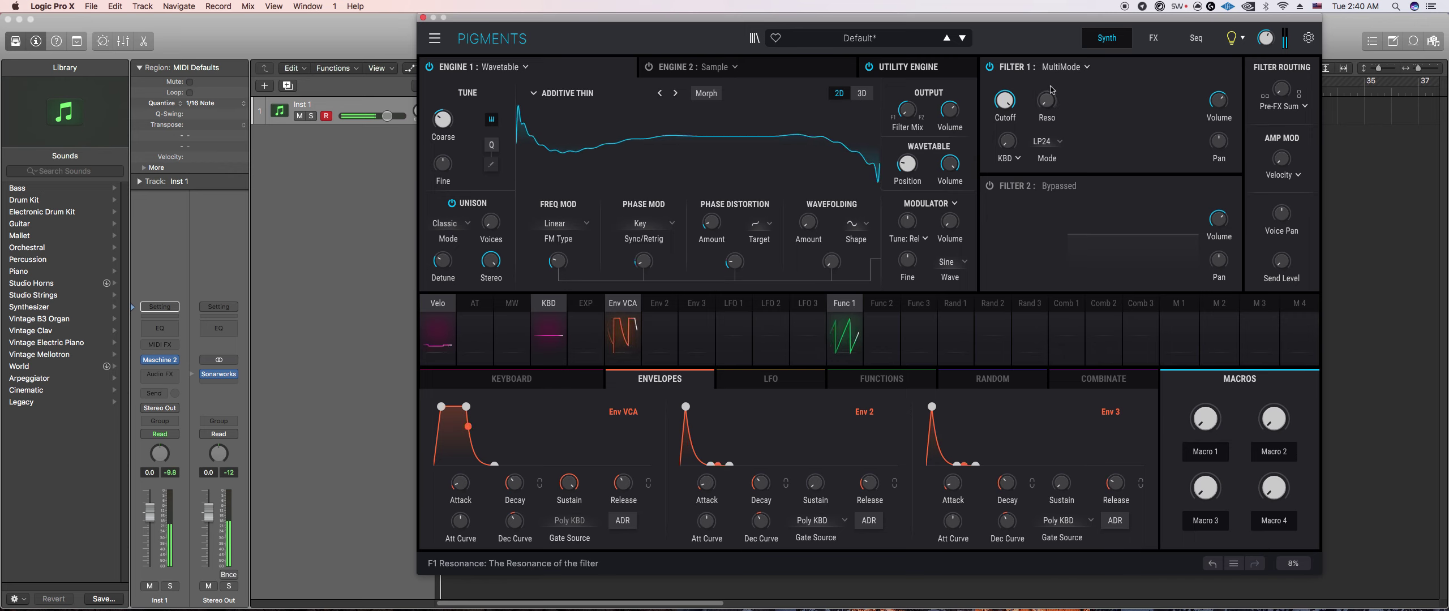
pyautogui.click(675, 93)
pyautogui.click(584, 94)
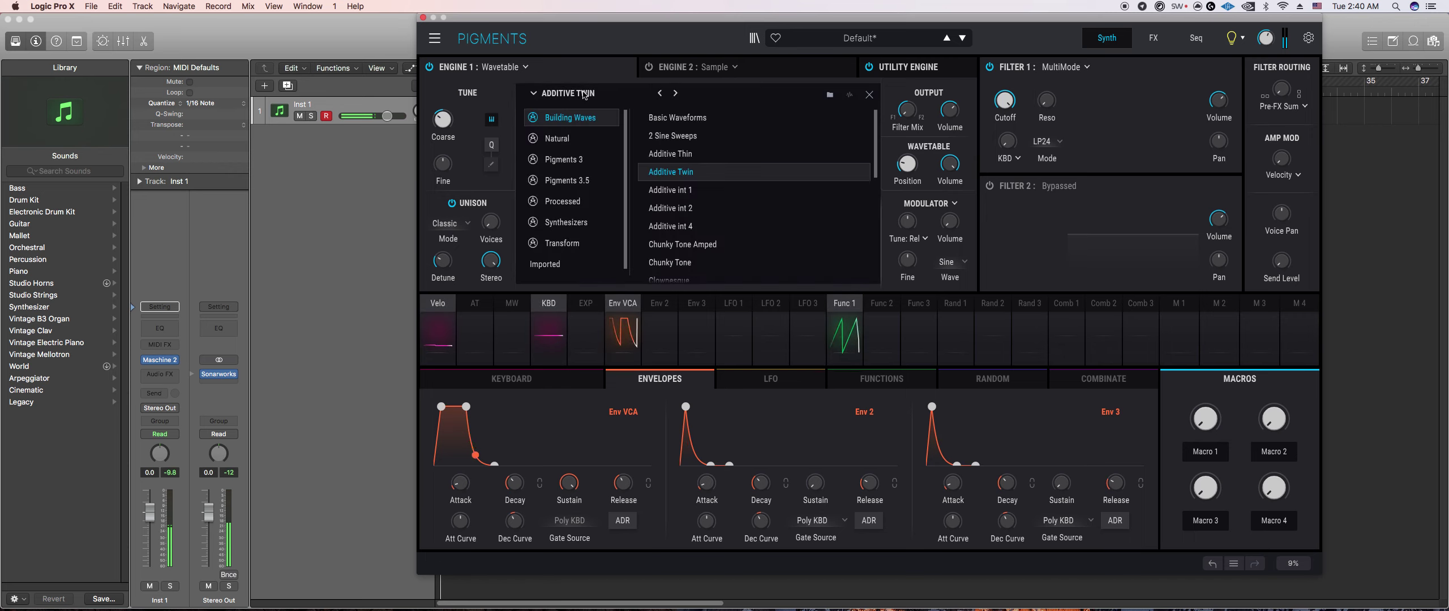
pyautogui.click(566, 180)
pyautogui.click(664, 117)
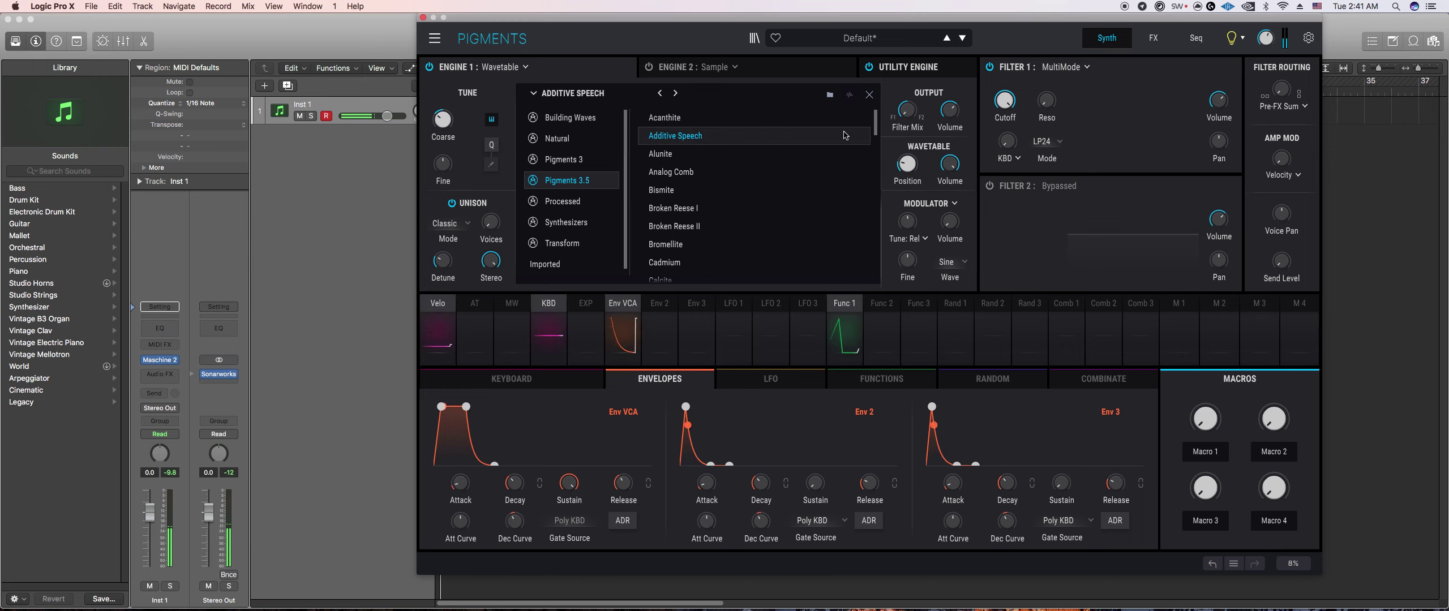
pyautogui.click(870, 96)
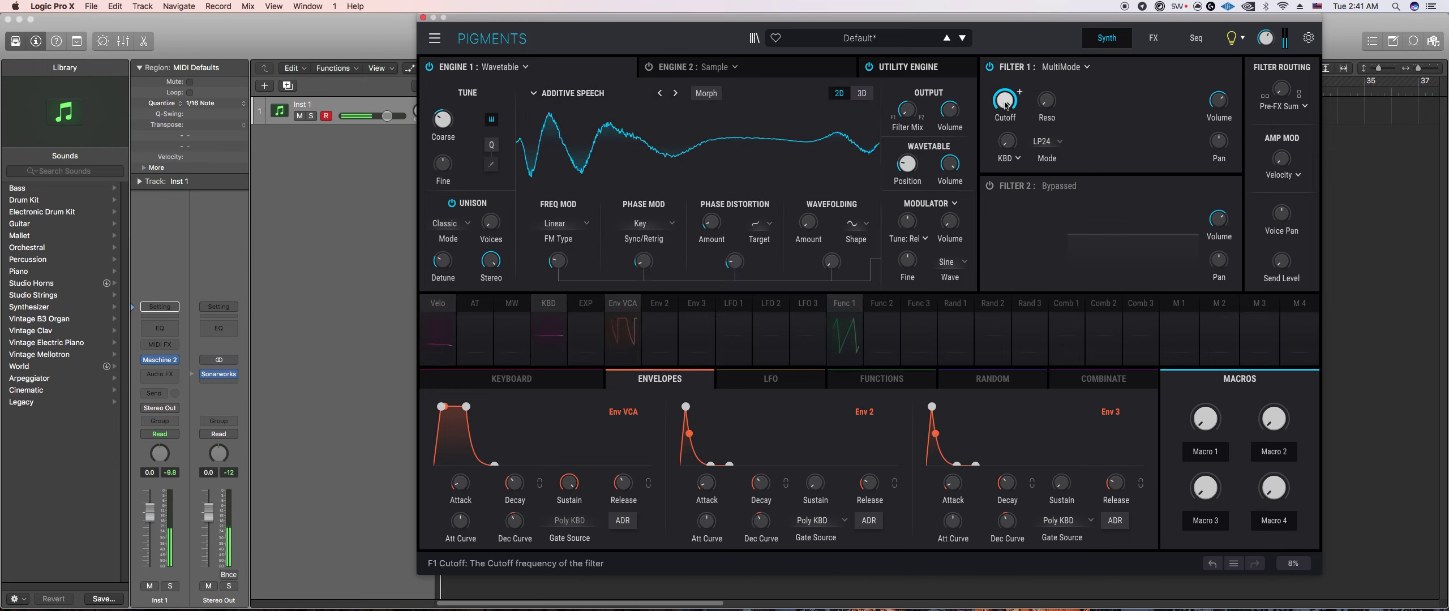
# Step: Lower Filter 1's cutoff to about 666 Hz and raise Engine 1's wavefolding amount
pyautogui.moveTo(1005, 101)
pyautogui.moveTo(1005, 100); pyautogui.dragTo(1005, 104)
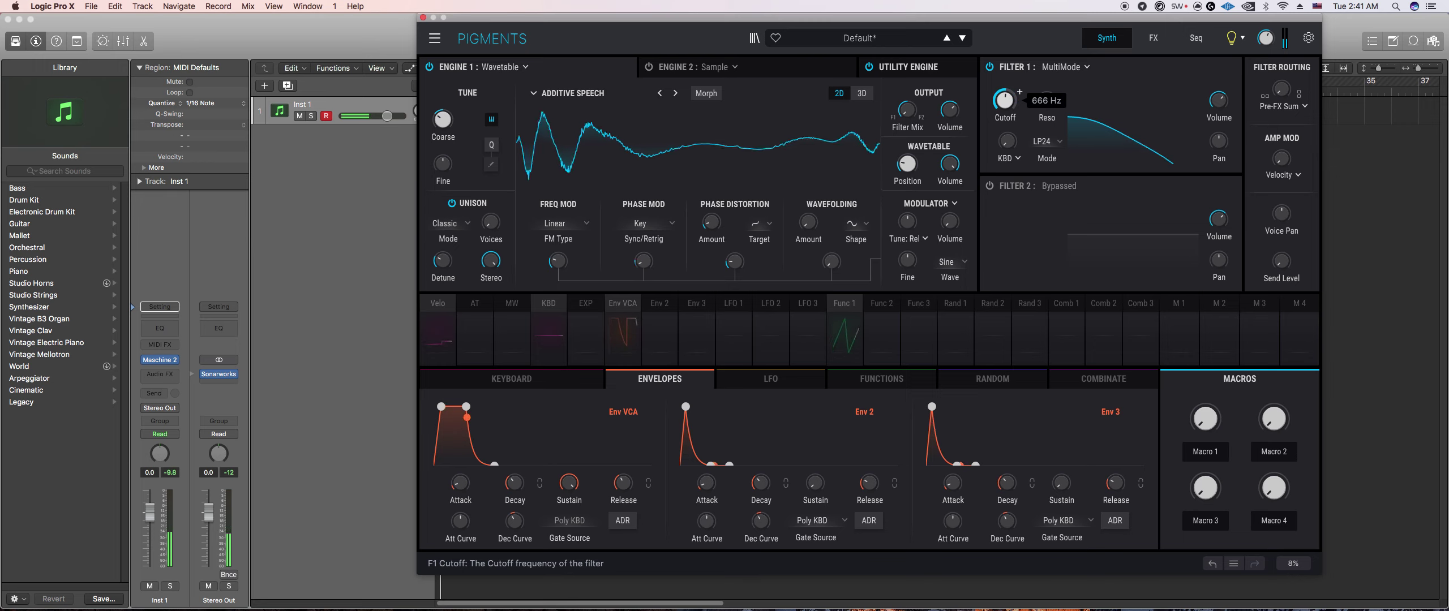
pyautogui.moveTo(808, 222); pyautogui.dragTo(826, 213)
# Step: Raise Engine 1's unison voices and open Filter 1's cutoff to about 11661 Hz
pyautogui.moveTo(490, 223)
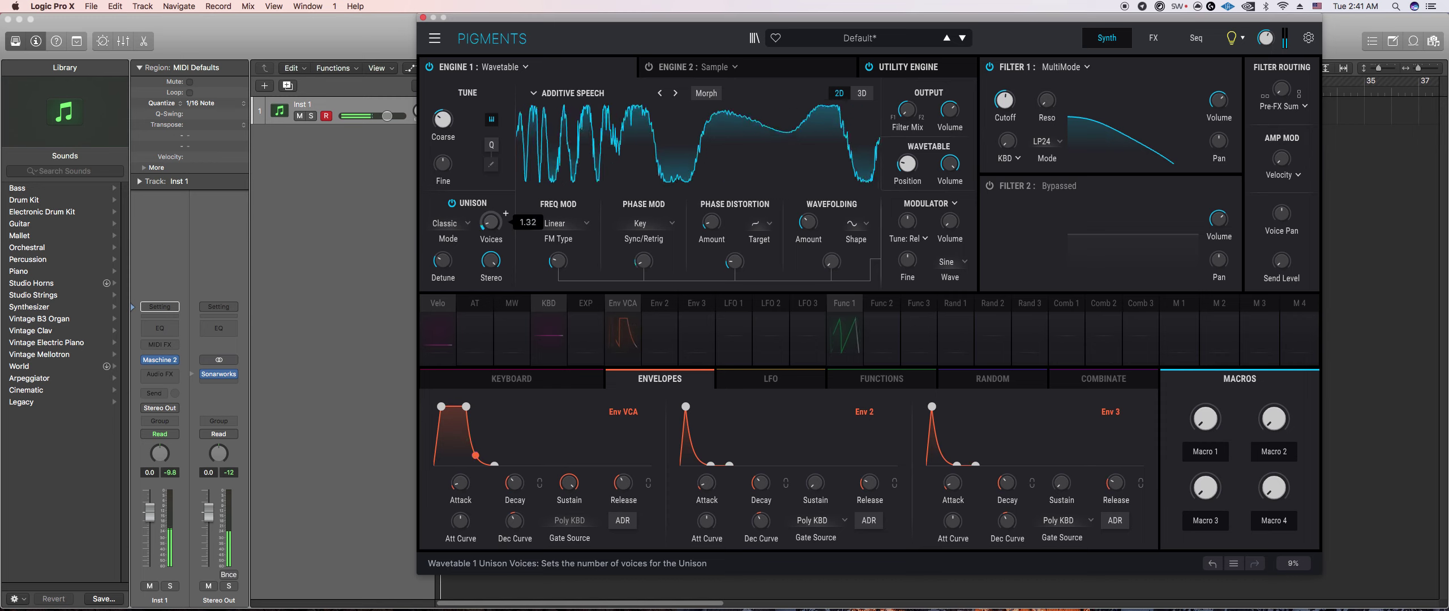
pyautogui.moveTo(491, 222); pyautogui.dragTo(491, 219)
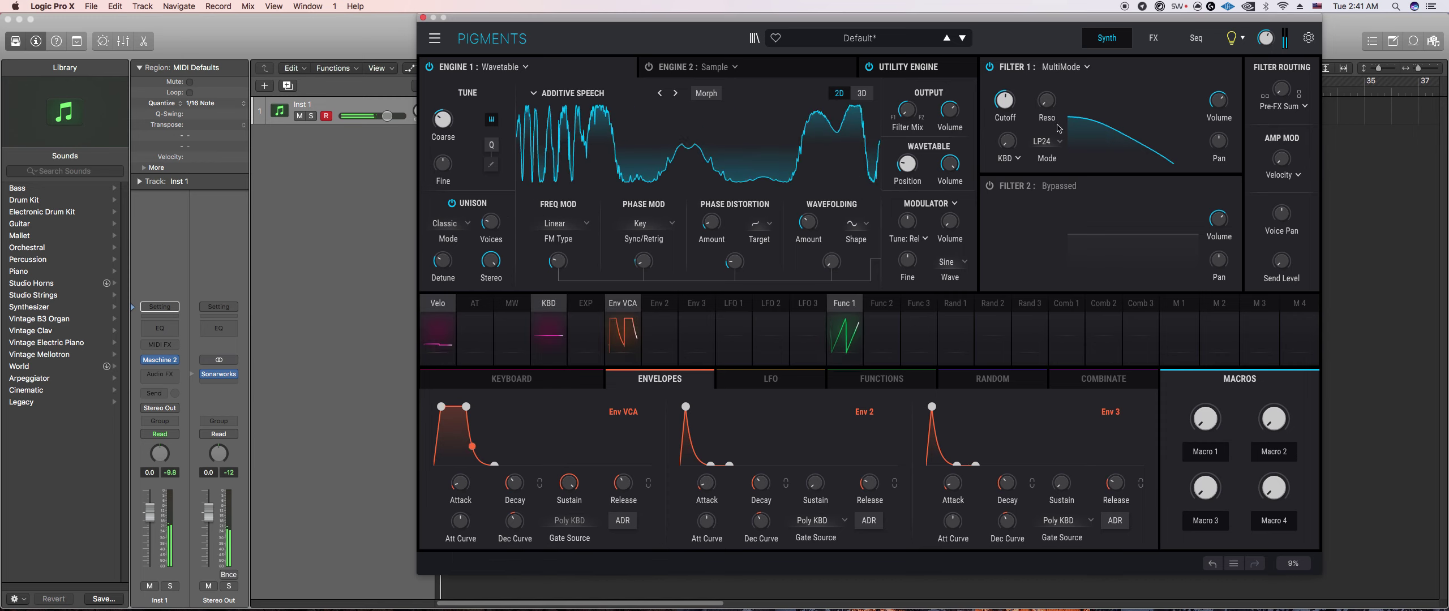
pyautogui.moveTo(1045, 106); pyautogui.dragTo(1019, 92)
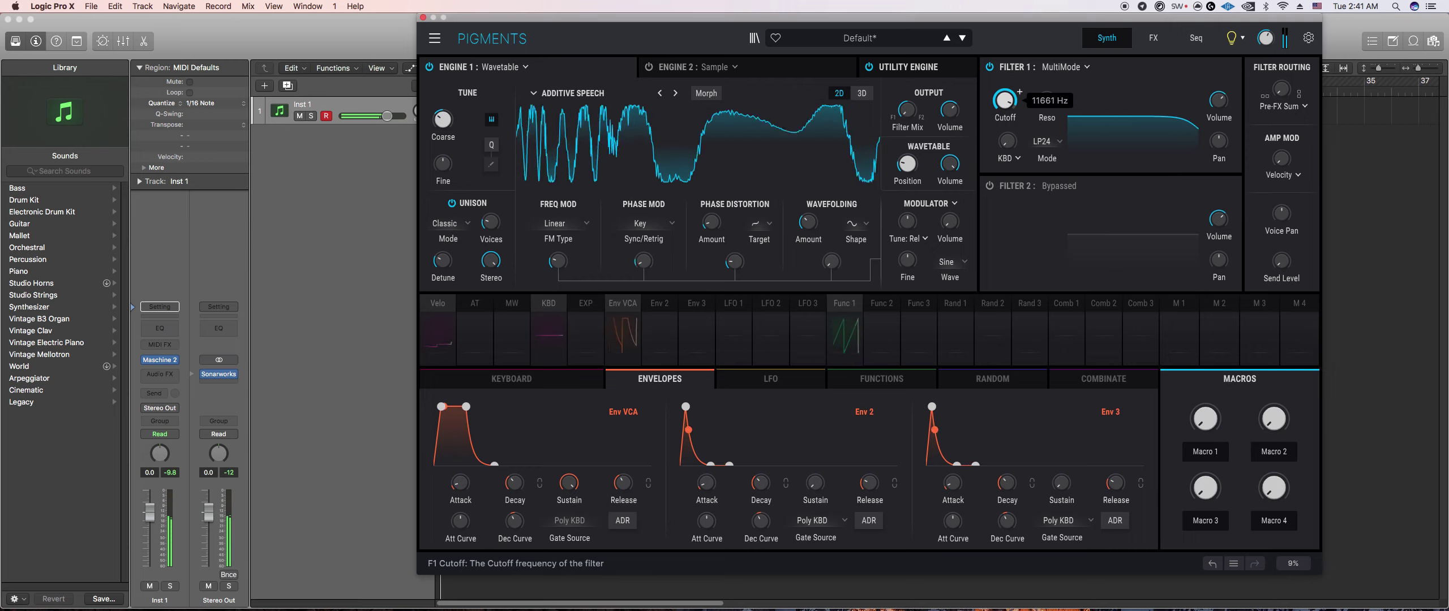
# Step: Turn wavetable morphing on with the position at about 0.660, and lower Filter 1's cutoff
pyautogui.moveTo(921, 159); pyautogui.dragTo(923, 155)
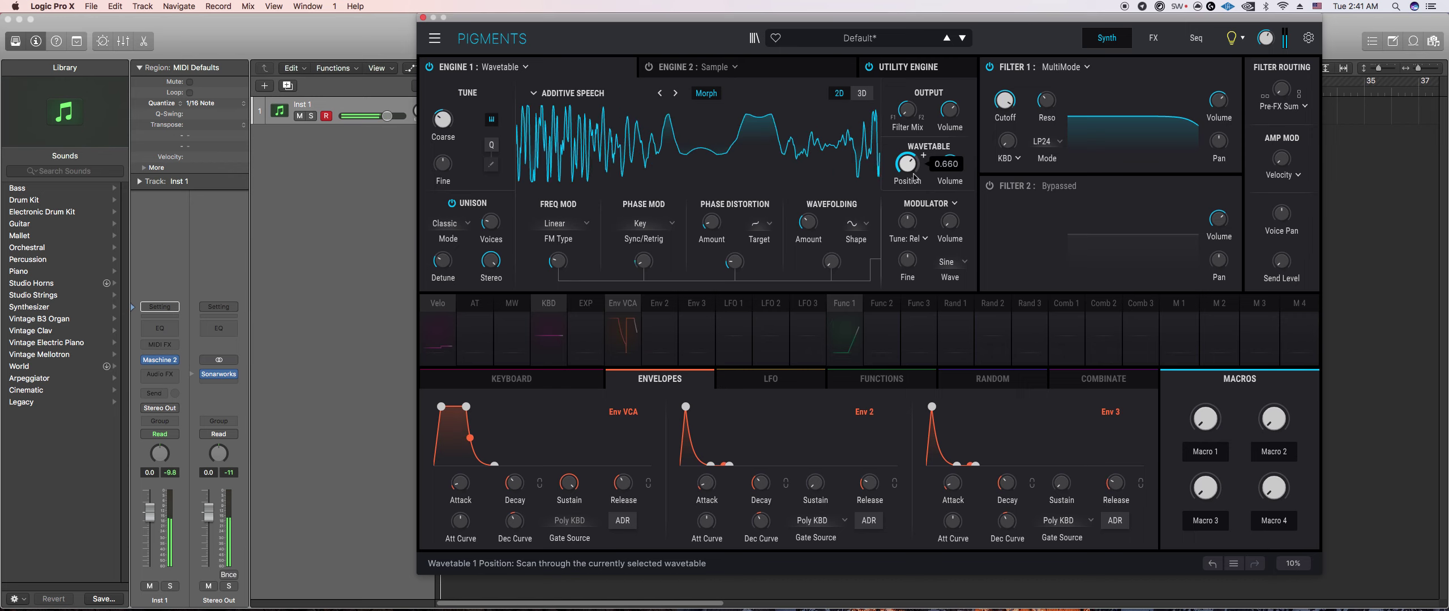
pyautogui.moveTo(1019, 93); pyautogui.dragTo(1018, 92)
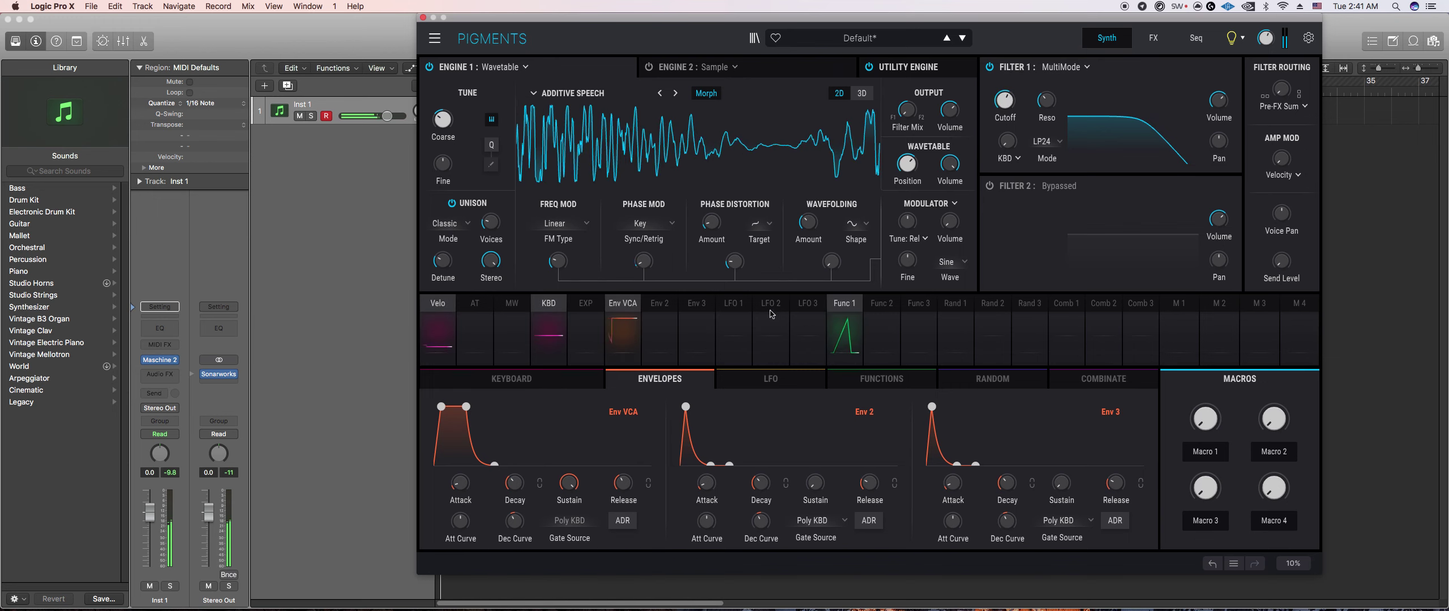
# Step: Set Function 1's phase modulation routing to 0.00 and try routing it to phase distortion at 0.30
pyautogui.click(837, 312)
pyautogui.moveTo(643, 260); pyautogui.dragTo(643, 260)
pyautogui.moveTo(712, 224); pyautogui.dragTo(711, 221)
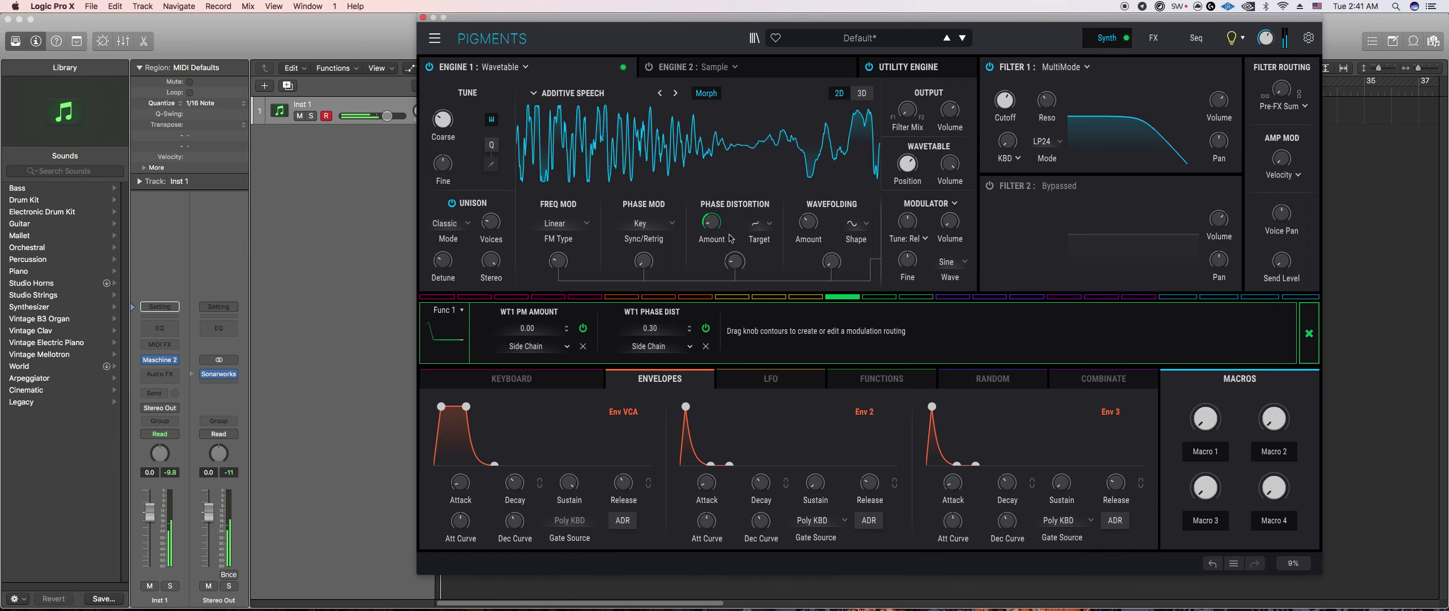
# Step: Load the Bowed Double Bass wavetable from the Natural category into Engine 1
pyautogui.moveTo(699, 221)
pyautogui.click(658, 93)
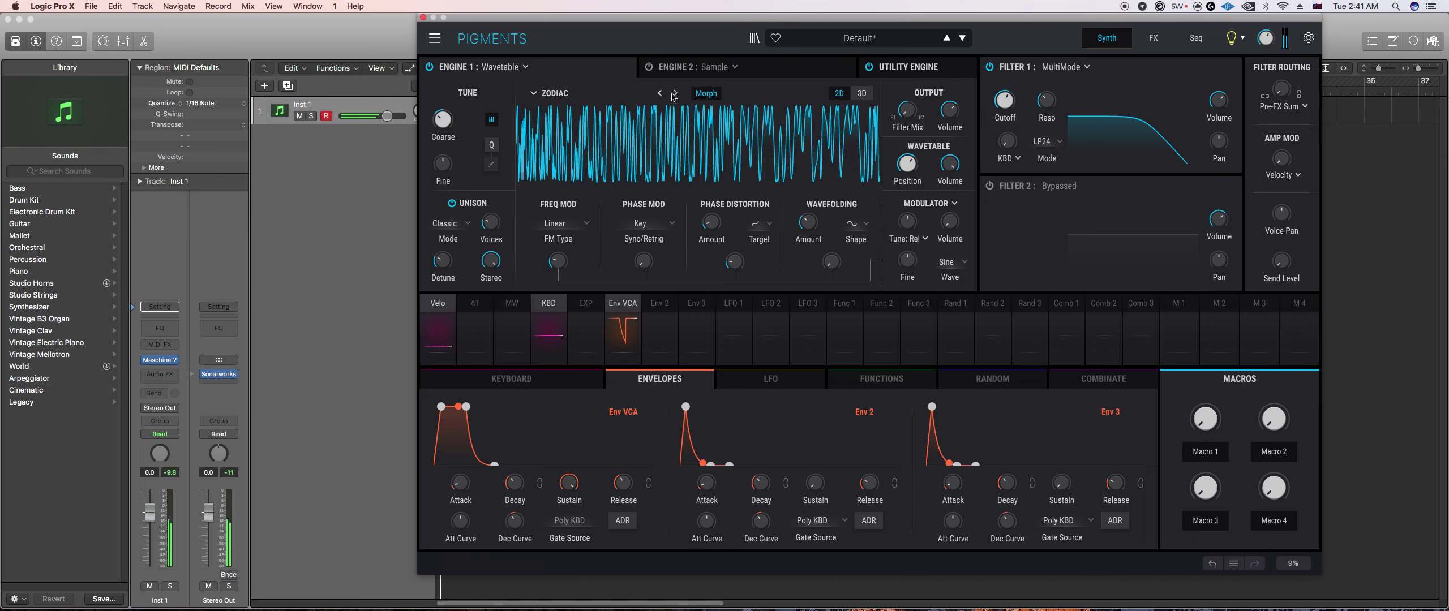
pyautogui.click(560, 93)
pyautogui.click(558, 138)
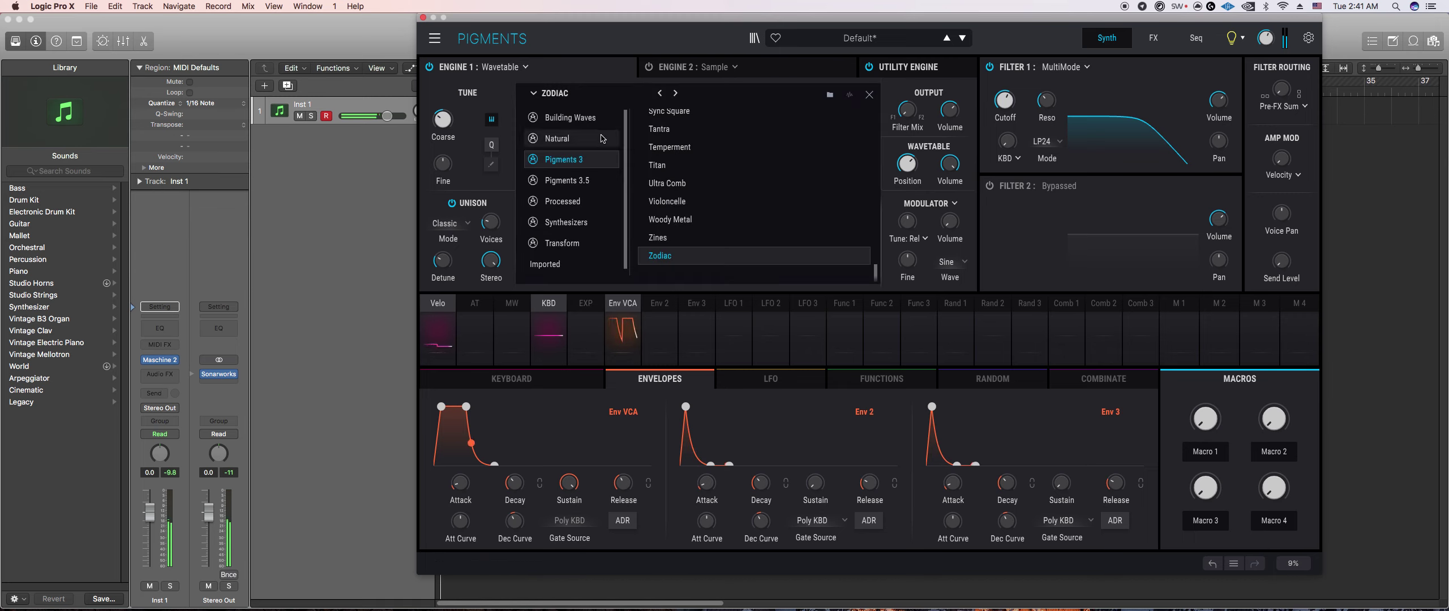
pyautogui.click(696, 118)
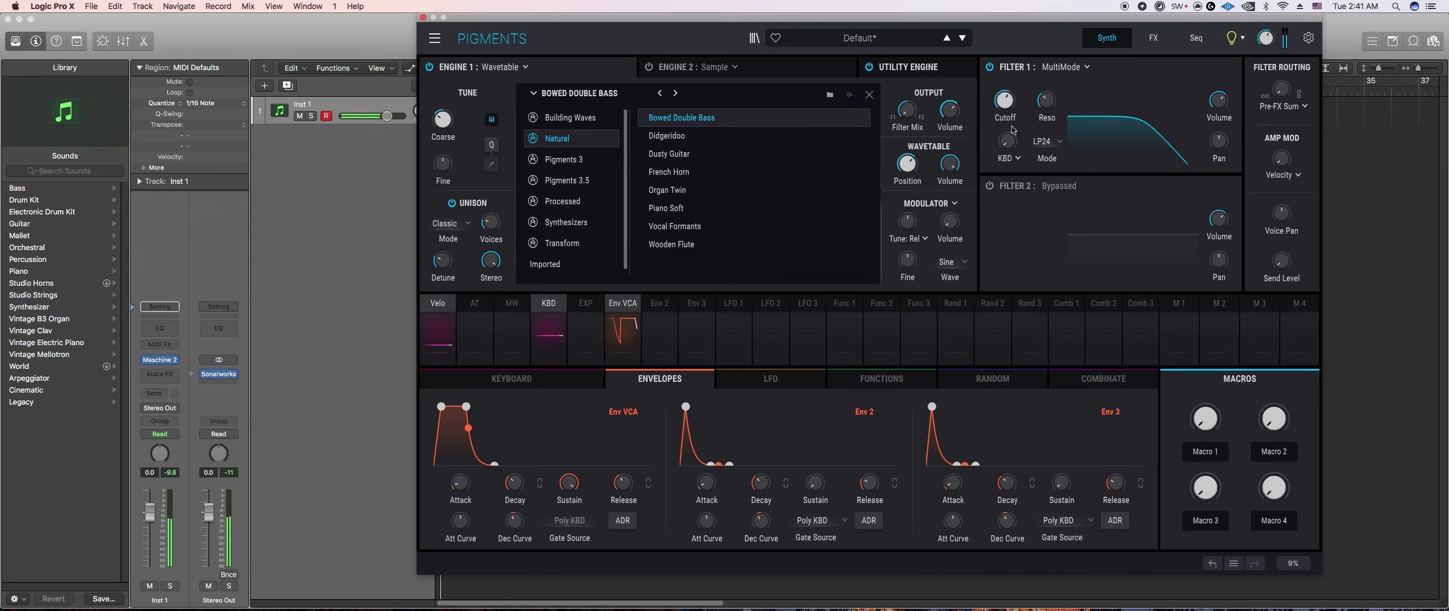
pyautogui.moveTo(1008, 107); pyautogui.dragTo(1009, 111)
pyautogui.click(869, 95)
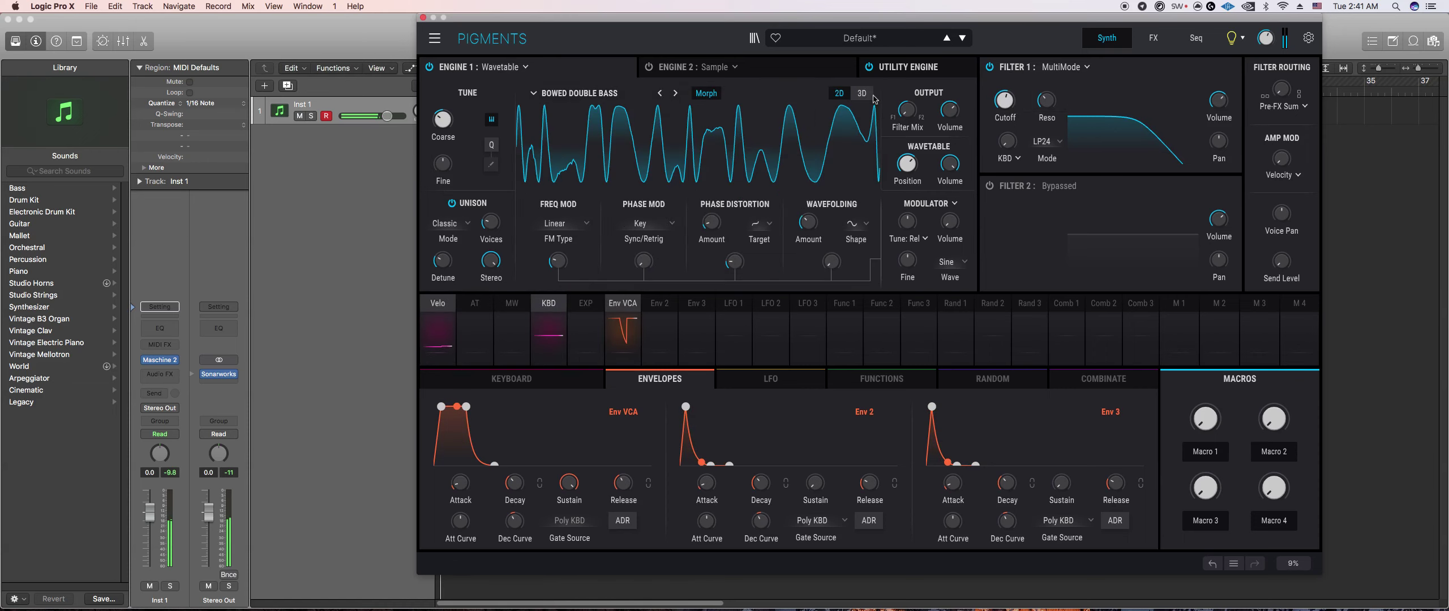
# Step: Route Function 1 to Engine 1's phase modulation amount at 0.23 and try wavefolding at about 0.720
pyautogui.click(839, 308)
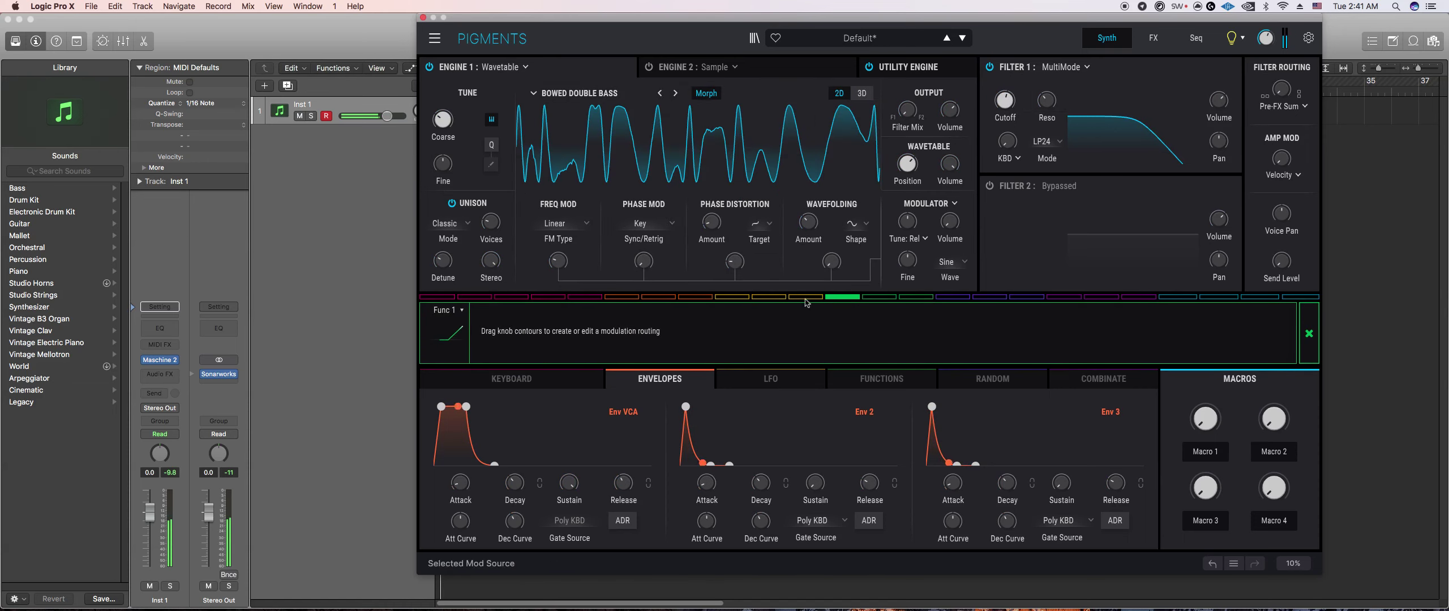
pyautogui.moveTo(632, 263); pyautogui.dragTo(633, 248)
pyautogui.moveTo(907, 164); pyautogui.dragTo(907, 169)
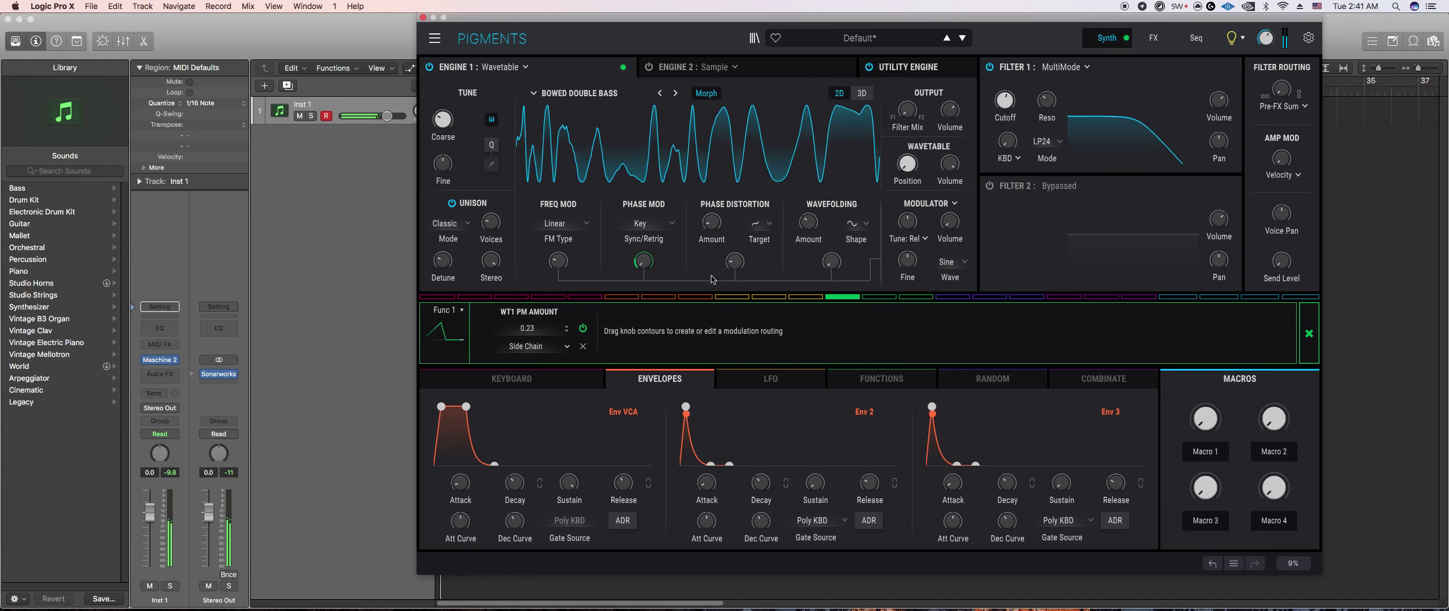
pyautogui.moveTo(557, 260)
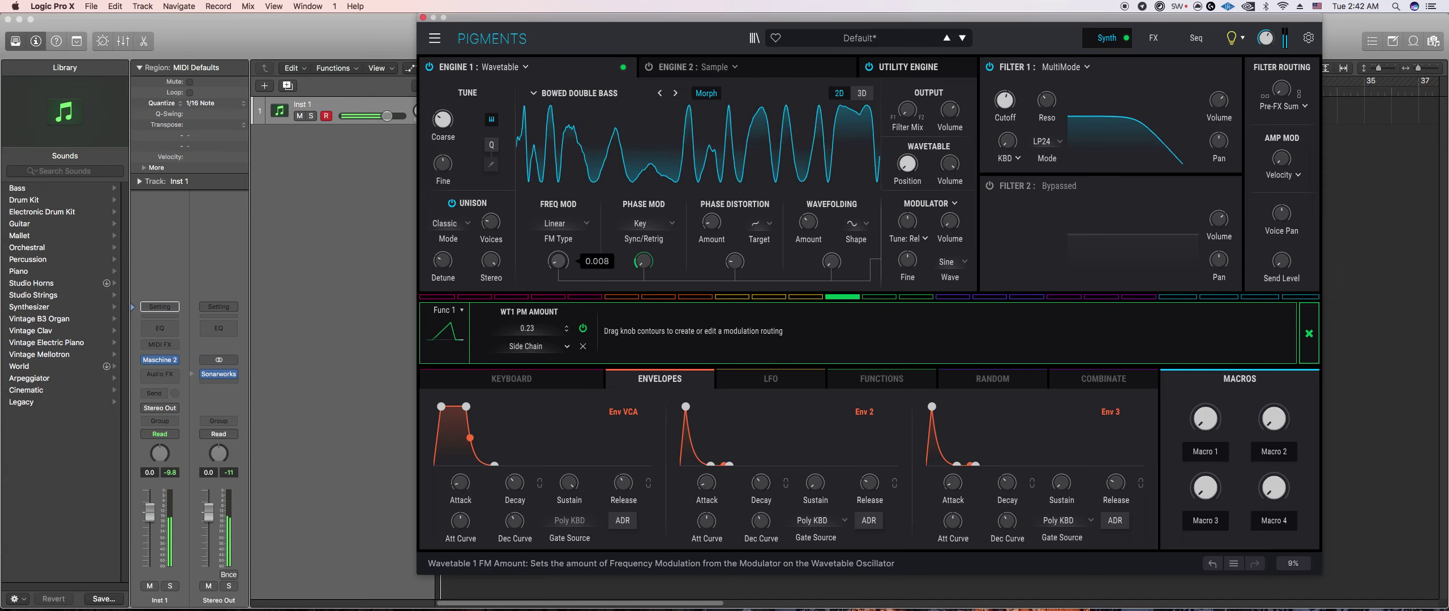
pyautogui.moveTo(812, 225); pyautogui.dragTo(812, 231)
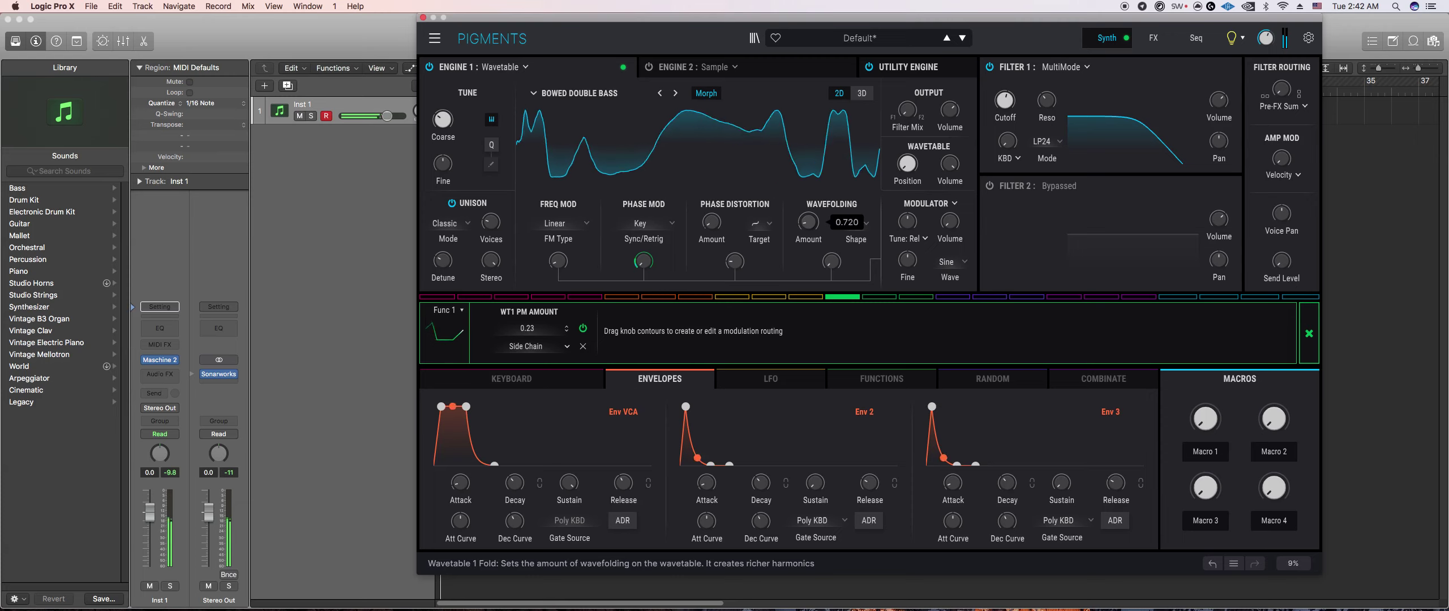
pyautogui.moveTo(813, 224); pyautogui.dragTo(813, 227)
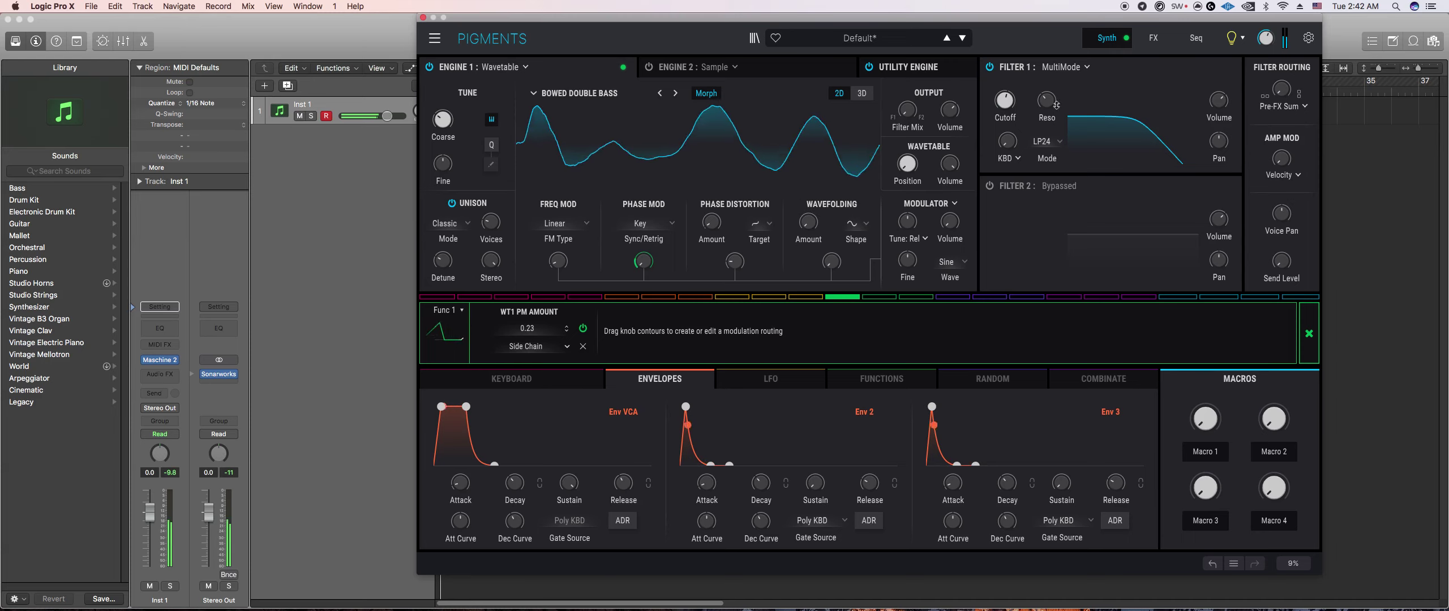
# Step: Open Filter 1's cutoff further and set Function 1's phase modulation routing to 0.12
pyautogui.moveTo(1004, 100); pyautogui.dragTo(1005, 68)
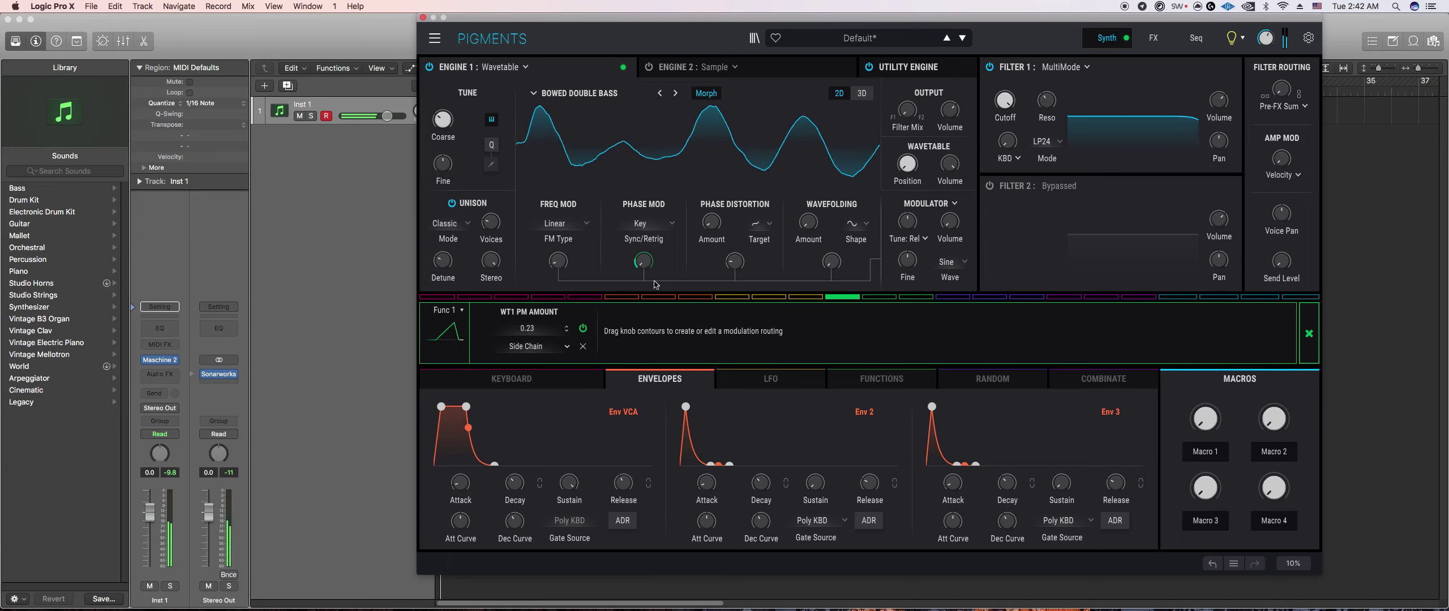
pyautogui.moveTo(643, 261); pyautogui.dragTo(643, 266)
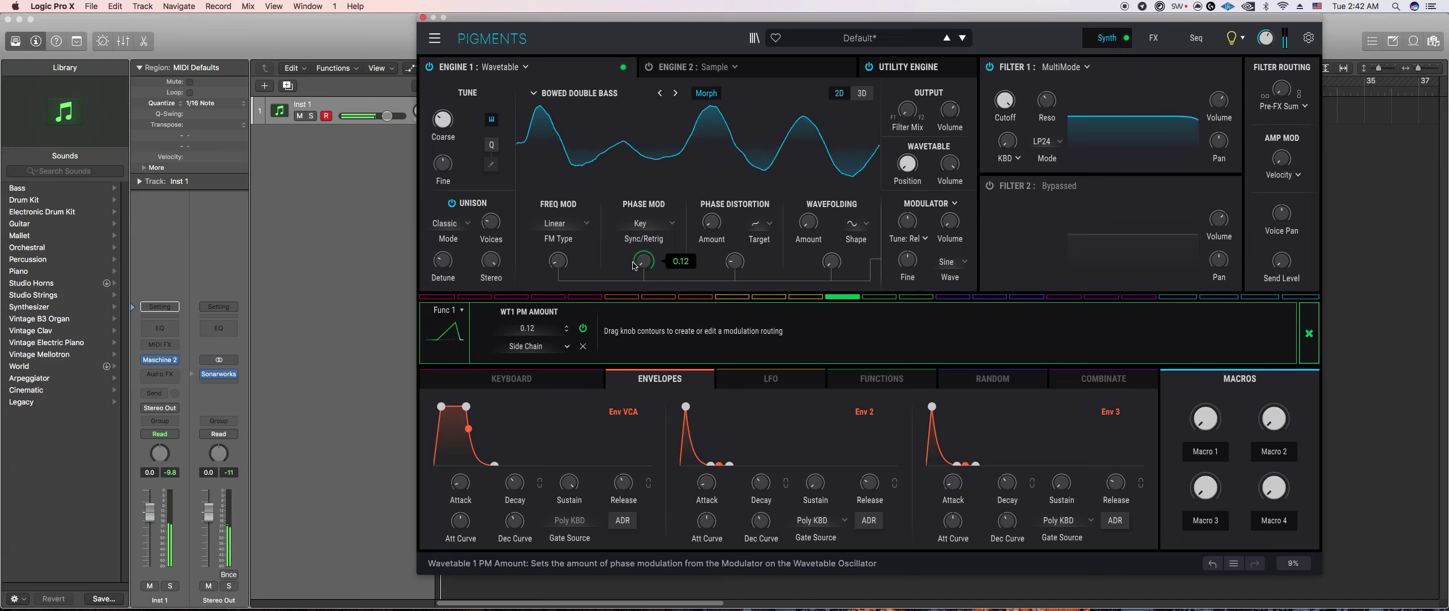
# Step: Reshape Function 1 with its first peak at time 0.125, an added valley and peak at time 0.750, and a fall ending at 1.00
pyautogui.click(857, 379)
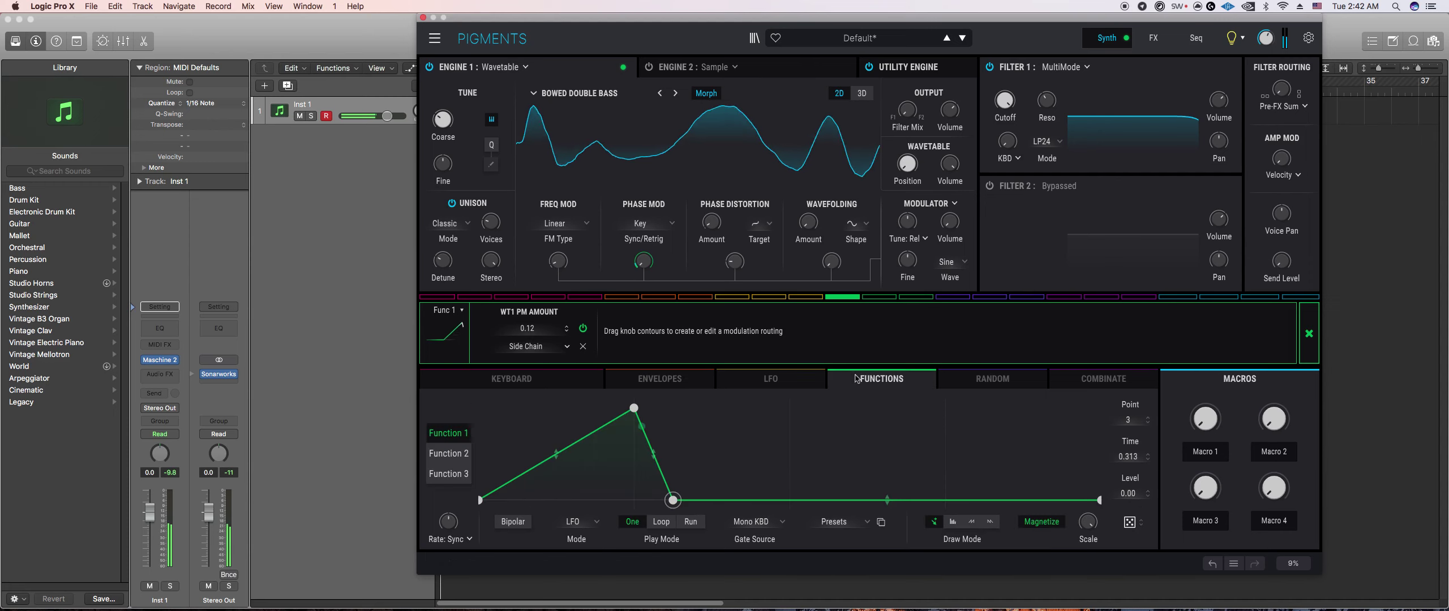
pyautogui.moveTo(672, 507); pyautogui.dragTo(1098, 500)
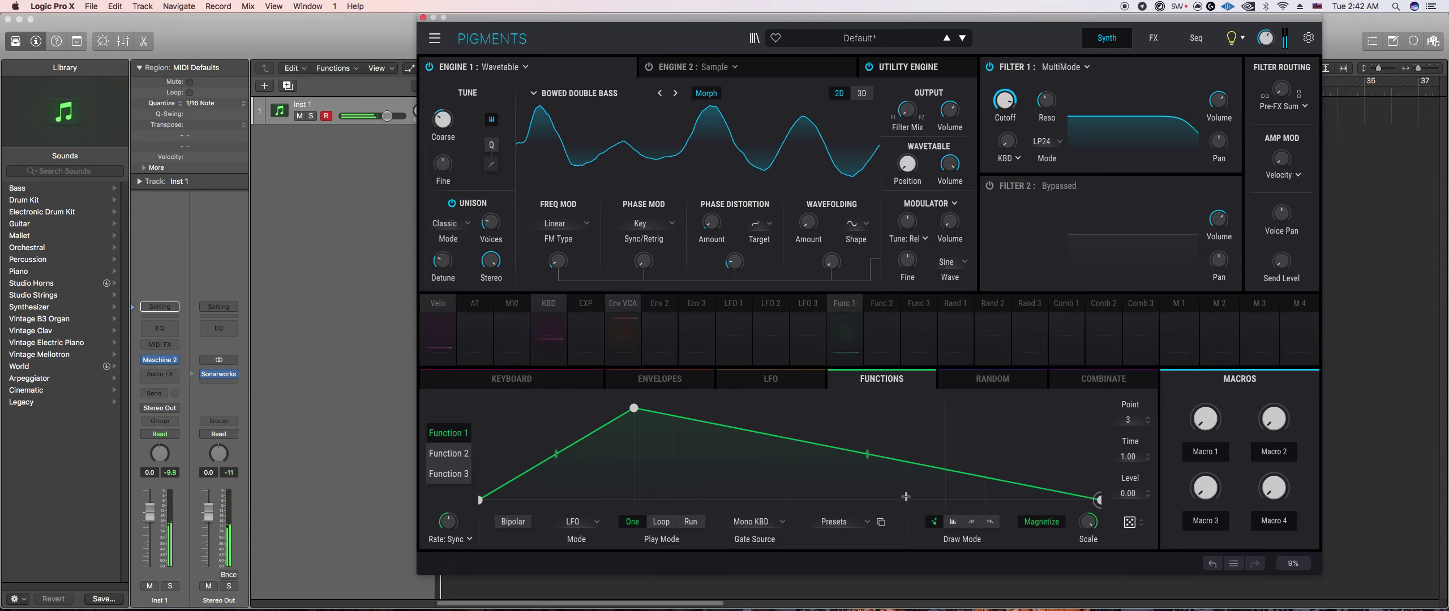
pyautogui.click(868, 471)
pyautogui.moveTo(868, 470); pyautogui.dragTo(868, 474)
pyautogui.click(945, 440)
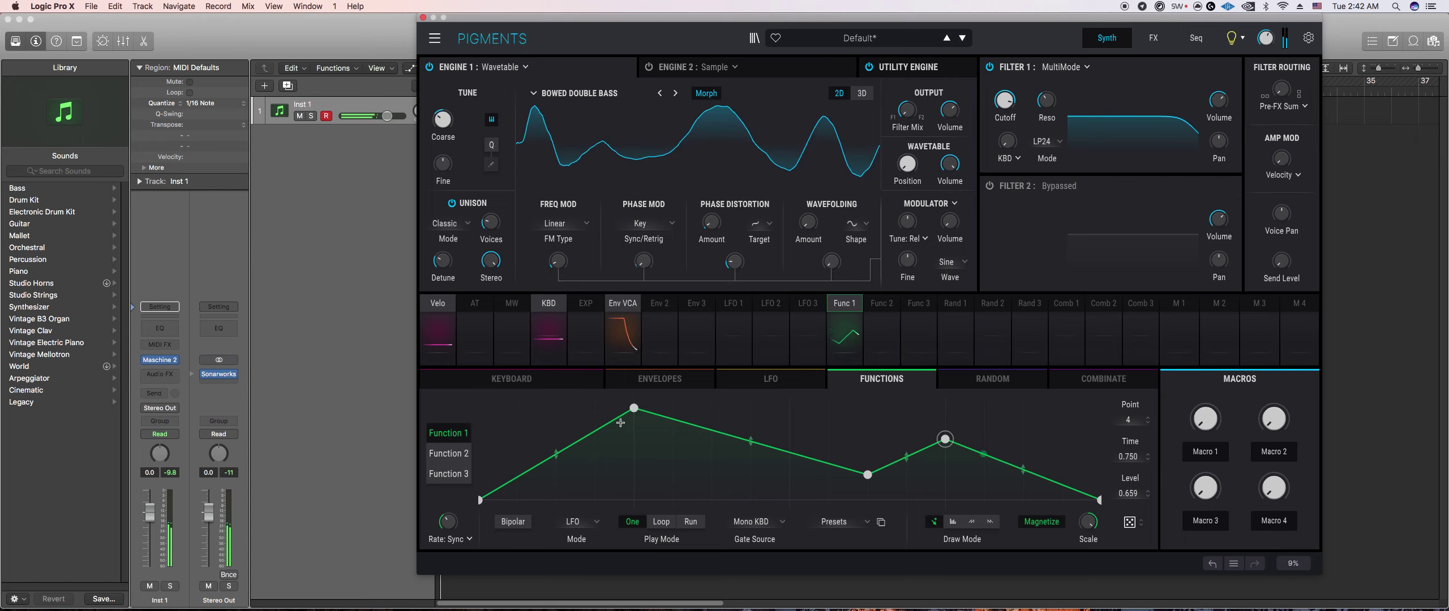
pyautogui.moveTo(634, 408); pyautogui.dragTo(551, 414)
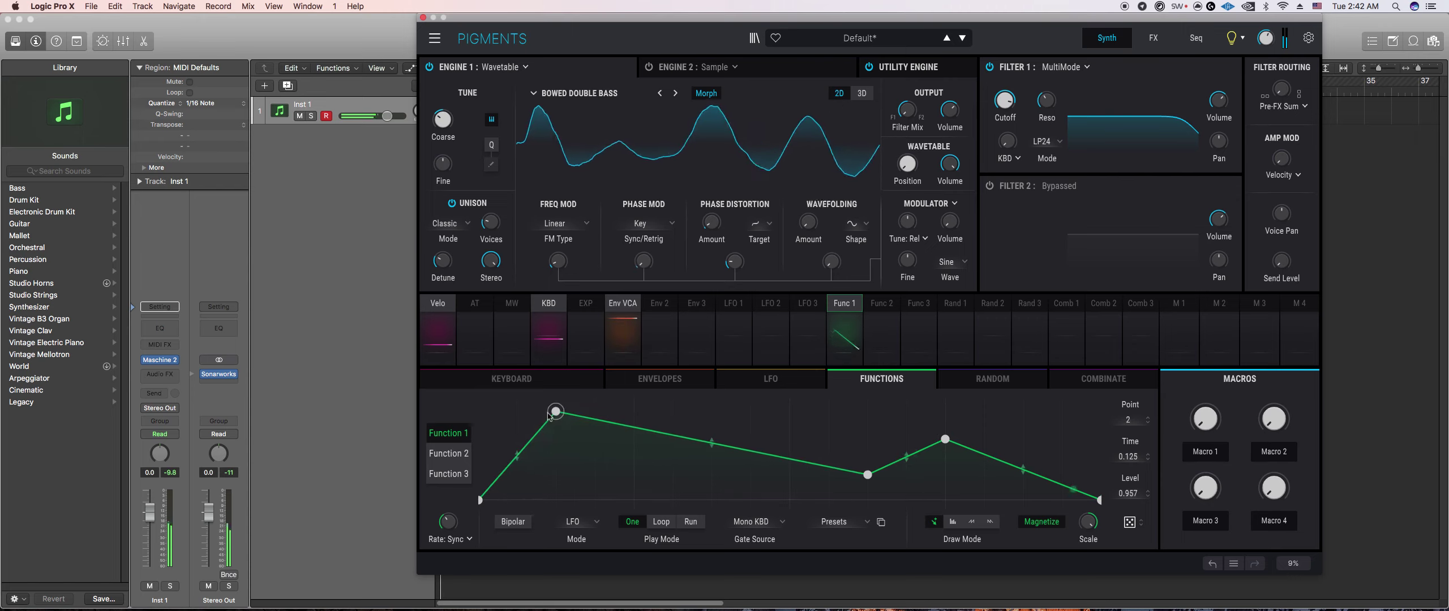
# Step: Set Function 1's synced rate to 4/1 and add a deep valley and a peak at time 0.486, level 0.762
pyautogui.moveTo(448, 522); pyautogui.dragTo(448, 530)
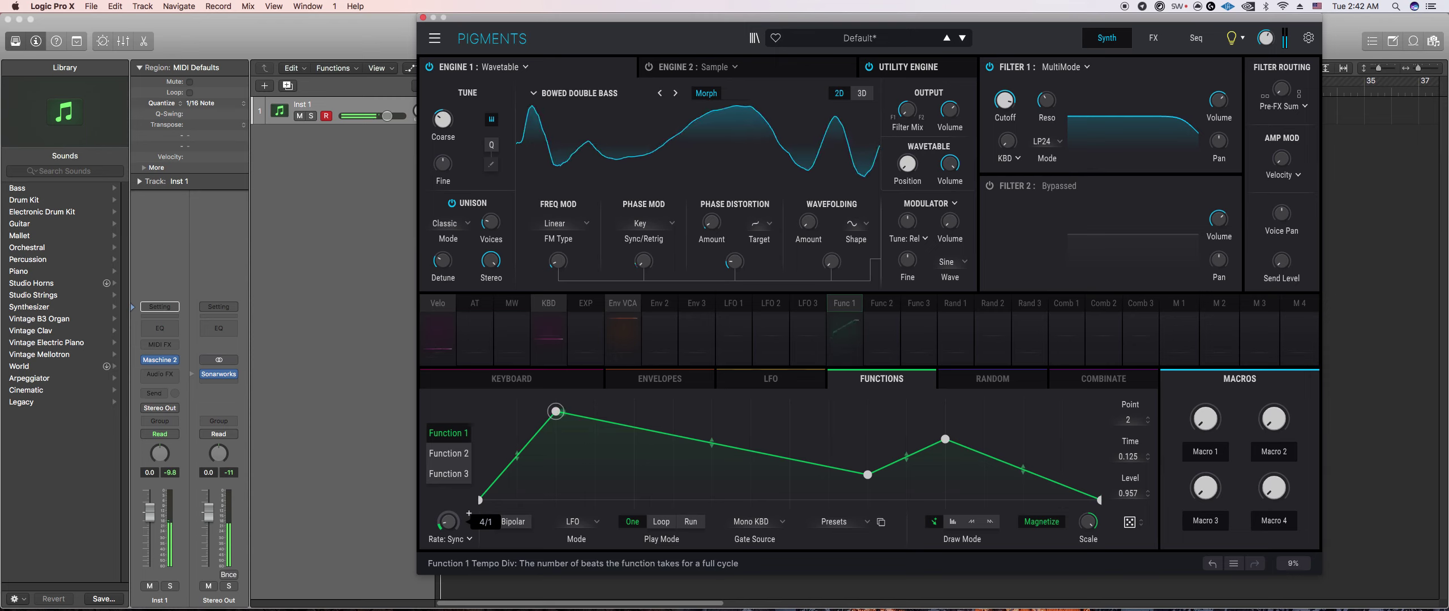
pyautogui.moveTo(710, 473); pyautogui.dragTo(722, 498)
pyautogui.click(781, 432)
pyautogui.moveTo(781, 431); pyautogui.dragTo(781, 429)
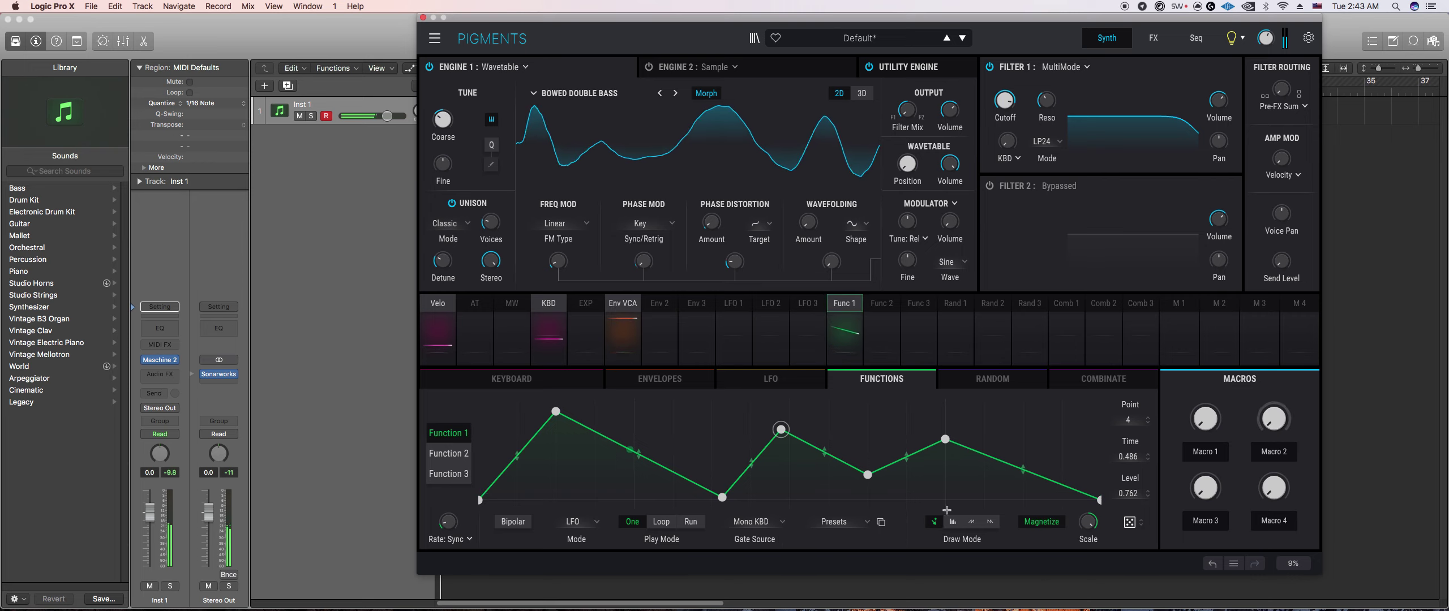
# Step: Move Function 1's first peak closer to the start and add a valley and a peak at time 0.250, level 0.695
pyautogui.moveTo(555, 412); pyautogui.dragTo(516, 407)
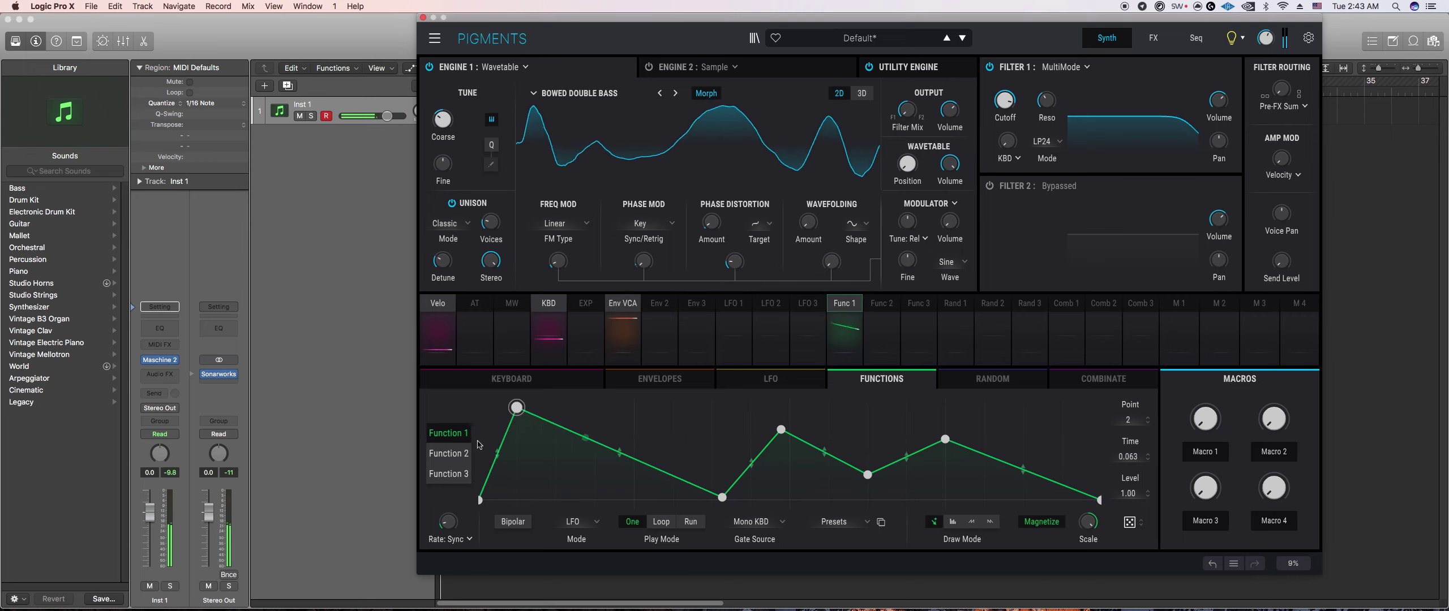
pyautogui.moveTo(514, 410); pyautogui.dragTo(497, 409)
pyautogui.moveTo(531, 482); pyautogui.dragTo(635, 436)
pyautogui.doubleClick(634, 494)
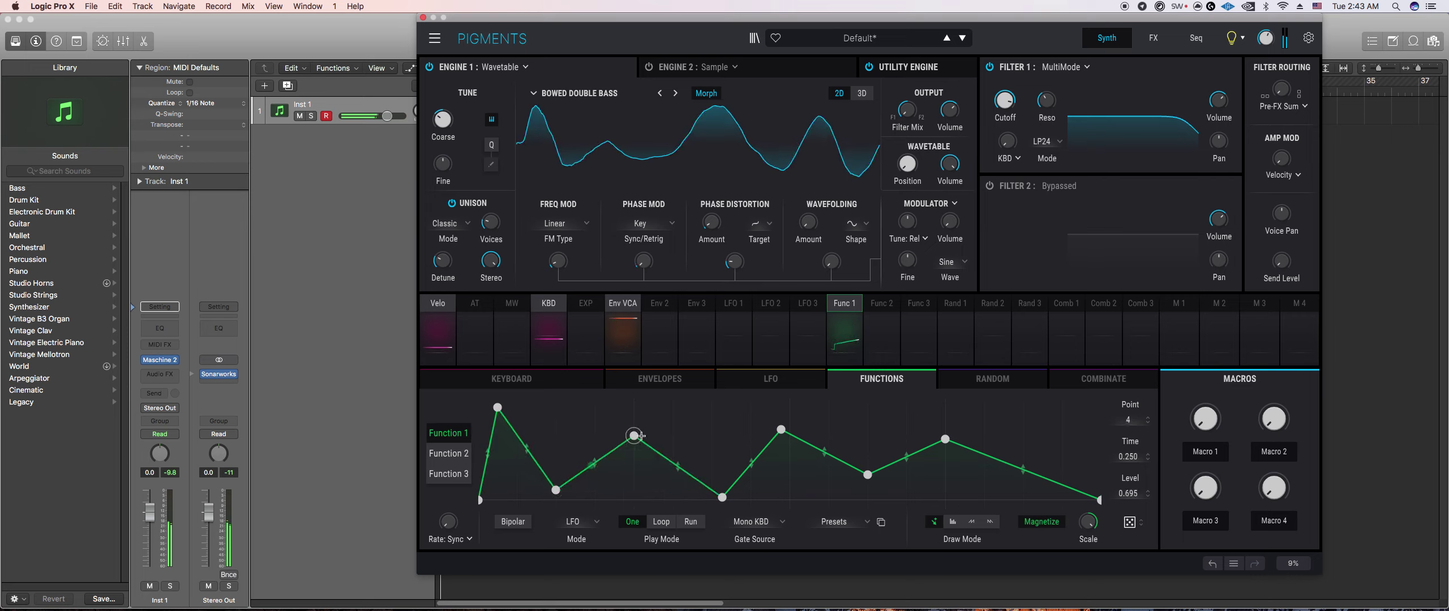
# Step: Lengthen the release of Env VCA and try Engine 1's wavefolding amount at 2.57
pyautogui.click(611, 380)
pyautogui.moveTo(630, 487)
pyautogui.mouseDown()
pyautogui.moveTo(628, 470)
pyautogui.moveTo(619, 479)
pyautogui.mouseUp()
pyautogui.moveTo(810, 220); pyautogui.dragTo(827, 214)
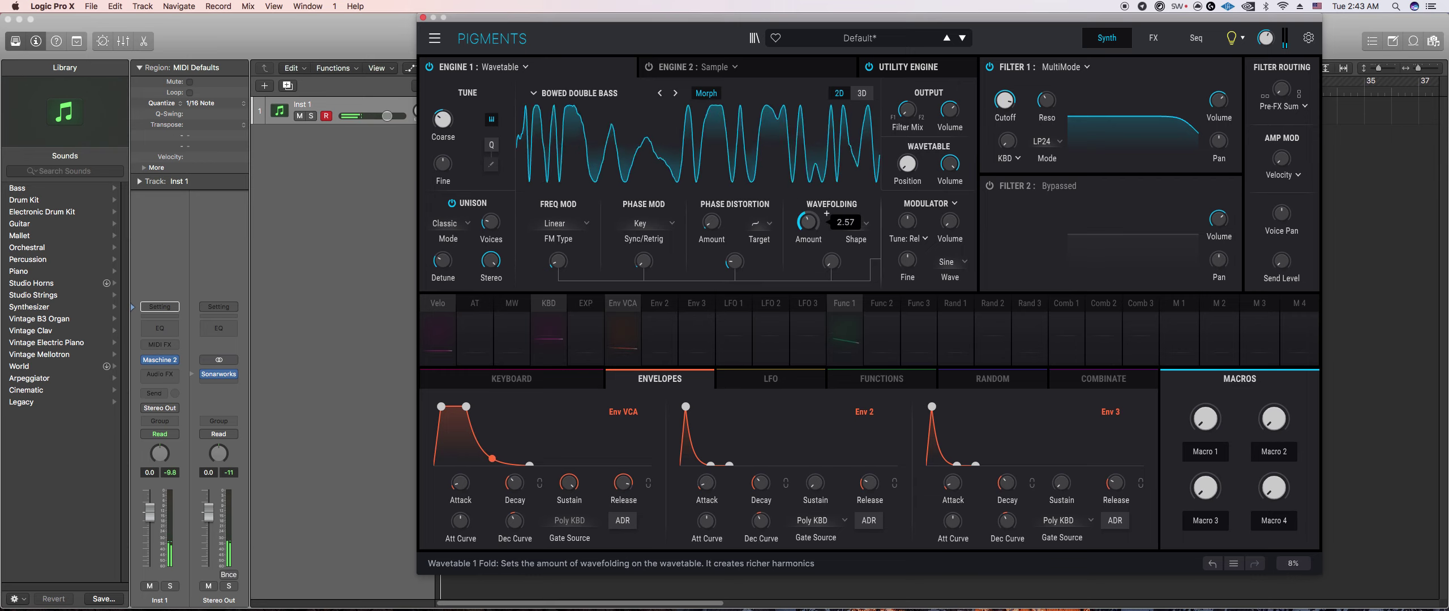
pyautogui.moveTo(827, 214); pyautogui.dragTo(826, 213)
# Step: Lower Function 2's rate and shape it as a triangle with its peak at time 0.500, level 1.00
pyautogui.click(880, 334)
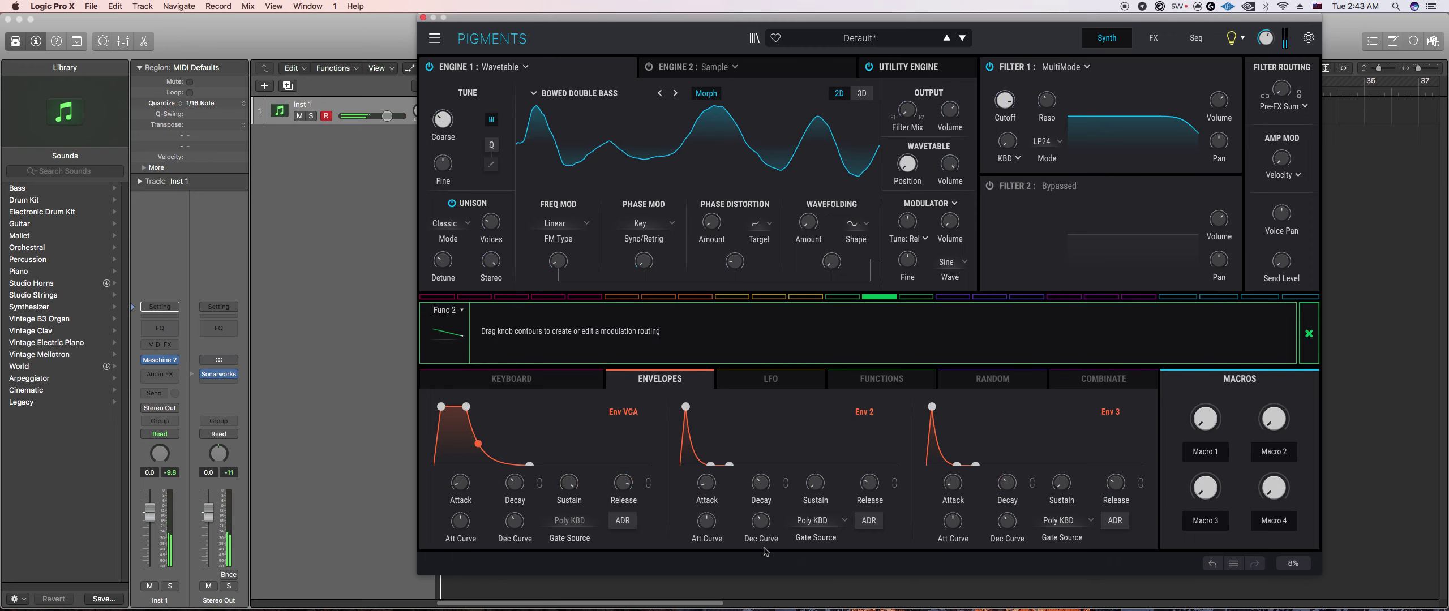
pyautogui.click(857, 379)
pyautogui.moveTo(449, 521); pyautogui.dragTo(449, 536)
pyautogui.moveTo(480, 407); pyautogui.dragTo(789, 407)
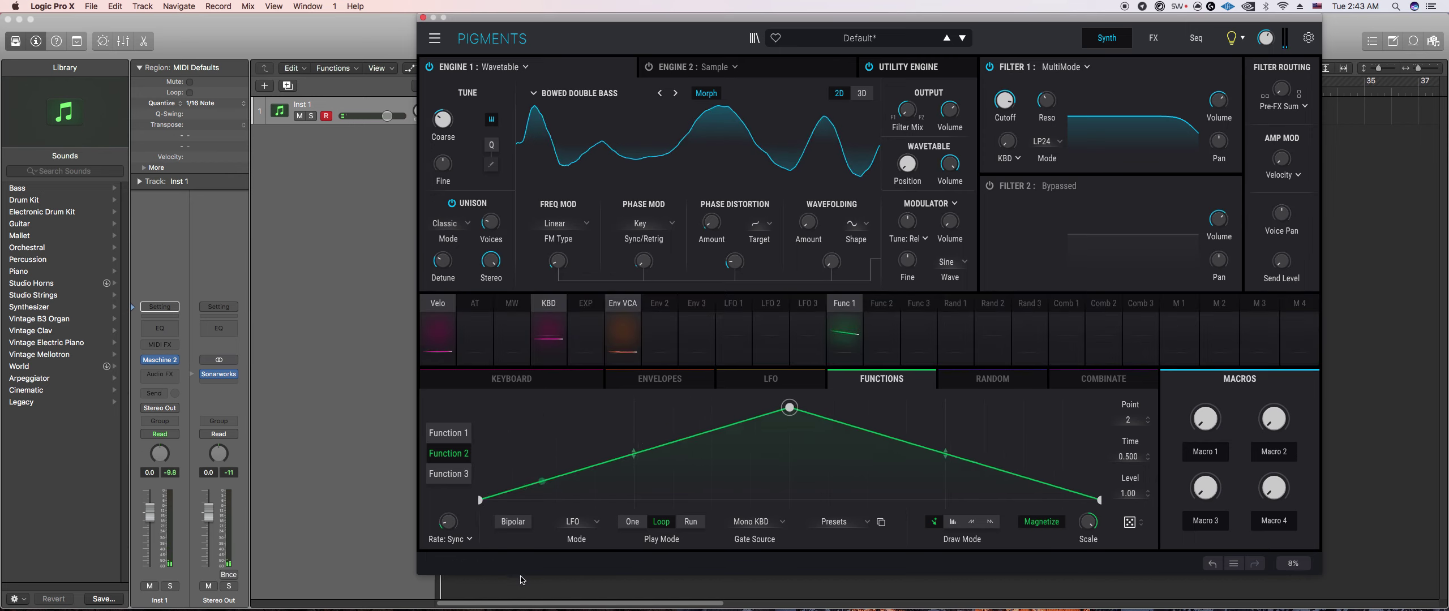
# Step: Route Function 2, instead of Function 1, to the wavefolding amount at about 0.39 and set its play mode to Run
pyautogui.click(844, 334)
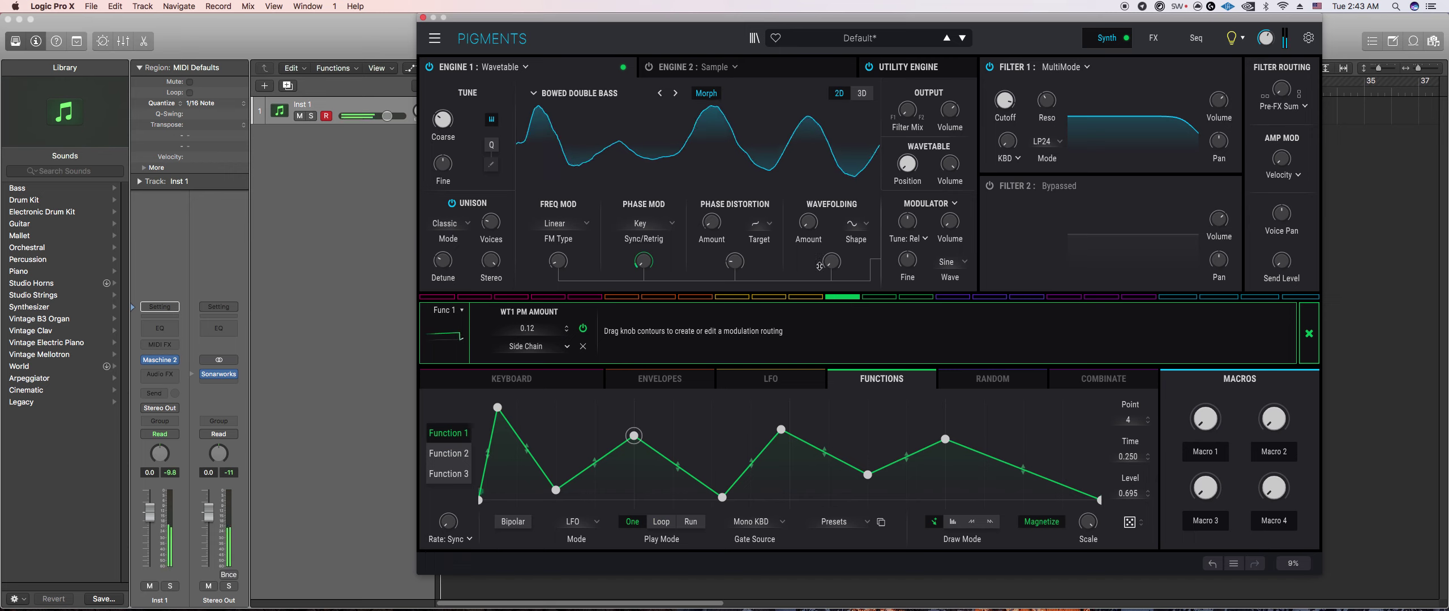
pyautogui.moveTo(799, 223); pyautogui.dragTo(800, 209)
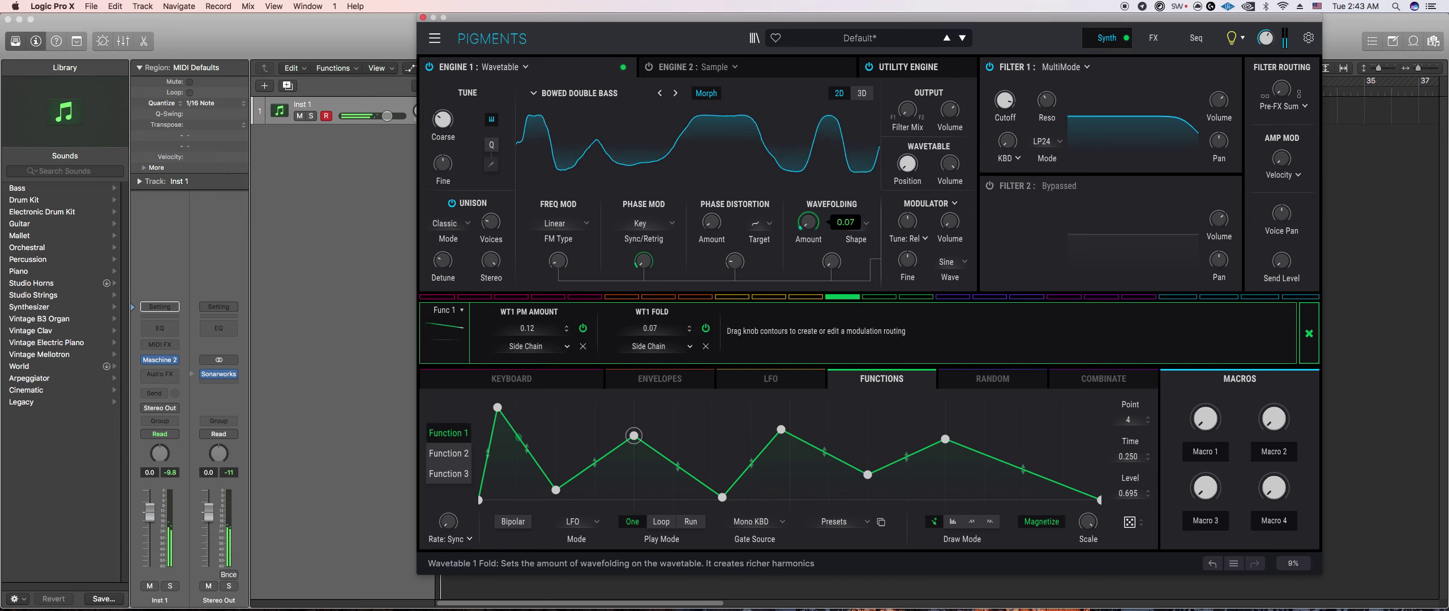
pyautogui.click(883, 298)
pyautogui.moveTo(808, 222); pyautogui.dragTo(808, 215)
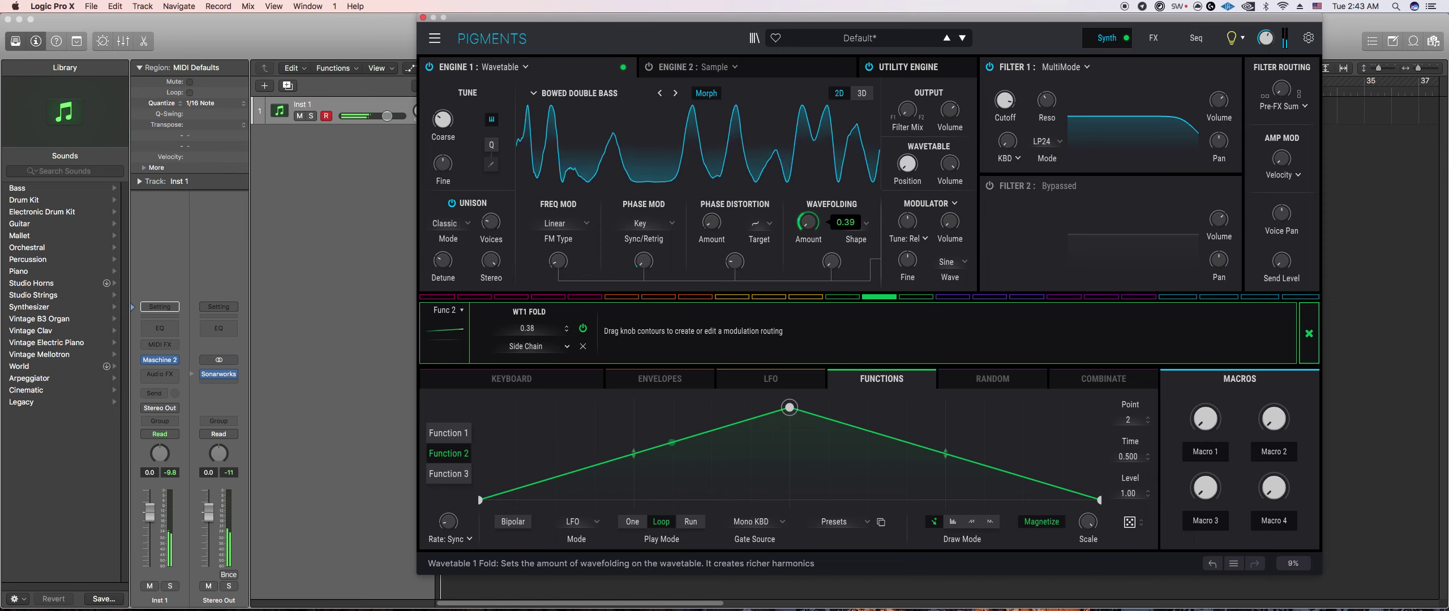
pyautogui.click(690, 522)
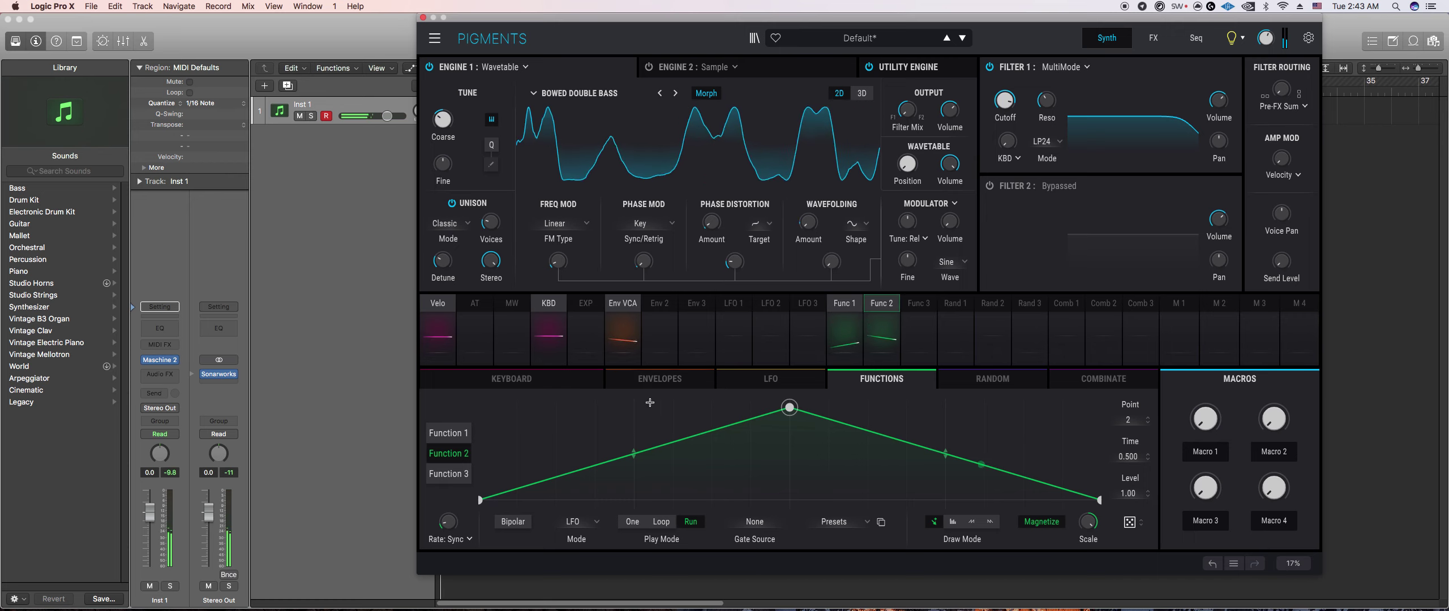
# Step: Try the Mono play mode in the keyboard settings
pyautogui.click(573, 385)
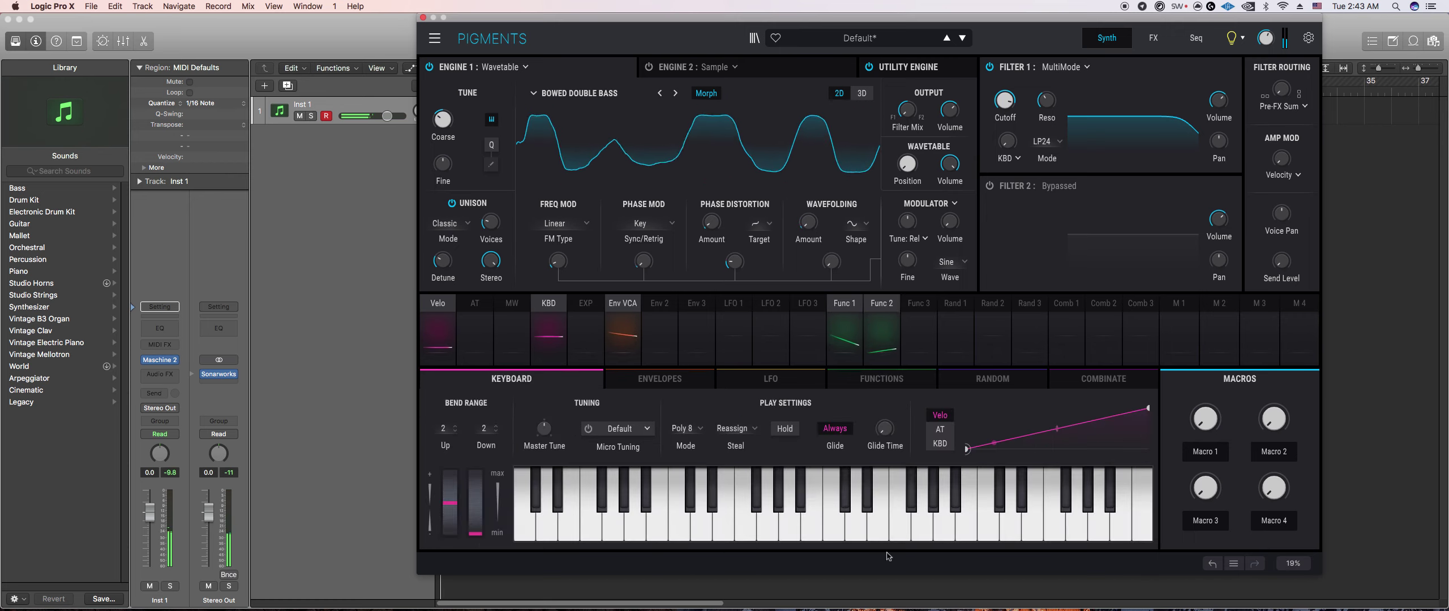
pyautogui.click(696, 431)
pyautogui.click(587, 294)
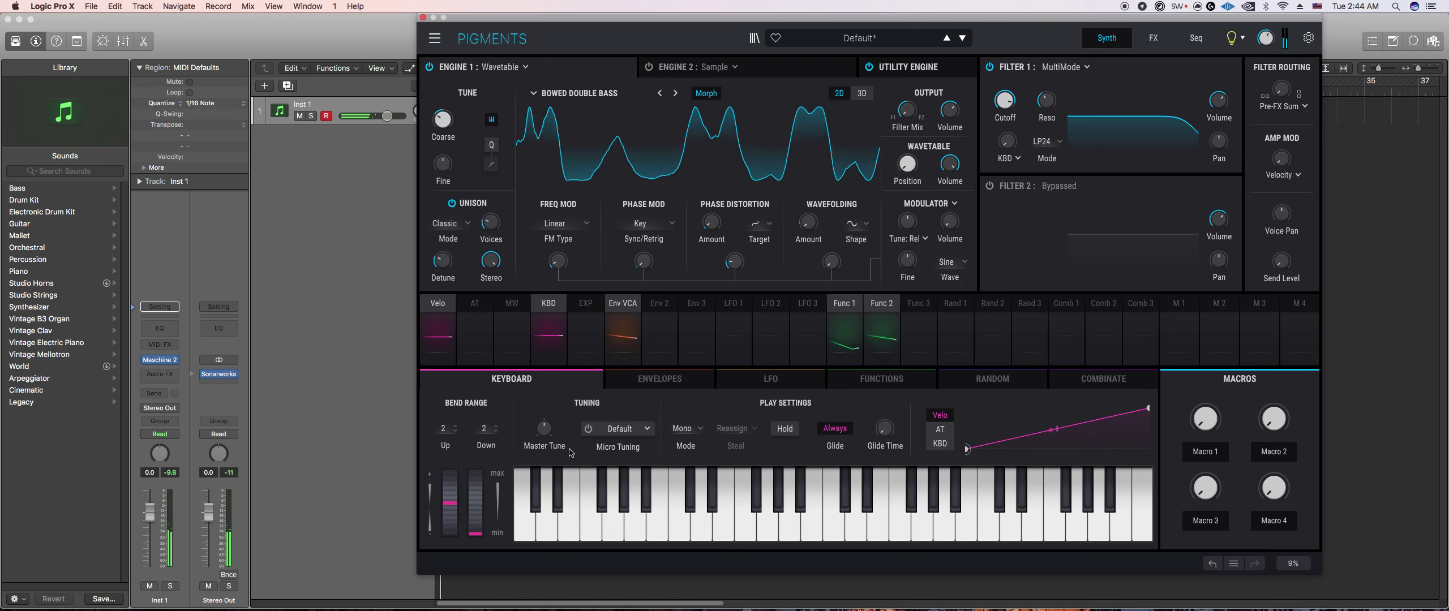
# Step: Try the Poly 6 play mode and set the polyphony to Poly 8
pyautogui.click(659, 379)
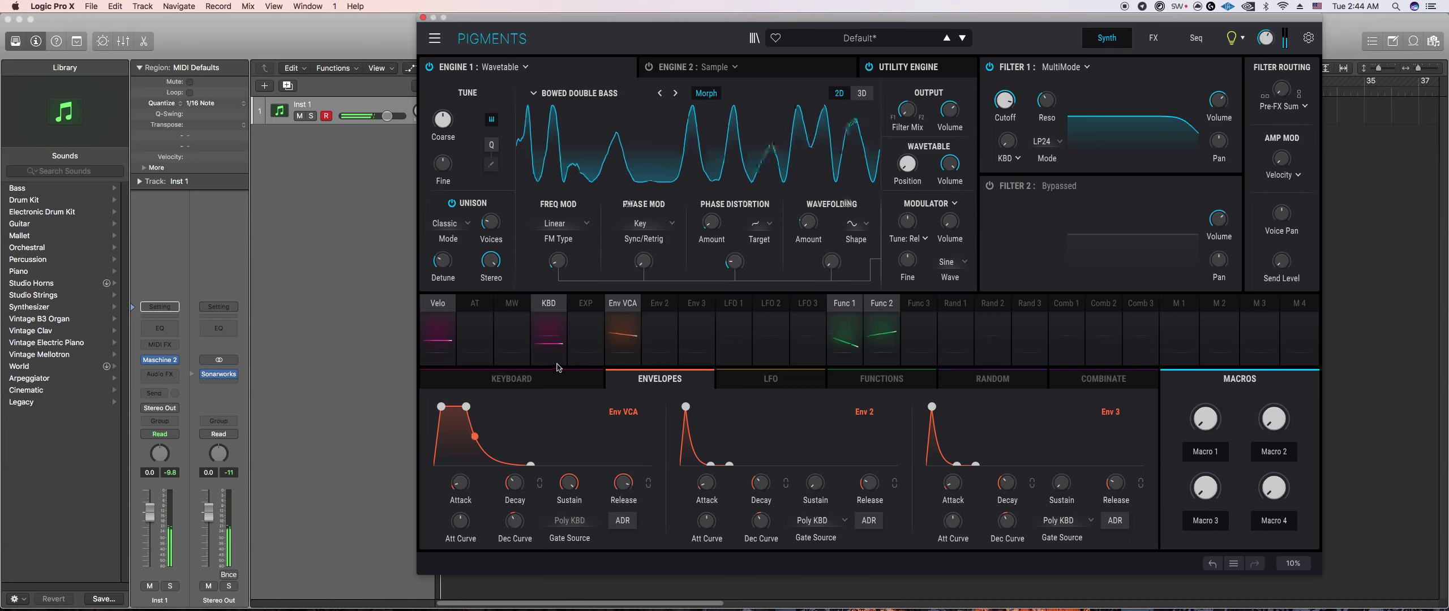
pyautogui.click(512, 379)
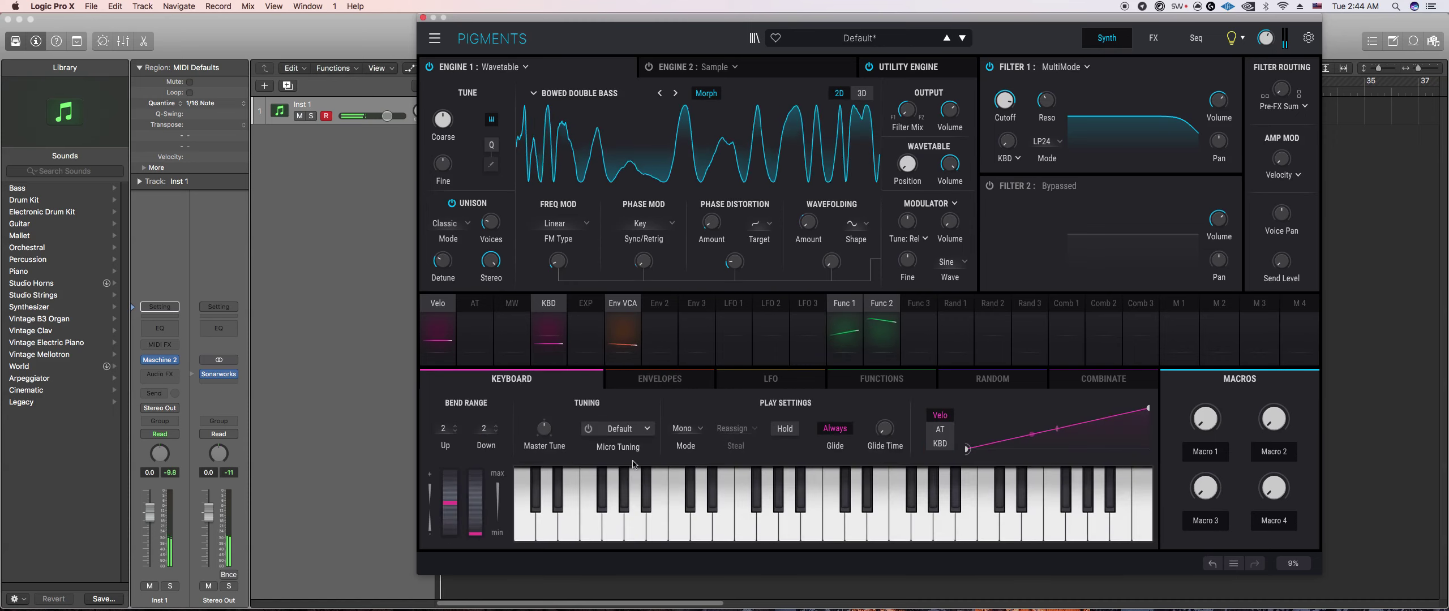
pyautogui.click(692, 431)
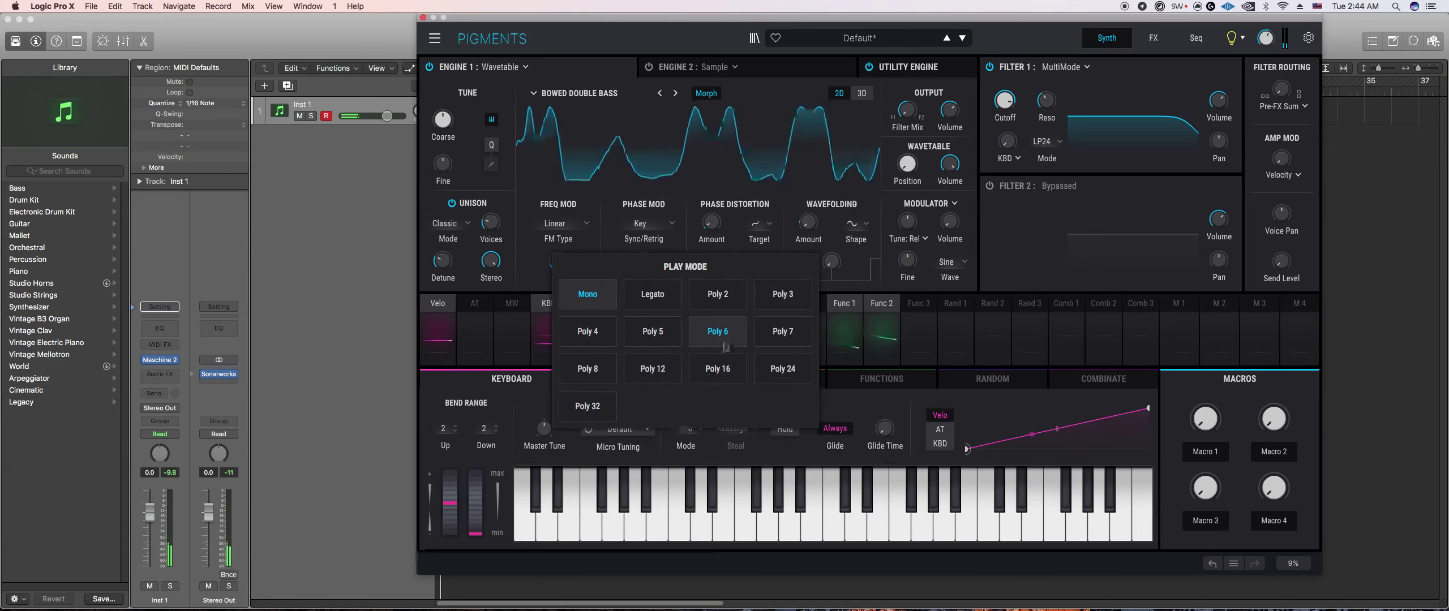
pyautogui.click(718, 335)
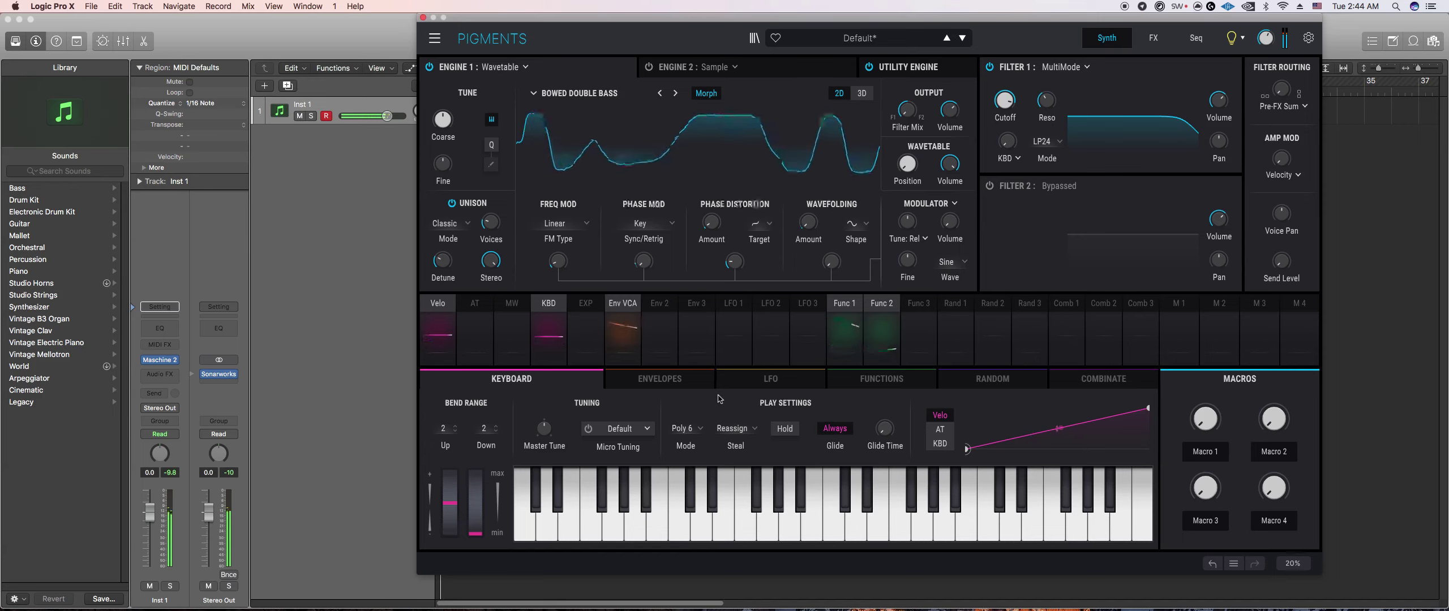
pyautogui.click(686, 428)
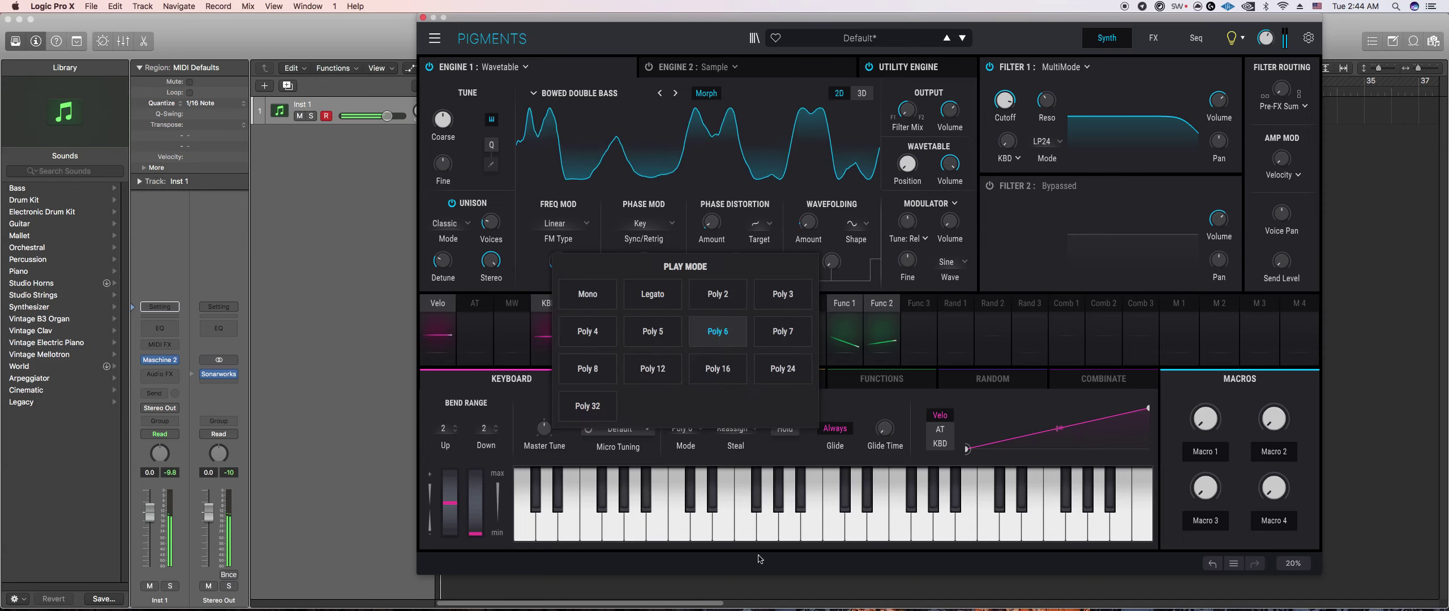
pyautogui.click(599, 372)
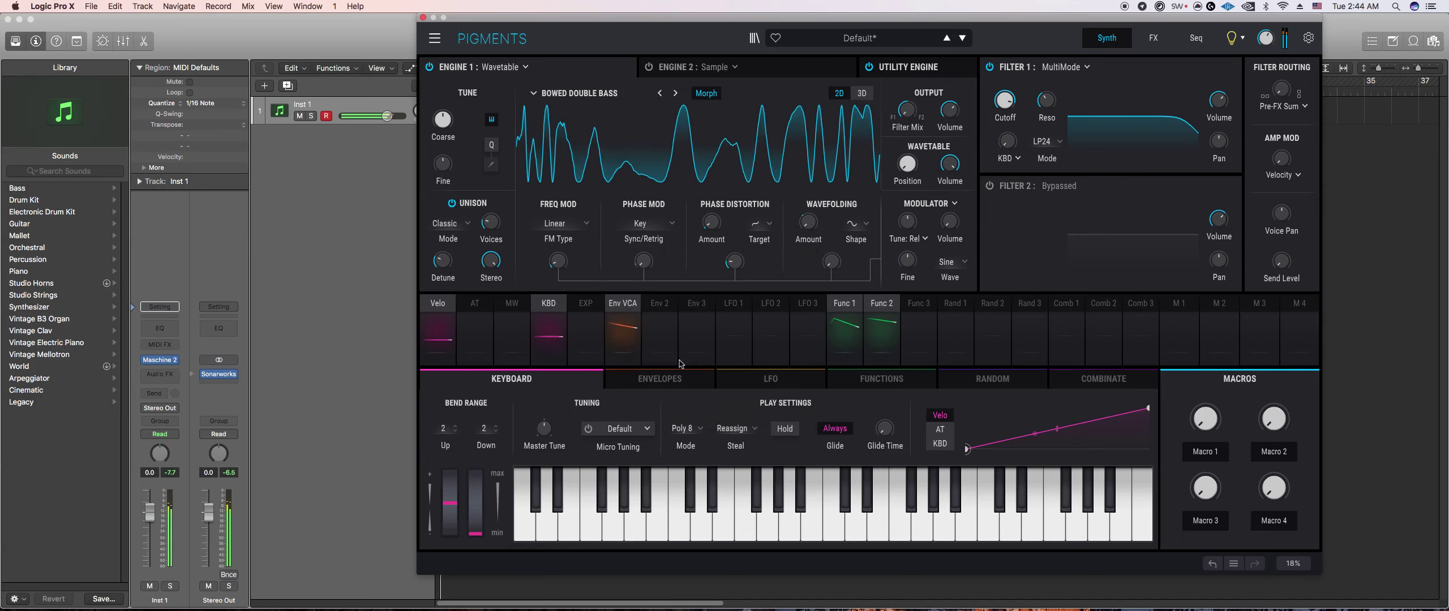
# Step: Lower Filter 1's cutoff and turn on Filter 2 as MultiMode
pyautogui.scroll(-5, 1003, 107)
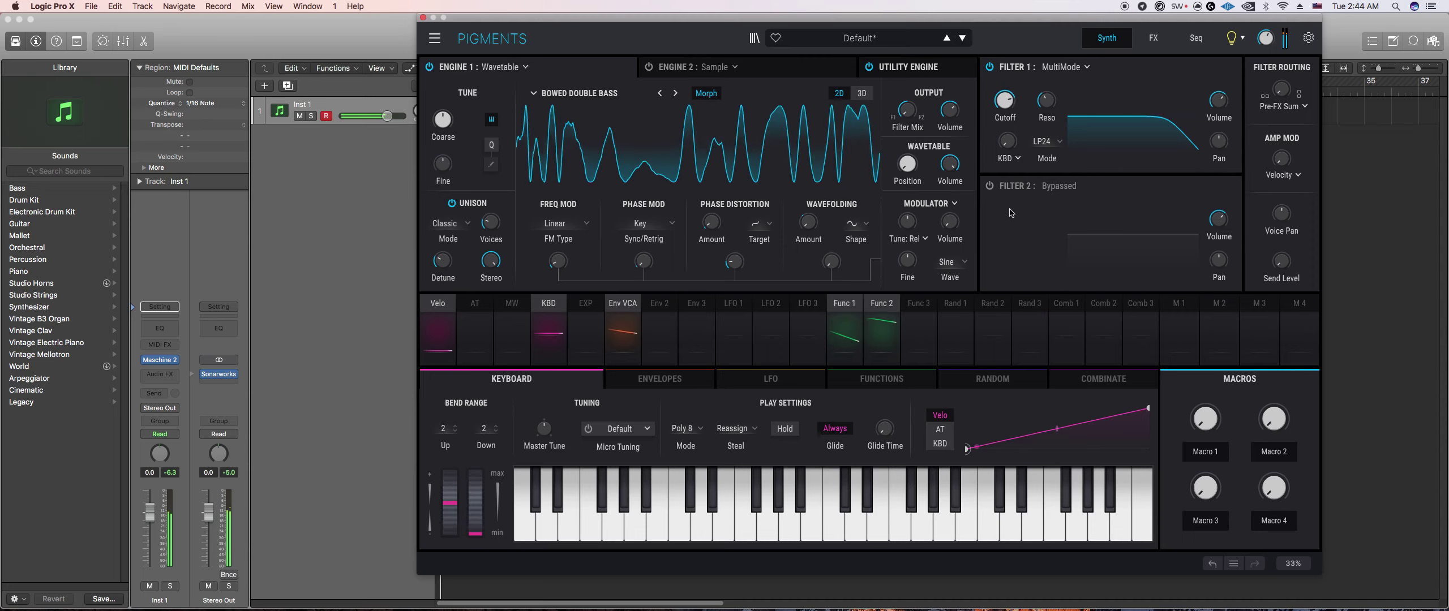
pyautogui.click(989, 186)
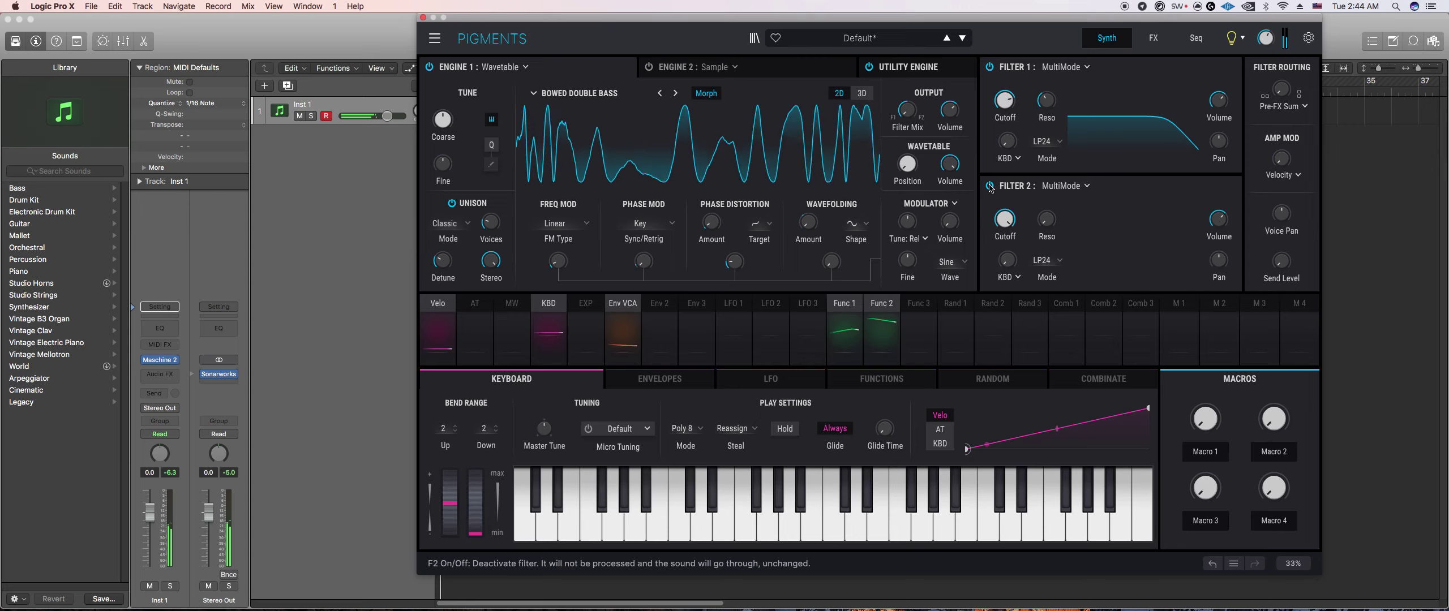
pyautogui.moveTo(1012, 136)
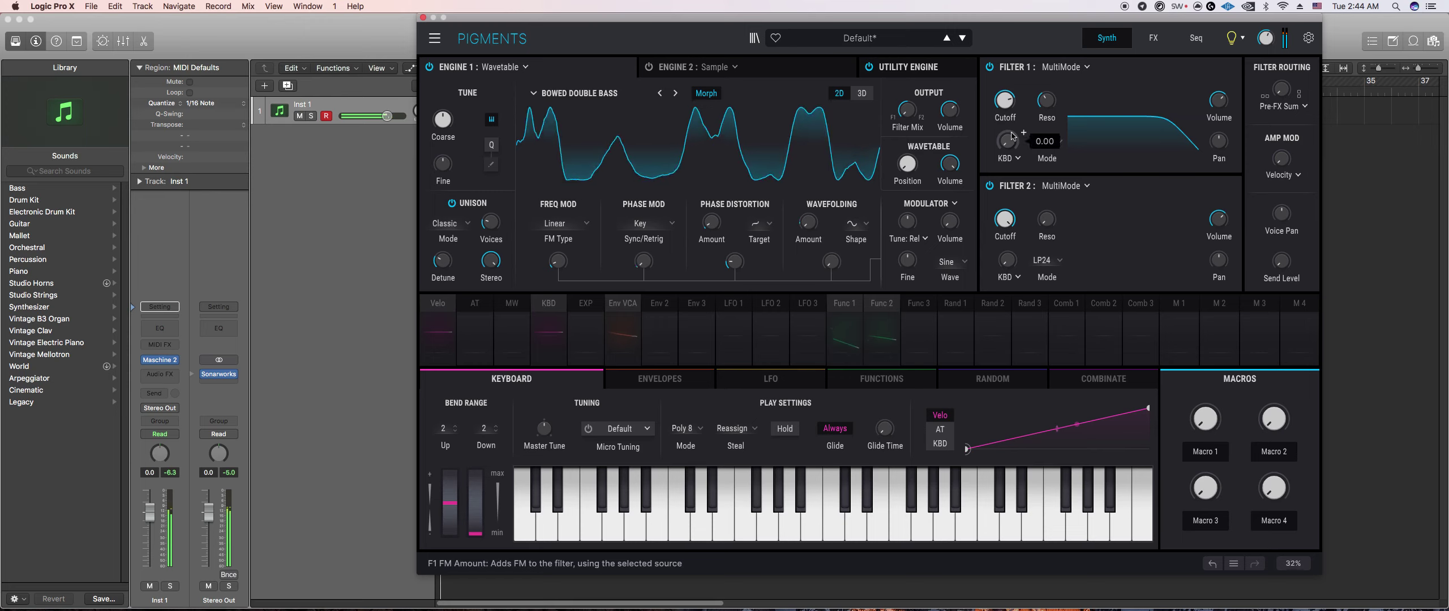
pyautogui.moveTo(1006, 103); pyautogui.dragTo(1006, 112)
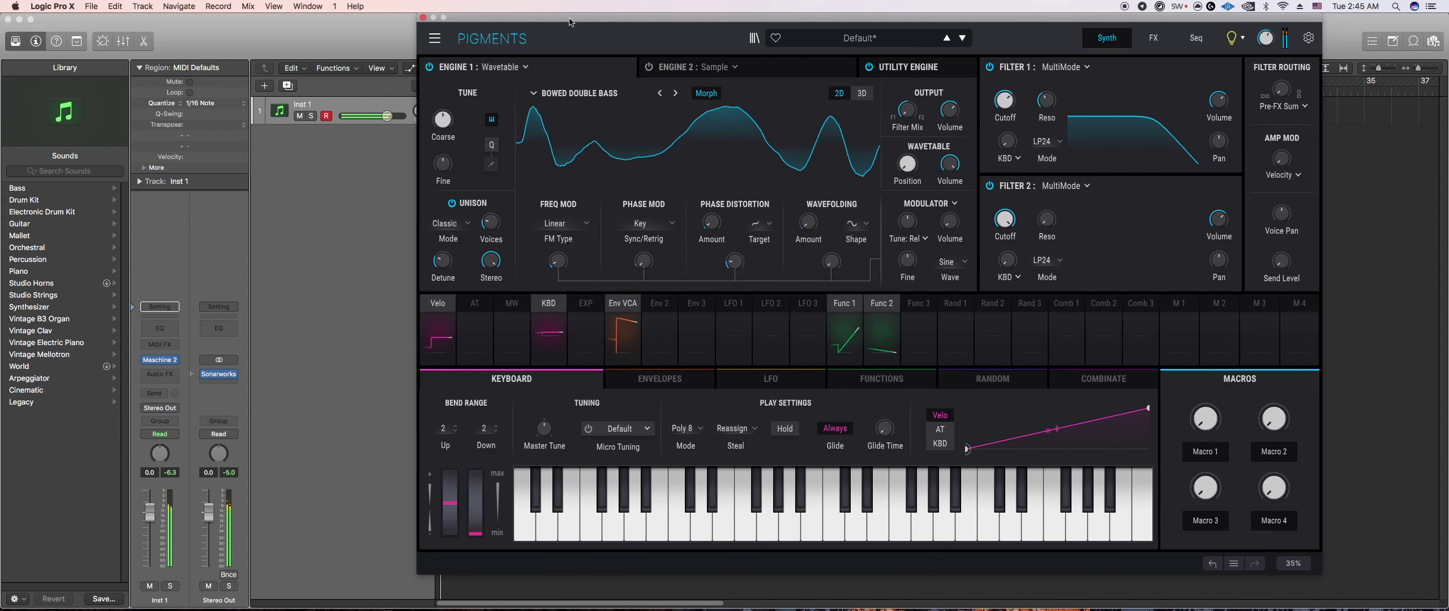
# Step: Move the synth window aside to uncover the plug-in window behind it
pyautogui.moveTo(569, 22); pyautogui.dragTo(270, 12)
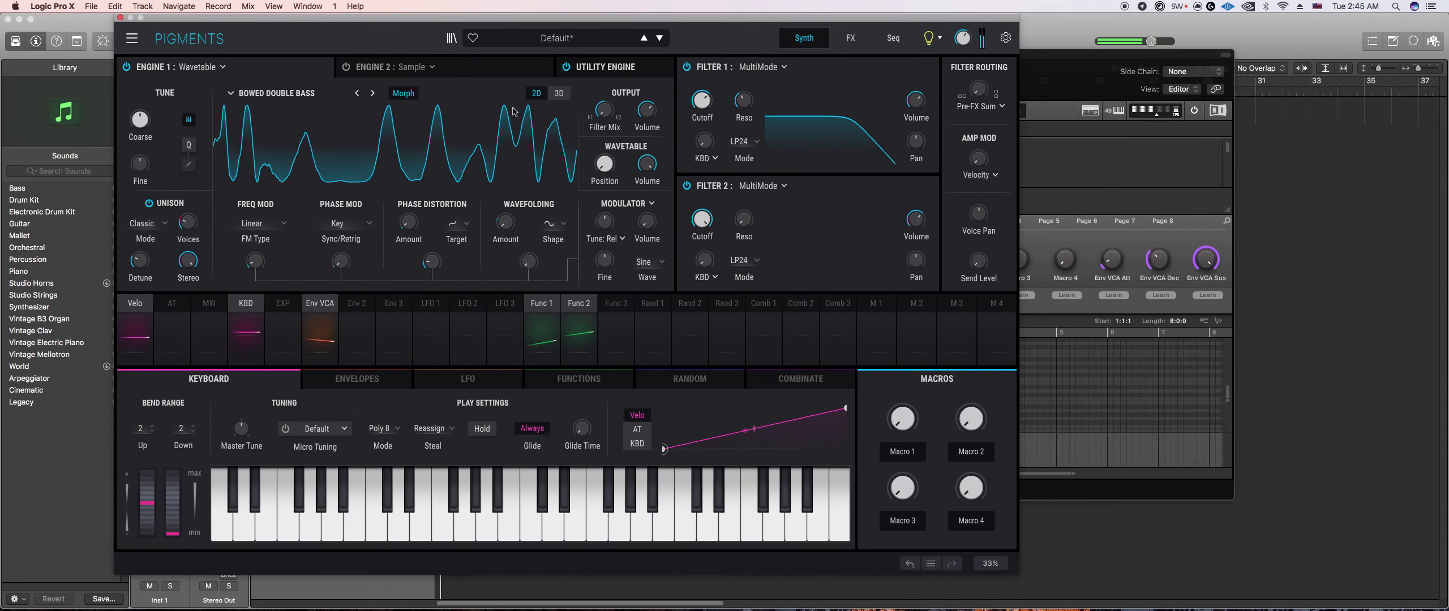
# Step: Return from the Maschine window to the synth's envelope settings and shorten the Env VCA release
pyautogui.click(1045, 67)
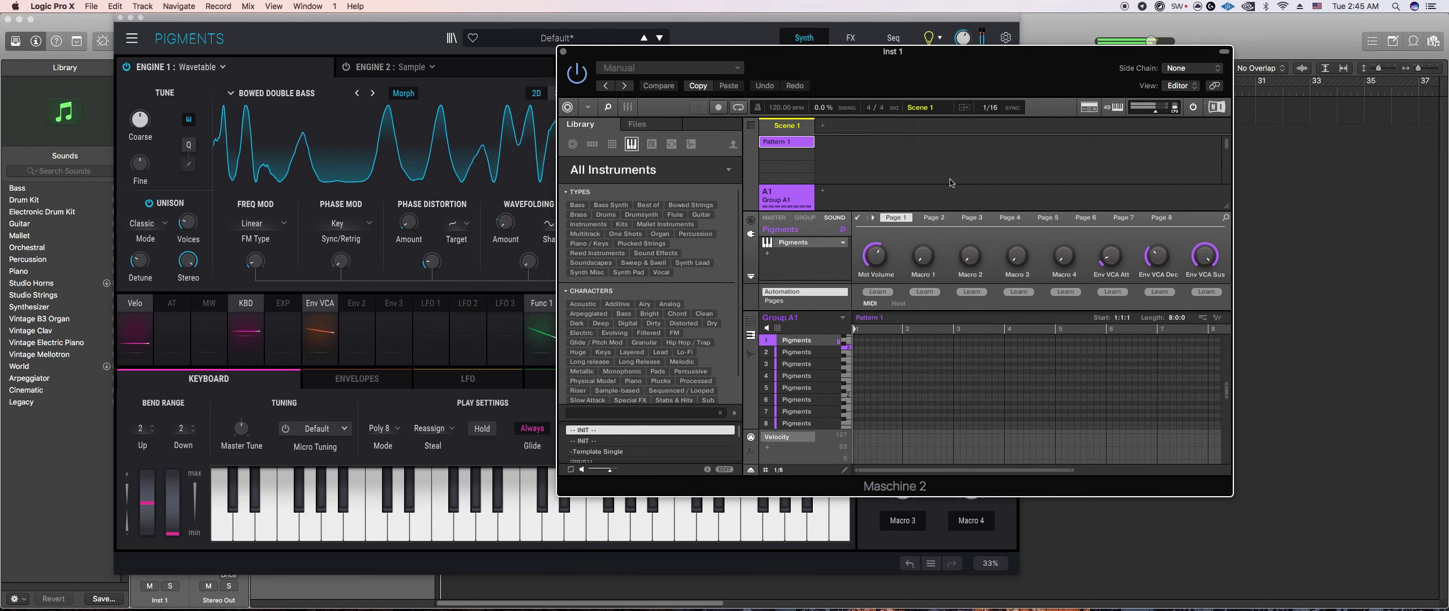
pyautogui.click(324, 381)
pyautogui.moveTo(320, 486); pyautogui.dragTo(321, 503)
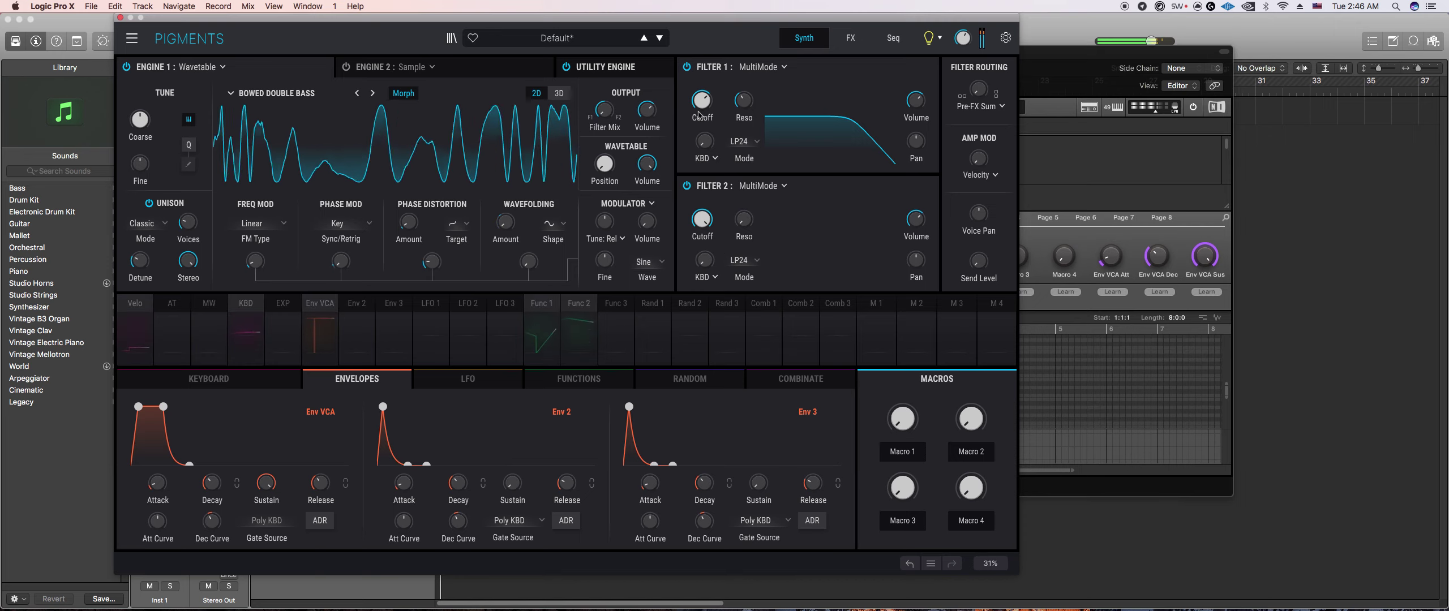
# Step: Try lower and higher cutoff settings on Filter 1 and lengthen the Env VCA release
pyautogui.moveTo(714, 92)
pyautogui.moveTo(701, 104); pyautogui.dragTo(701, 130)
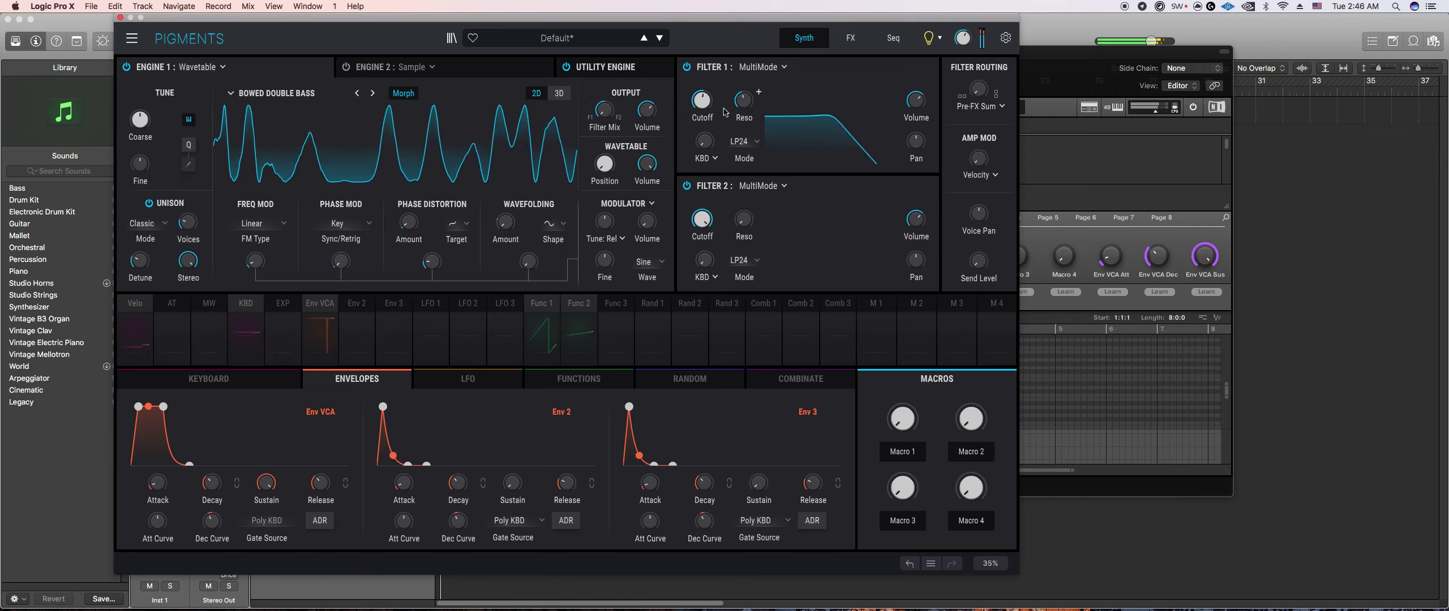
pyautogui.moveTo(708, 110); pyautogui.dragTo(708, 105)
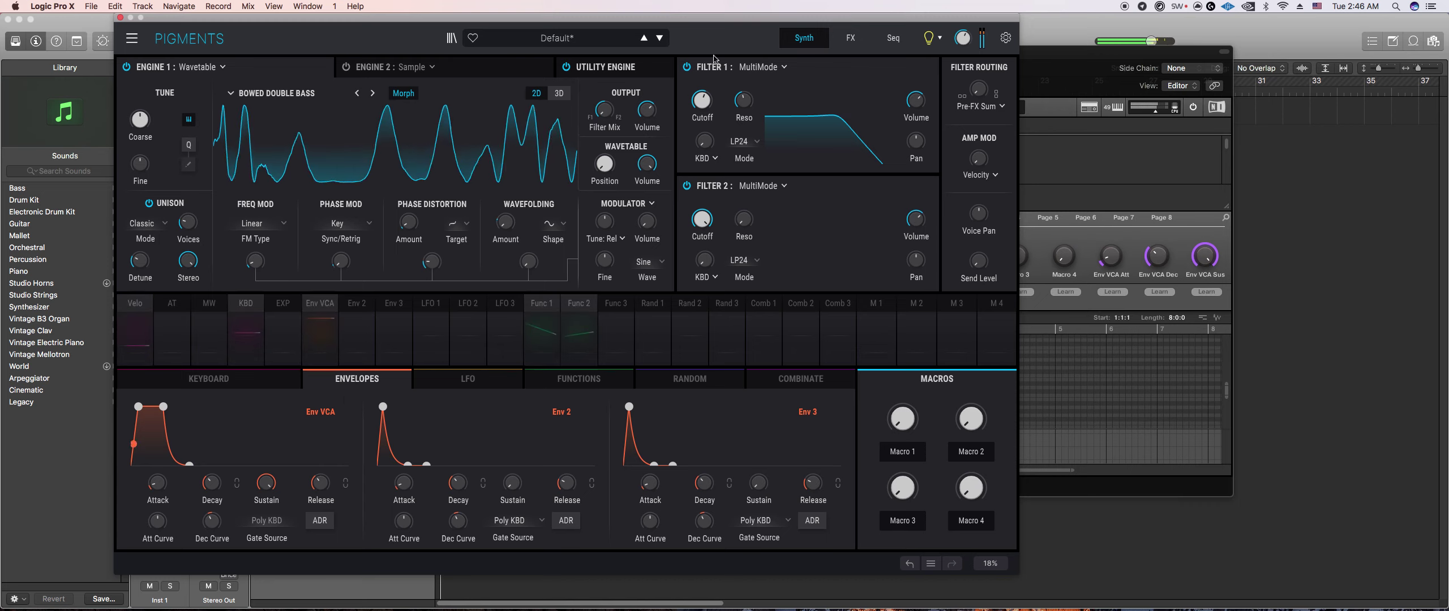
pyautogui.moveTo(321, 486); pyautogui.dragTo(318, 472)
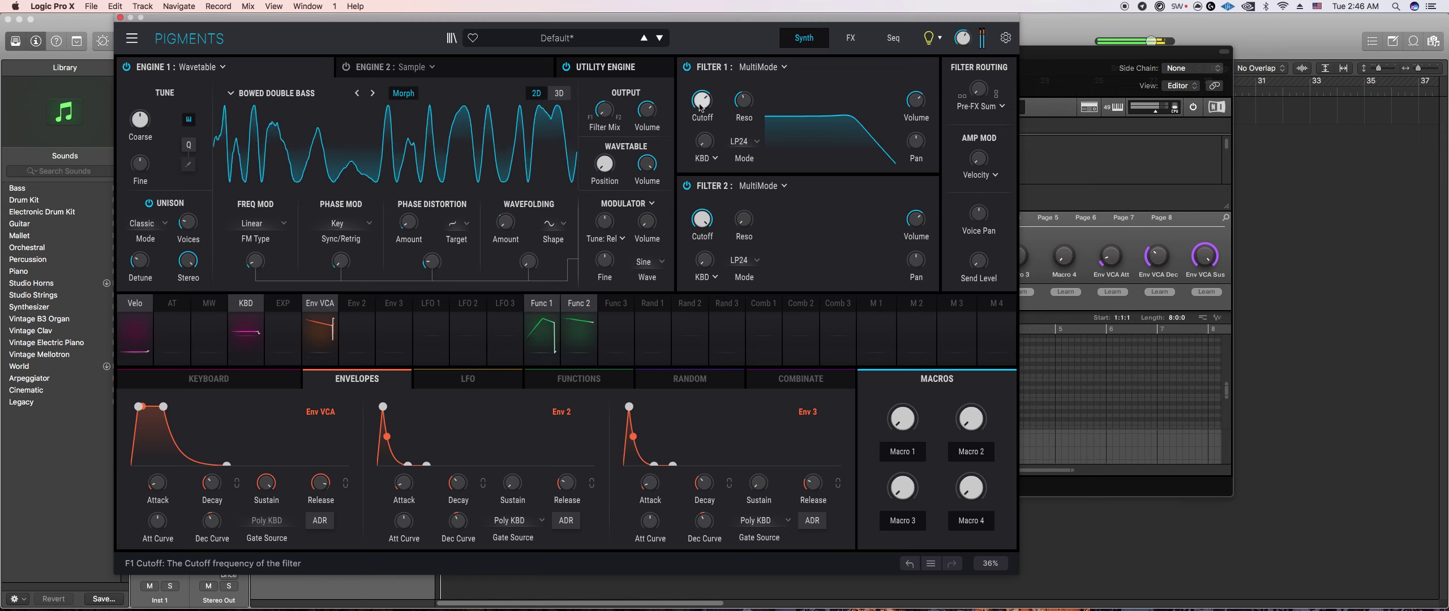
# Step: Move the synth window aside and reduce the Env VCA release to 2.06 s
pyautogui.moveTo(736, 17); pyautogui.dragTo(923, 11)
pyautogui.moveTo(904, 91)
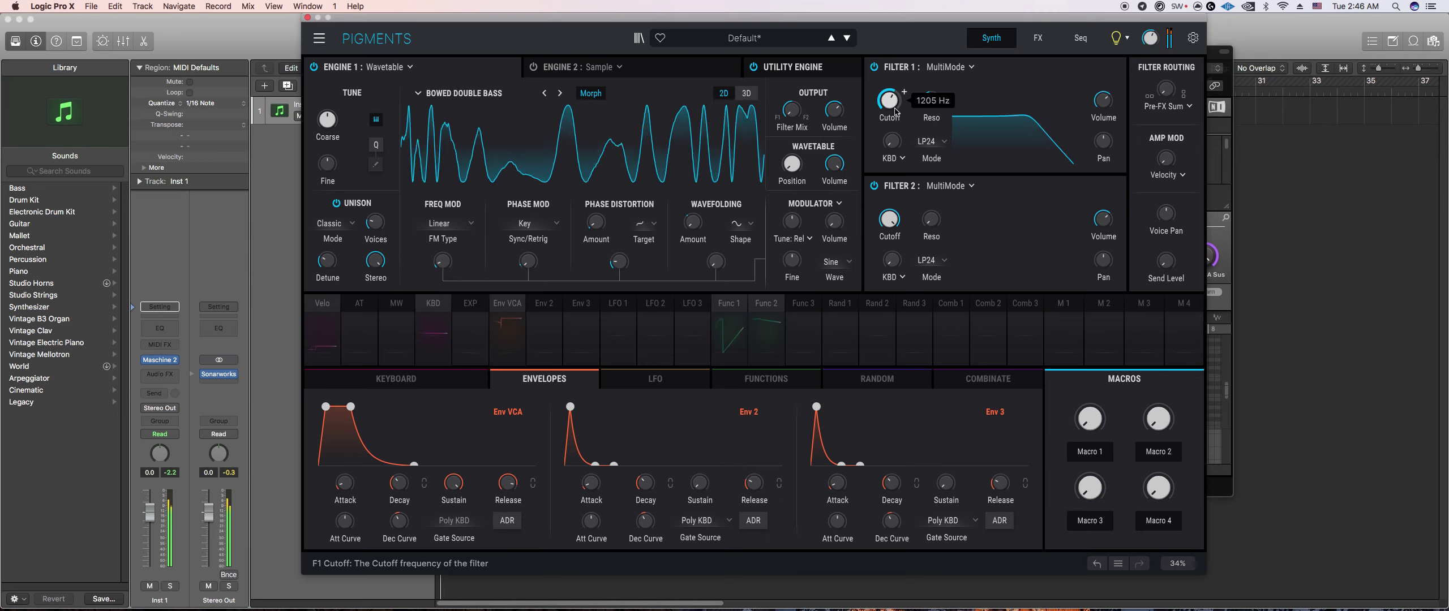
pyautogui.moveTo(507, 482)
pyautogui.scroll(-5, 508, 483)
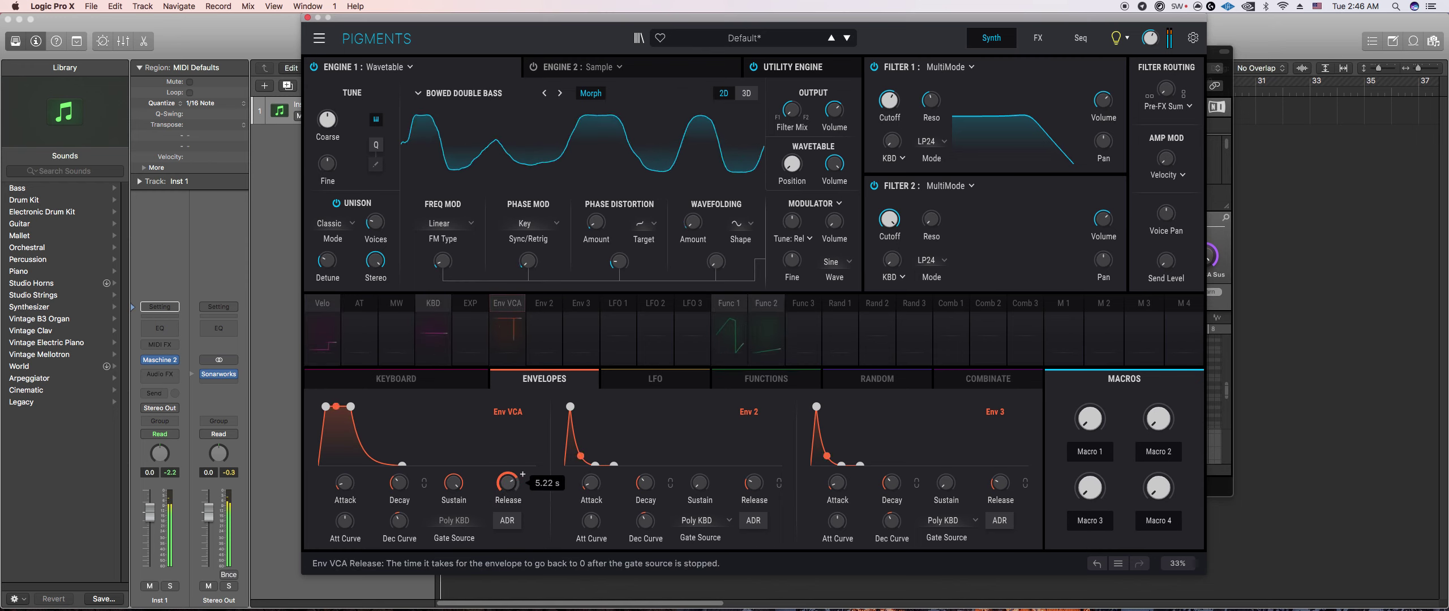
pyautogui.scroll(-3, 508, 482)
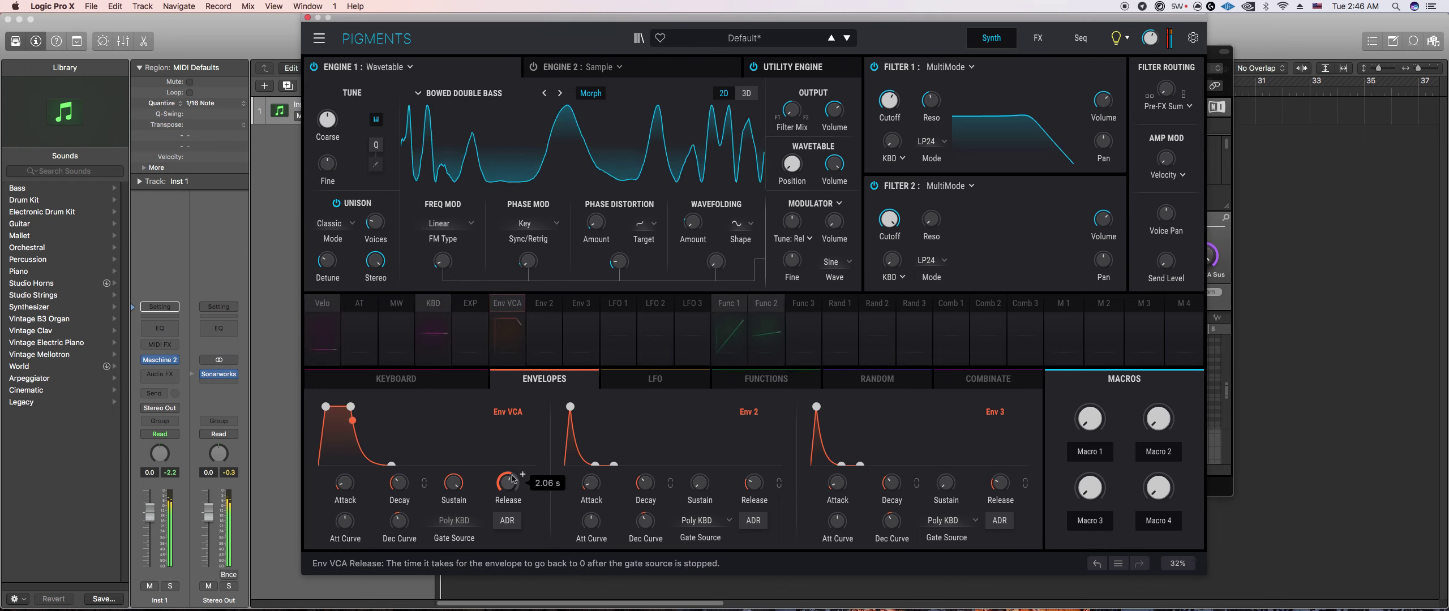
# Step: Switch to the Maschine 2 window, shorten the pattern length to 2:0:0 and return to Pigments
pyautogui.click(1222, 228)
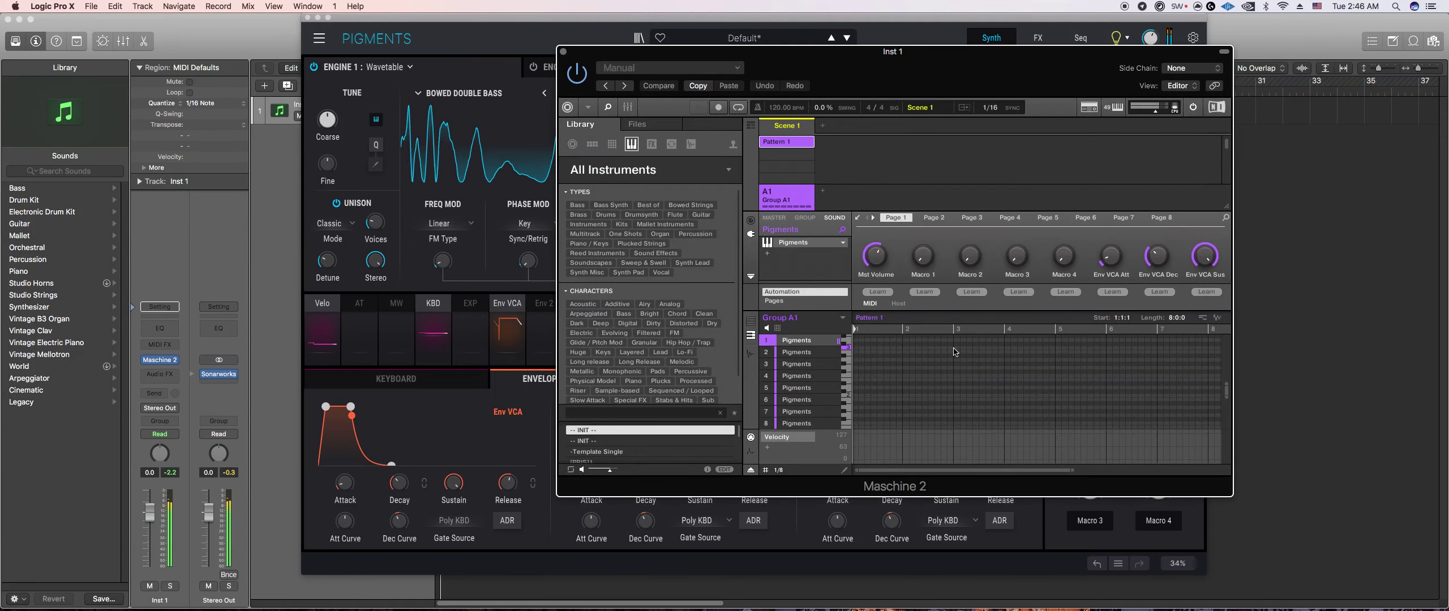
pyautogui.scroll(-6, 1170, 321)
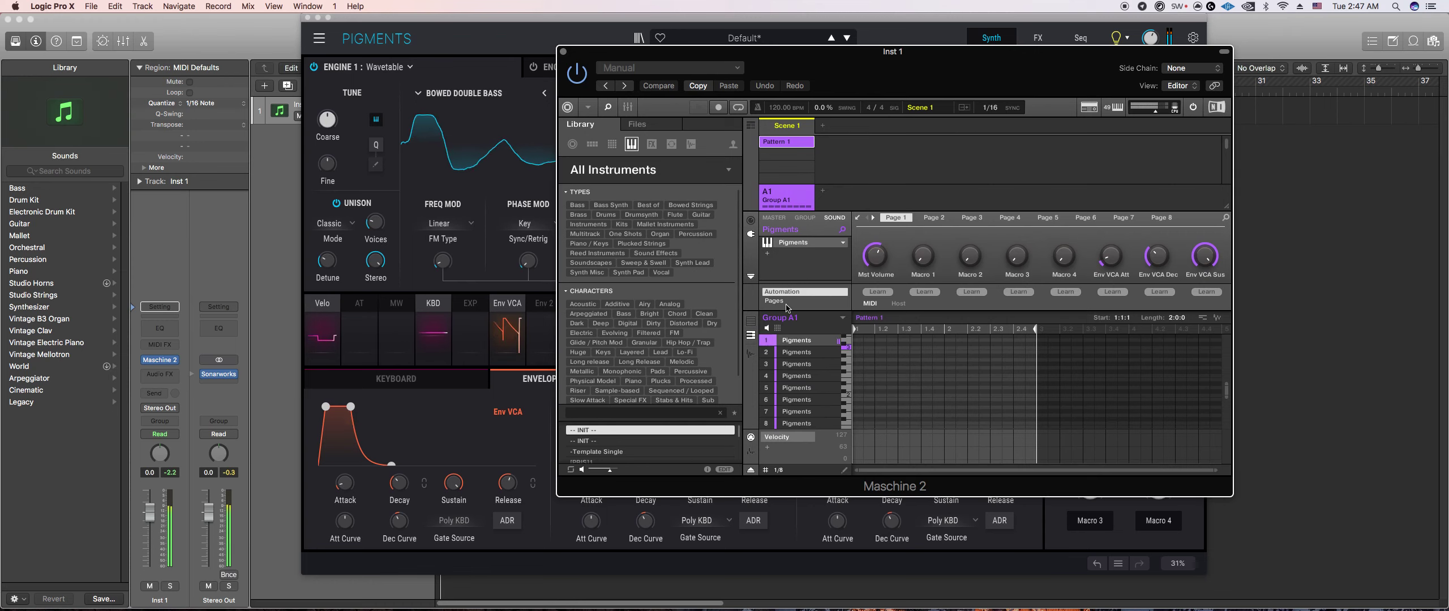
pyautogui.click(525, 556)
# Step: Fine-tune the attack time and attack curve of the Env VCA envelope
pyautogui.moveTo(351, 483)
pyautogui.mouseDown()
pyautogui.moveTo(359, 474)
pyautogui.moveTo(345, 480)
pyautogui.mouseUp()
pyautogui.moveTo(399, 521); pyautogui.dragTo(360, 512)
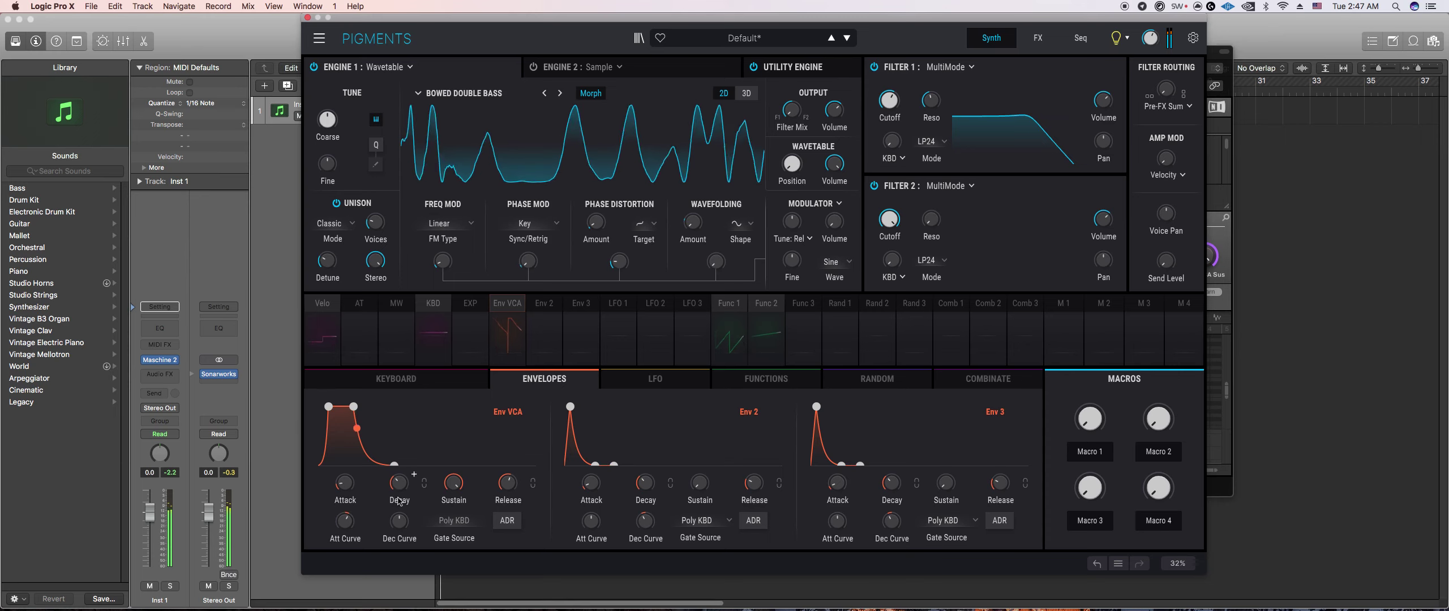
pyautogui.moveTo(347, 489); pyautogui.dragTo(357, 506)
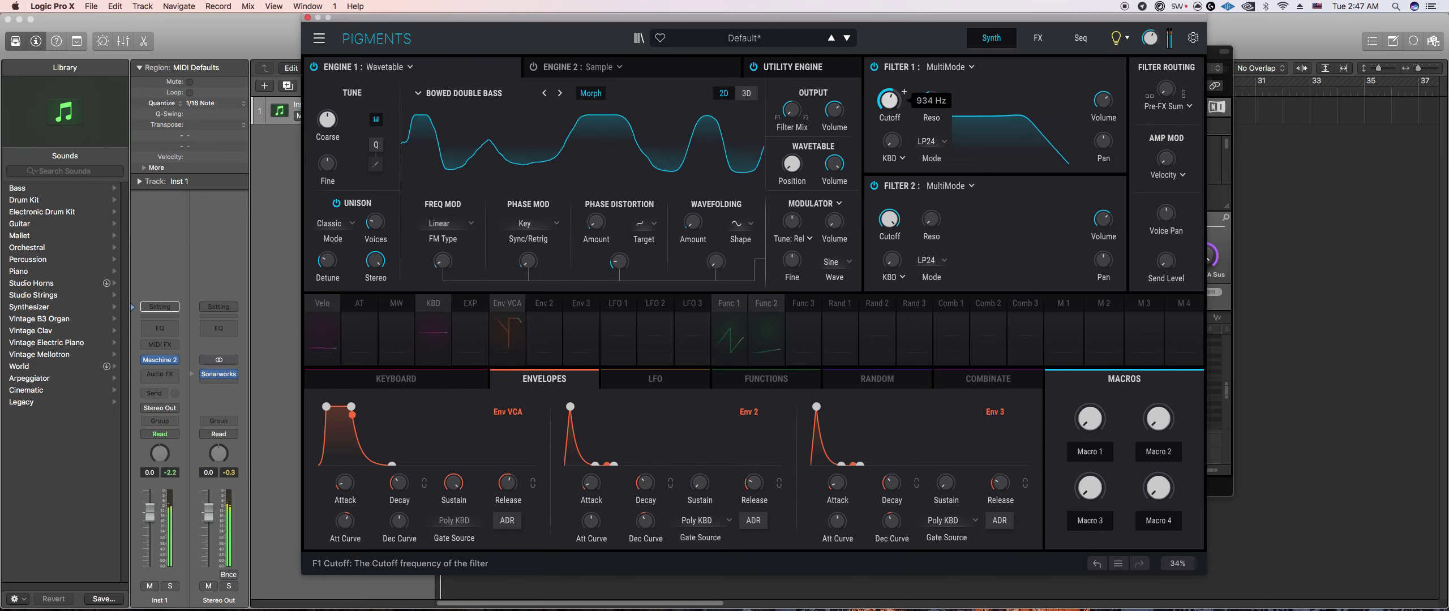
# Step: Route Env 2 to Filter 1's cutoff with an amount of 0.26 and lengthen Env 2's decay and release
pyautogui.click(544, 317)
pyautogui.moveTo(889, 91); pyautogui.dragTo(889, 82)
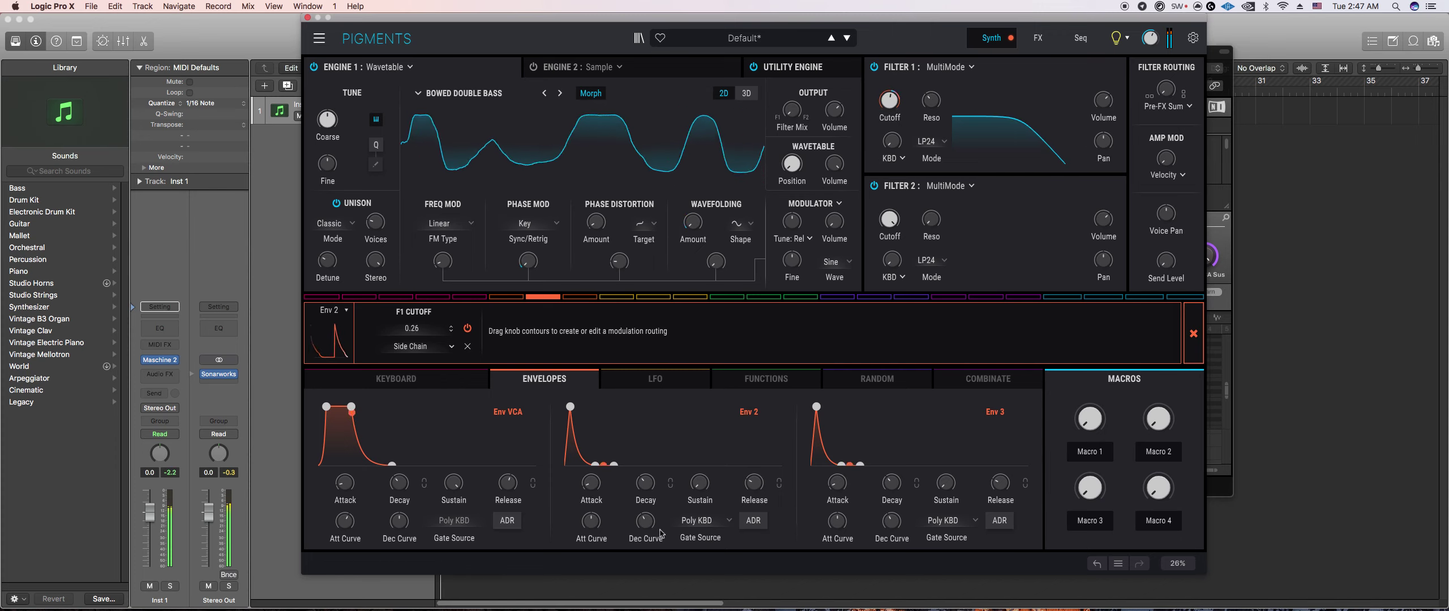
pyautogui.moveTo(650, 485); pyautogui.dragTo(650, 471)
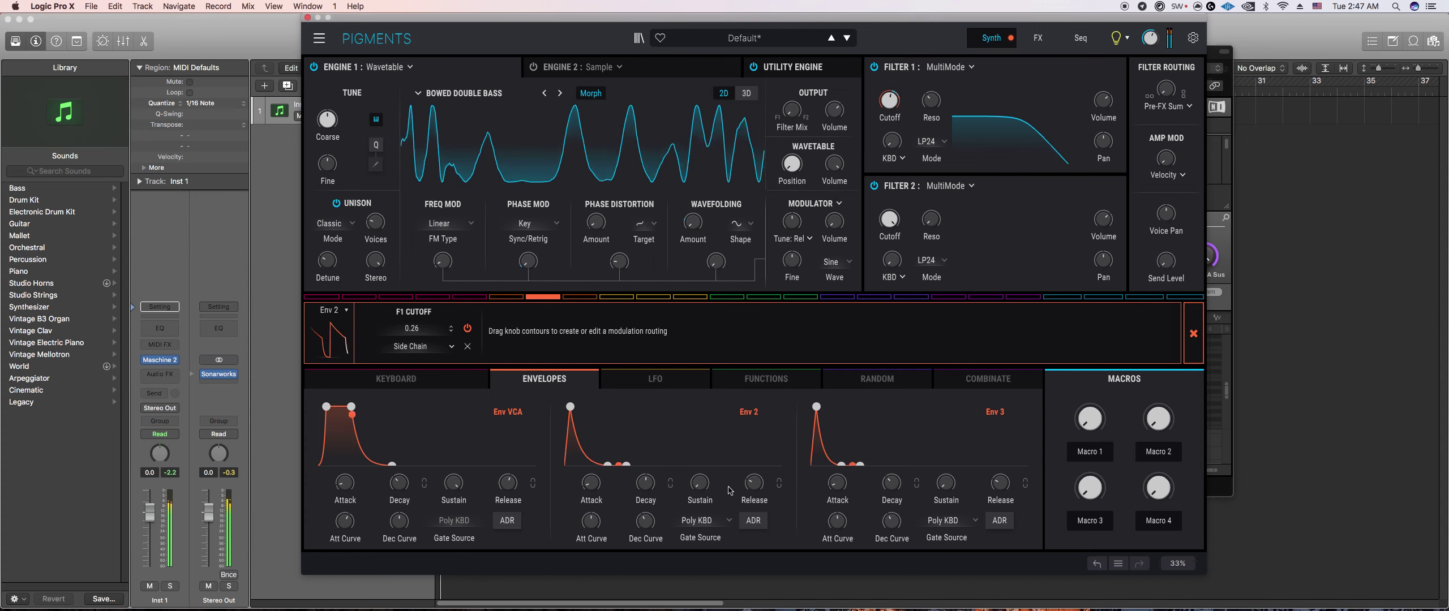
pyautogui.moveTo(755, 498); pyautogui.dragTo(755, 498)
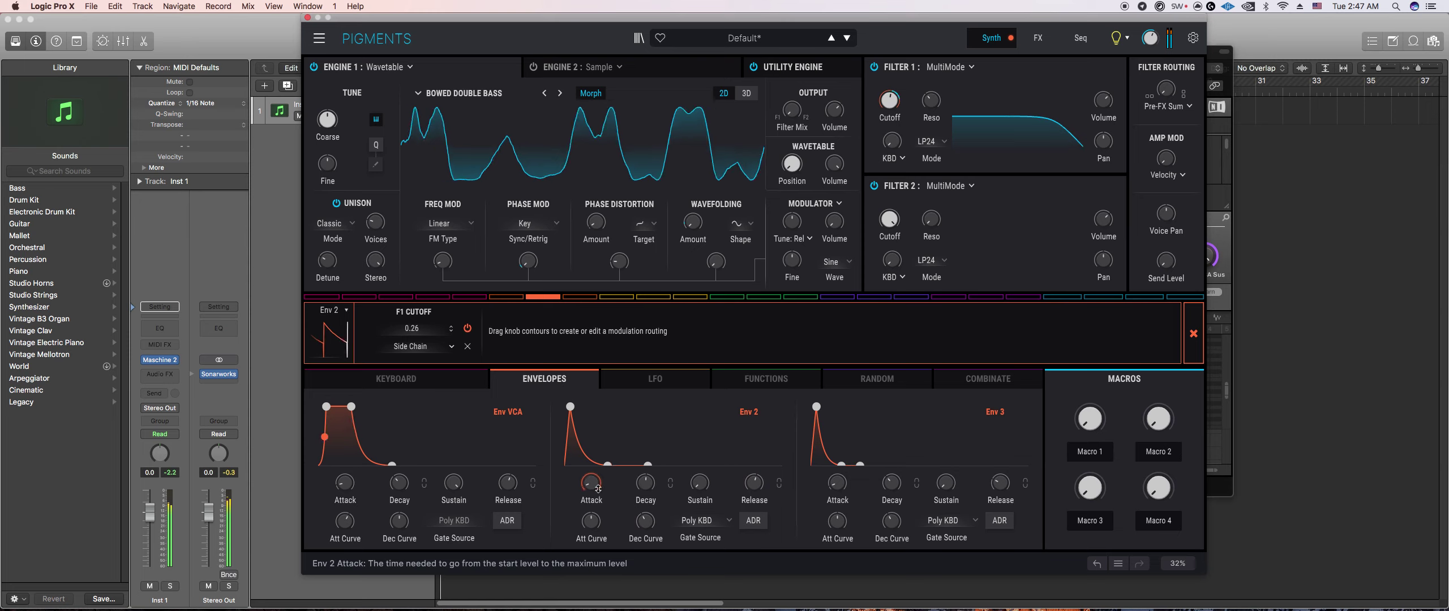
# Step: Raise Env 2's modulation of Filter 1's cutoff to 0.38 and fine-tune Env 2's decay
pyautogui.moveTo(647, 484); pyautogui.dragTo(647, 487)
pyautogui.moveTo(889, 102)
pyautogui.mouseDown()
pyautogui.moveTo(889, 126)
pyautogui.moveTo(886, 100)
pyautogui.mouseUp()
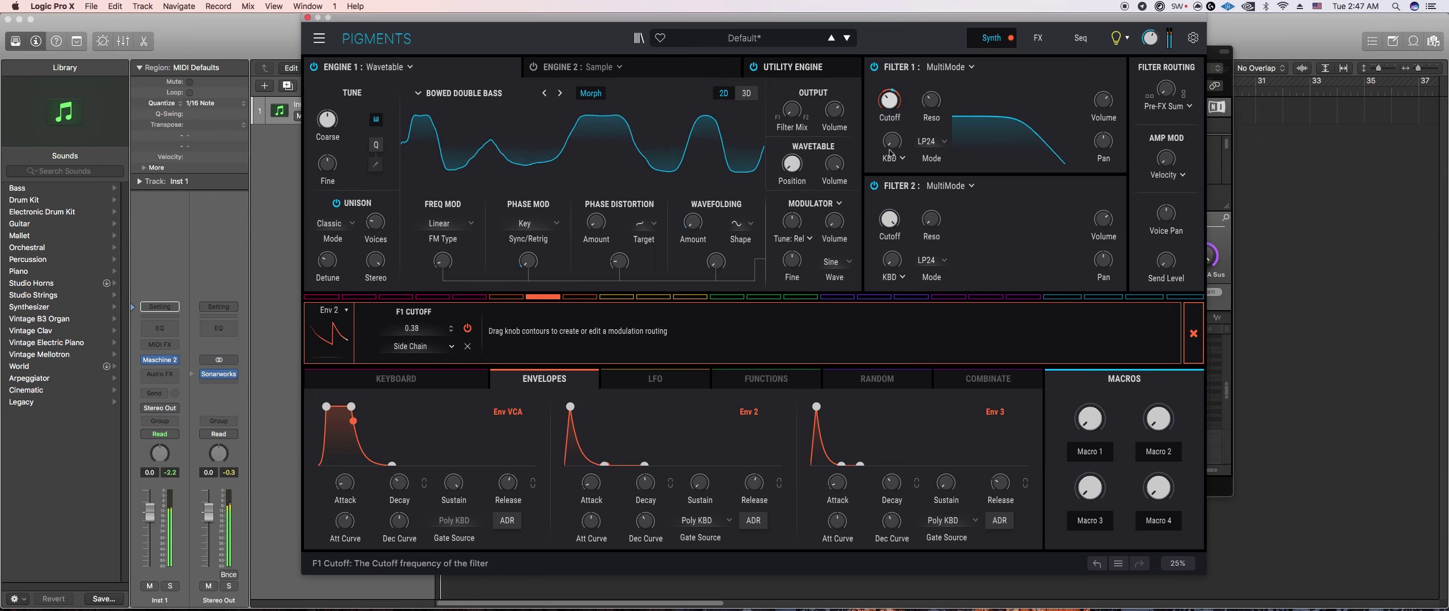
pyautogui.moveTo(645, 484); pyautogui.dragTo(645, 478)
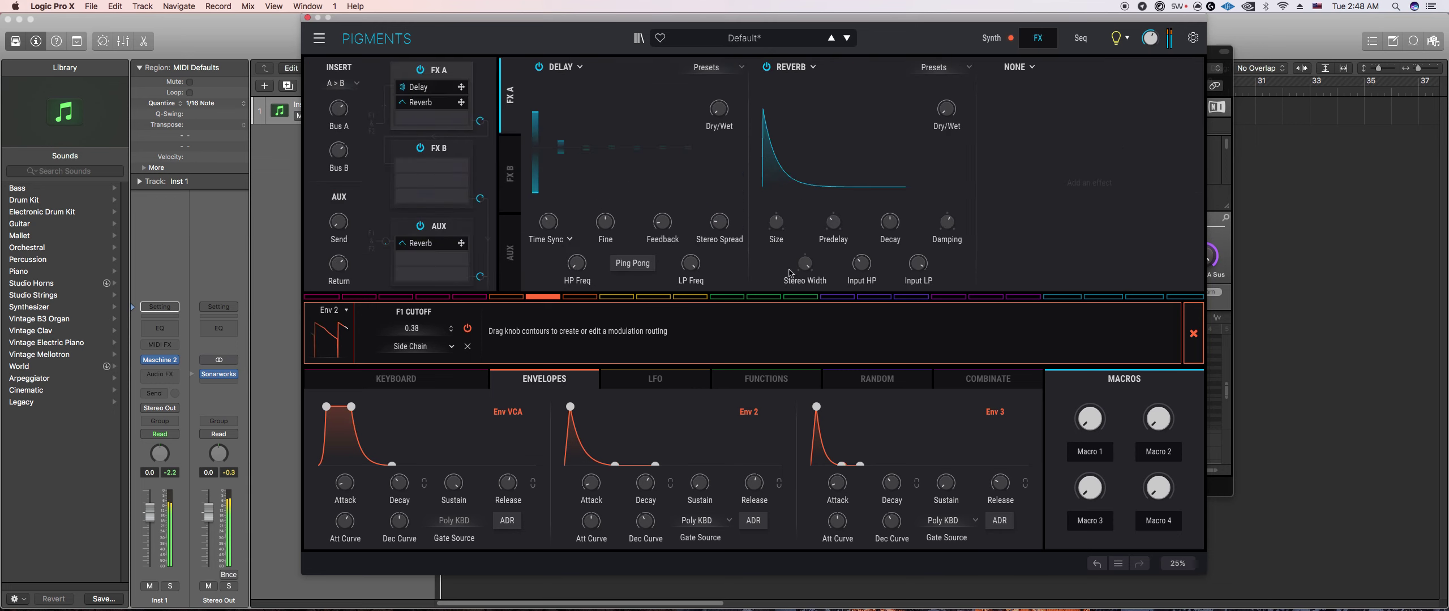
# Step: Adjust FX A's reverb dry/wet, size and stereo width, then set the delay's dry/wet to 27 % and raise its feedback
pyautogui.click(1037, 38)
pyautogui.moveTo(947, 116); pyautogui.dragTo(947, 127)
pyautogui.moveTo(776, 222); pyautogui.dragTo(805, 271)
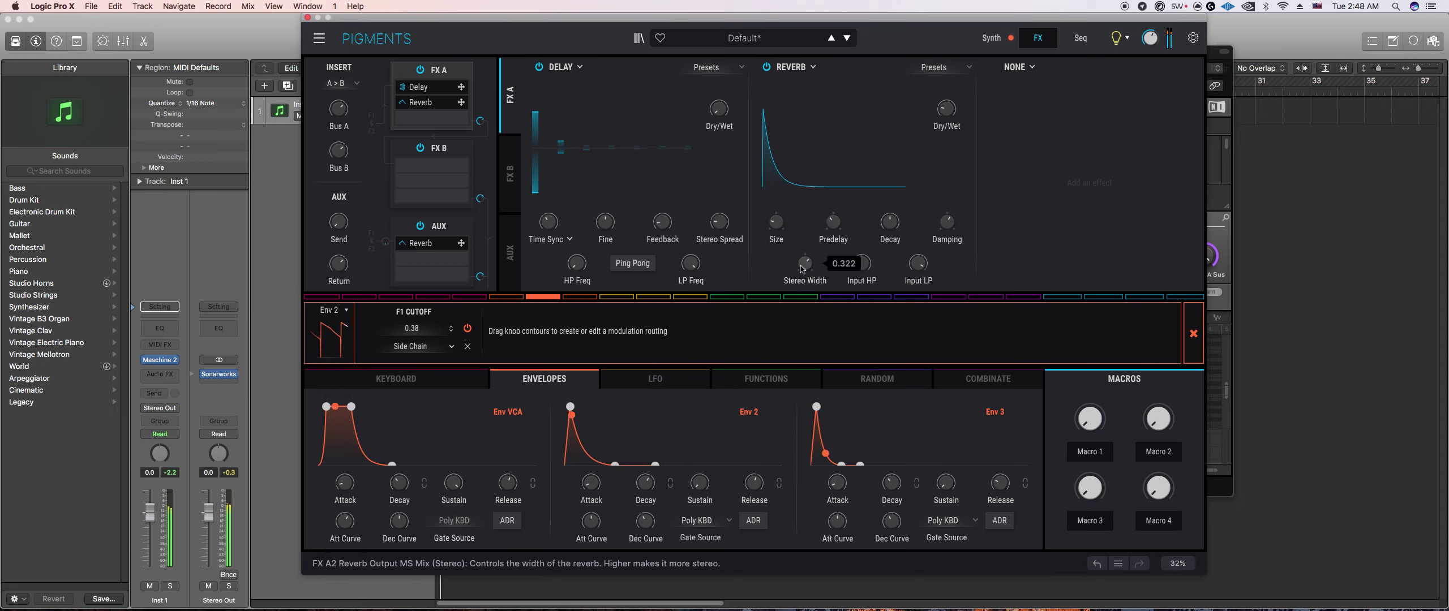
pyautogui.moveTo(946, 110); pyautogui.dragTo(947, 108)
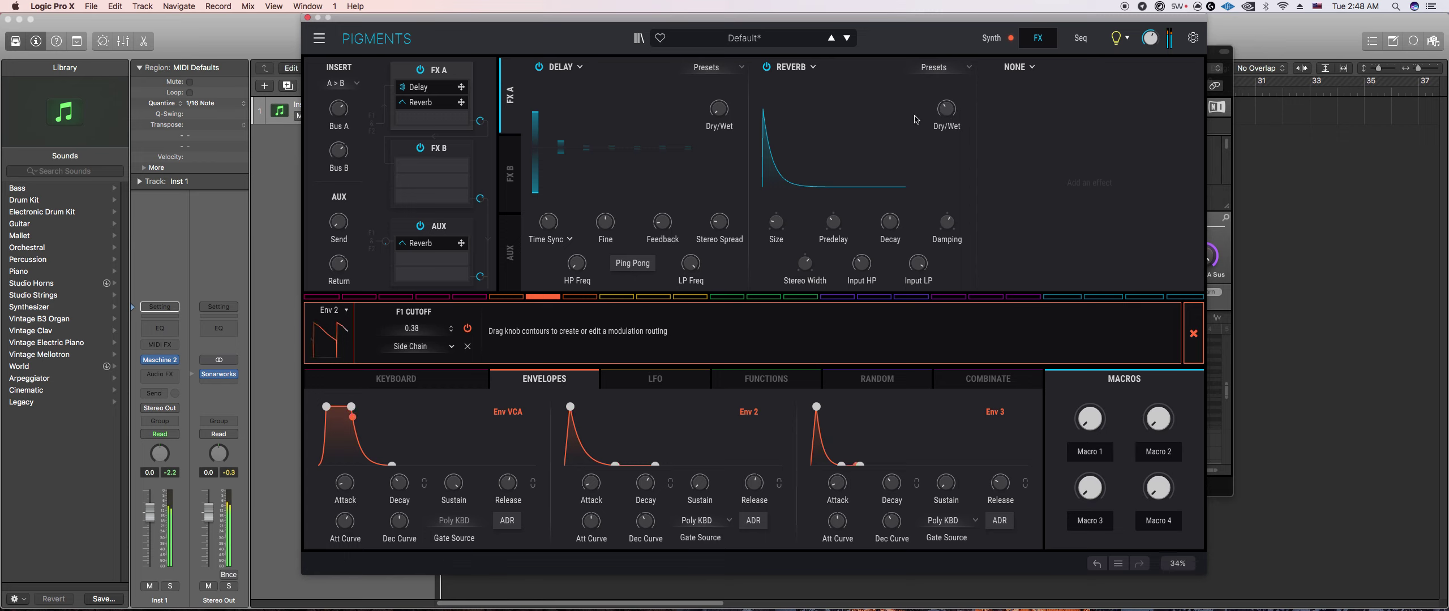
pyautogui.moveTo(946, 112); pyautogui.dragTo(947, 105)
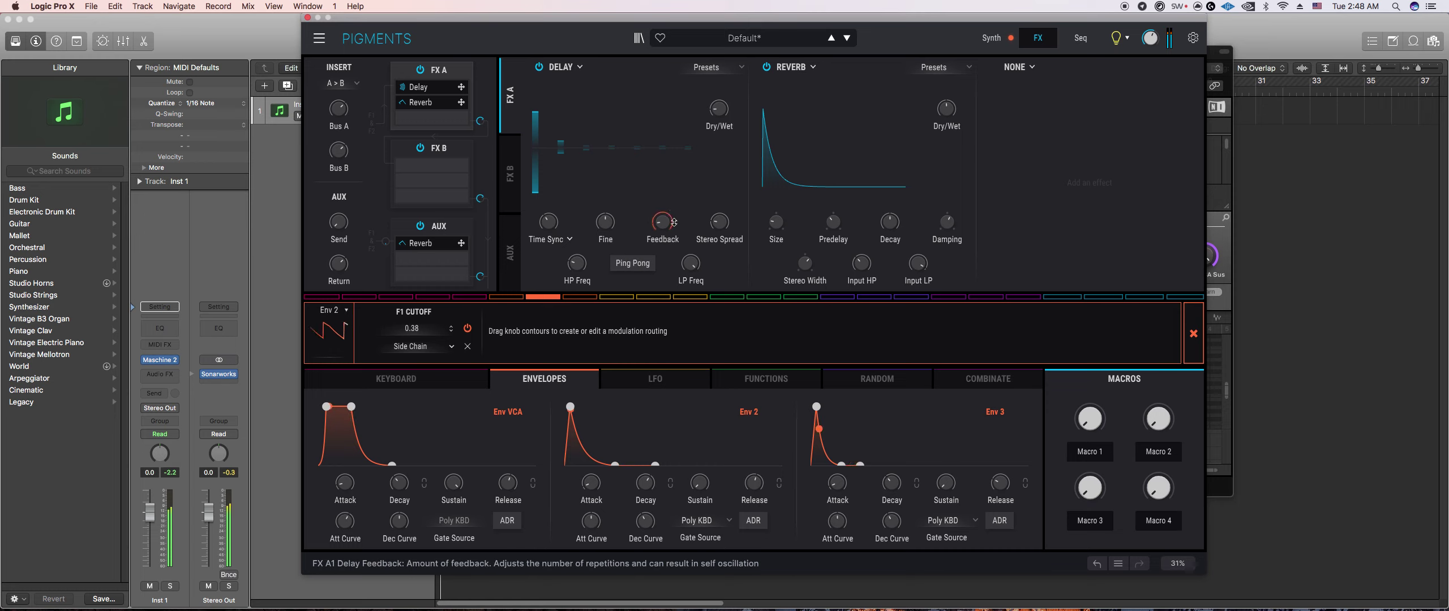
pyautogui.moveTo(716, 117)
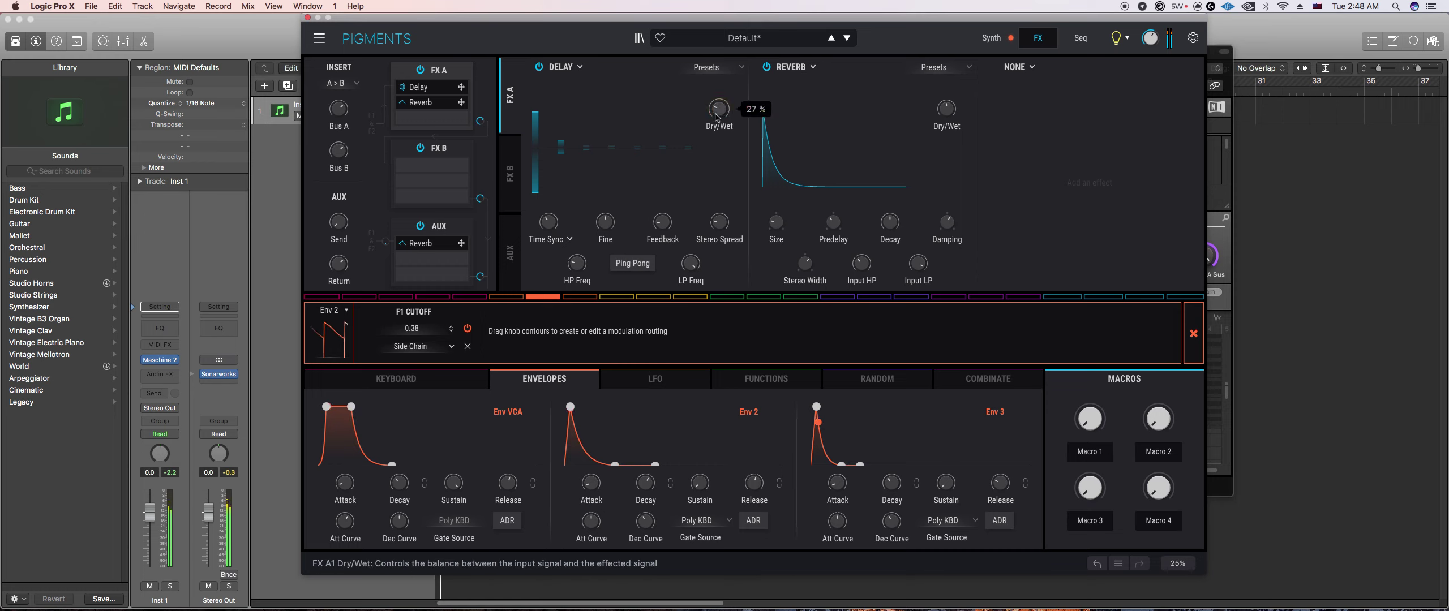
pyautogui.moveTo(661, 225)
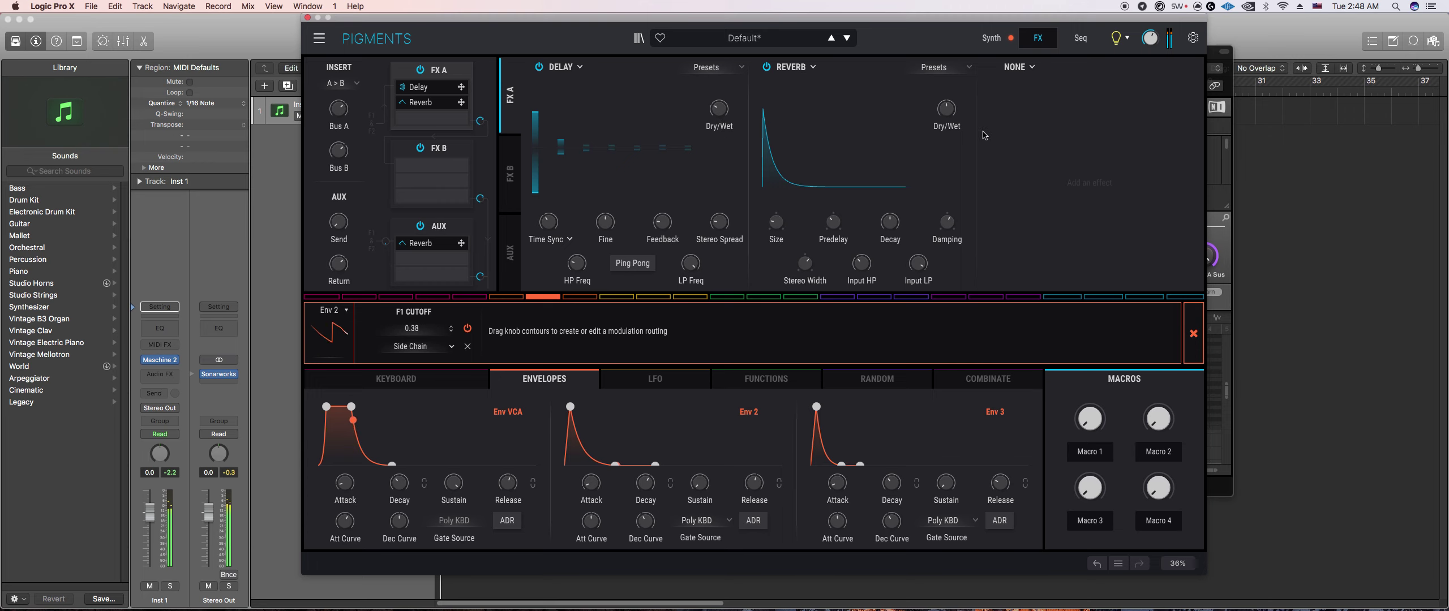
# Step: Look through the effect types available for the empty third slot of FX A
pyautogui.click(1025, 69)
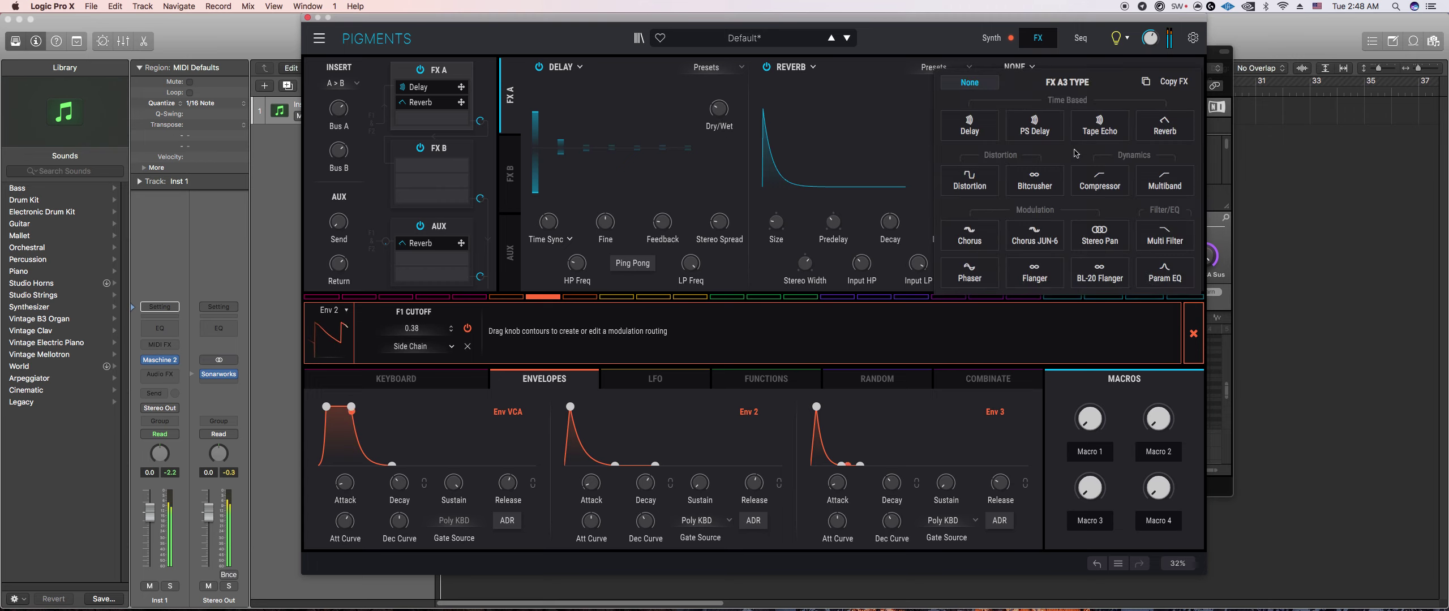
pyautogui.click(1224, 237)
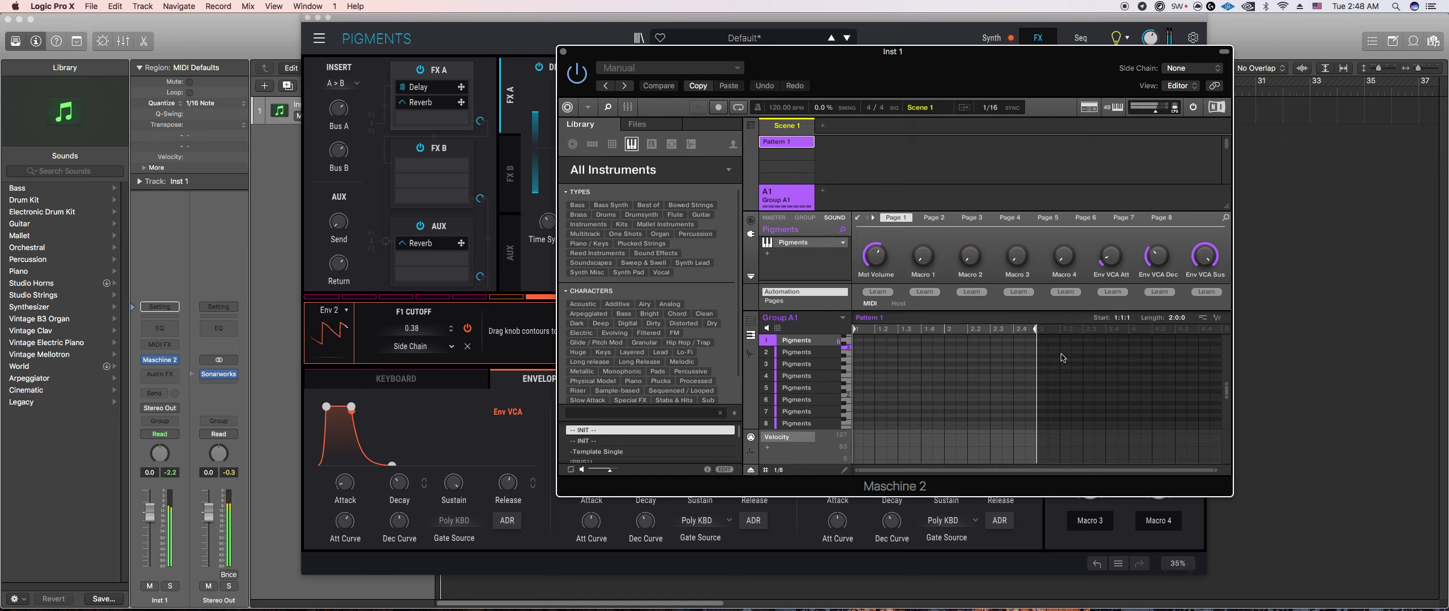
pyautogui.click(943, 28)
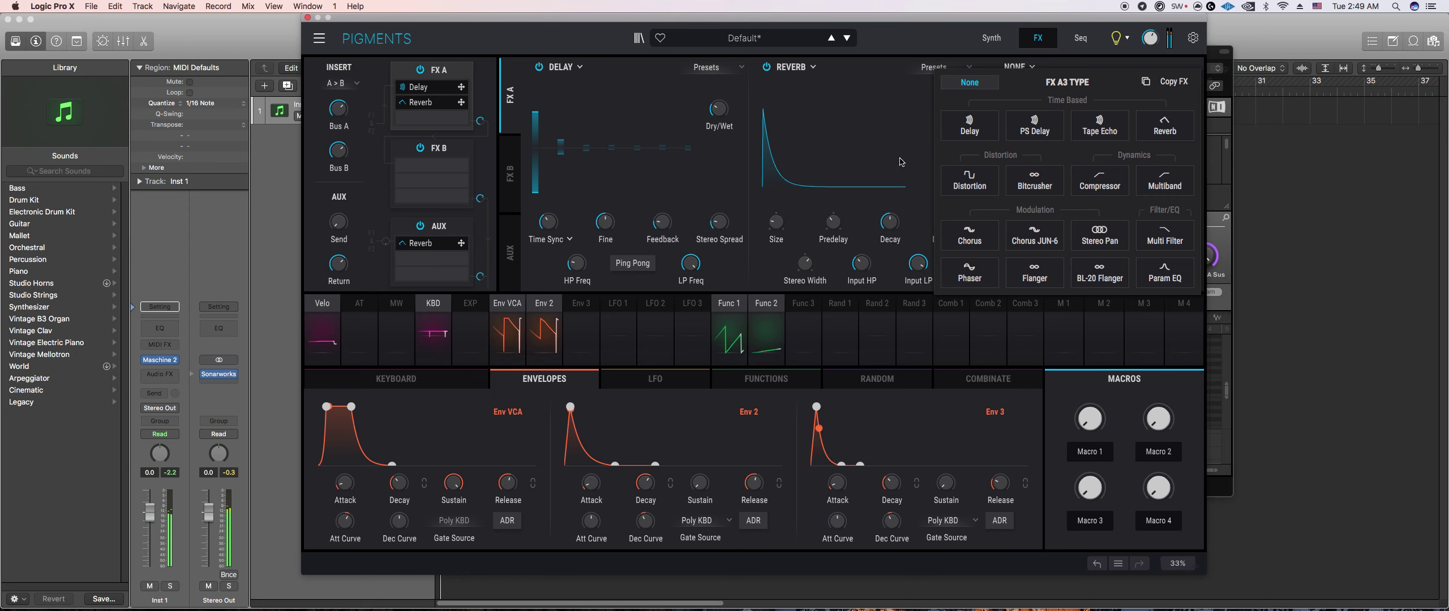
# Step: Return to the synth view, readjust Filter 1's cutoff and raise Engine 1's wavetable position
pyautogui.click(991, 38)
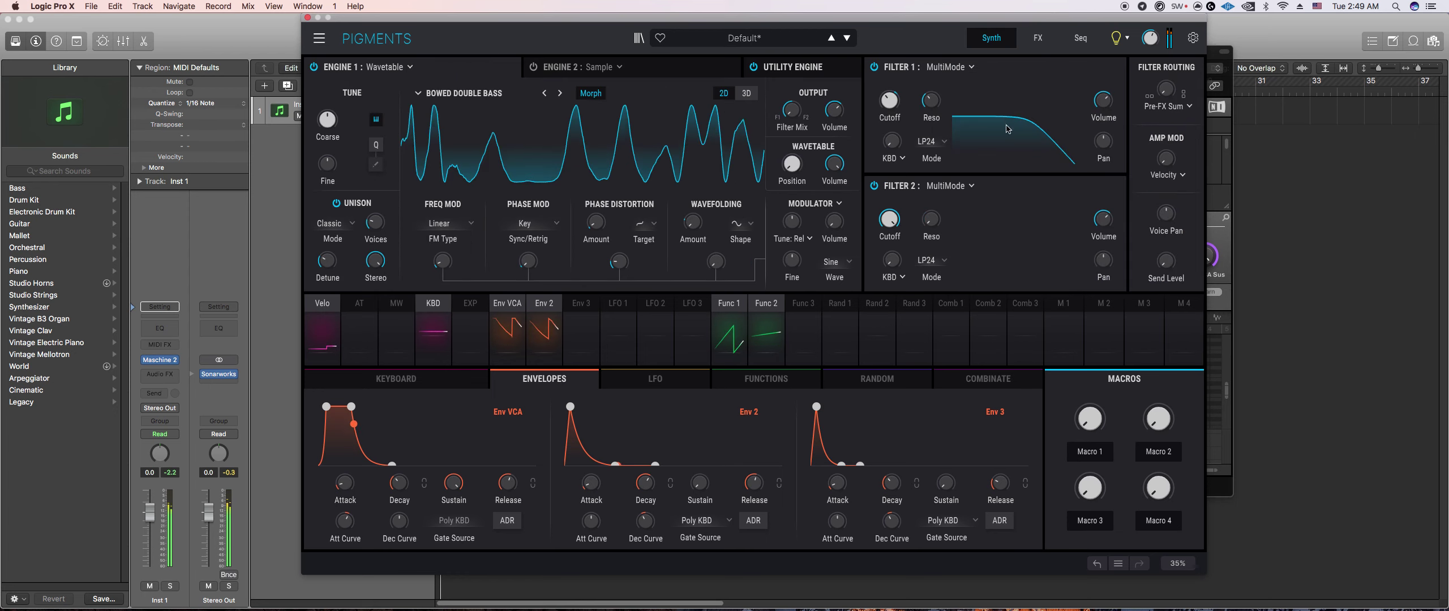
pyautogui.moveTo(888, 103); pyautogui.dragTo(888, 99)
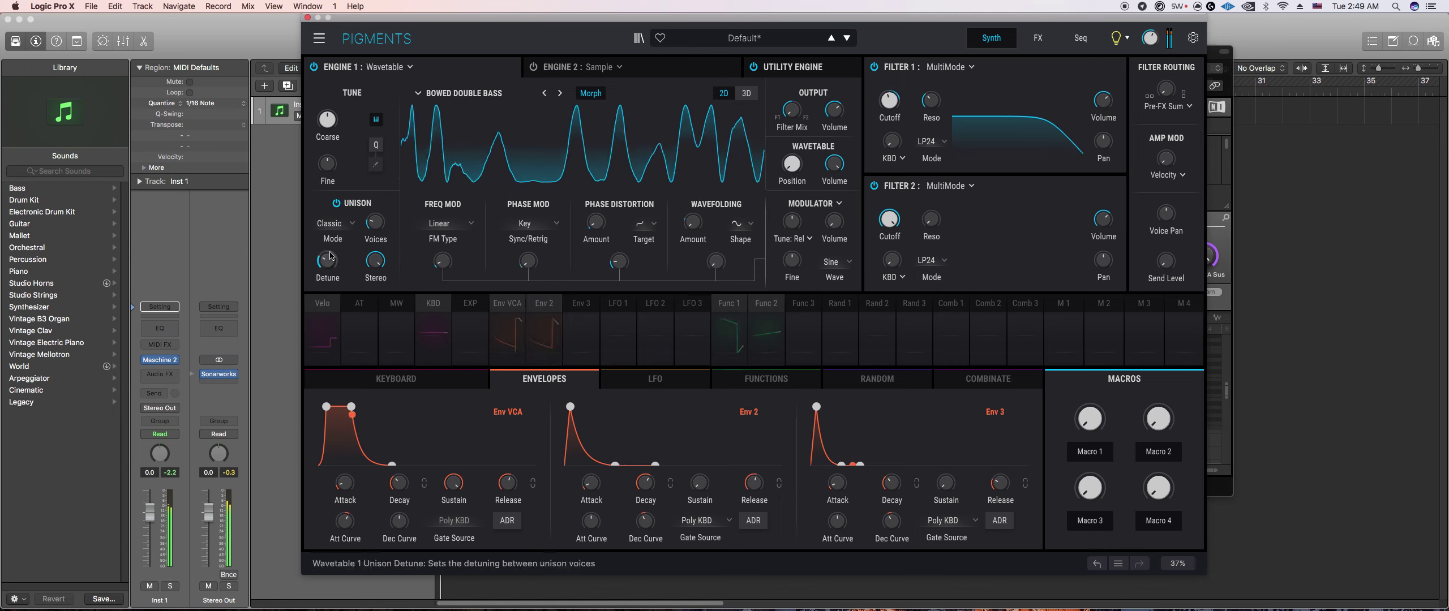
pyautogui.moveTo(387, 232)
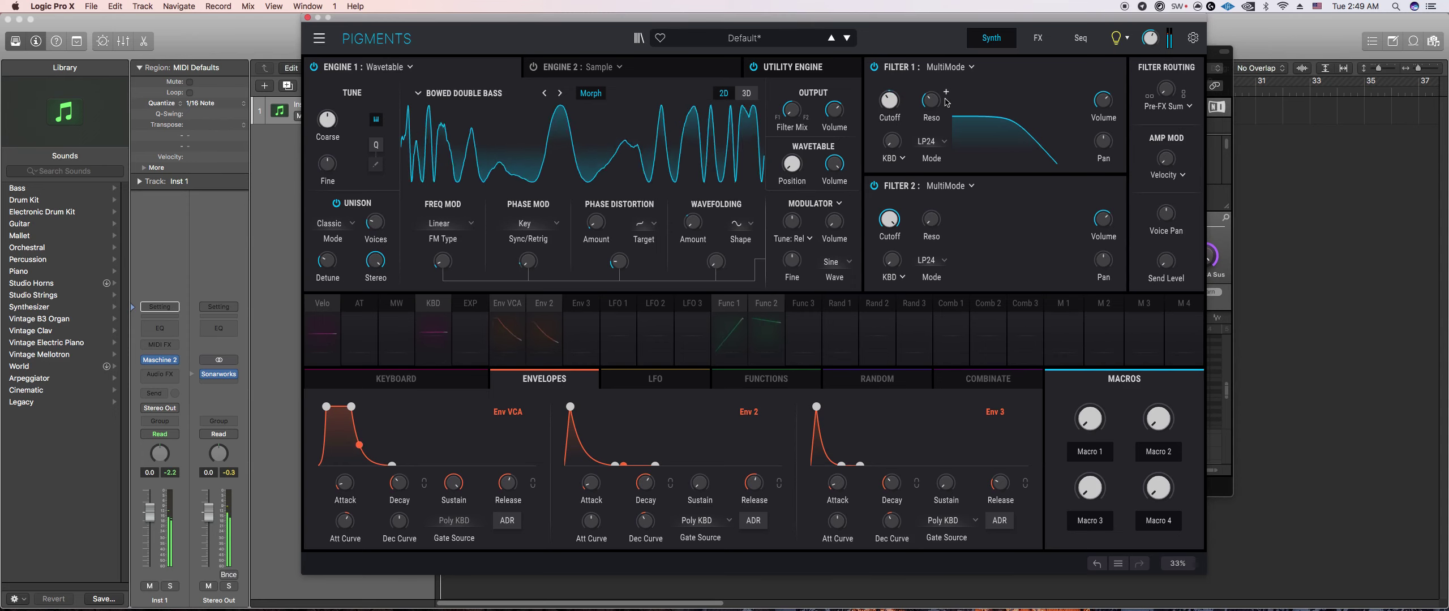
pyautogui.moveTo(793, 174)
pyautogui.moveTo(793, 163); pyautogui.dragTo(807, 155)
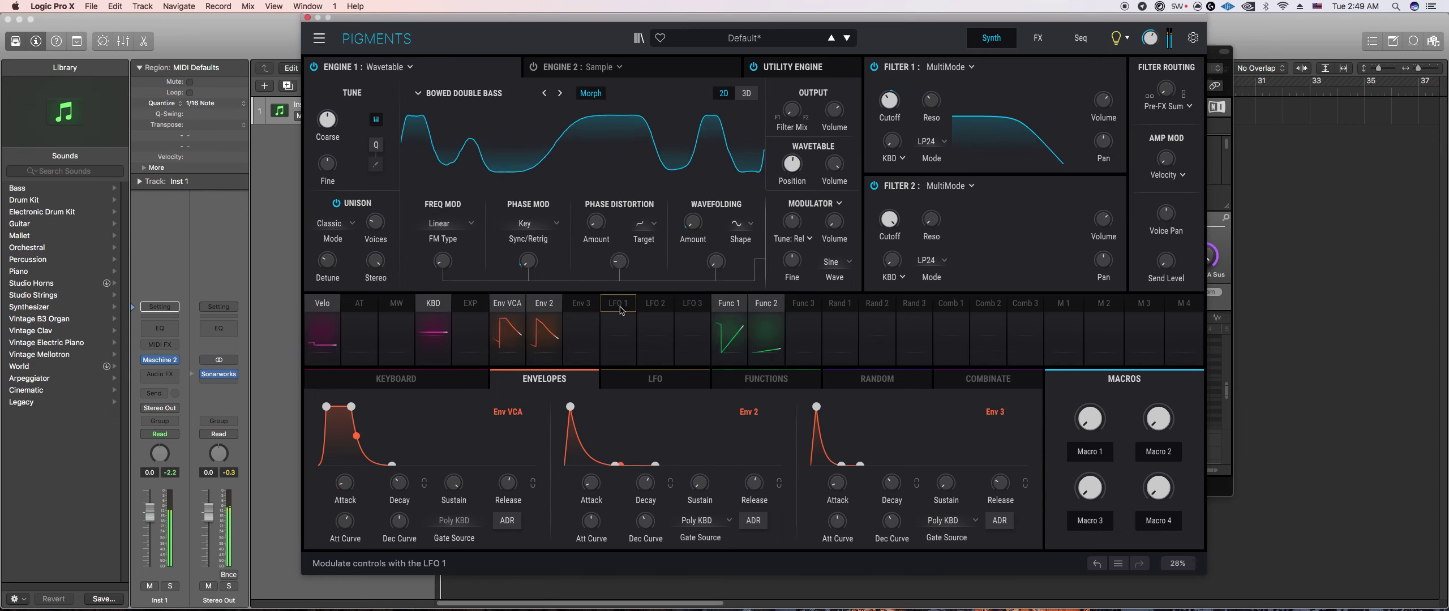
# Step: Change LFO 1's reset source to Free Running
pyautogui.click(621, 312)
pyautogui.click(662, 381)
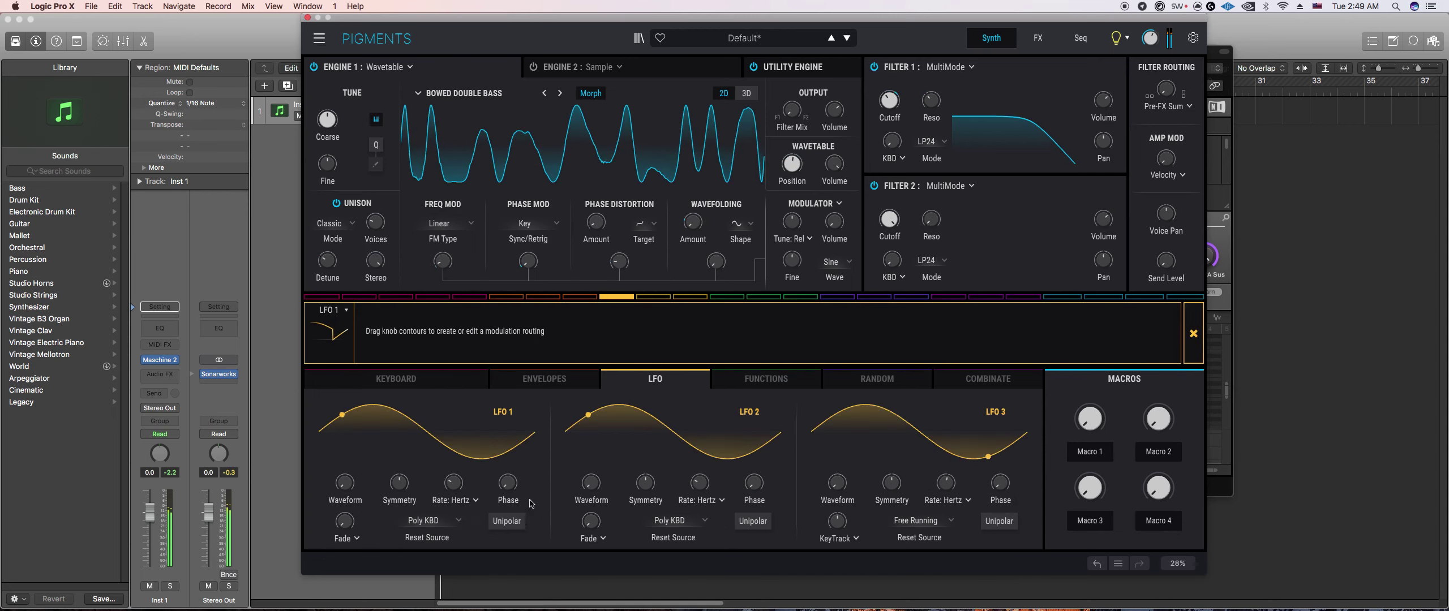
pyautogui.click(433, 520)
pyautogui.click(337, 423)
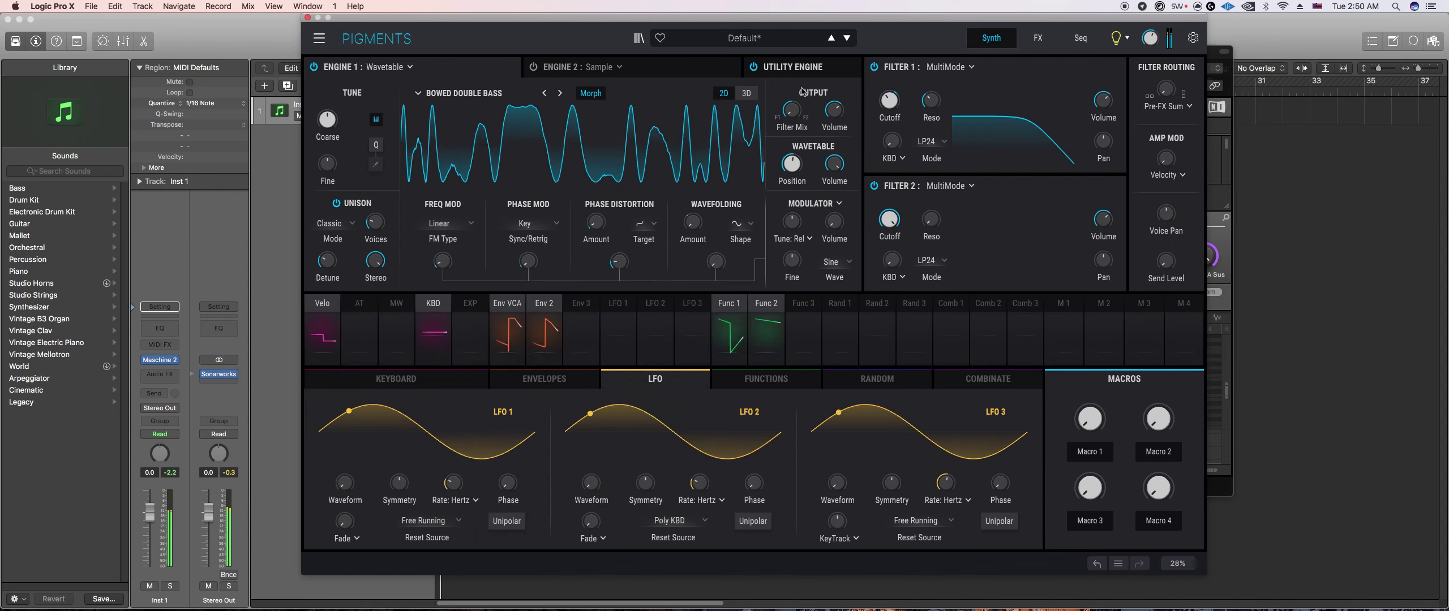
# Step: Modulate Engine 1's wavetable position with LFO 1 by an amount of 0.29 and fine-tune Filter 1's cutoff
pyautogui.click(618, 311)
pyautogui.moveTo(799, 165)
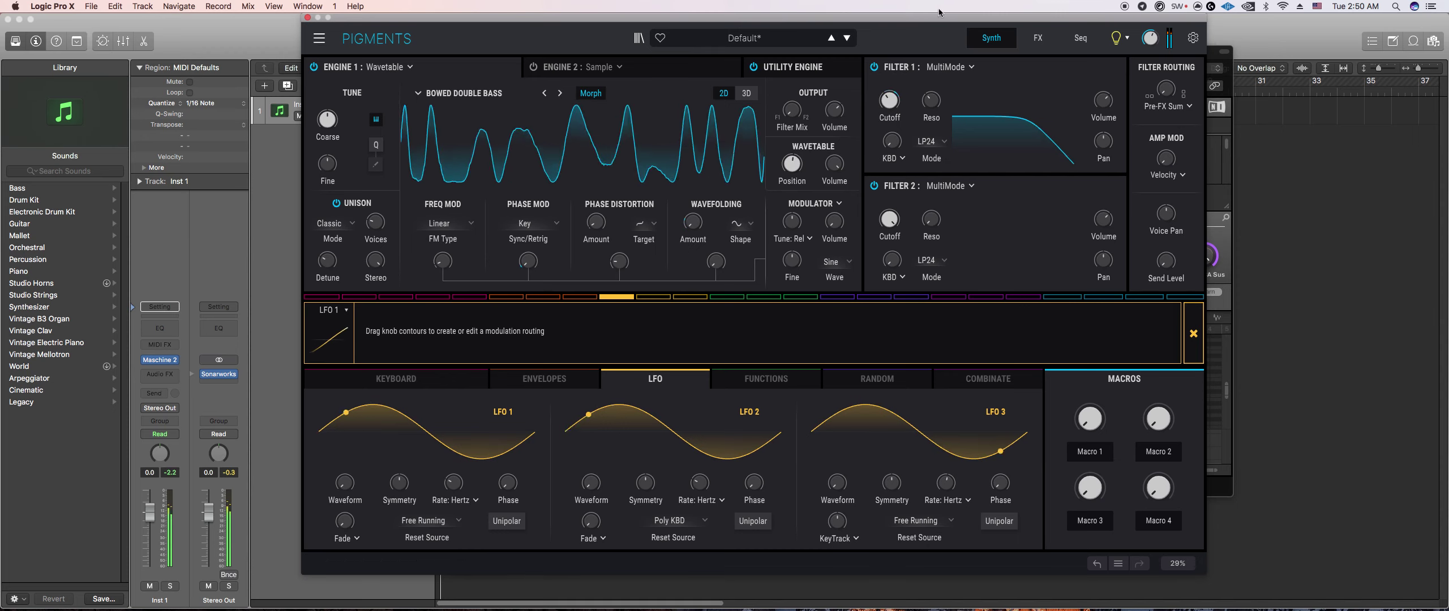
pyautogui.click(641, 380)
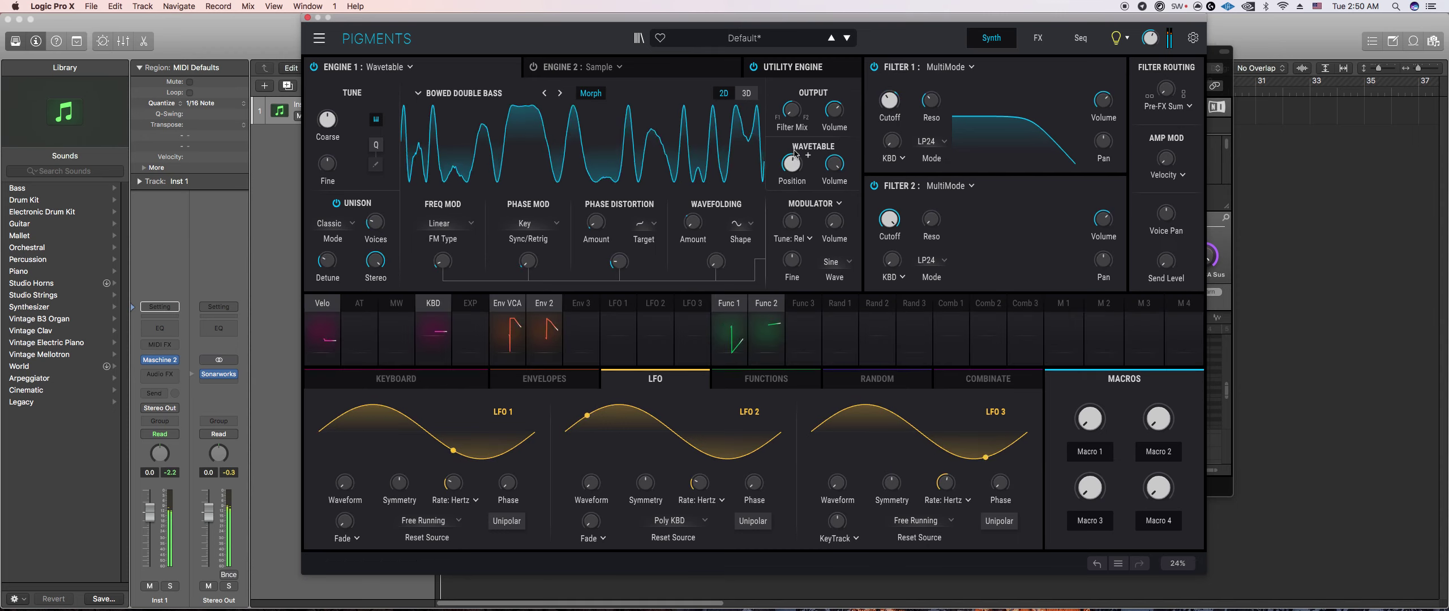
pyautogui.click(621, 313)
pyautogui.moveTo(800, 157); pyautogui.dragTo(799, 141)
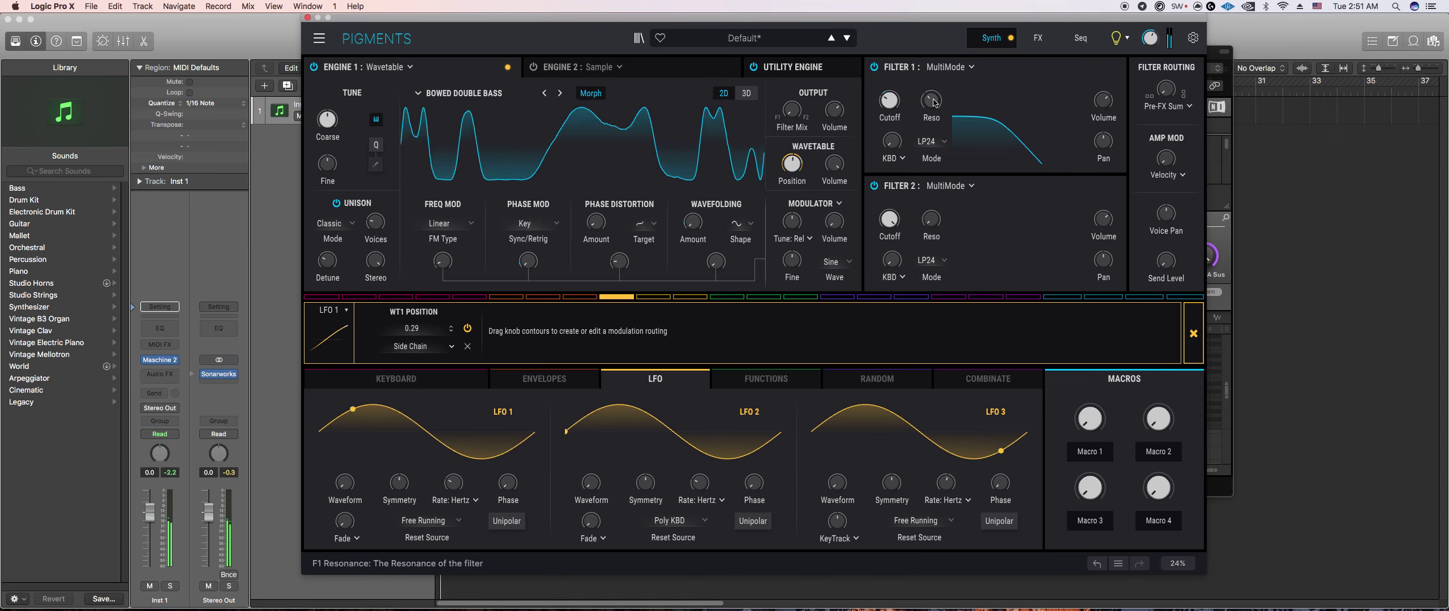
pyautogui.moveTo(889, 106); pyautogui.dragTo(889, 105)
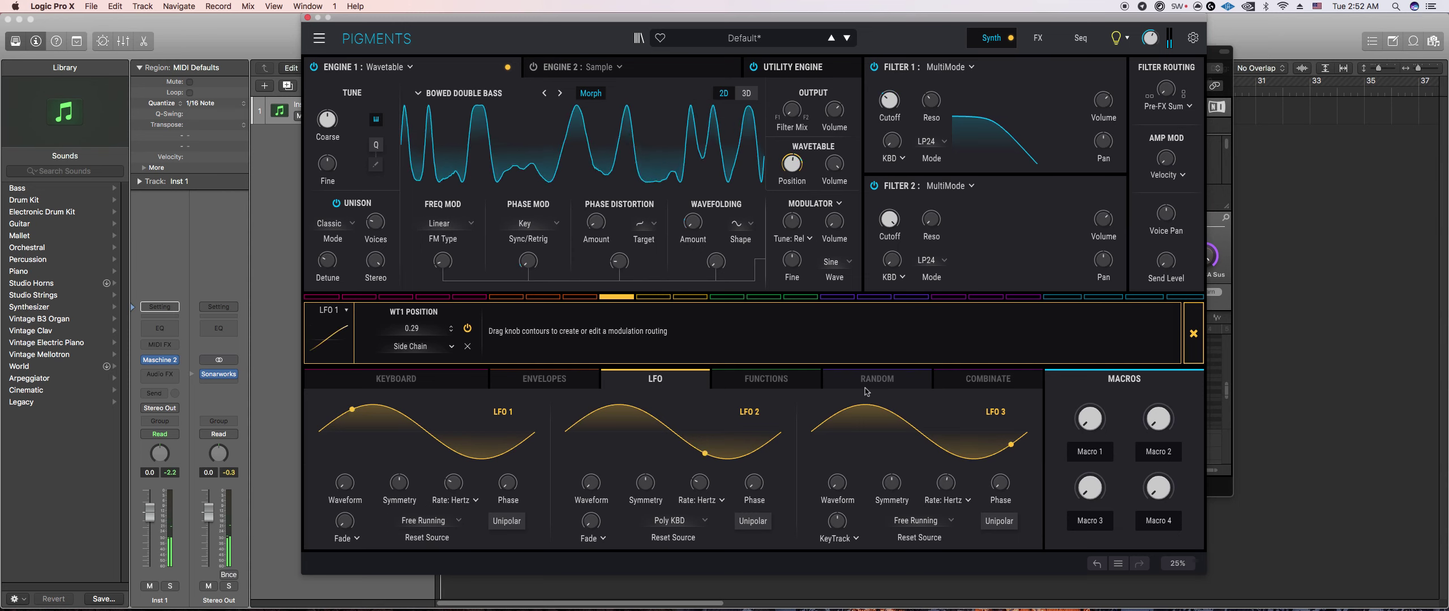
# Step: Switch to Maschine 2 and record a two-bar note sequence for the first Pigments sound into Pattern 1
pyautogui.click(1231, 58)
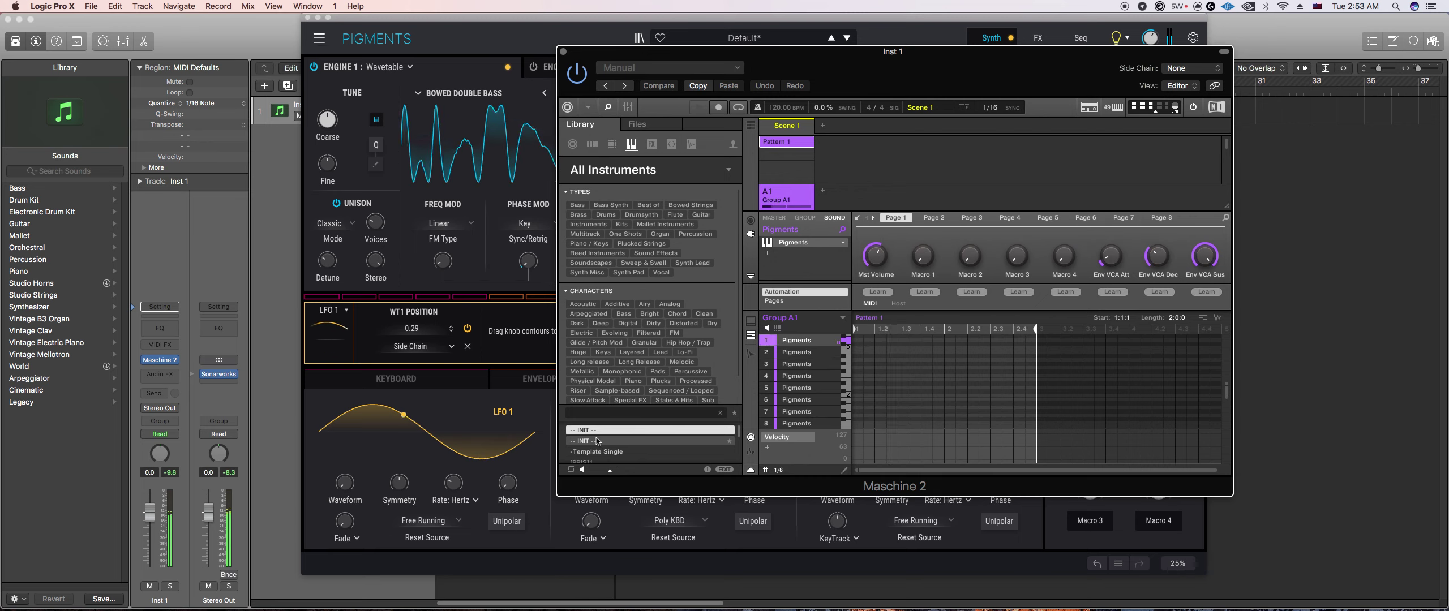
pyautogui.press('r')
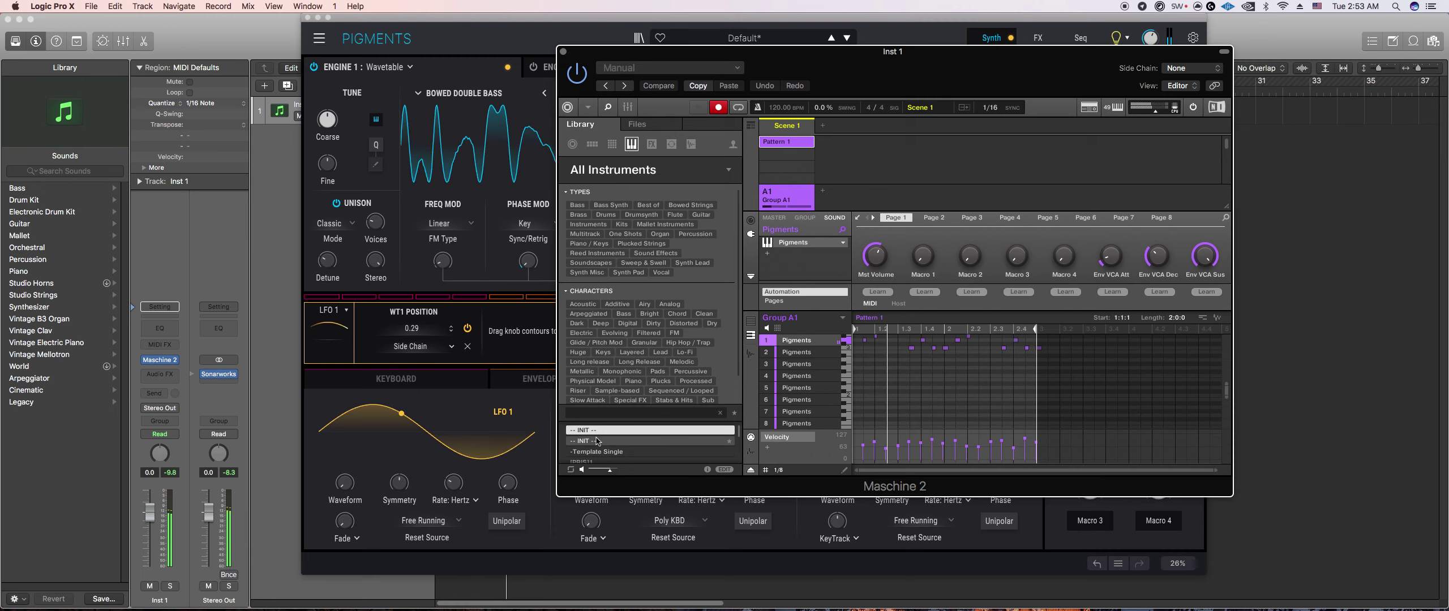
pyautogui.scroll(3, 934, 399)
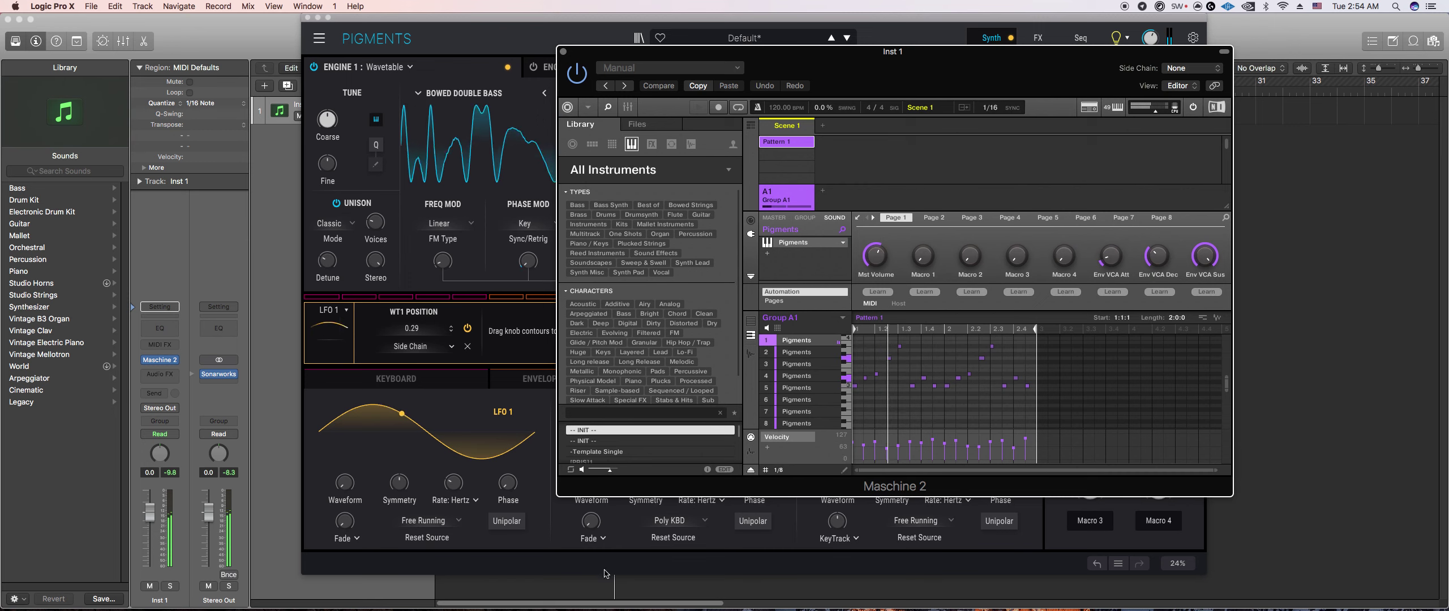
# Step: Return to the Pigments window, show LFO 1's routing and slightly lower LFO 1's rate
pyautogui.click(563, 554)
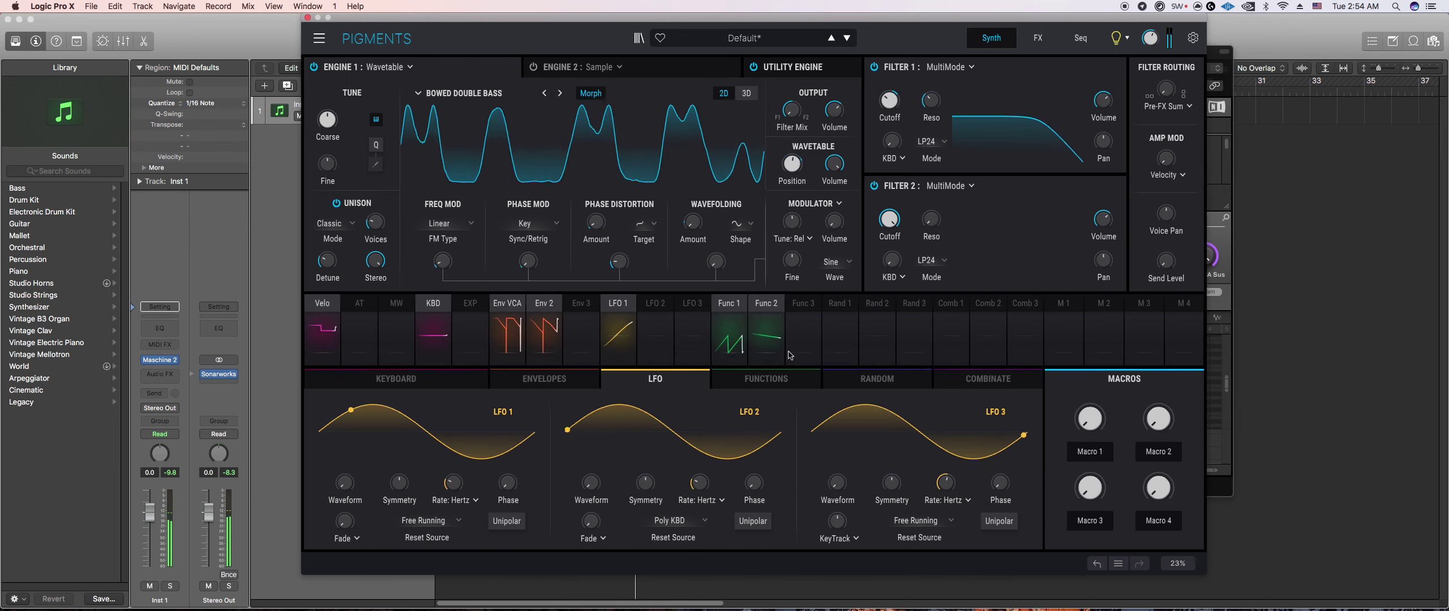
pyautogui.click(625, 312)
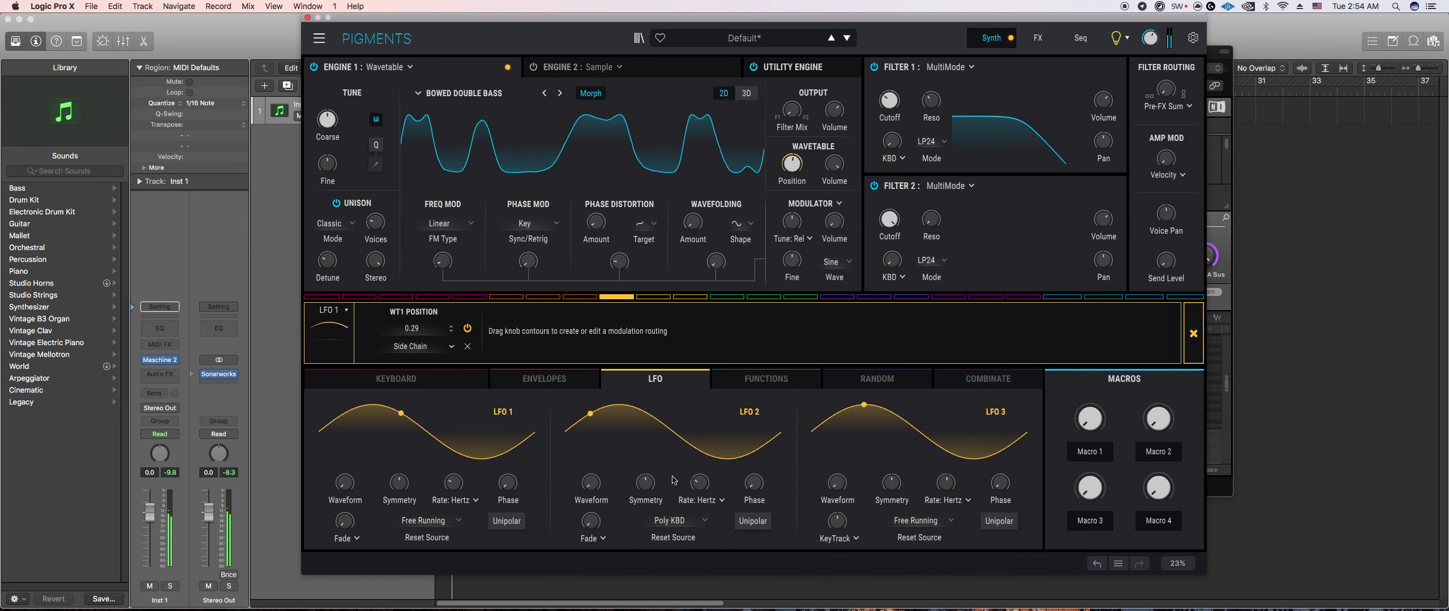
pyautogui.moveTo(453, 483)
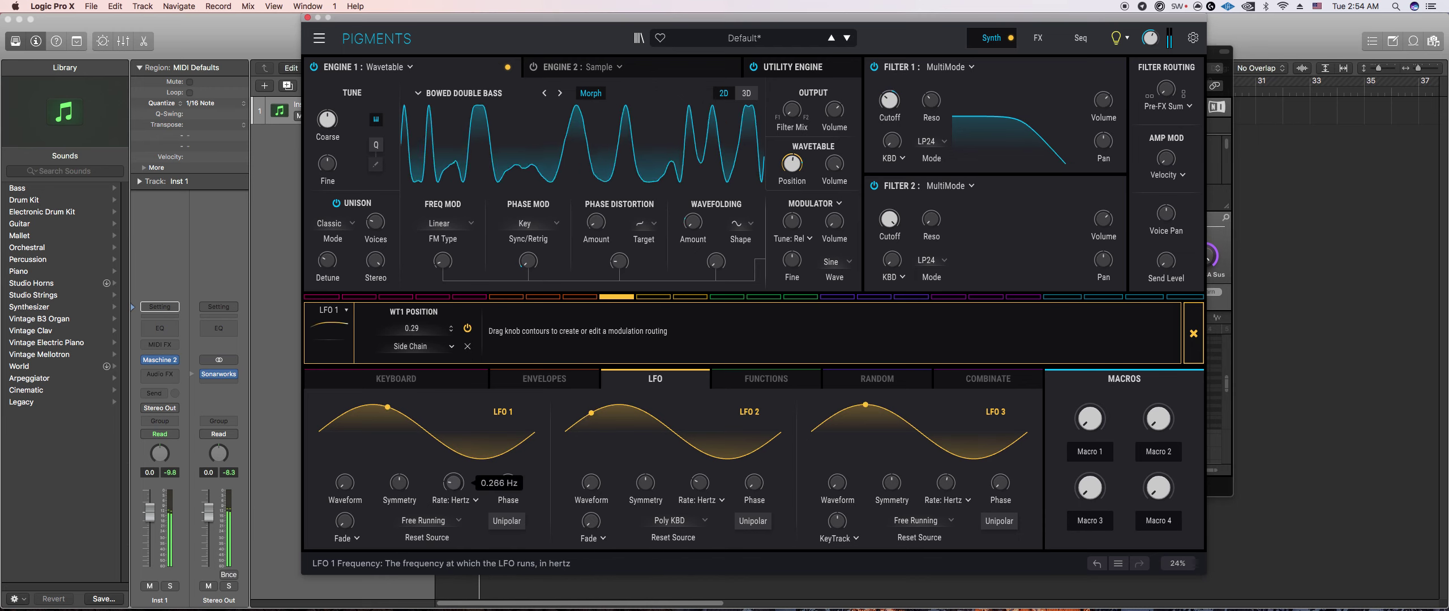
pyautogui.moveTo(454, 483); pyautogui.dragTo(453, 488)
# Step: Set LFO 2's reset source to Free Running and modulate Filter 1's cutoff with LFO 2 by an amount of 0.07
pyautogui.click(663, 298)
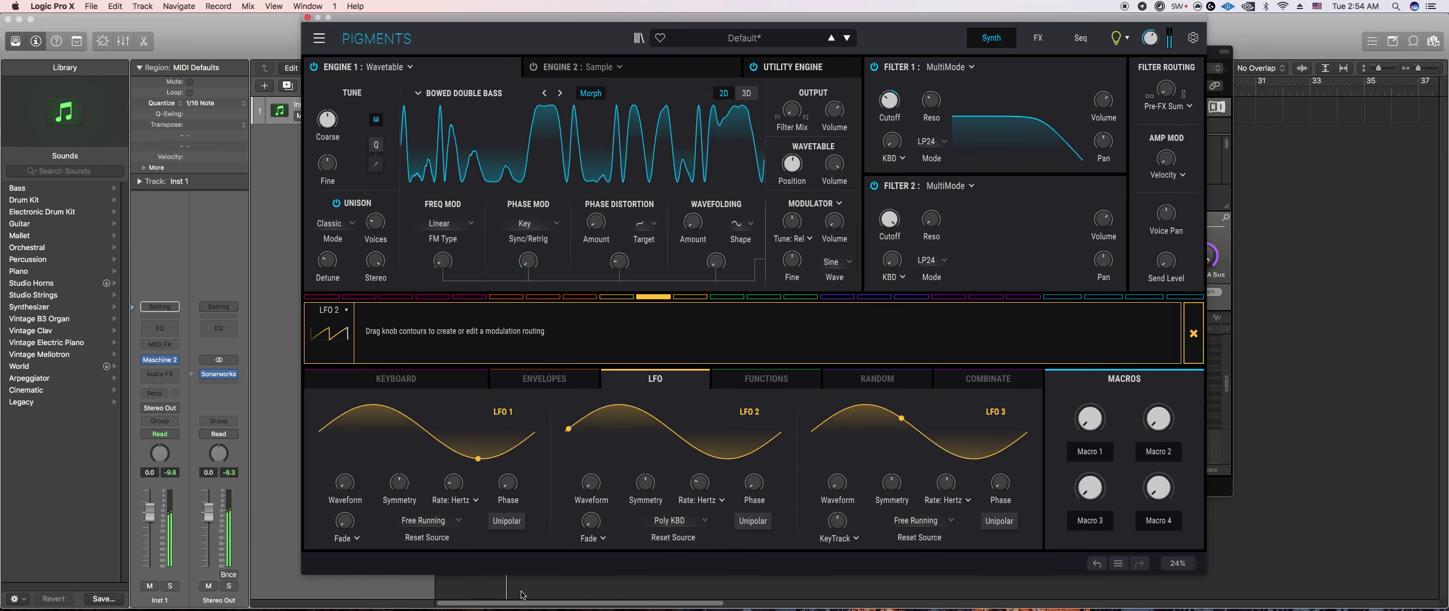
pyautogui.click(676, 527)
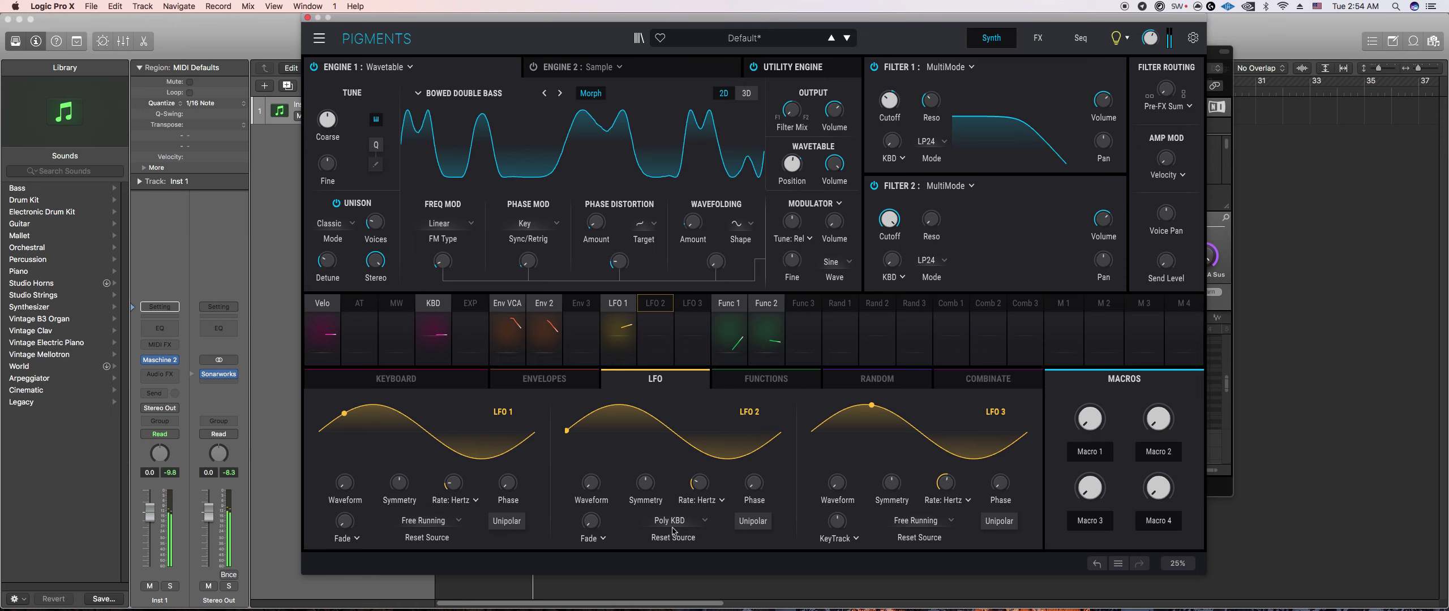
pyautogui.click(673, 520)
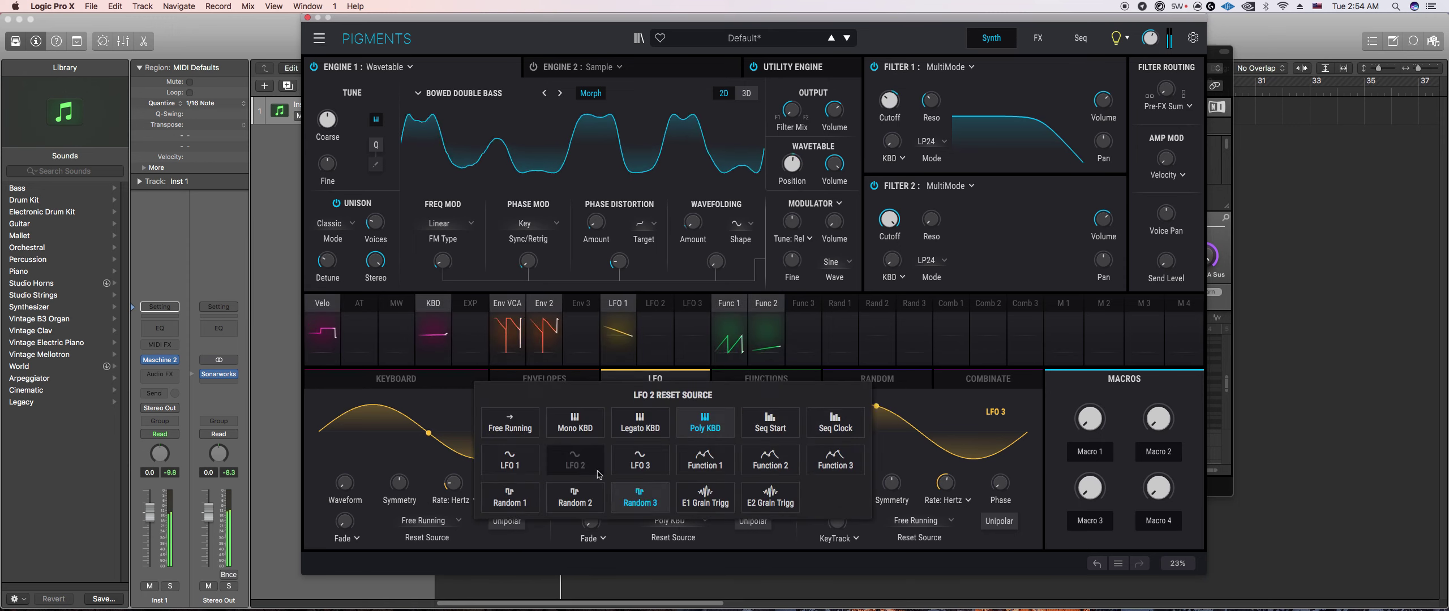
pyautogui.click(526, 430)
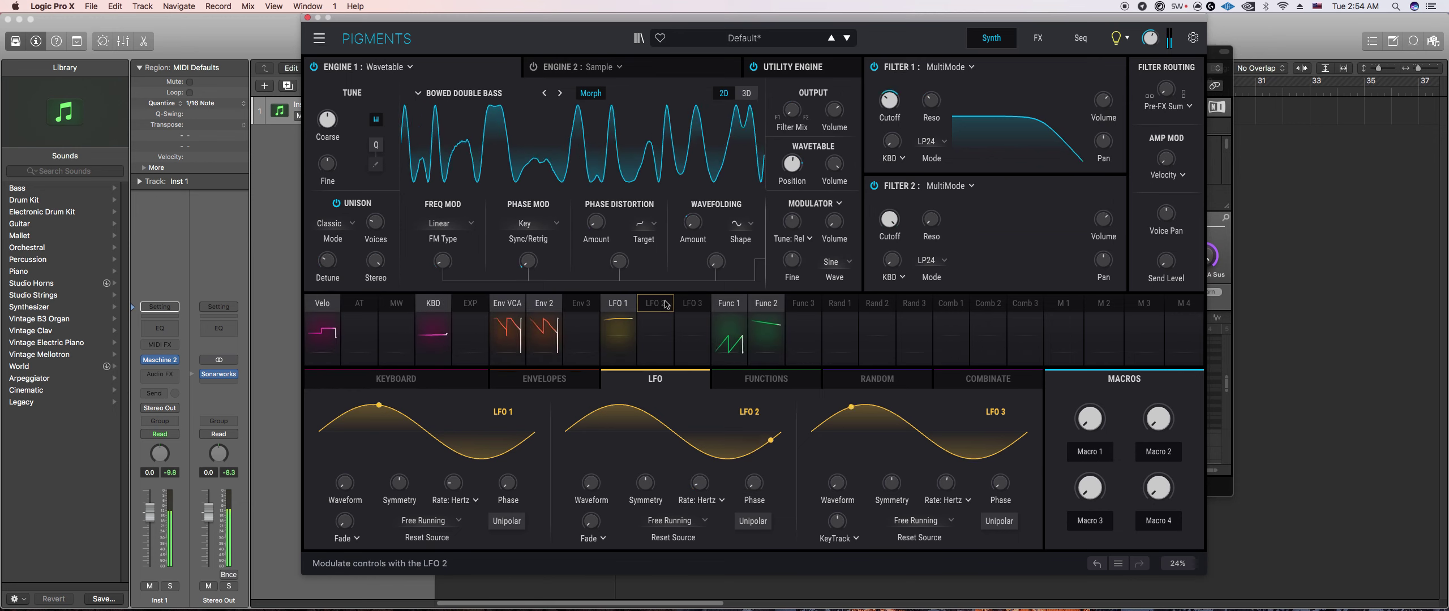
pyautogui.click(654, 334)
pyautogui.moveTo(887, 97); pyautogui.dragTo(886, 94)
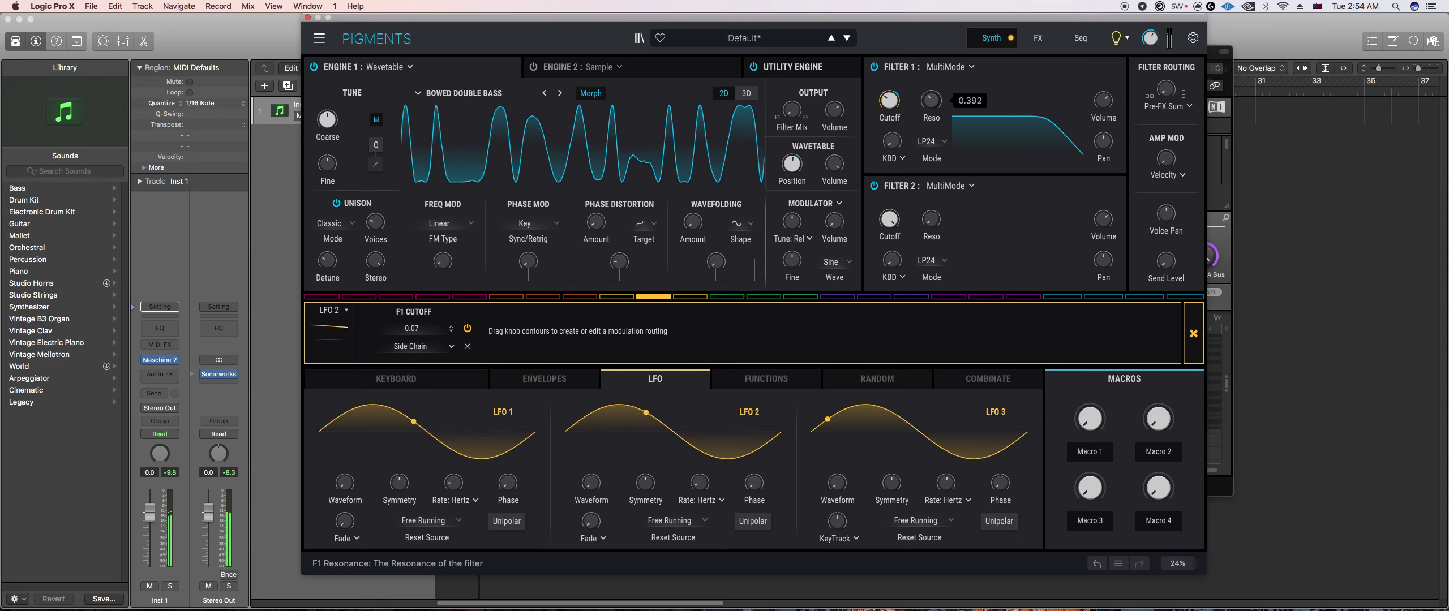
# Step: Open the effects view, adjust the delay's high-pass frequency and bypass the reverb in FX A
pyautogui.click(1037, 38)
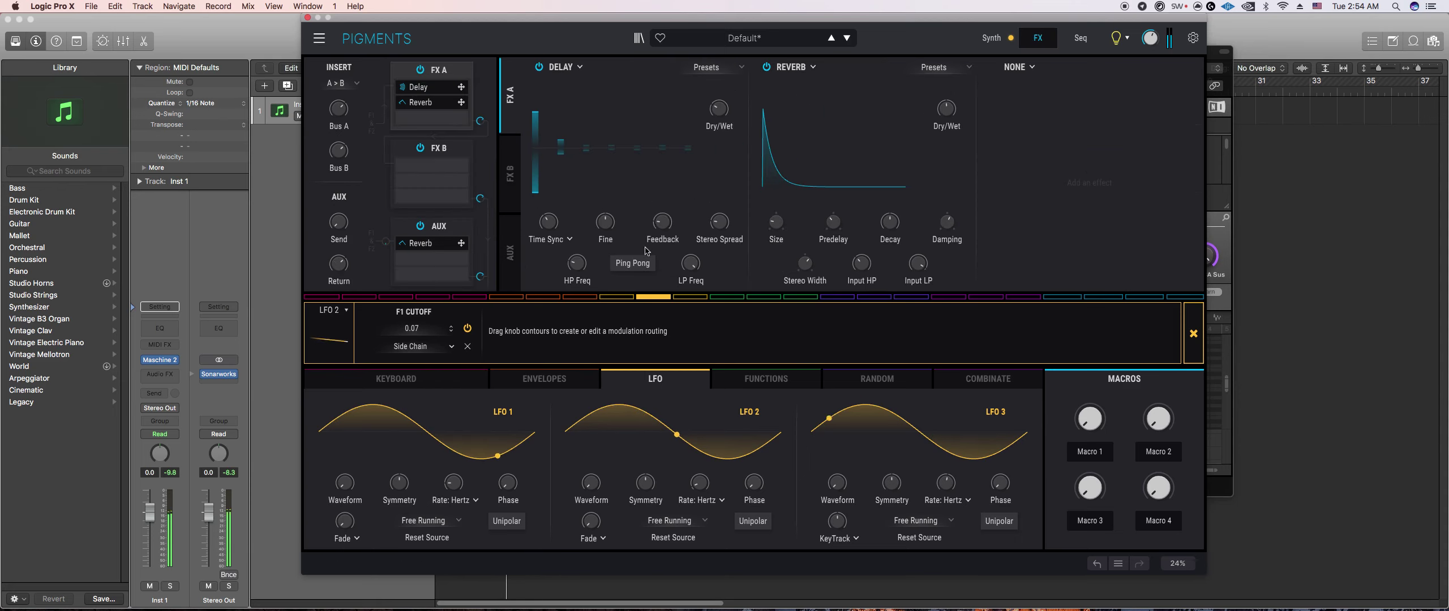
pyautogui.moveTo(577, 267); pyautogui.dragTo(578, 260)
pyautogui.moveTo(719, 108)
pyautogui.moveTo(946, 109)
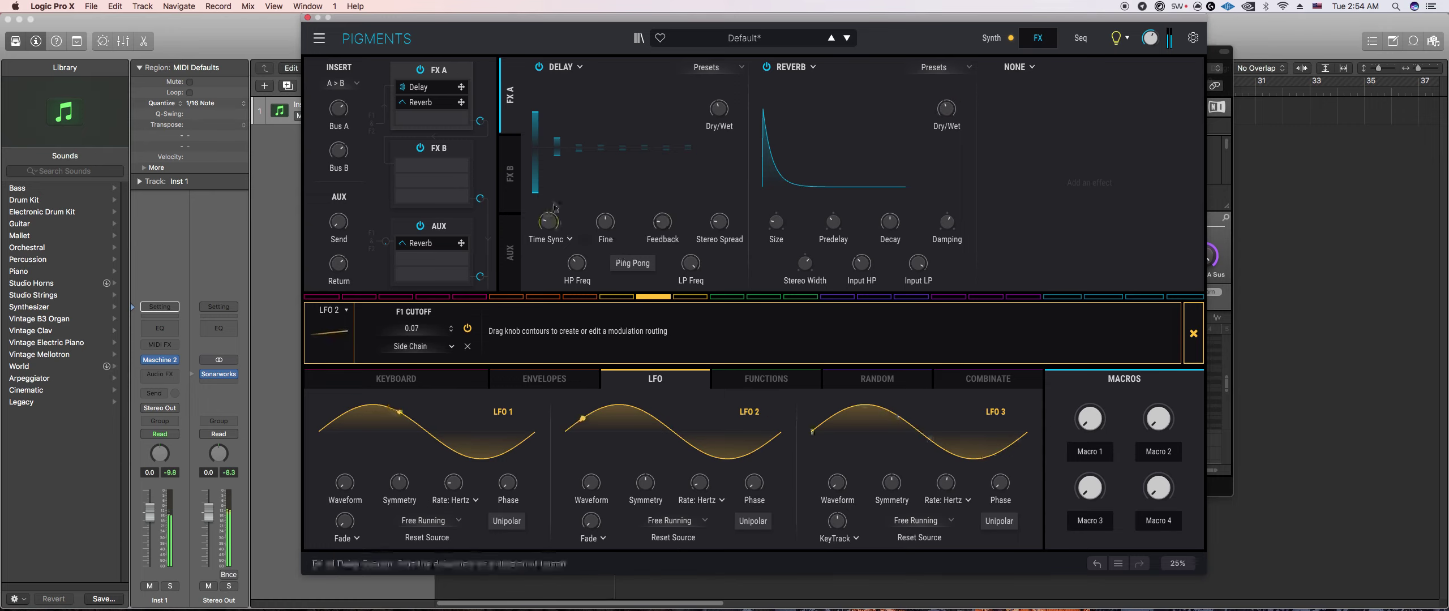
pyautogui.click(766, 67)
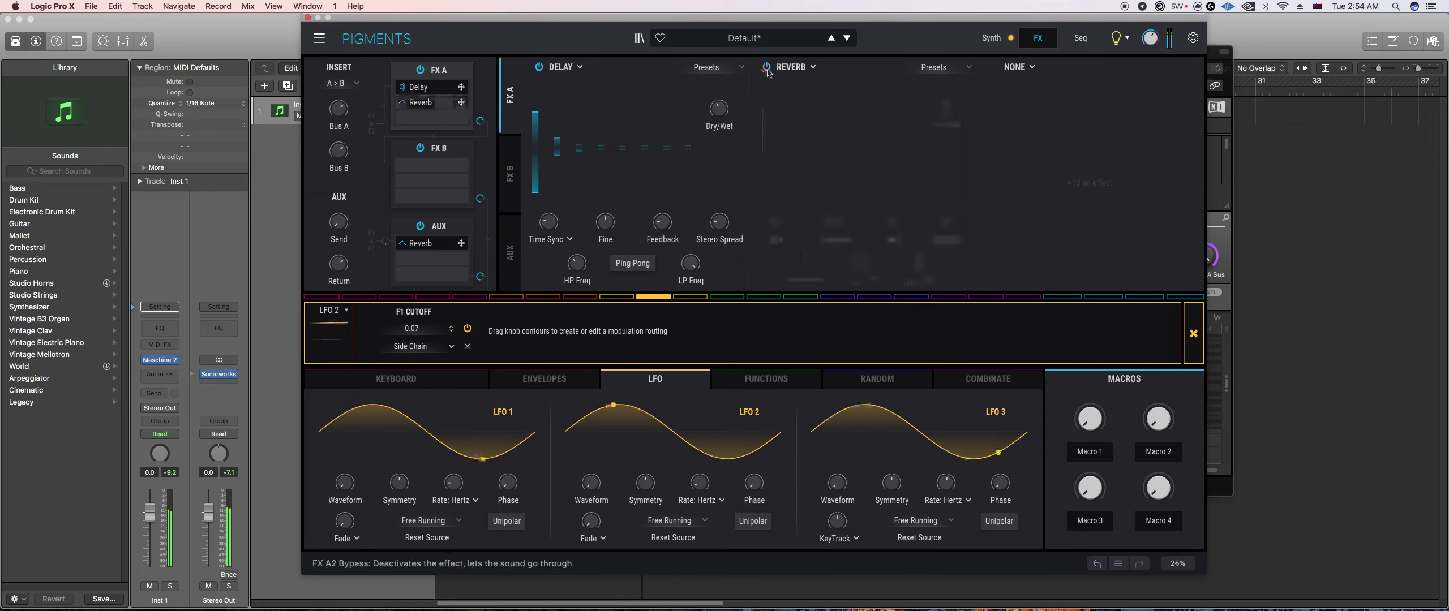
# Step: Adjust the delay's time and set its time type to Sync Triplets
pyautogui.moveTo(549, 223); pyautogui.dragTo(549, 206)
pyautogui.click(571, 240)
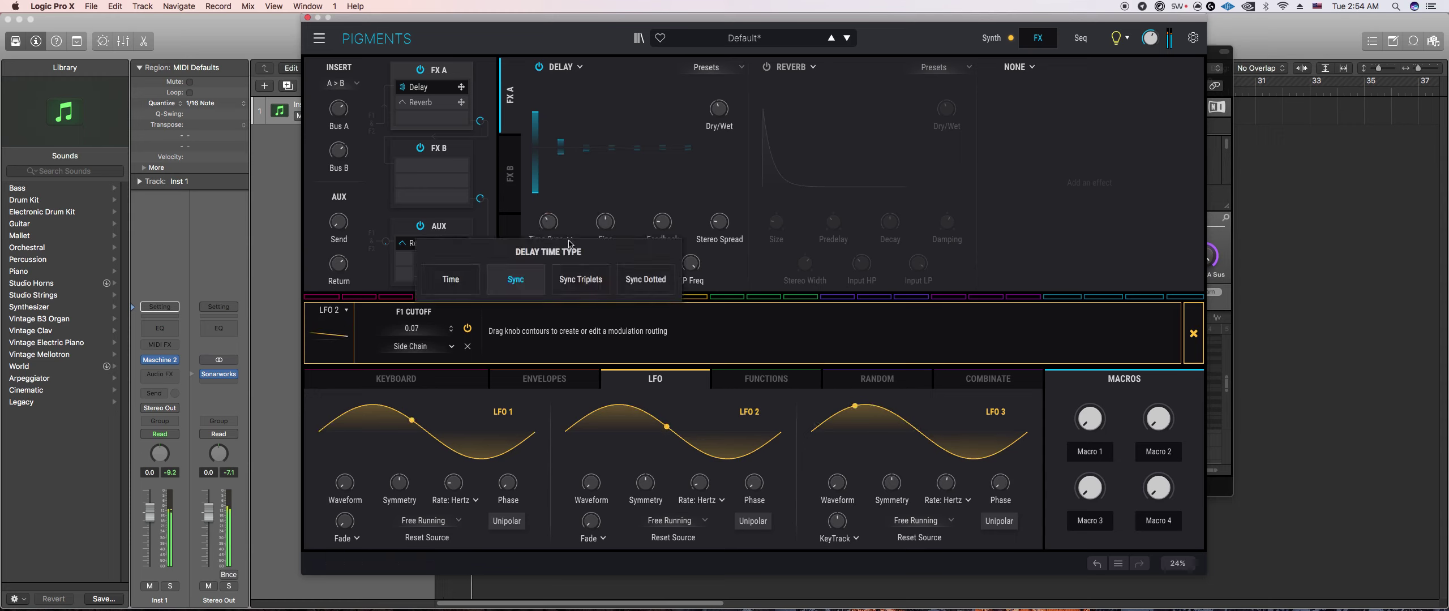
pyautogui.click(581, 282)
# Step: Raise the delay's feedback to about 0.489 and fine-tune its dry/wet balance
pyautogui.moveTo(675, 215)
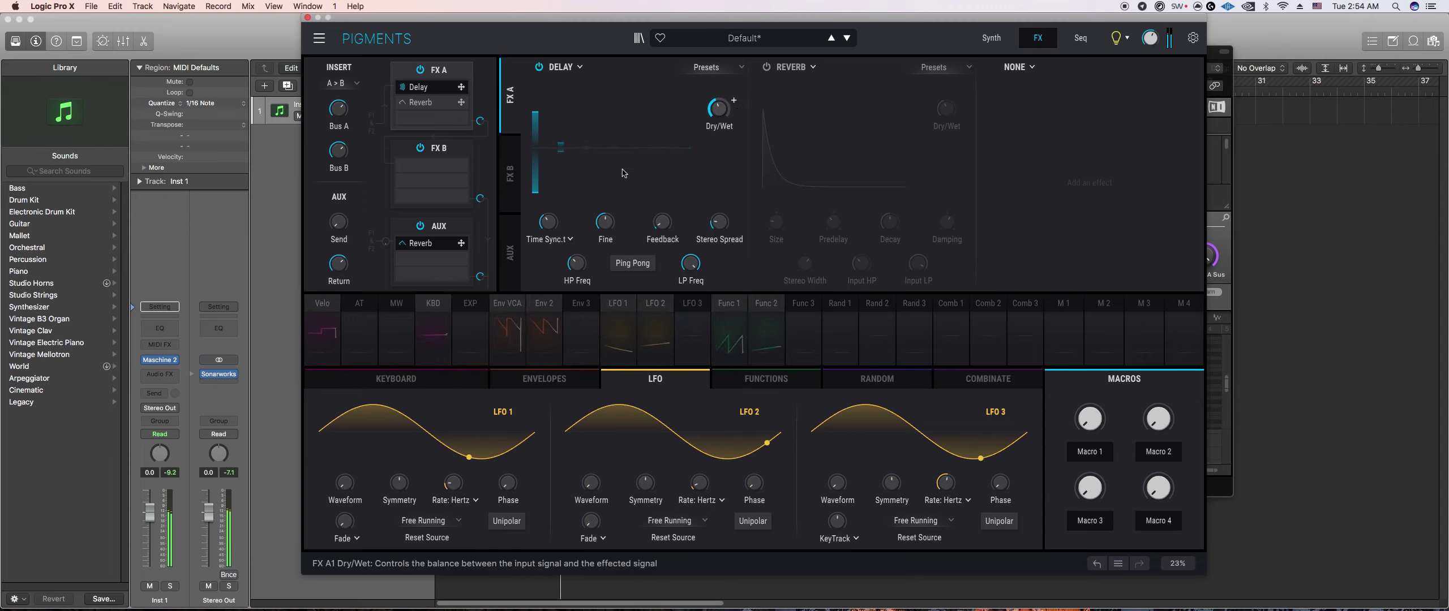
pyautogui.moveTo(568, 213)
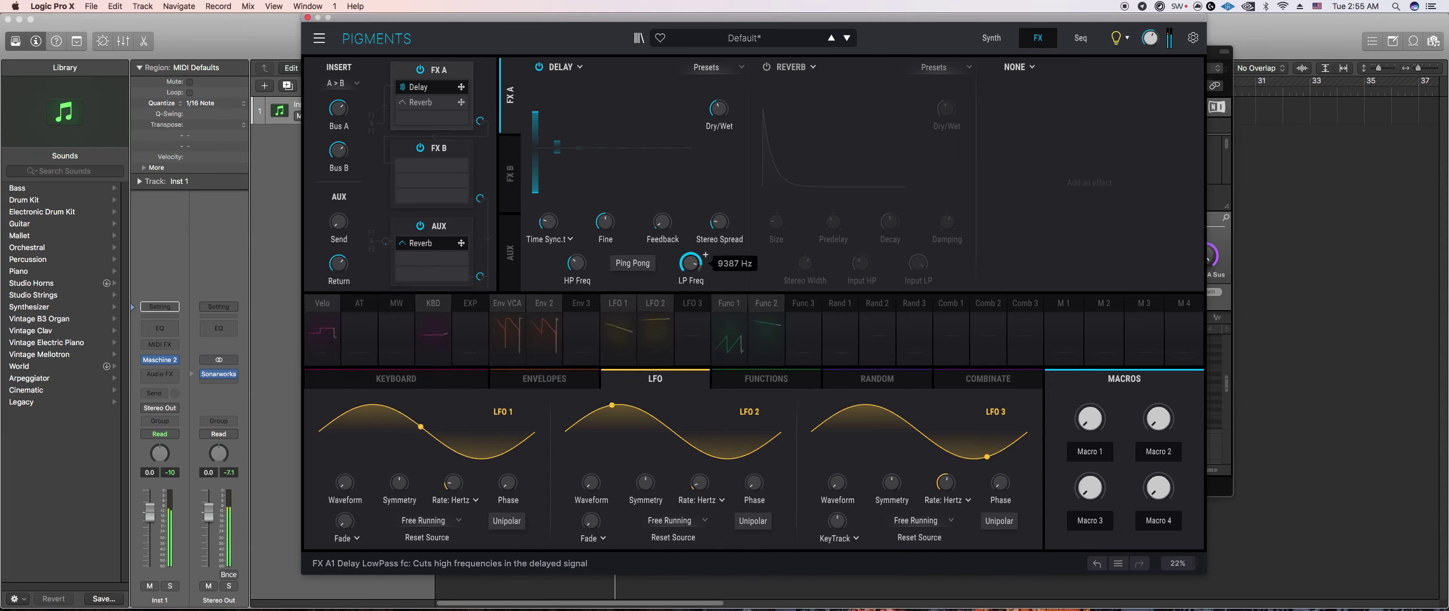
pyautogui.moveTo(661, 223); pyautogui.dragTo(662, 206)
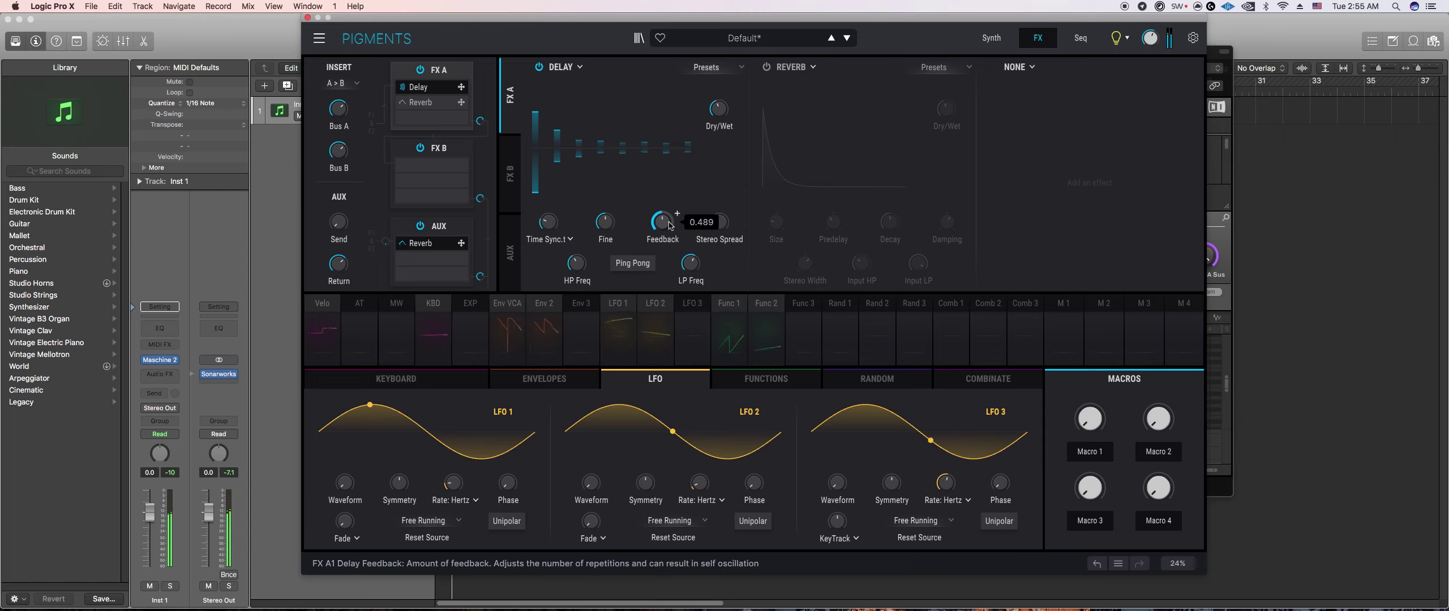
pyautogui.moveTo(719, 110); pyautogui.dragTo(719, 108)
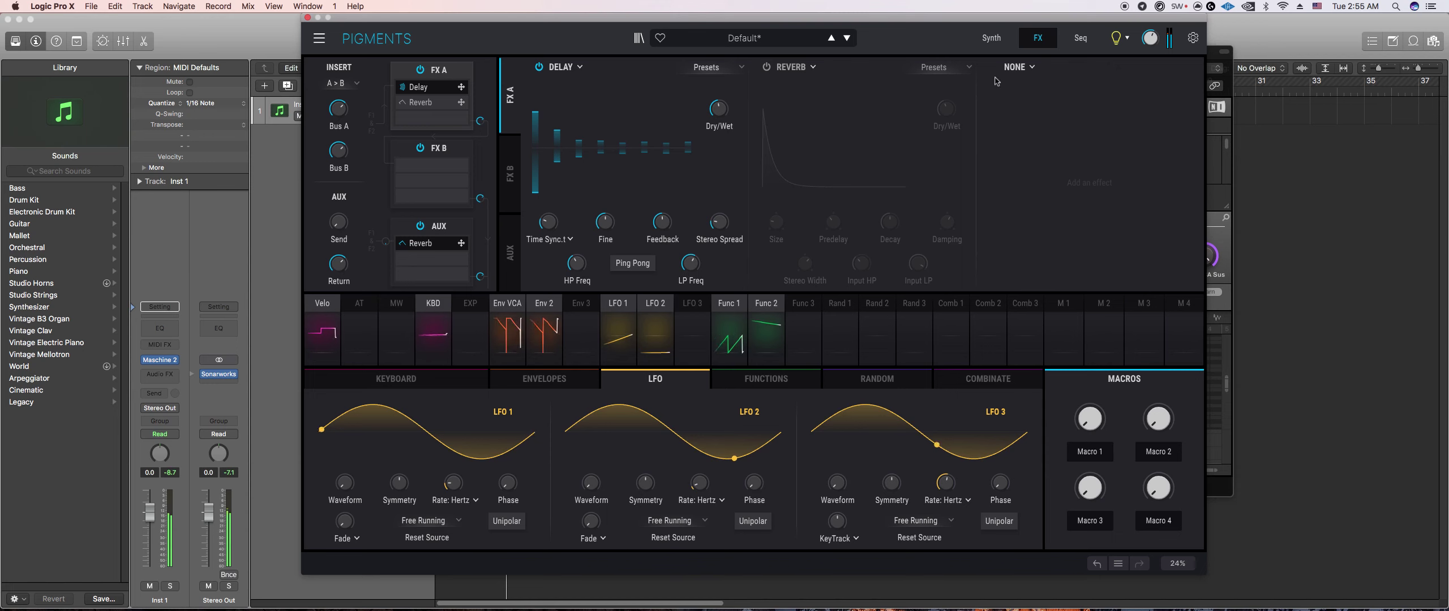
# Step: Return to the synth view and look through the filter types available for Filter 1
pyautogui.click(999, 38)
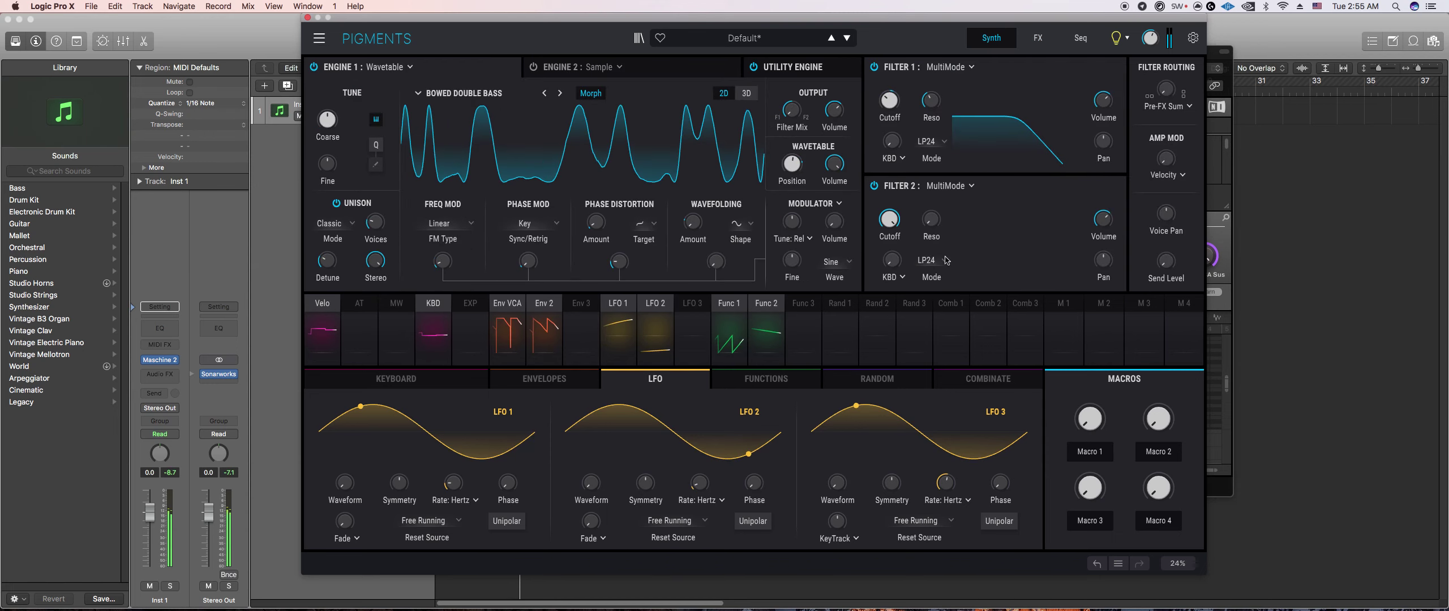
pyautogui.click(950, 67)
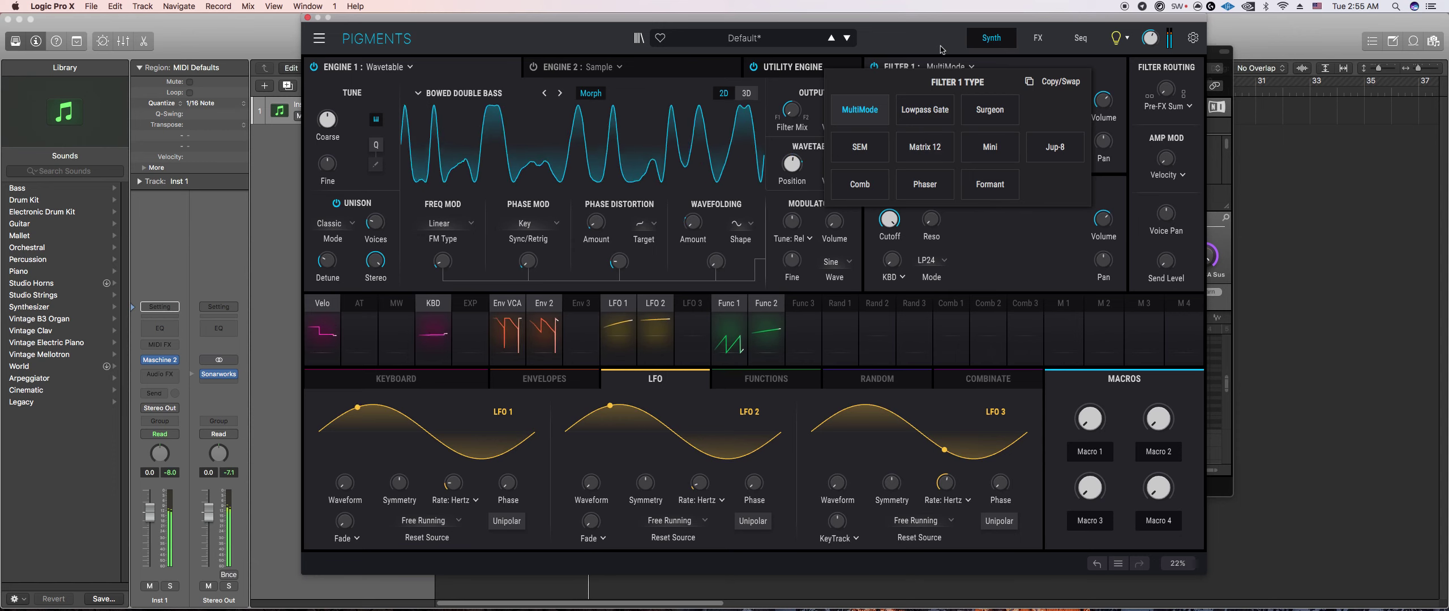
pyautogui.click(979, 69)
# Step: Try the band-pass modes BP12, BP24 and BP36 on Filter 1
pyautogui.click(931, 140)
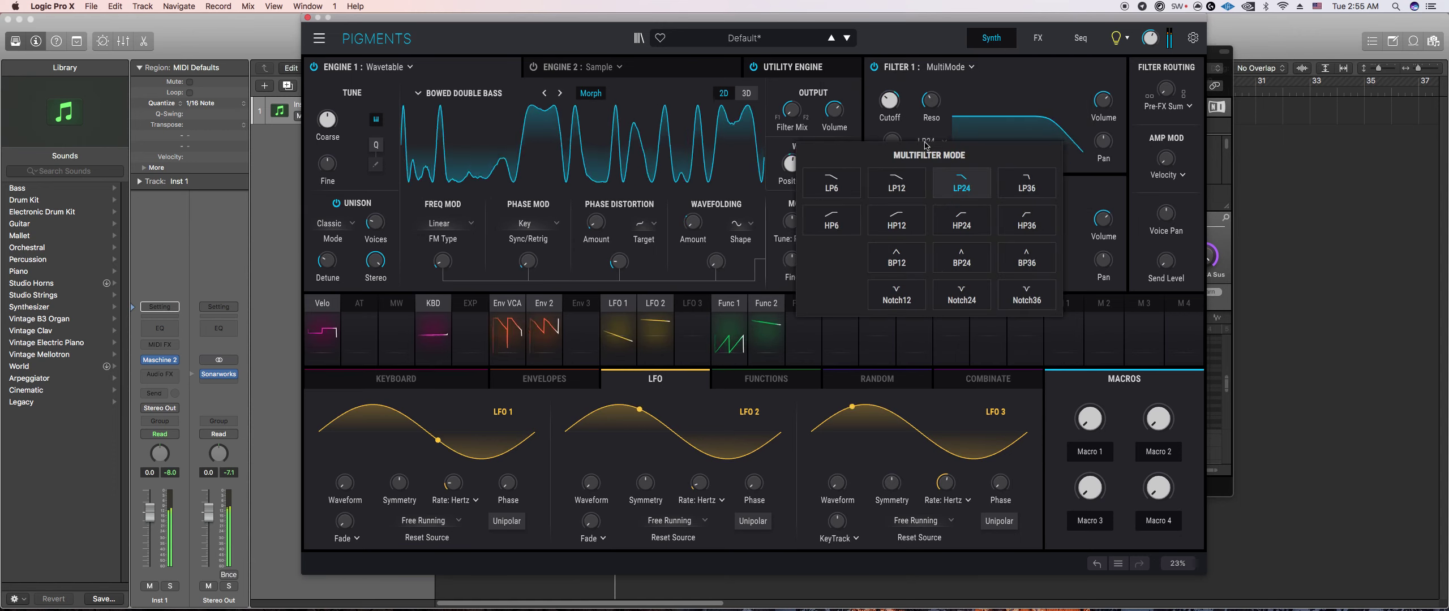
pyautogui.click(897, 258)
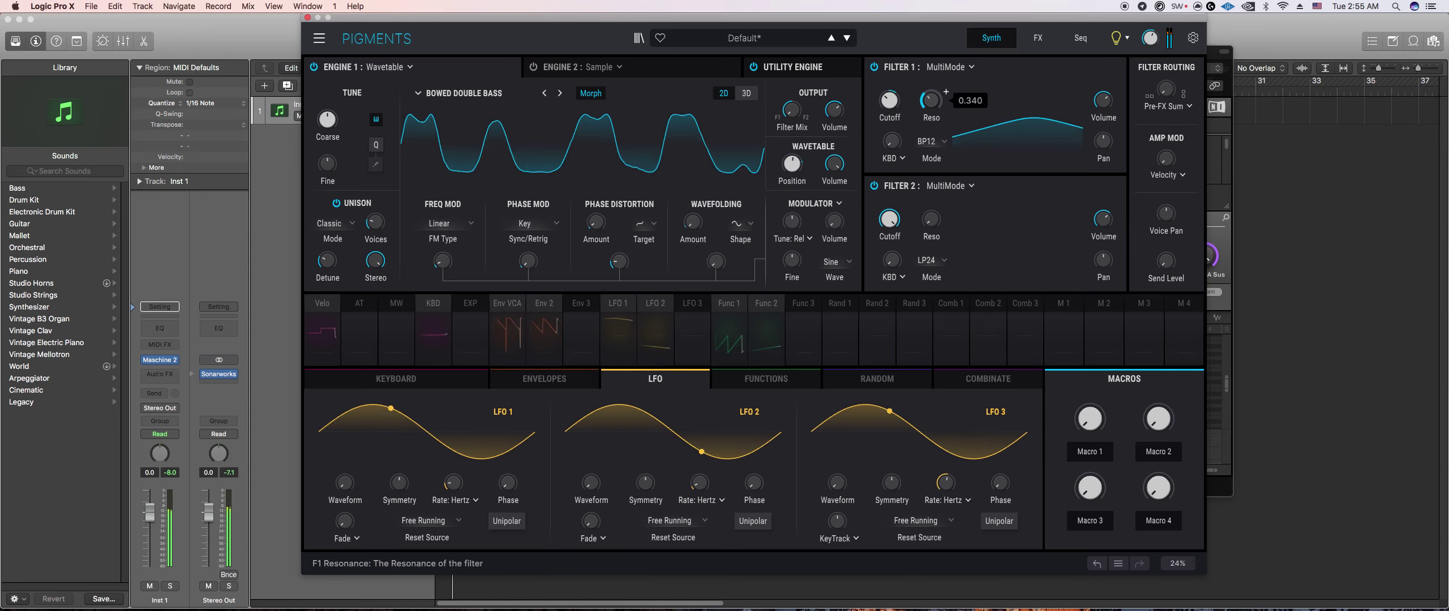
pyautogui.click(931, 141)
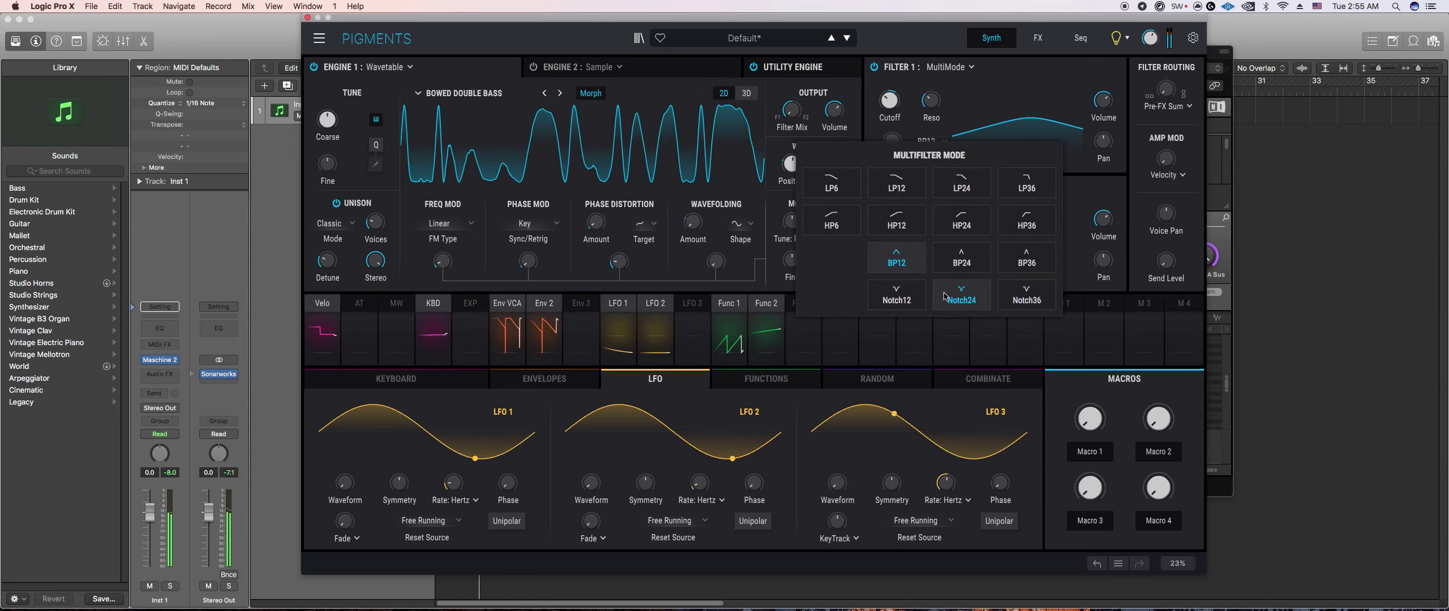
pyautogui.click(961, 262)
pyautogui.click(931, 141)
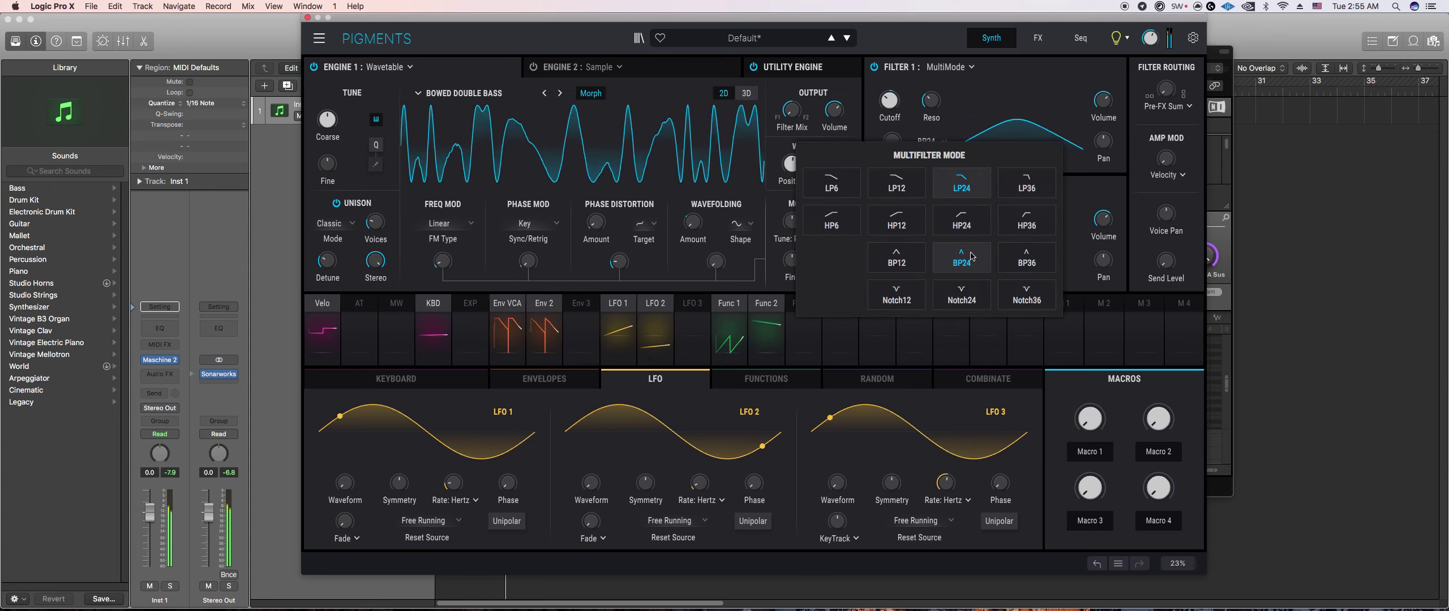
pyautogui.click(1013, 258)
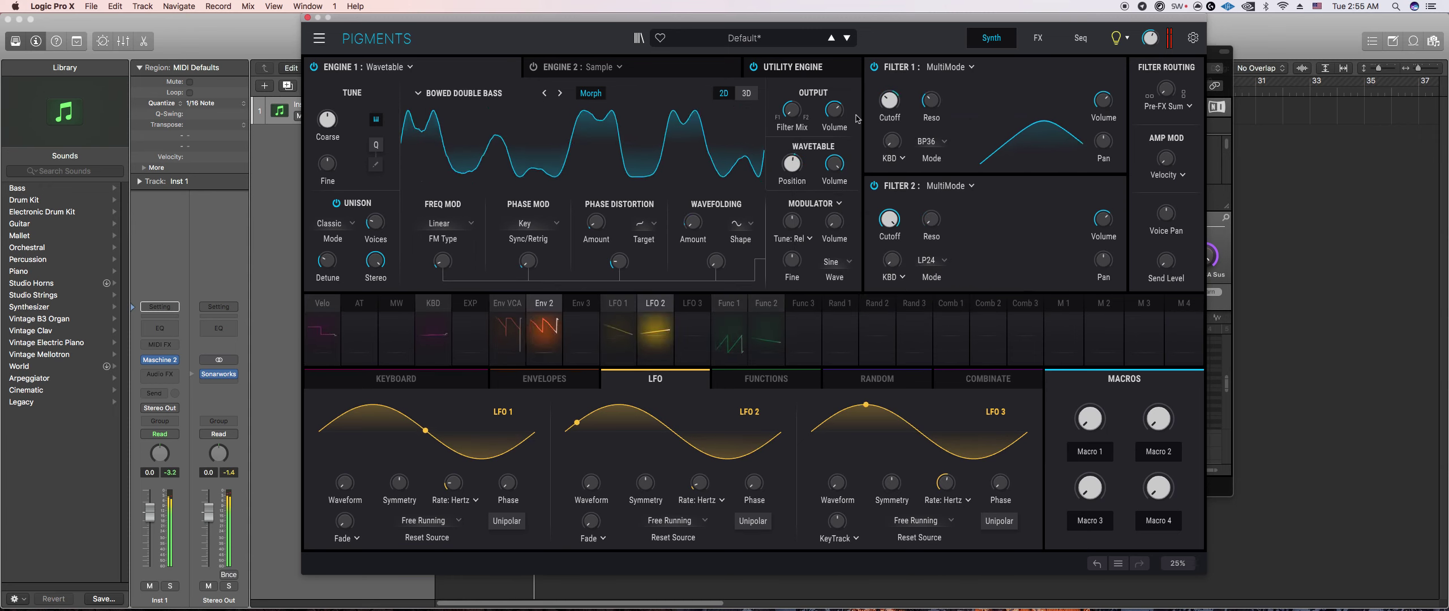
# Step: Lower Engine 1's output volume and set Filter 1 to LP36 mode with a slightly lower cutoff
pyautogui.moveTo(834, 110); pyautogui.dragTo(835, 122)
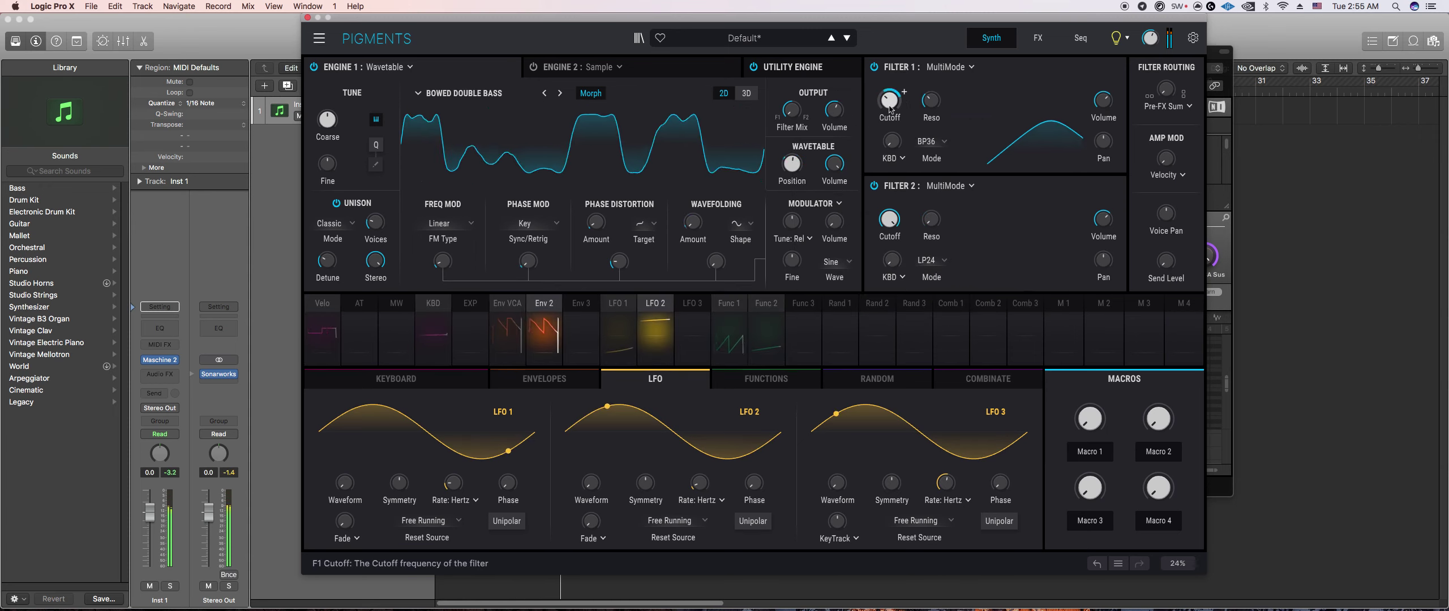
pyautogui.moveTo(889, 101); pyautogui.dragTo(889, 103)
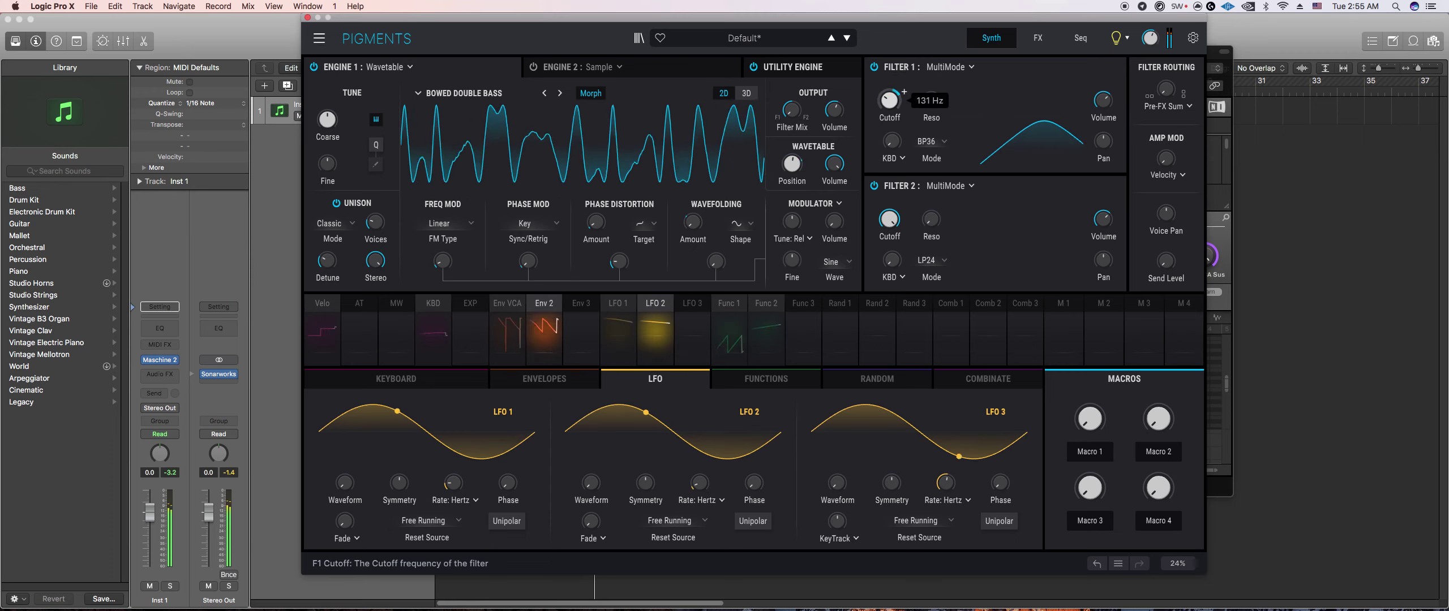
pyautogui.click(933, 141)
pyautogui.click(1026, 182)
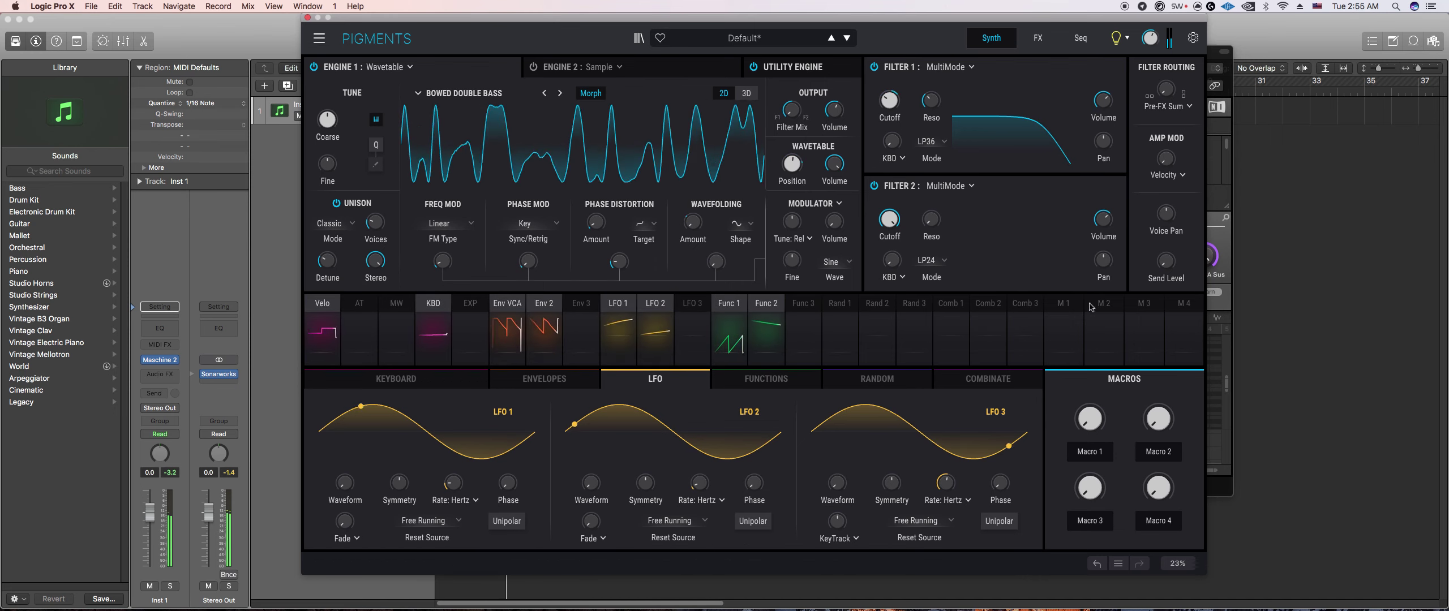
# Step: Switch to Maschine 2, select the second Pigments sound in Group A1 and open its plug-in window
pyautogui.click(1226, 240)
pyautogui.click(796, 352)
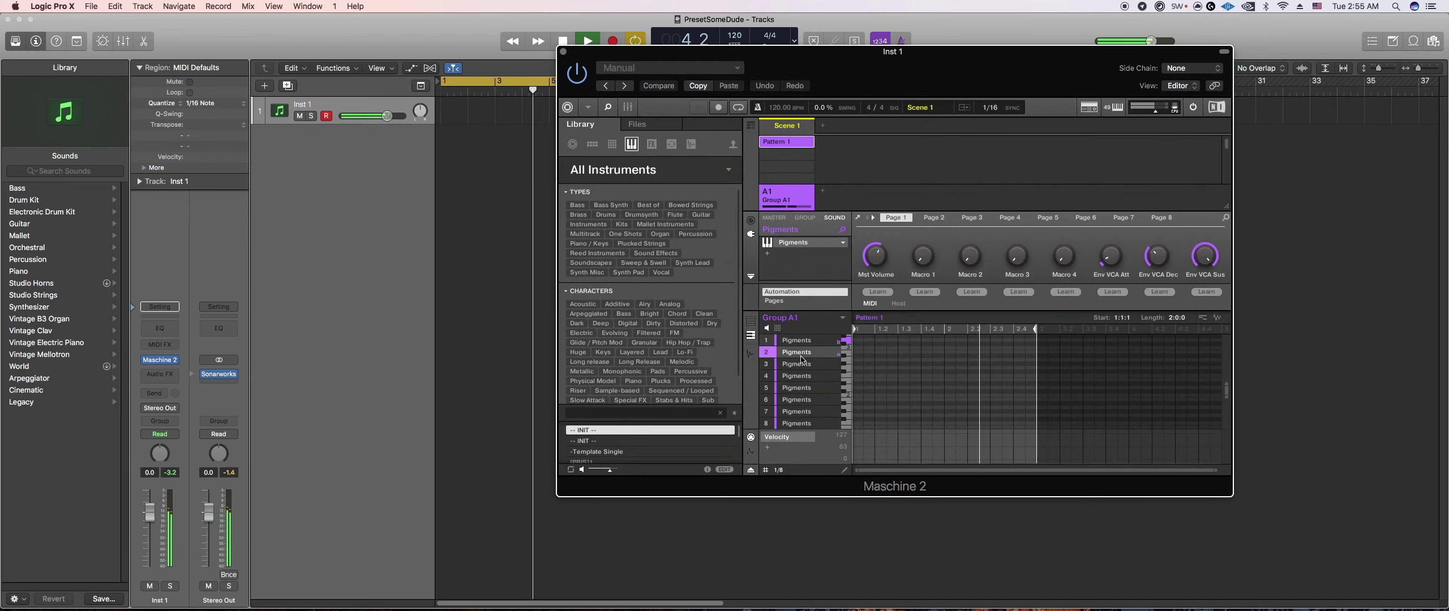
pyautogui.click(853, 245)
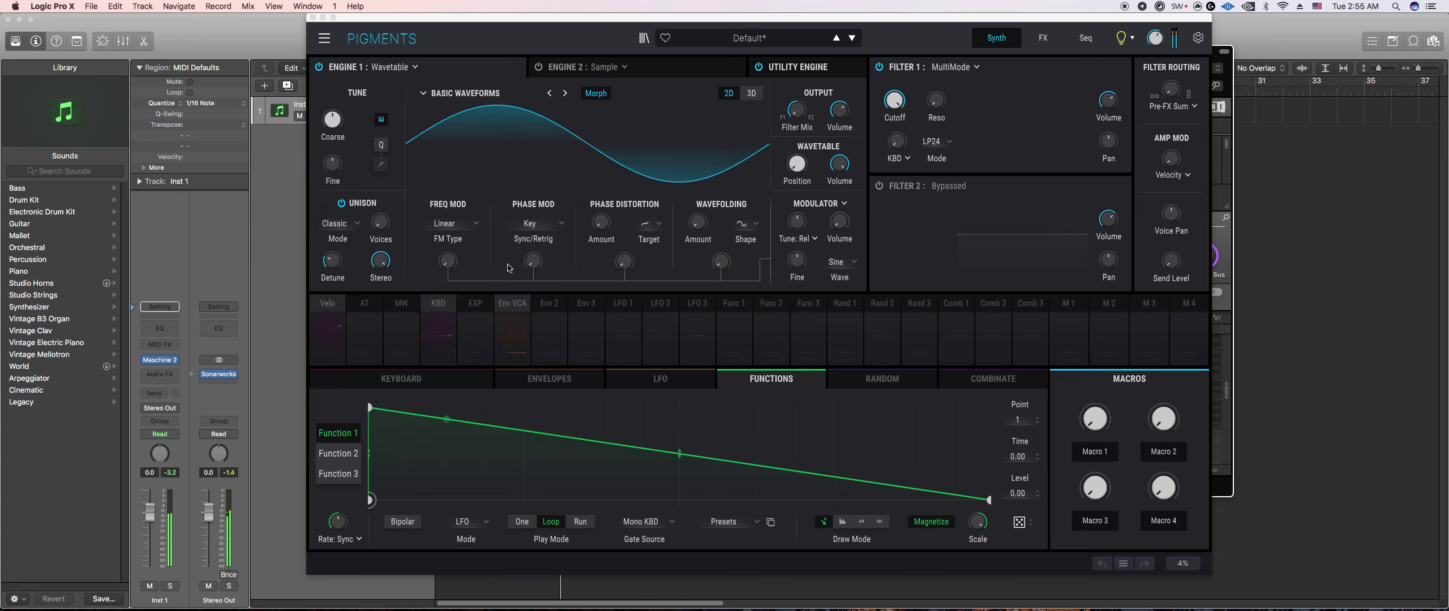
# Step: Fine-tune Engine 1's frequency modulation amount and set its unison voices to about 1.21
pyautogui.moveTo(447, 265); pyautogui.dragTo(448, 257)
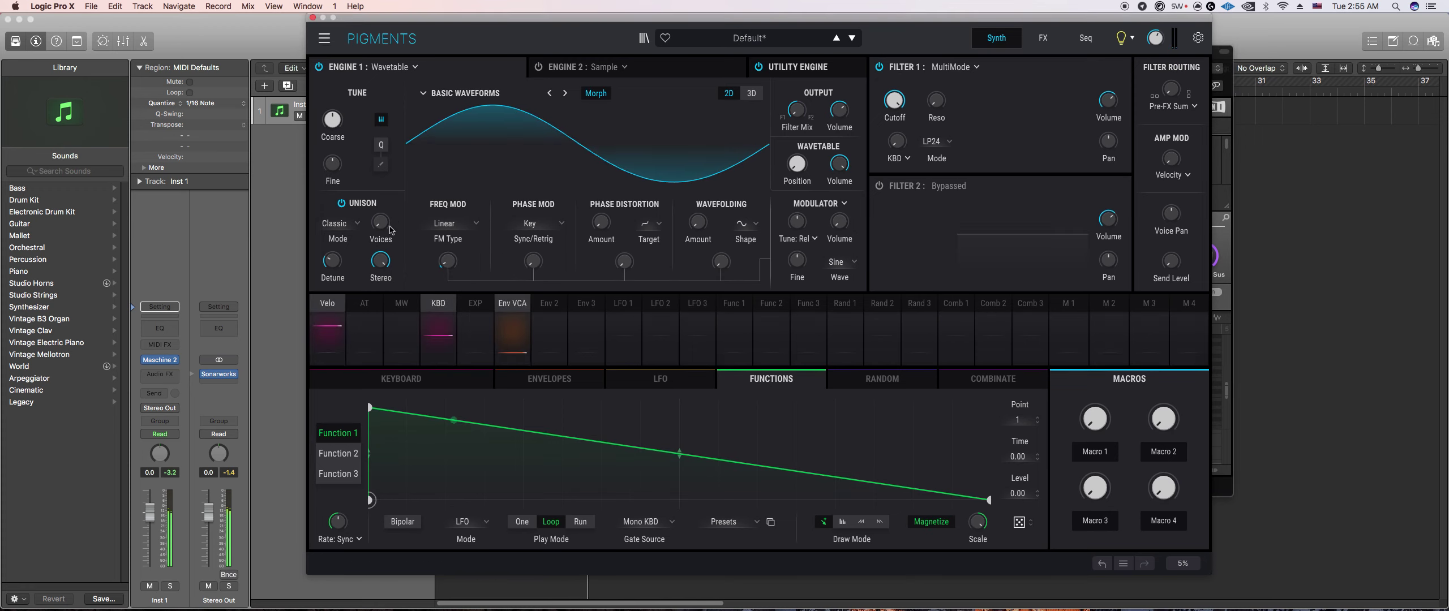
pyautogui.moveTo(380, 224); pyautogui.dragTo(388, 221)
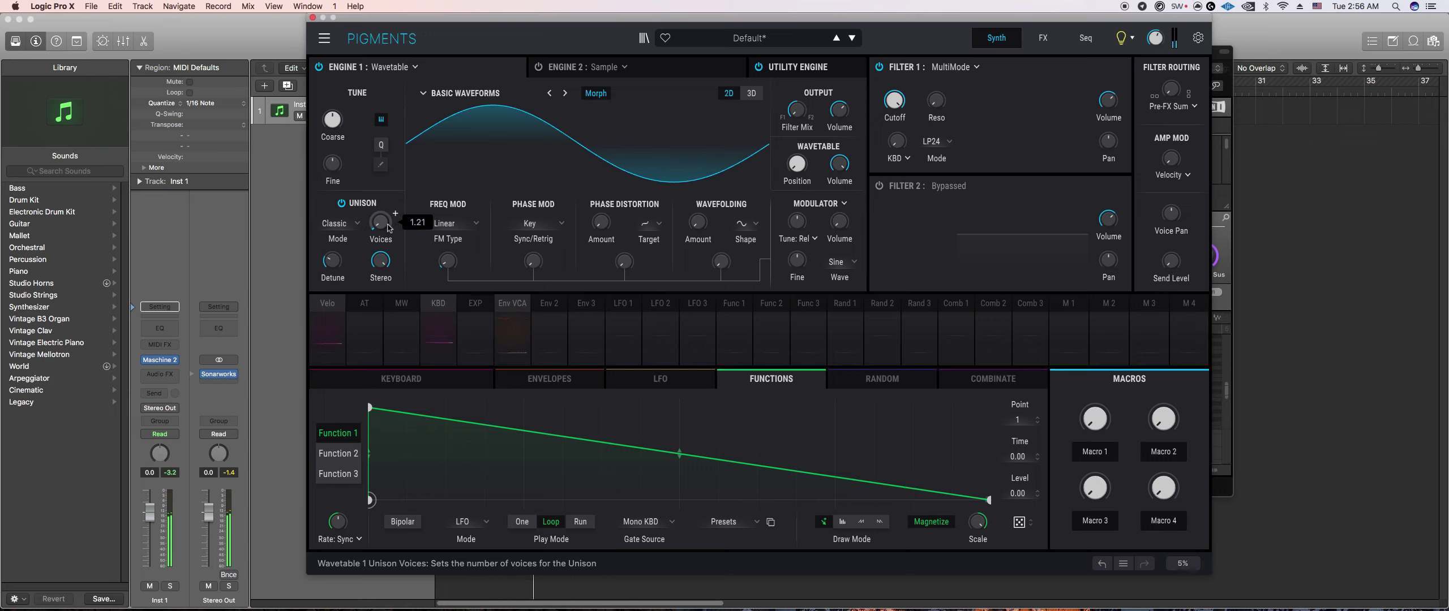
# Step: Show the envelopes and slightly increase the release of Env VCA
pyautogui.click(539, 383)
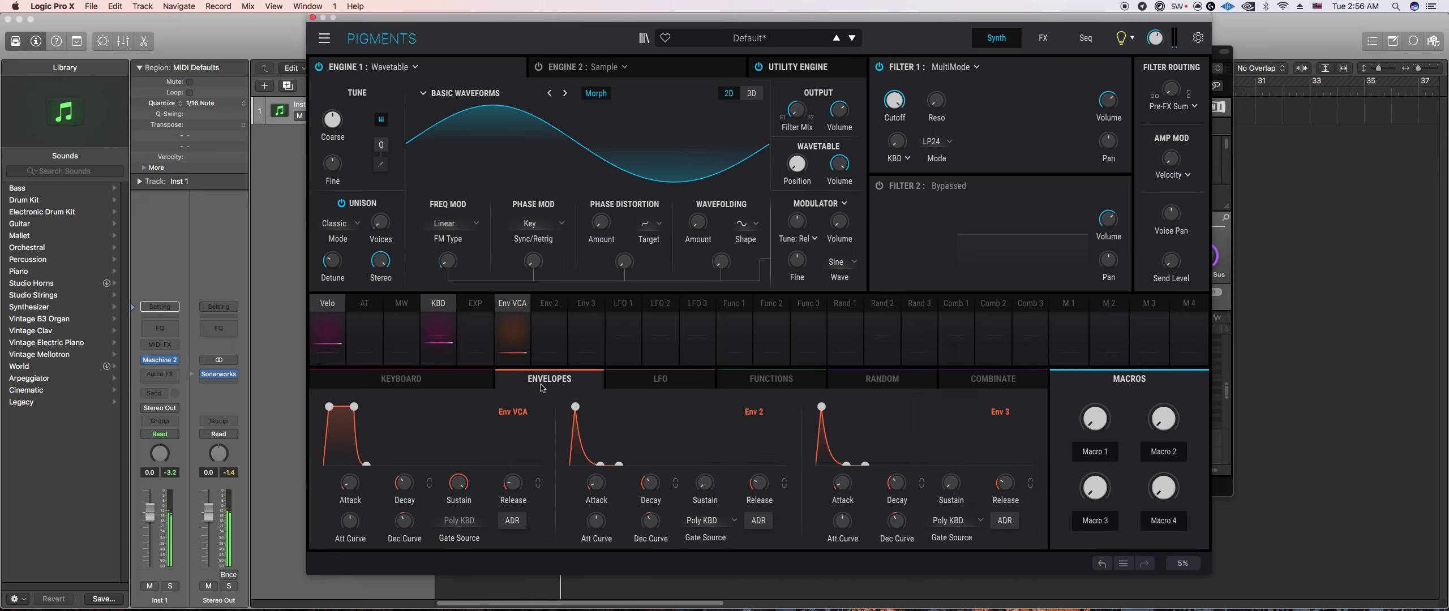
pyautogui.moveTo(512, 487); pyautogui.dragTo(512, 480)
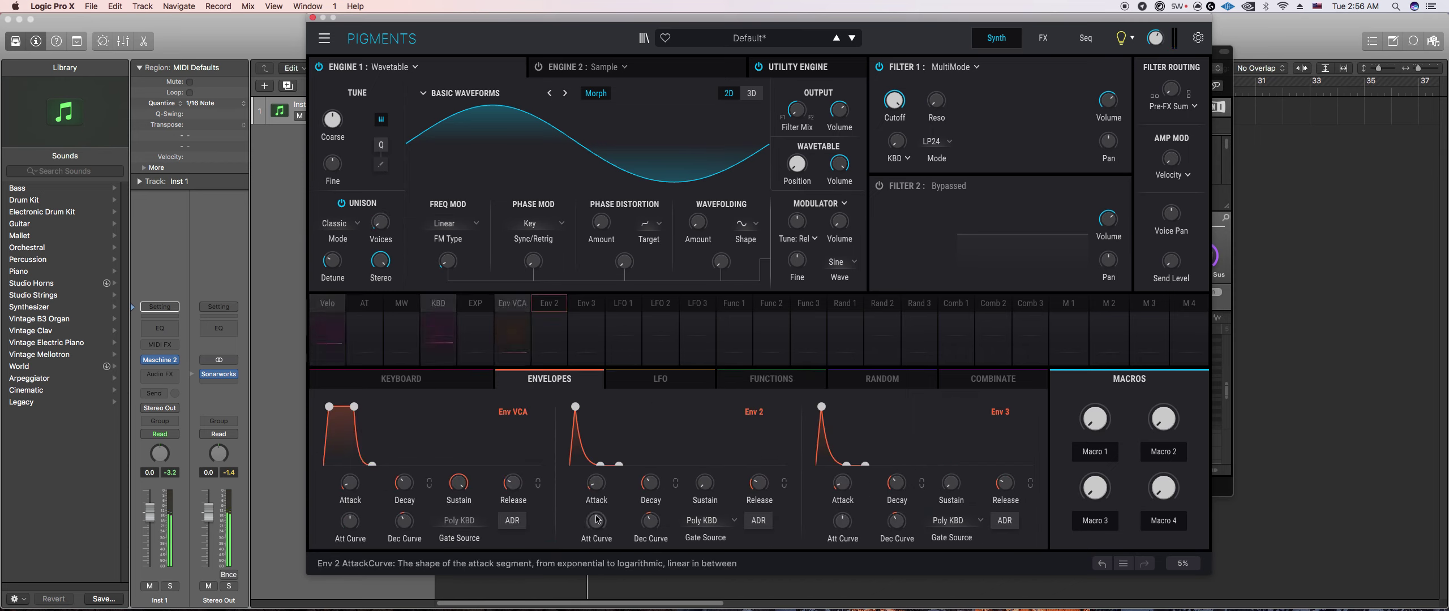
# Step: Route Env 2 to Engine 1's coarse tuning at 0.06, with a 61 ms decay, and lengthen Env VCA's release
pyautogui.click(548, 328)
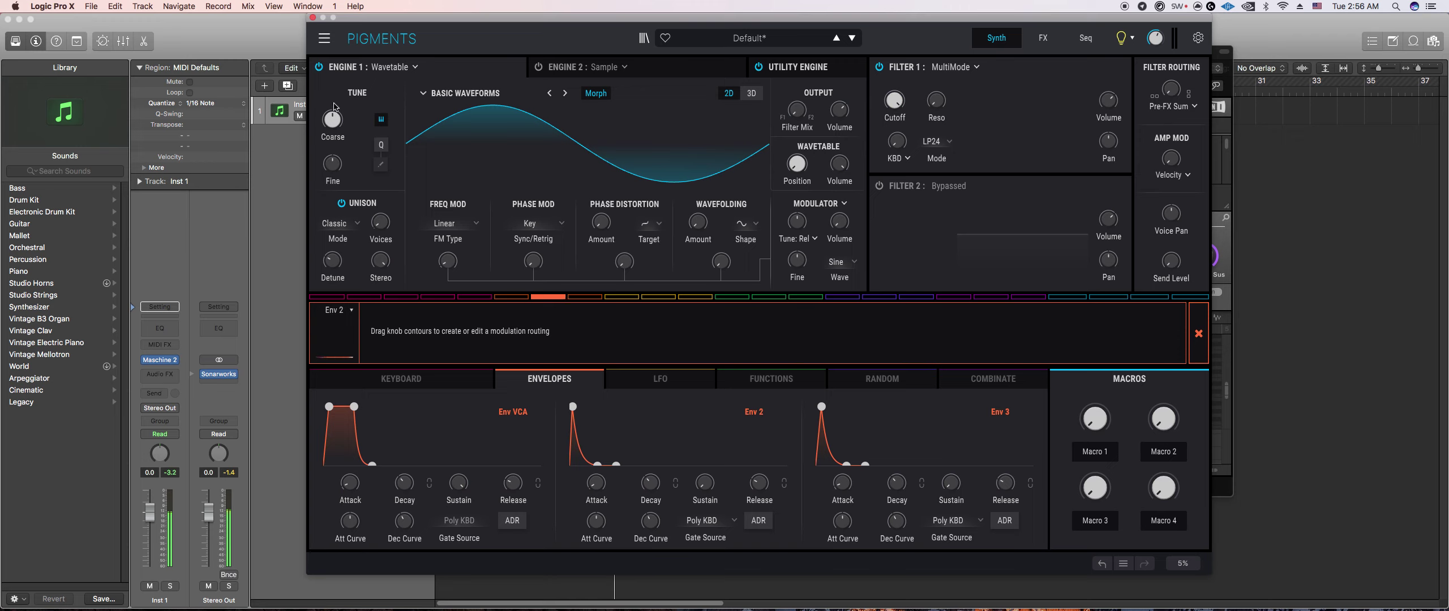
pyautogui.moveTo(334, 109); pyautogui.dragTo(334, 107)
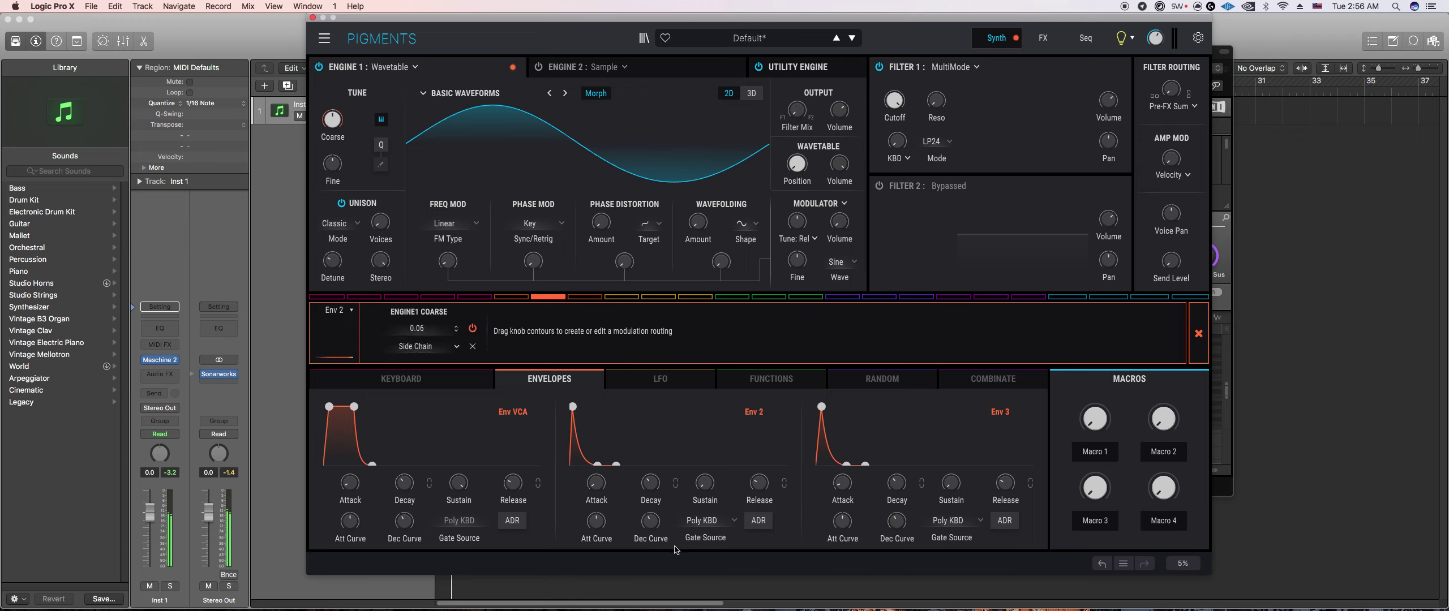
pyautogui.press('space')
pyautogui.moveTo(654, 486); pyautogui.dragTo(655, 501)
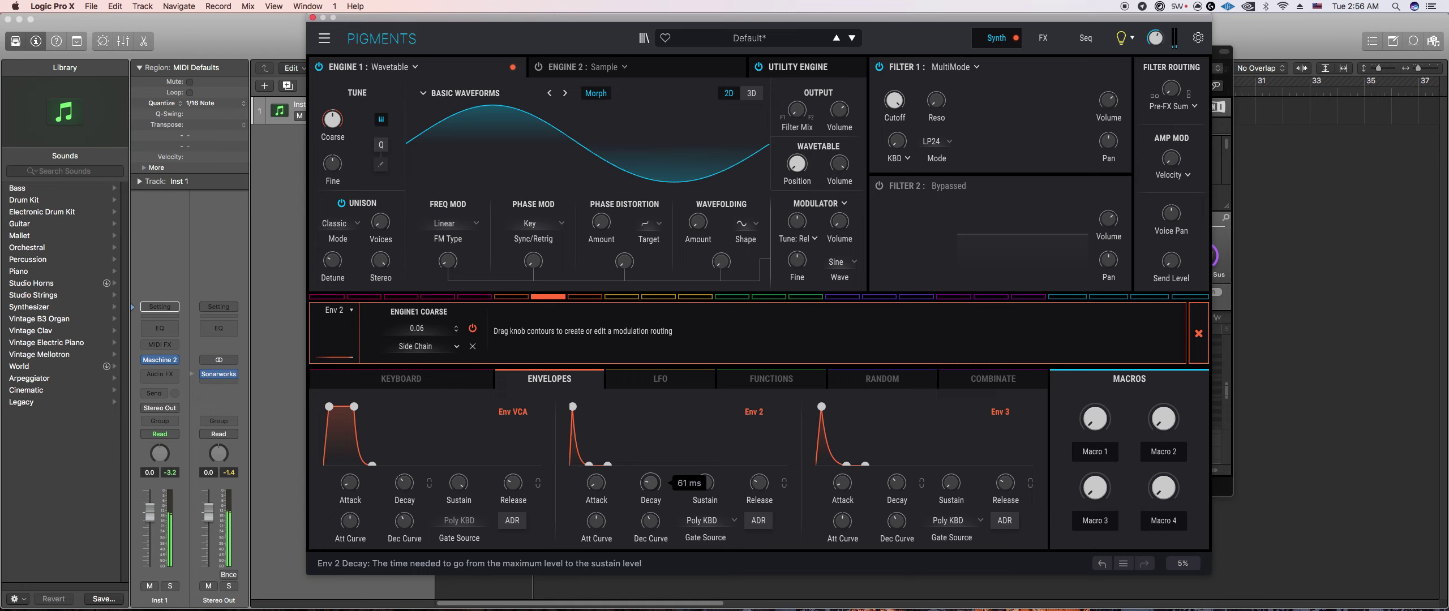
pyautogui.moveTo(516, 491); pyautogui.dragTo(515, 476)
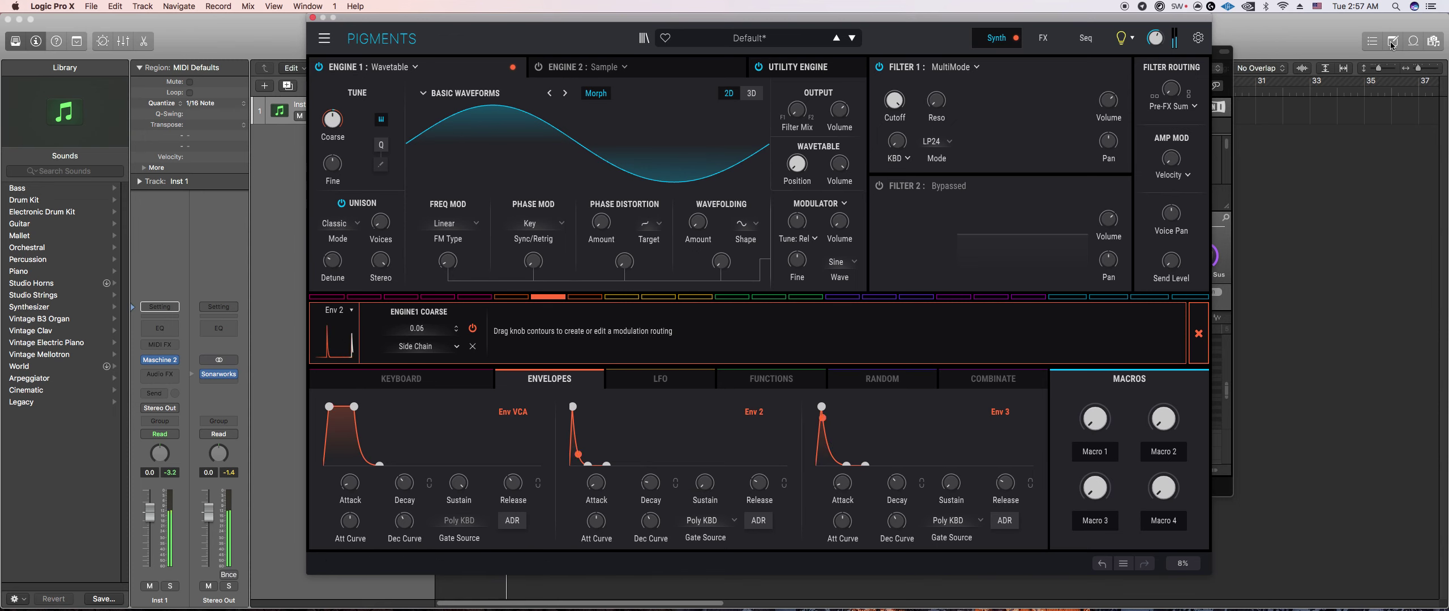
# Step: Switch to Maschine 2 and set the step grid of the second sound's pattern to 1/16
pyautogui.click(1226, 66)
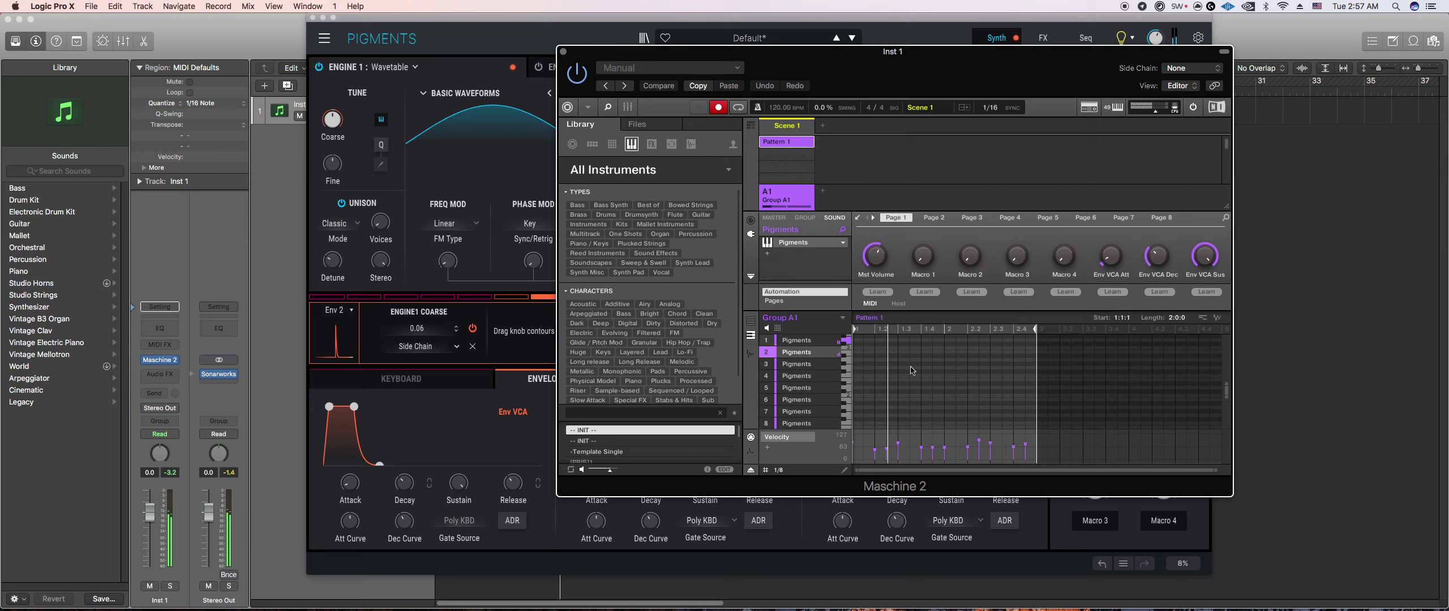
pyautogui.scroll(-3, 923, 396)
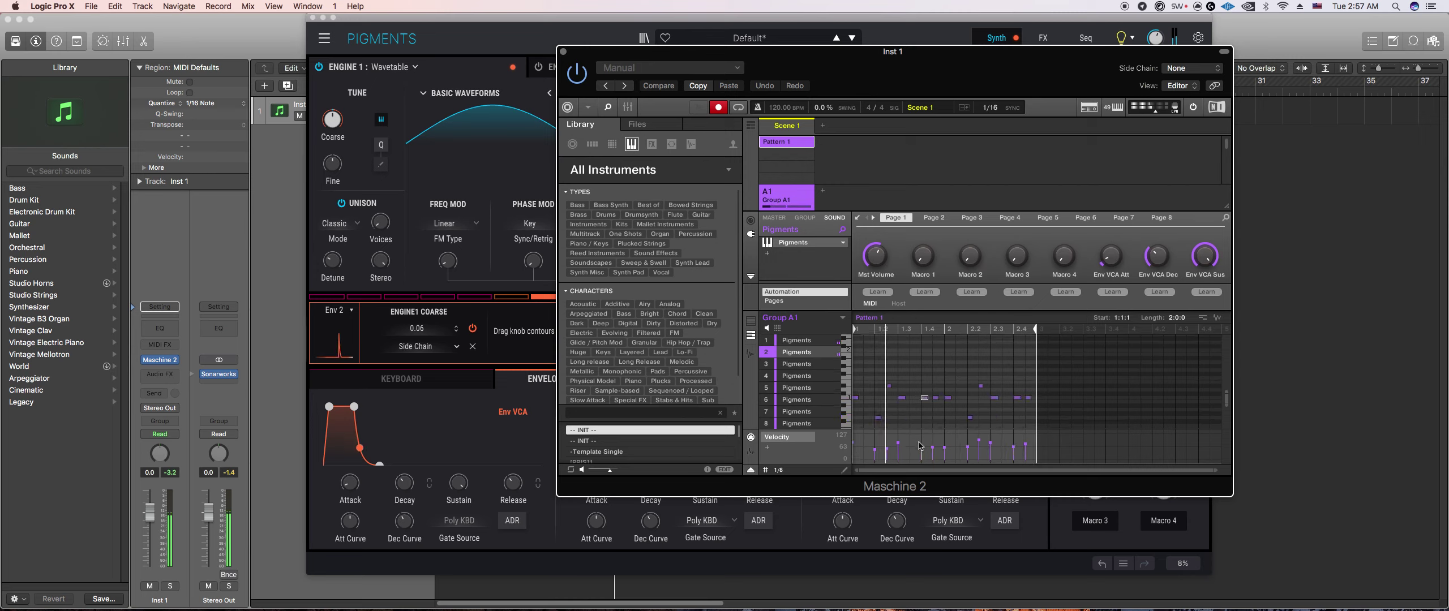
pyautogui.click(778, 470)
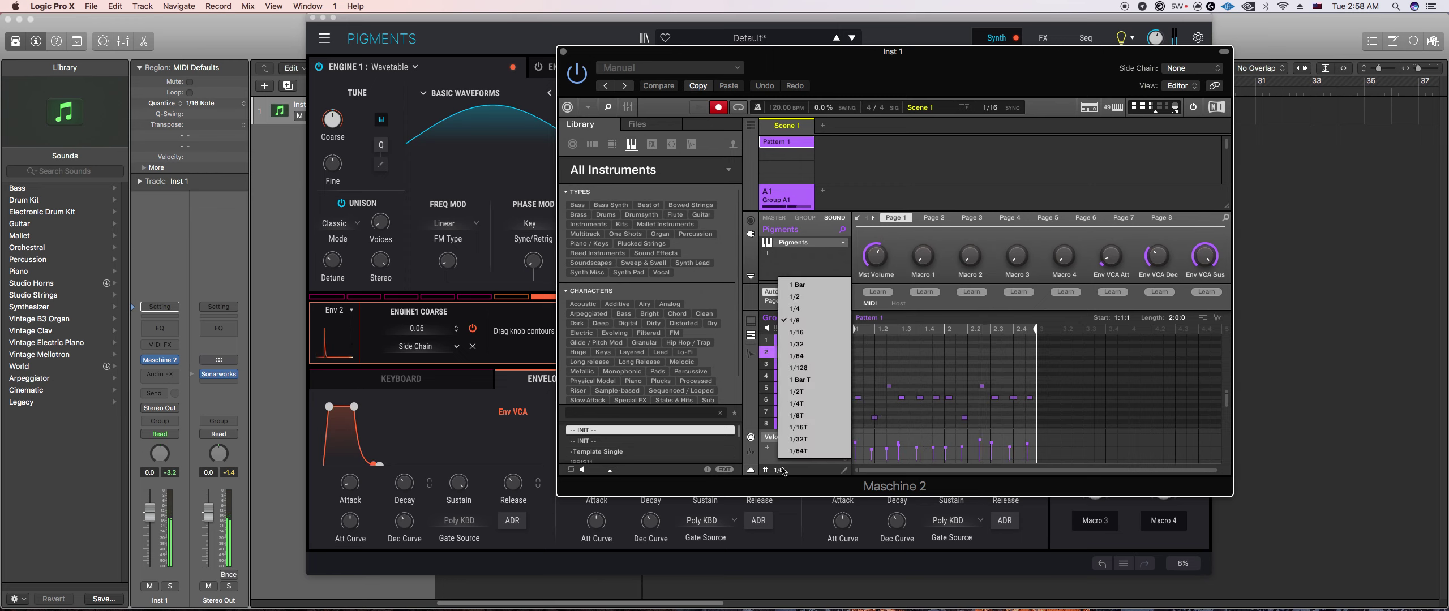
pyautogui.click(806, 333)
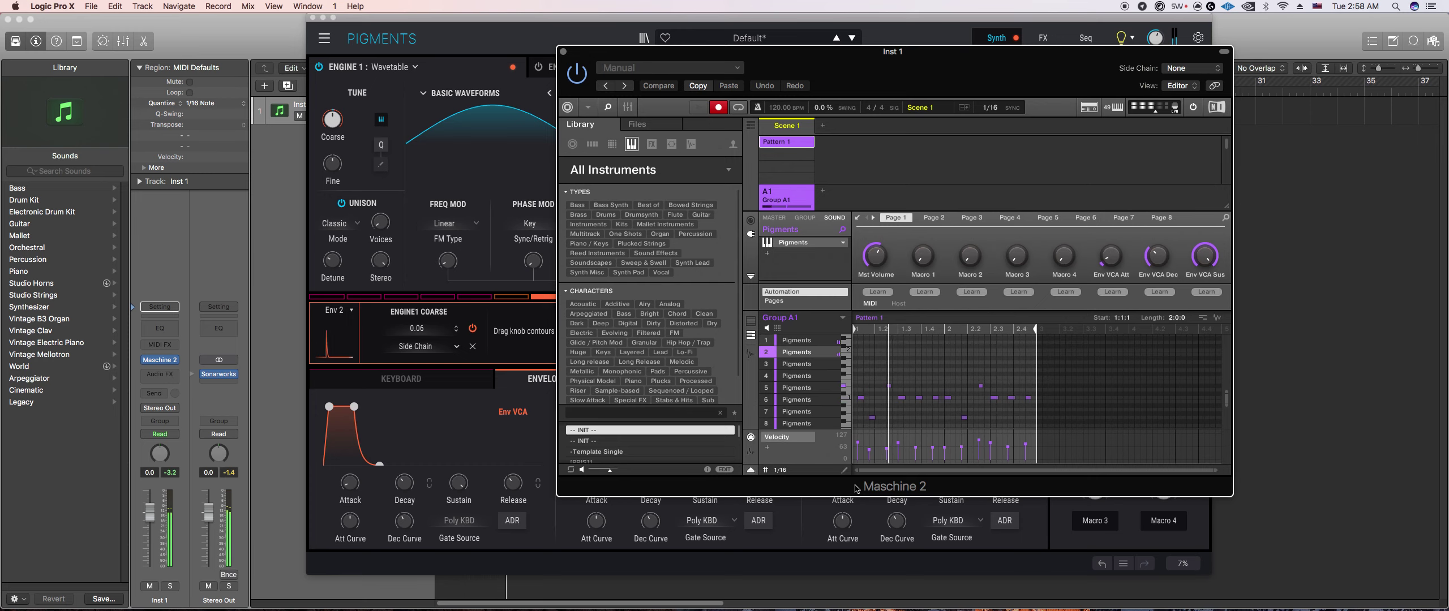
# Step: Select the third Pigments sound in Group A1 and open its plug-in window
pyautogui.click(857, 218)
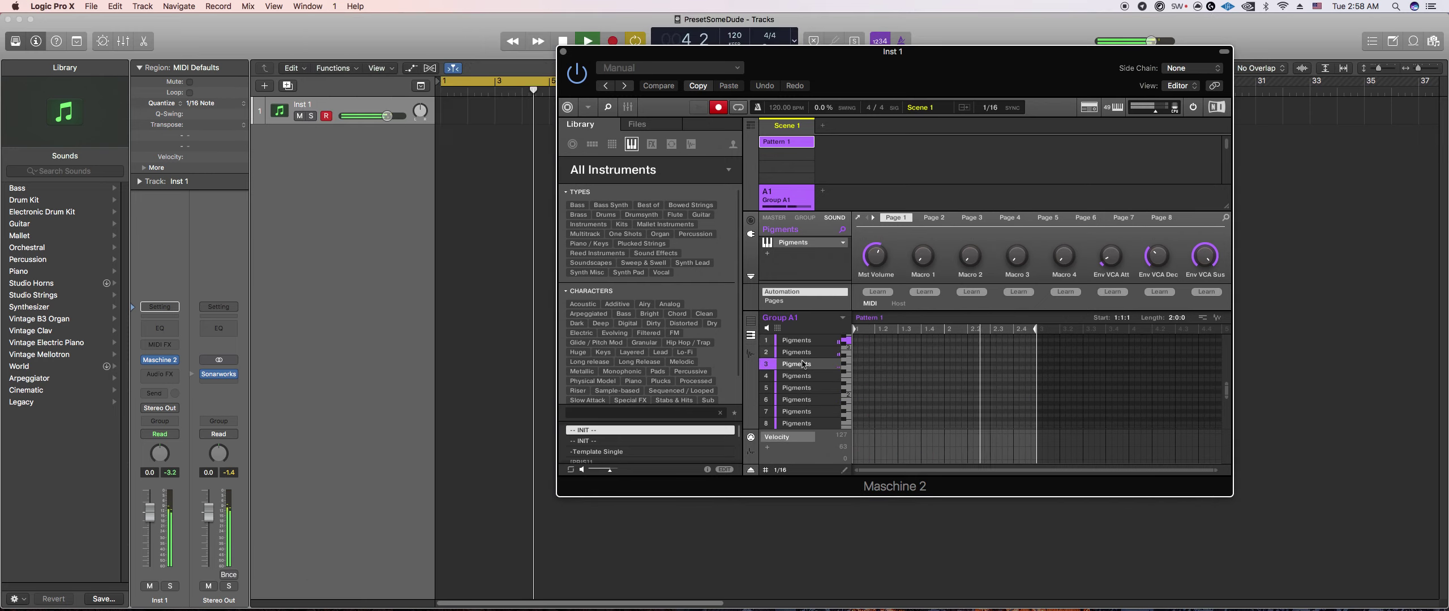
pyautogui.click(858, 219)
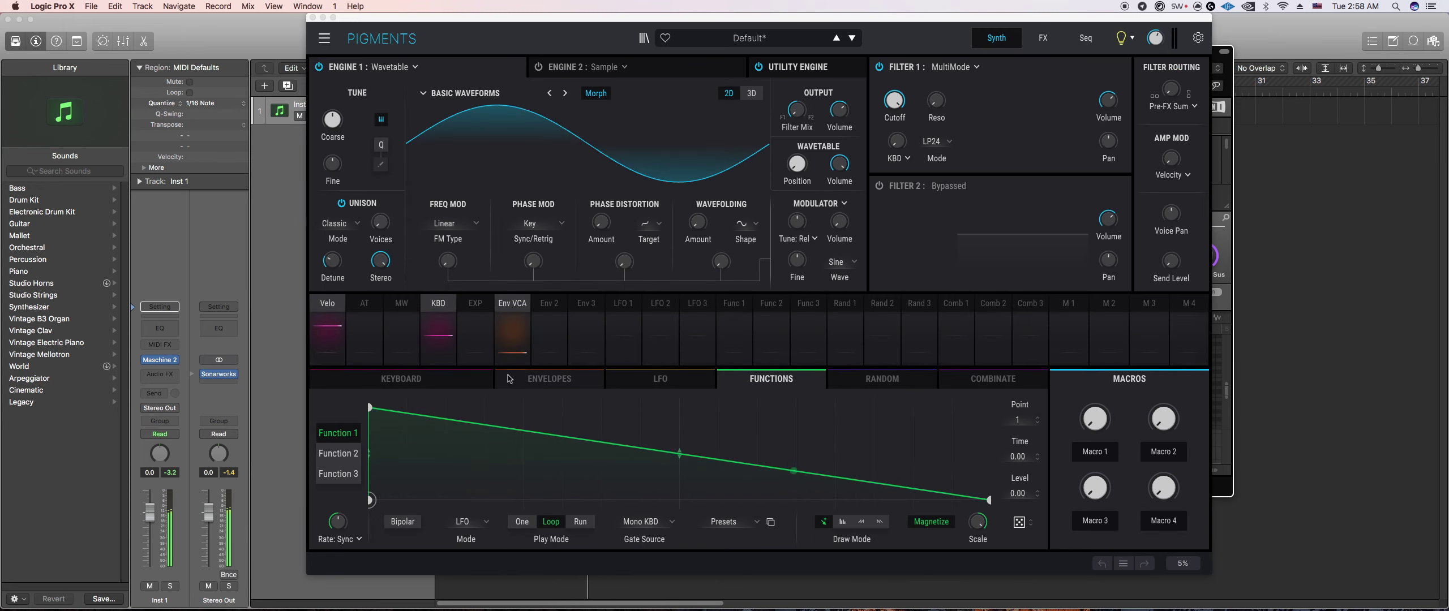
pyautogui.click(1223, 243)
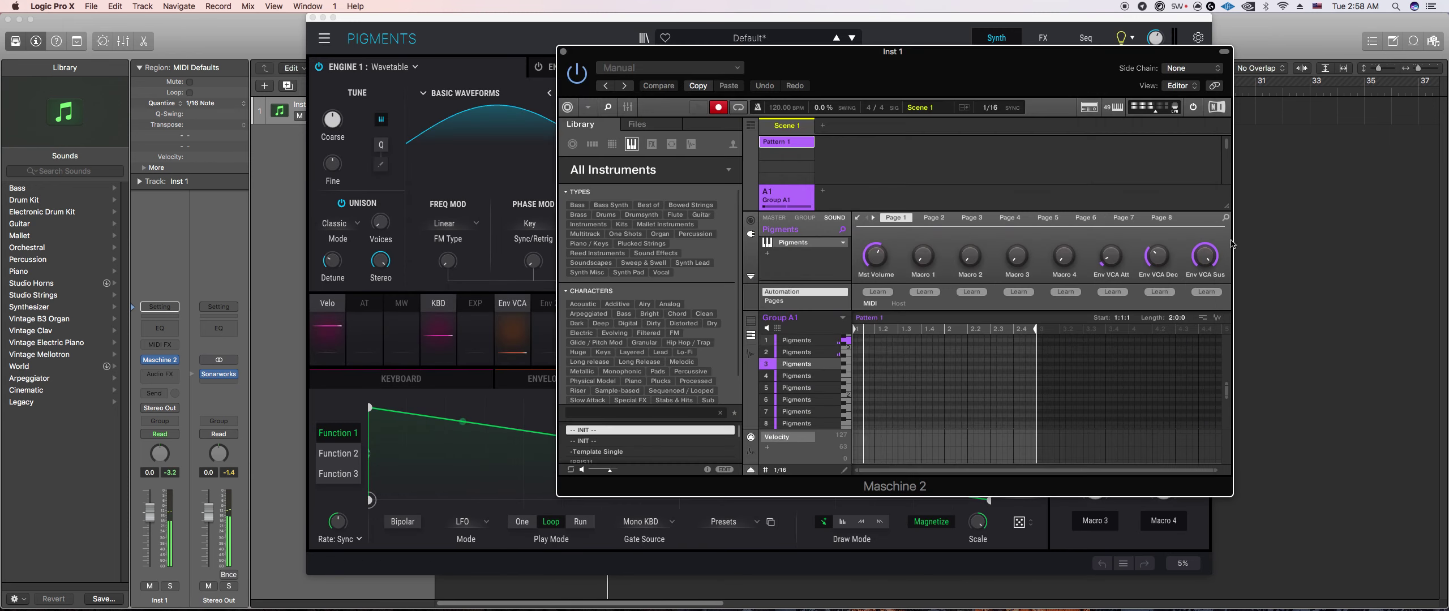
pyautogui.click(801, 353)
pyautogui.click(382, 220)
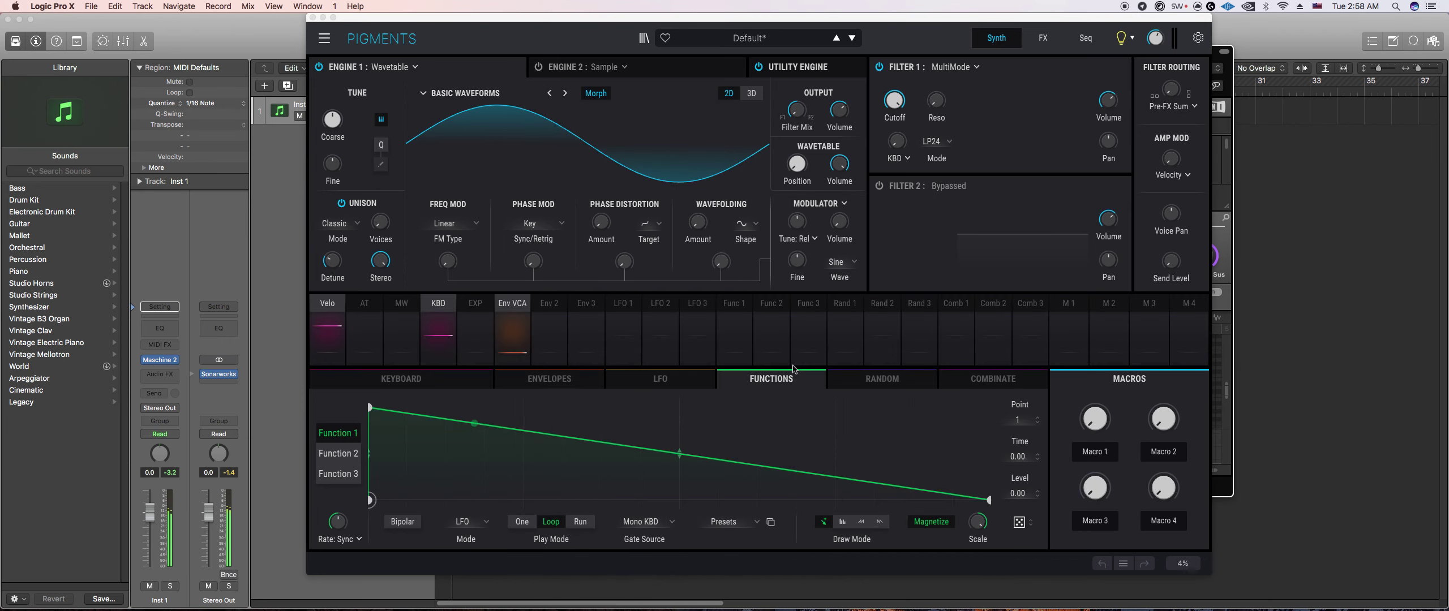
# Step: Shorten Env 2's decay and route Env 2 to Engine 1's coarse tuning at 0.24
pyautogui.click(549, 378)
pyautogui.moveTo(651, 482); pyautogui.dragTo(651, 496)
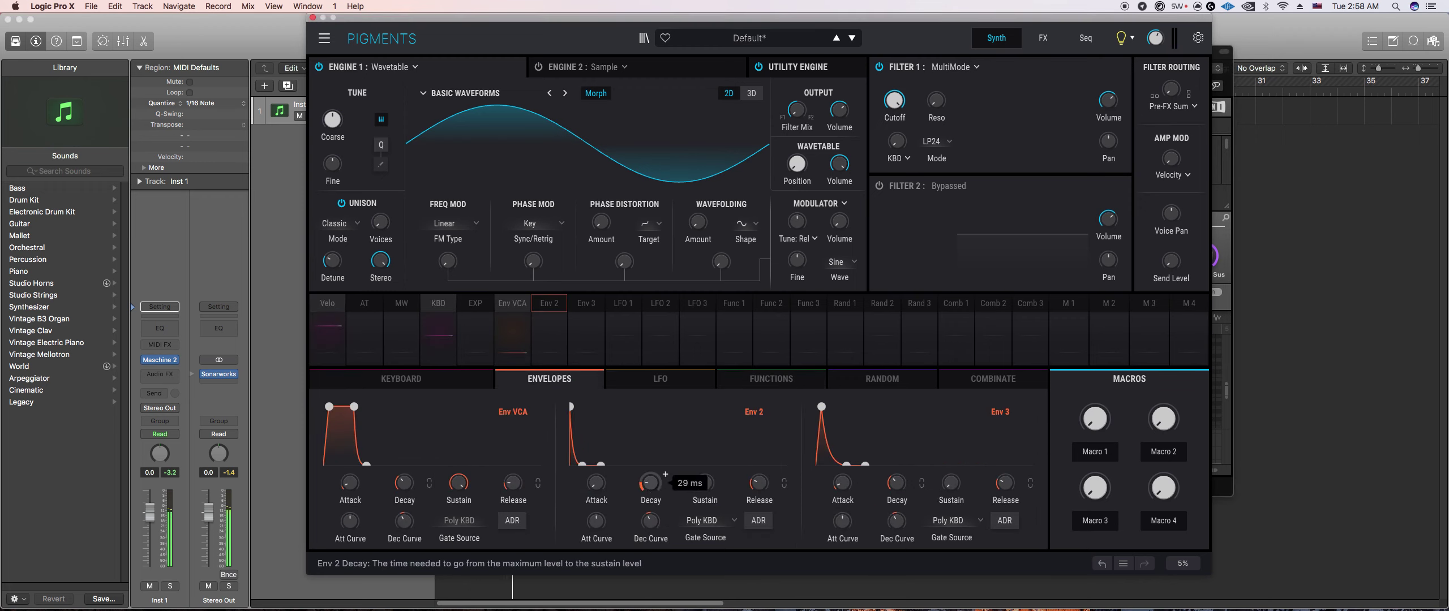
pyautogui.click(548, 305)
pyautogui.moveTo(340, 125); pyautogui.dragTo(340, 117)
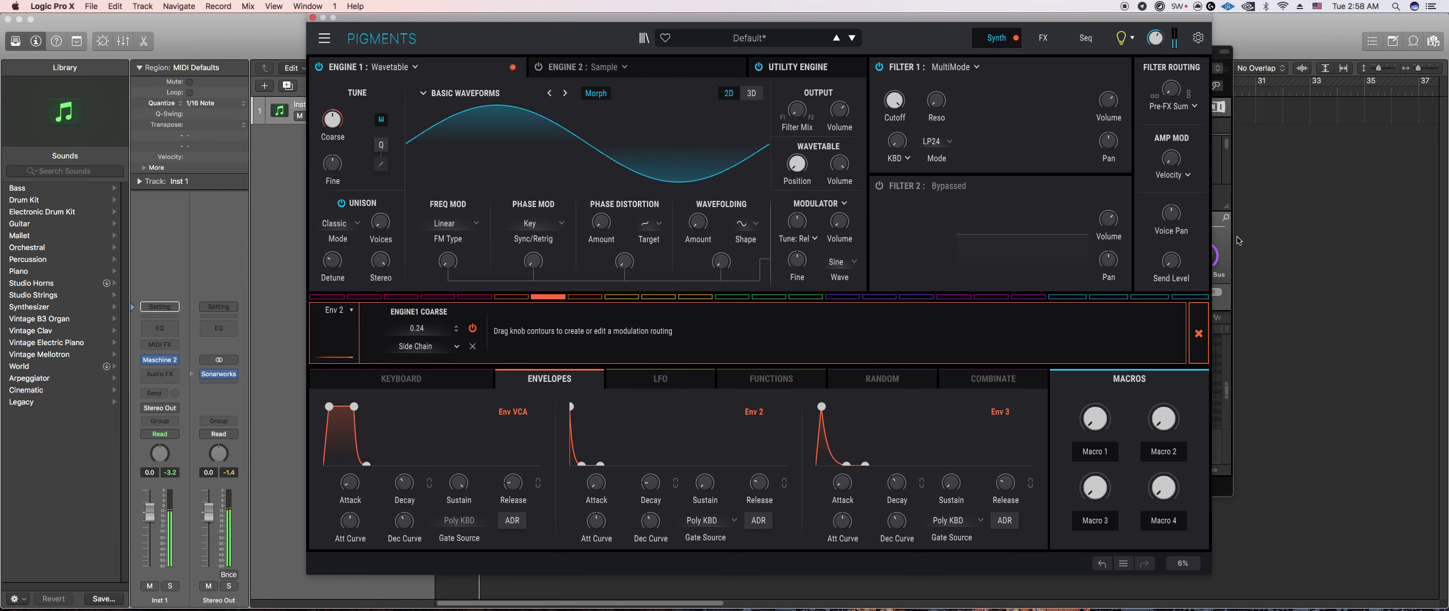
# Step: Switch to Maschine 2 and delete all recorded notes from the third sound's pattern
pyautogui.click(1215, 264)
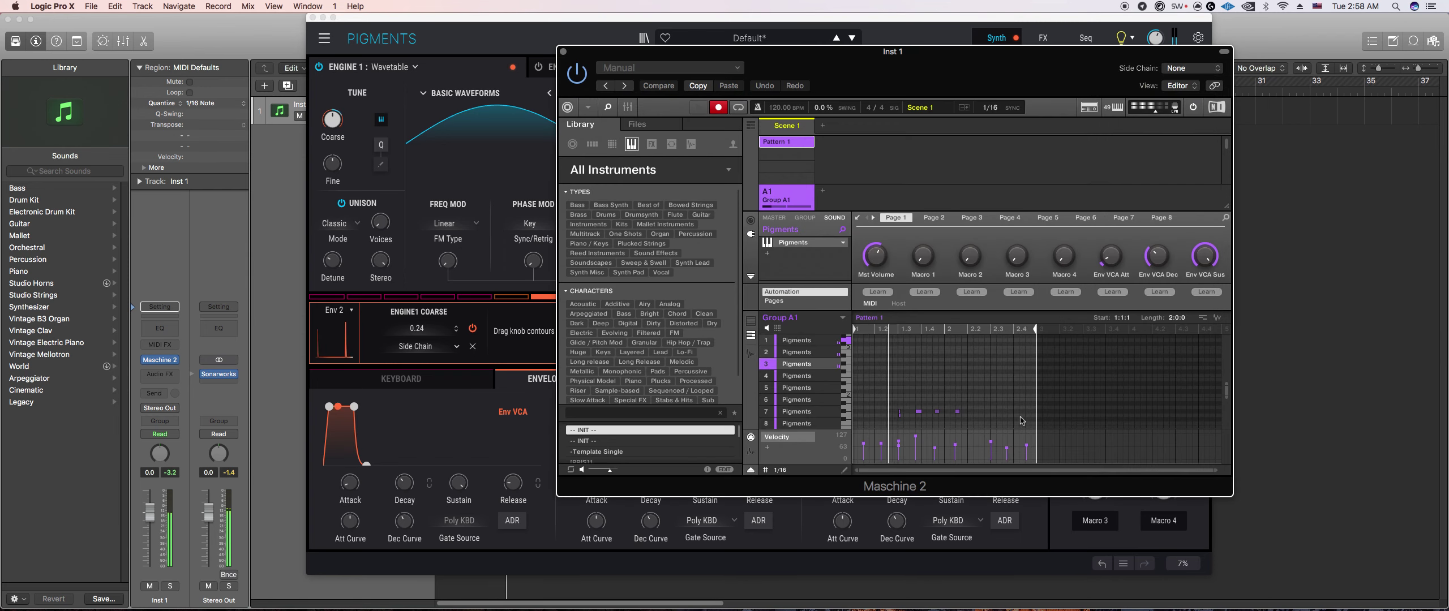
pyautogui.scroll(-3, 1053, 423)
pyautogui.moveTo(1087, 421); pyautogui.dragTo(862, 348)
pyautogui.press('Delete')
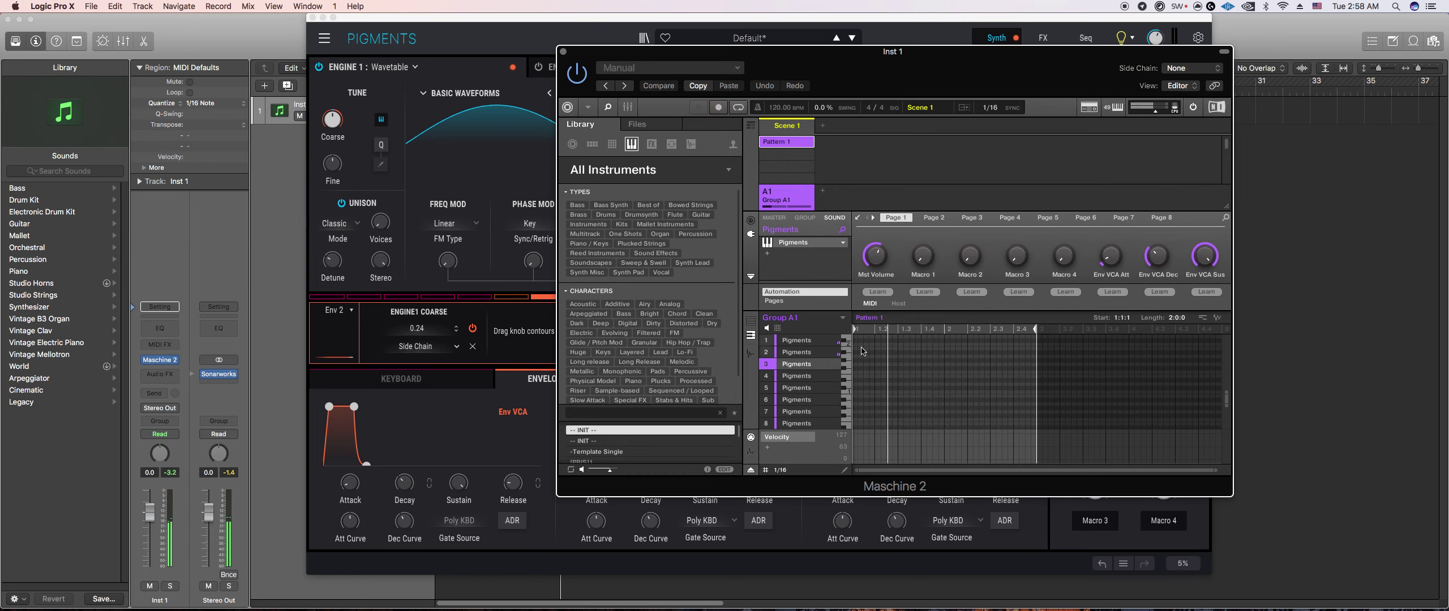
# Step: Return to Pigments and set Env 2's decay to 37 ms and Env VCA's release to 570 ms
pyautogui.click(535, 428)
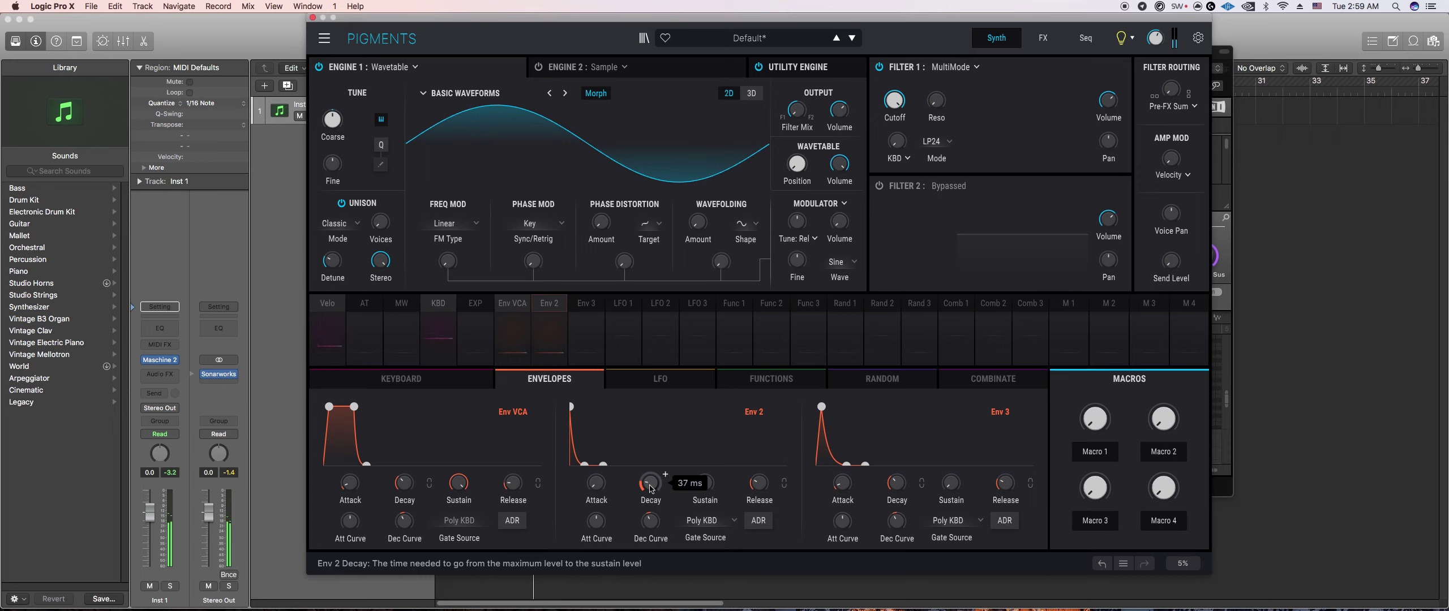
pyautogui.moveTo(516, 489); pyautogui.dragTo(515, 476)
pyautogui.moveTo(515, 489)
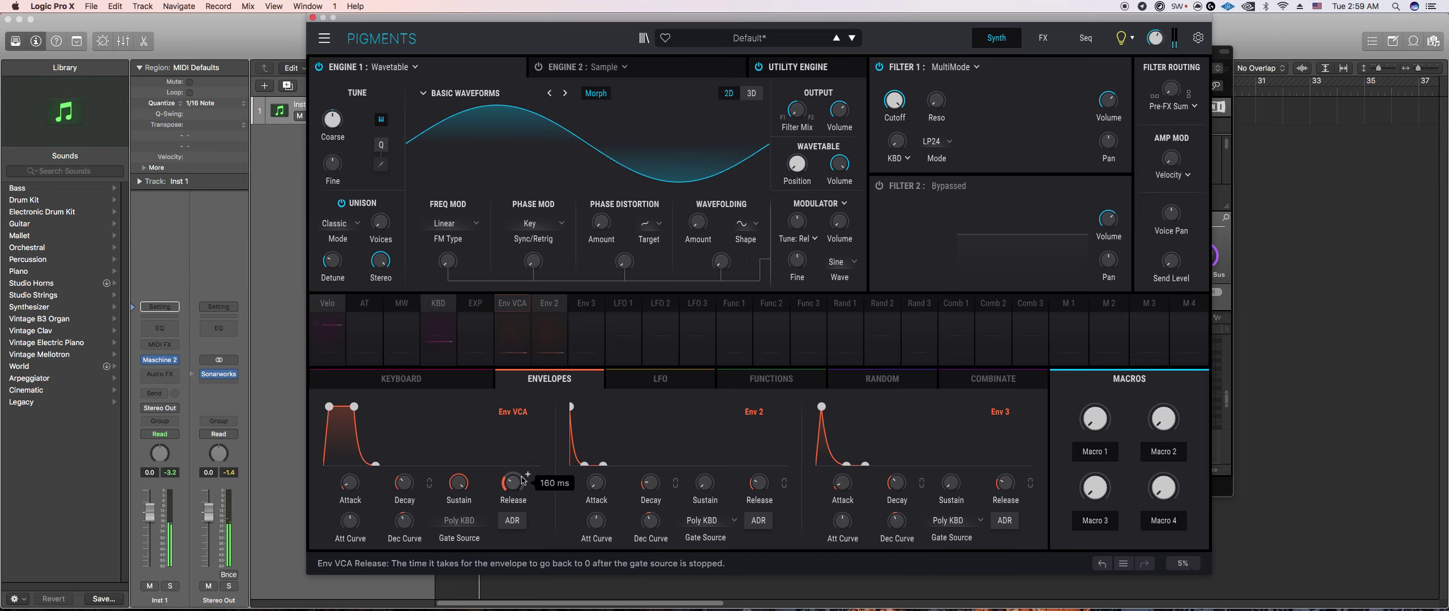
pyautogui.scroll(4, 513, 486)
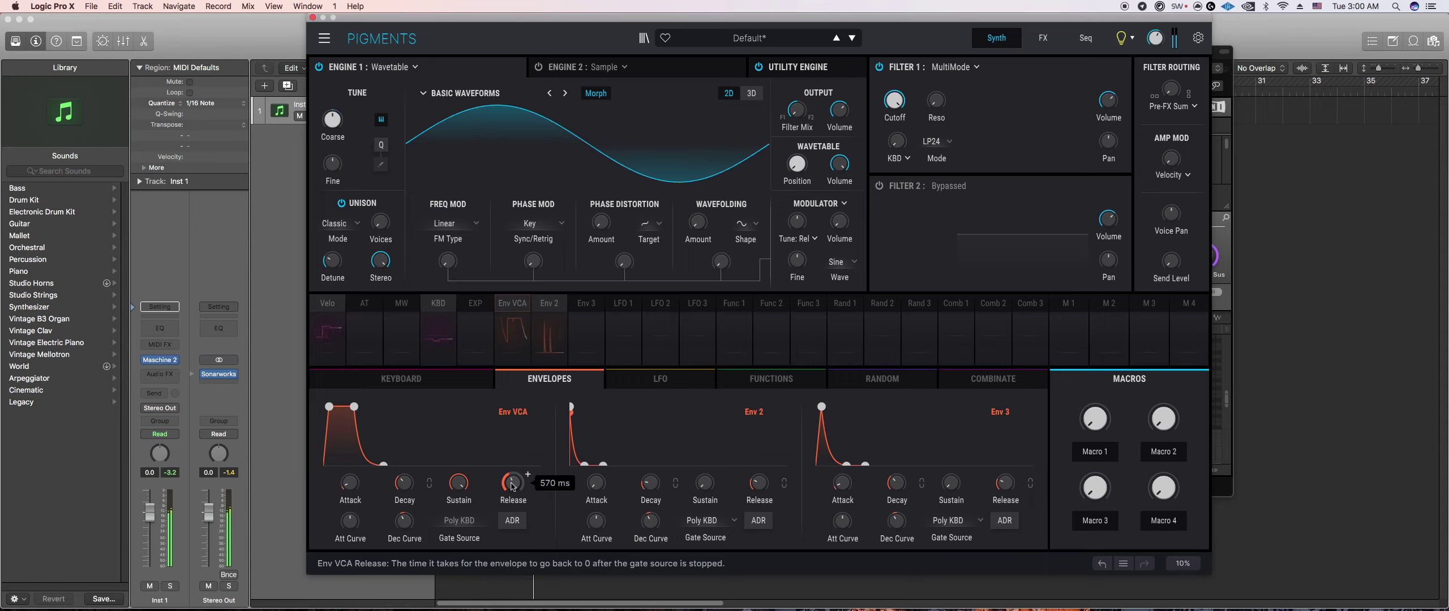
# Step: Switch to Maschine 2 and delete two of the lowest notes from the third sound's pattern
pyautogui.click(1224, 263)
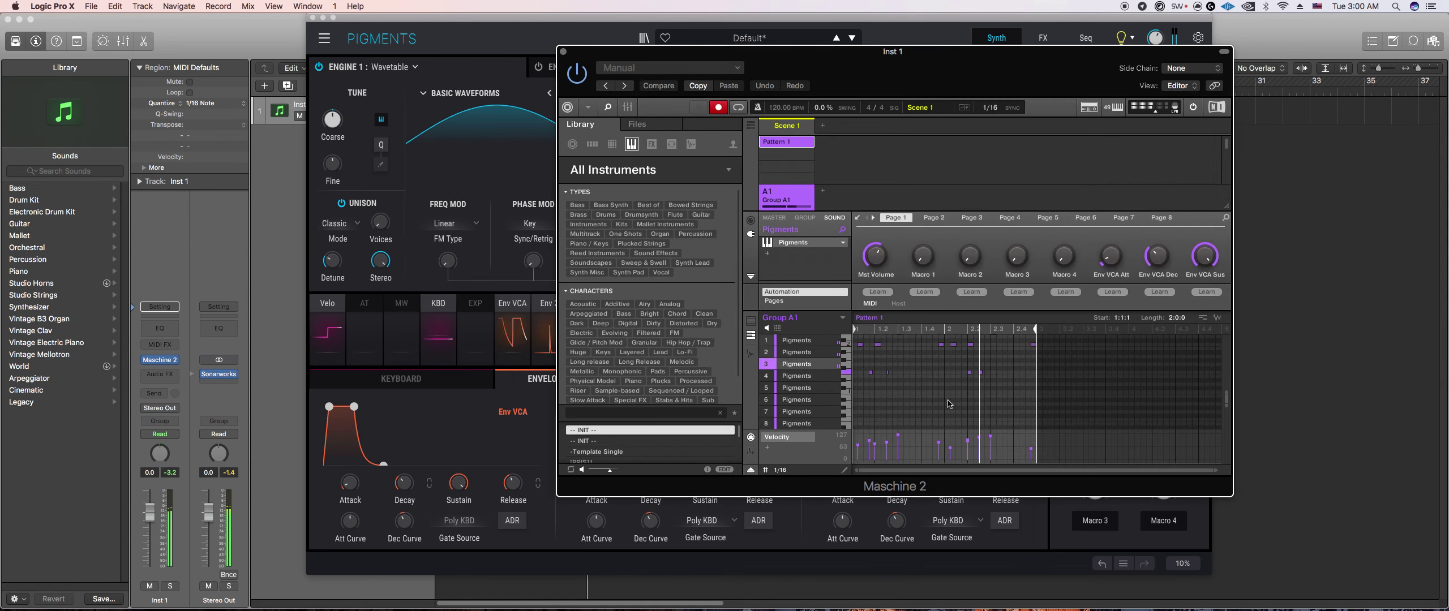
pyautogui.scroll(3, 945, 405)
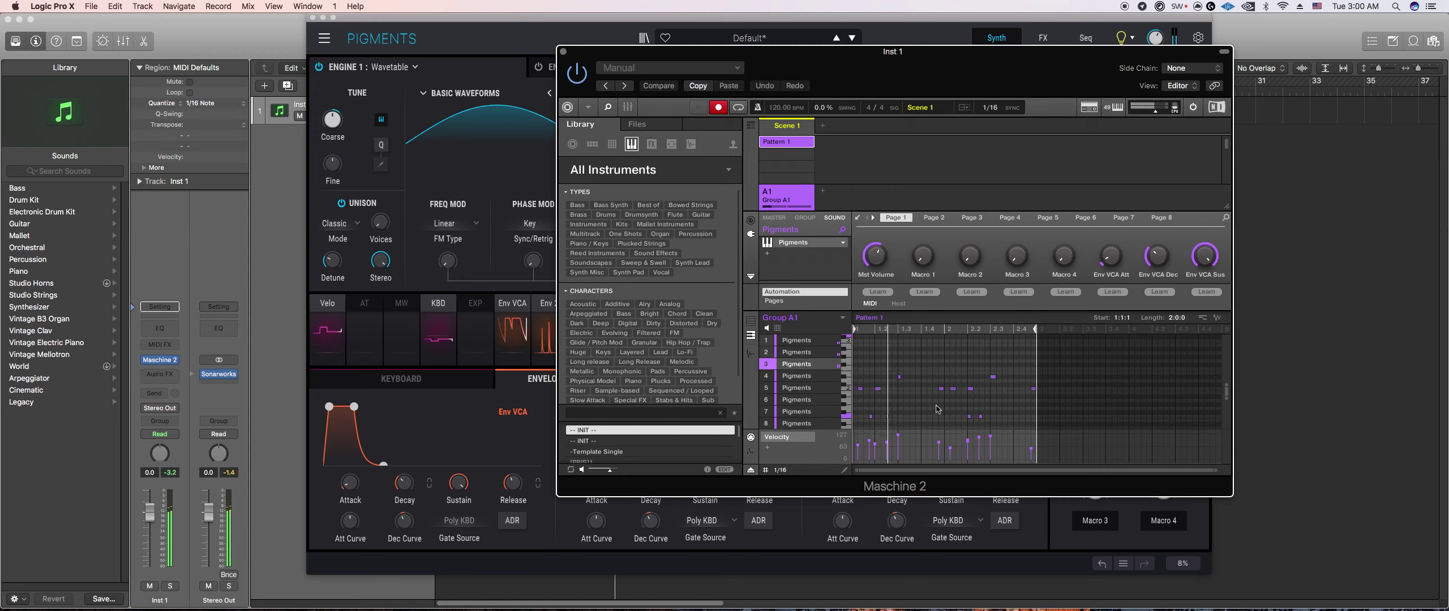
pyautogui.rightClick(871, 417)
pyautogui.doubleClick(968, 416)
pyautogui.scroll(-1, 956, 414)
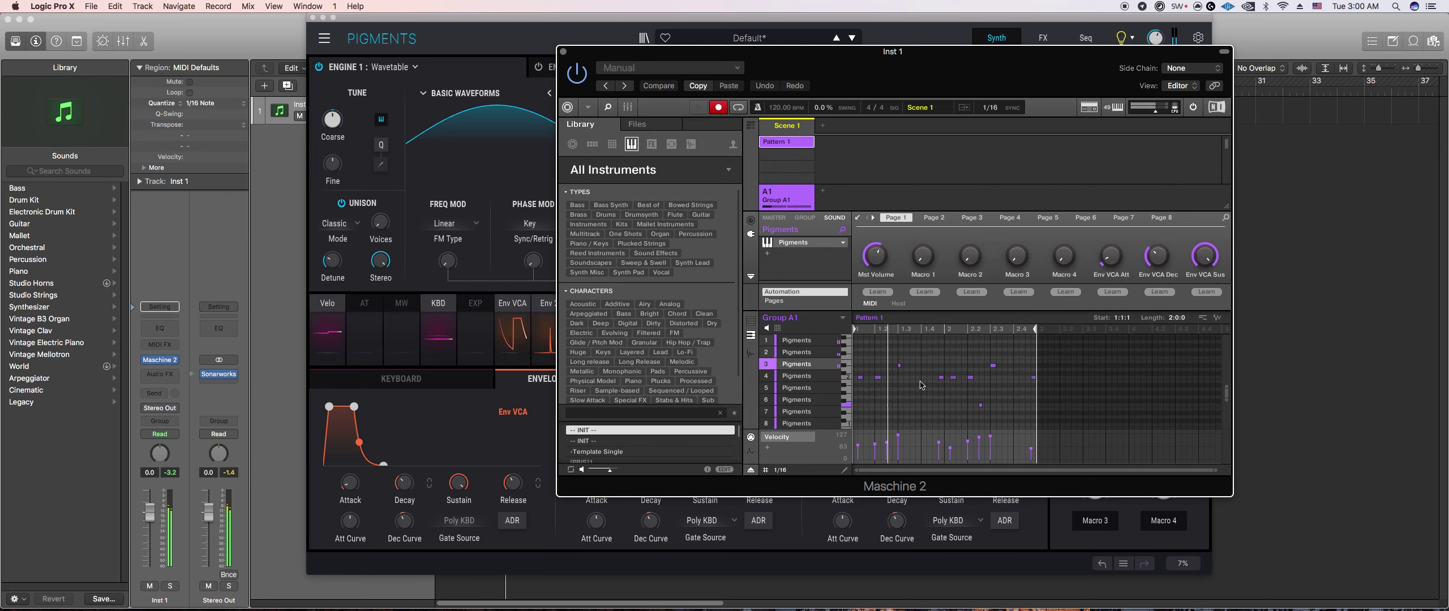
# Step: Open the fourth sound's Pigments plug-in, show its envelopes and set Engine 1's frequency modulation amount to about 0.008
pyautogui.click(808, 378)
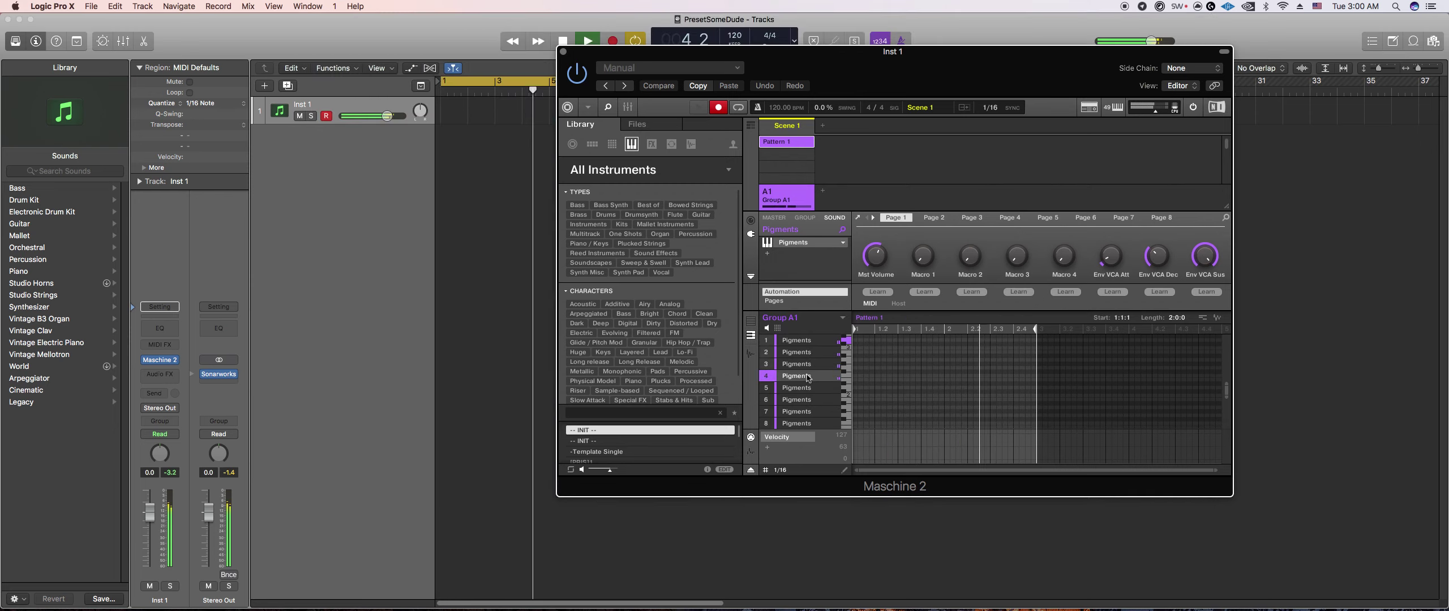
pyautogui.click(858, 220)
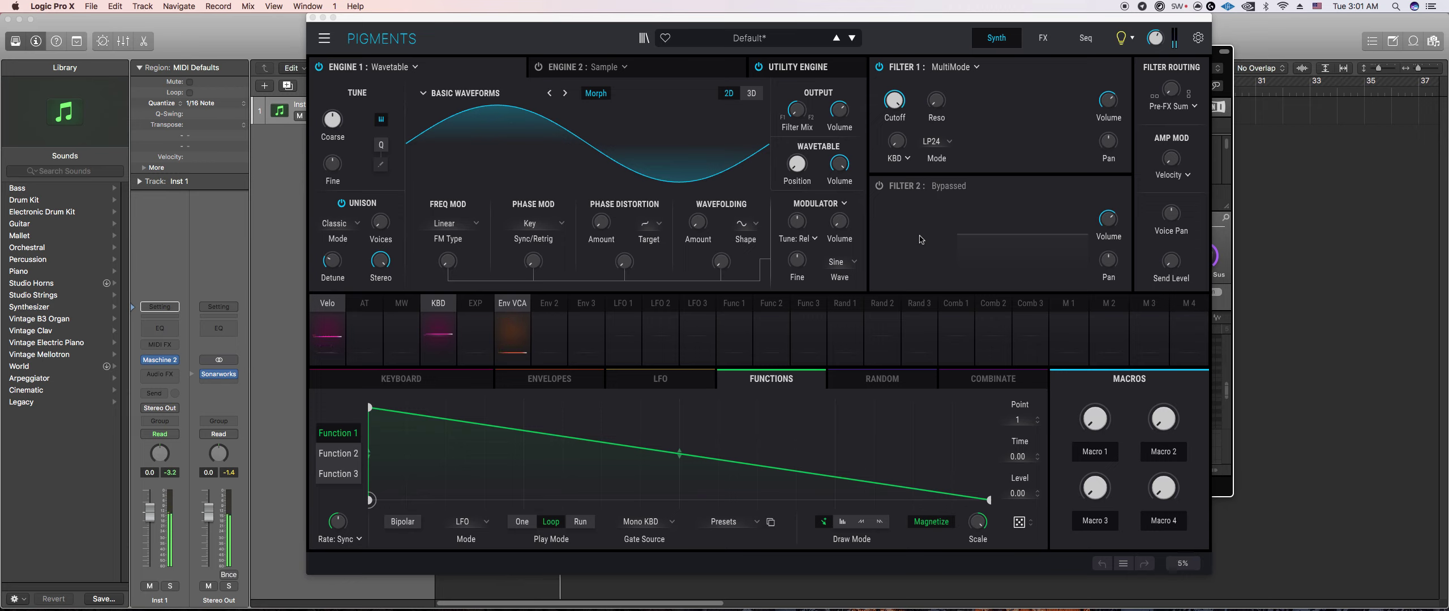
pyautogui.click(559, 380)
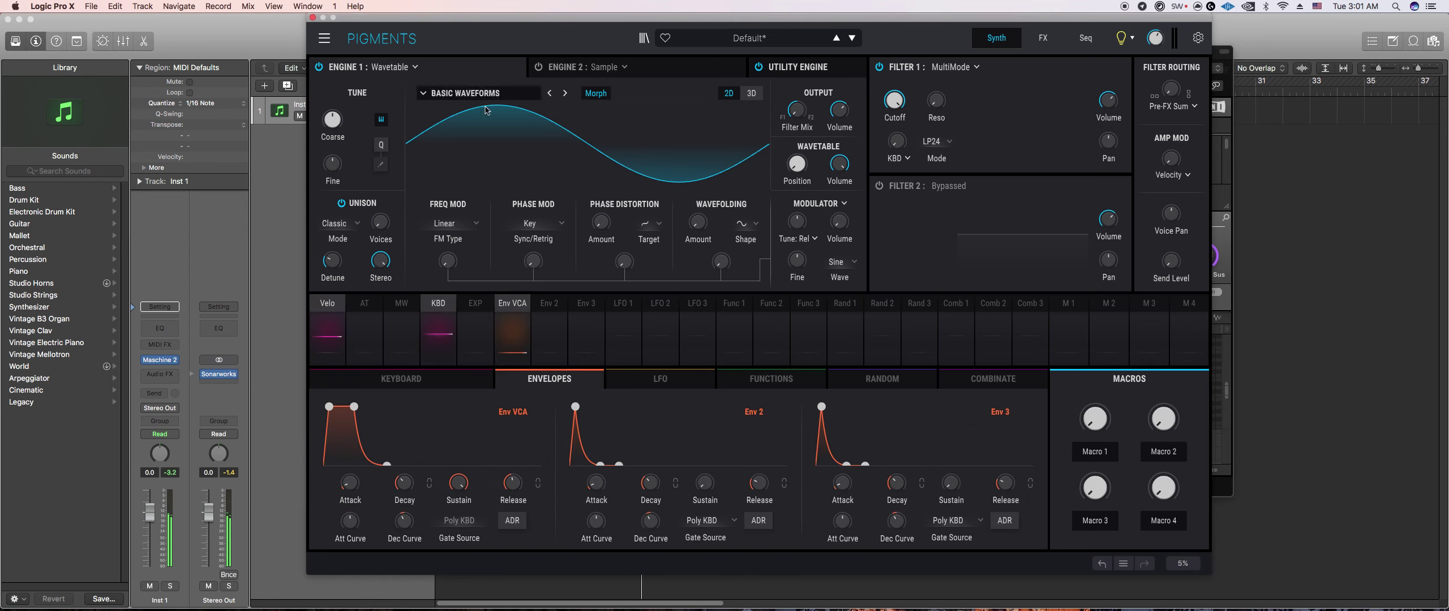
pyautogui.moveTo(452, 267); pyautogui.dragTo(453, 266)
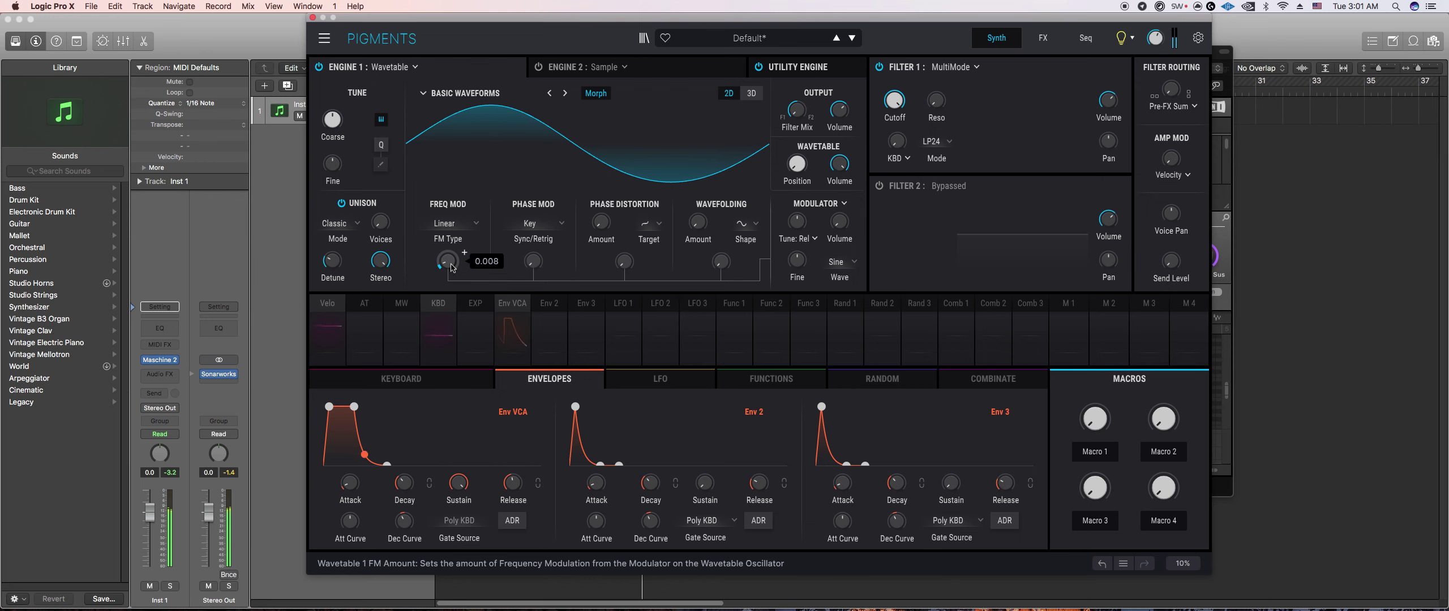
# Step: Switch to Maschine 2 and move the second note after beat 2 to a lower pitch in the fourth sound's pattern
pyautogui.click(1221, 216)
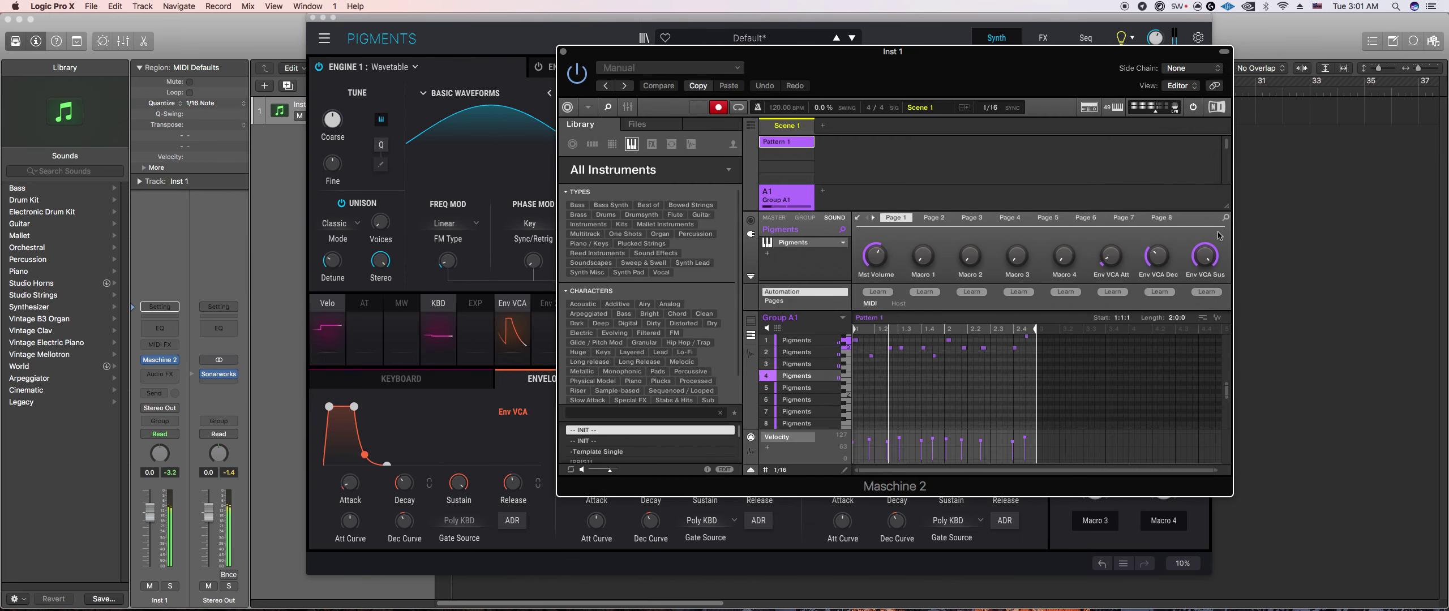
pyautogui.click(947, 341)
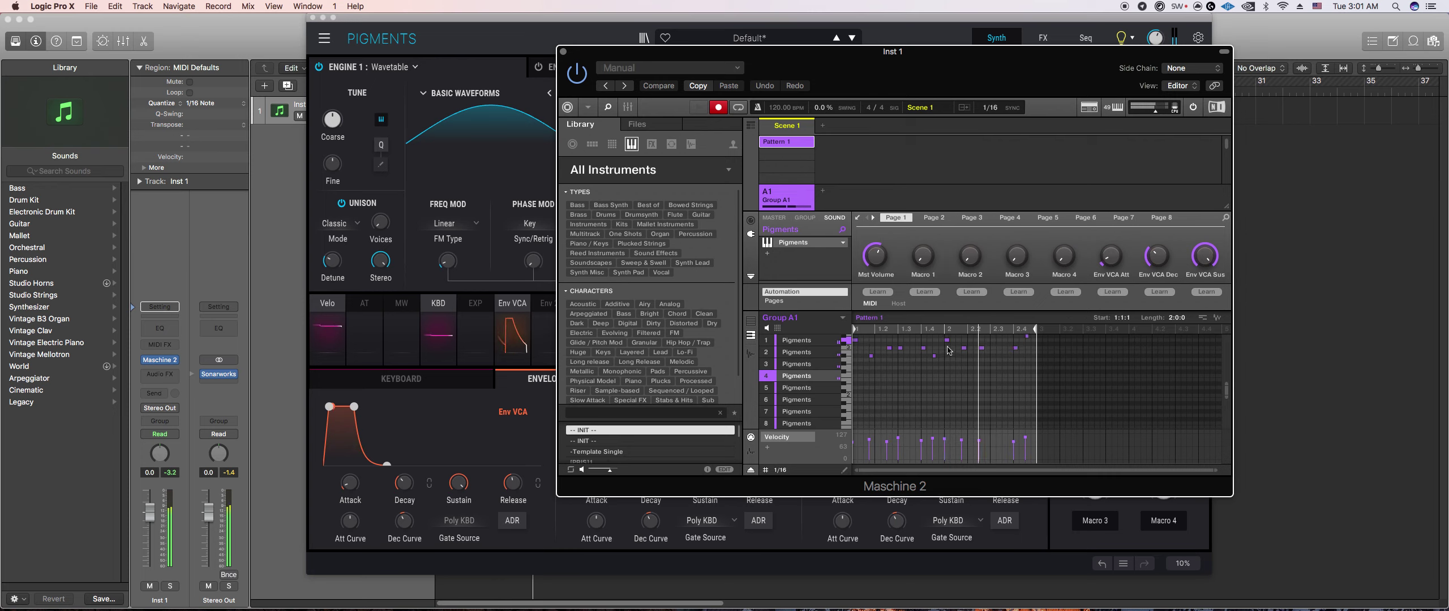
pyautogui.scroll(1, 970, 390)
pyautogui.moveTo(963, 366); pyautogui.dragTo(964, 373)
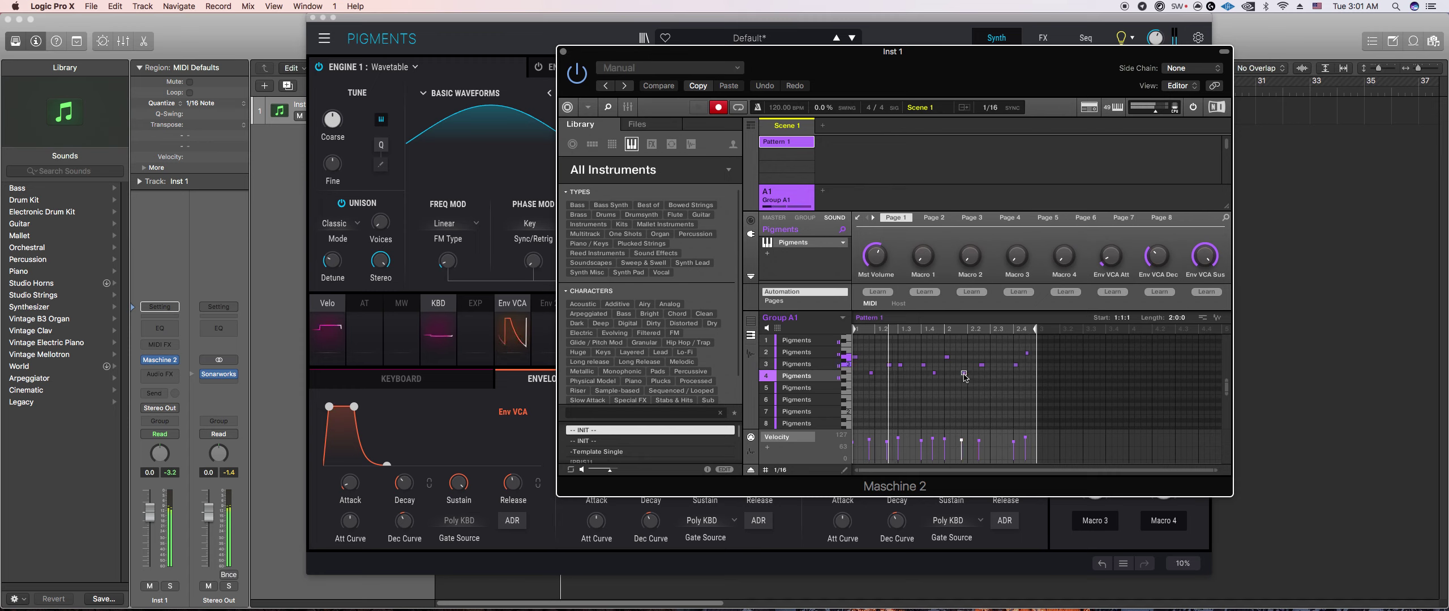
pyautogui.click(937, 412)
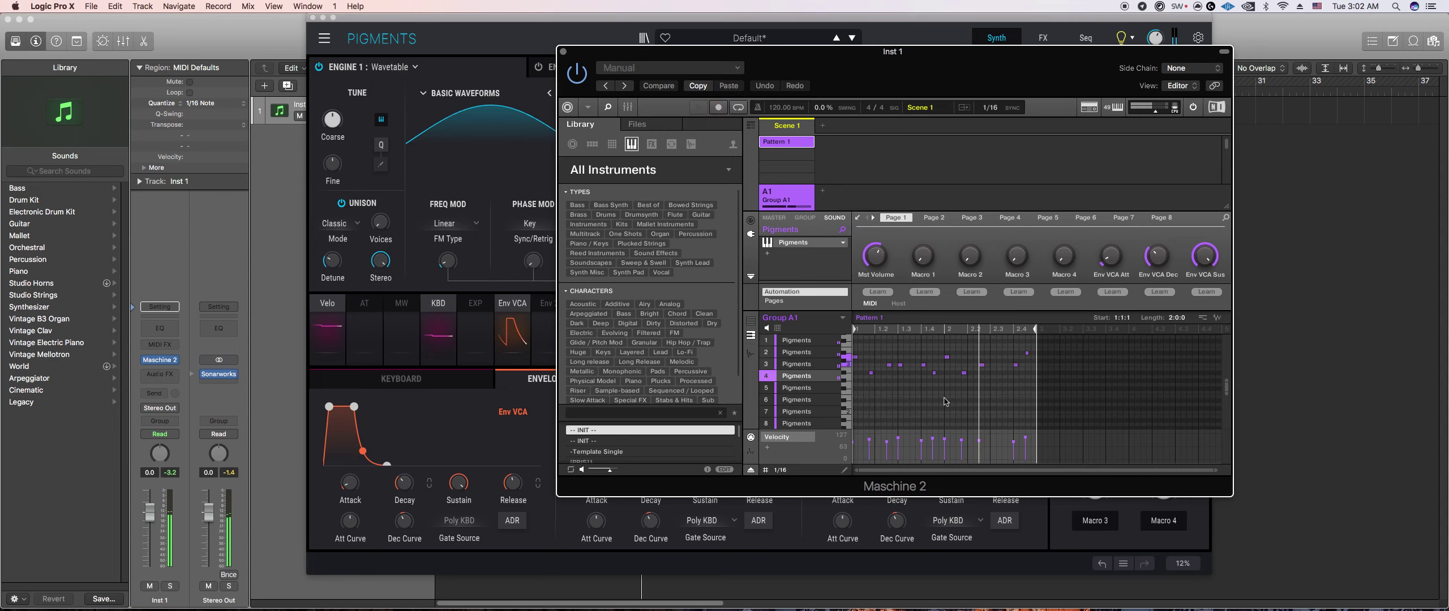
# Step: Open the fifth sound's Pigments plug-in, load the 2 Sine Sweeps wavetable in Engine 1 and lower its coarse tuning
pyautogui.click(813, 389)
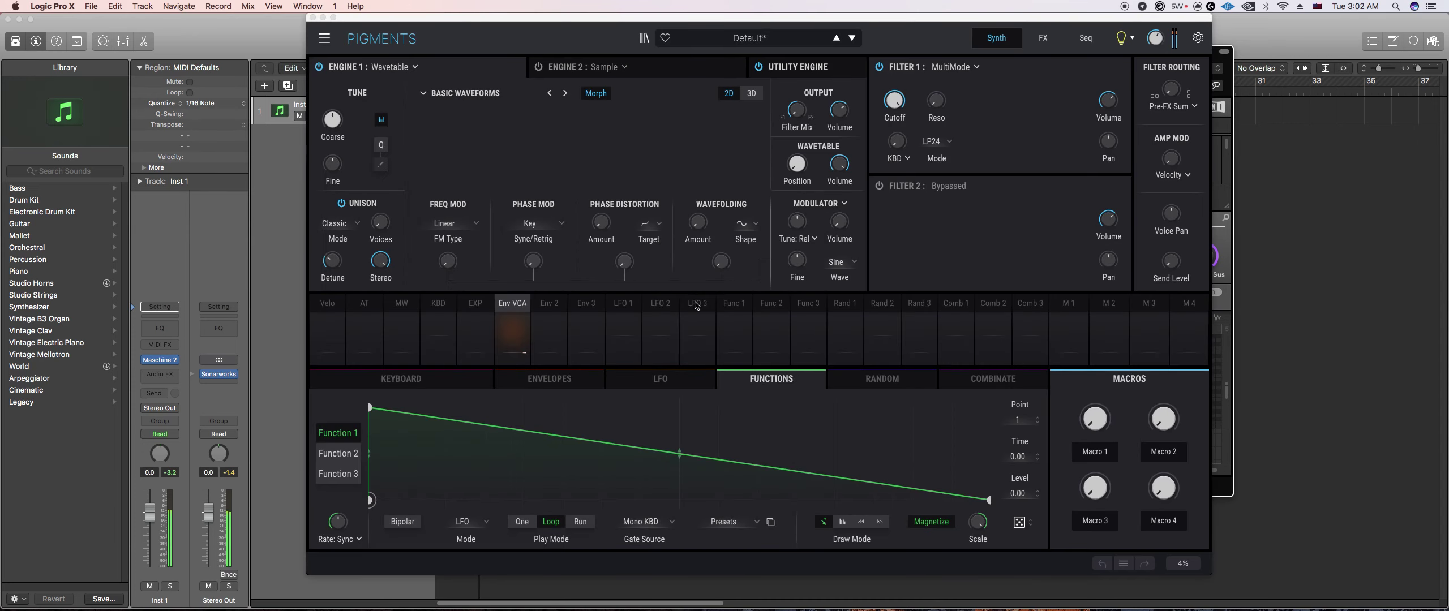
pyautogui.click(565, 93)
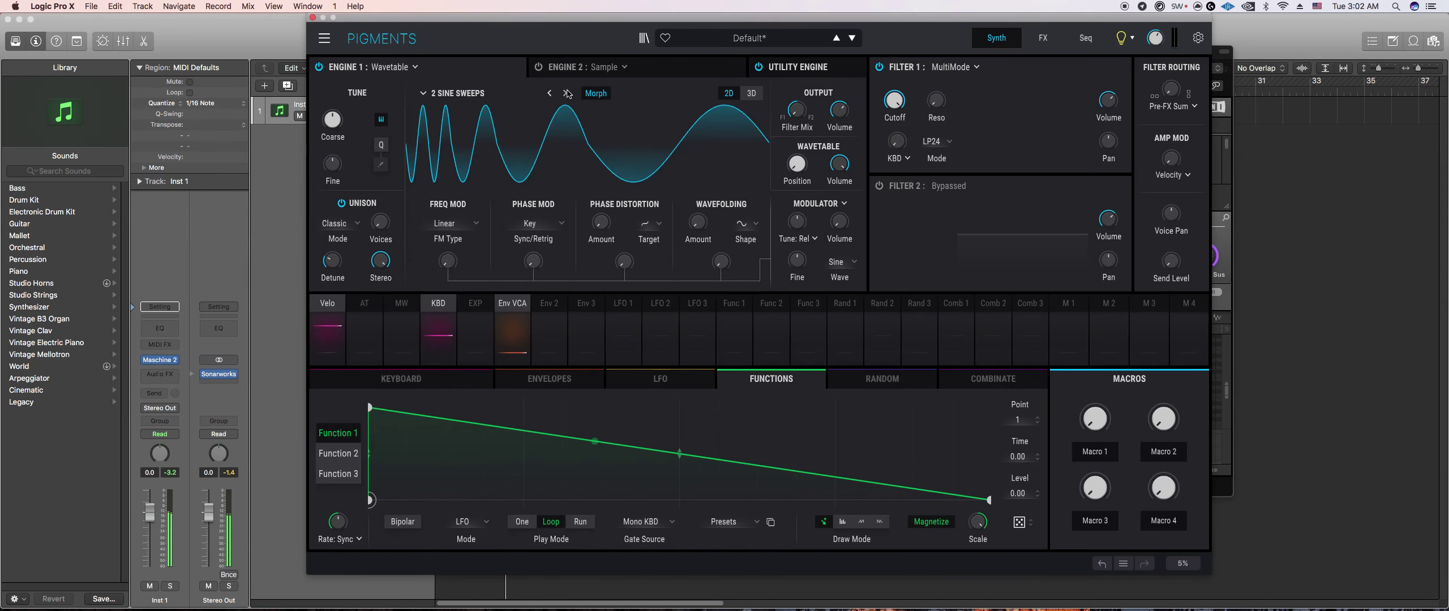
pyautogui.moveTo(333, 120); pyautogui.dragTo(332, 136)
# Step: Lengthen Env VCA's release and raise Engine 1's wavetable position
pyautogui.click(526, 379)
pyautogui.moveTo(511, 482); pyautogui.dragTo(512, 469)
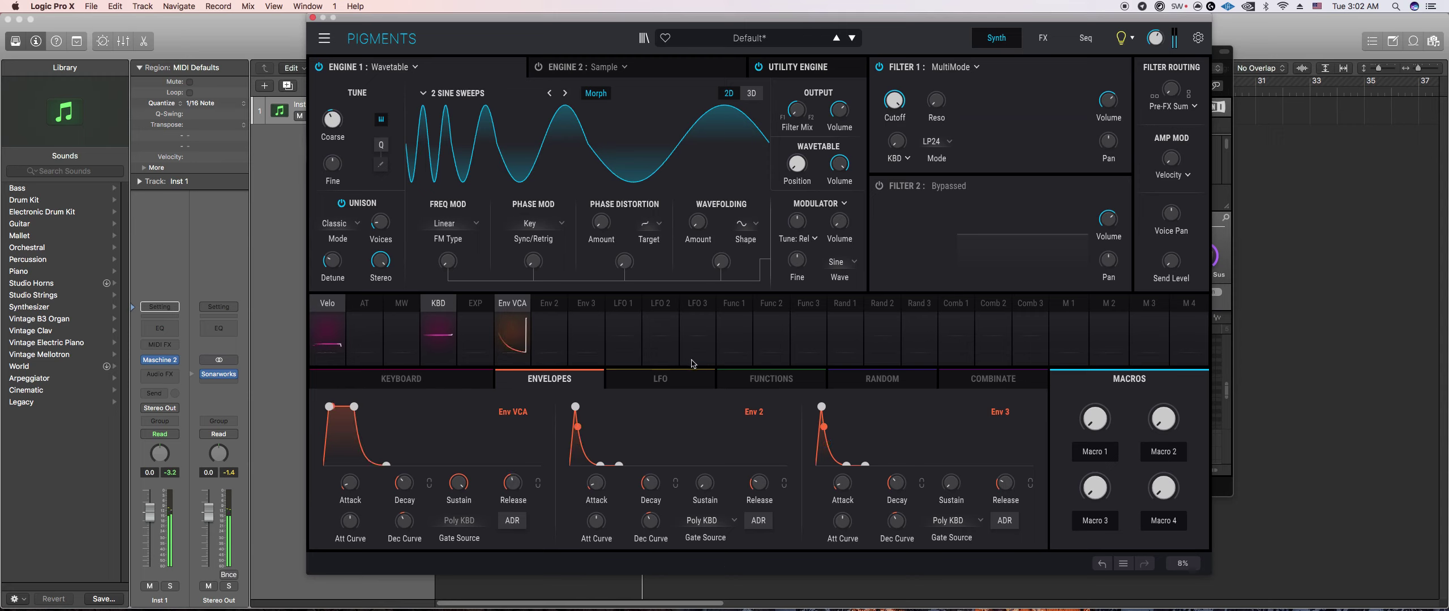
pyautogui.moveTo(804, 171); pyautogui.dragTo(808, 148)
# Step: Lower Filter 1's cutoff to about 193 Hz and modulate it with Env 2 at 0.32
pyautogui.moveTo(894, 102); pyautogui.dragTo(894, 134)
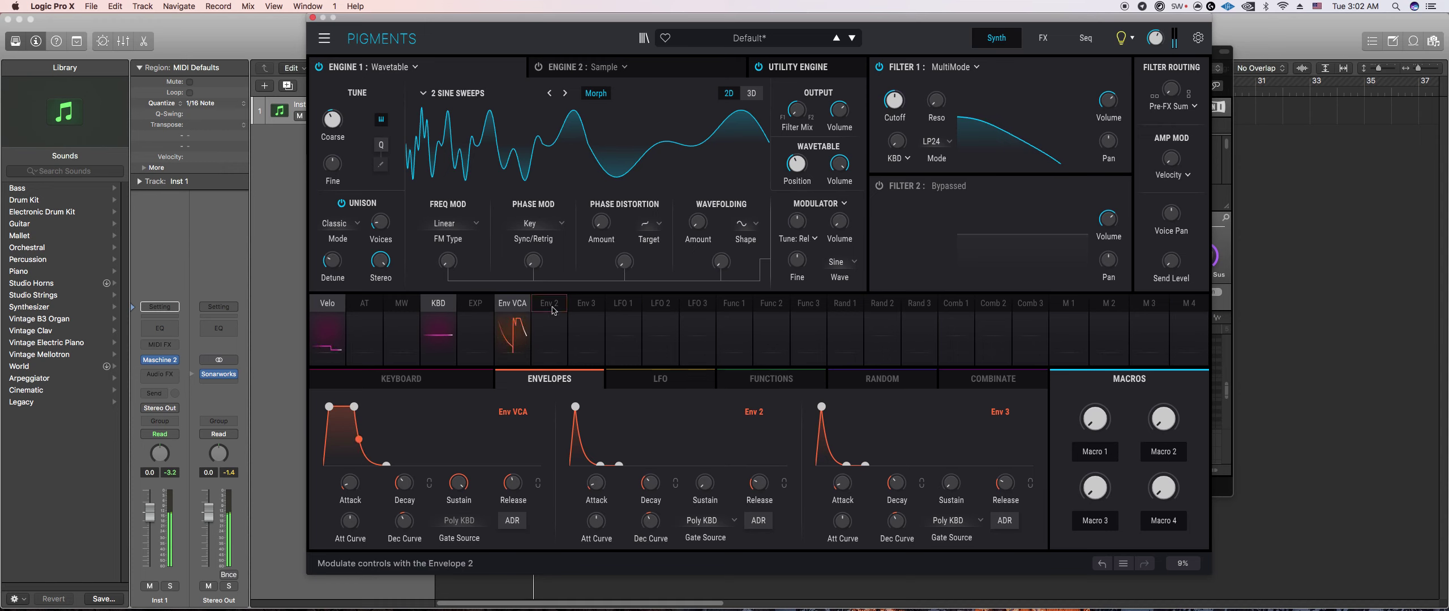
pyautogui.click(549, 328)
pyautogui.moveTo(889, 89); pyautogui.dragTo(903, 117)
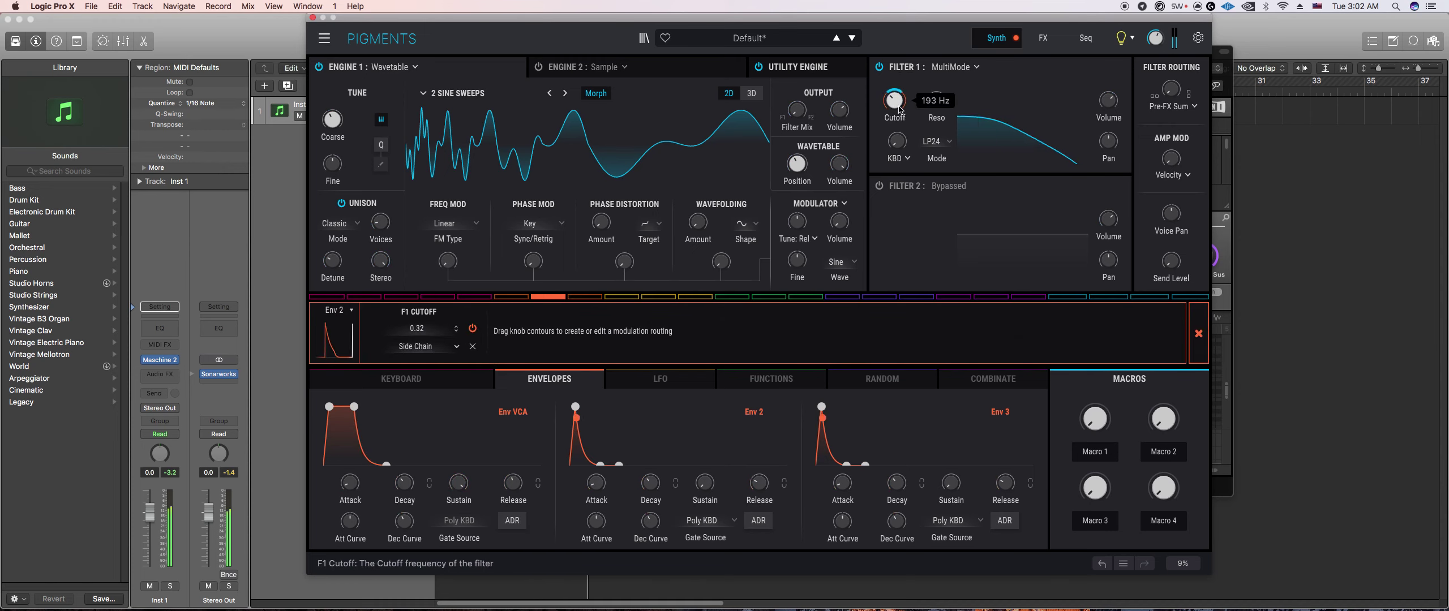
# Step: Raise Env 2's modulation of Filter 1's cutoff to 0.38 and the filter's resonance to about 0.396
pyautogui.moveTo(899, 109); pyautogui.dragTo(933, 106)
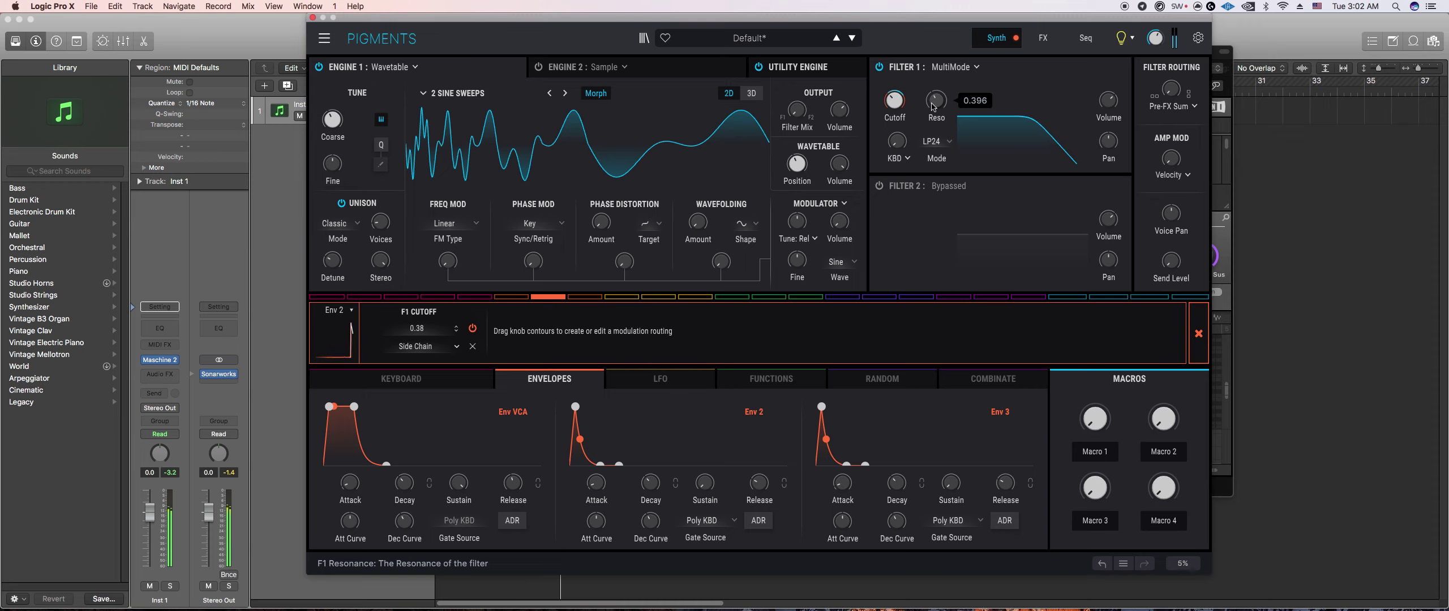
# Step: Switch to Maschine 2 and delete the extra low note near beat 2.2 in the fifth sound's pattern
pyautogui.click(1226, 268)
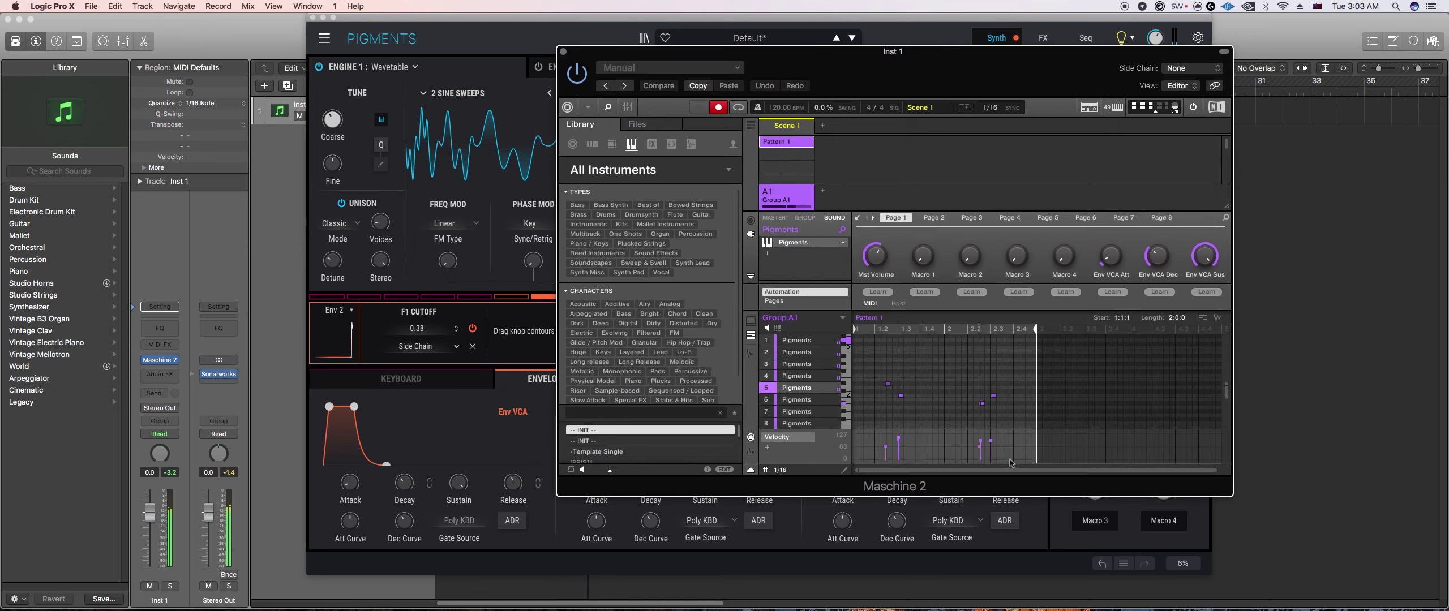
pyautogui.rightClick(982, 408)
pyautogui.rightClick(982, 404)
# Step: Open the sixth sound's Pigments plug-in and load the Didgeridoo wavetable in Engine 1
pyautogui.click(819, 401)
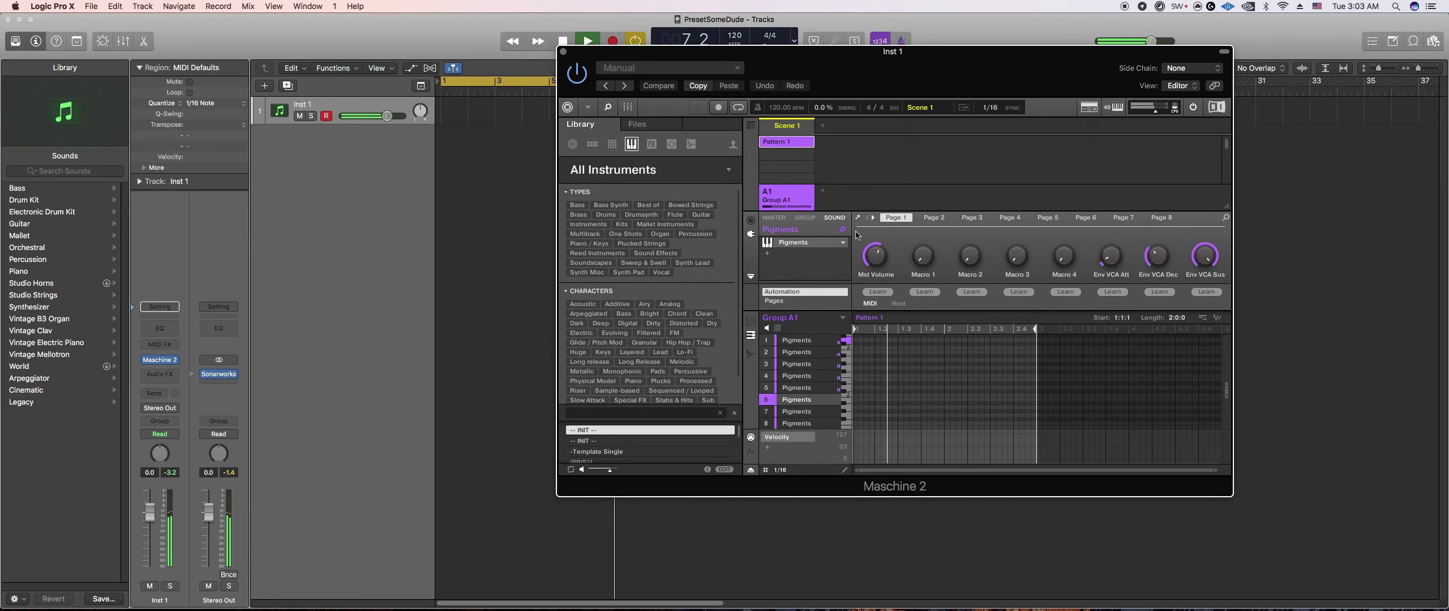
pyautogui.doubleClick(820, 242)
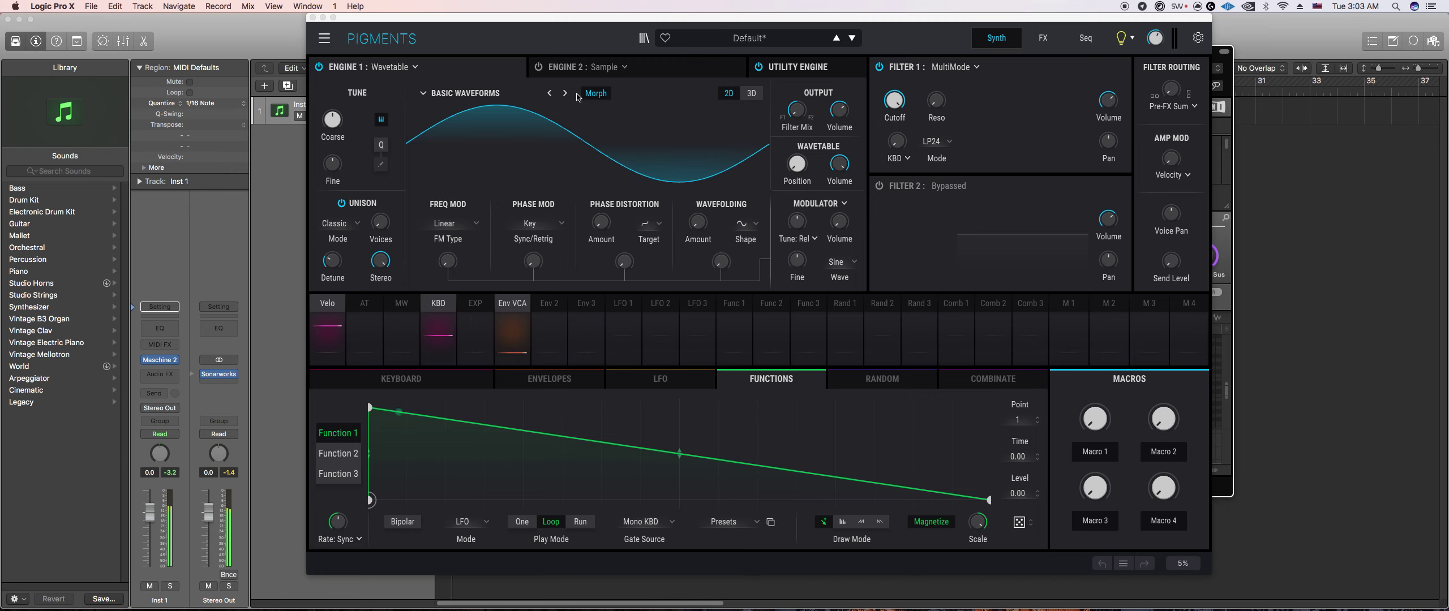
pyautogui.click(496, 92)
pyautogui.click(492, 139)
pyautogui.click(597, 136)
pyautogui.click(759, 95)
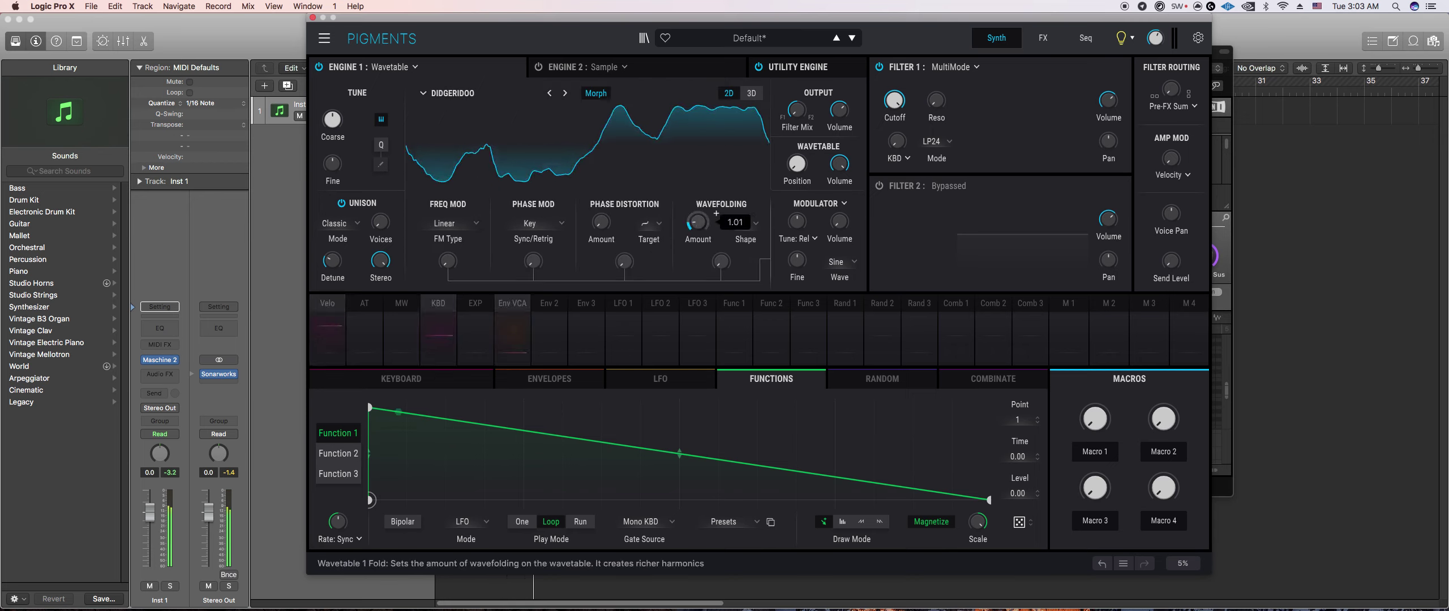
# Step: Lower Engine 1's coarse tuning, set its unison voices to 2, and adjust Filter 1's cutoff and resonance
pyautogui.moveTo(333, 119); pyautogui.dragTo(333, 152)
pyautogui.moveTo(937, 100)
pyautogui.mouseDown()
pyautogui.moveTo(951, 92)
pyautogui.moveTo(938, 107)
pyautogui.mouseUp()
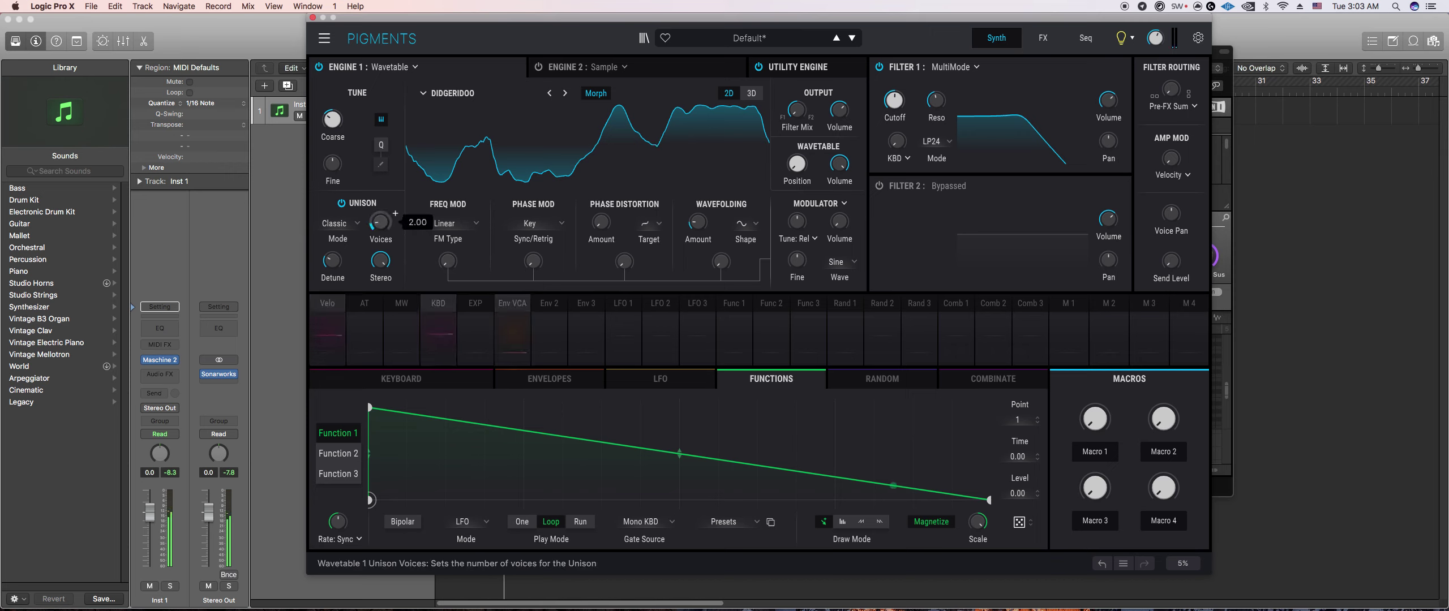
# Step: Lengthen Env VCA's release to slightly more than 430 ms and close its modulation routing view
pyautogui.click(512, 328)
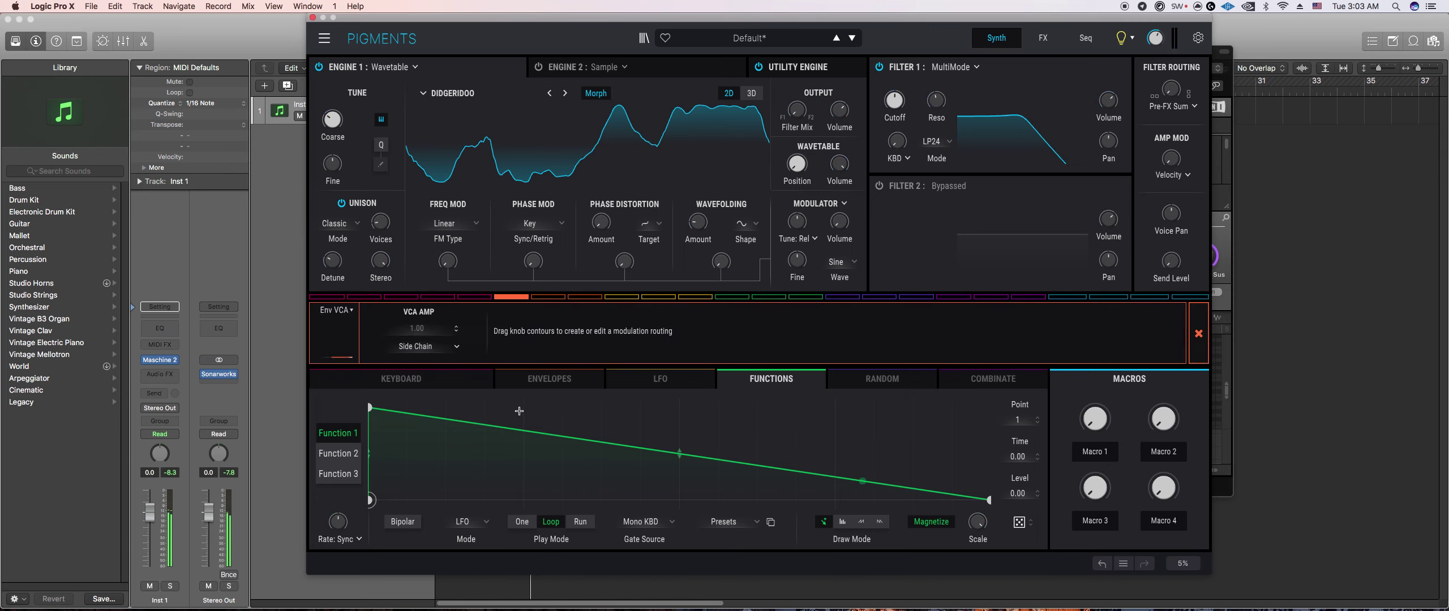
pyautogui.click(535, 379)
pyautogui.moveTo(514, 488); pyautogui.dragTo(516, 484)
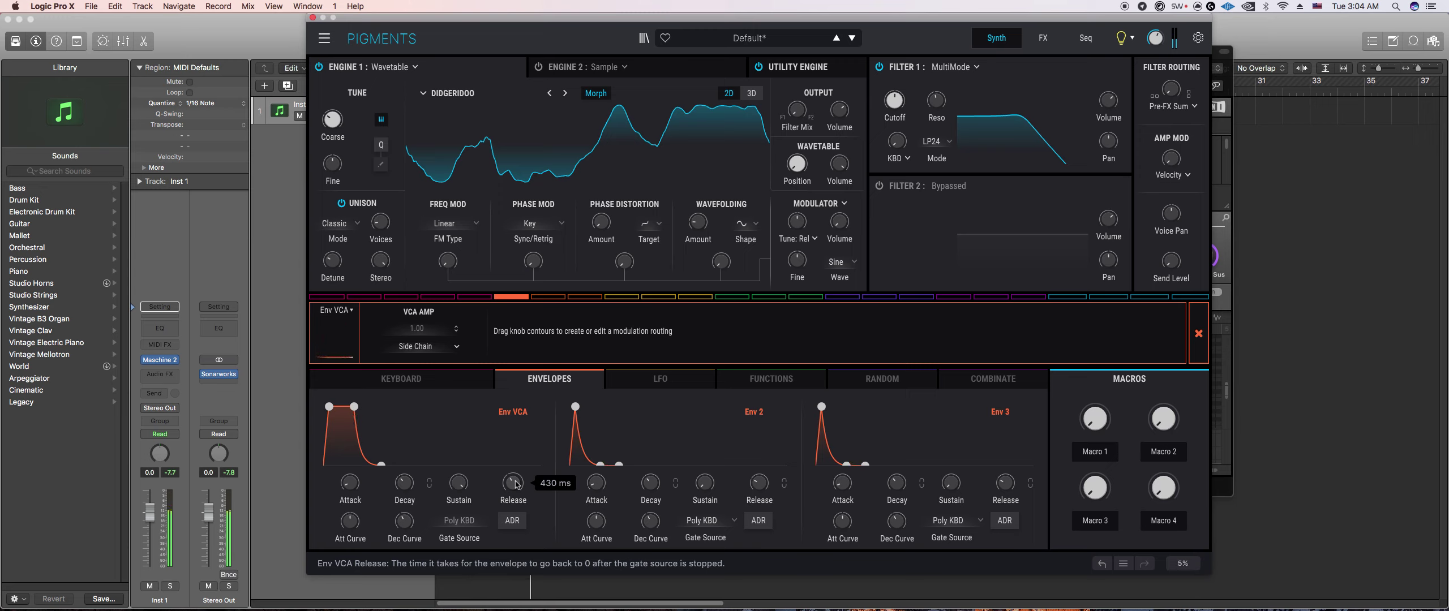
pyautogui.scroll(3, 513, 483)
pyautogui.scroll(2, 516, 488)
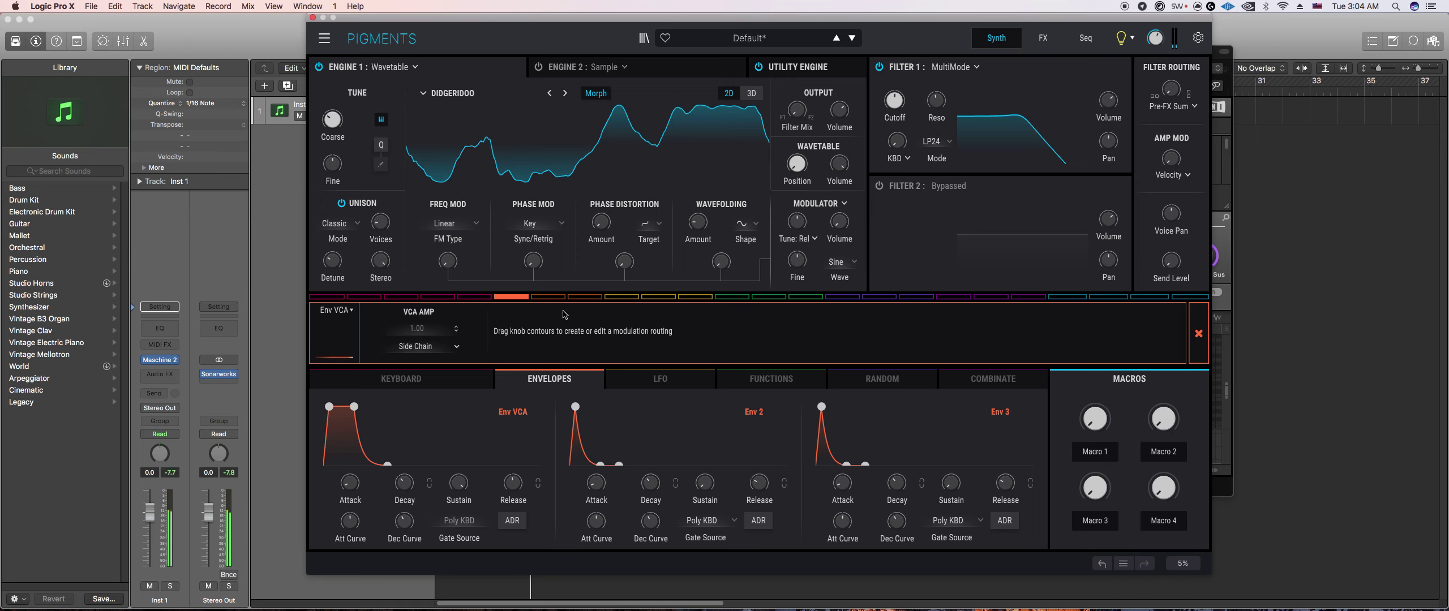
pyautogui.click(1199, 334)
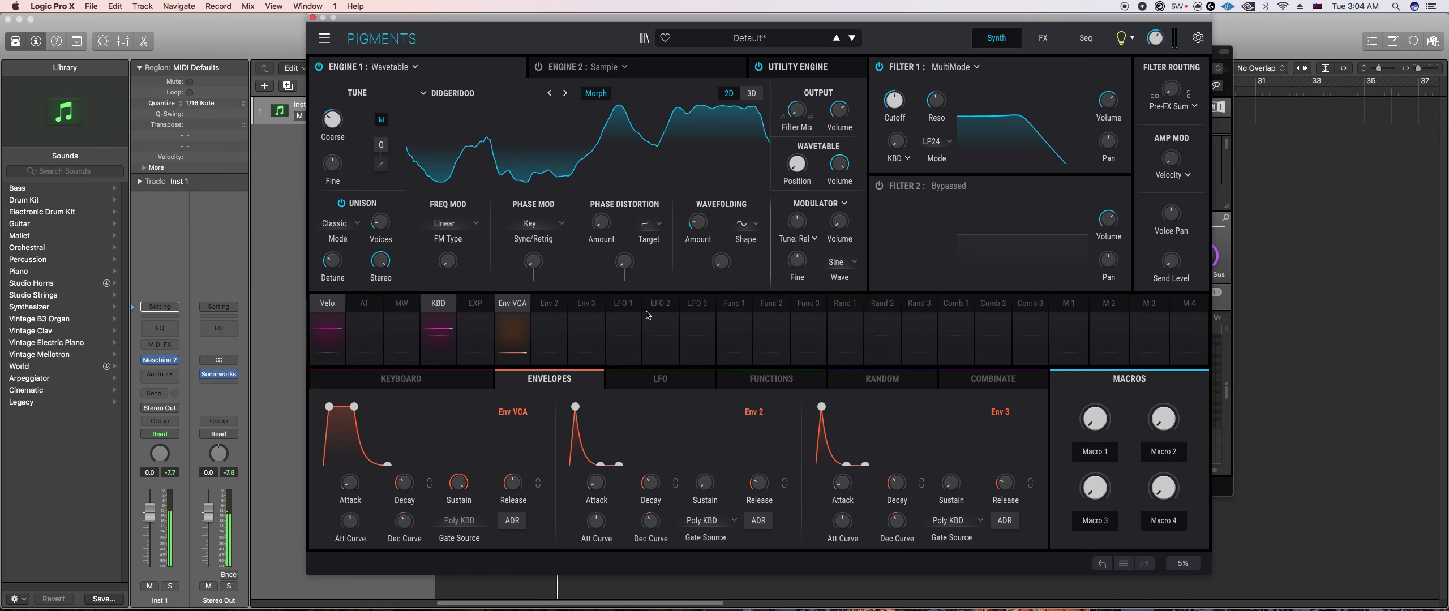
# Step: Modulate Filter 1's cutoff with Env 2 at 0.11 and lengthen Env 2's attack
pyautogui.moveTo(897, 88); pyautogui.dragTo(897, 77)
pyautogui.moveTo(595, 482); pyautogui.dragTo(595, 468)
pyautogui.moveTo(596, 521); pyautogui.dragTo(596, 515)
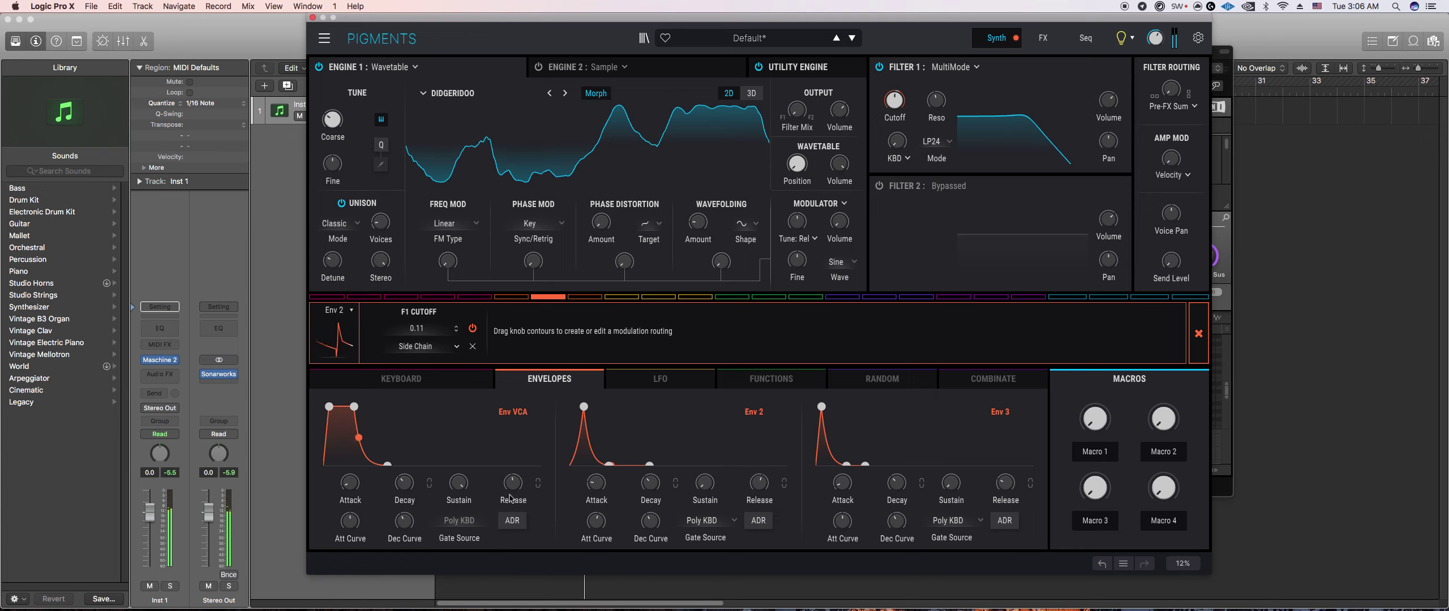
# Step: Lengthen Env 2's decay and Env VCA's release further for the Didgeridoo sound
pyautogui.moveTo(650, 485); pyautogui.dragTo(650, 481)
pyautogui.moveTo(512, 485); pyautogui.dragTo(512, 476)
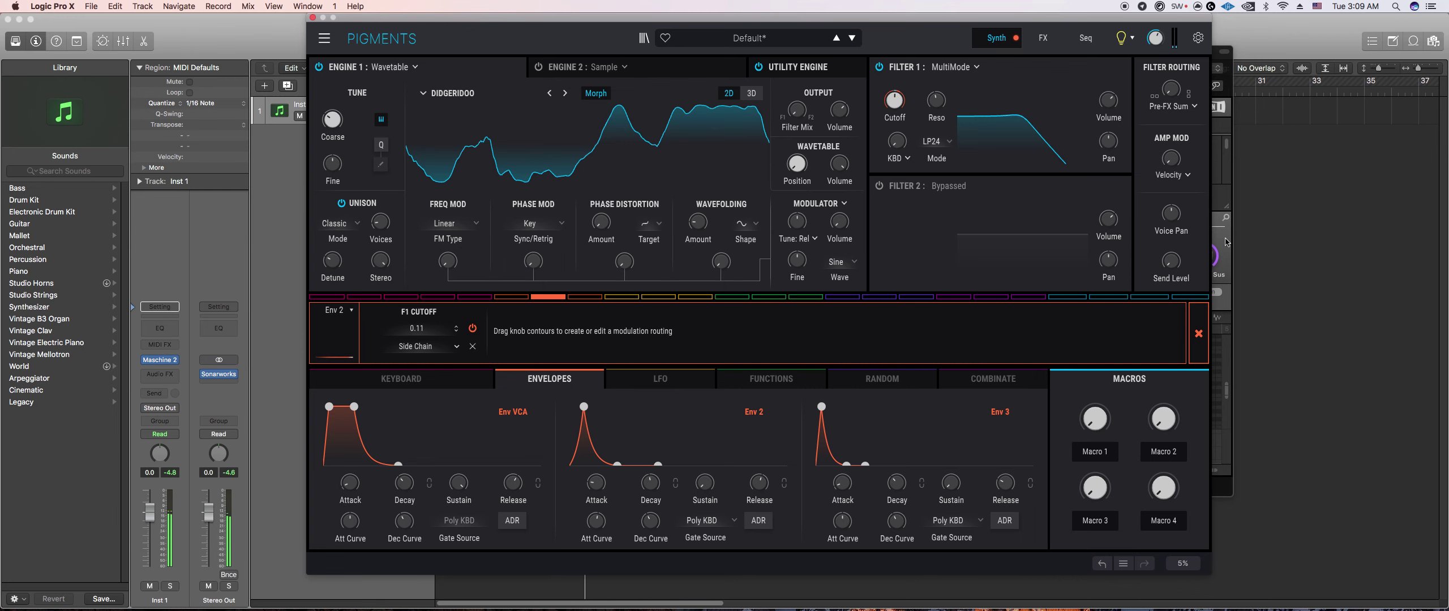
# Step: Select sound 7 in Maschine's Group A1, show its Pigments editor, and lower Engine 1's coarse tuning
pyautogui.click(1222, 195)
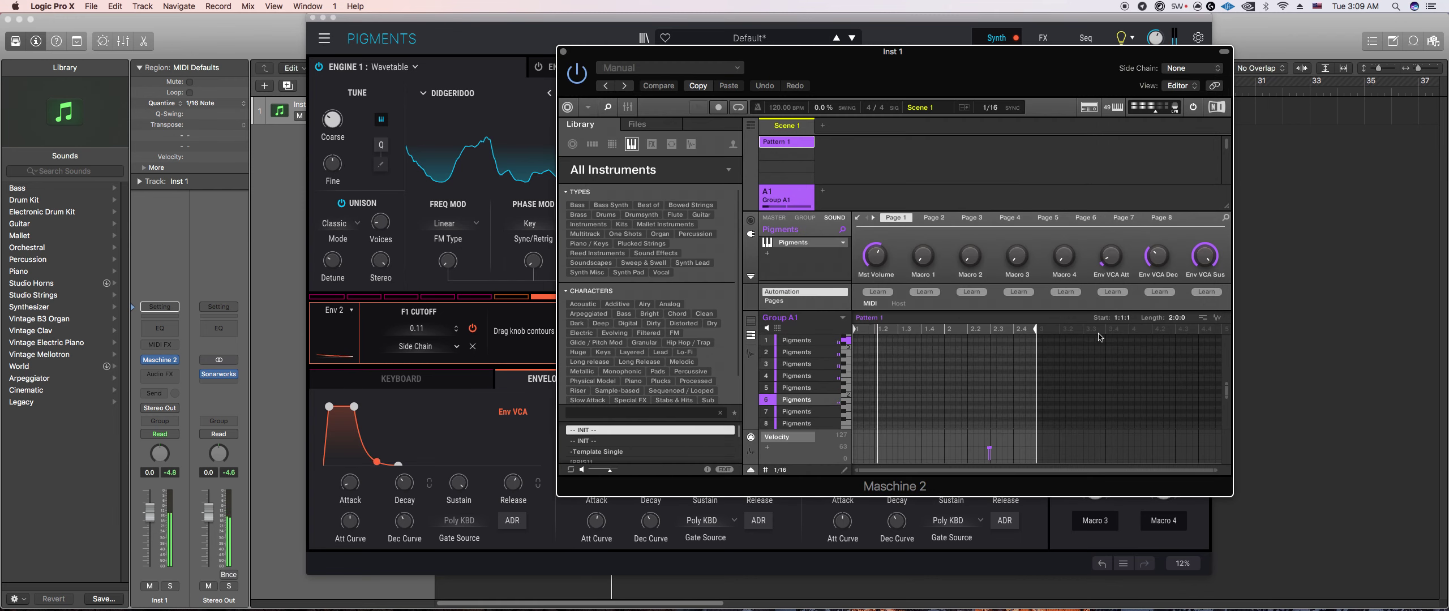
pyautogui.click(792, 417)
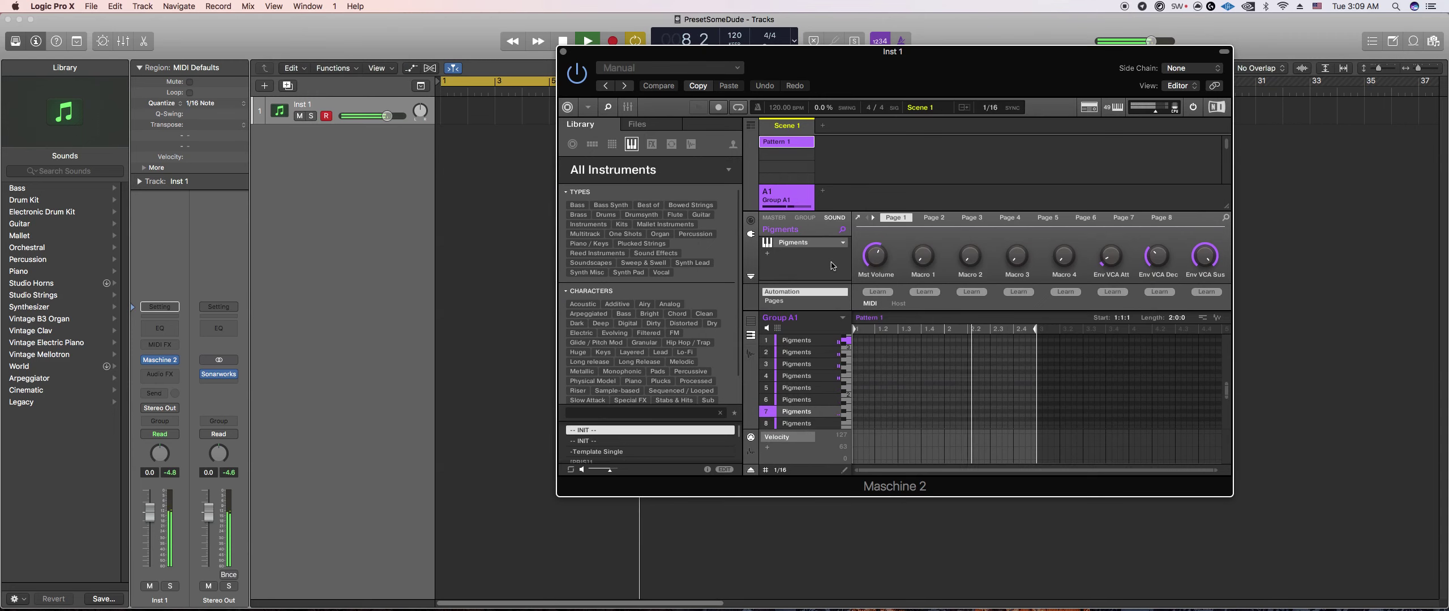
pyautogui.click(859, 220)
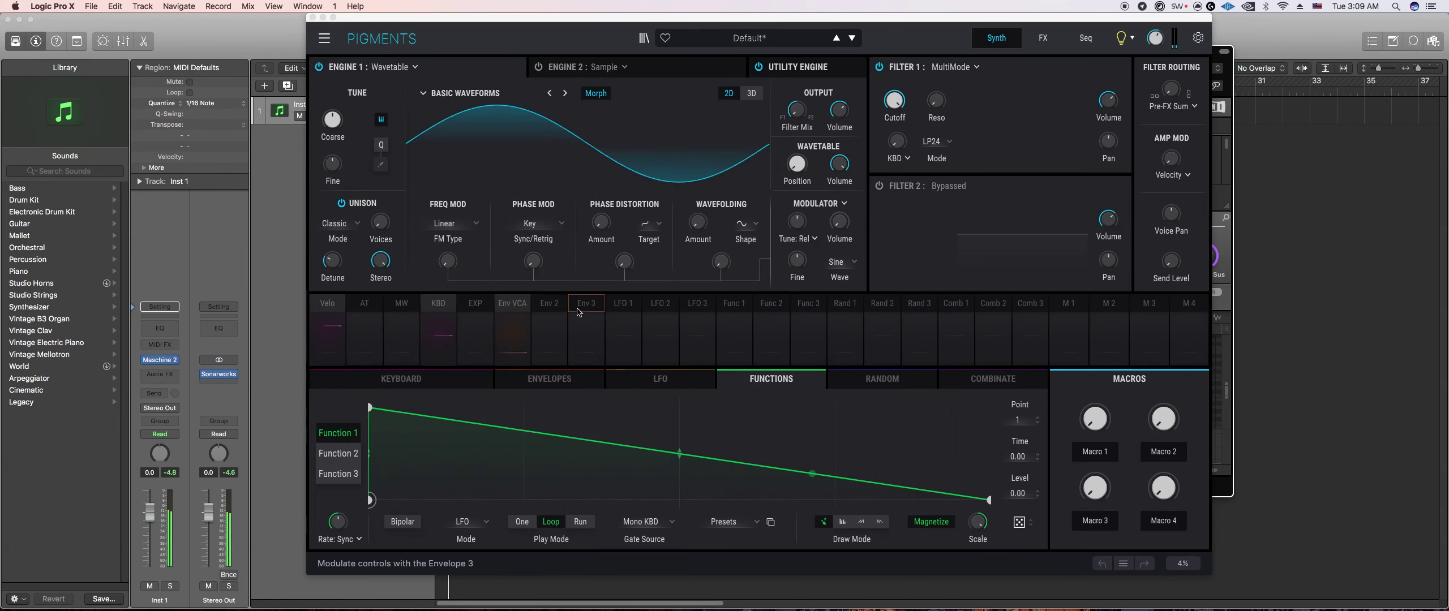
pyautogui.moveTo(330, 123)
pyautogui.moveTo(330, 123); pyautogui.dragTo(330, 148)
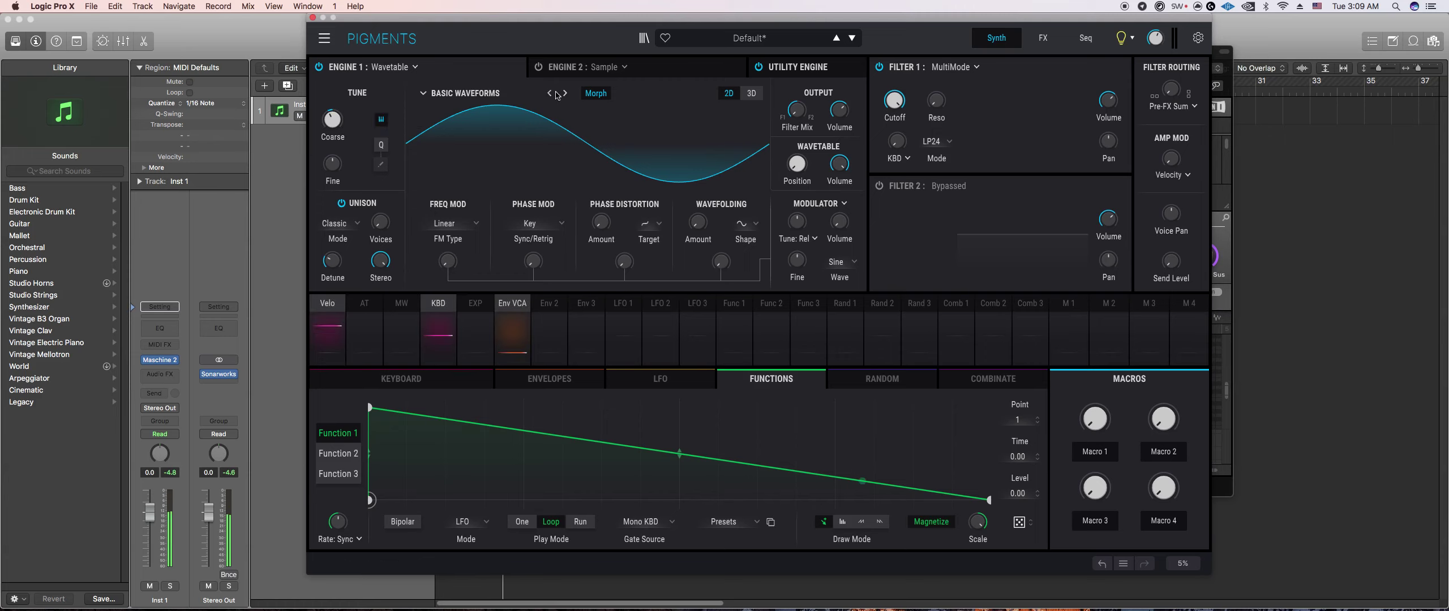
# Step: Load the Freq Mod Double wavetable from Building Waves into Engine 1 and close the wavetable browser
pyautogui.click(549, 93)
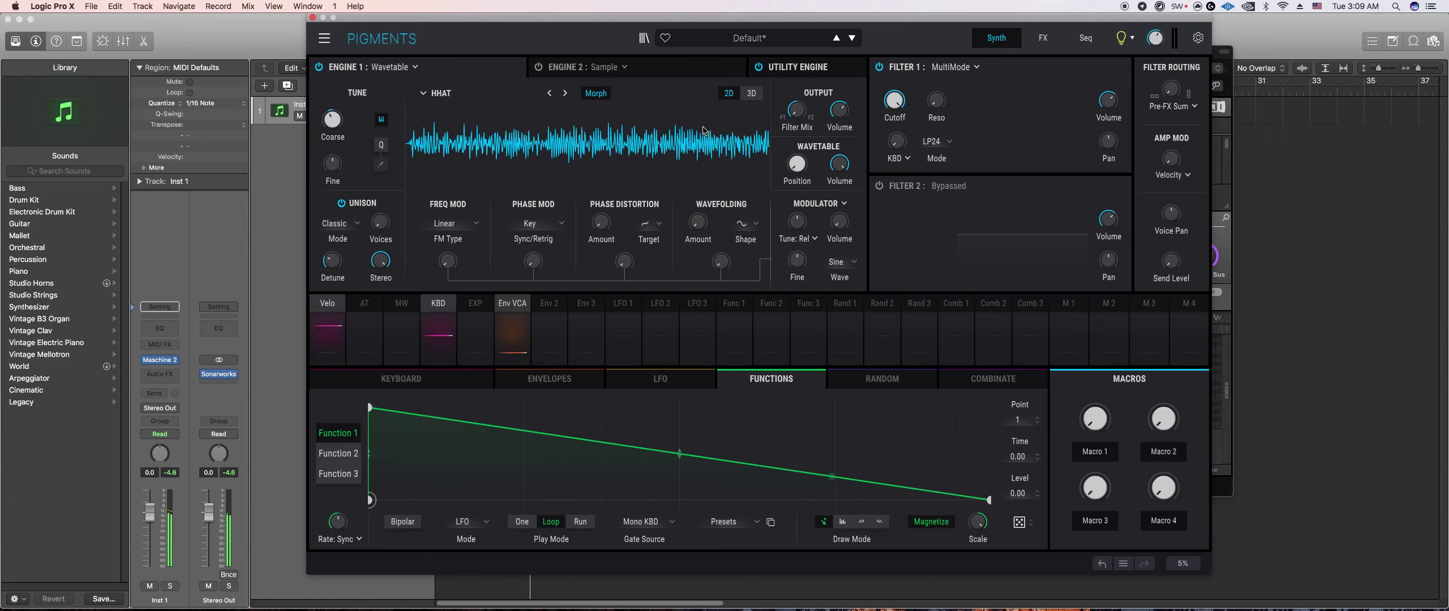
pyautogui.click(564, 94)
pyautogui.click(564, 94)
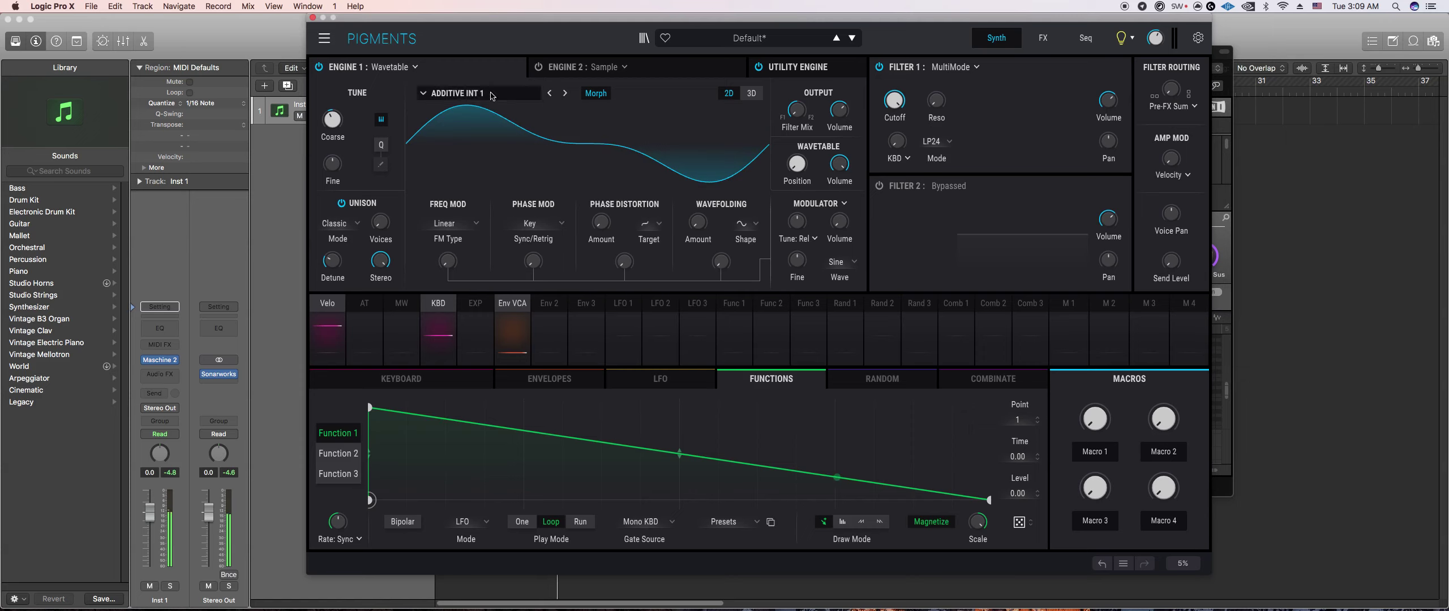
pyautogui.click(481, 94)
pyautogui.scroll(-4, 660, 224)
pyautogui.click(660, 222)
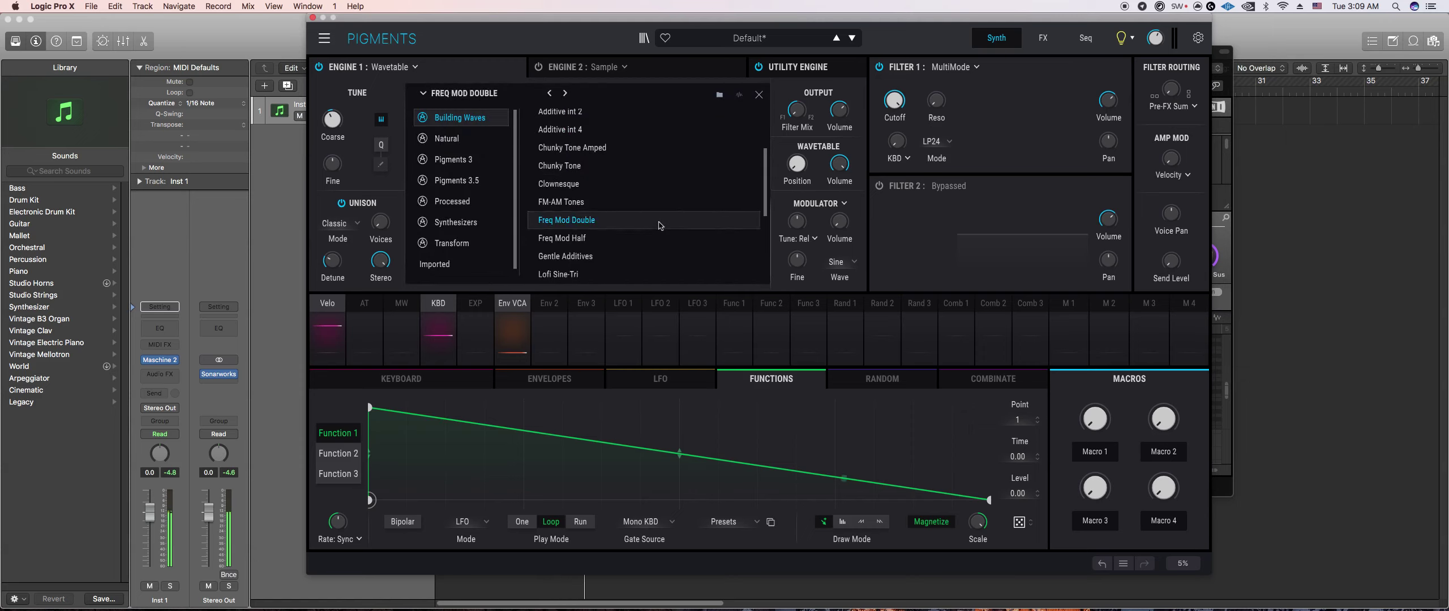
pyautogui.click(759, 95)
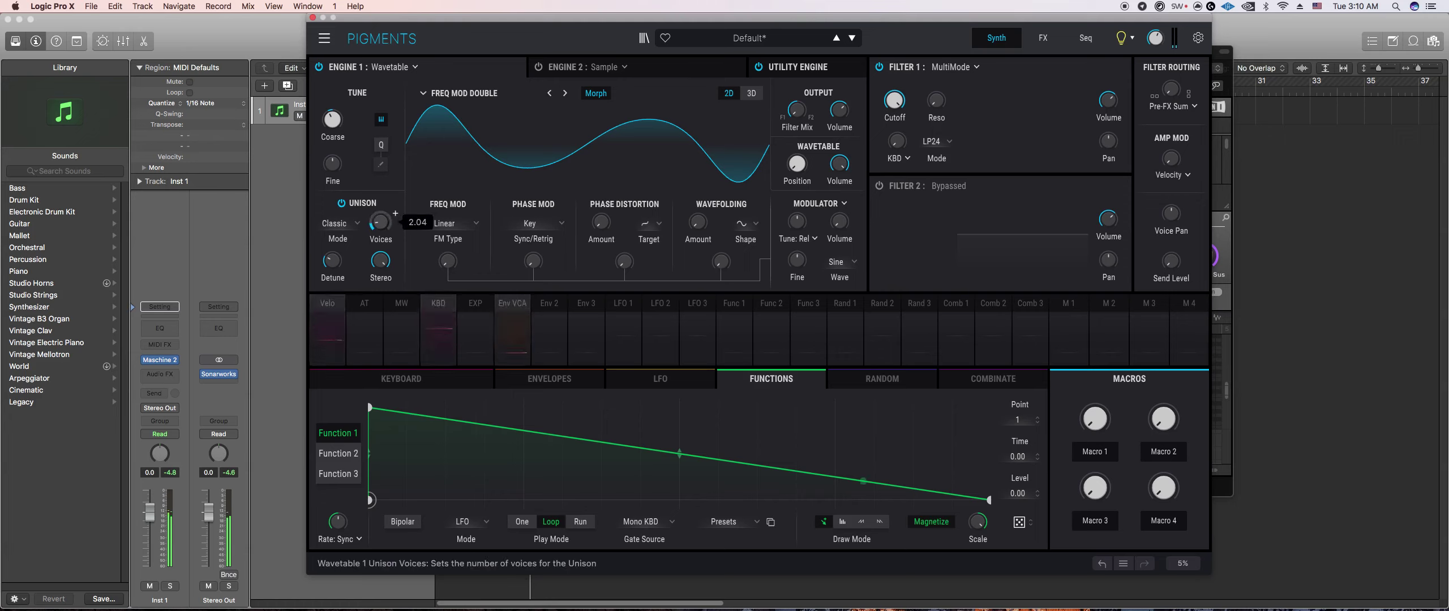
# Step: Modulate Filter 1's cutoff with Env 2 at 0.30 and lengthen Env 2's attack
pyautogui.click(559, 389)
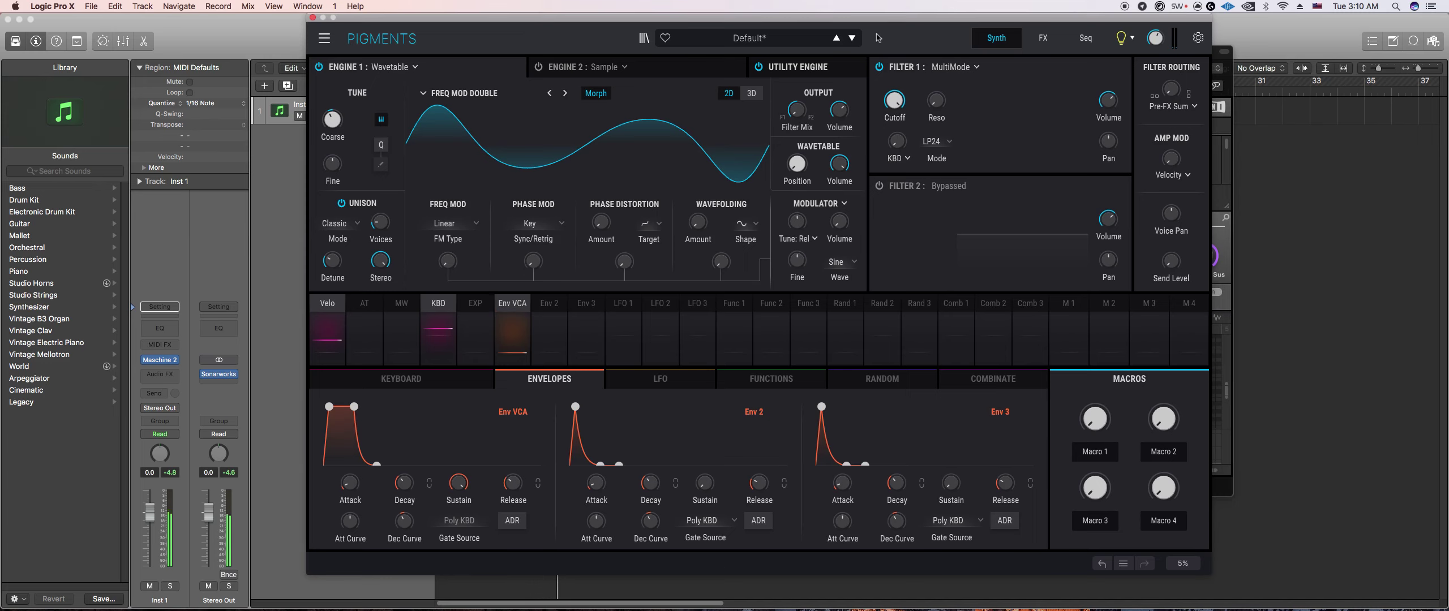
pyautogui.click(549, 306)
pyautogui.moveTo(894, 103); pyautogui.dragTo(895, 94)
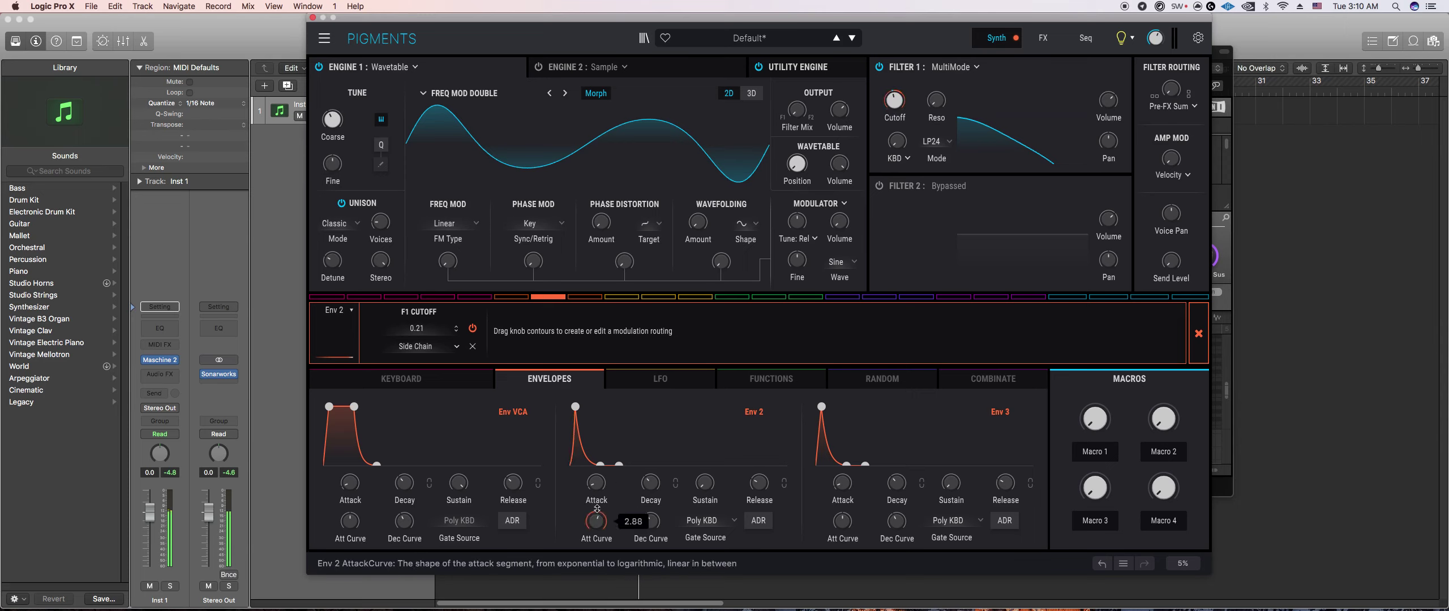
pyautogui.moveTo(595, 498); pyautogui.dragTo(594, 487)
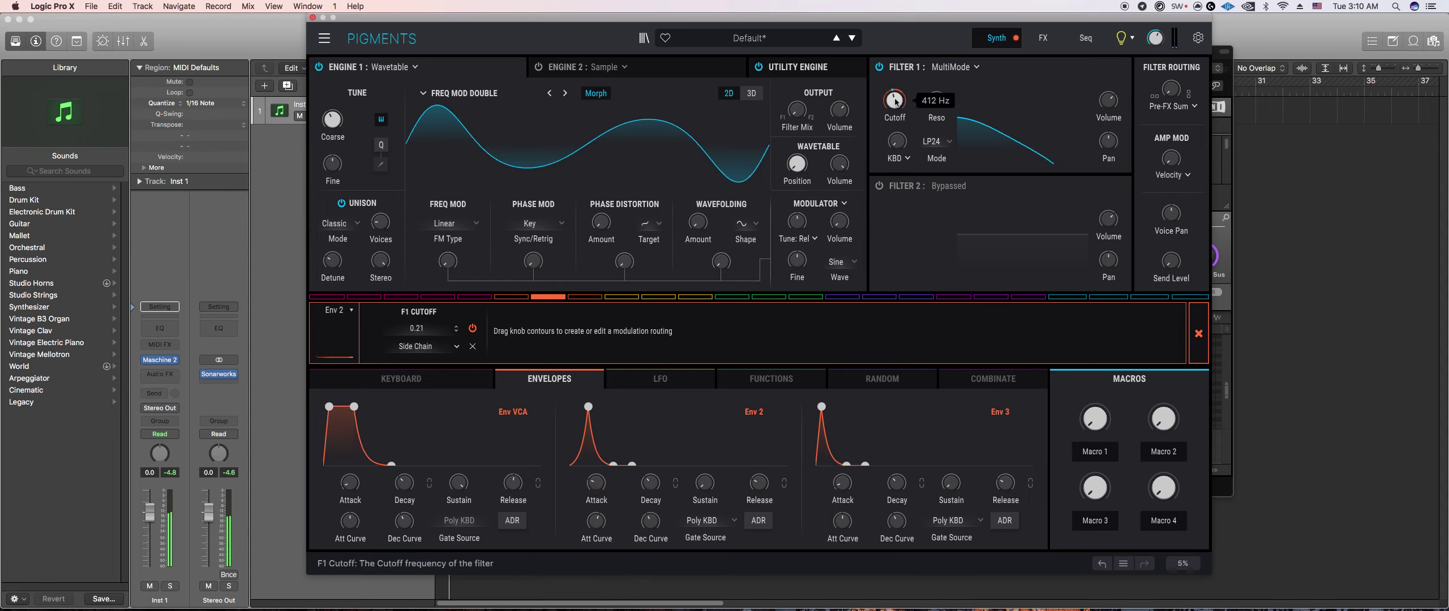
pyautogui.moveTo(895, 93); pyautogui.dragTo(895, 88)
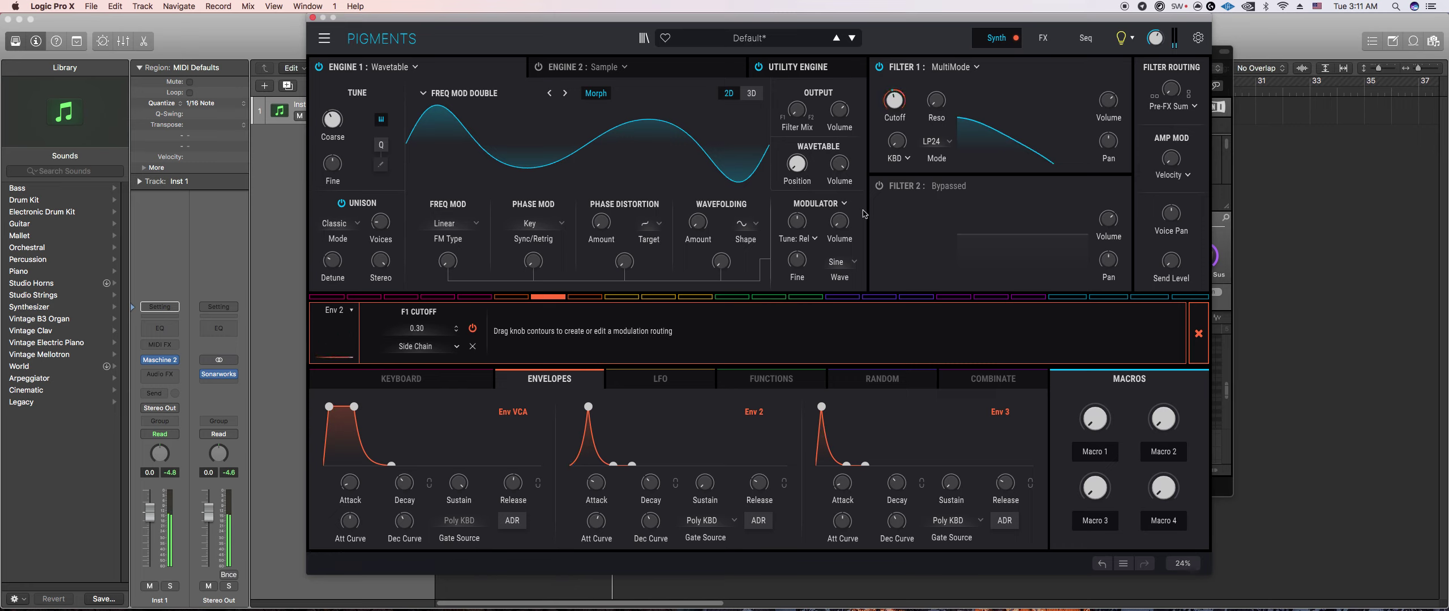
# Step: Raise Engine 1's wavetable position and slightly lengthen Env VCA's release
pyautogui.moveTo(799, 168); pyautogui.dragTo(799, 145)
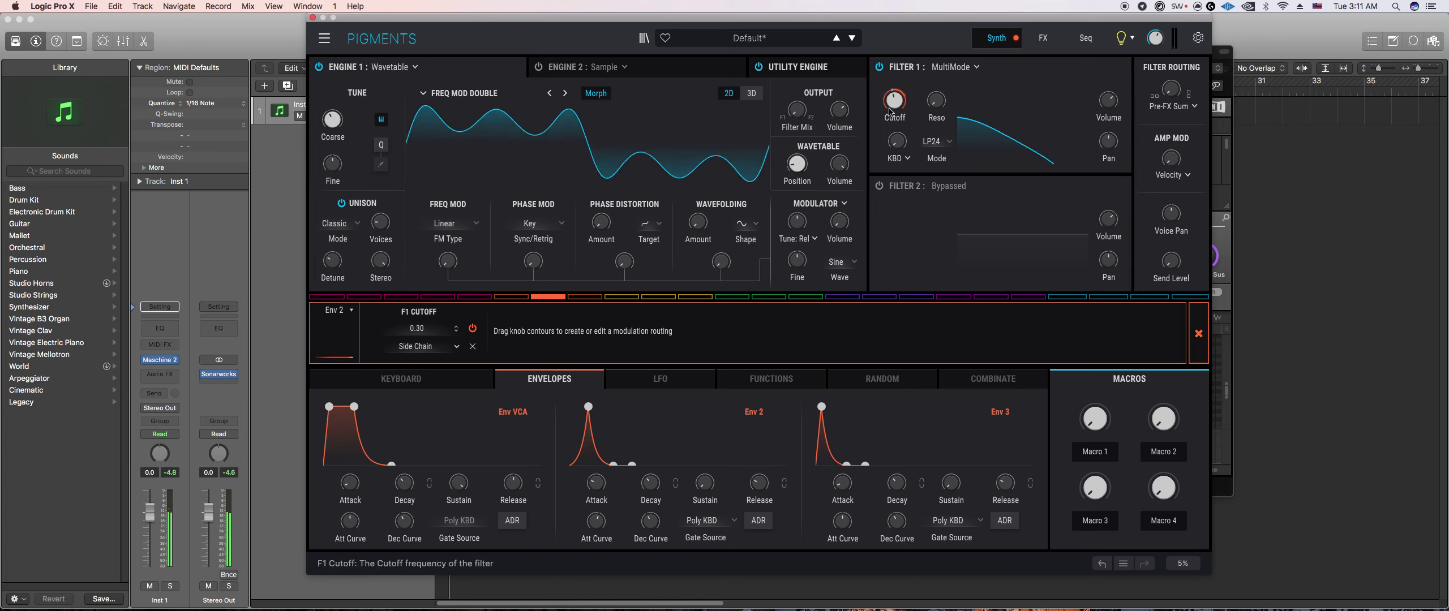
pyautogui.moveTo(513, 490); pyautogui.dragTo(516, 486)
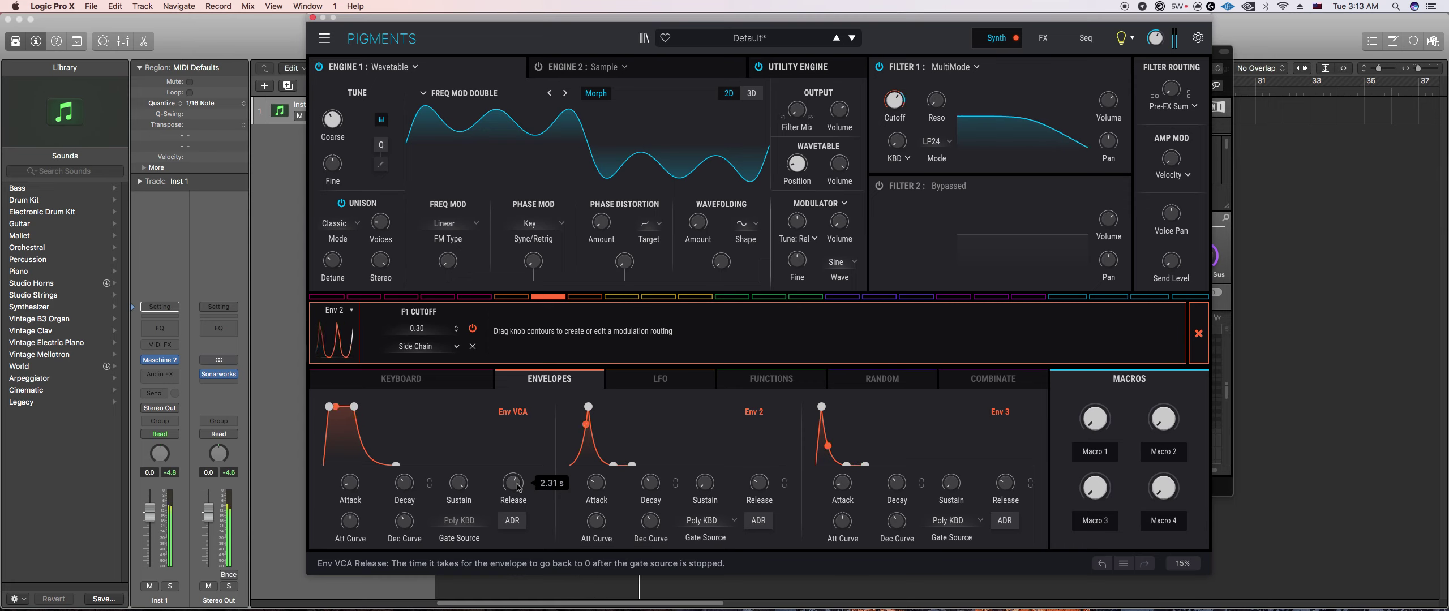
# Step: Return to Maschine and copy the first four notes of sound 7's pattern to its end
pyautogui.click(1225, 279)
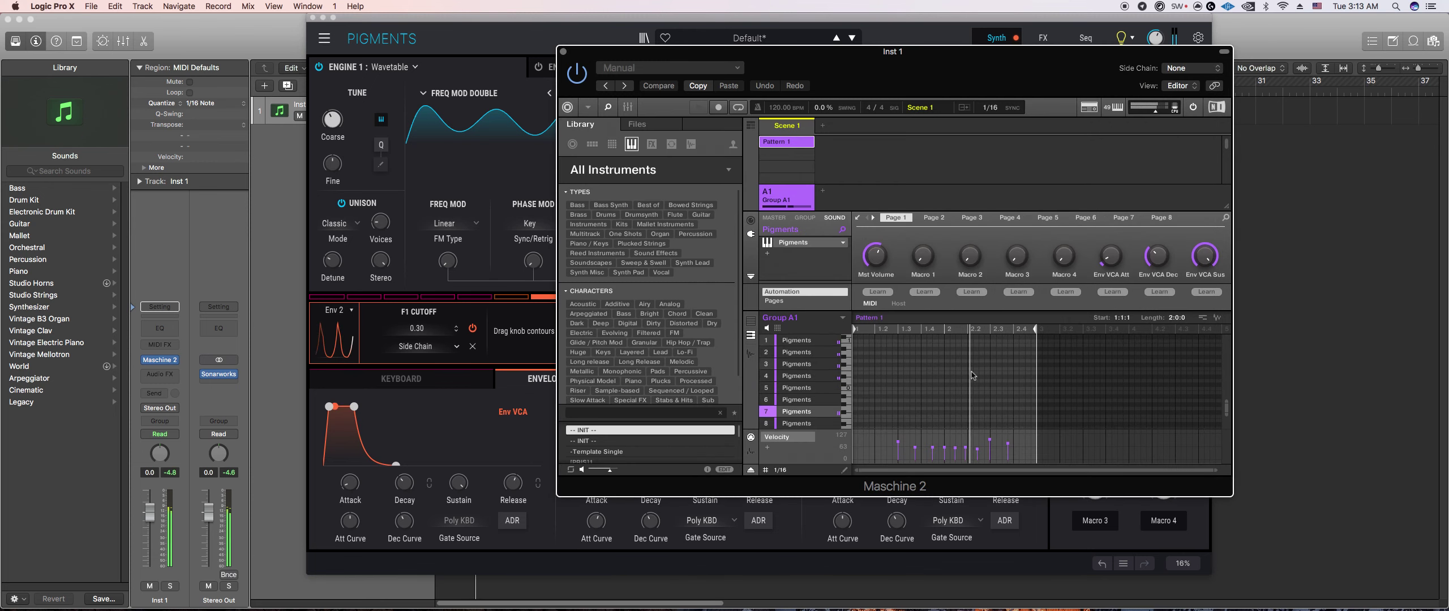
pyautogui.scroll(10, 972, 366)
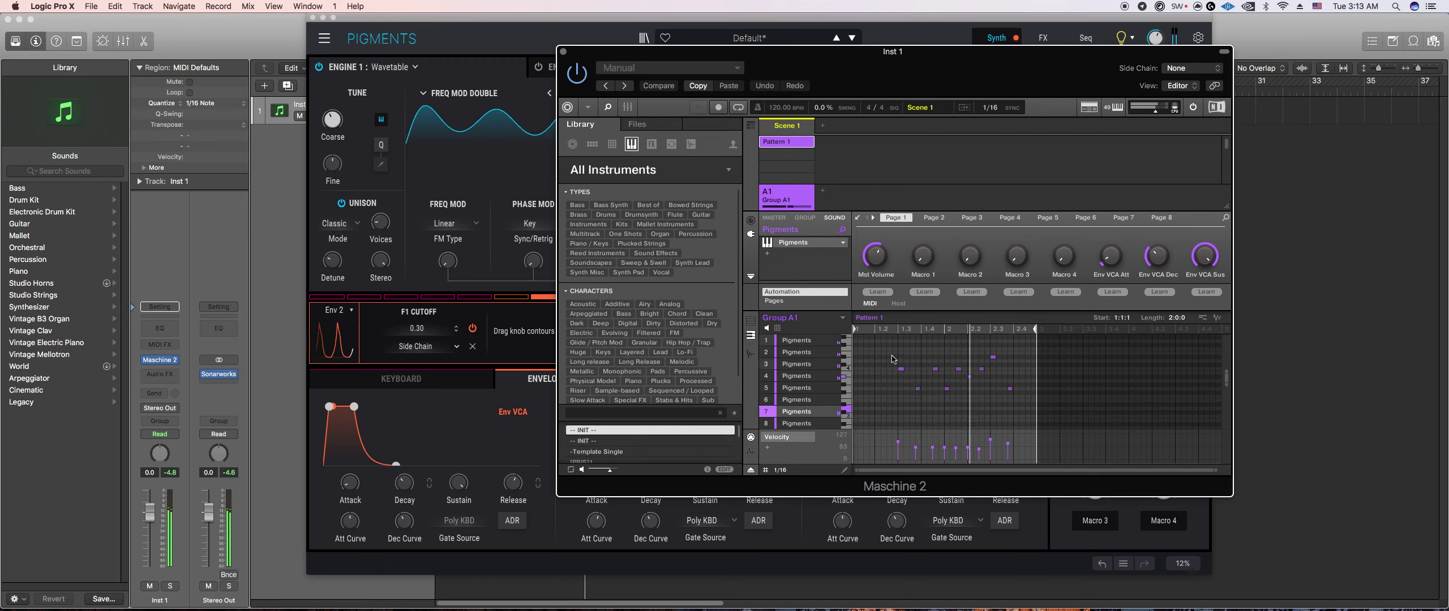
pyautogui.moveTo(892, 349); pyautogui.dragTo(949, 411)
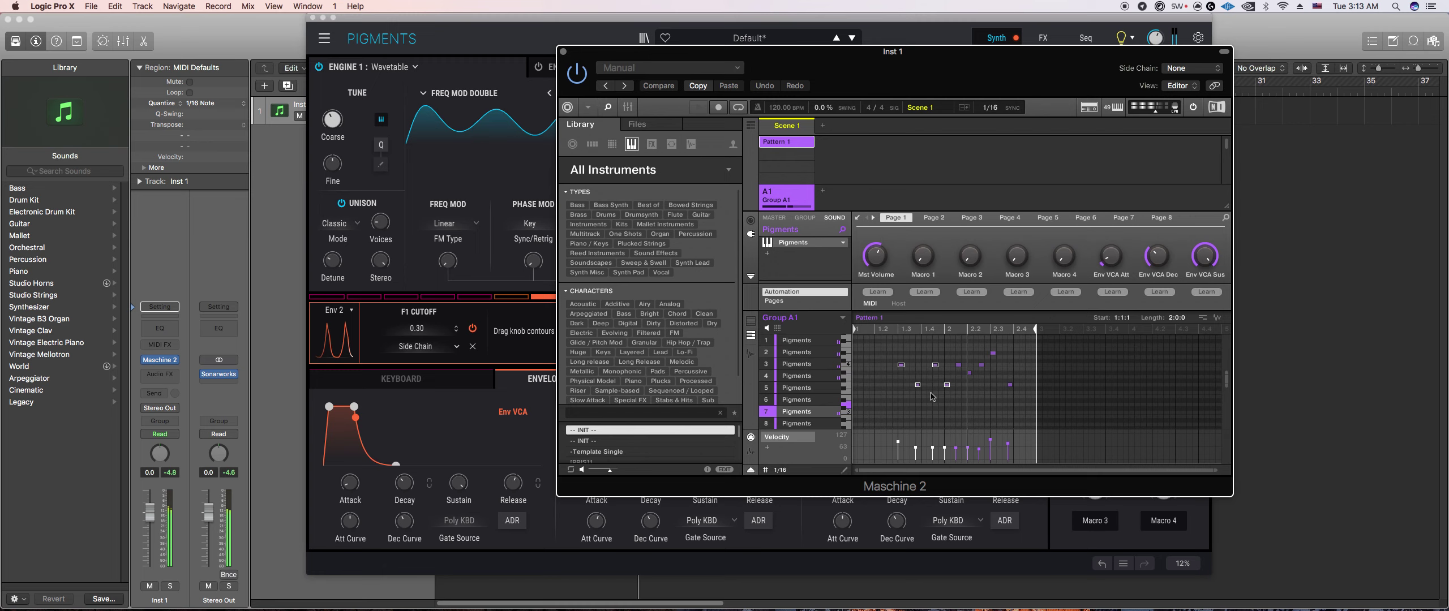
pyautogui.moveTo(901, 366); pyautogui.dragTo(1017, 366)
pyautogui.scroll(1, 1024, 365)
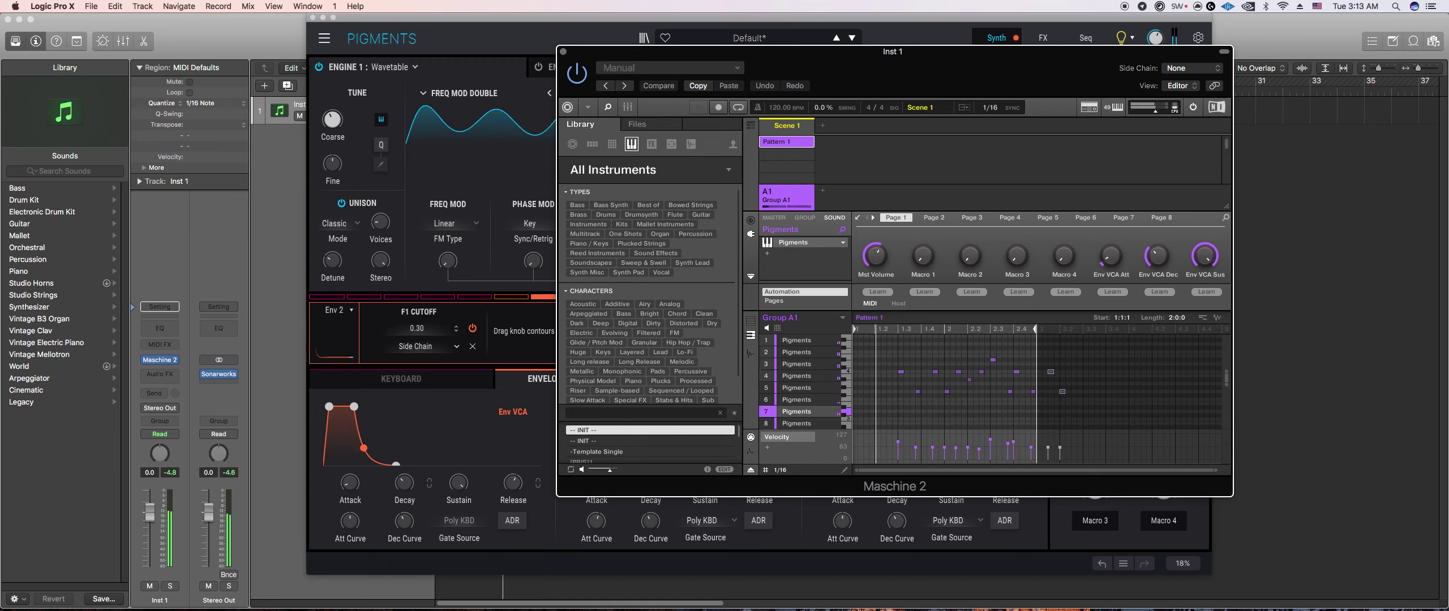
# Step: Move the copied notes that run past the pattern's end to its start, then delete the copies
pyautogui.moveTo(1010, 358); pyautogui.dragTo(858, 392)
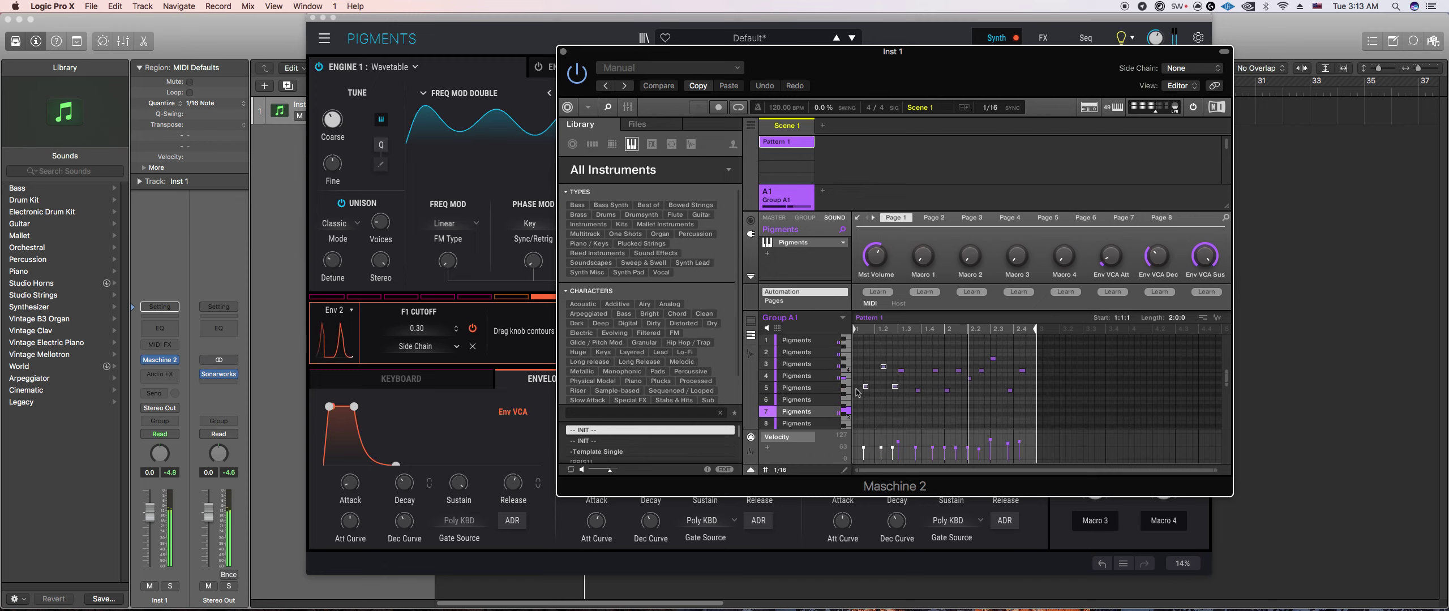
pyautogui.moveTo(858, 391); pyautogui.dragTo(854, 395)
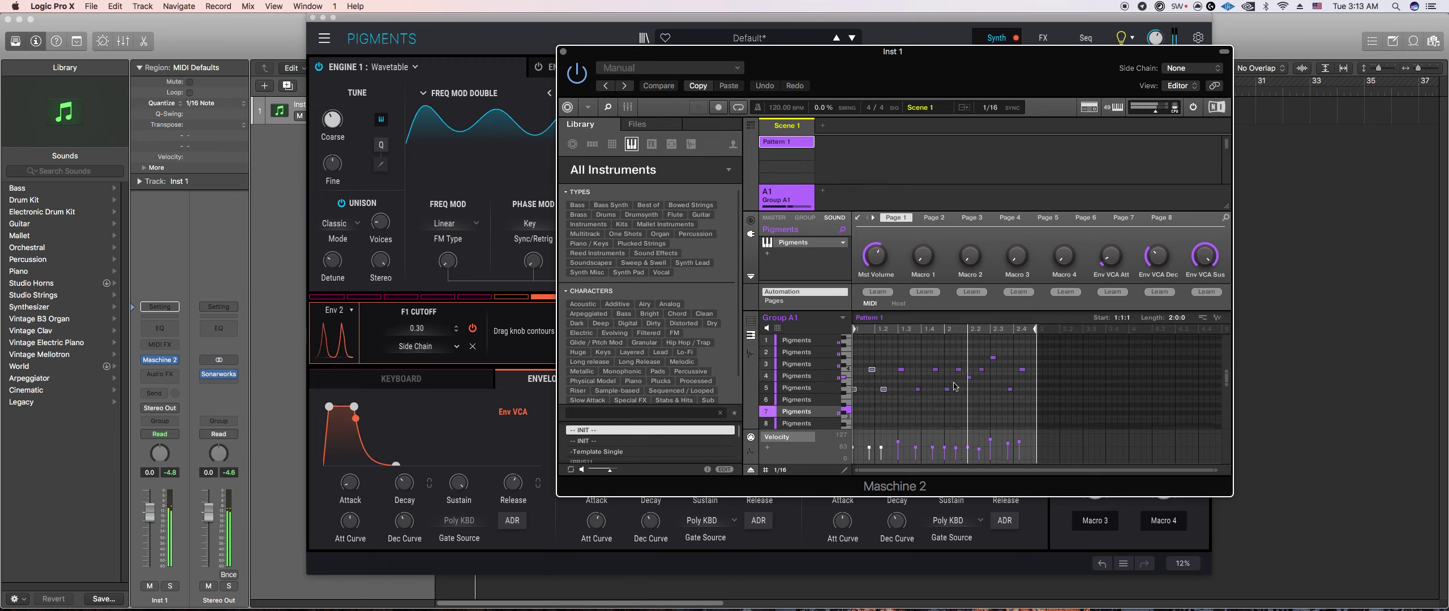
pyautogui.press('Delete')
pyautogui.press('Delete')
# Step: Shift all of sound 7's remaining notes to the pattern's start and delete them
pyautogui.moveTo(1051, 414); pyautogui.dragTo(874, 336)
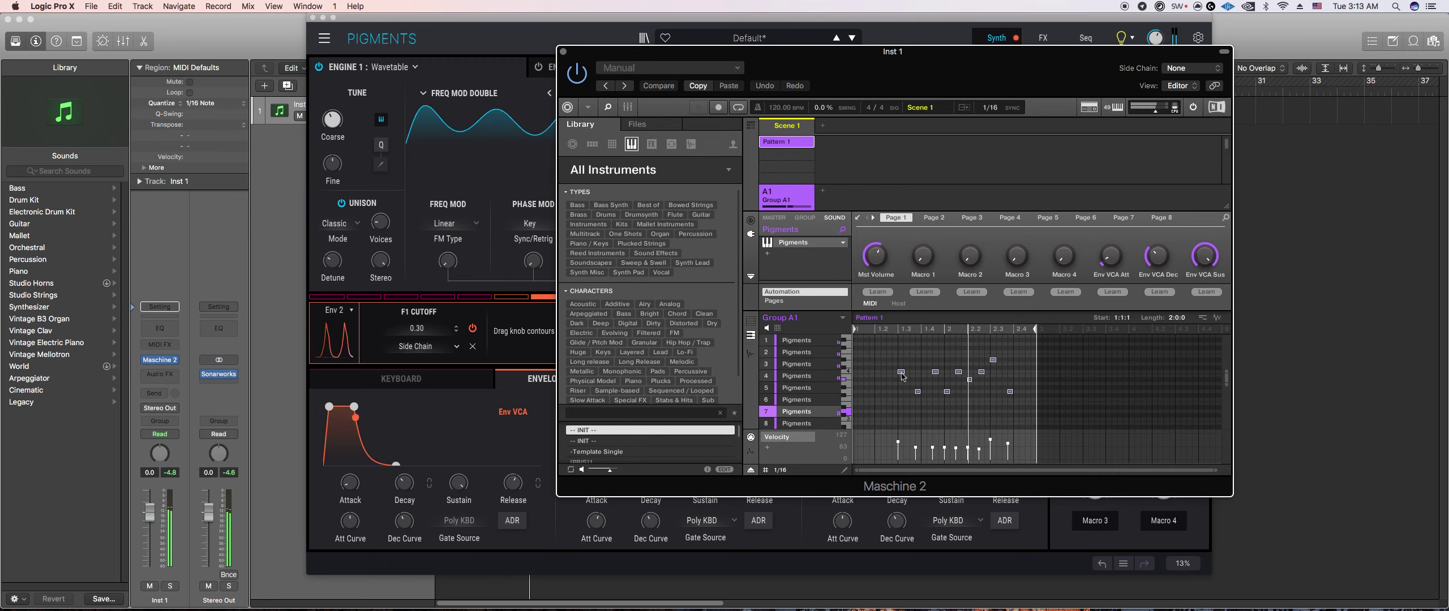
pyautogui.moveTo(902, 376); pyautogui.dragTo(861, 385)
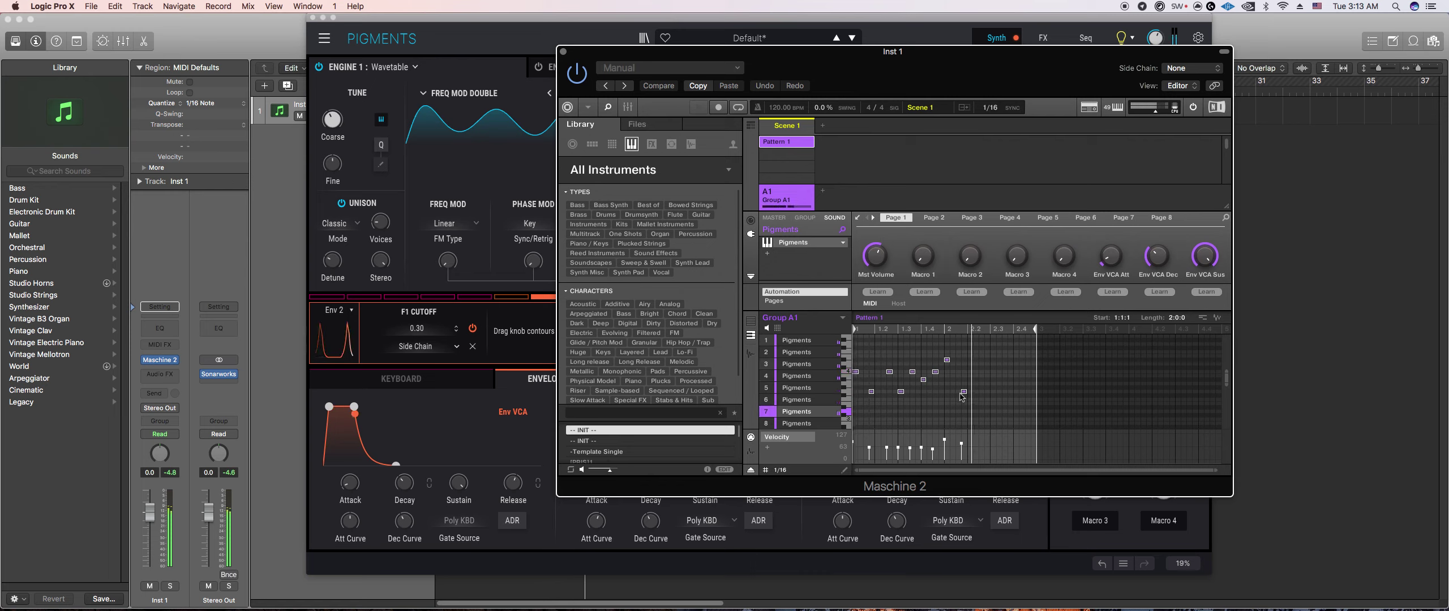
pyautogui.press('Delete')
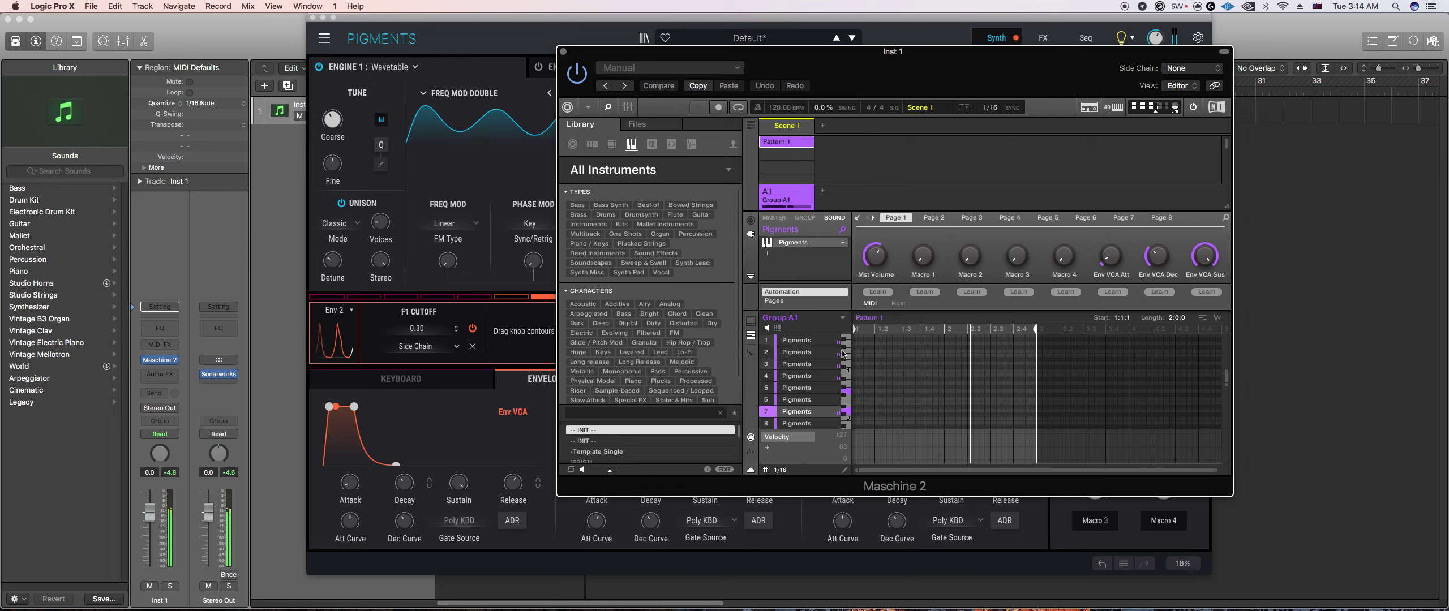
# Step: Record a new take for sound 7 and delete the stray notes at the pattern's end and start
pyautogui.press('r')
pyautogui.moveTo(992, 339); pyautogui.dragTo(1046, 412)
pyautogui.press('Delete')
pyautogui.moveTo(891, 406); pyautogui.dragTo(847, 385)
pyautogui.press('Delete')
# Step: Select all of sound 7's remaining notes and place a copy of them one bar later
pyautogui.moveTo(880, 338); pyautogui.dragTo(1022, 429)
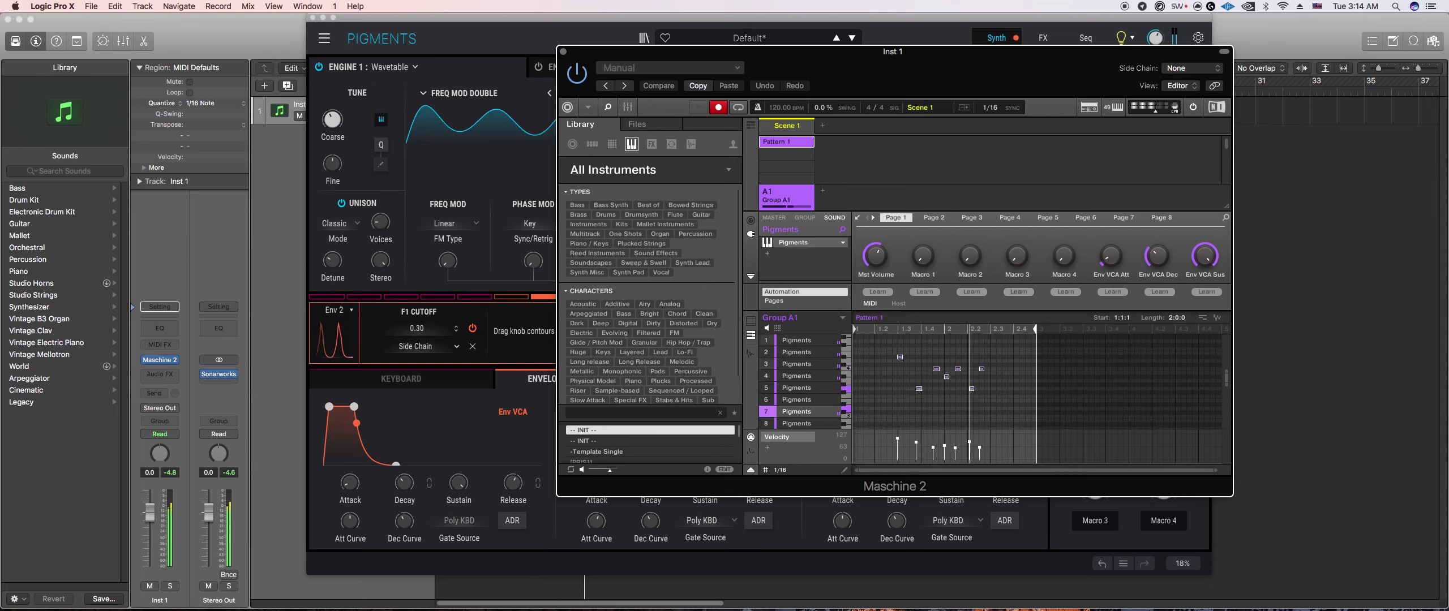
pyautogui.moveTo(901, 357); pyautogui.dragTo(998, 359)
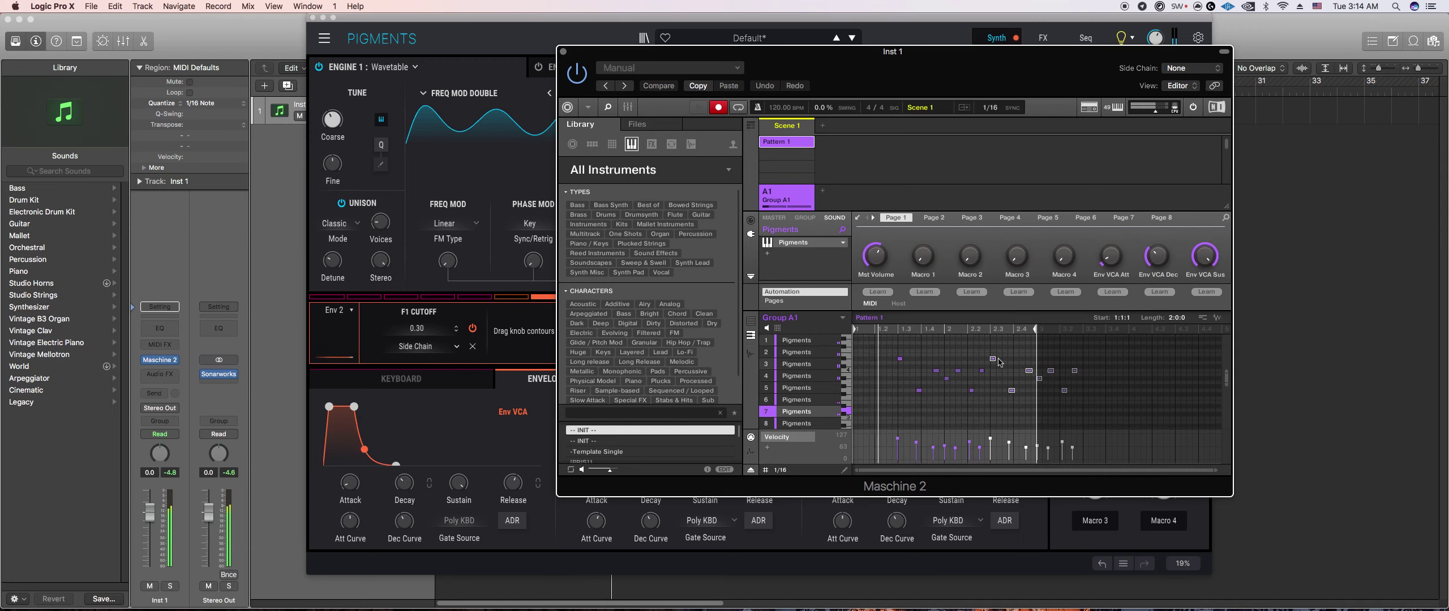
pyautogui.click(1098, 411)
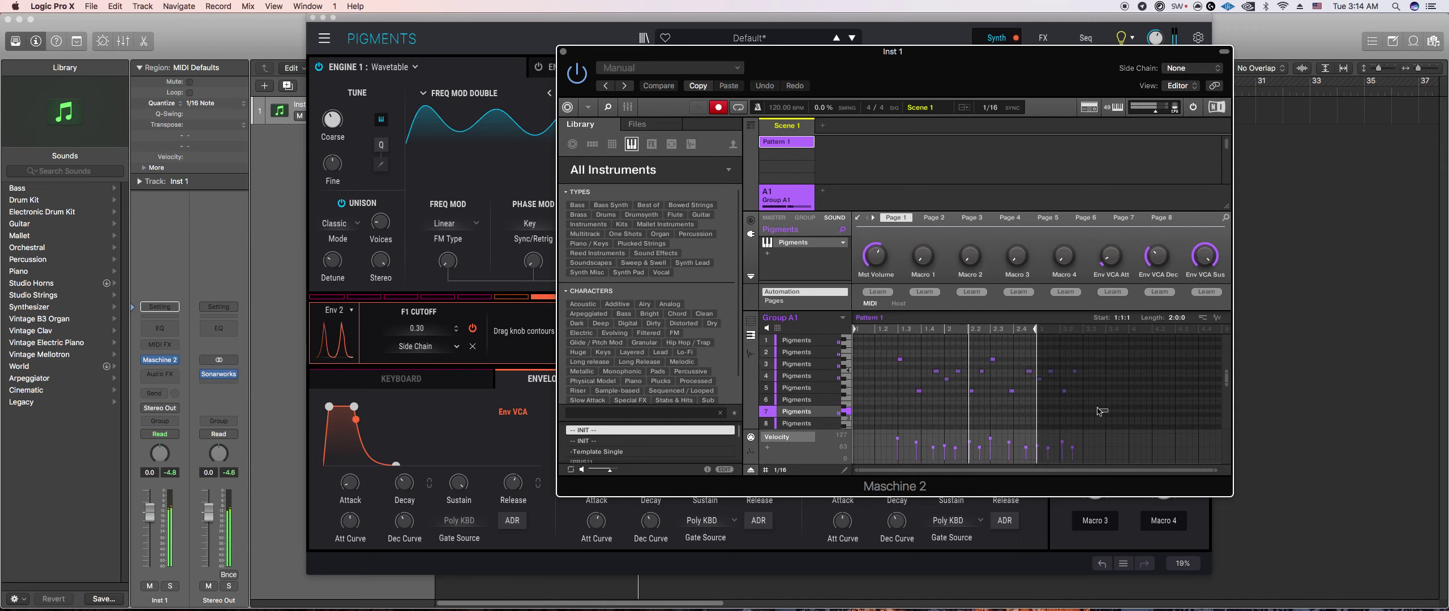
# Step: Move the copied notes that extend past the pattern's end to its start and deselect them
pyautogui.moveTo(1098, 408); pyautogui.dragTo(857, 382)
pyautogui.press('Left')
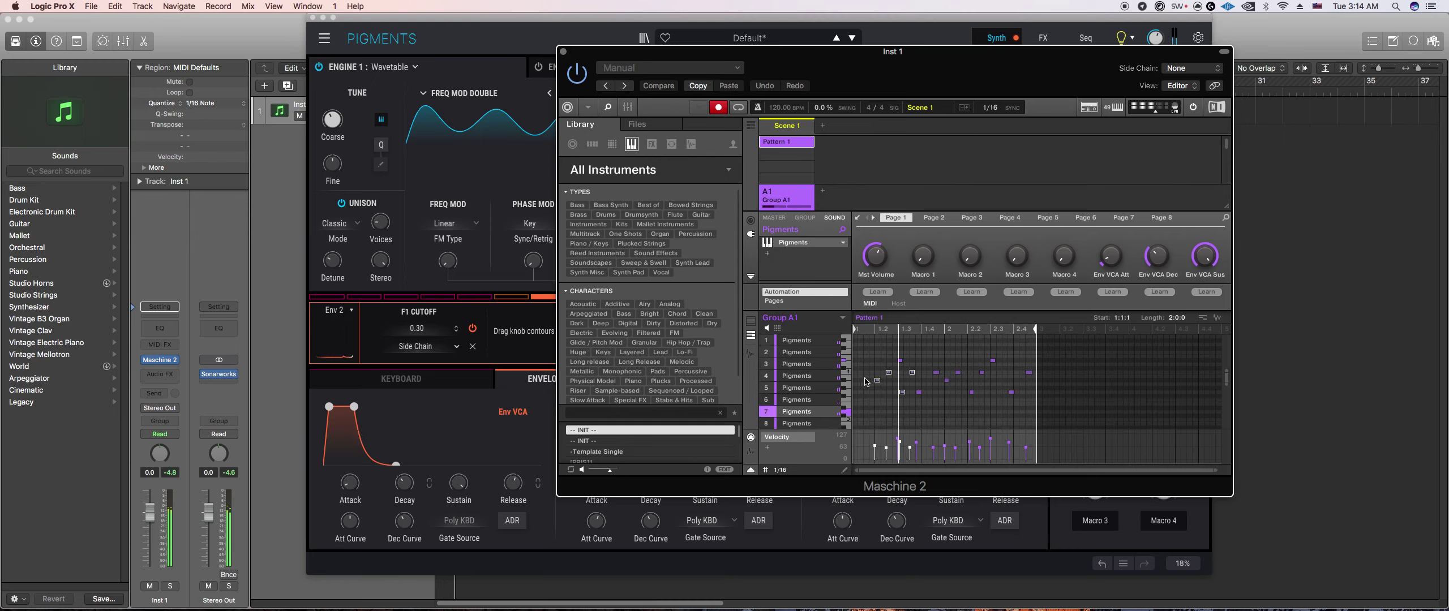
pyautogui.click(899, 414)
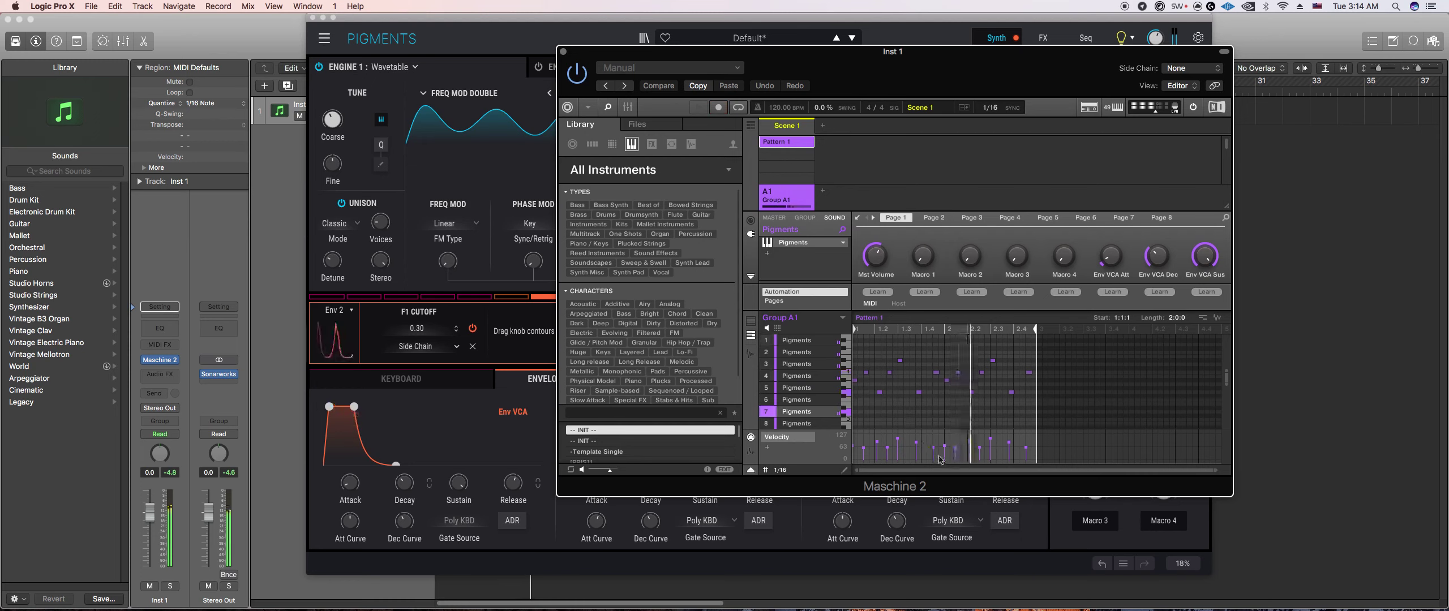
# Step: Return to sound 7's Pigments editor, change Engine 2 from Sample to Wavetable, and lower its coarse tuning
pyautogui.click(435, 530)
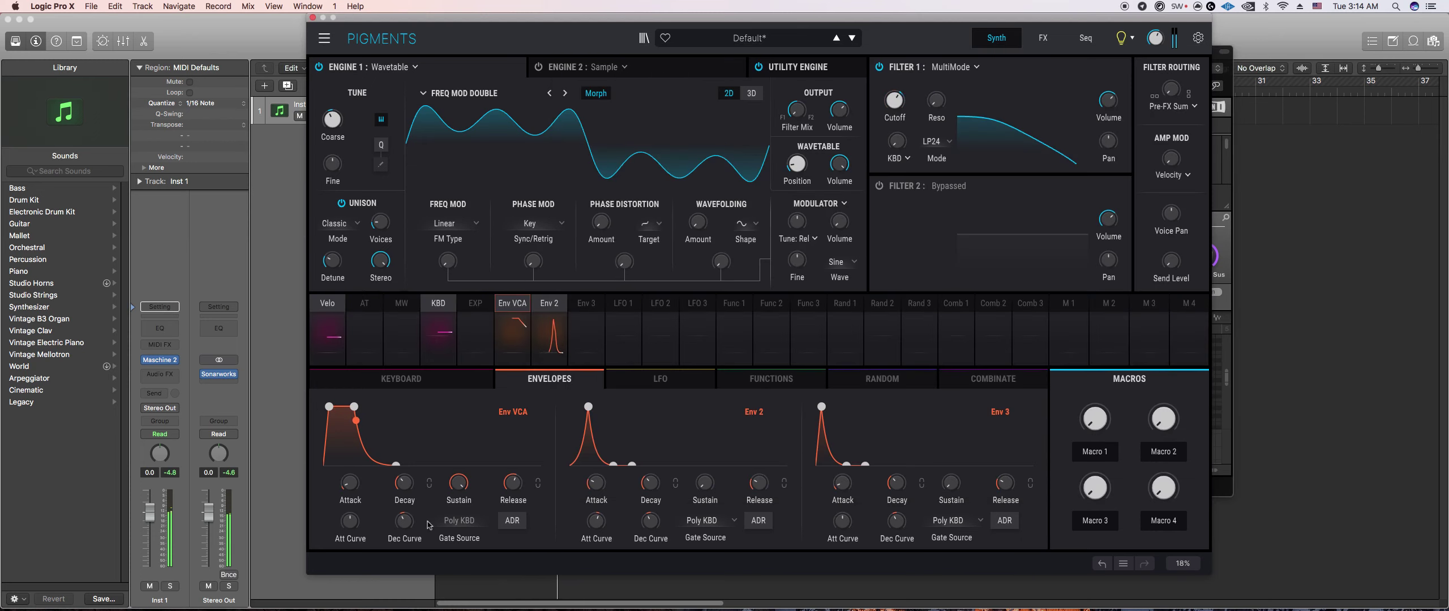
pyautogui.click(589, 67)
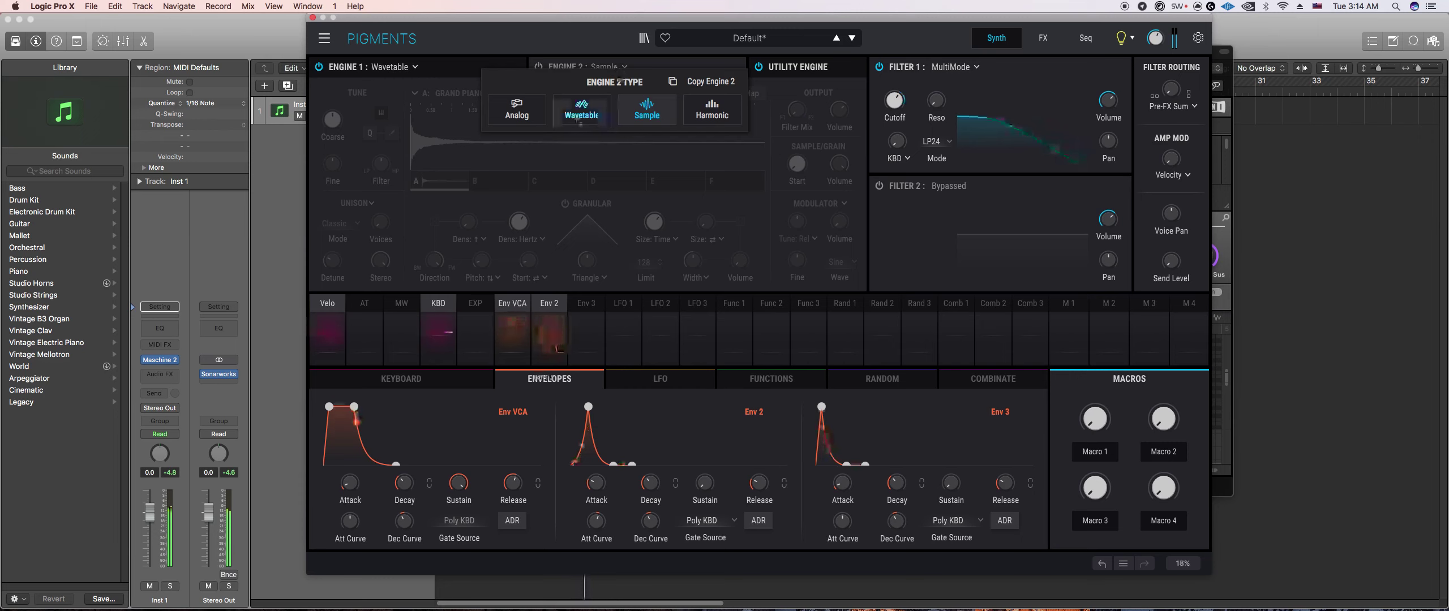
pyautogui.click(579, 119)
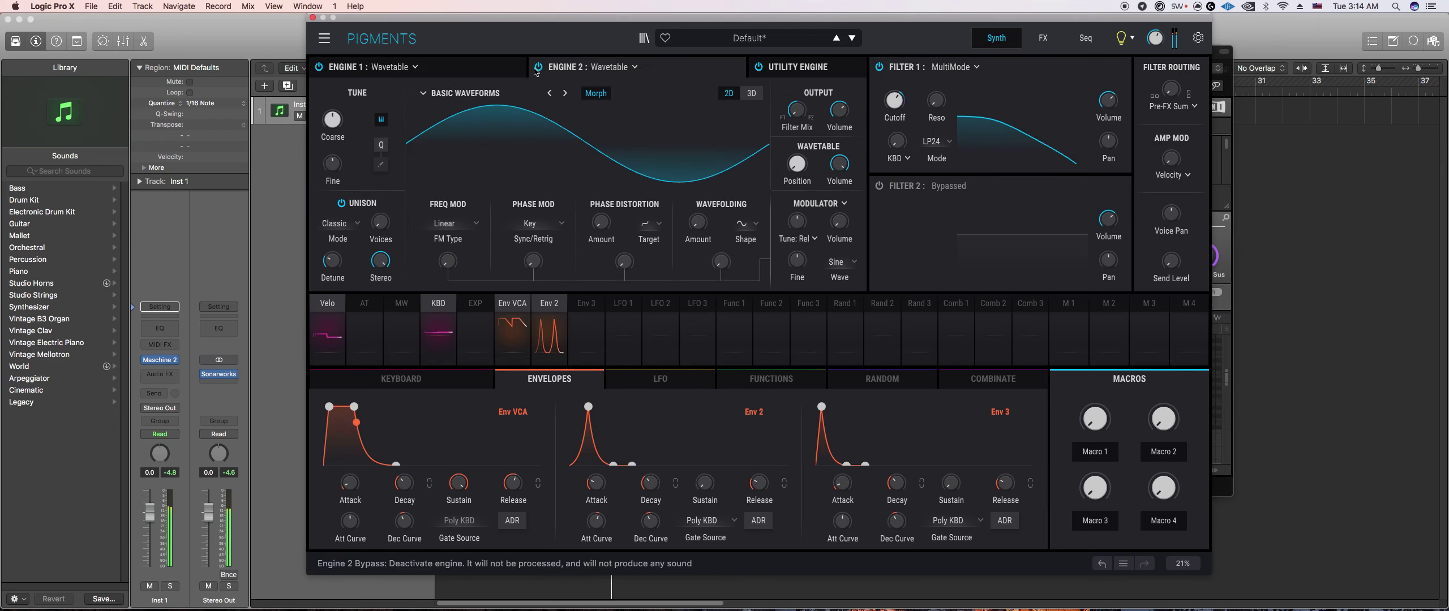
pyautogui.moveTo(347, 111)
pyautogui.scroll(-2, 347, 111)
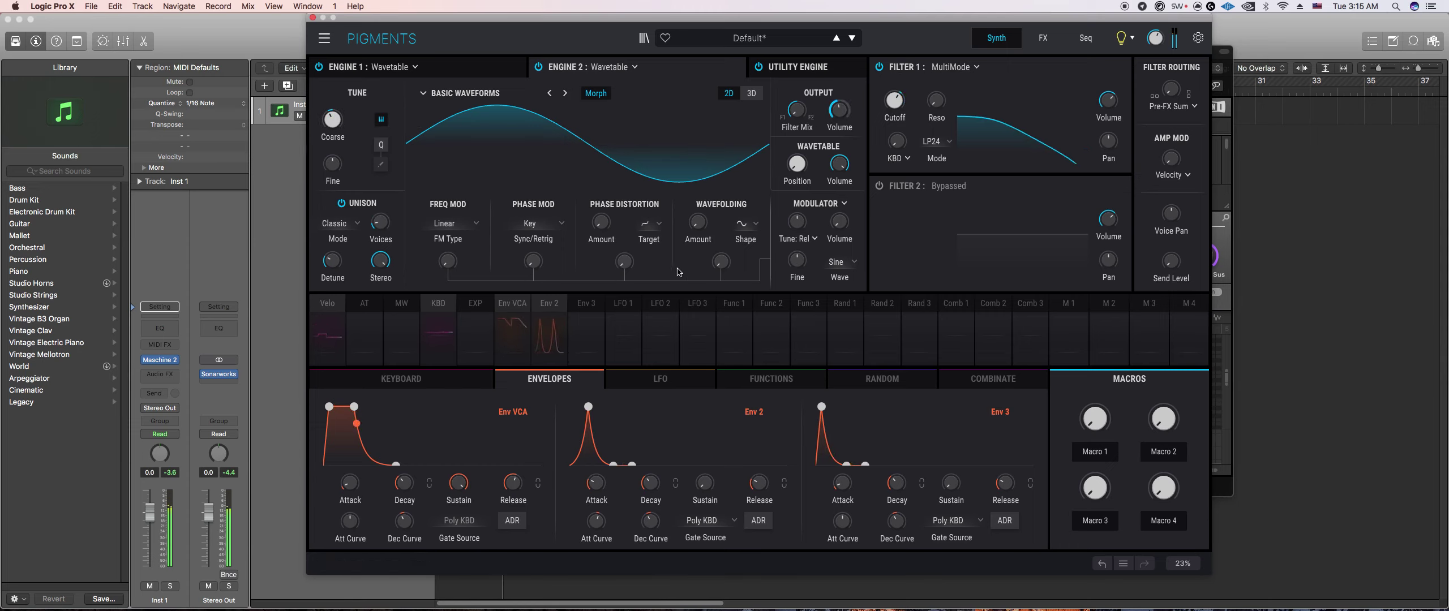
# Step: Raise Engine 2's wavefolding amount, deactivate Engine 1, and show Engine 1's controls
pyautogui.moveTo(698, 222); pyautogui.dragTo(698, 199)
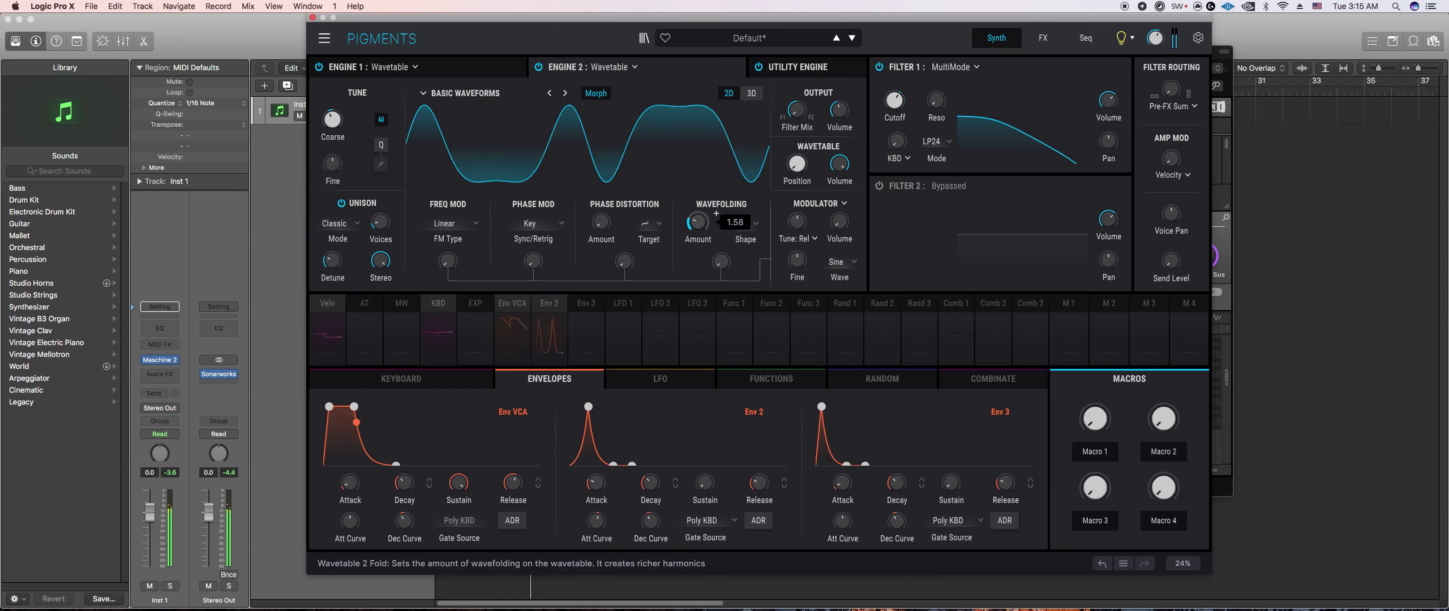
pyautogui.click(320, 68)
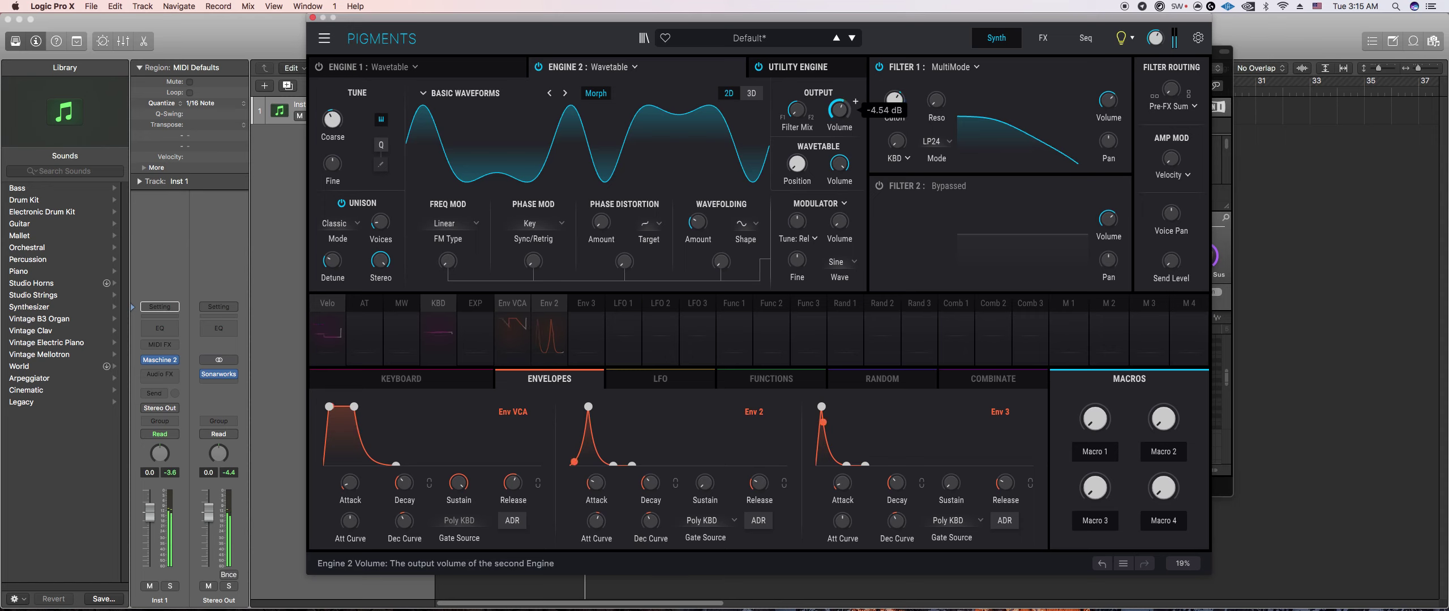
pyautogui.click(506, 72)
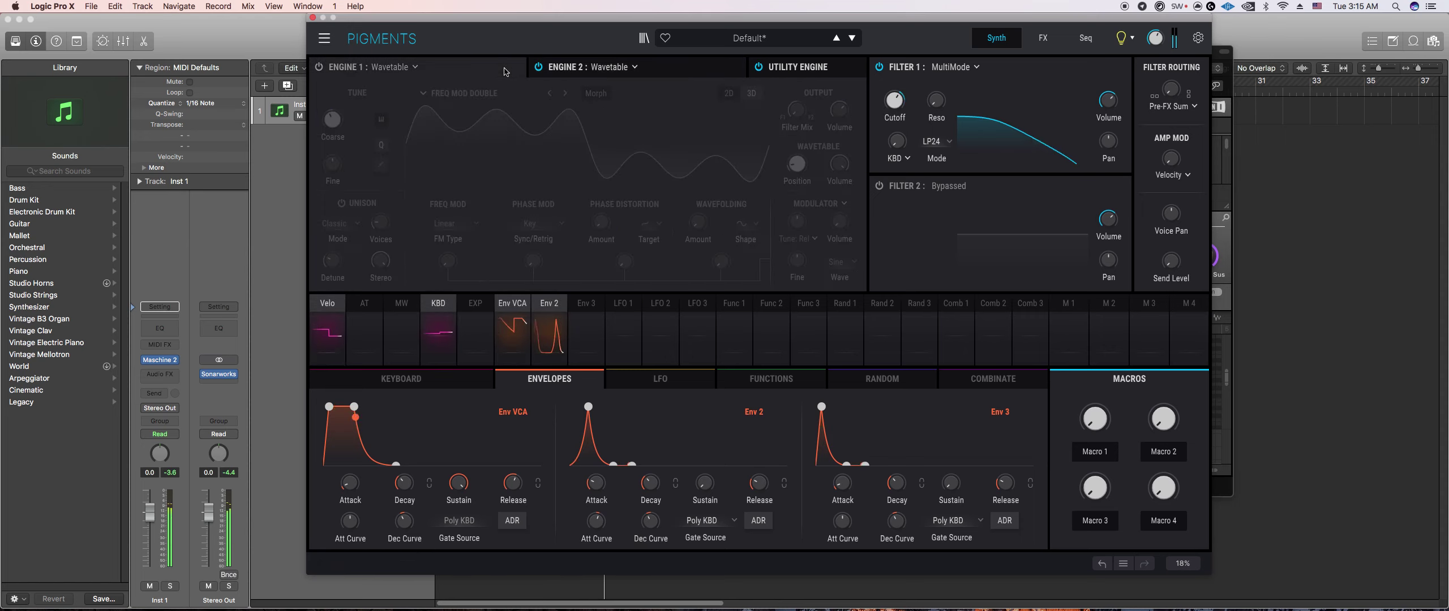
# Step: Try the 2 Sine Sweeps and Additive Thin wavetables in Engine 2, and return it to Basic Waveforms
pyautogui.click(660, 72)
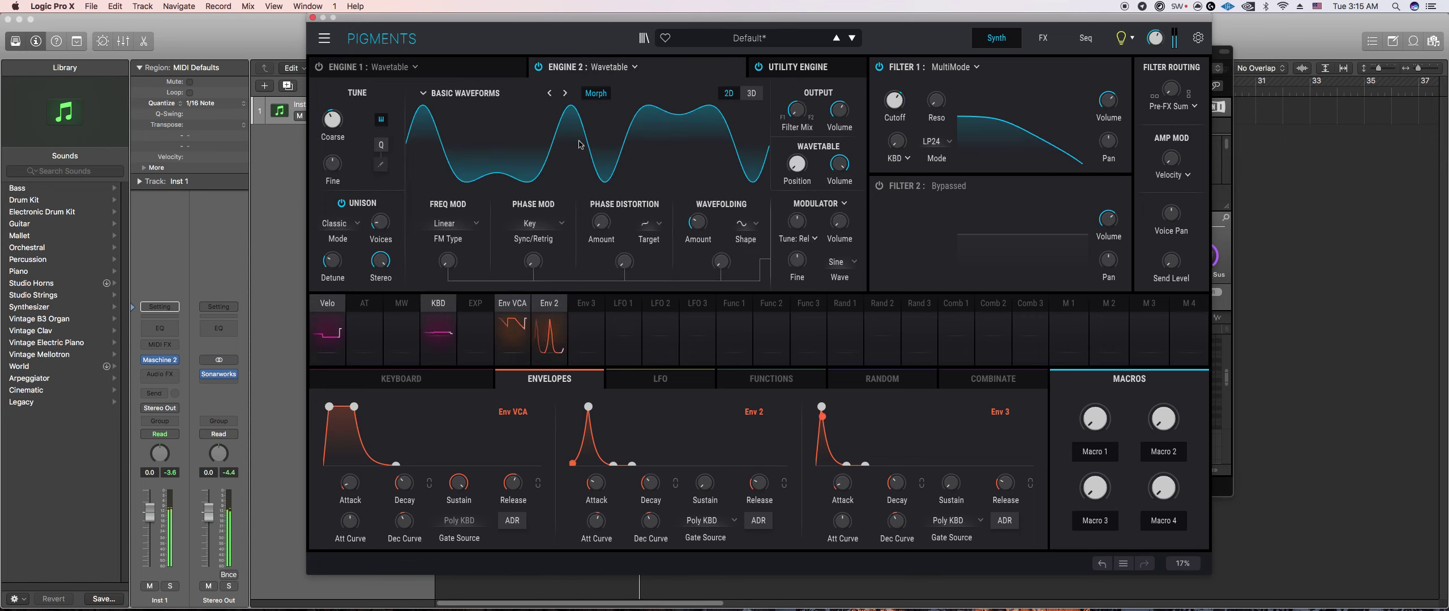
pyautogui.click(565, 93)
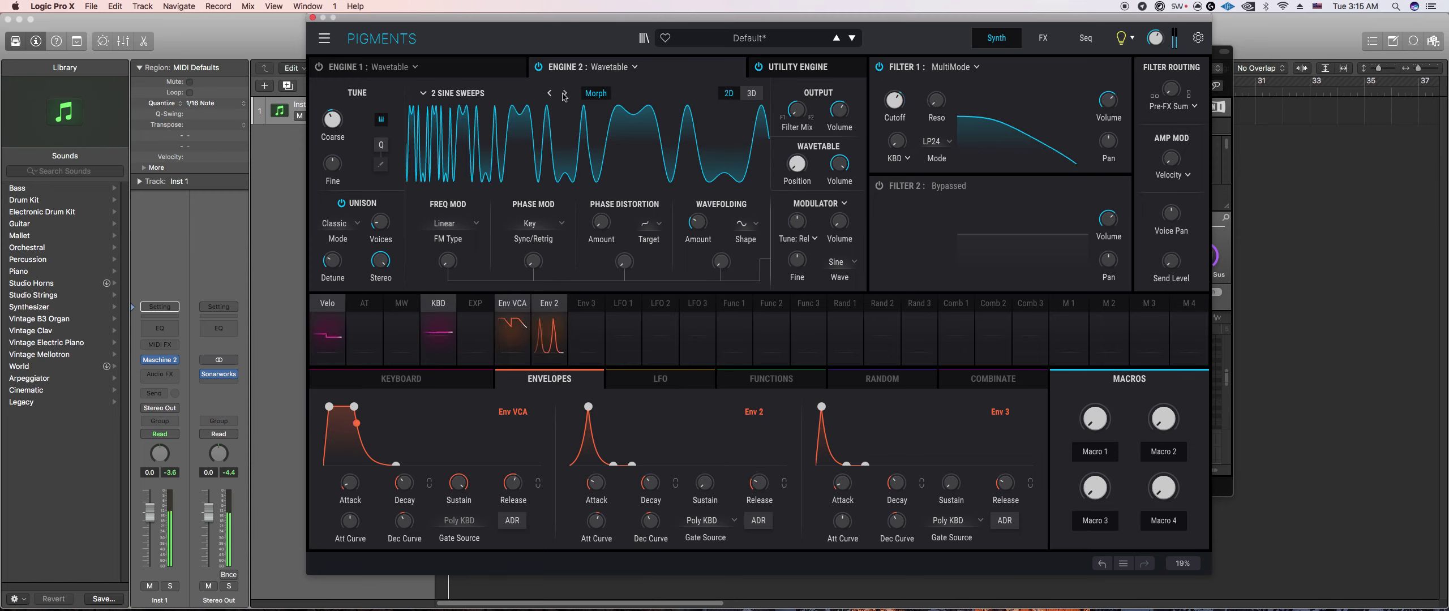
pyautogui.click(566, 97)
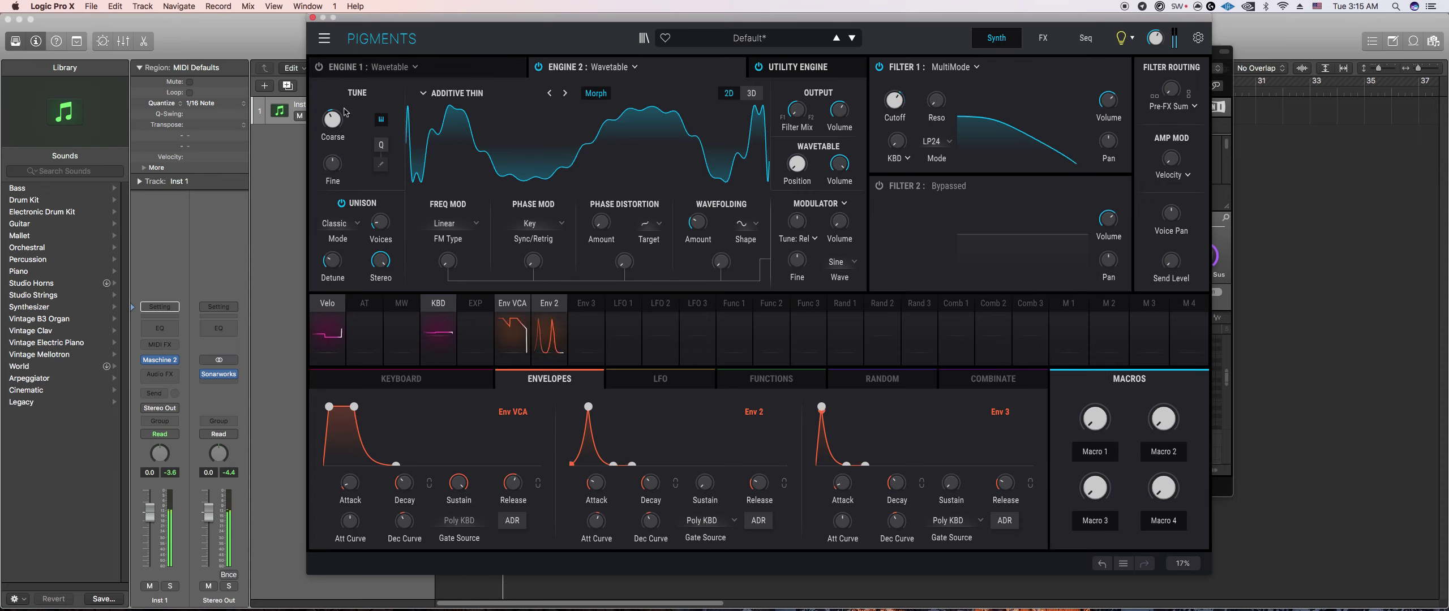
pyautogui.click(551, 100)
pyautogui.click(553, 101)
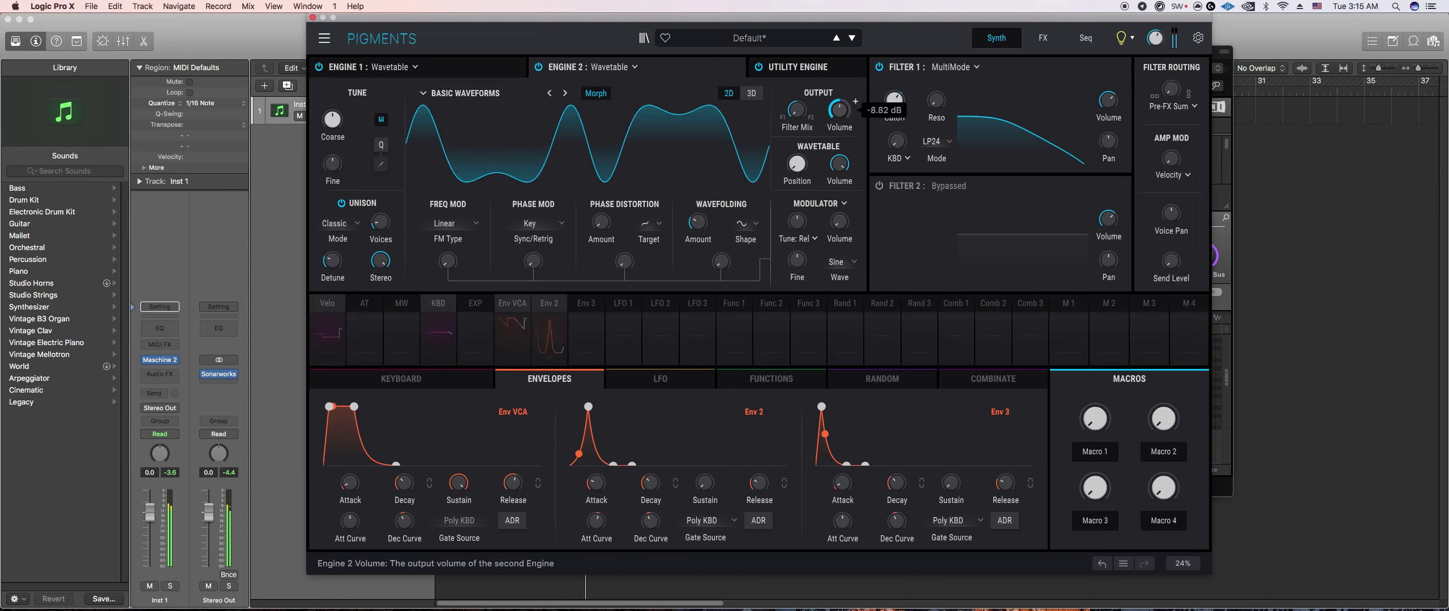
# Step: Raise Filter 1's resonance and Engine 2's phase distortion amount, and adjust Env 2's attack
pyautogui.moveTo(936, 100); pyautogui.dragTo(950, 91)
pyautogui.moveTo(381, 223); pyautogui.dragTo(380, 216)
pyautogui.moveTo(549, 255); pyautogui.dragTo(549, 252)
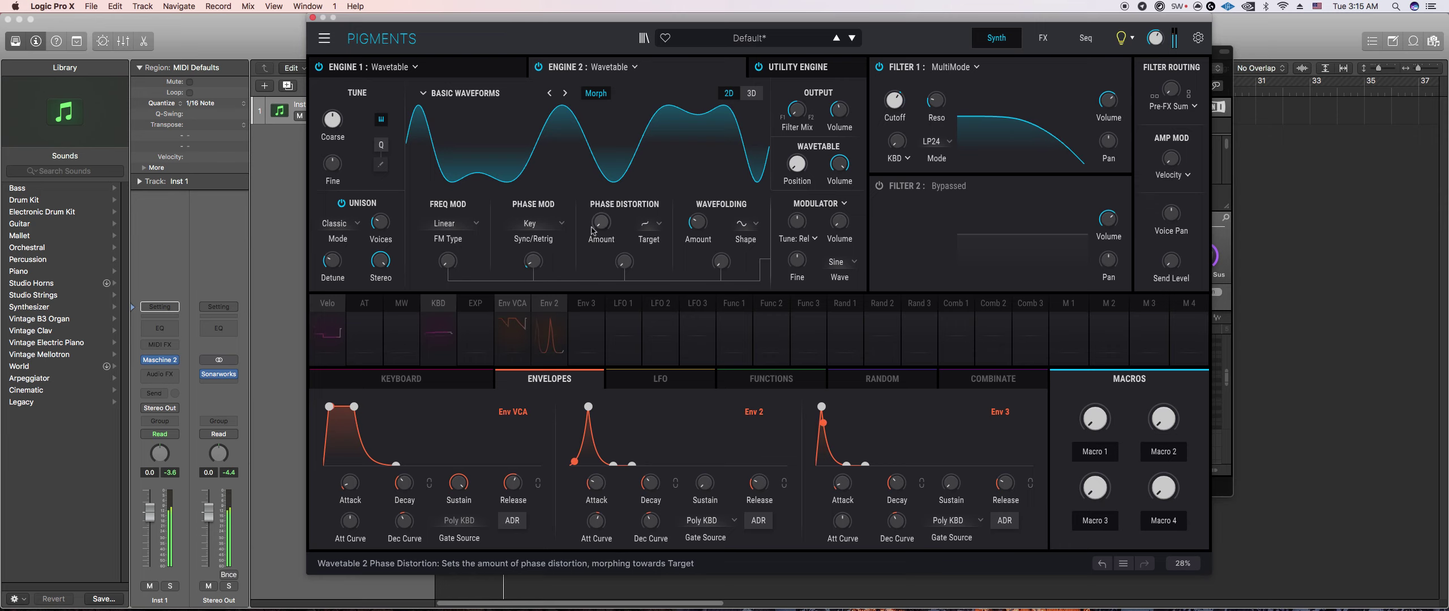
pyautogui.moveTo(619, 216); pyautogui.dragTo(620, 212)
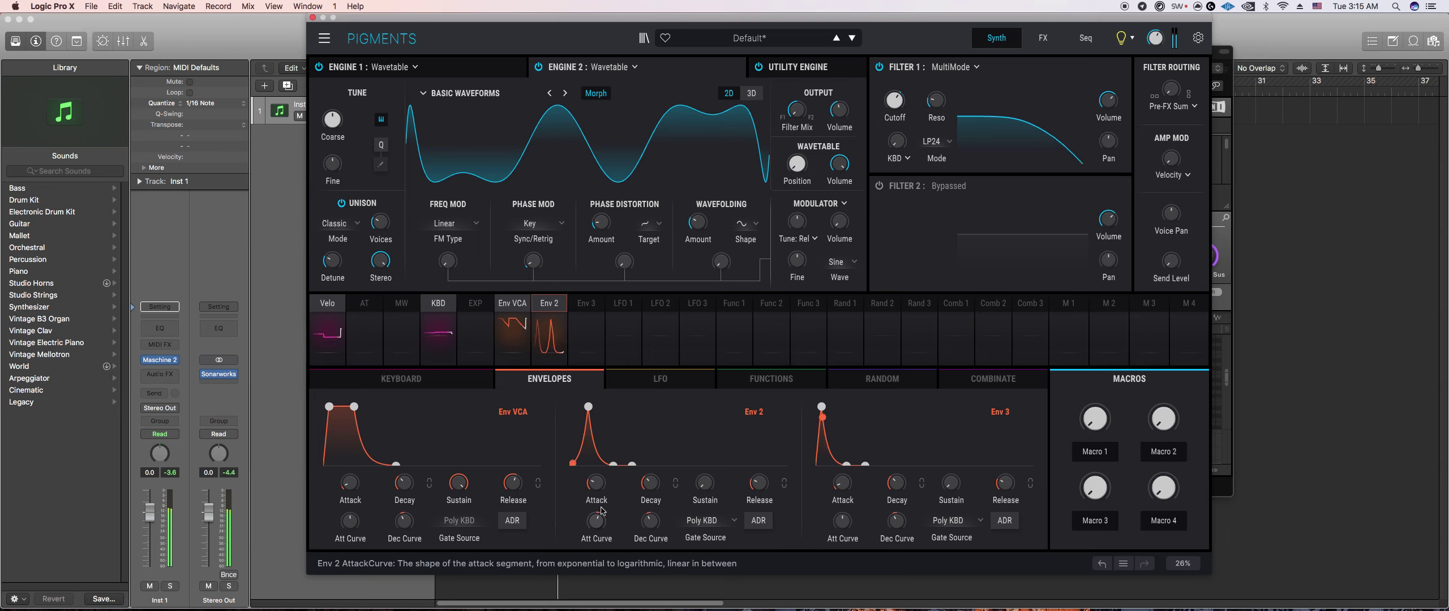
pyautogui.moveTo(597, 491); pyautogui.dragTo(611, 473)
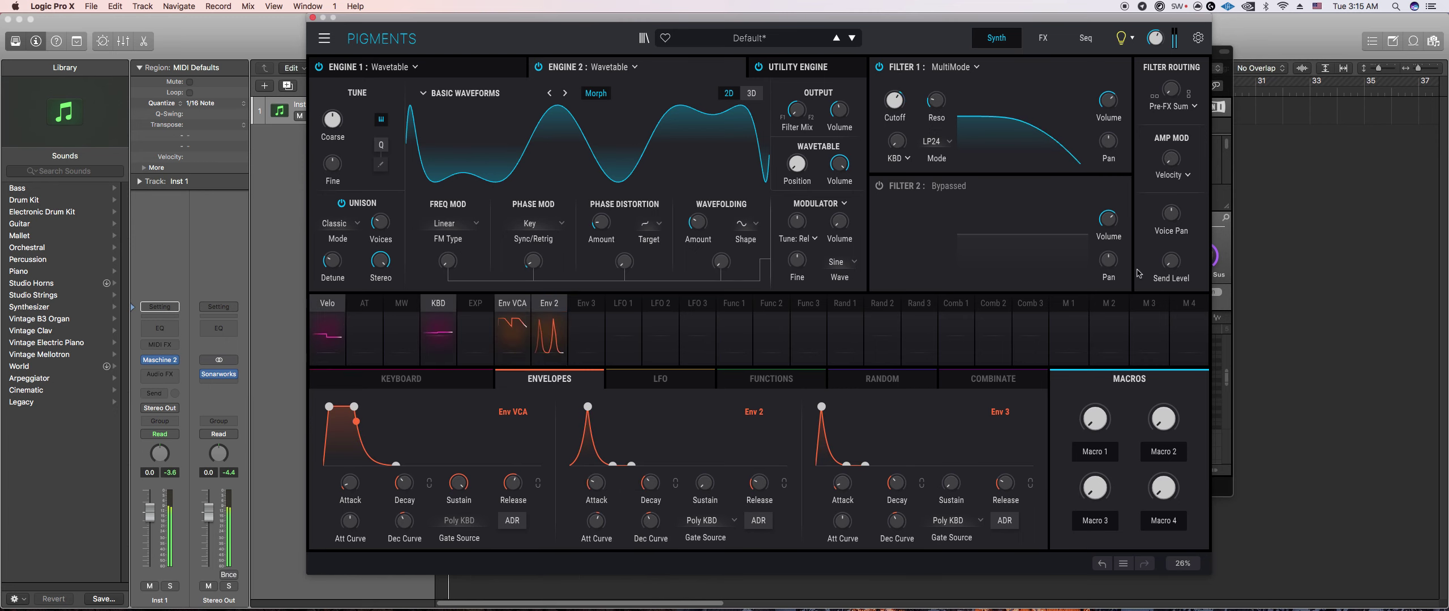
# Step: Try Engine 2's 2 Sine Sweeps wavetable, adjust the tuning, reset the wavefolding amount, and switch back to Basic Waveforms
pyautogui.click(1220, 236)
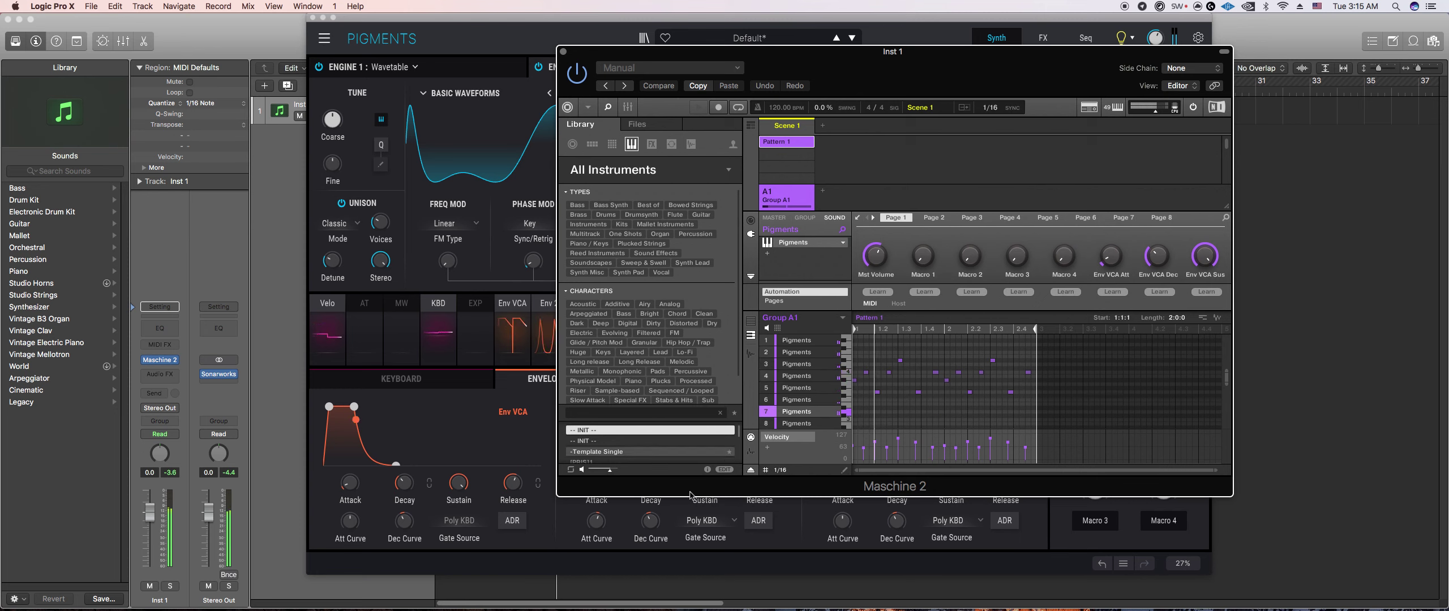
pyautogui.click(573, 42)
pyautogui.click(564, 93)
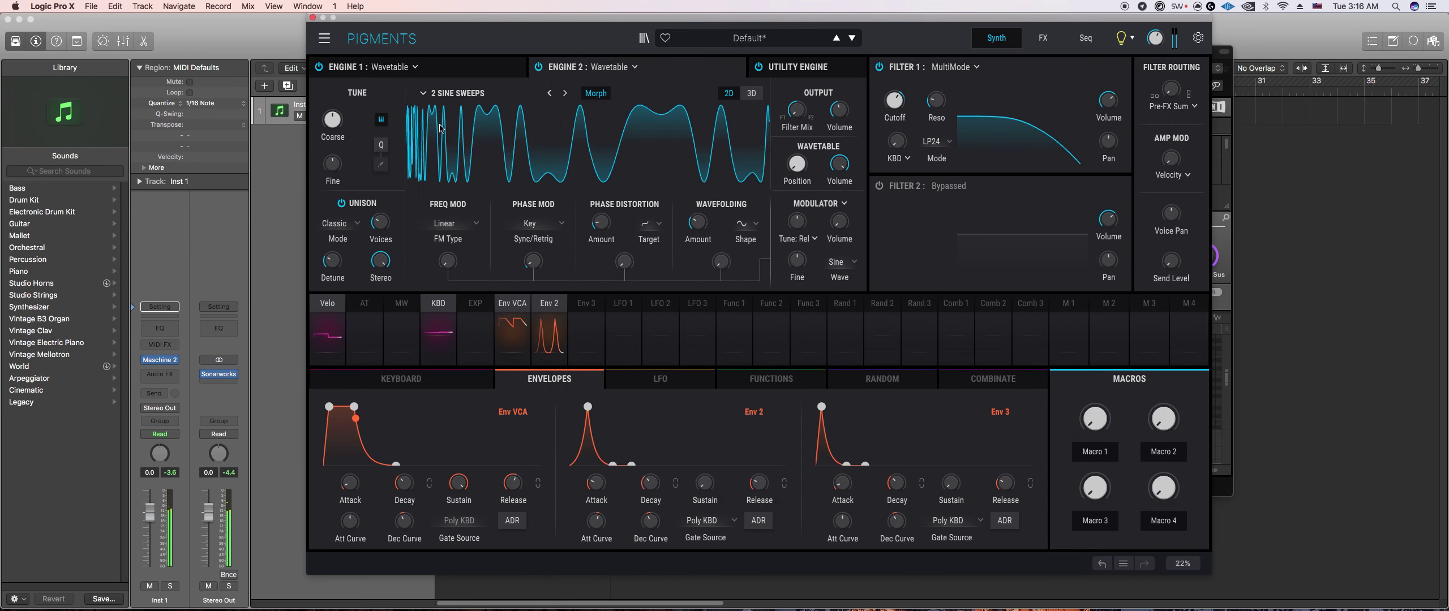
pyautogui.moveTo(332, 119); pyautogui.dragTo(332, 156)
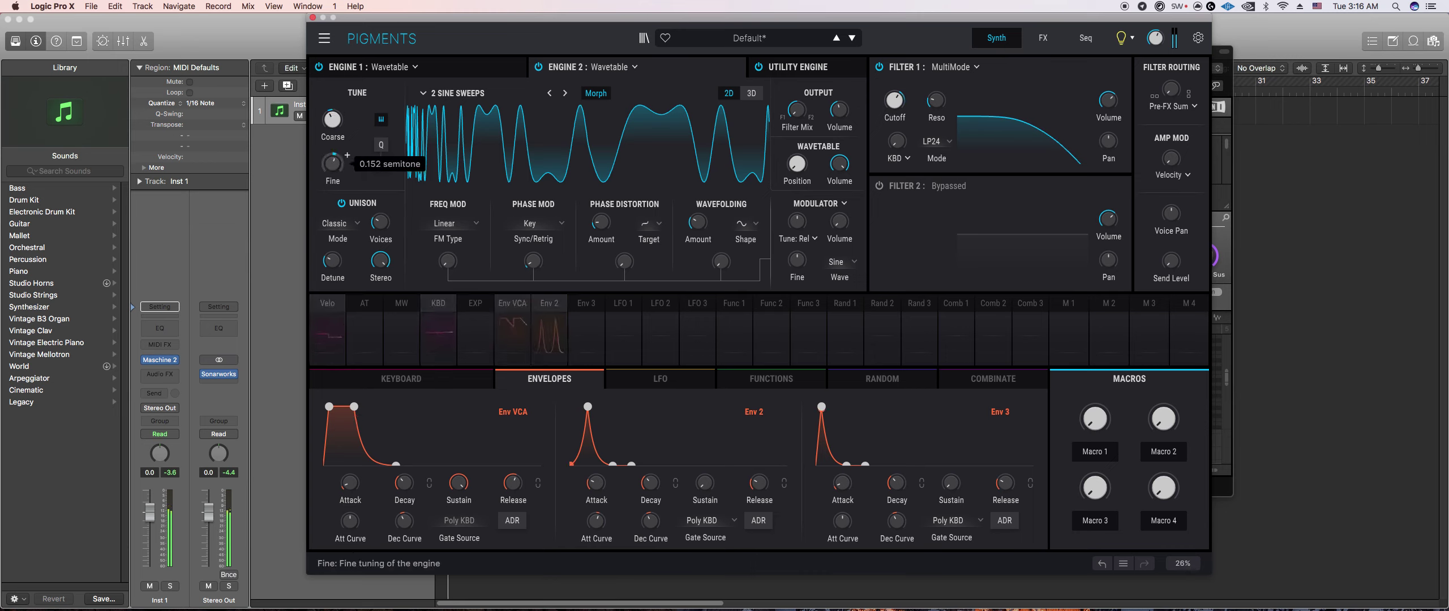
pyautogui.doubleClick(701, 219)
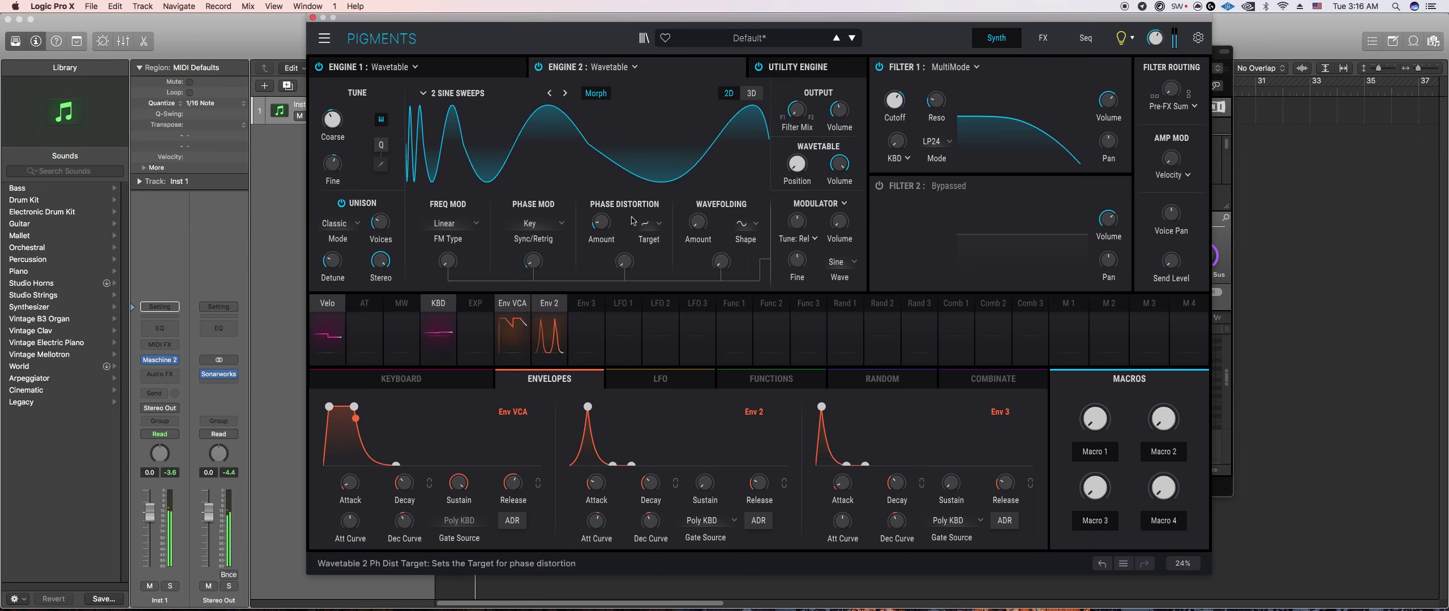
pyautogui.click(548, 94)
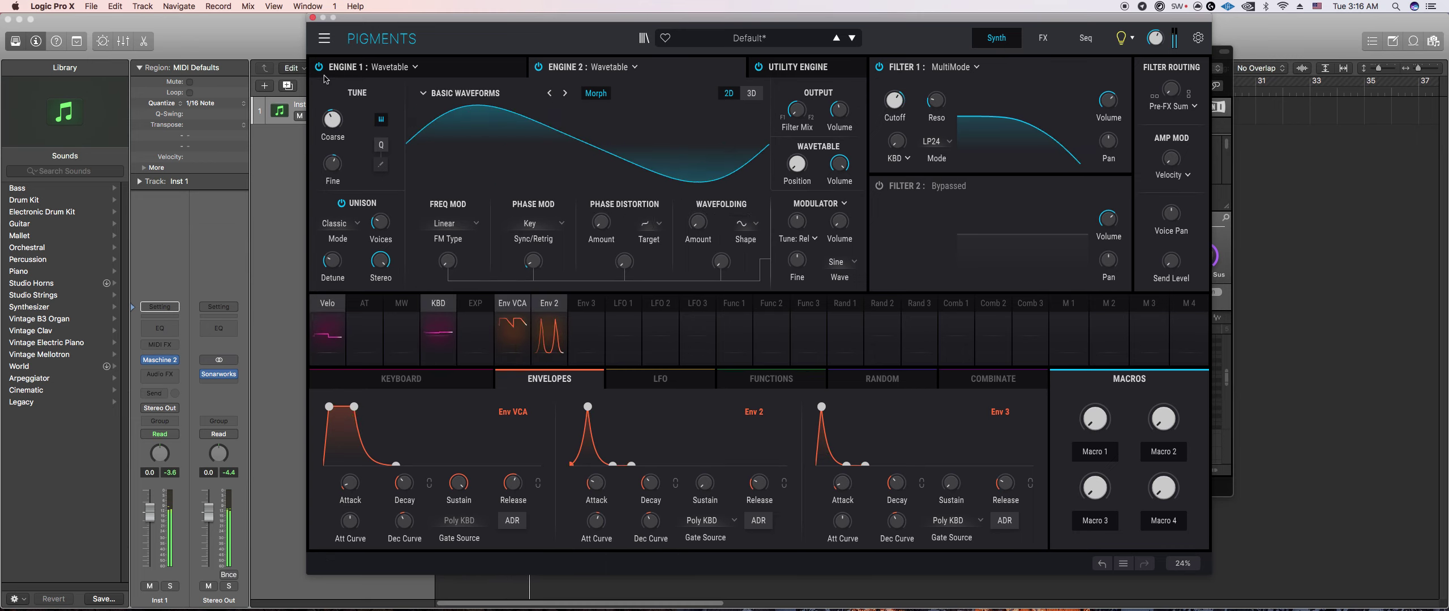
# Step: Adjust Engine 2's output volume, modulate it with Env 3 by 0.49, and reactivate Engine 1
pyautogui.moveTo(839, 111); pyautogui.dragTo(839, 91)
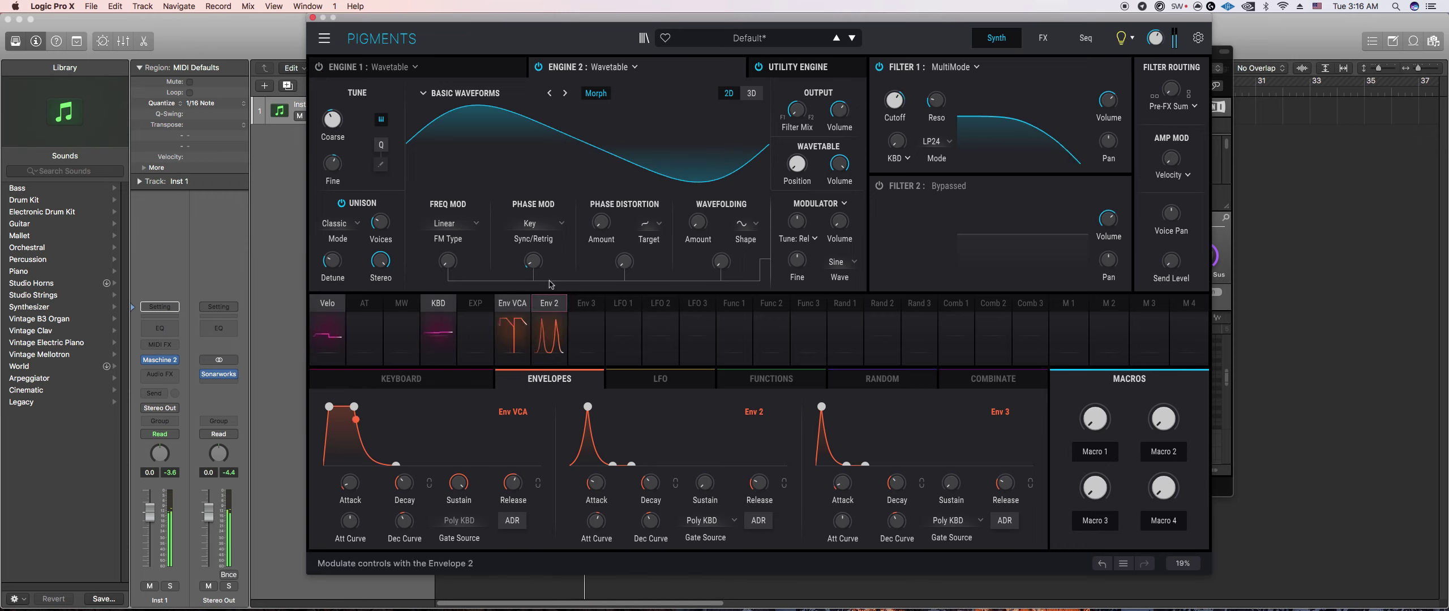
pyautogui.click(587, 306)
pyautogui.moveTo(837, 102); pyautogui.dragTo(837, 99)
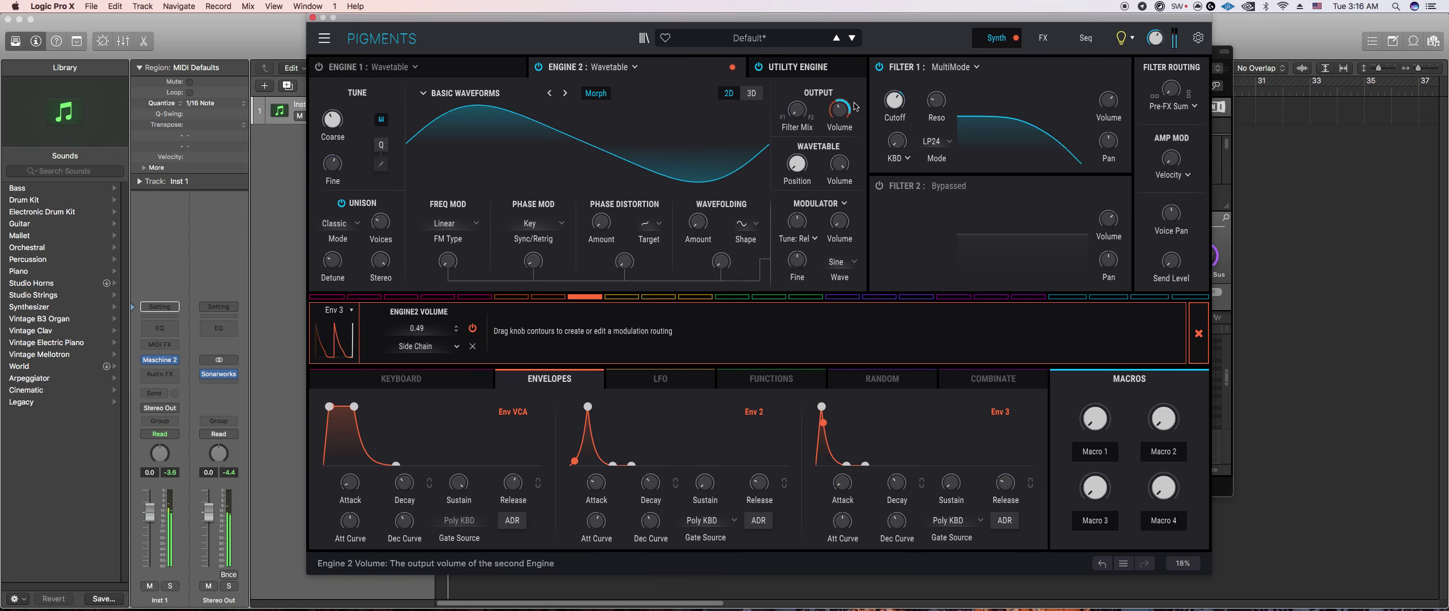
pyautogui.click(320, 65)
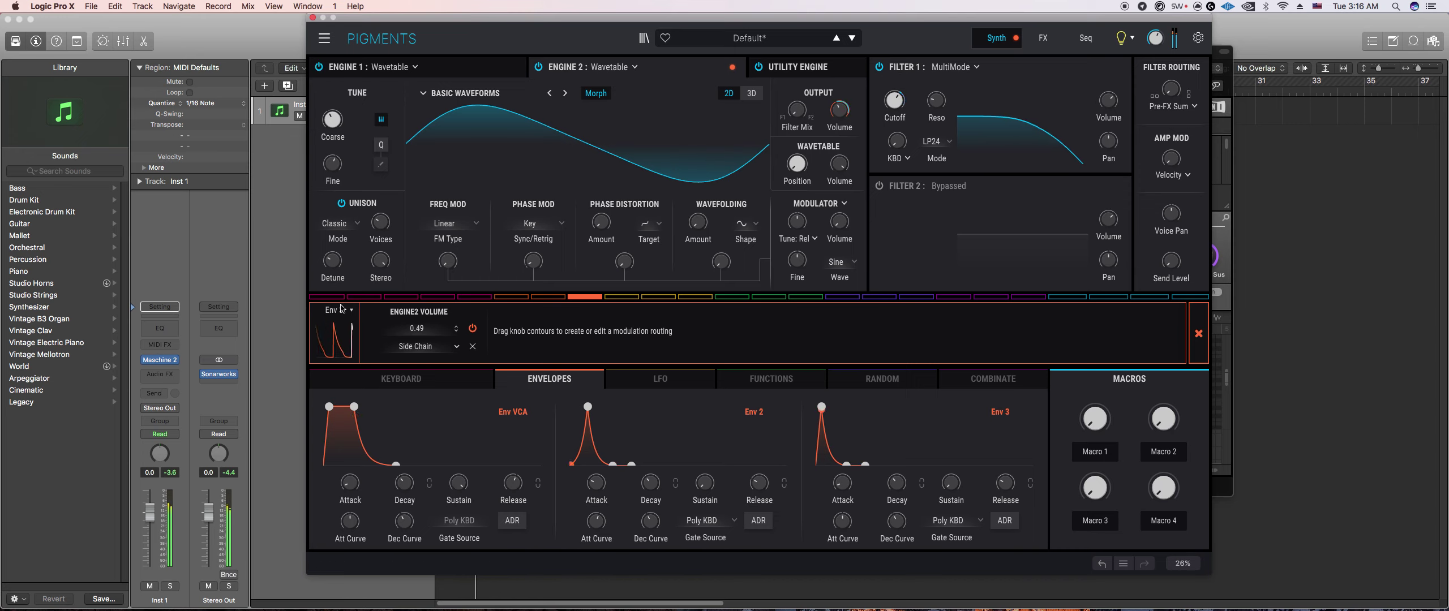
# Step: Lengthen Env 3's decay, adjust Engine 2's output volume and raise its wavefolding amount
pyautogui.moveTo(895, 482); pyautogui.dragTo(838, 498)
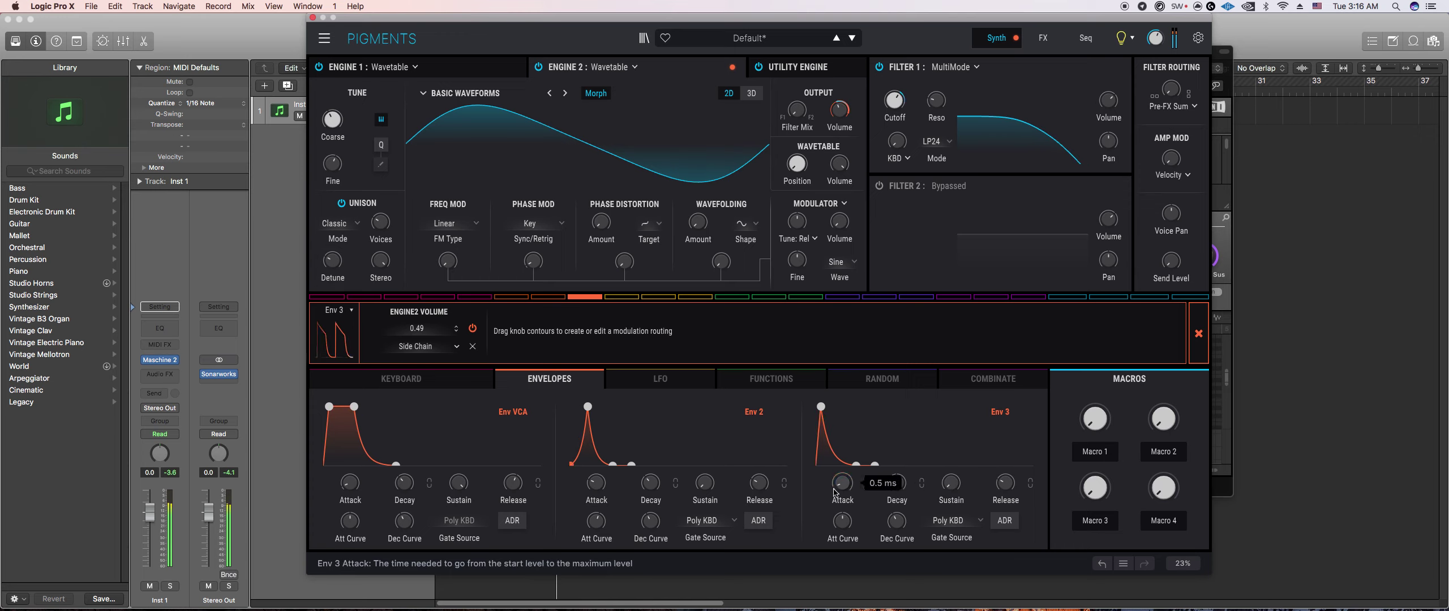
pyautogui.moveTo(839, 111); pyautogui.dragTo(840, 124)
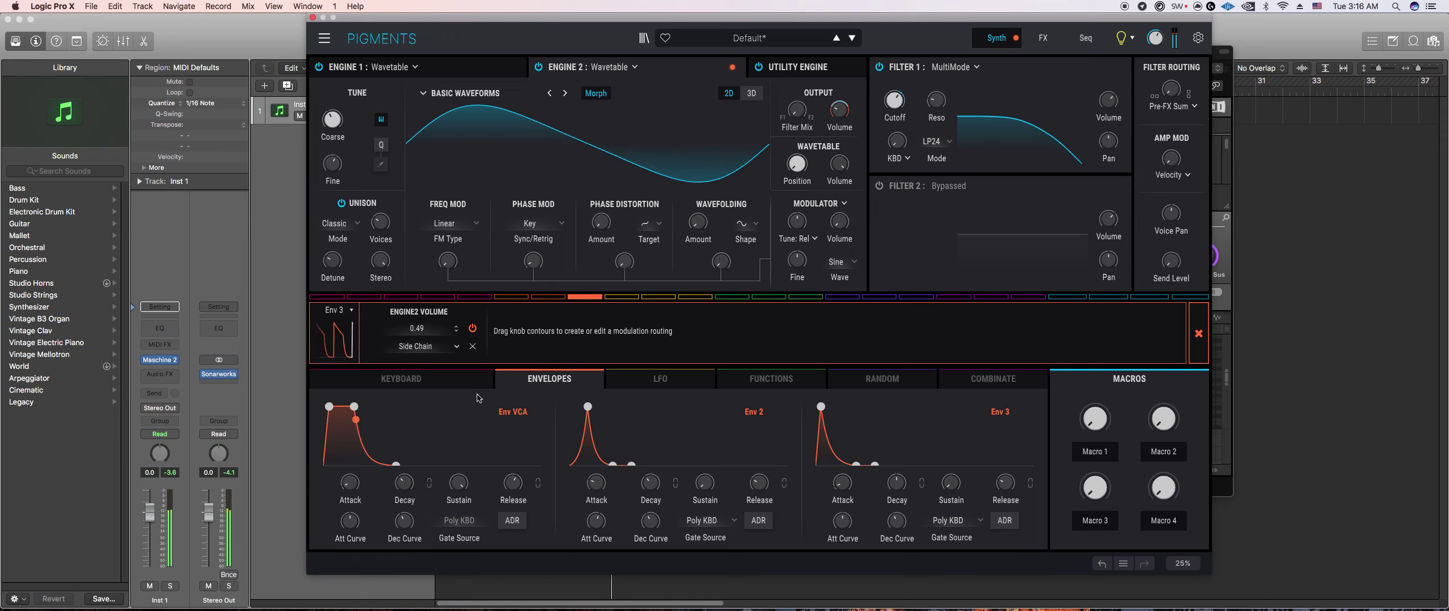
pyautogui.moveTo(698, 223); pyautogui.dragTo(698, 199)
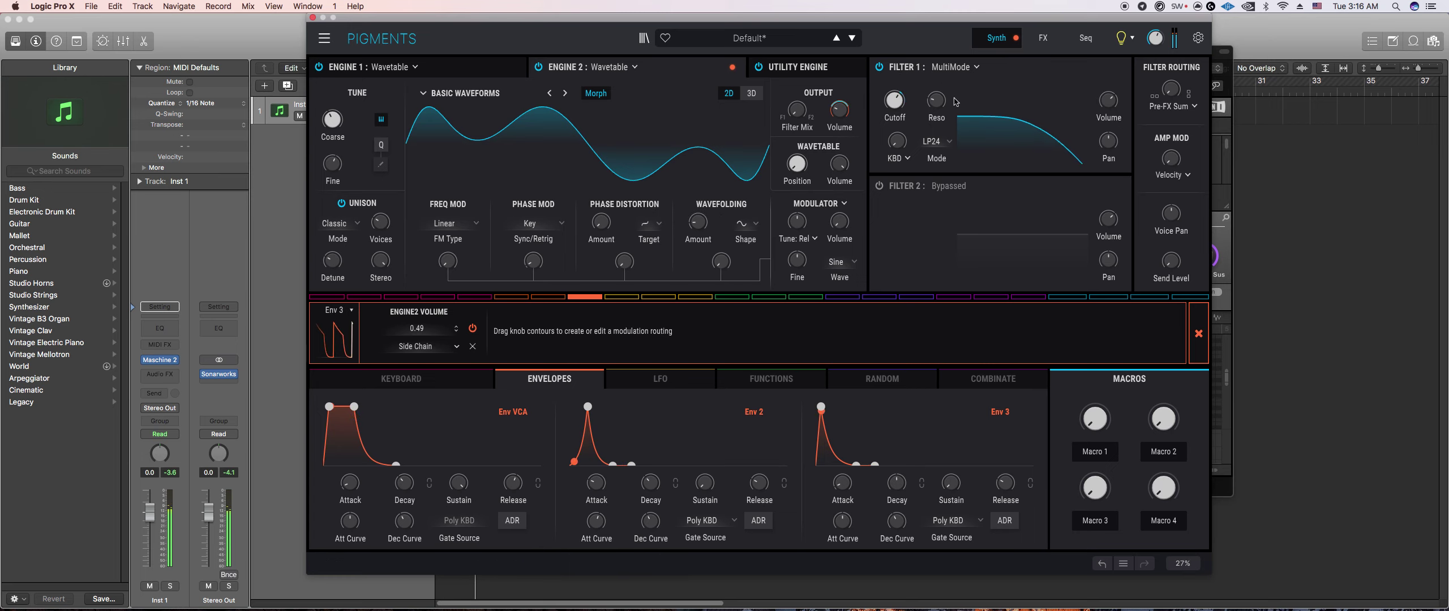
# Step: Show the effects and adjust the size and dry/wet mix of FX A's reverb
pyautogui.click(1043, 38)
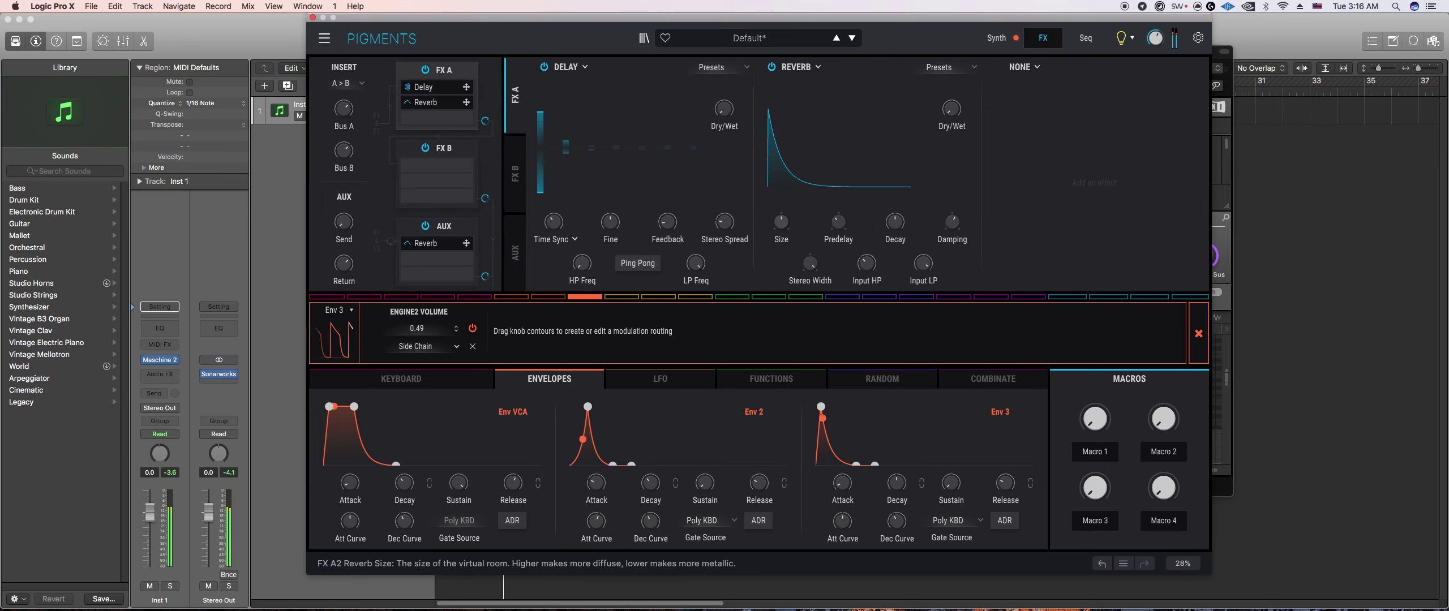
pyautogui.moveTo(781, 222); pyautogui.dragTo(781, 229)
pyautogui.moveTo(952, 109); pyautogui.dragTo(951, 94)
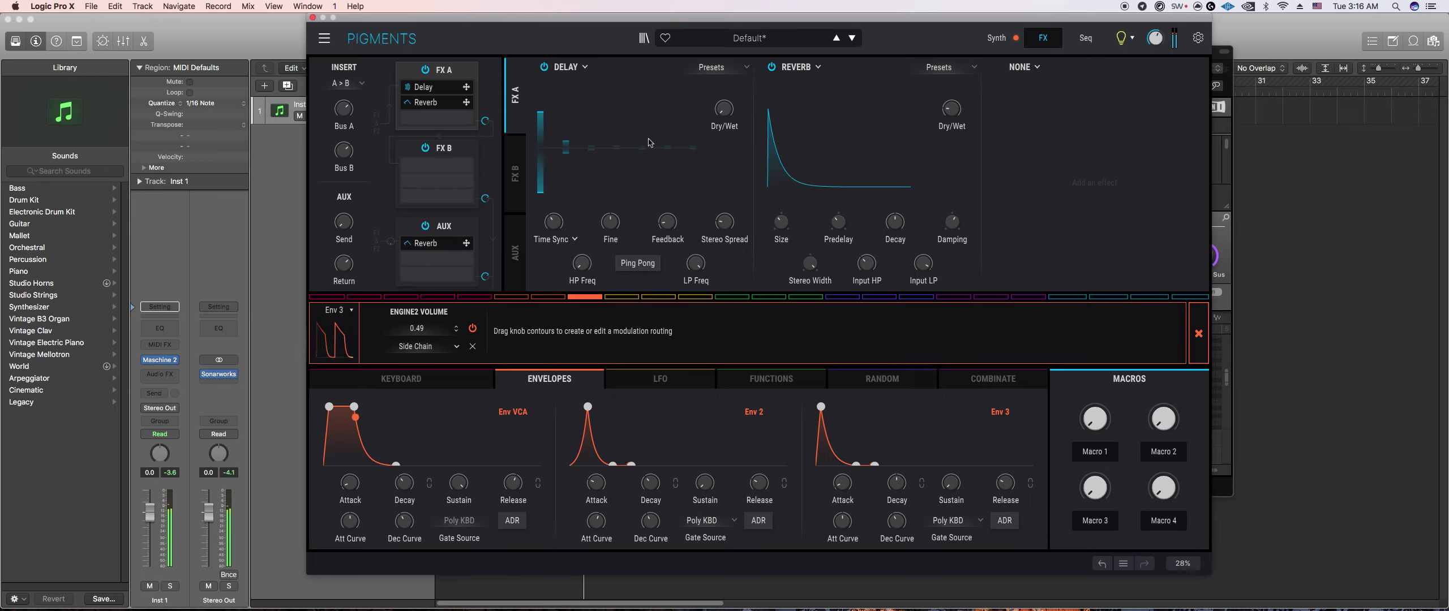
# Step: Replace FX A's Delay with PS Delay and raise its feedback and high-pass frequency
pyautogui.click(586, 67)
pyautogui.click(649, 124)
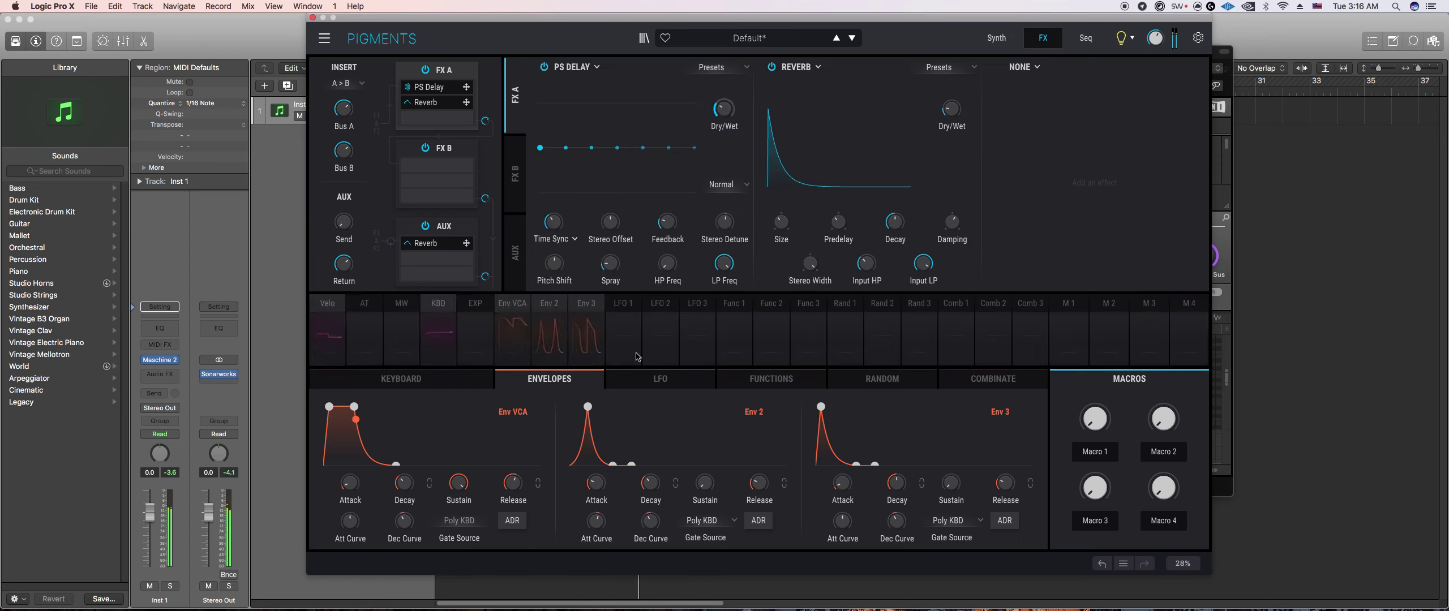
pyautogui.moveTo(667, 264); pyautogui.dragTo(667, 257)
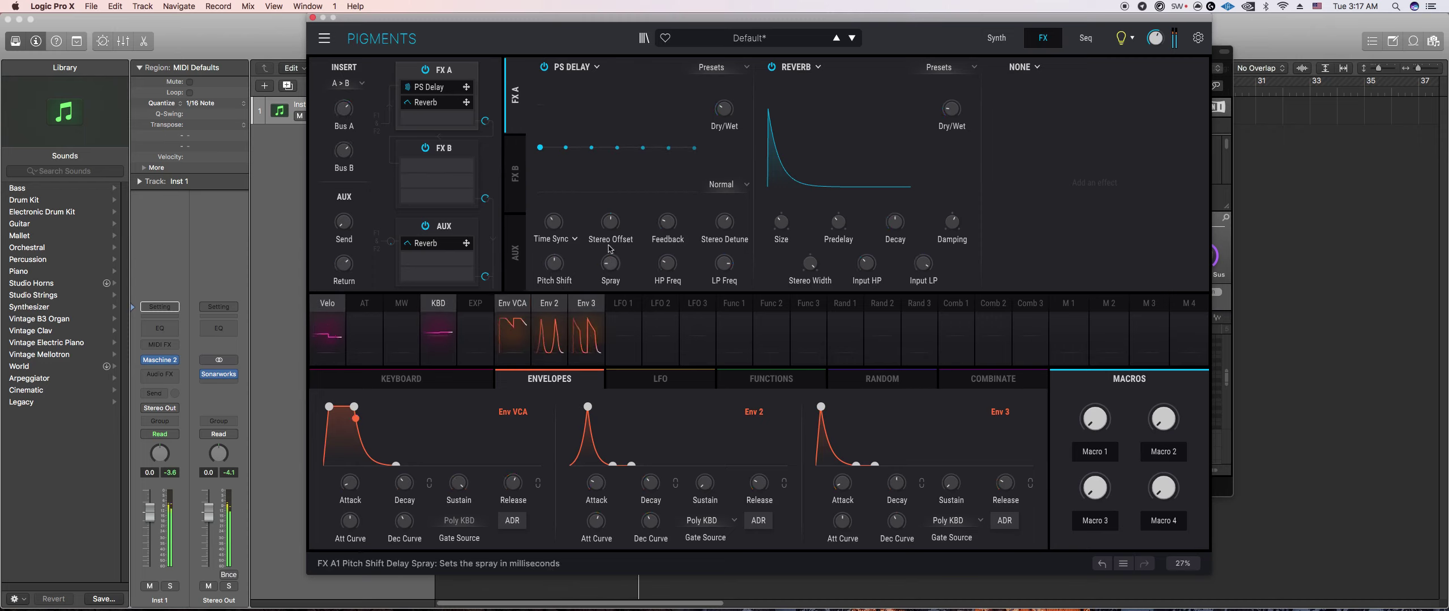
pyautogui.moveTo(628, 214)
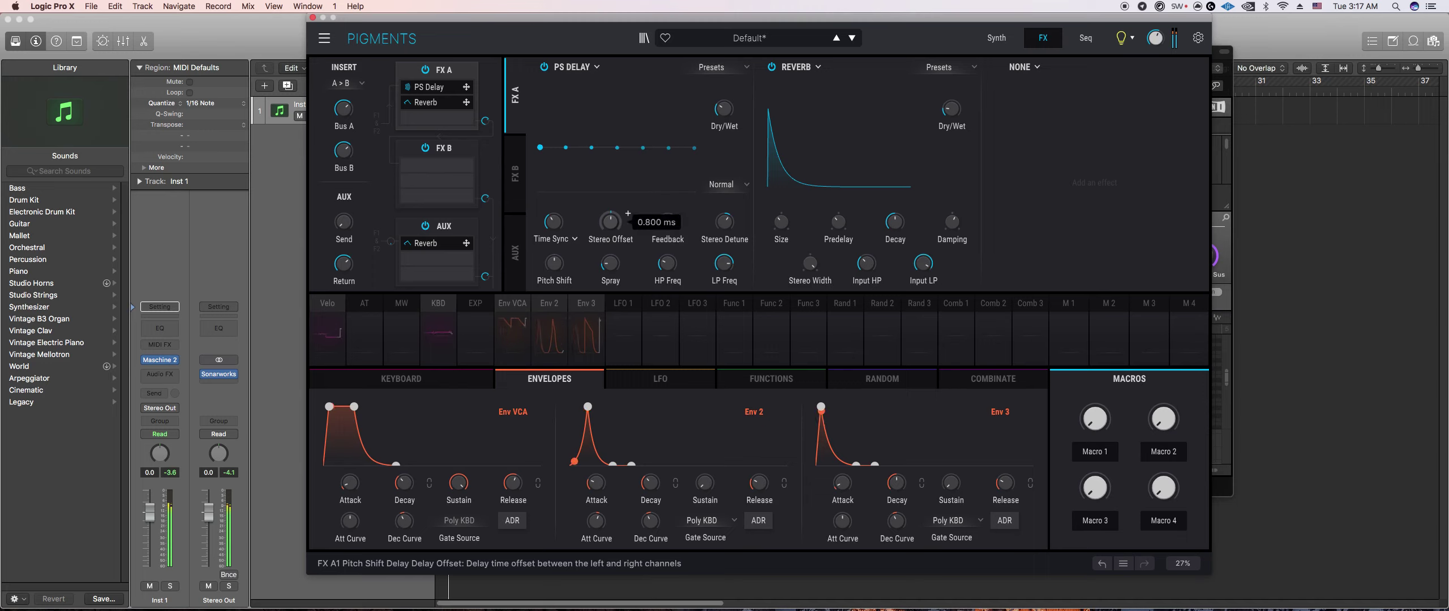
pyautogui.moveTo(682, 214)
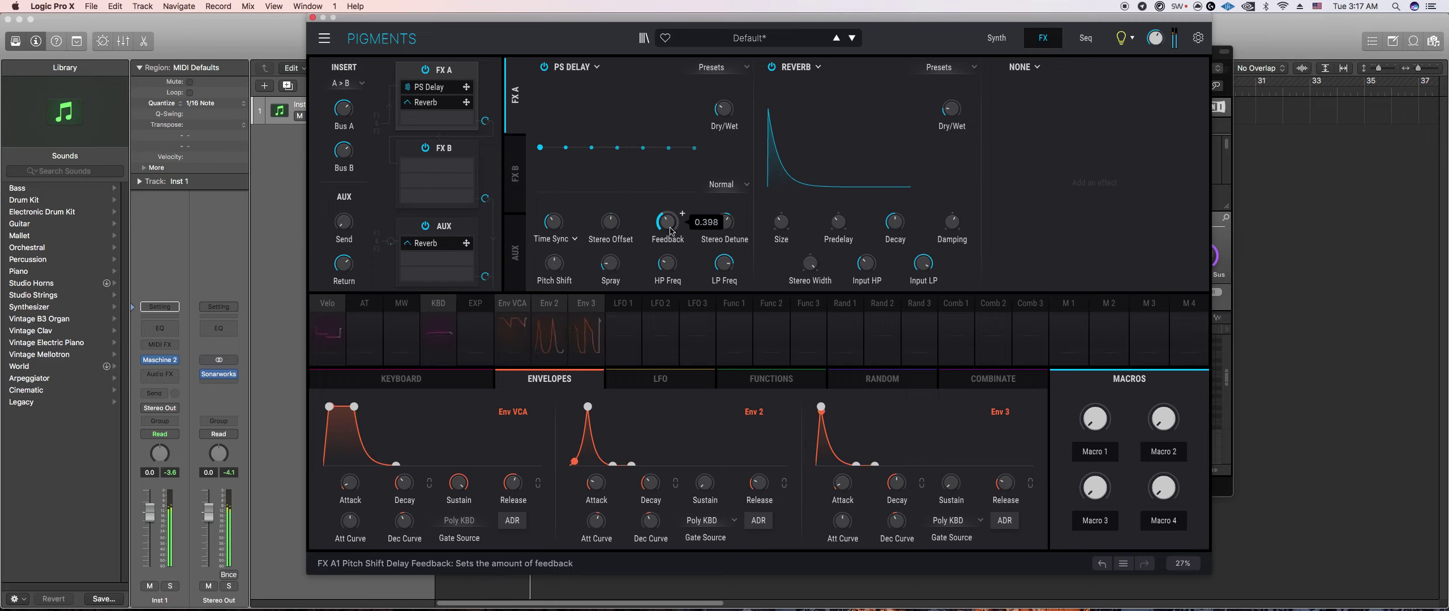
pyautogui.moveTo(666, 232); pyautogui.dragTo(666, 227)
pyautogui.moveTo(738, 100)
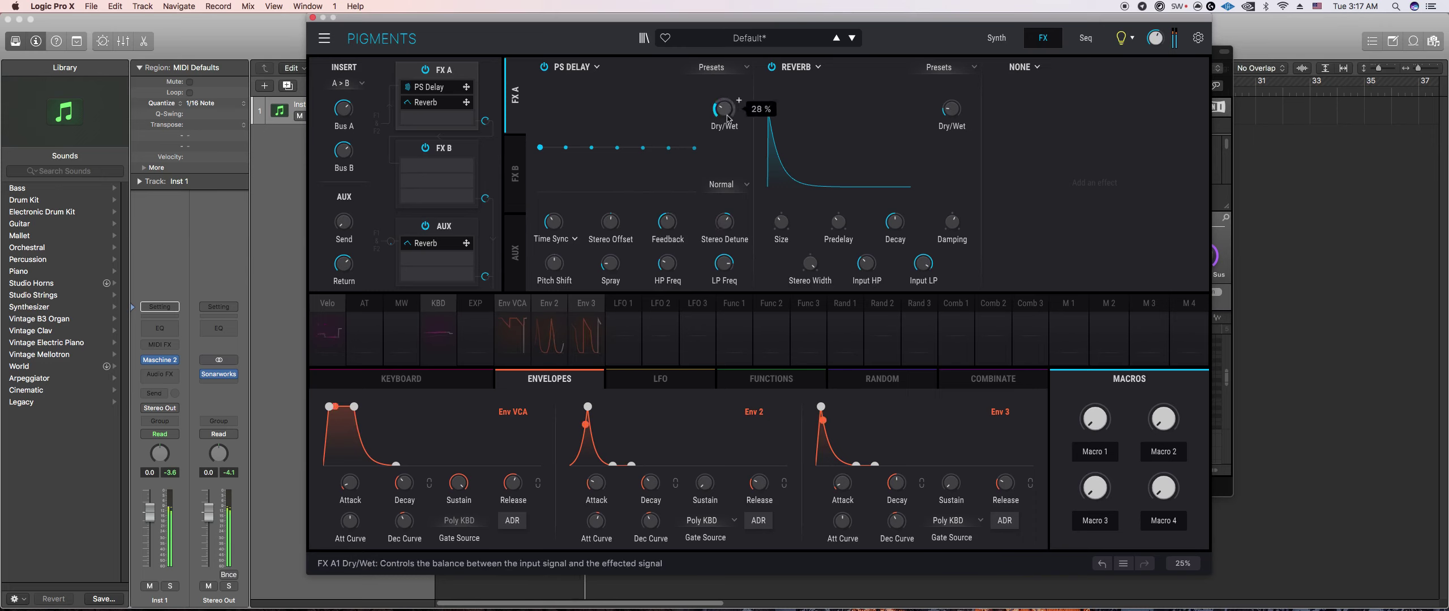
pyautogui.moveTo(666, 266); pyautogui.dragTo(724, 245)
# Step: Adjust the reverb's dry/wet mix and lengthen its decay, setting its size to about 0.50 and damping to about 0.89
pyautogui.moveTo(966, 100)
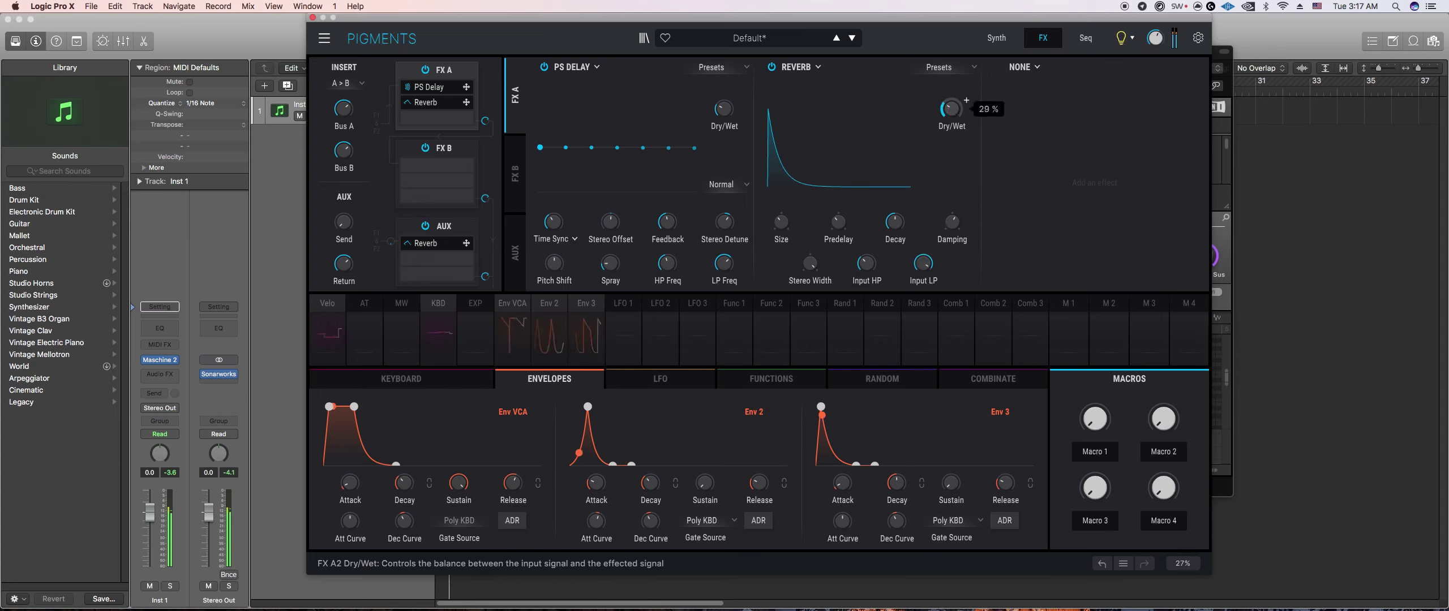
pyautogui.moveTo(955, 116); pyautogui.dragTo(954, 116)
pyautogui.moveTo(895, 222); pyautogui.dragTo(894, 215)
pyautogui.moveTo(781, 223); pyautogui.dragTo(781, 229)
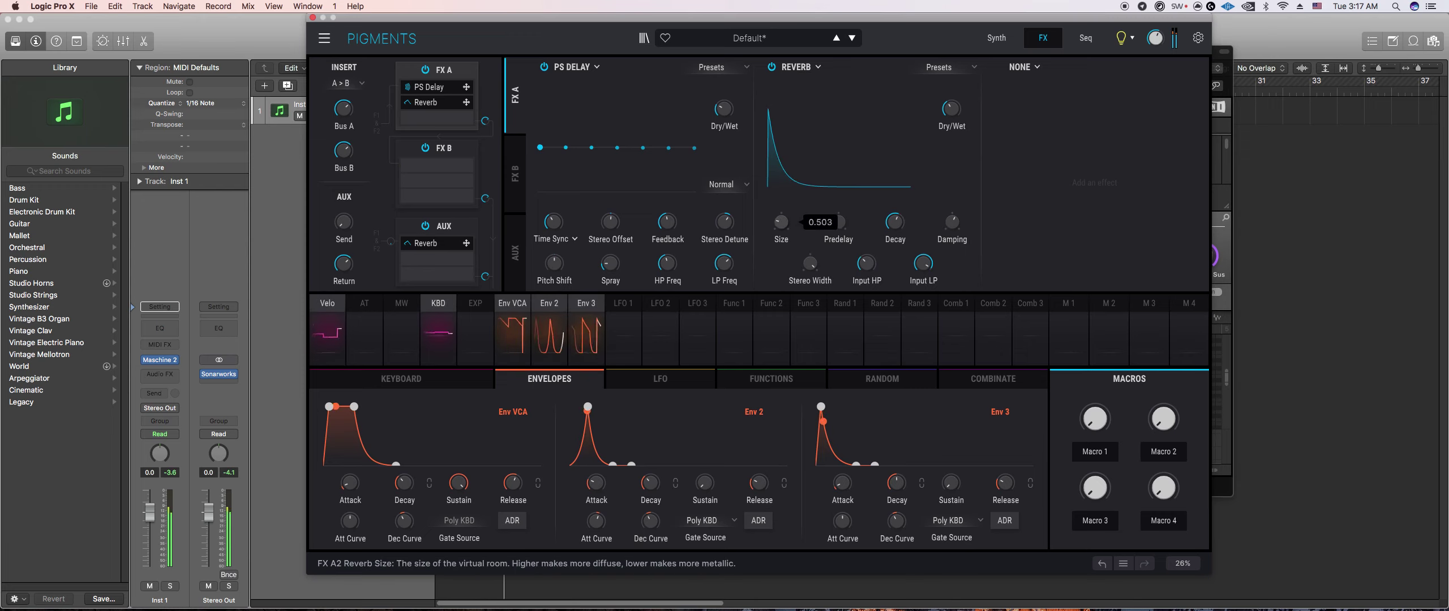
pyautogui.moveTo(953, 222)
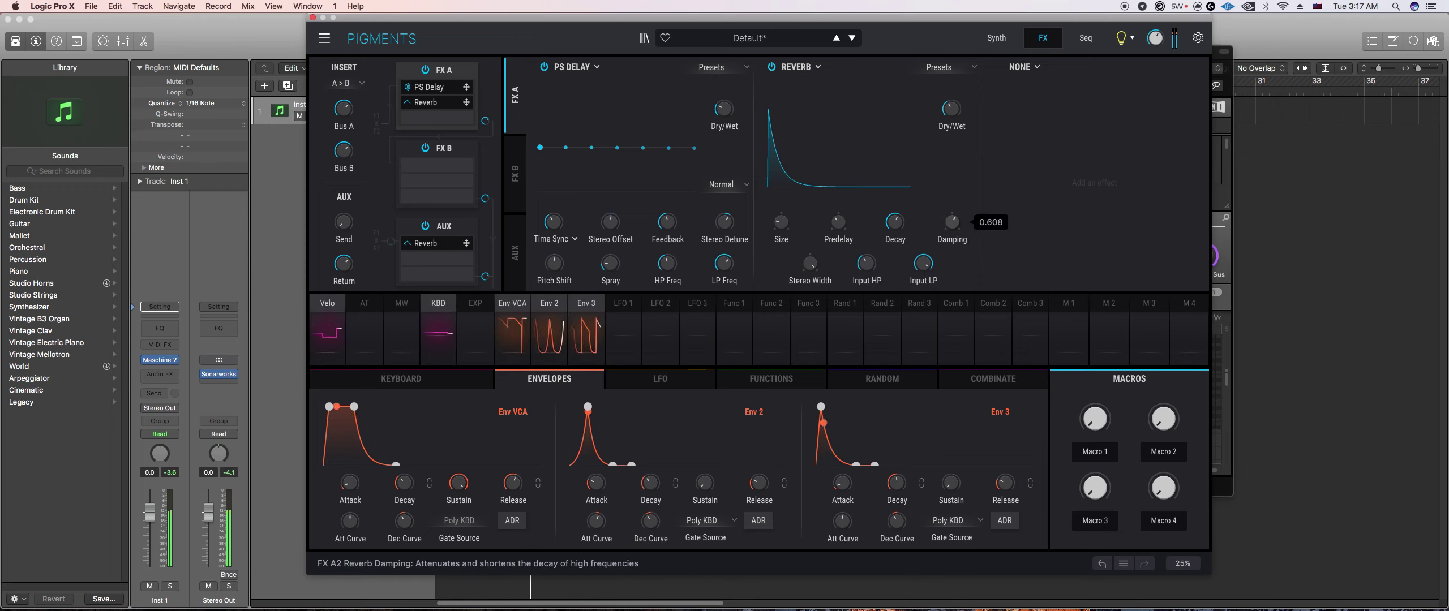
pyautogui.moveTo(952, 222); pyautogui.dragTo(952, 218)
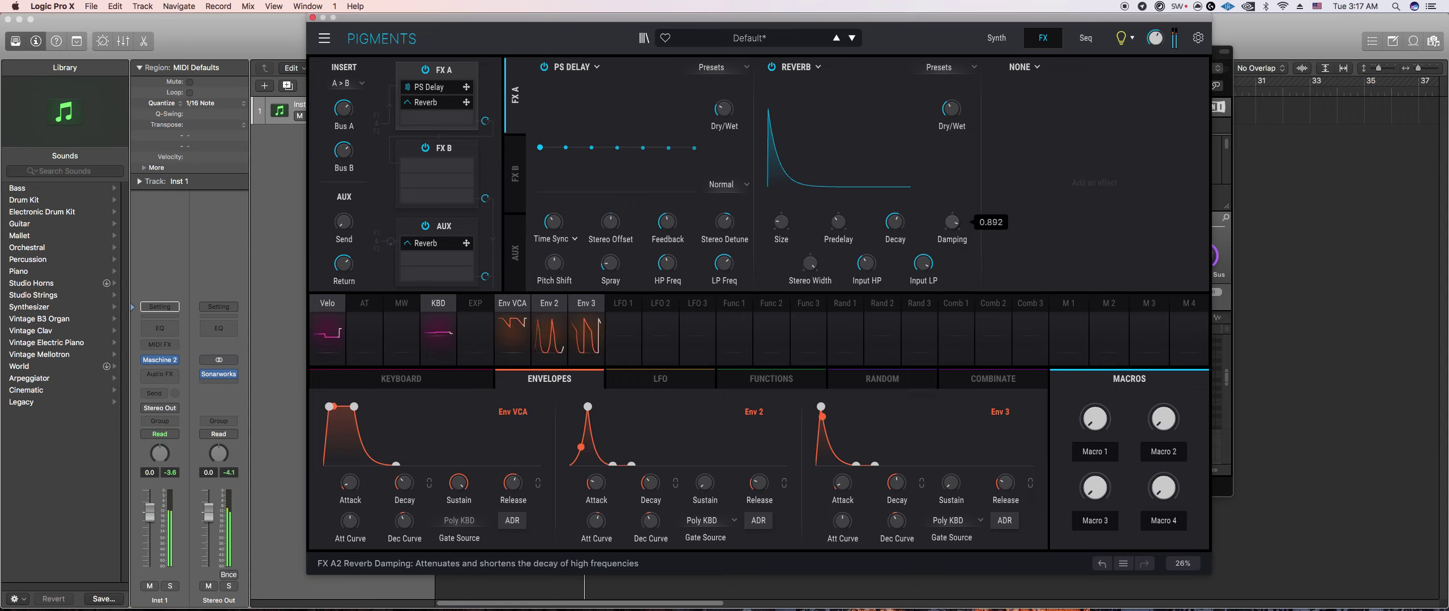
# Step: Lower the PS Delay's synced delay time
pyautogui.moveTo(739, 101)
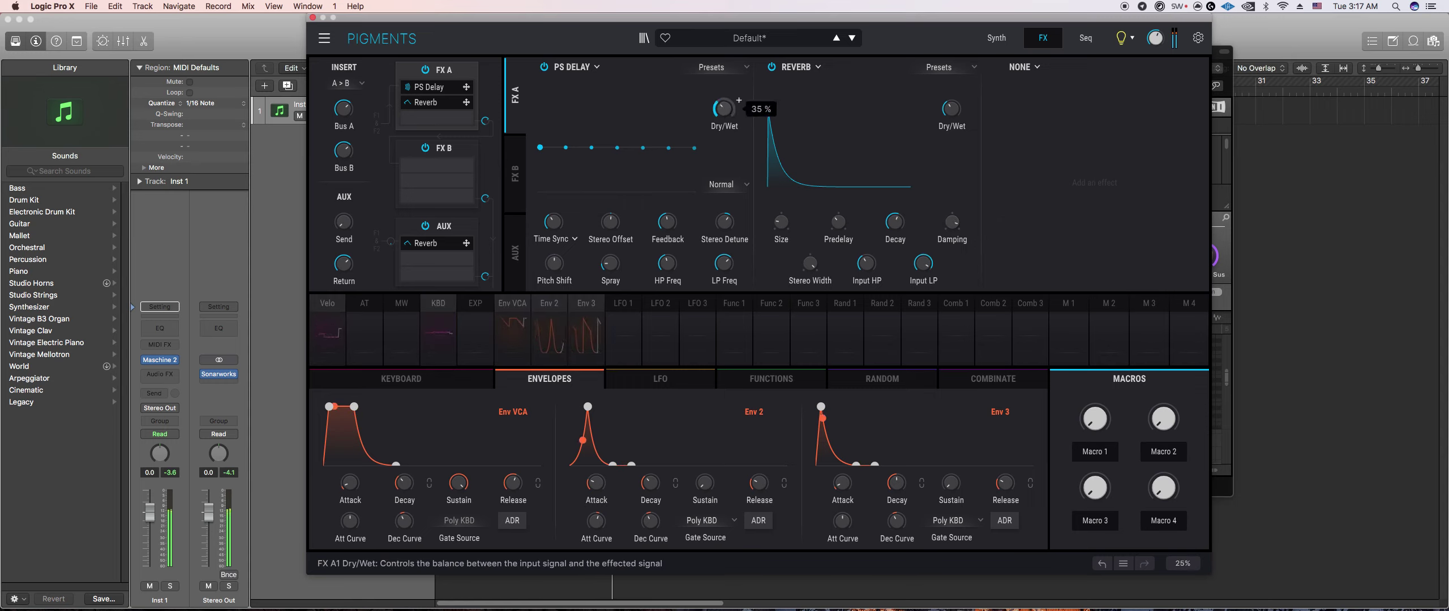
pyautogui.moveTo(682, 214)
pyautogui.moveTo(554, 223); pyautogui.dragTo(554, 234)
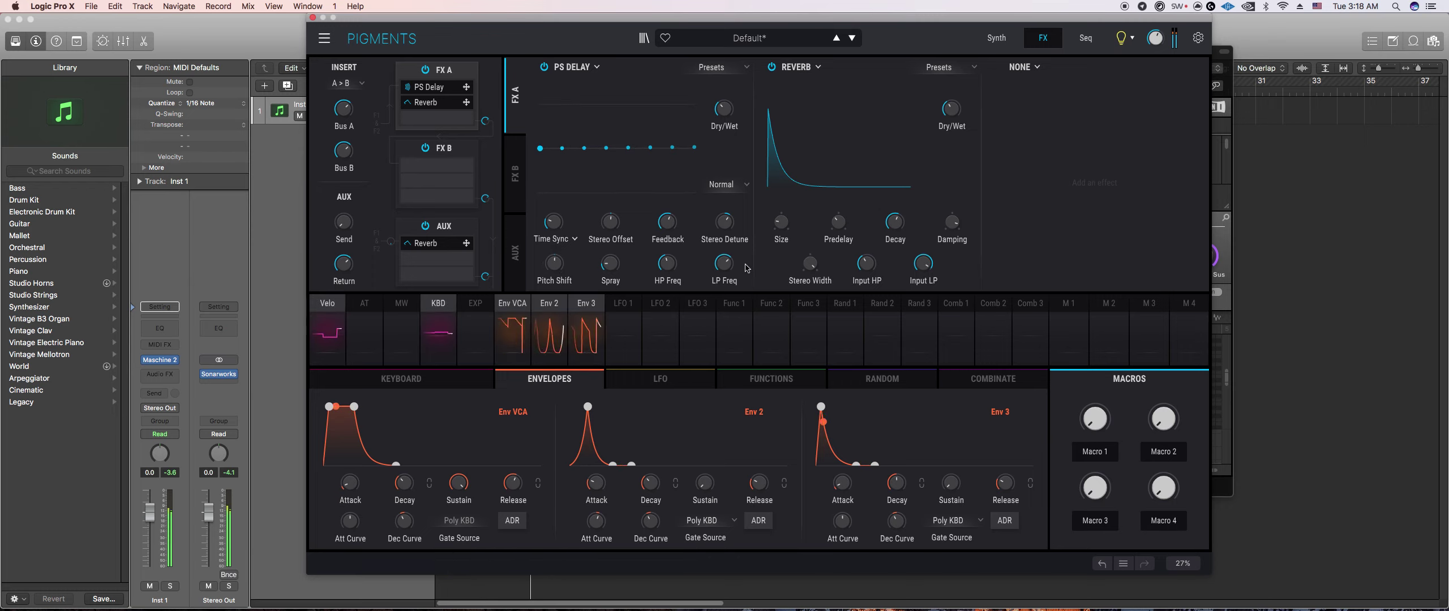
pyautogui.moveTo(724, 110)
# Step: Add a Delay to FX A's third slot with feedback of about 0.59 and a raised high-pass frequency, and bypass the PS Delay
pyautogui.click(1023, 66)
pyautogui.click(974, 125)
pyautogui.moveTo(1199, 214)
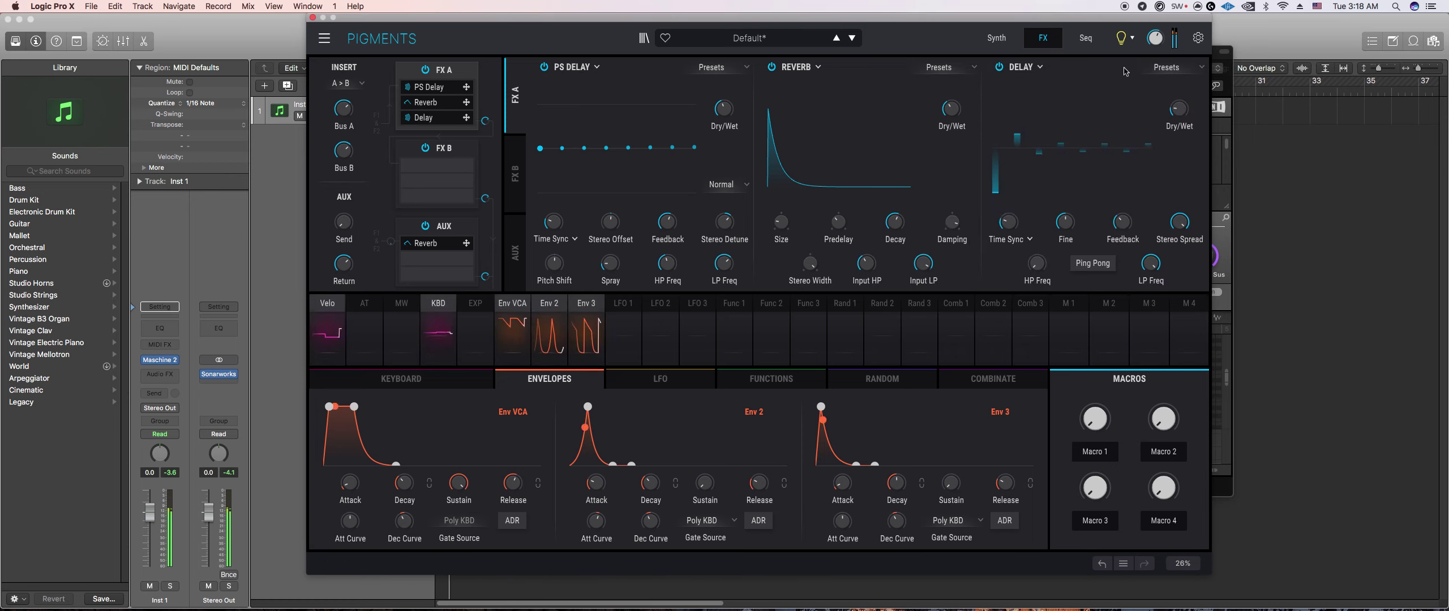
pyautogui.moveTo(1137, 213)
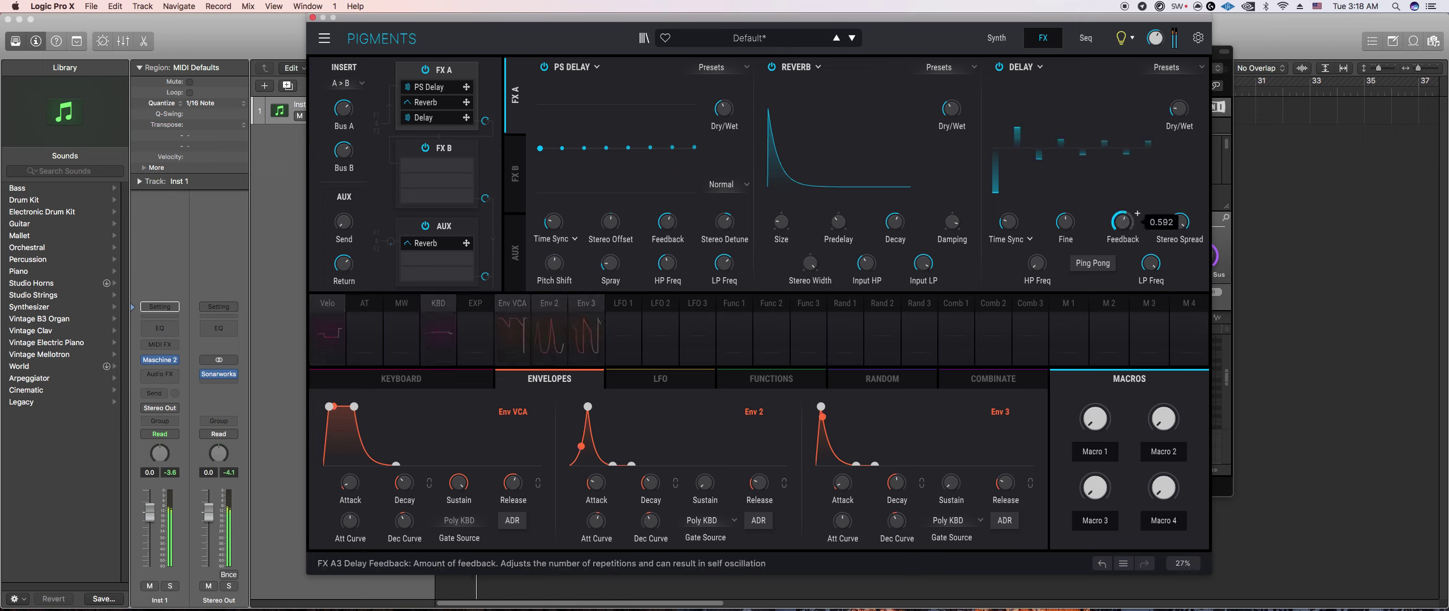
pyautogui.moveTo(1051, 255)
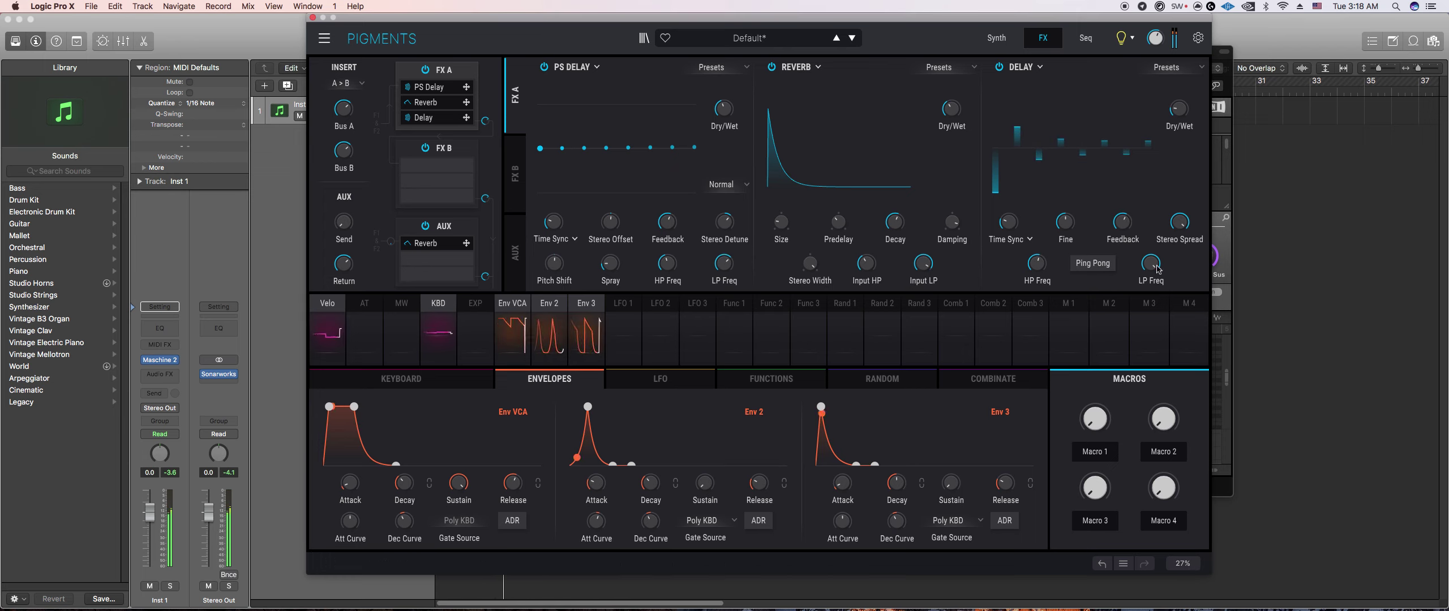
pyautogui.click(544, 66)
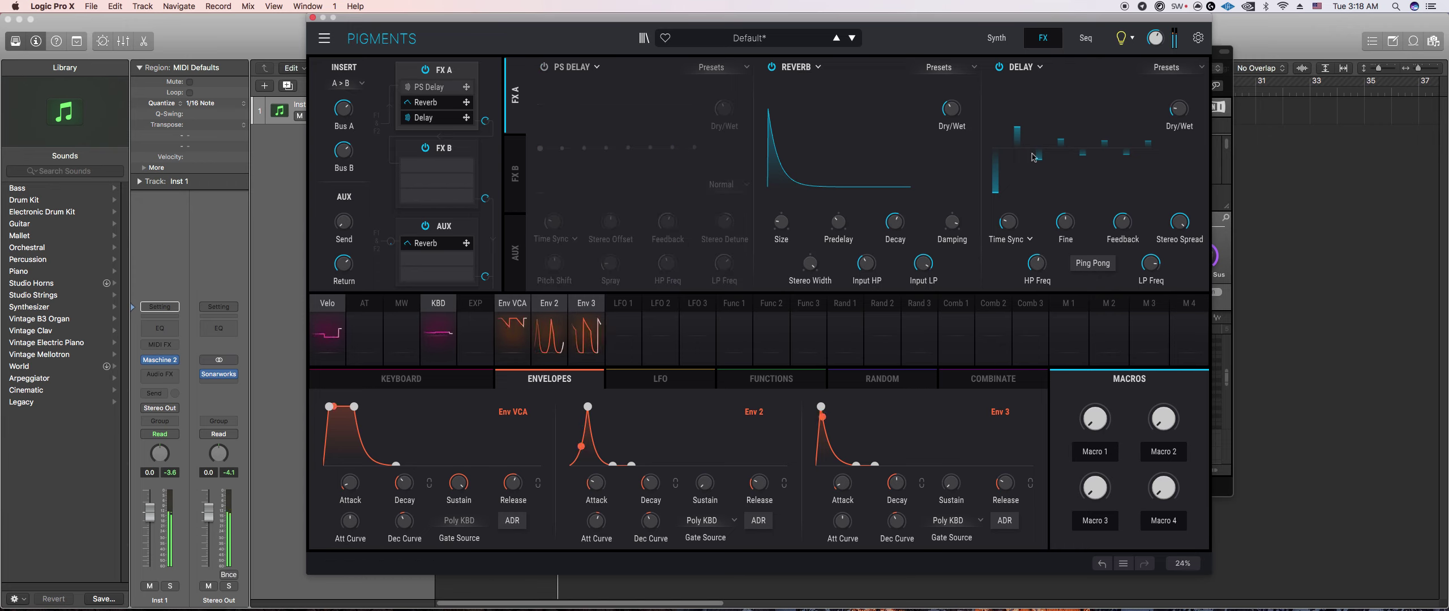
# Step: Adjust the Delay's synced time and dry/wet mix, trying Sync Triplets before setting its time type to Sync Dotted
pyautogui.moveTo(1008, 222); pyautogui.dragTo(1008, 216)
pyautogui.click(1028, 239)
pyautogui.click(1041, 277)
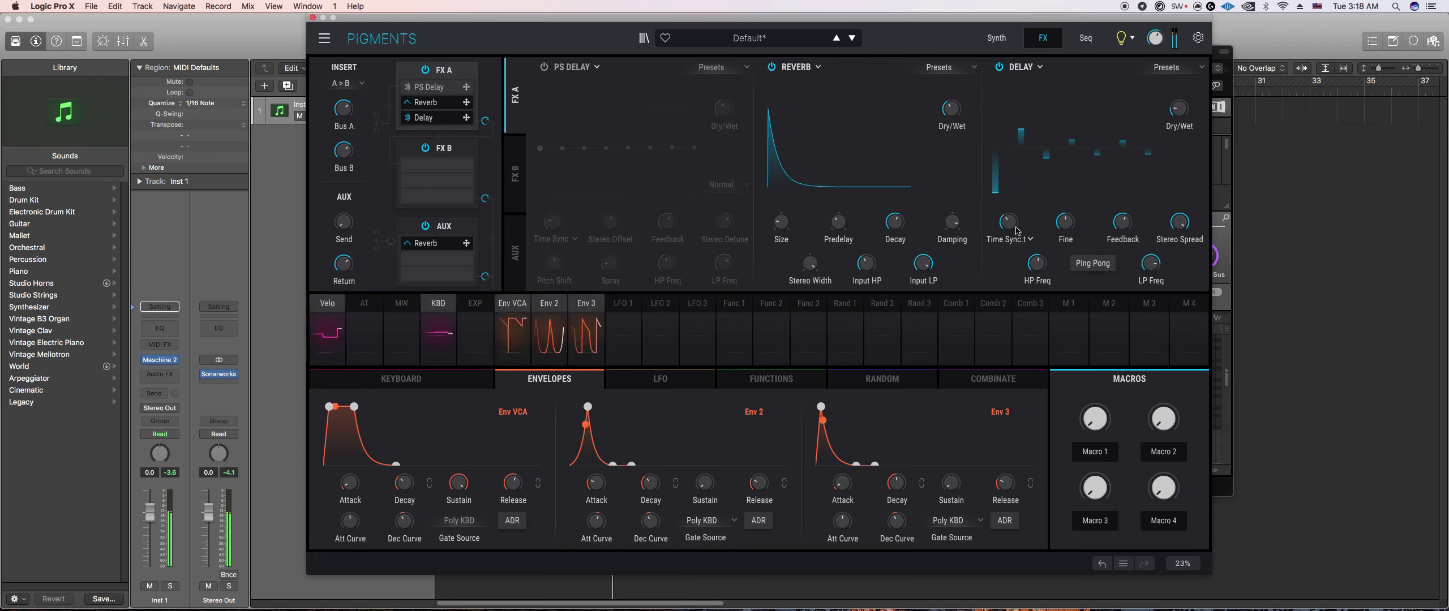
pyautogui.moveTo(1179, 110); pyautogui.dragTo(1178, 99)
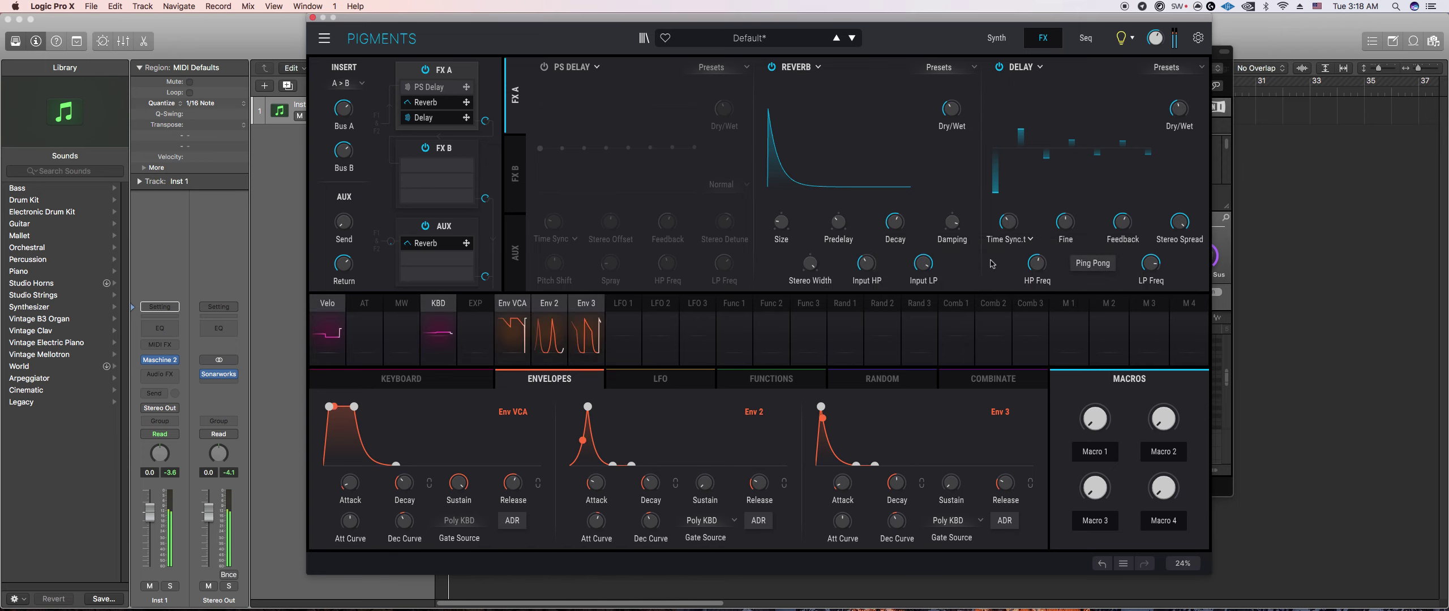
pyautogui.moveTo(1011, 228)
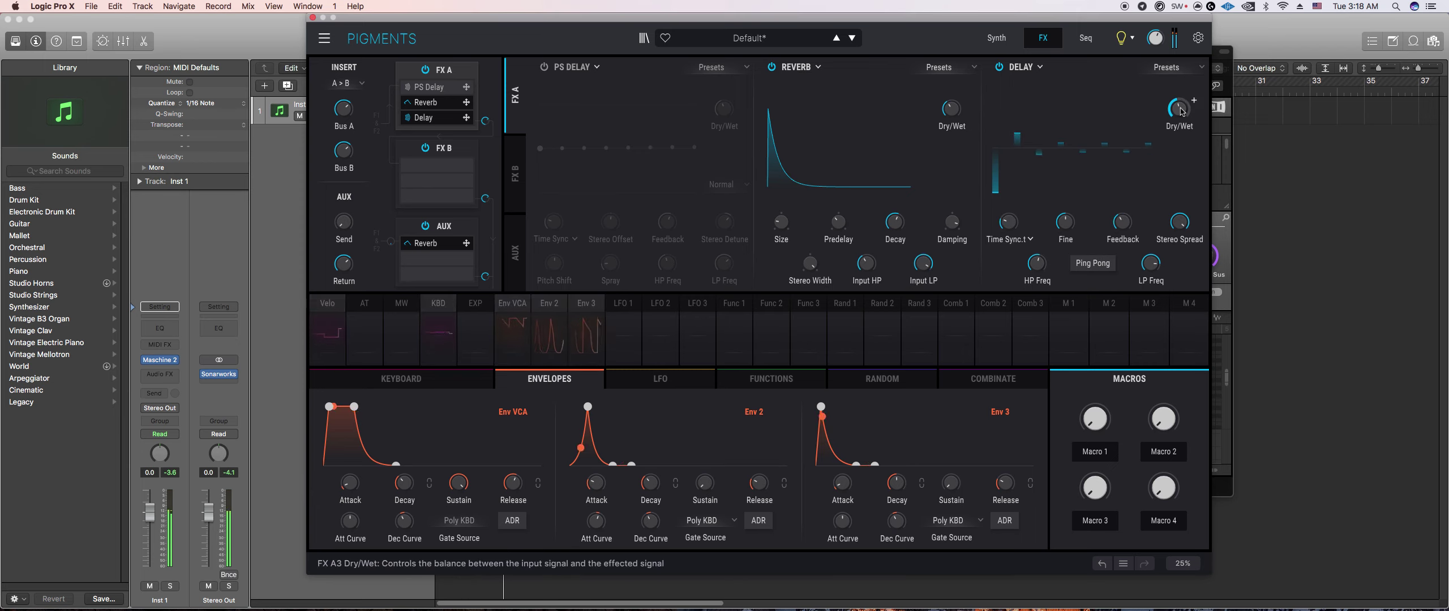
pyautogui.click(1029, 239)
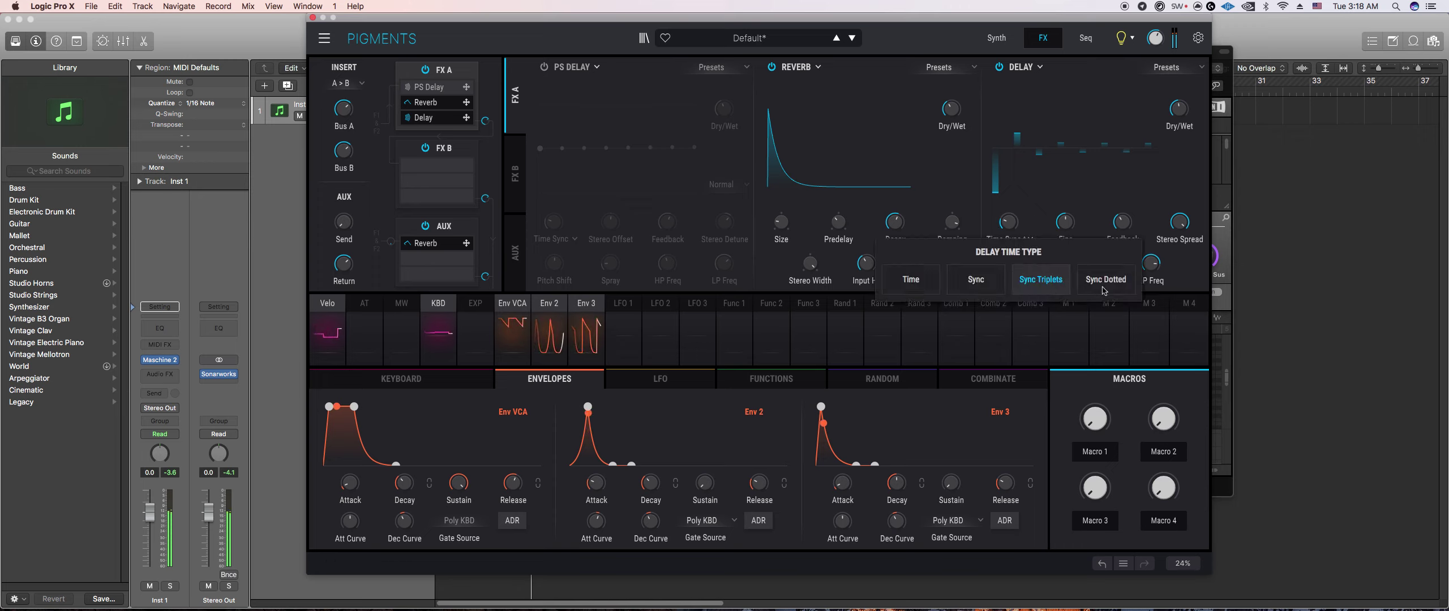
pyautogui.click(1118, 288)
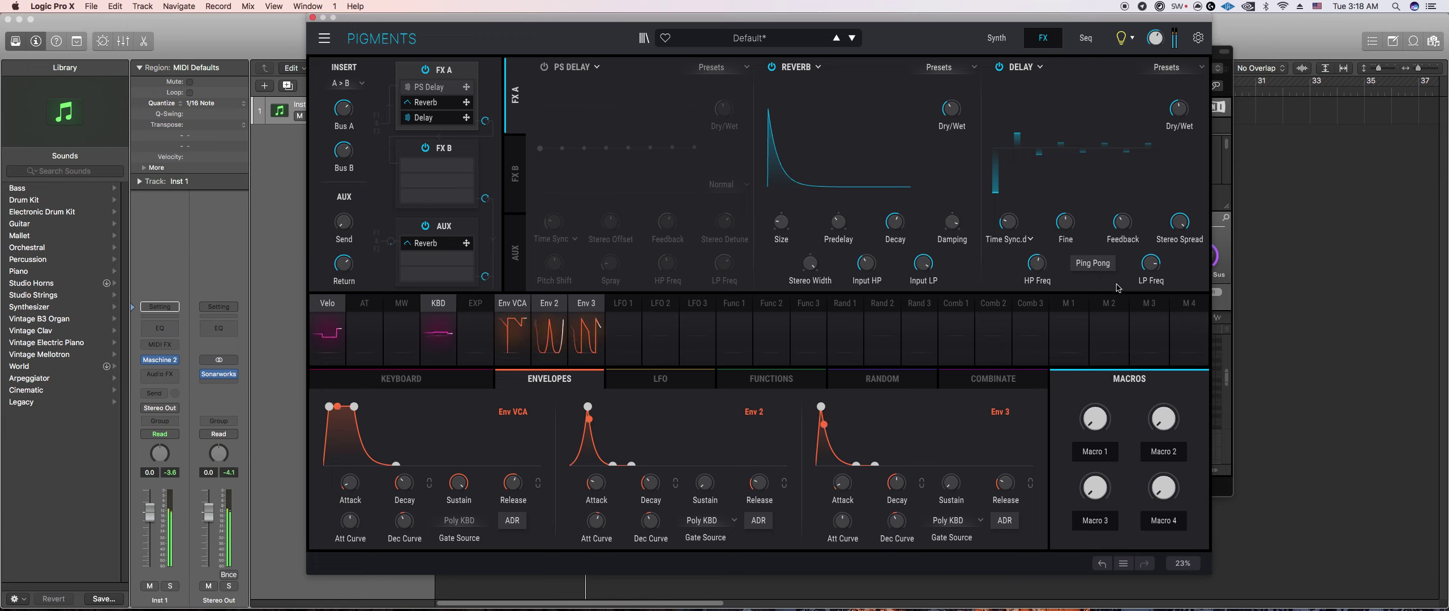
# Step: Re-enable the PS Delay in FX A and set its time type to Sync Dotted
pyautogui.click(543, 67)
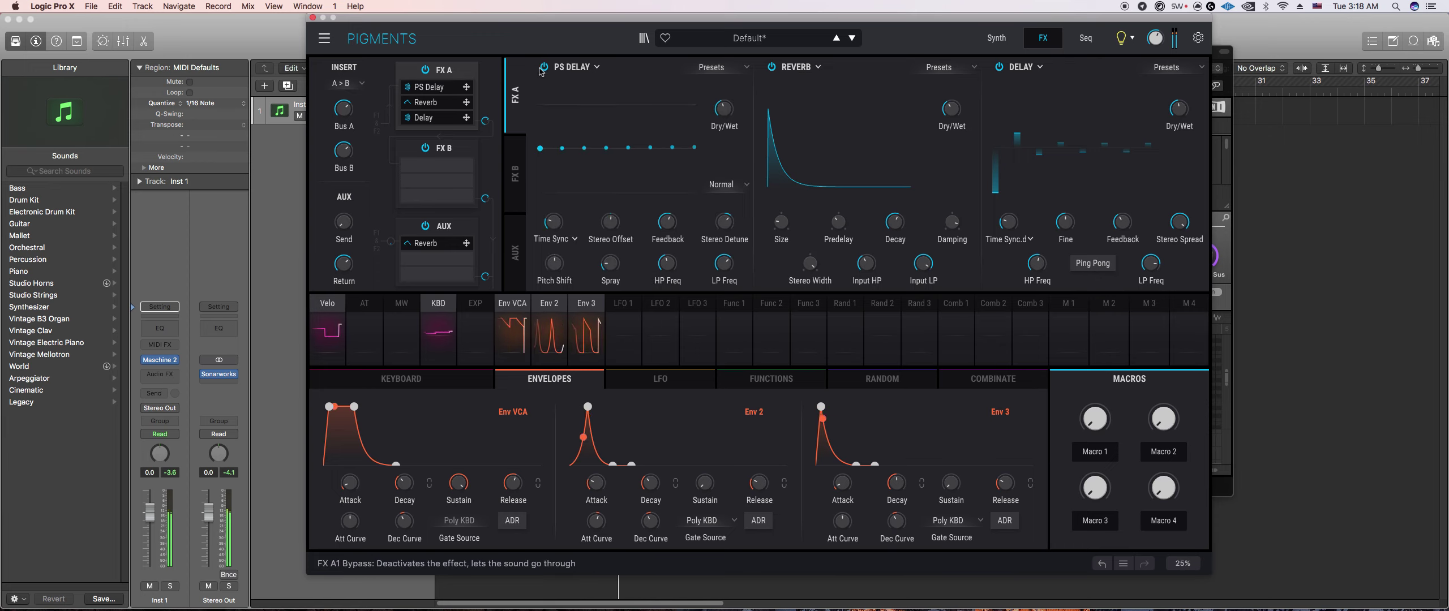
pyautogui.click(575, 240)
pyautogui.click(663, 362)
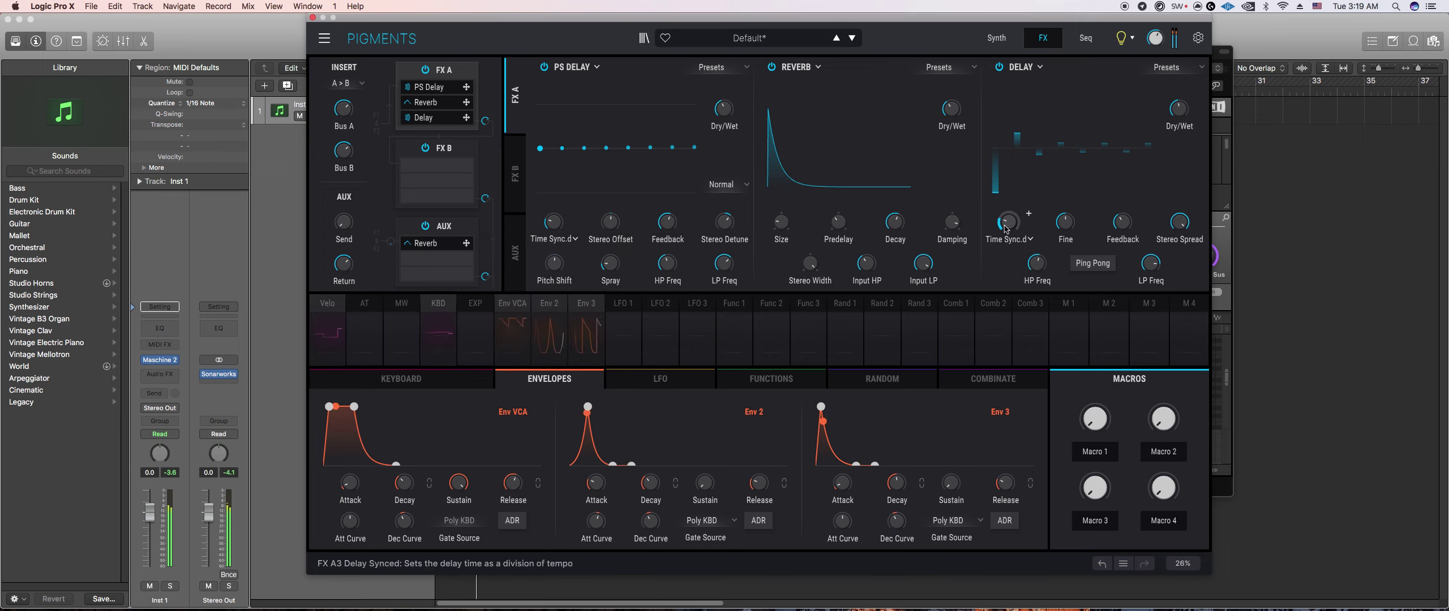
# Step: Adjust the PS Delay's low-pass frequency and bypass the Delay in FX A's third slot
pyautogui.moveTo(1029, 214)
pyautogui.moveTo(682, 214)
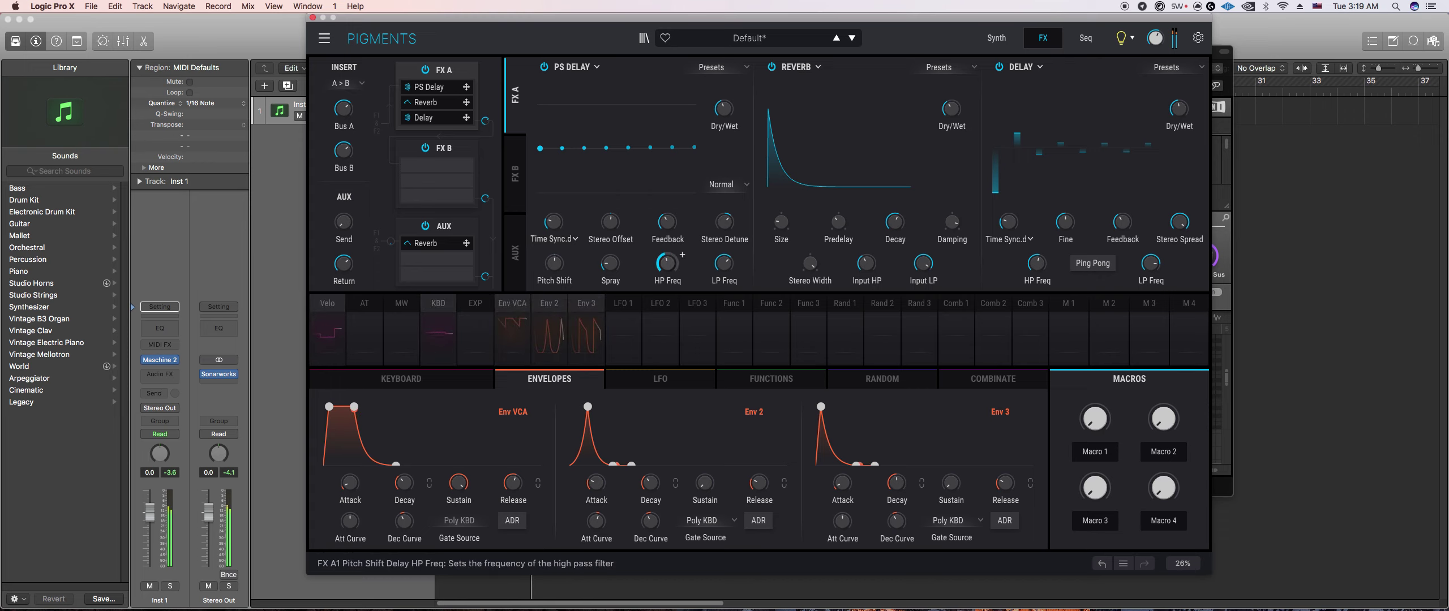
pyautogui.moveTo(739, 254)
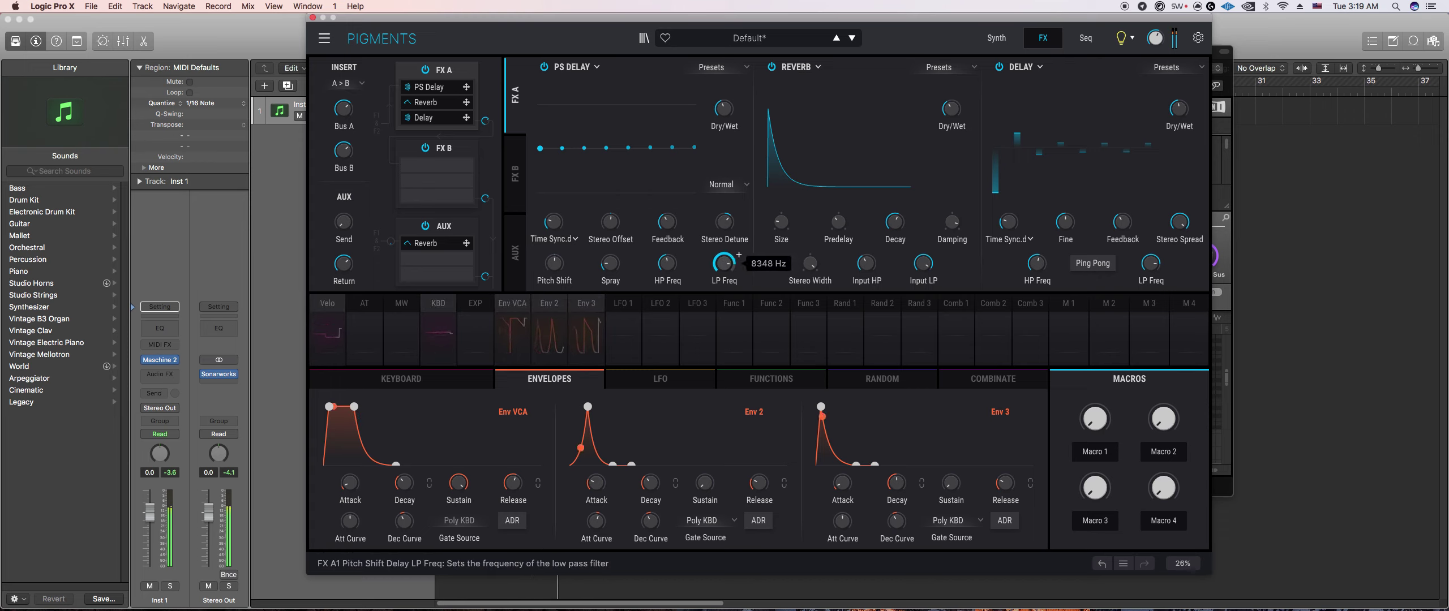
pyautogui.moveTo(725, 264); pyautogui.dragTo(724, 258)
pyautogui.click(999, 67)
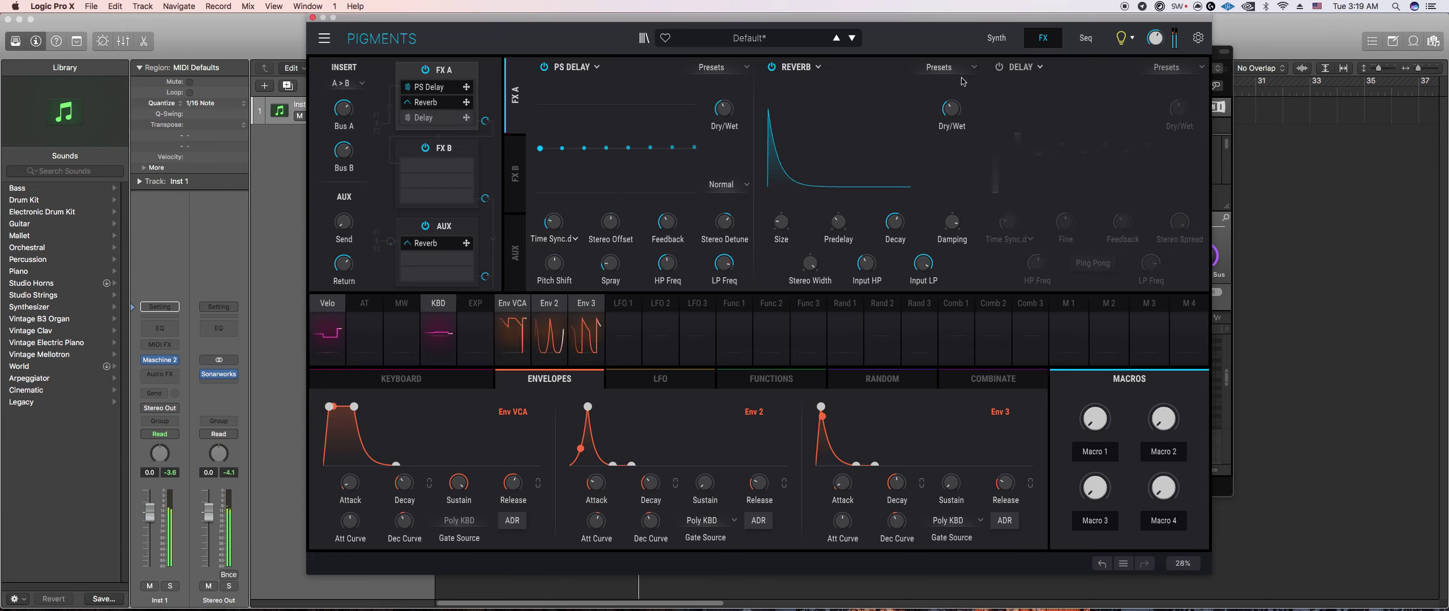
pyautogui.moveTo(1175, 41)
pyautogui.moveTo(649, 475)
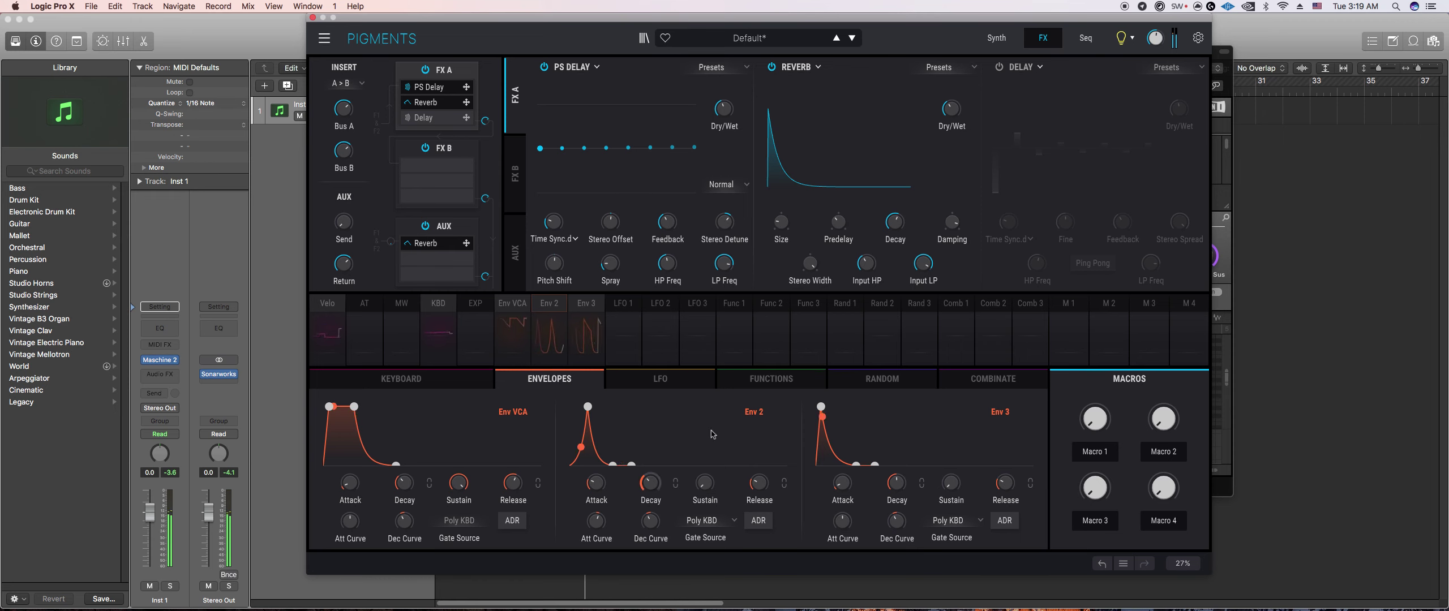
pyautogui.click(1227, 238)
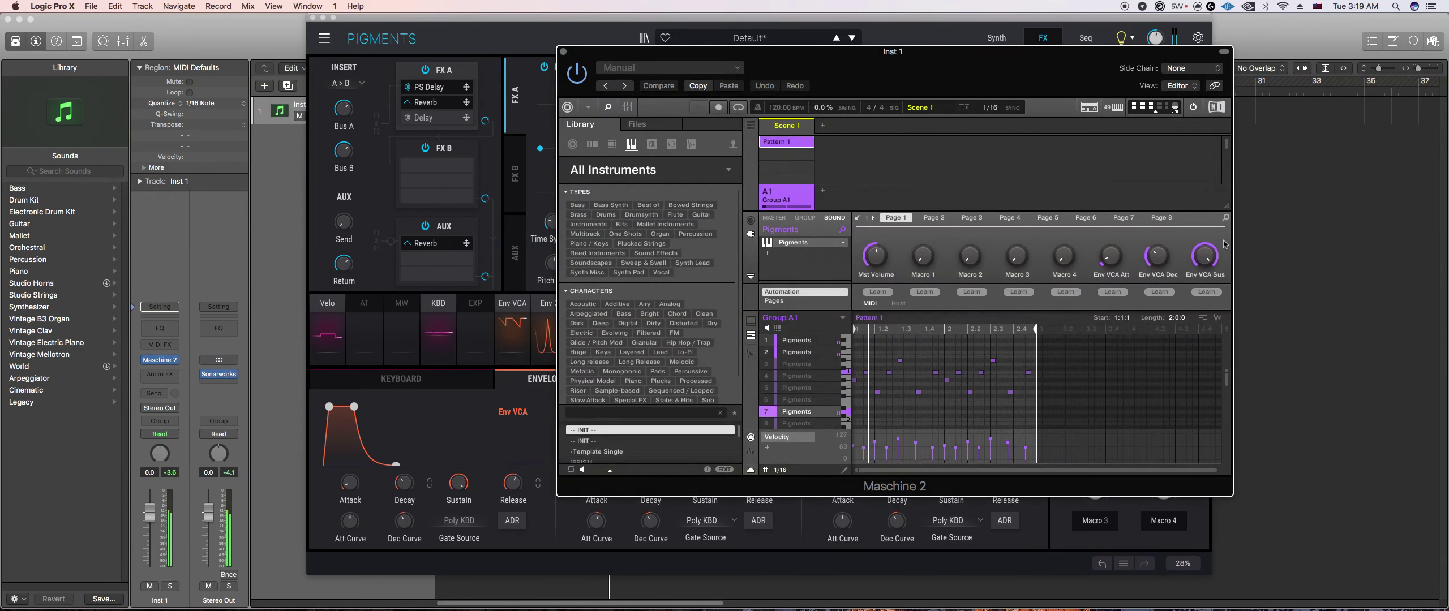
pyautogui.click(521, 550)
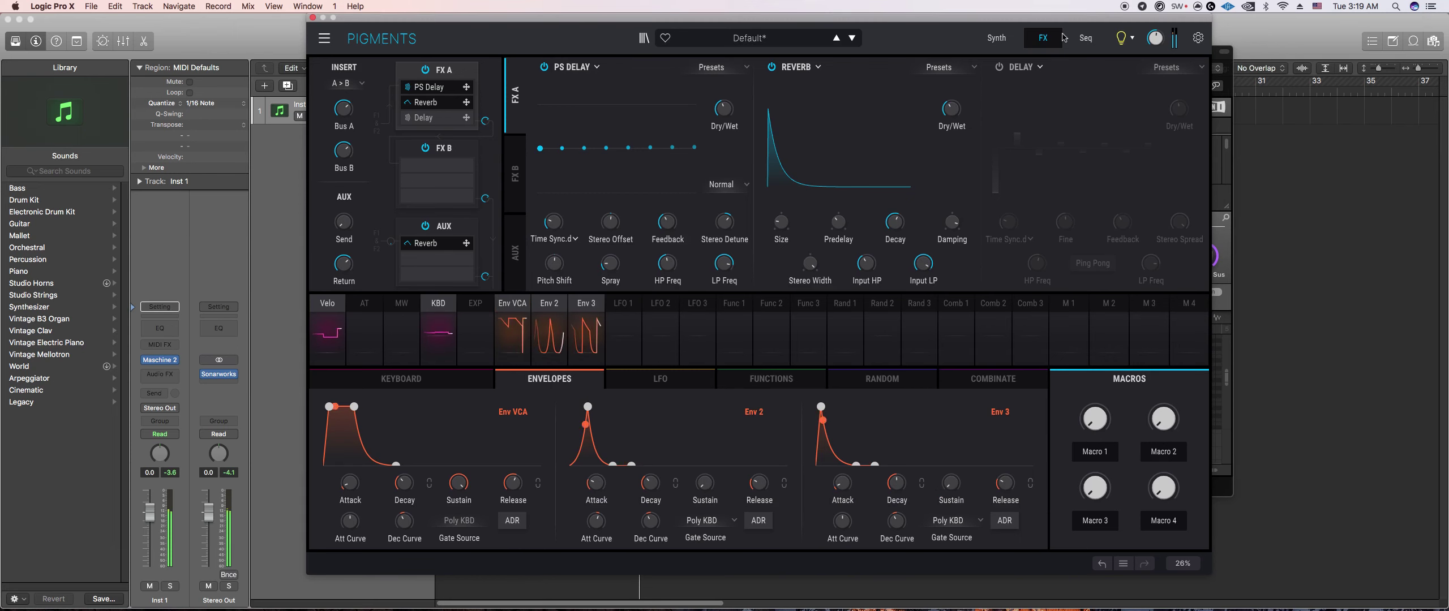
# Step: Set Function 1's play mode to Run and shape a slow curved rise peaking at time 0.938, level 1.00, with a rounded fall
pyautogui.click(997, 38)
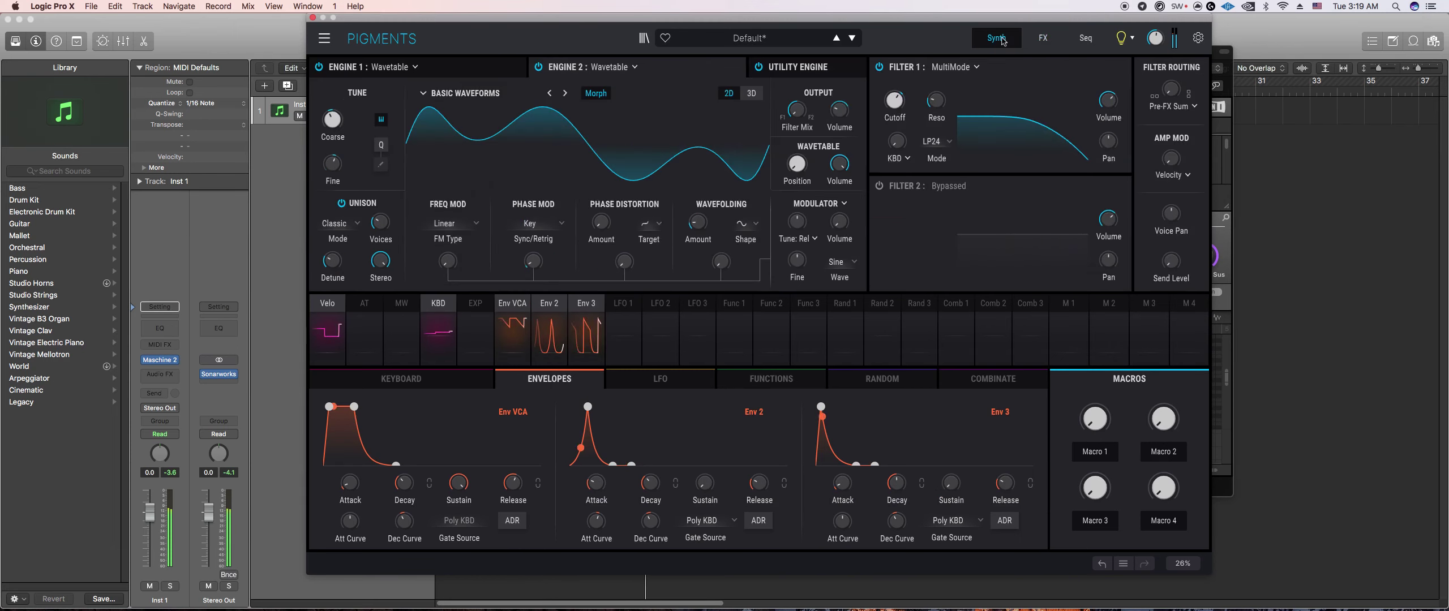
pyautogui.click(663, 378)
pyautogui.click(770, 379)
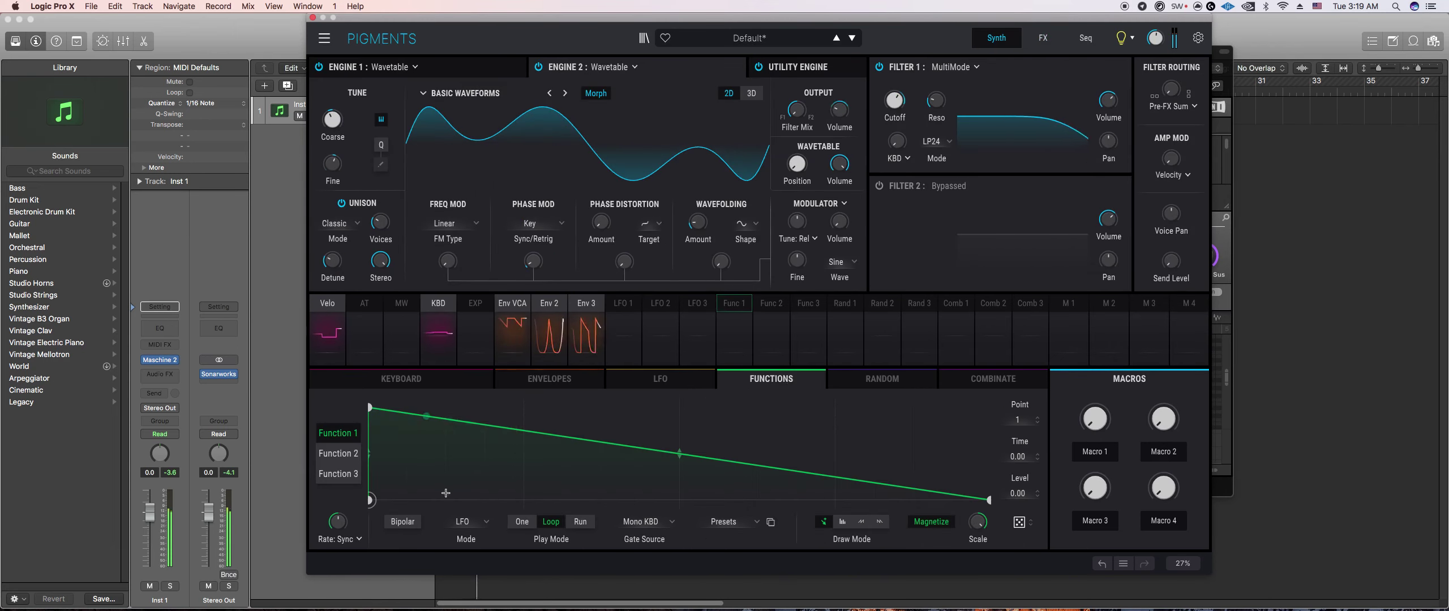
pyautogui.click(580, 521)
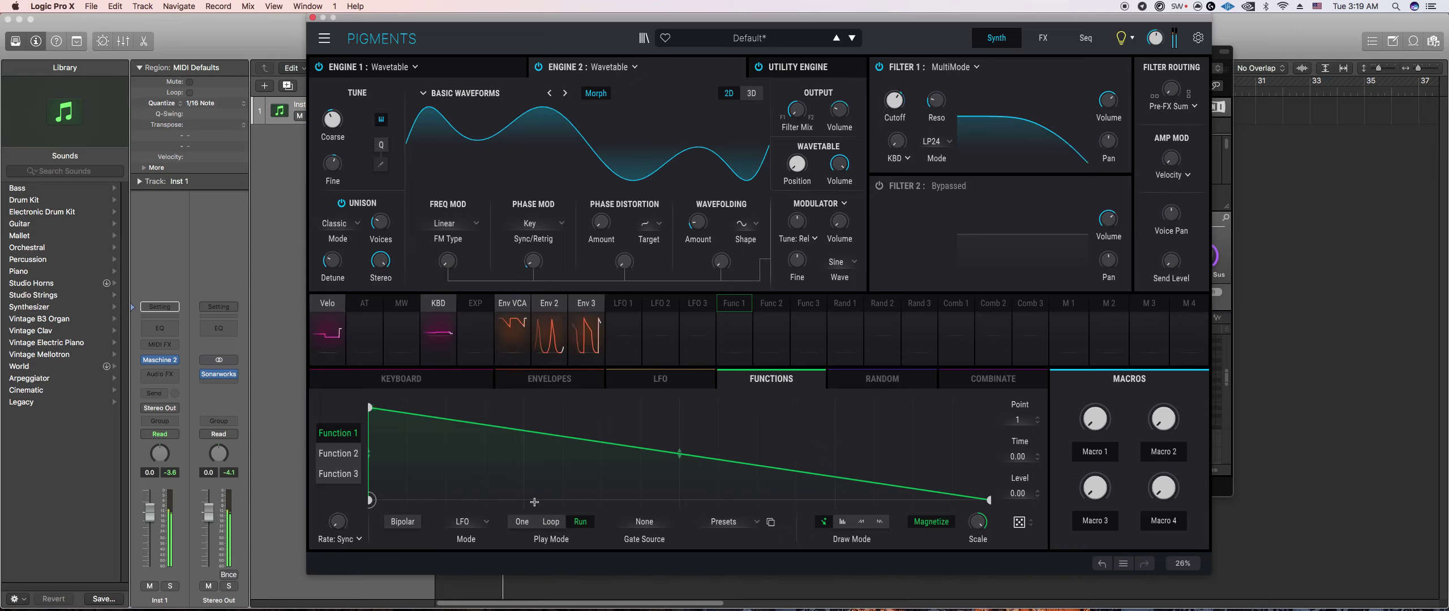
pyautogui.moveTo(372, 407); pyautogui.dragTo(955, 393)
pyautogui.moveTo(659, 455); pyautogui.dragTo(661, 497)
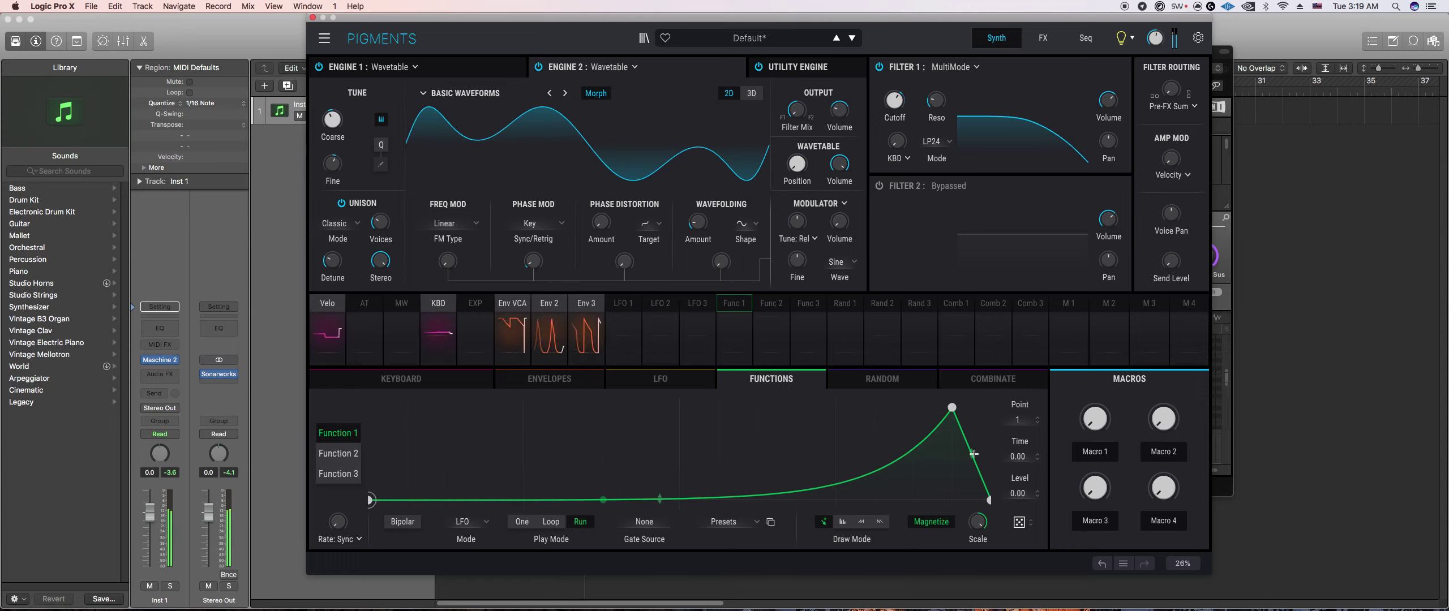
pyautogui.moveTo(970, 454); pyautogui.dragTo(972, 433)
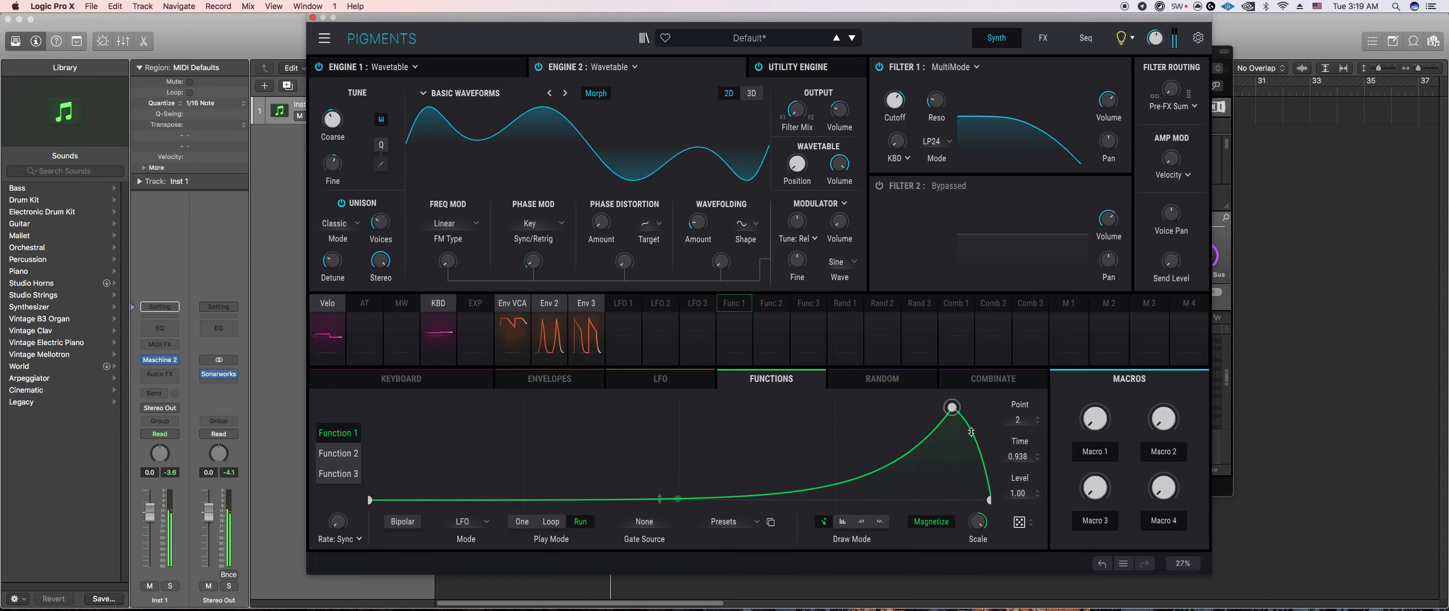
# Step: Route Function 1 to Engine 2's wavetable position at 0.20 and to Filter 1's cutoff at 0.17
pyautogui.click(742, 306)
pyautogui.moveTo(805, 160); pyautogui.dragTo(806, 157)
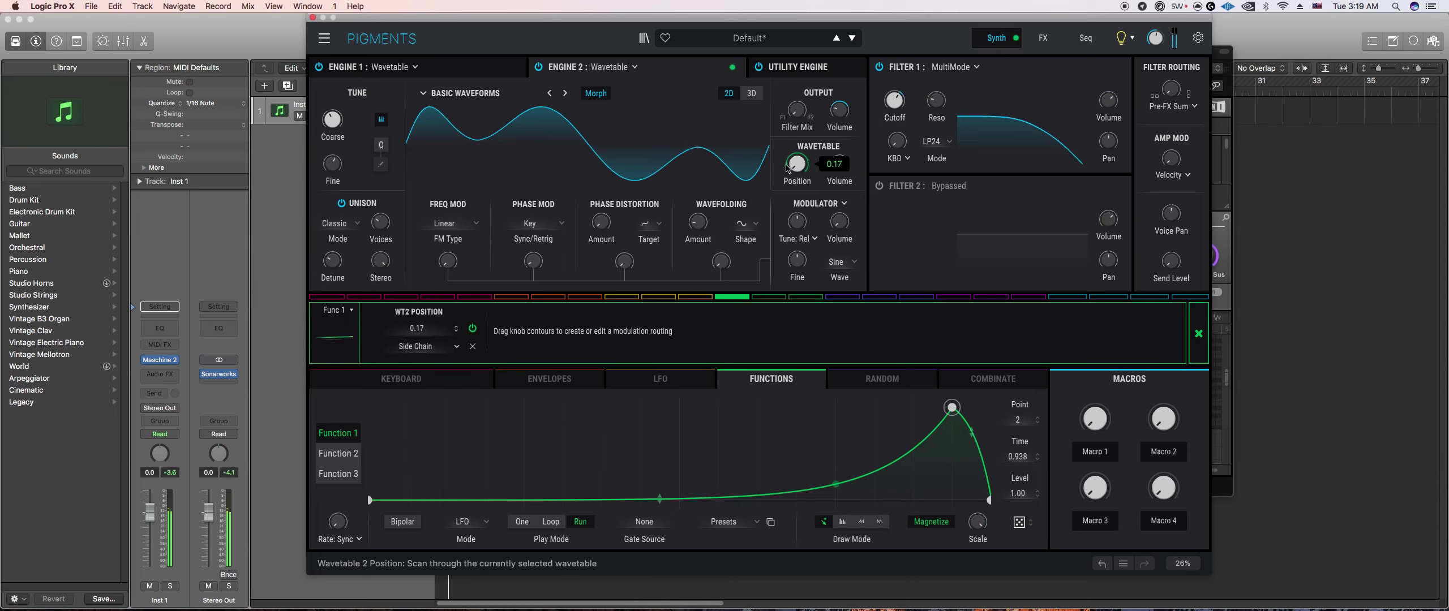
pyautogui.moveTo(904, 89); pyautogui.dragTo(898, 89)
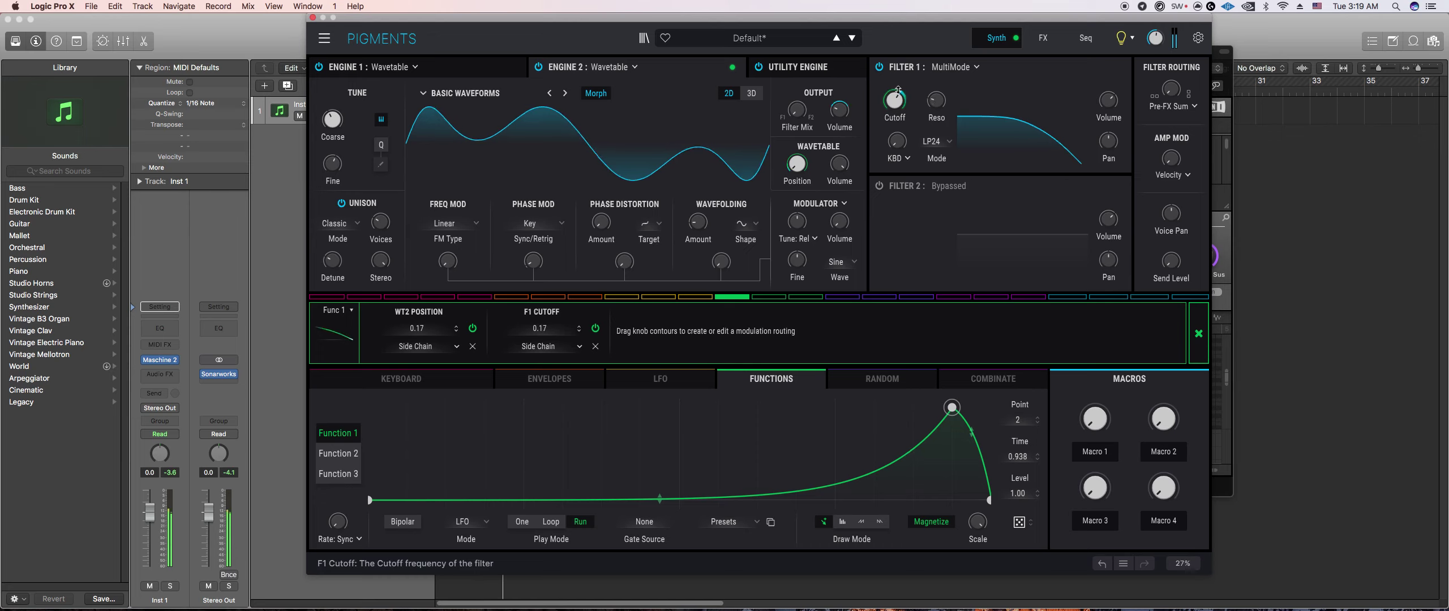
pyautogui.moveTo(787, 165)
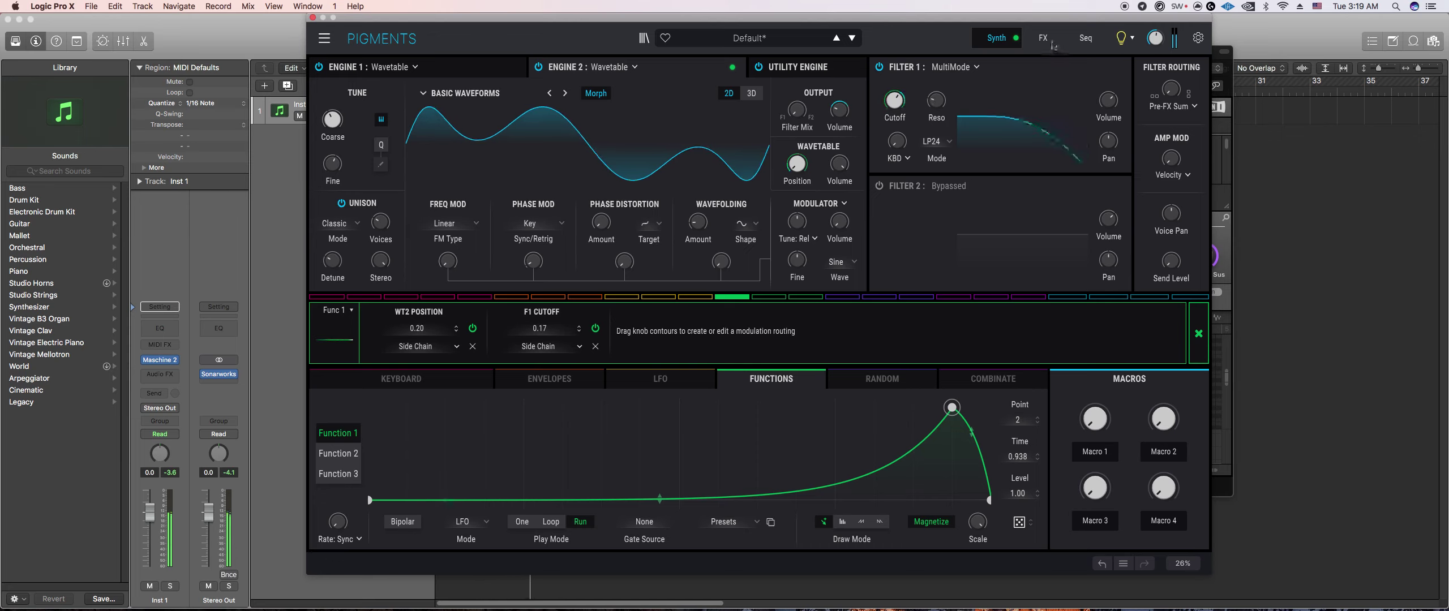
# Step: Route Function 1 to the PS Delay's feedback and the reverb's dry/wet mix, each at 0.12
pyautogui.click(1043, 38)
pyautogui.moveTo(672, 221); pyautogui.dragTo(672, 218)
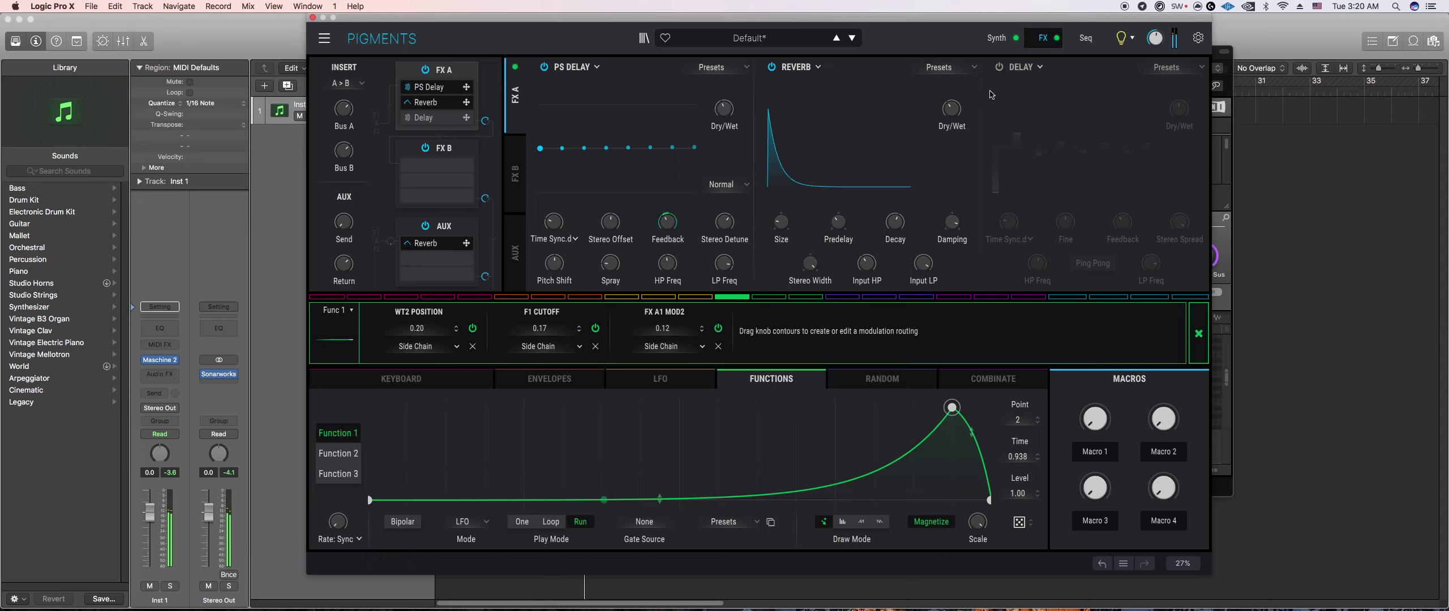
pyautogui.moveTo(953, 101); pyautogui.dragTo(953, 99)
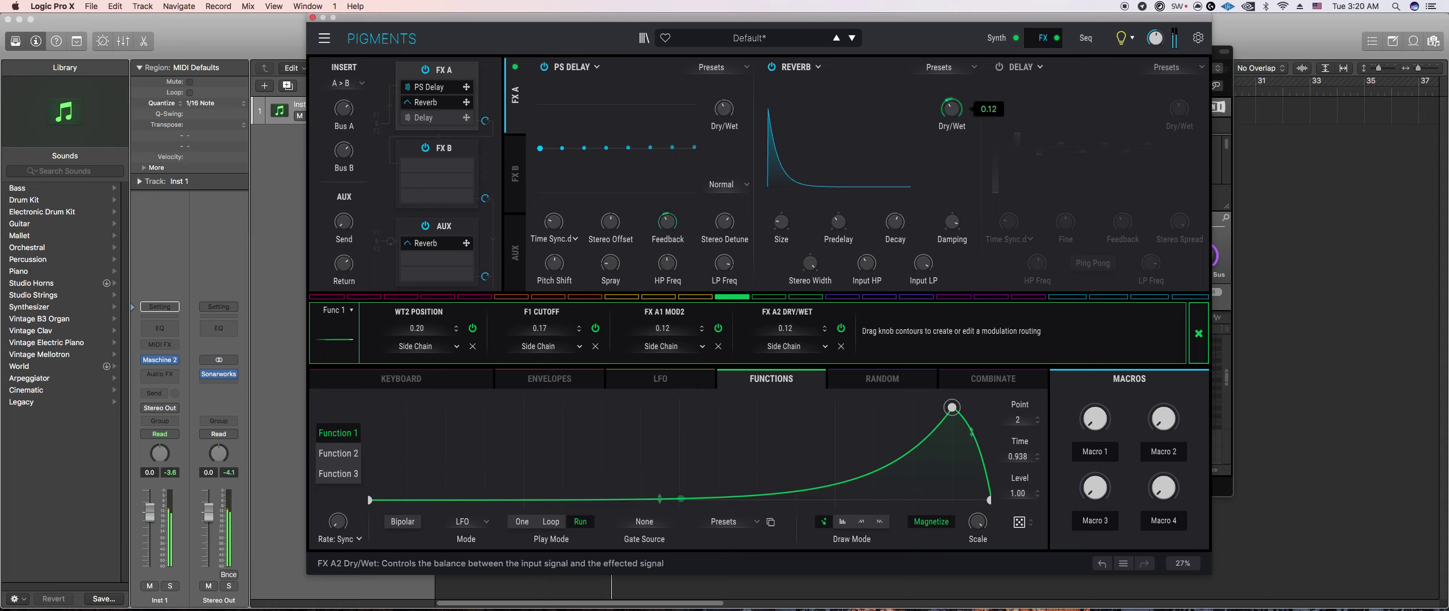
# Step: Add Function 1 points at time 0.983, level 0.860 and time 0.375, level 0.00, and bend the rise between them into a late curve
pyautogui.doubleClick(980, 421)
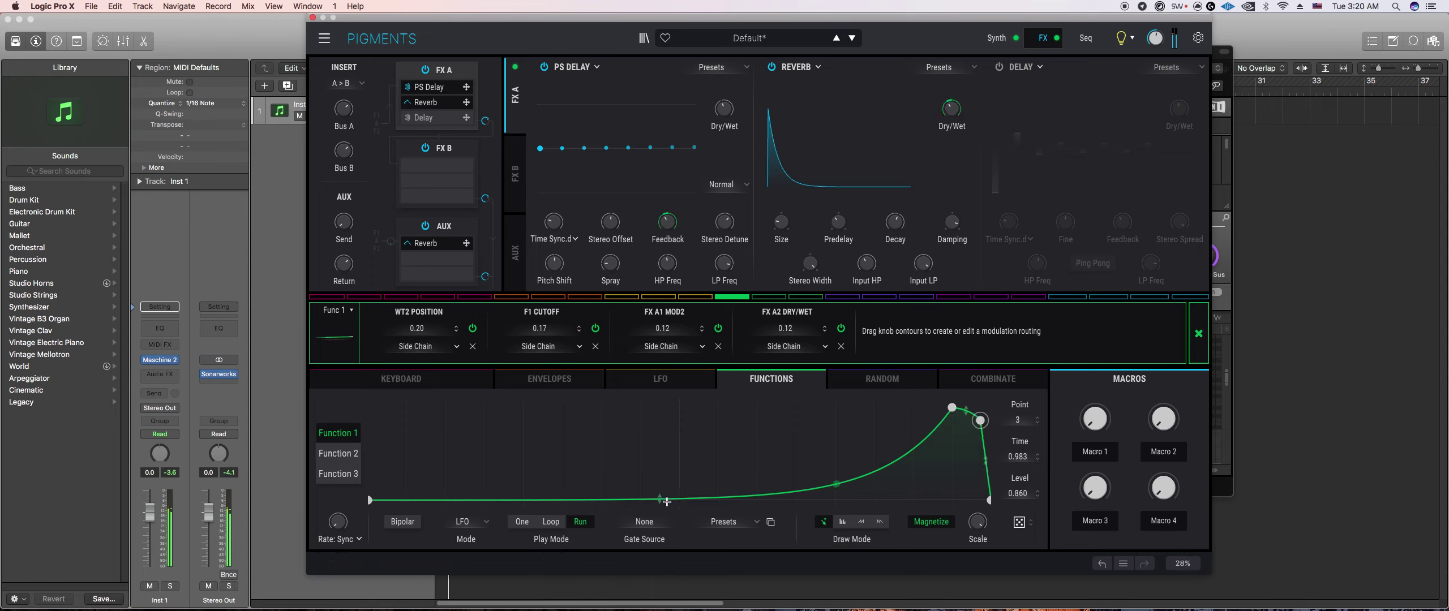
pyautogui.doubleClick(608, 498)
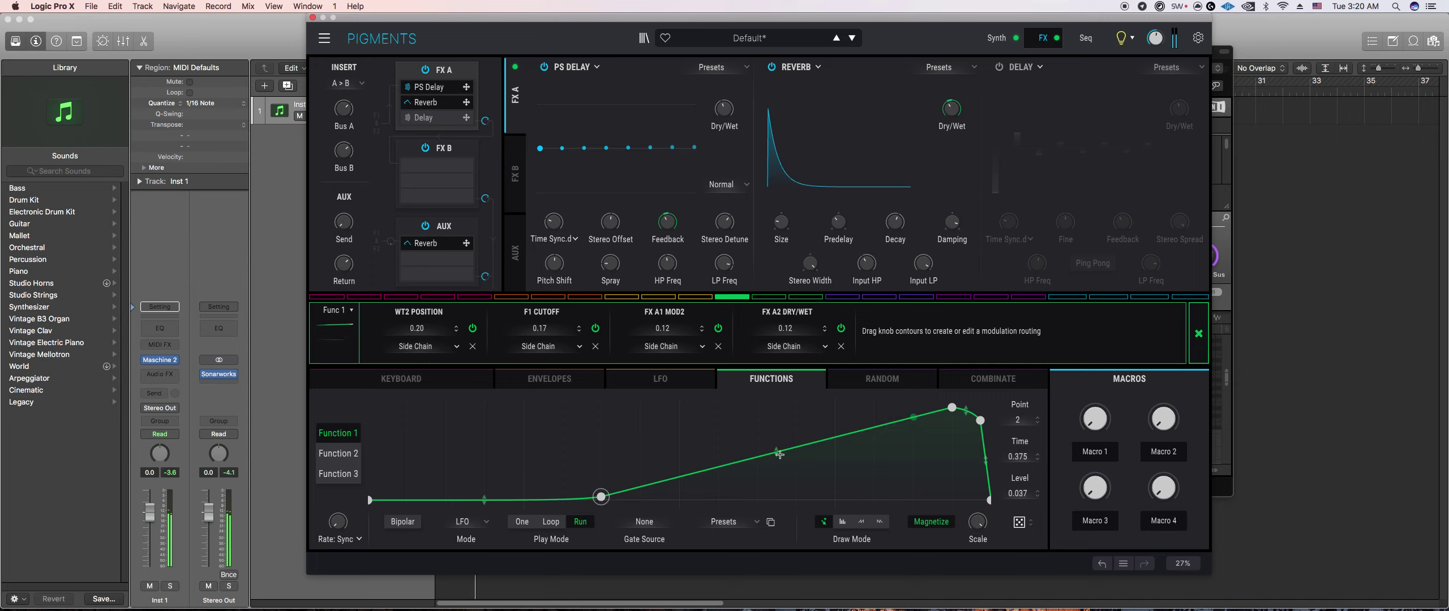
pyautogui.moveTo(774, 453); pyautogui.dragTo(763, 497)
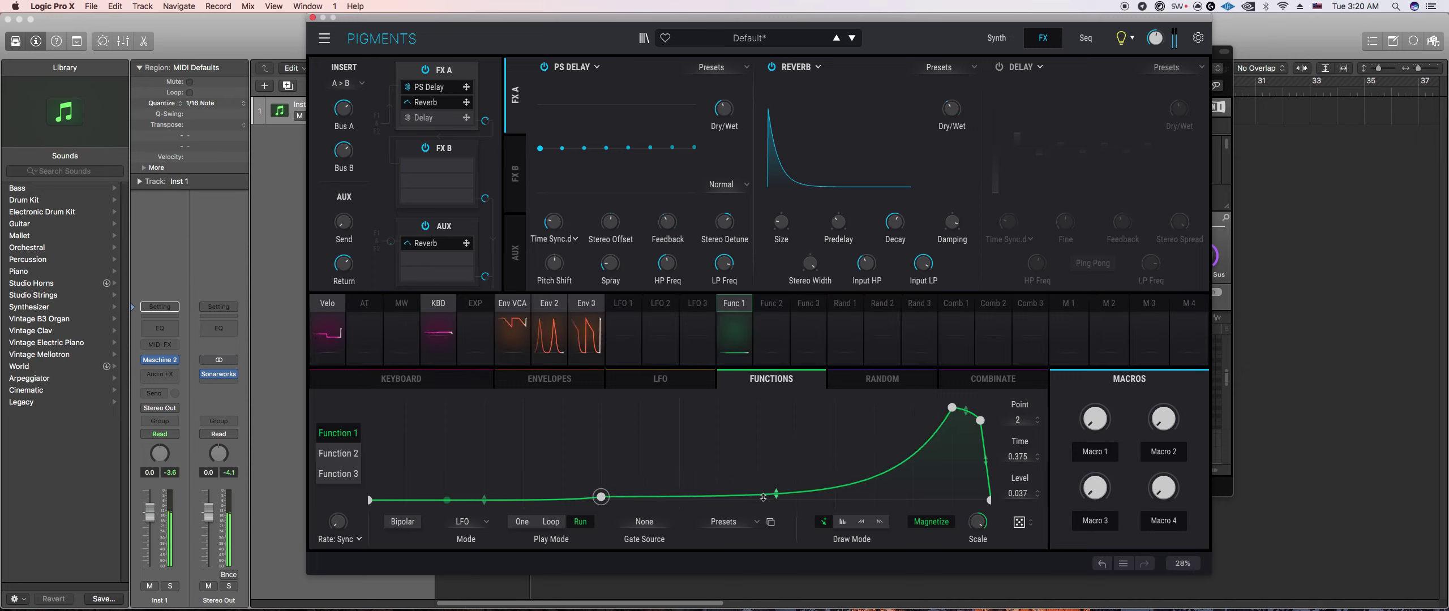
pyautogui.moveTo(601, 497); pyautogui.dragTo(601, 501)
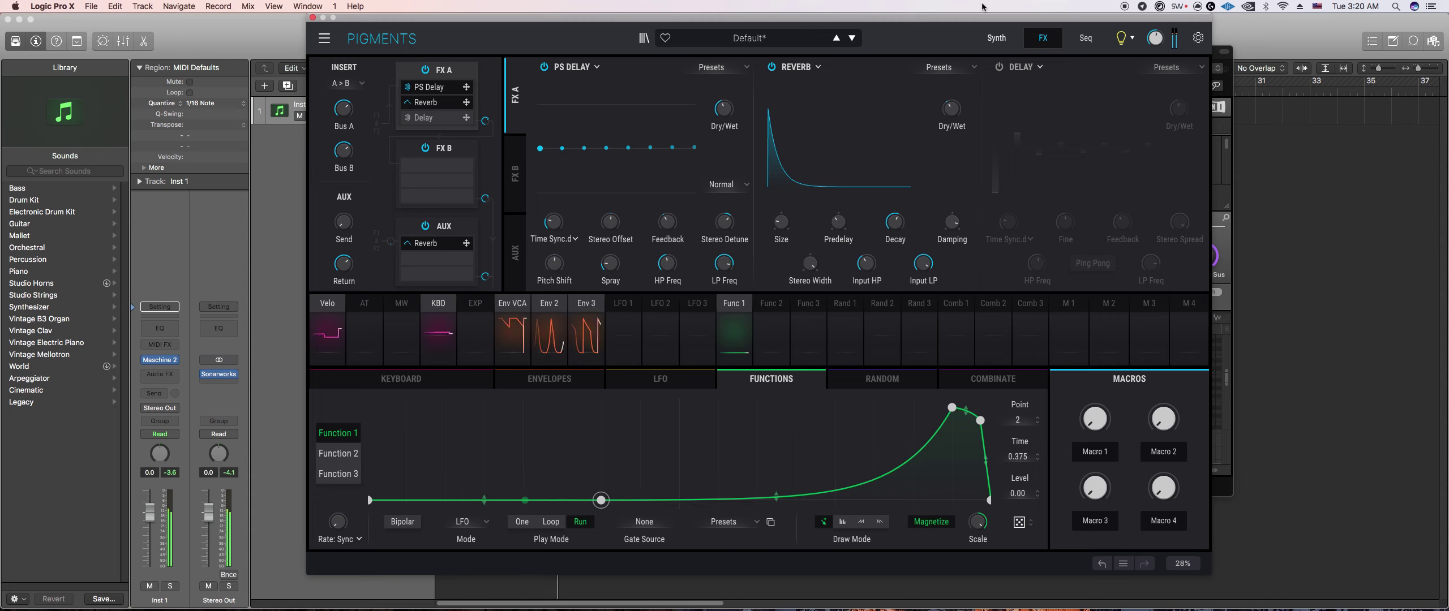
pyautogui.click(996, 38)
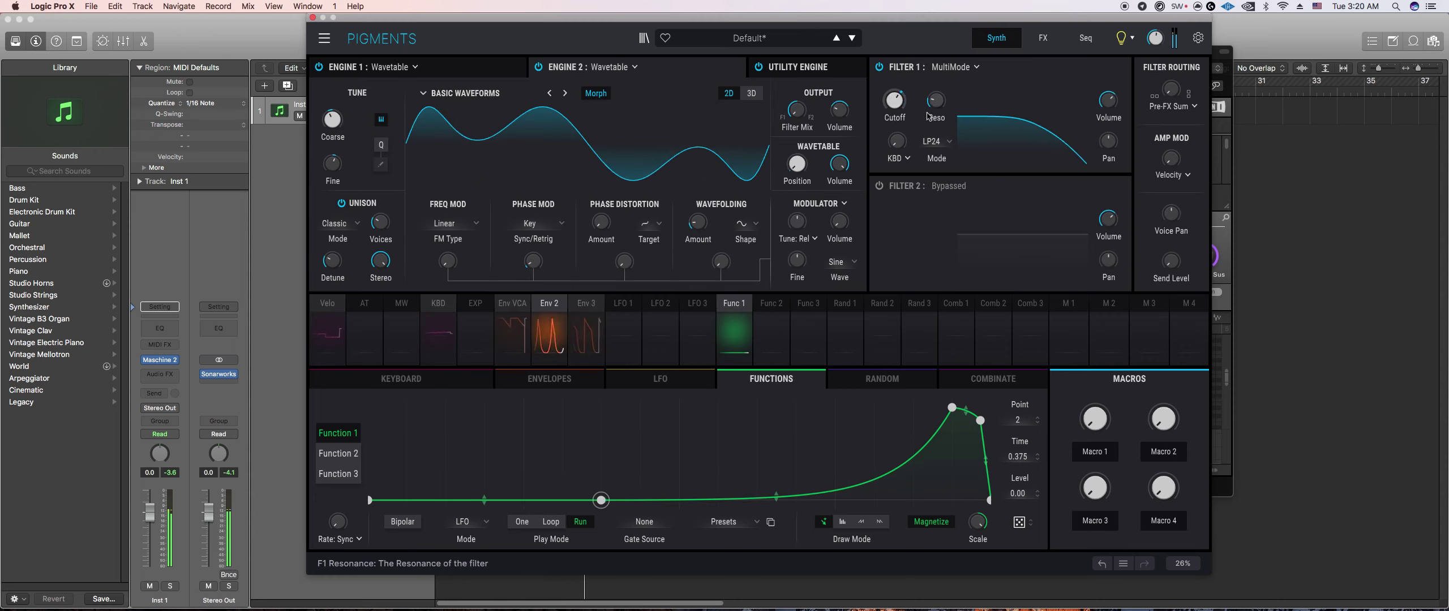
pyautogui.click(767, 315)
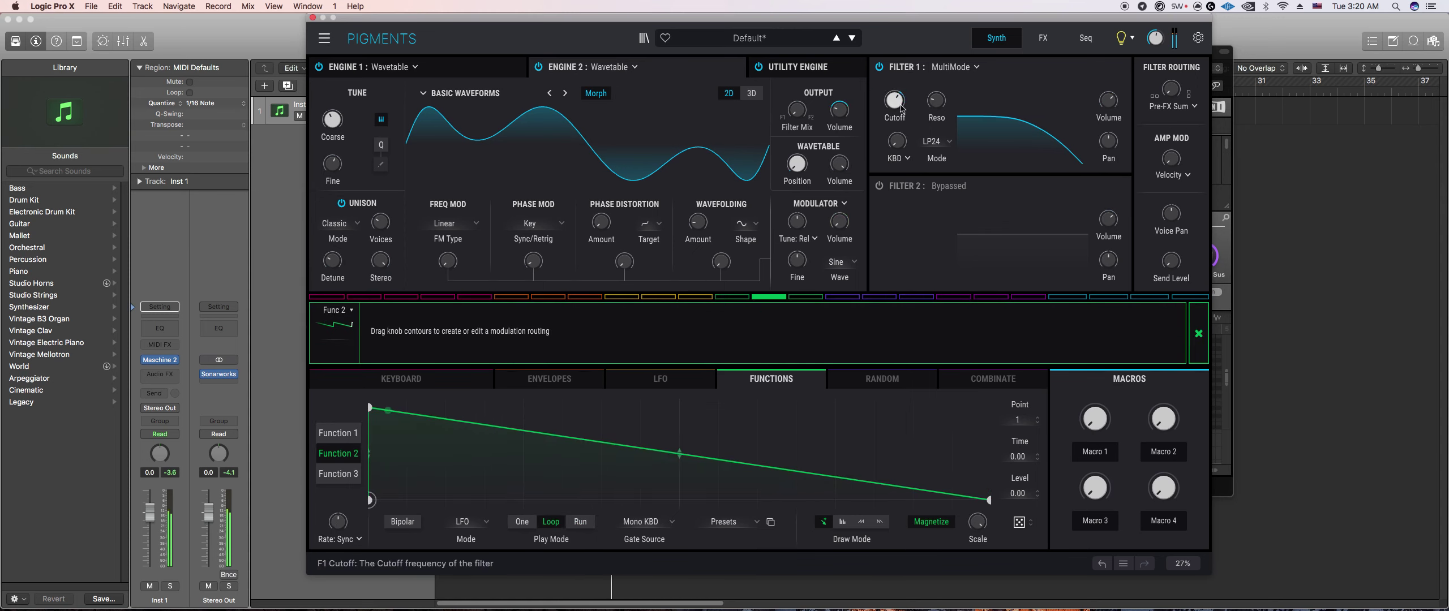
pyautogui.moveTo(936, 100); pyautogui.dragTo(936, 97)
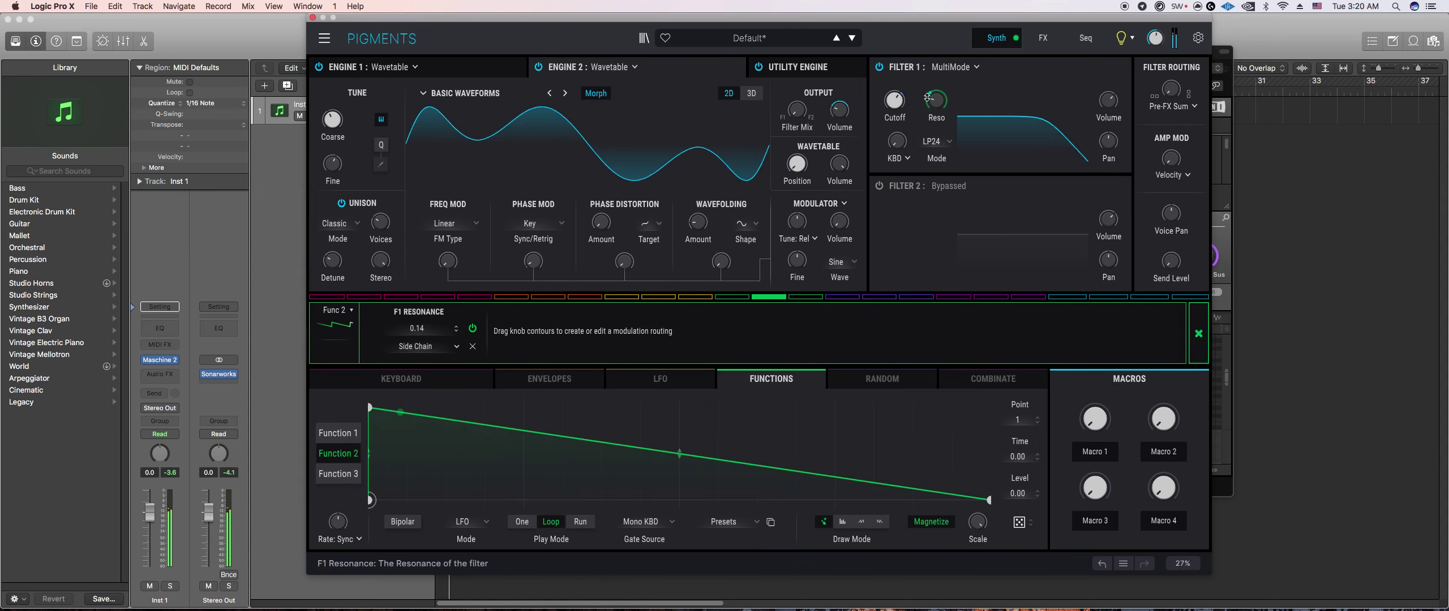
pyautogui.moveTo(944, 104); pyautogui.dragTo(945, 98)
pyautogui.doubleClick(944, 105)
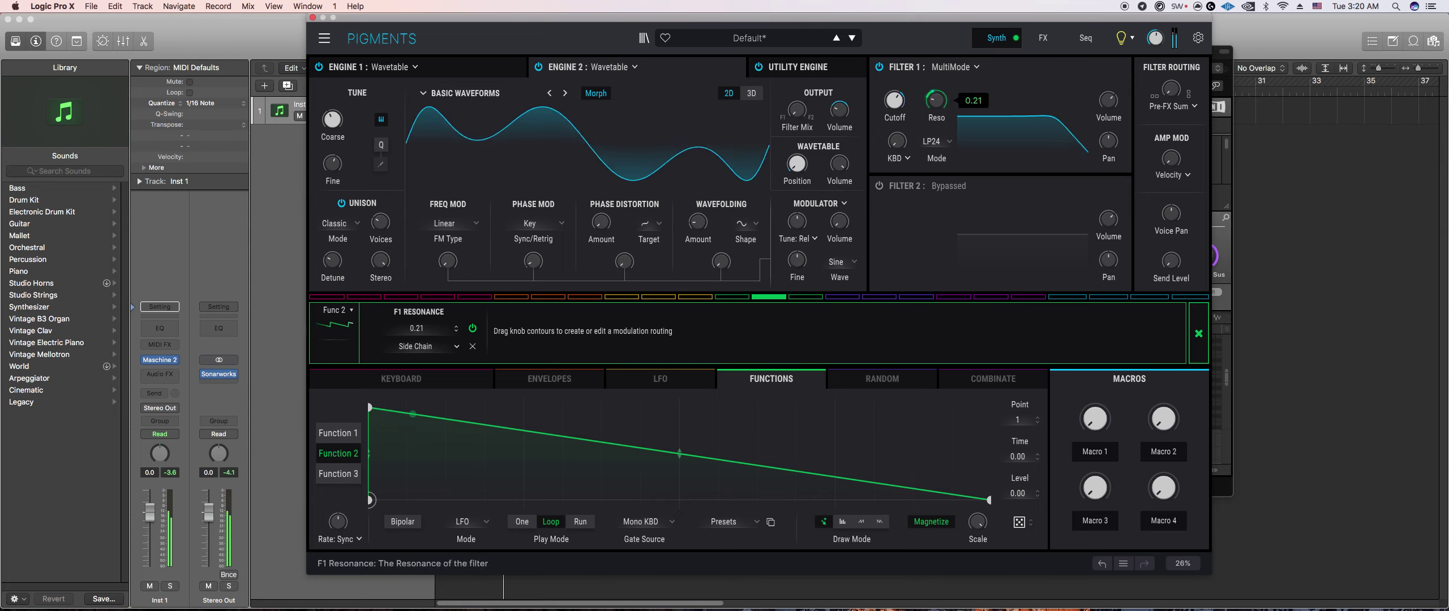
# Step: Route Function 1 to Filter 1's resonance at 0.23
pyautogui.click(734, 298)
pyautogui.moveTo(935, 102)
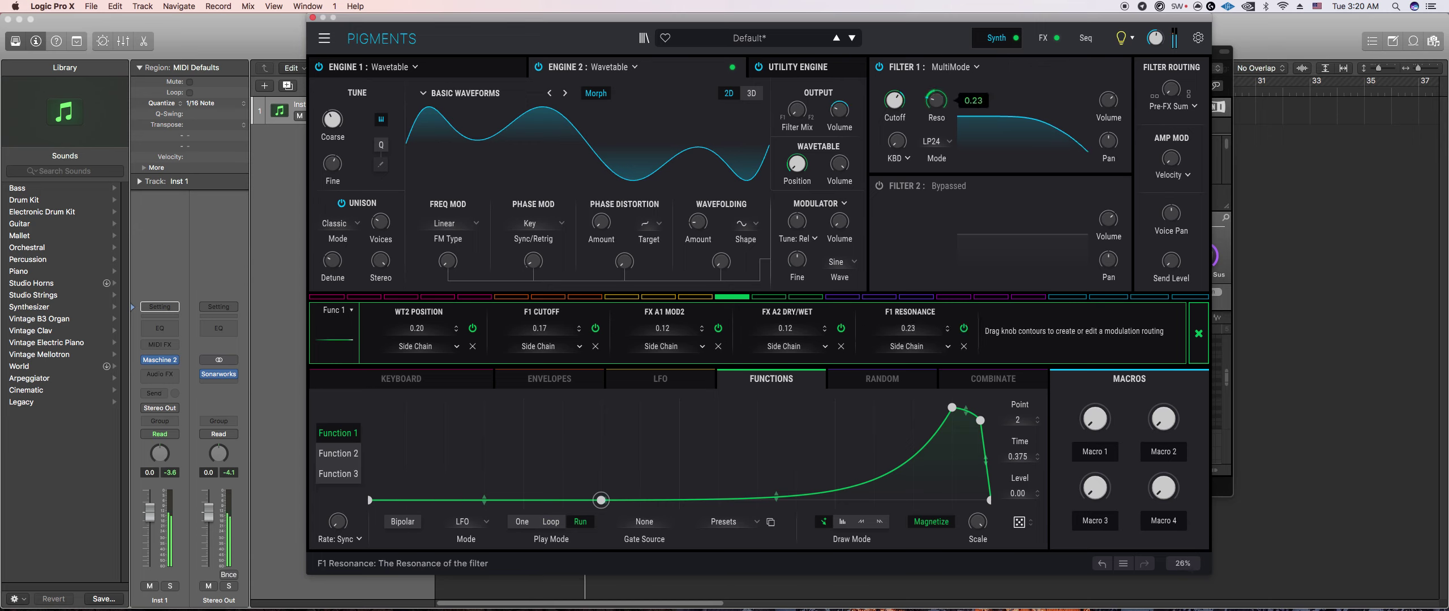
pyautogui.click(900, 232)
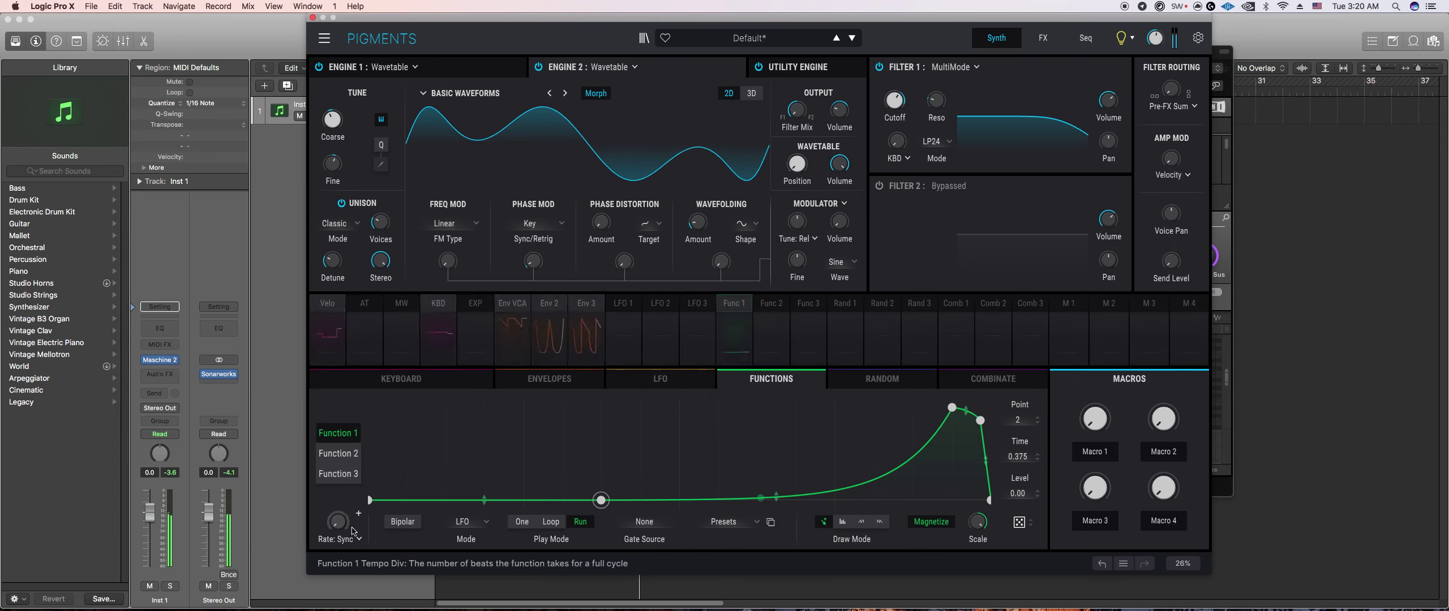
# Step: Switch Function 1's rate type to Hertz and lower its rate to about 0.022 Hz
pyautogui.click(338, 539)
pyautogui.click(349, 518)
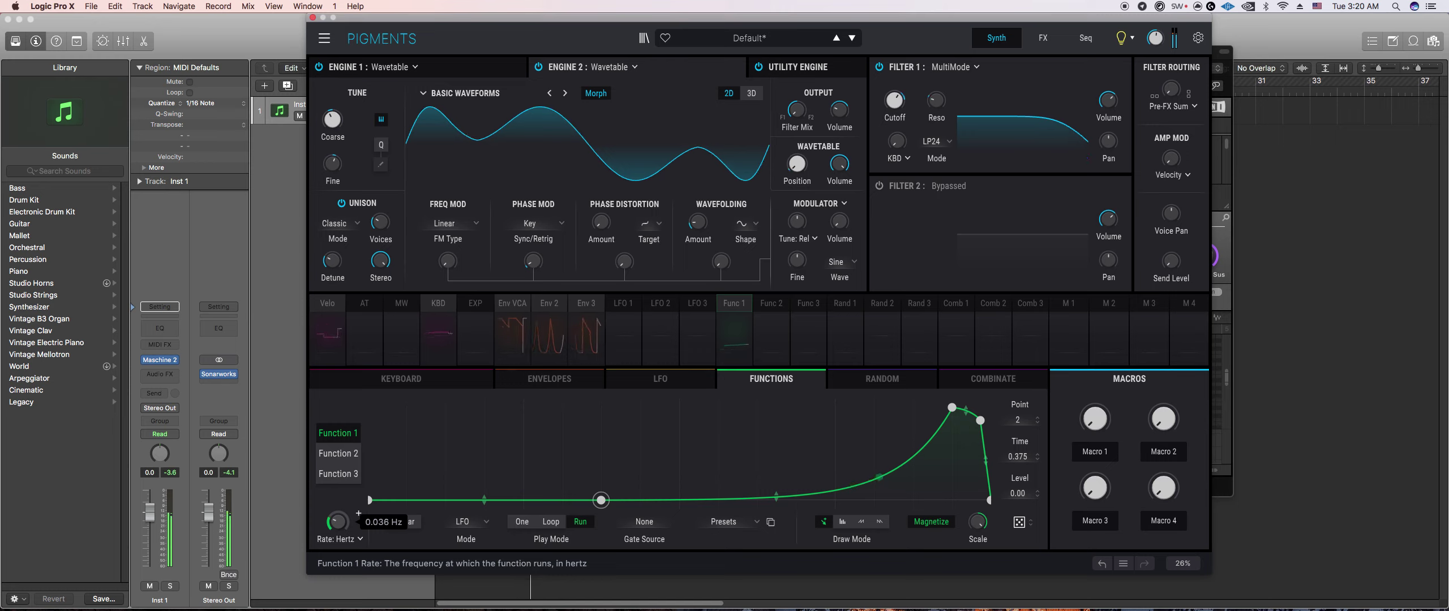
pyautogui.moveTo(338, 521); pyautogui.dragTo(338, 524)
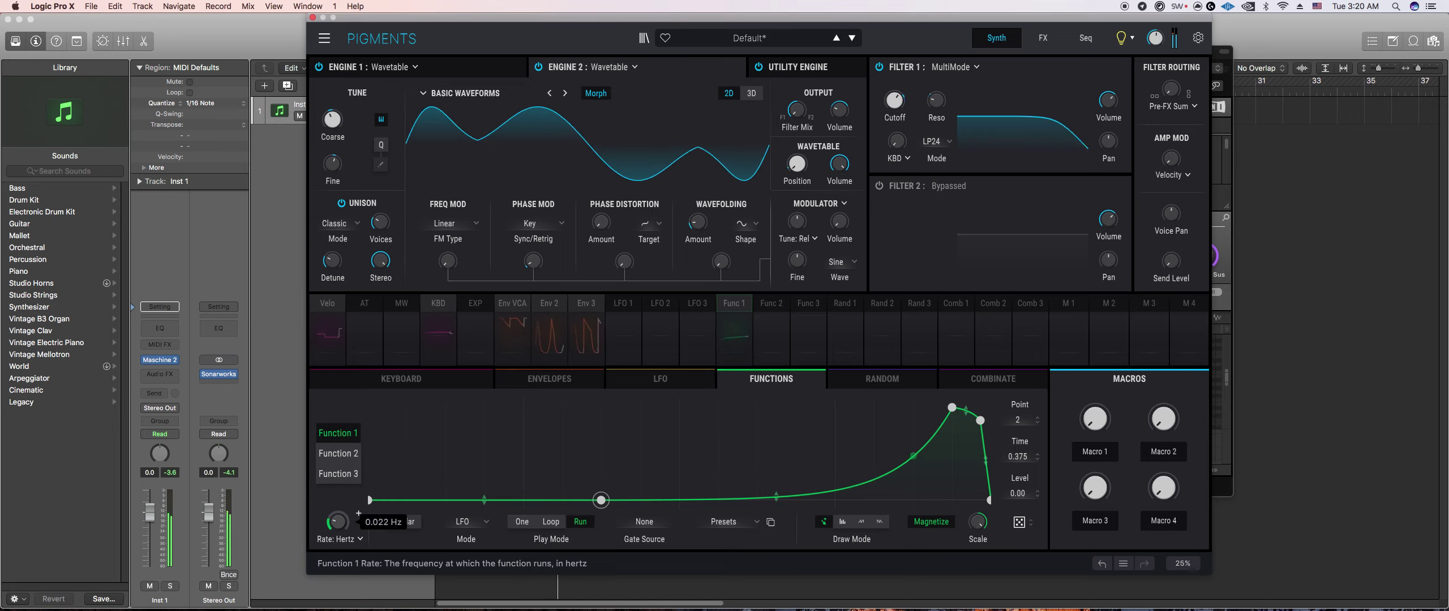
# Step: Set Engine 2's phase distortion target to Fractalize and route Function 1 to its amount at 0.21
pyautogui.scroll(-1, 358, 513)
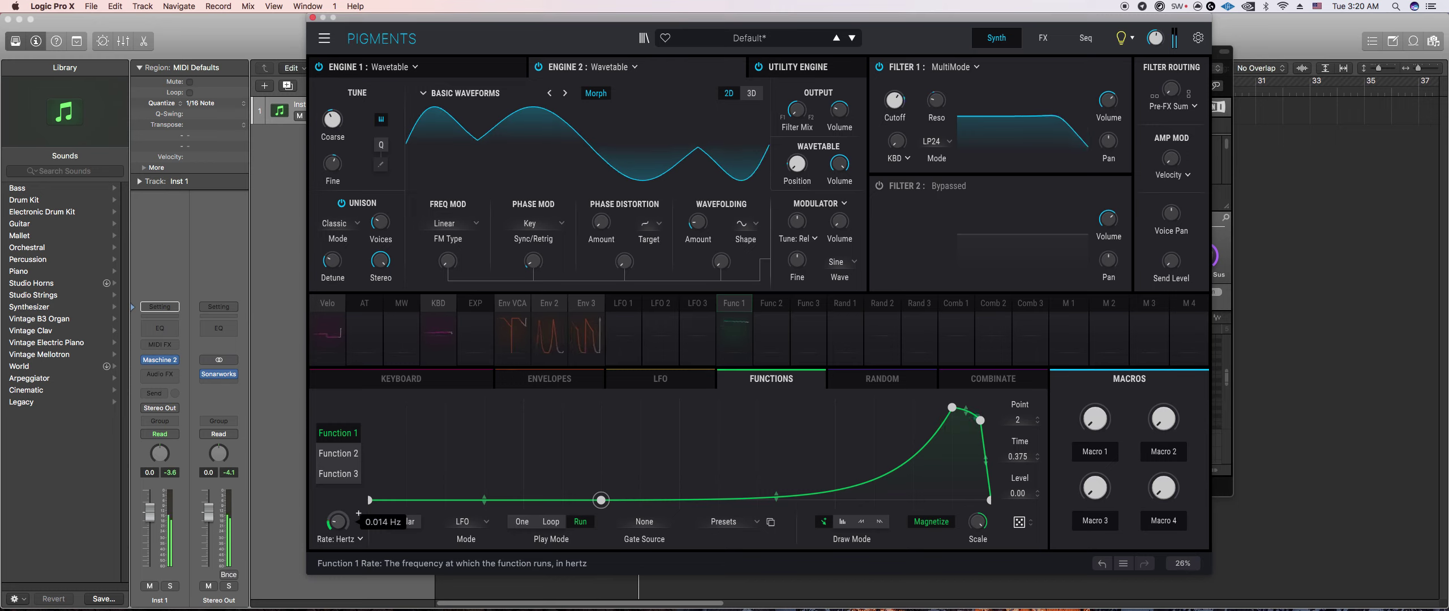
pyautogui.click(736, 305)
pyautogui.click(659, 224)
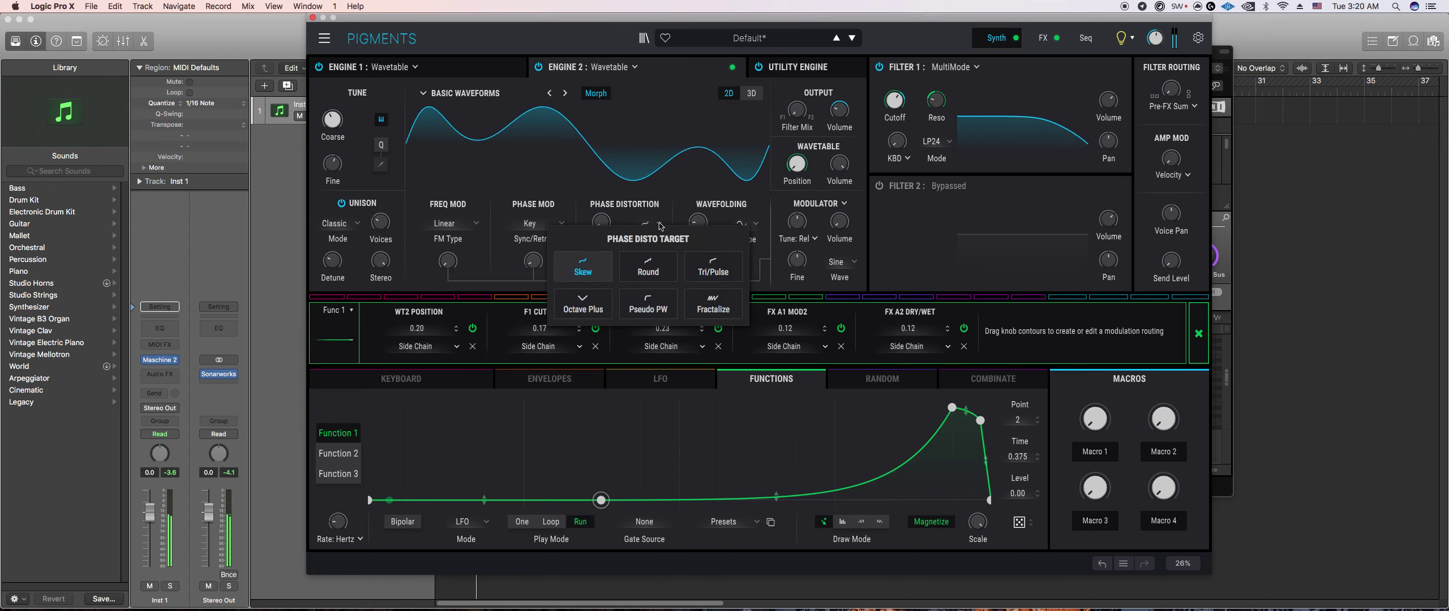
pyautogui.click(713, 305)
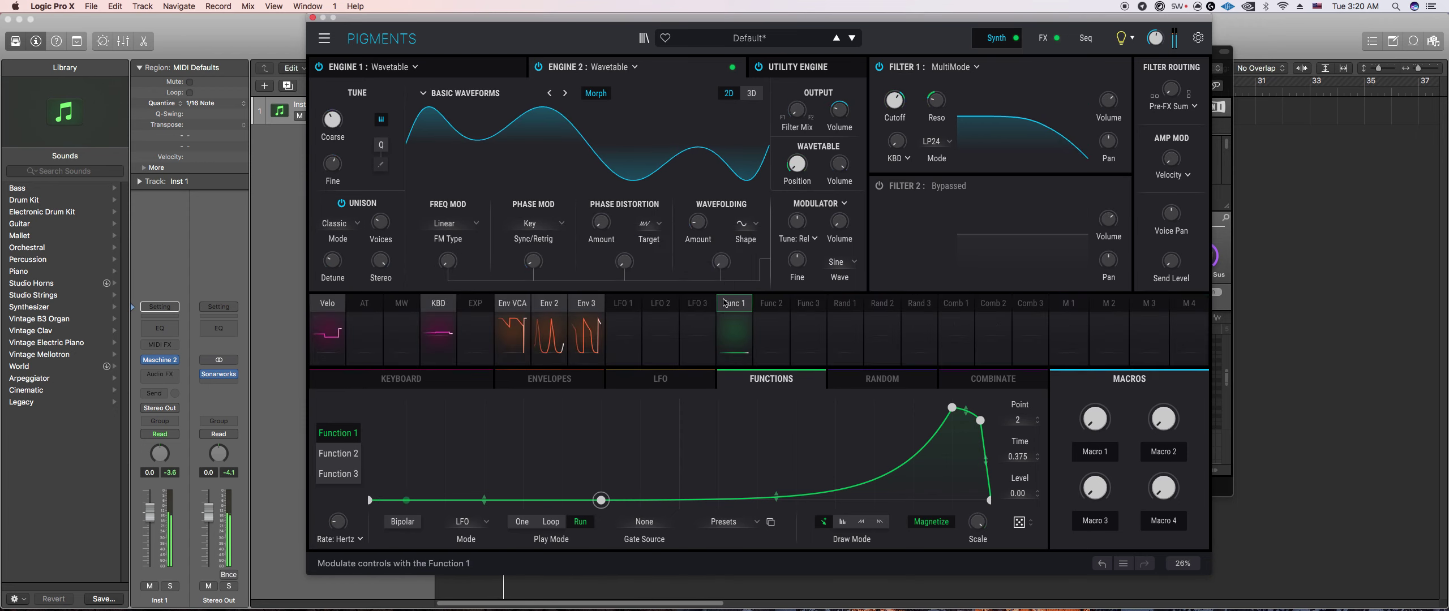
pyautogui.click(727, 304)
pyautogui.moveTo(601, 222); pyautogui.dragTo(601, 215)
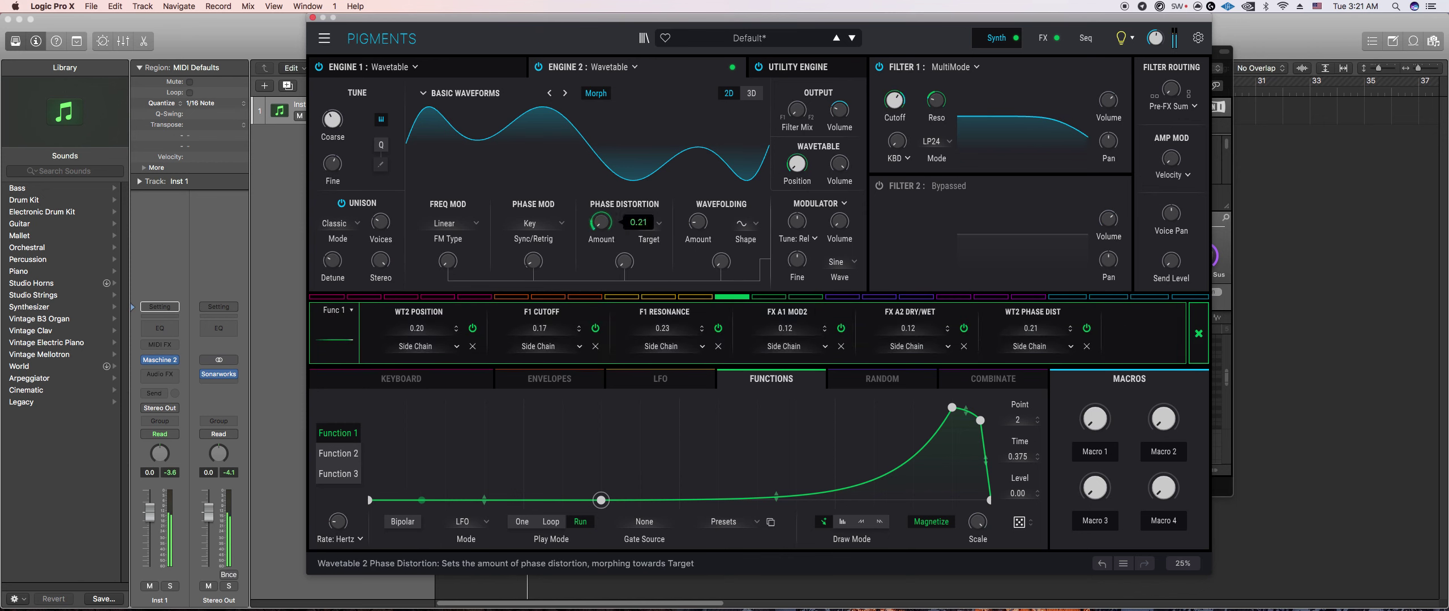
# Step: Set Function 1's rate to about 0.025 Hz and reduce its modulation of Engine 2's phase distortion to 0.11
pyautogui.moveTo(337, 521)
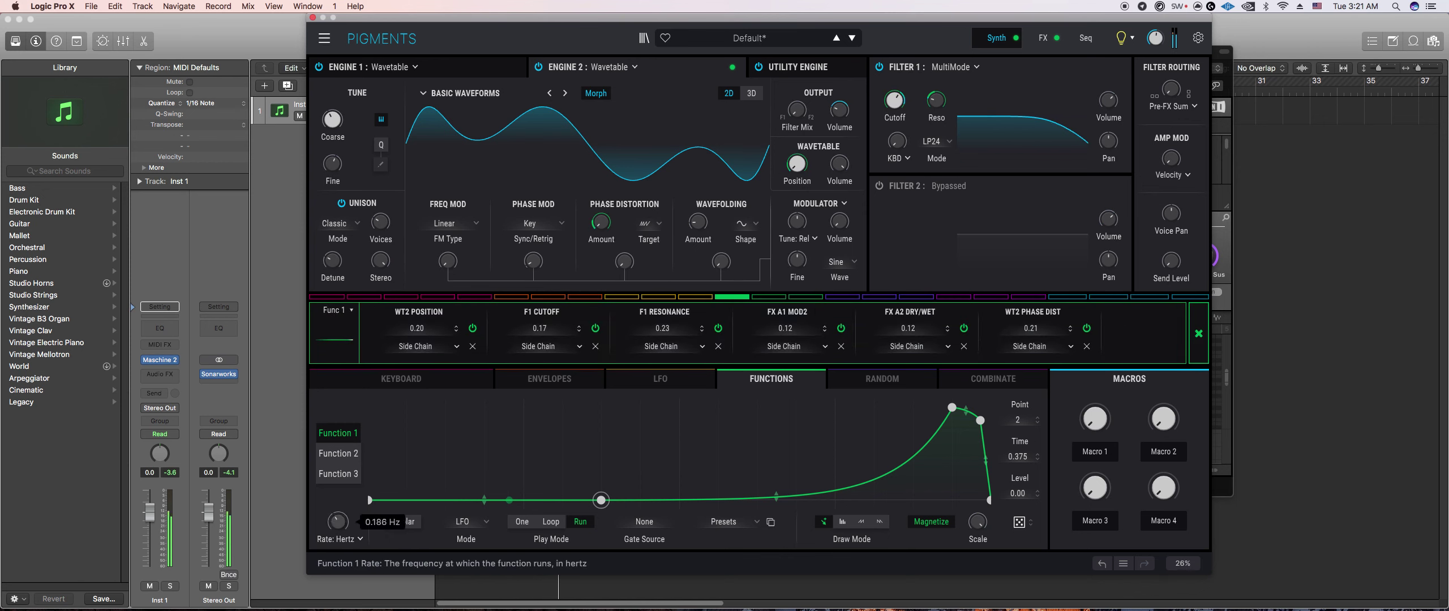
pyautogui.moveTo(338, 521); pyautogui.dragTo(337, 536)
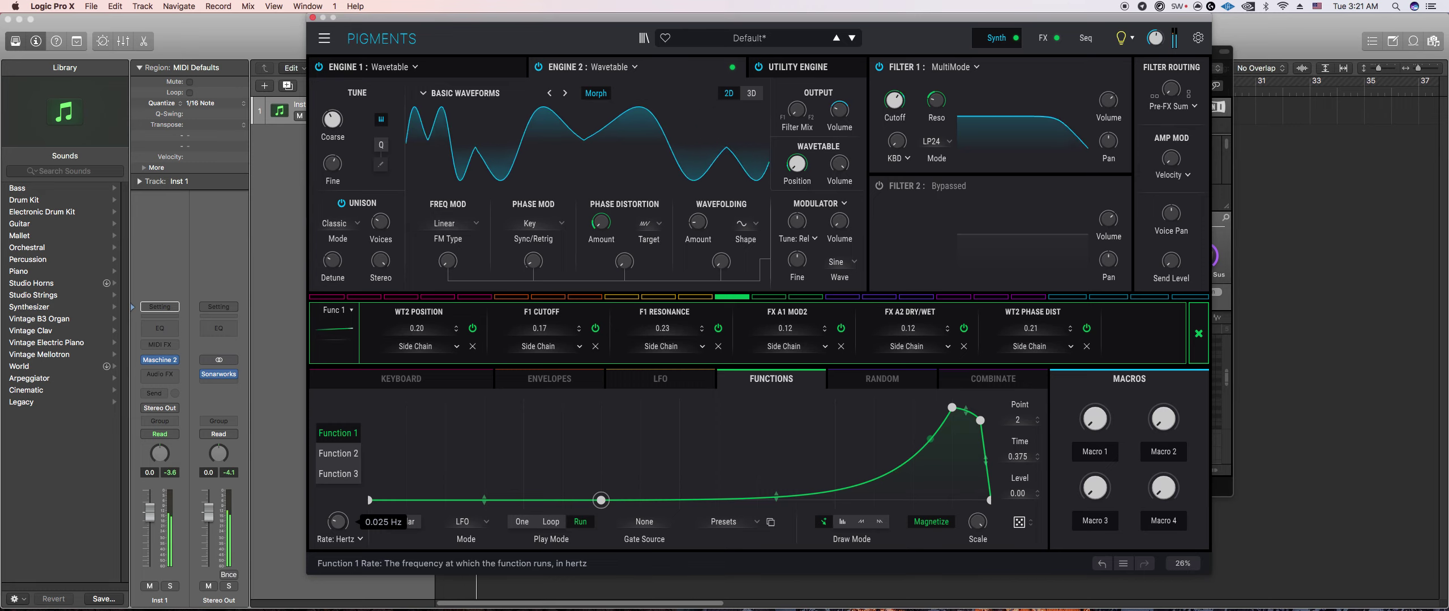
pyautogui.moveTo(602, 222); pyautogui.dragTo(601, 226)
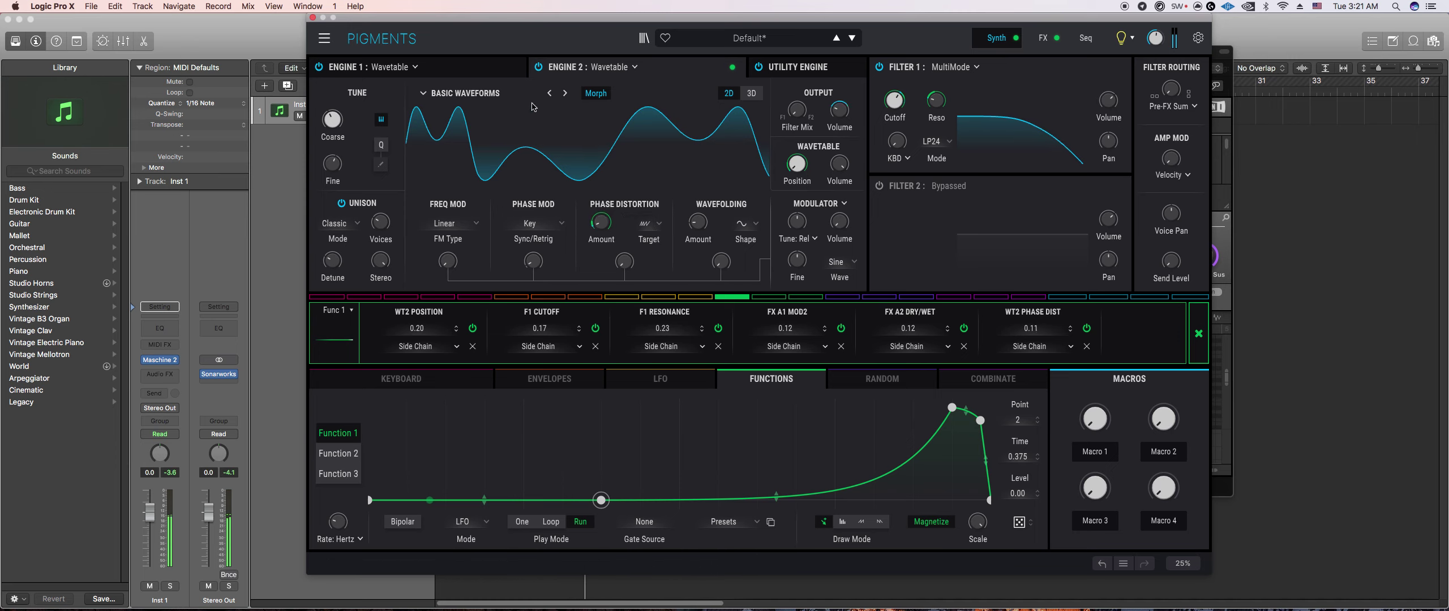
# Step: Set Engine 1's phase distortion target to Fractalize and route Function 1 to its amount at 0.12
pyautogui.click(509, 70)
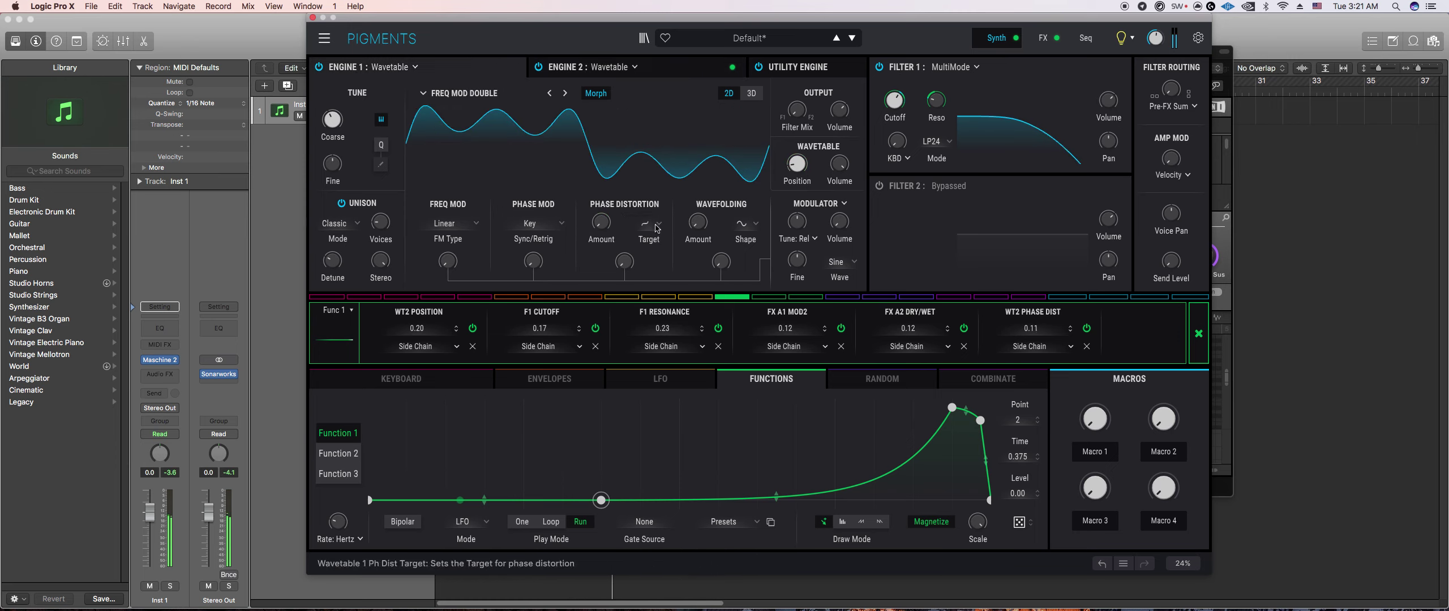
pyautogui.click(649, 223)
pyautogui.click(704, 304)
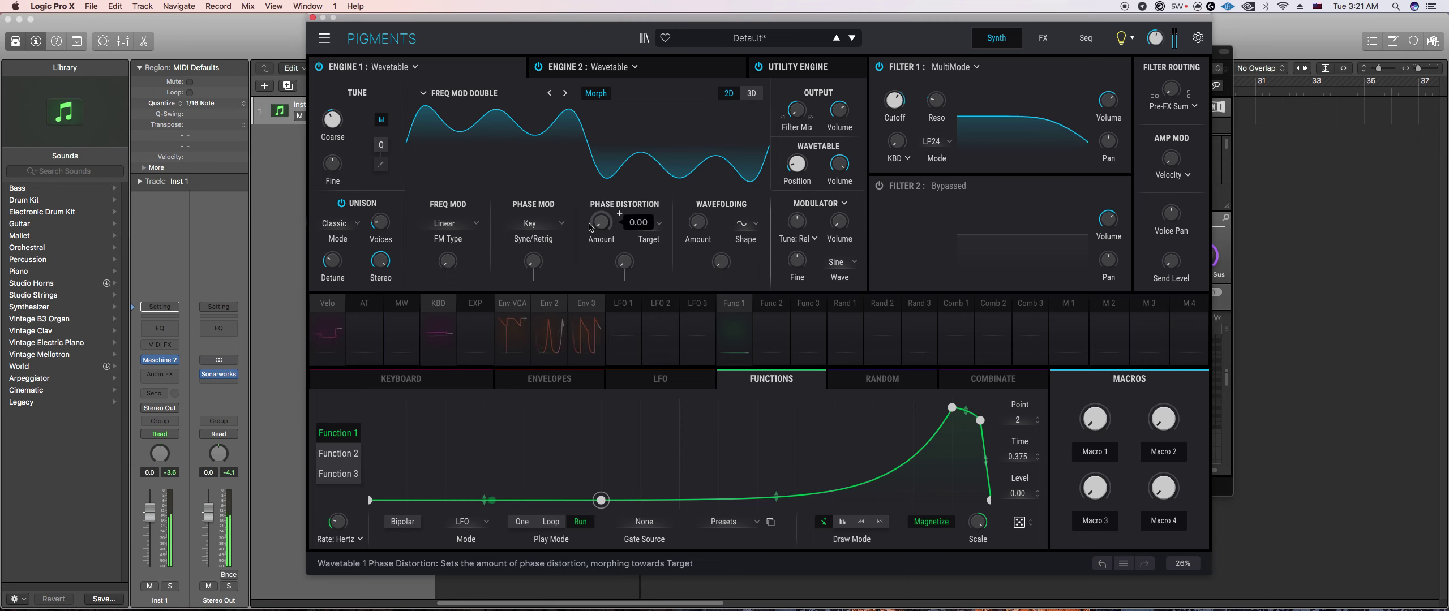
pyautogui.click(735, 305)
pyautogui.moveTo(600, 225); pyautogui.dragTo(600, 221)
# Step: Readjust Function 1's rate, and shift its falling point to the curve's end and its peak to time 0.960, level 1.00
pyautogui.moveTo(337, 522)
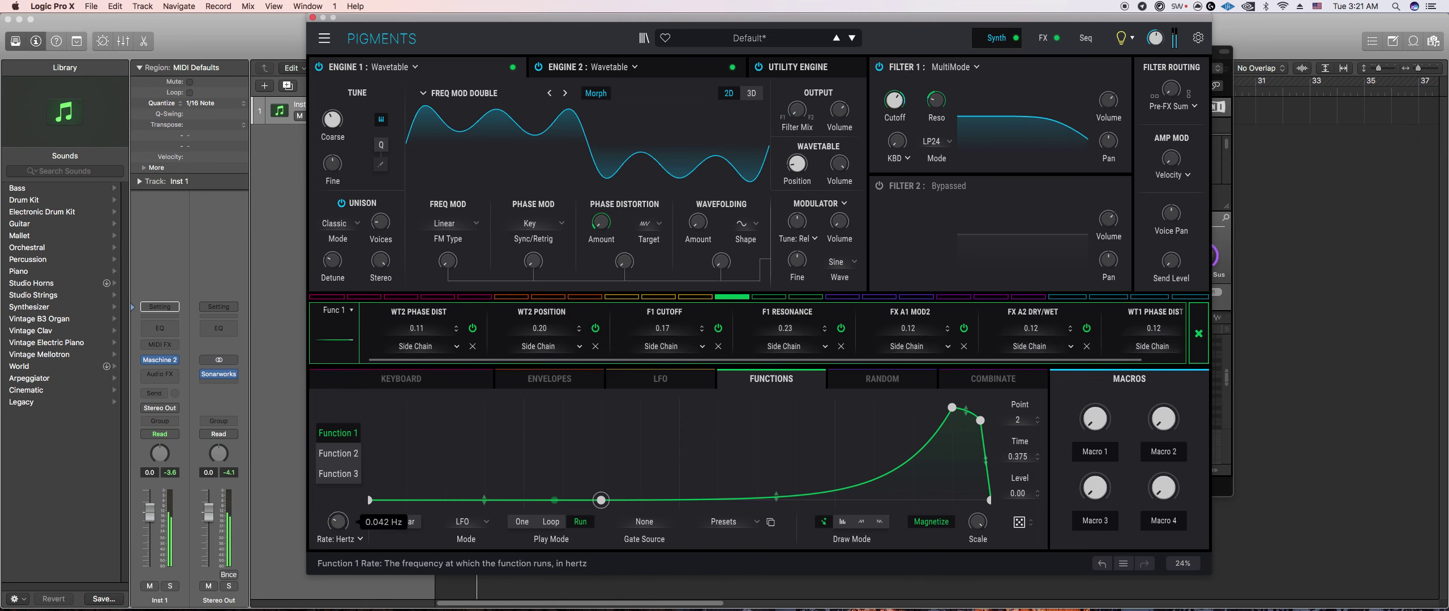
pyautogui.moveTo(337, 521); pyautogui.dragTo(338, 548)
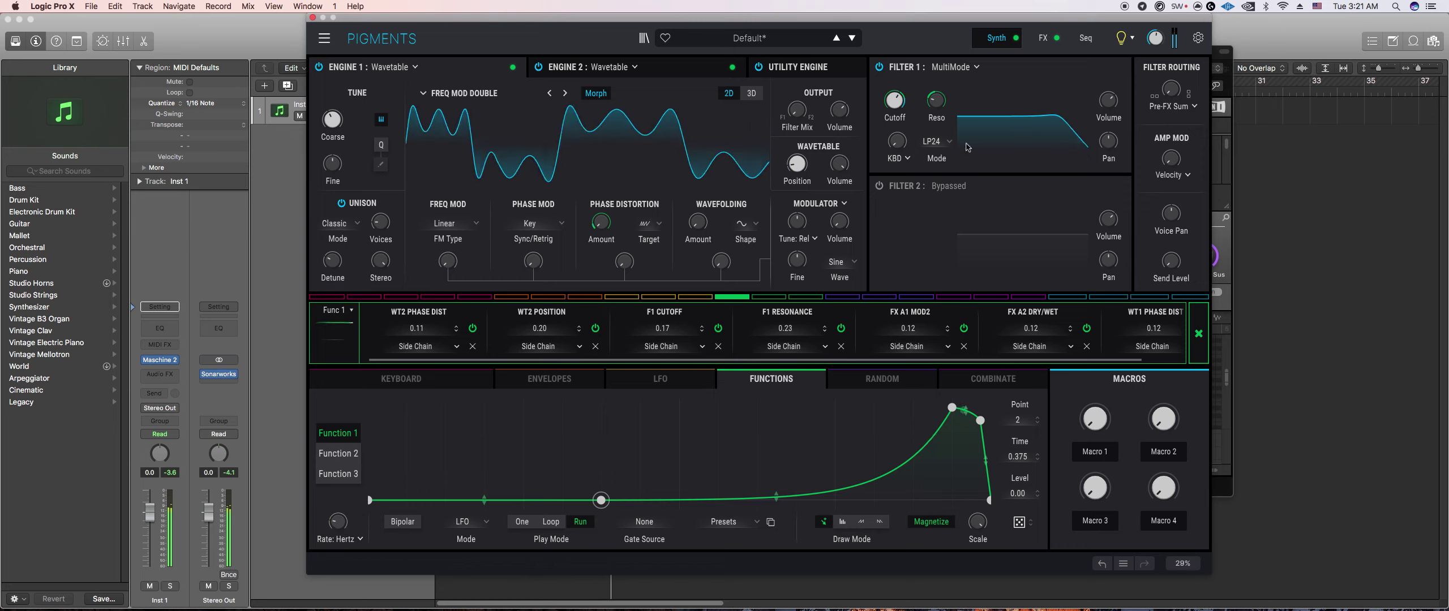
pyautogui.moveTo(980, 420); pyautogui.dragTo(990, 424)
pyautogui.click(1199, 334)
pyautogui.click(1226, 238)
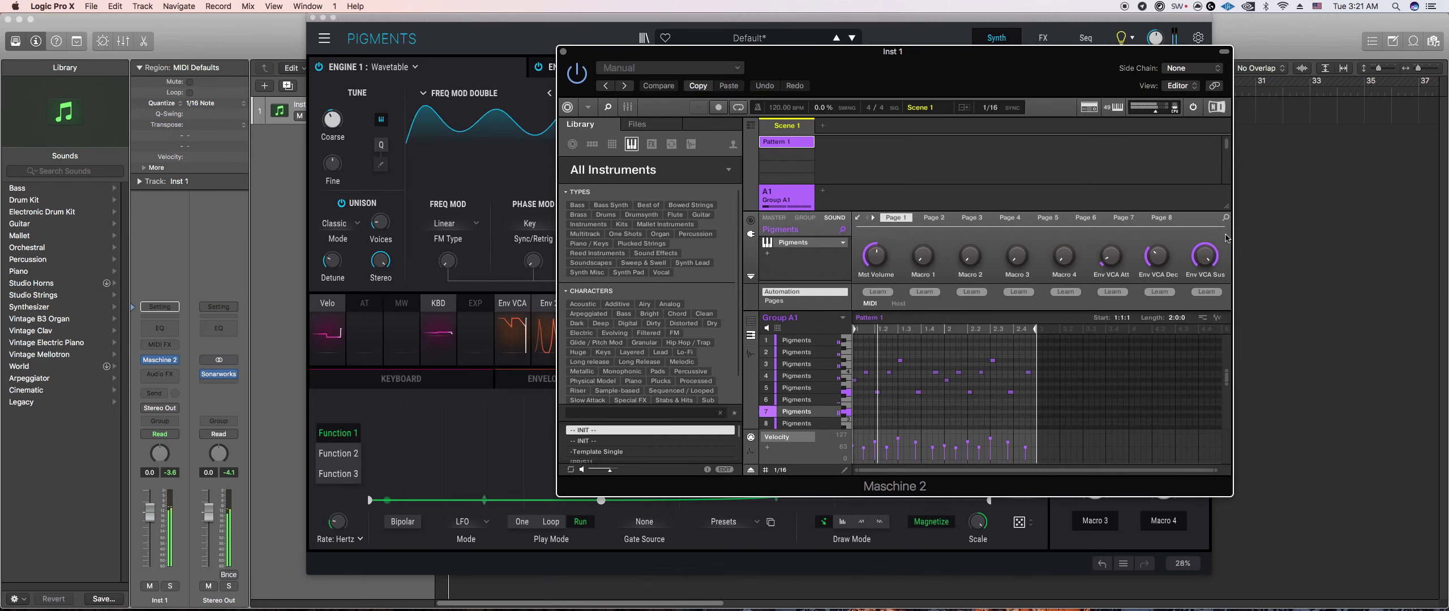
pyautogui.click(344, 533)
pyautogui.click(952, 409)
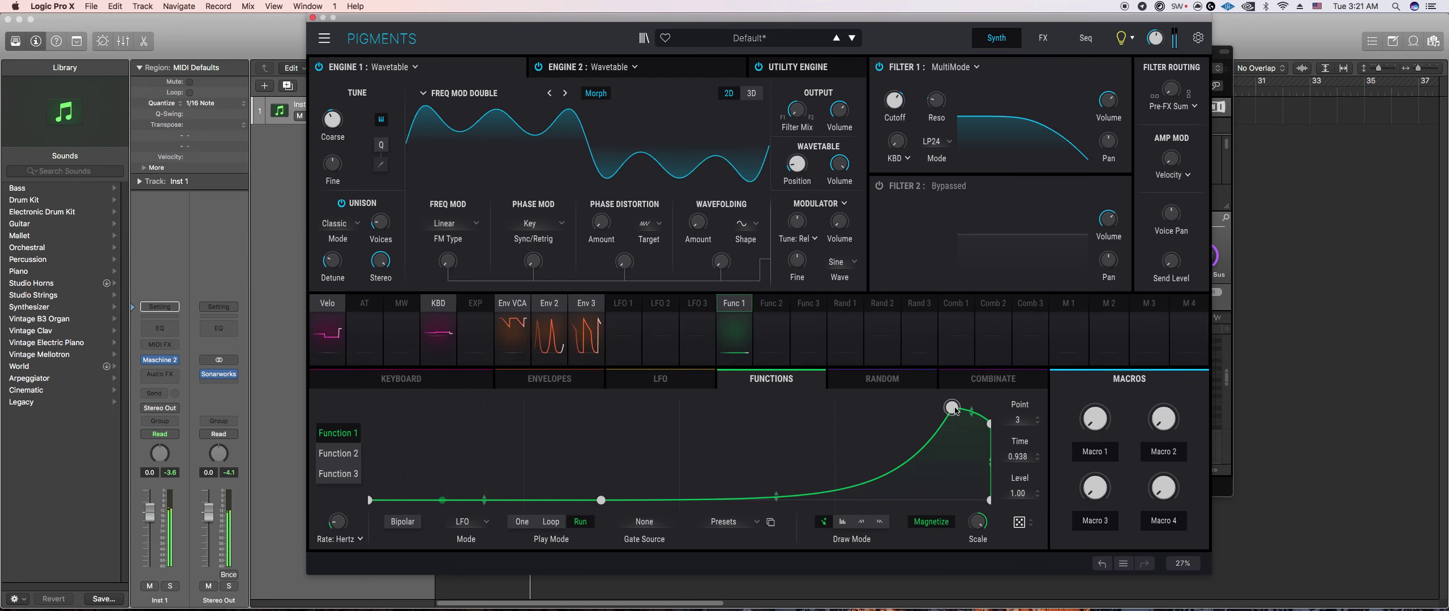
pyautogui.moveTo(952, 408); pyautogui.dragTo(967, 407)
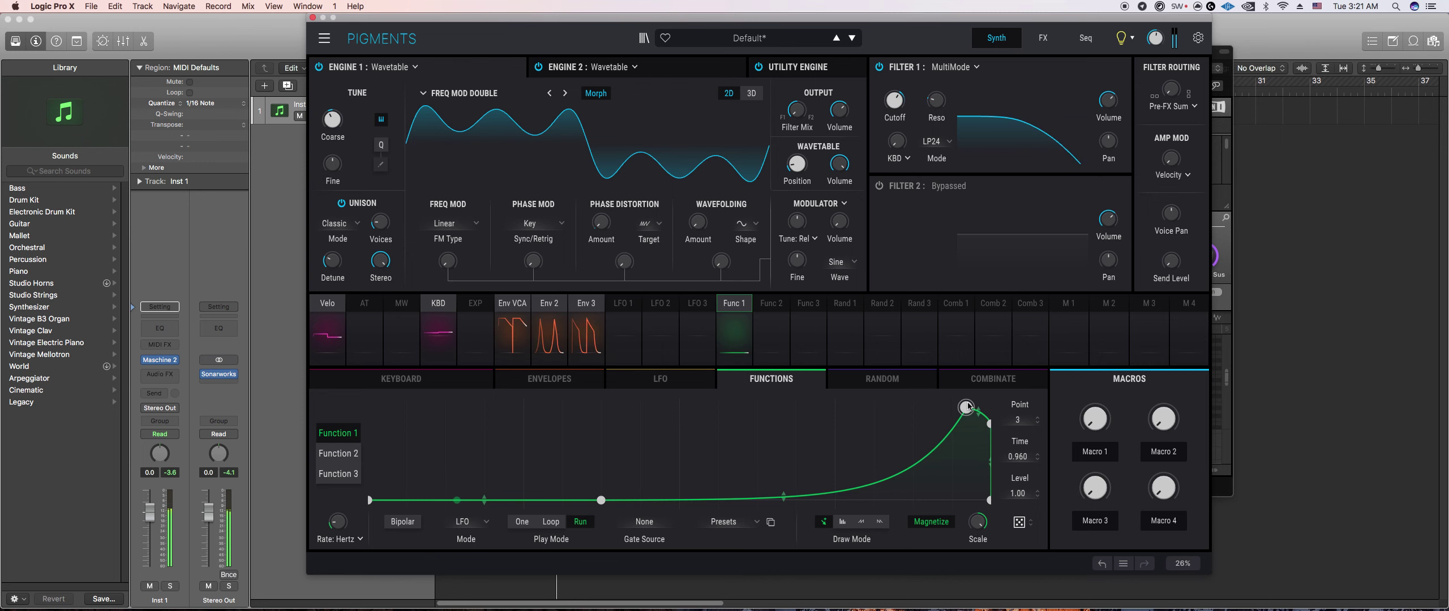
# Step: Open the Pigments instance of sound 8 in Group A1 and lower Engine 1's coarse tuning to -14 semitones
pyautogui.click(1224, 233)
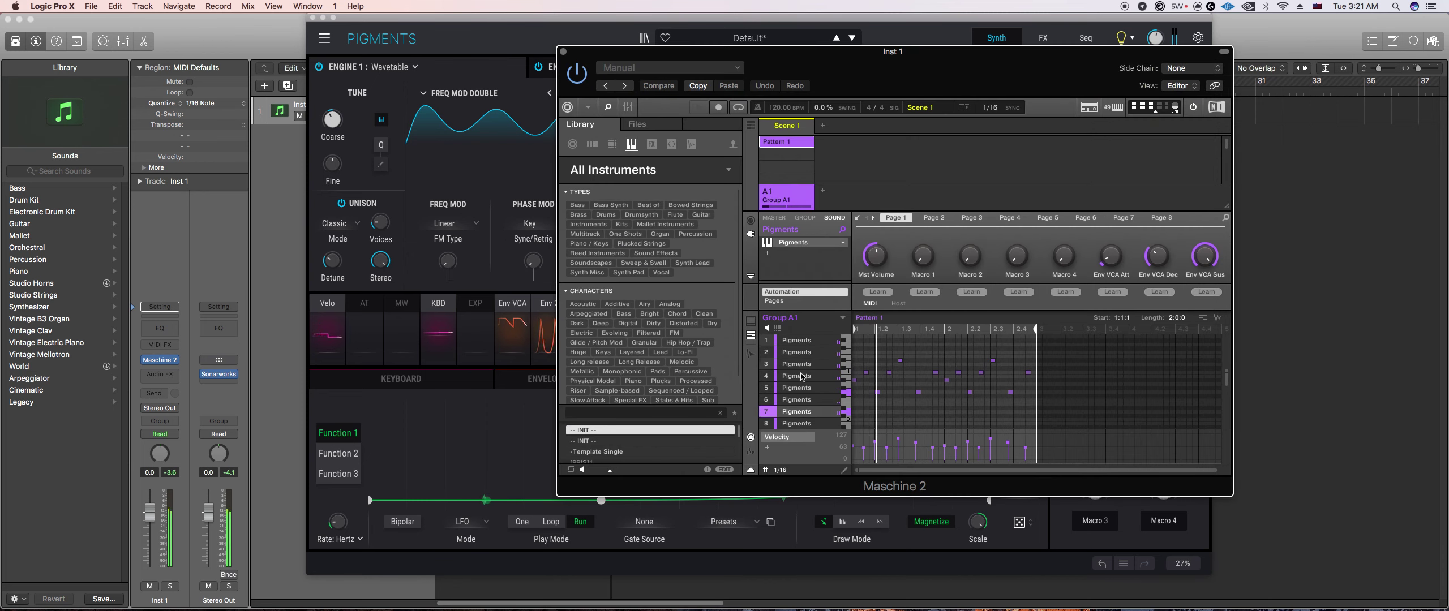
pyautogui.click(802, 423)
pyautogui.click(857, 217)
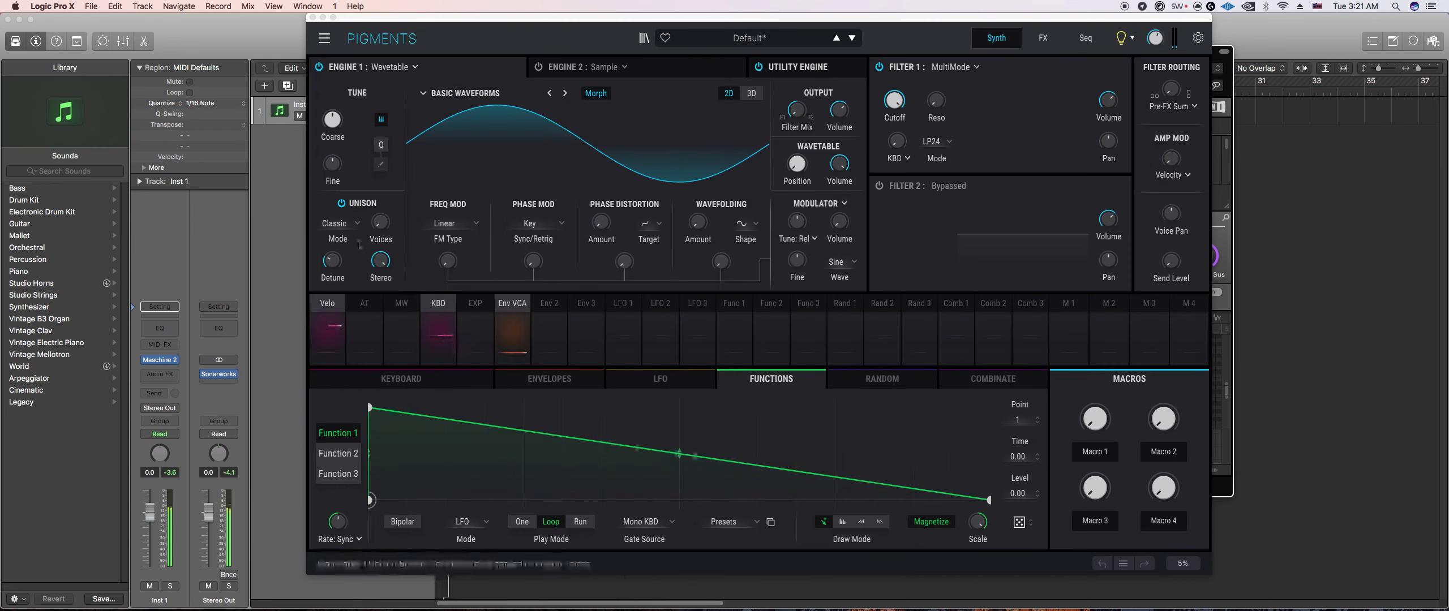
pyautogui.moveTo(332, 120); pyautogui.dragTo(332, 140)
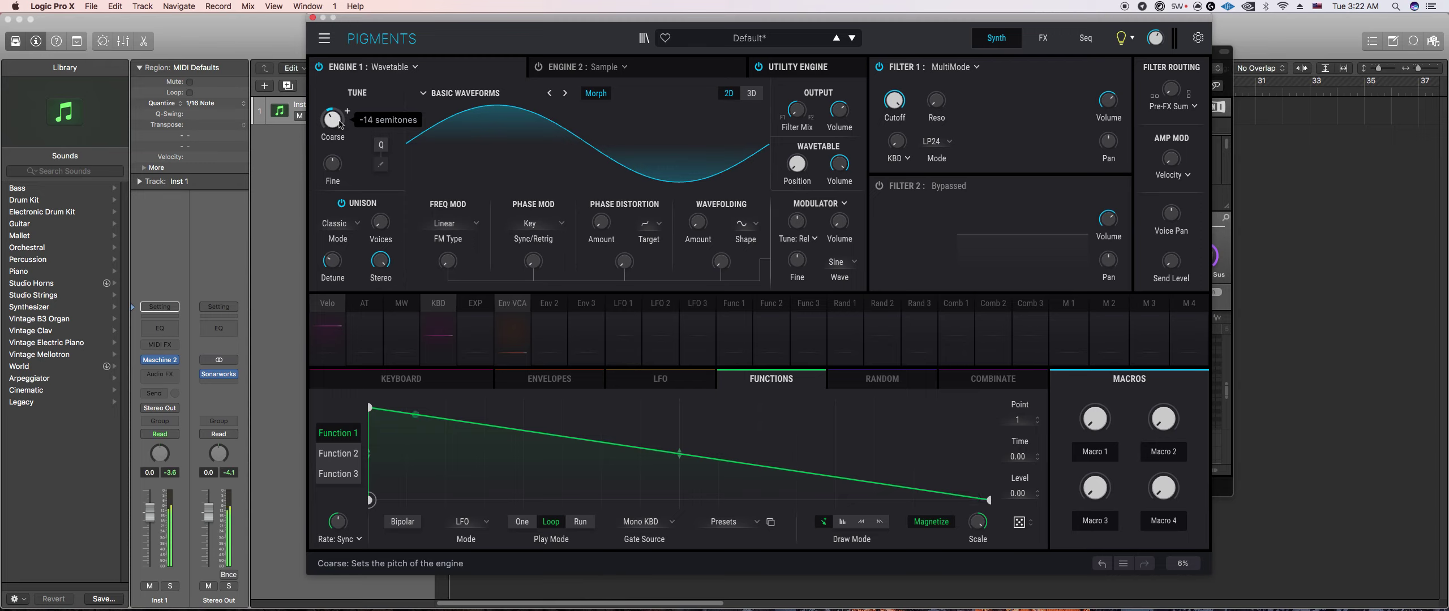
# Step: Return to sound 7's Pigments and reshape Function 1 to peak at time 0.875 and hold level 1.00 until time 1.00
pyautogui.click(1228, 251)
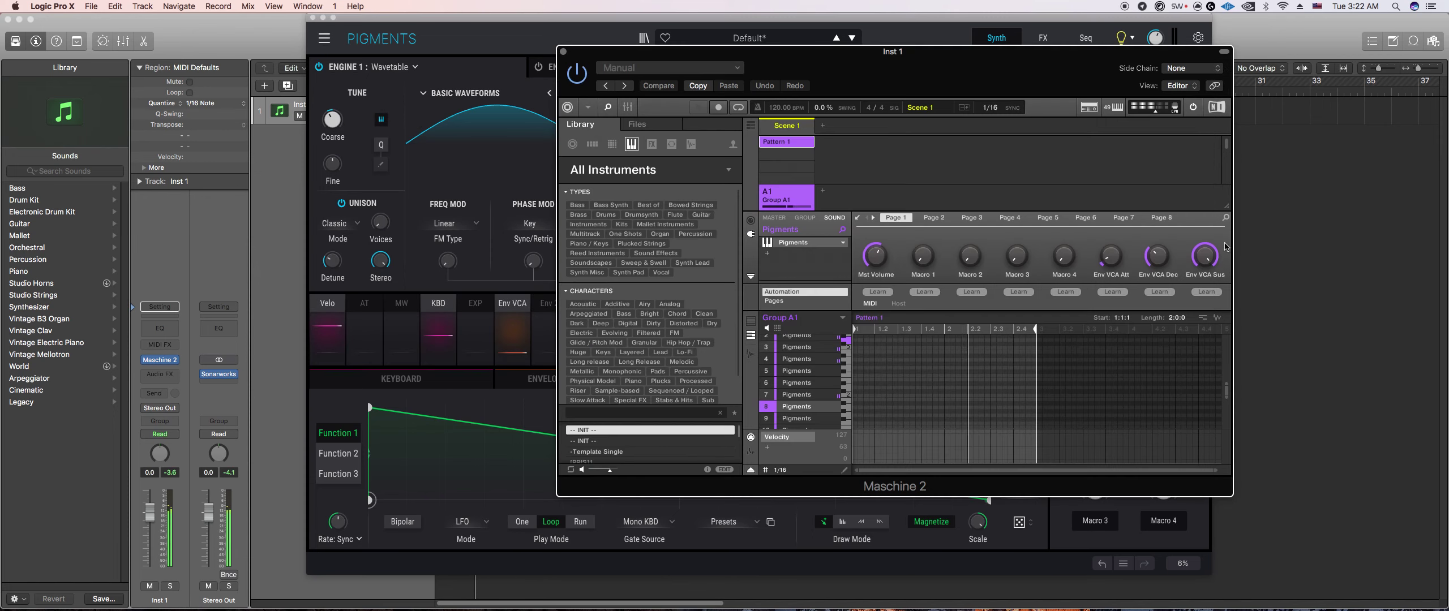
pyautogui.click(722, 549)
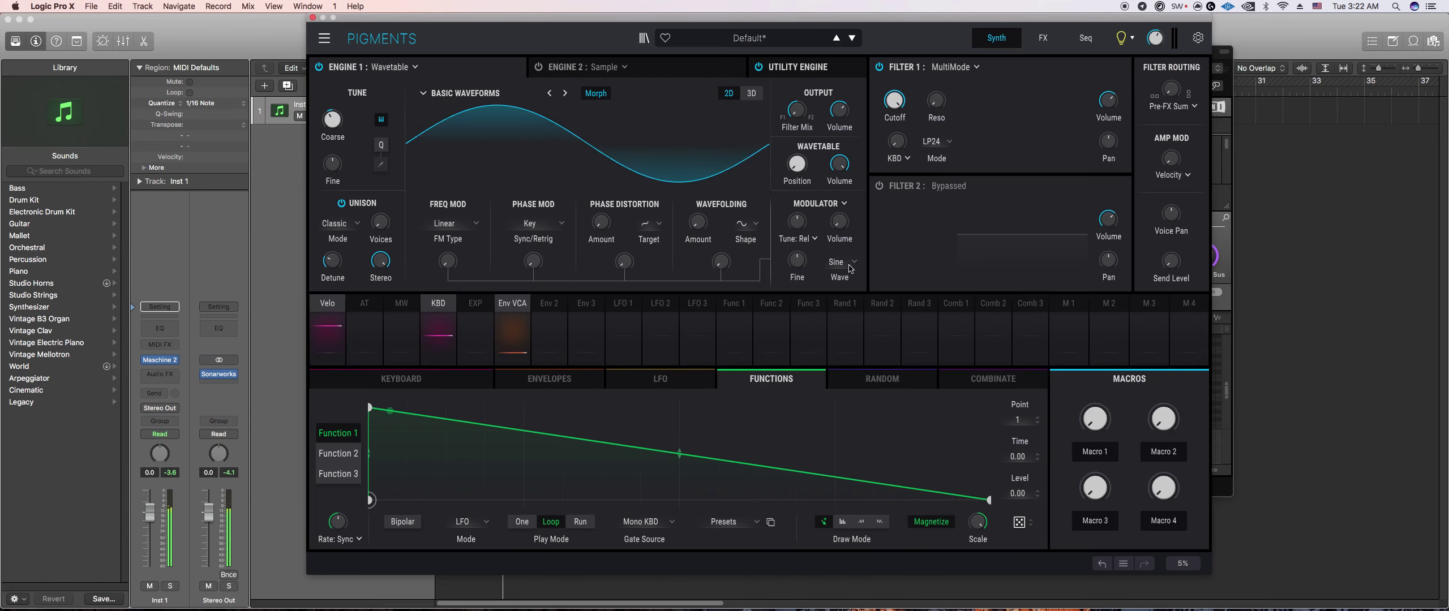
pyautogui.click(1221, 63)
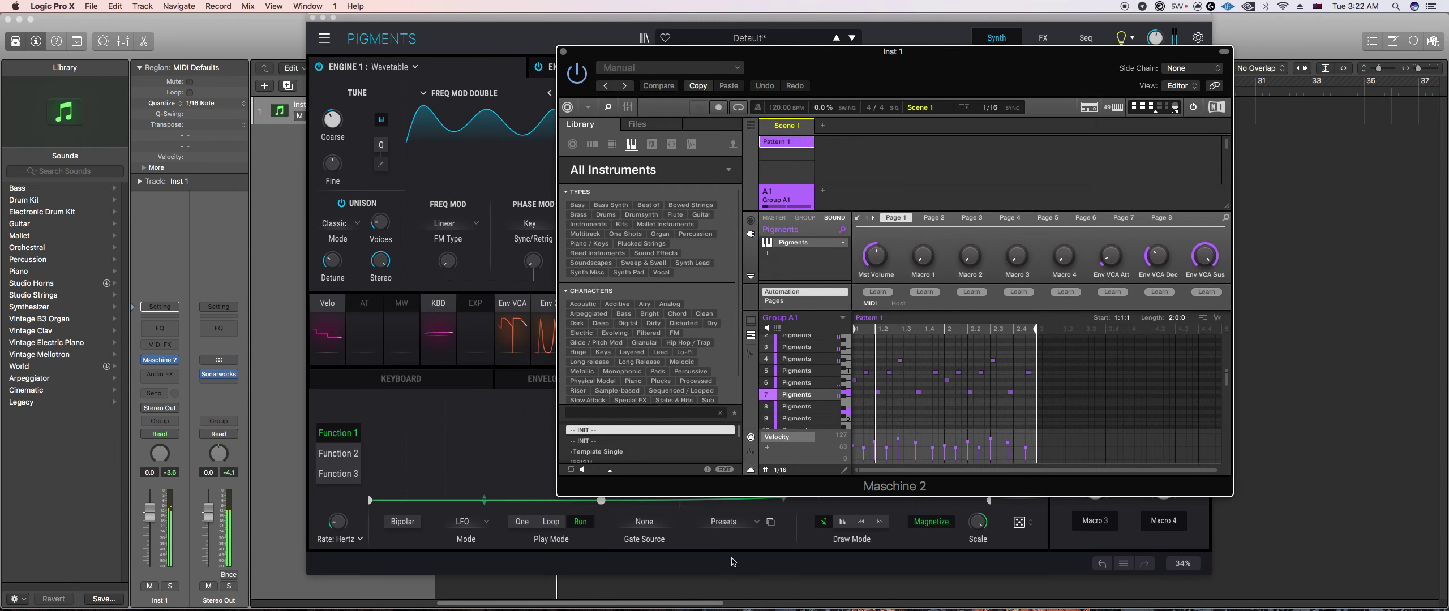
pyautogui.click(732, 562)
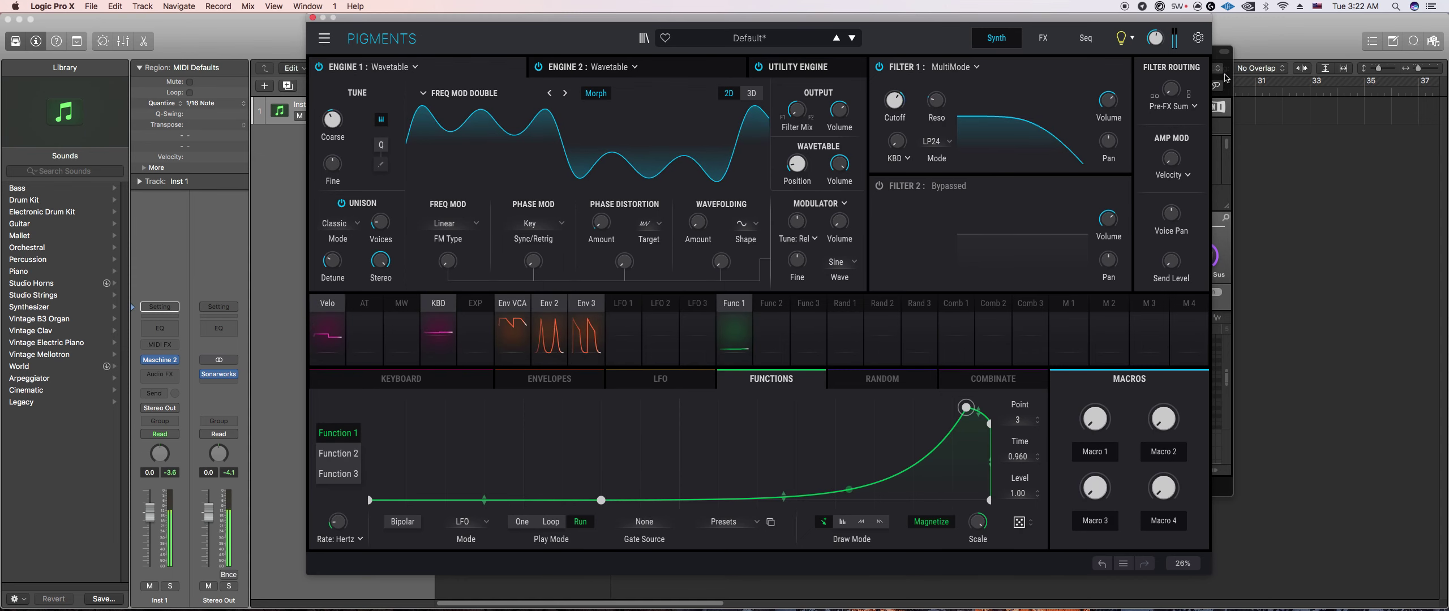
pyautogui.click(1225, 77)
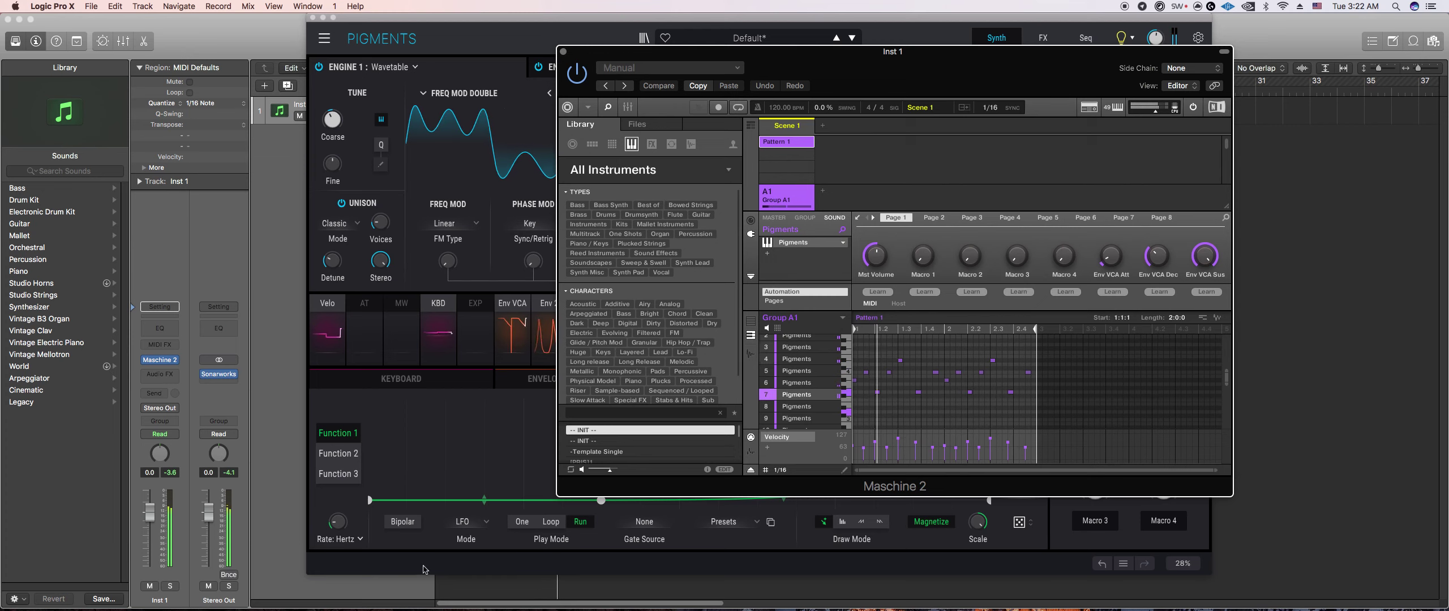
pyautogui.click(425, 568)
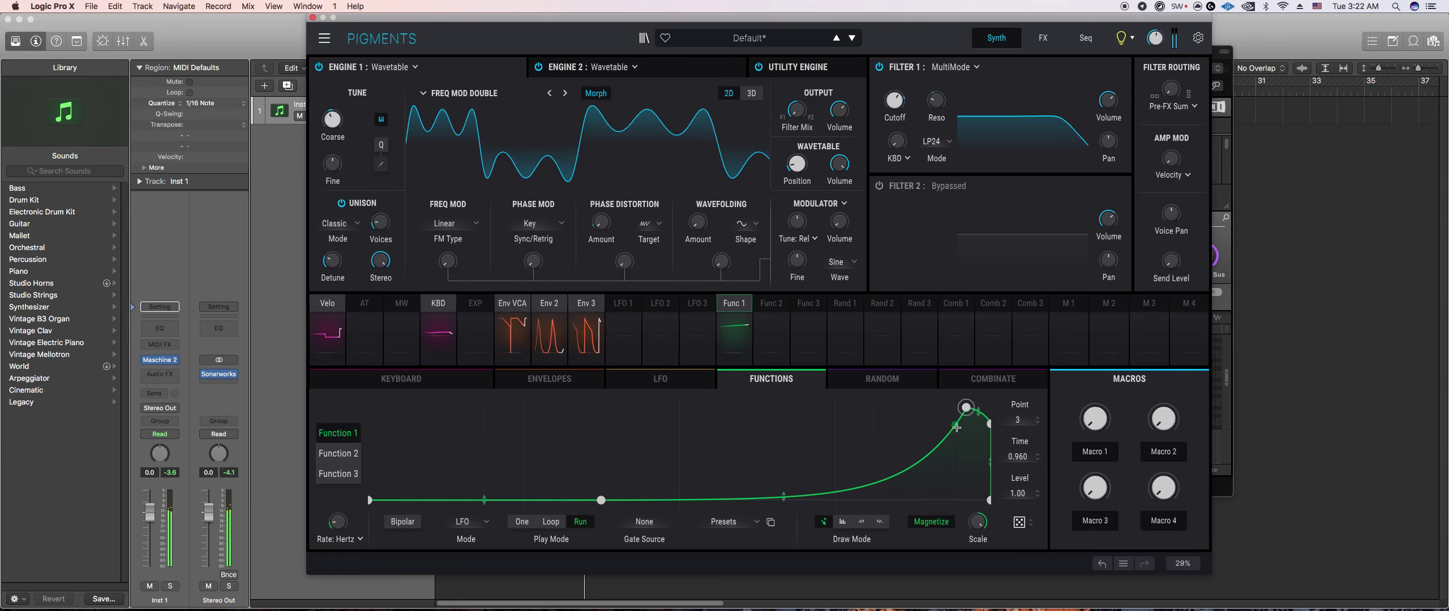
pyautogui.moveTo(966, 407)
pyautogui.mouseDown()
pyautogui.moveTo(953, 407)
pyautogui.moveTo(987, 407)
pyautogui.mouseUp()
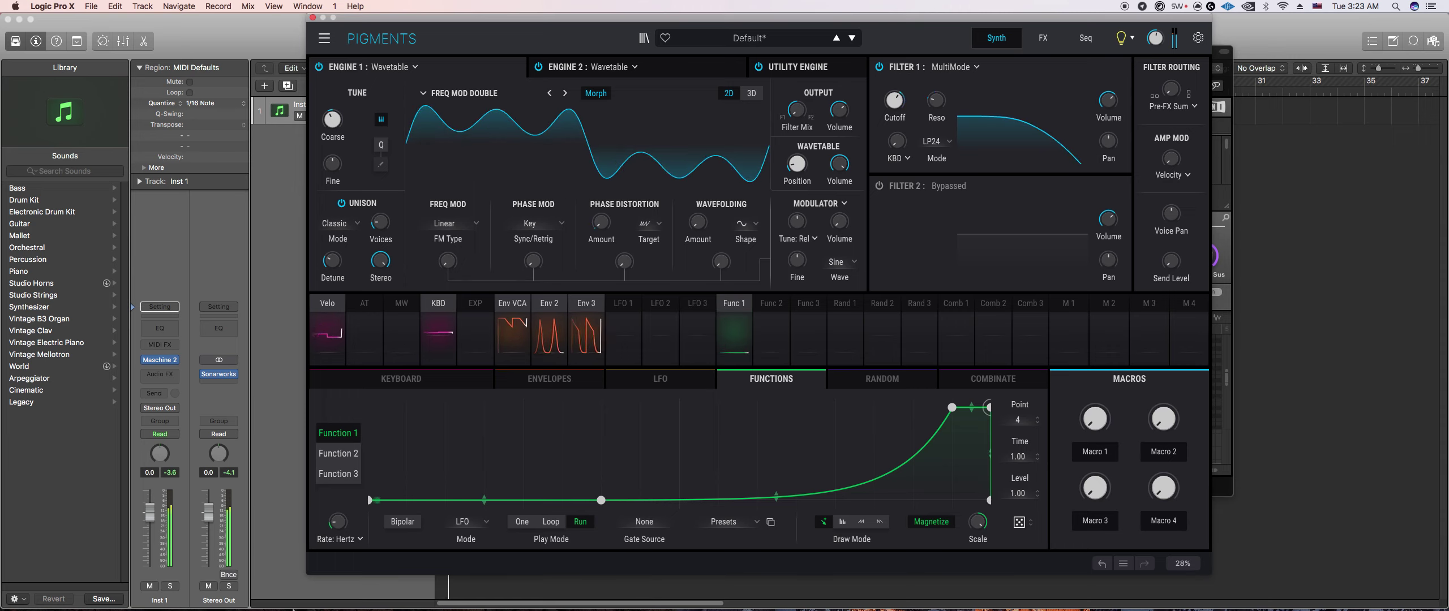
pyautogui.click(949, 408)
pyautogui.moveTo(948, 412); pyautogui.dragTo(916, 410)
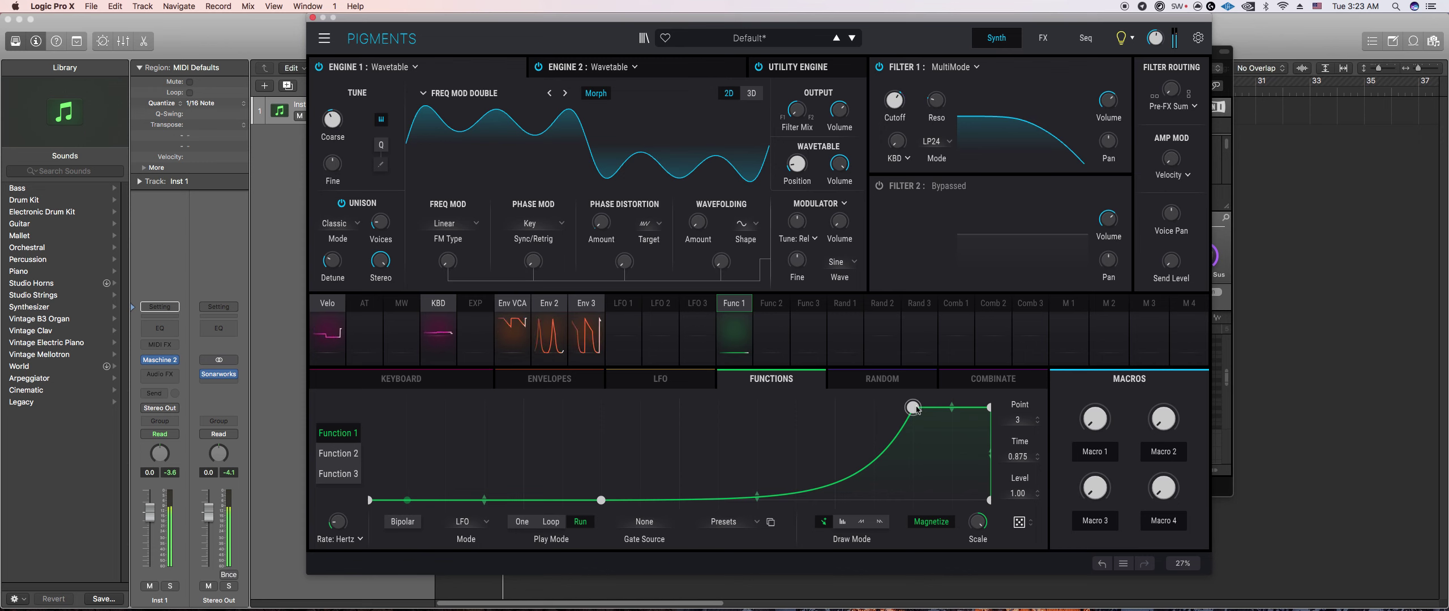
# Step: Route Function 1 to the PS Delay's dry/wet mix at 0.03 and raise its feedback modulation to 0.18
pyautogui.click(1219, 238)
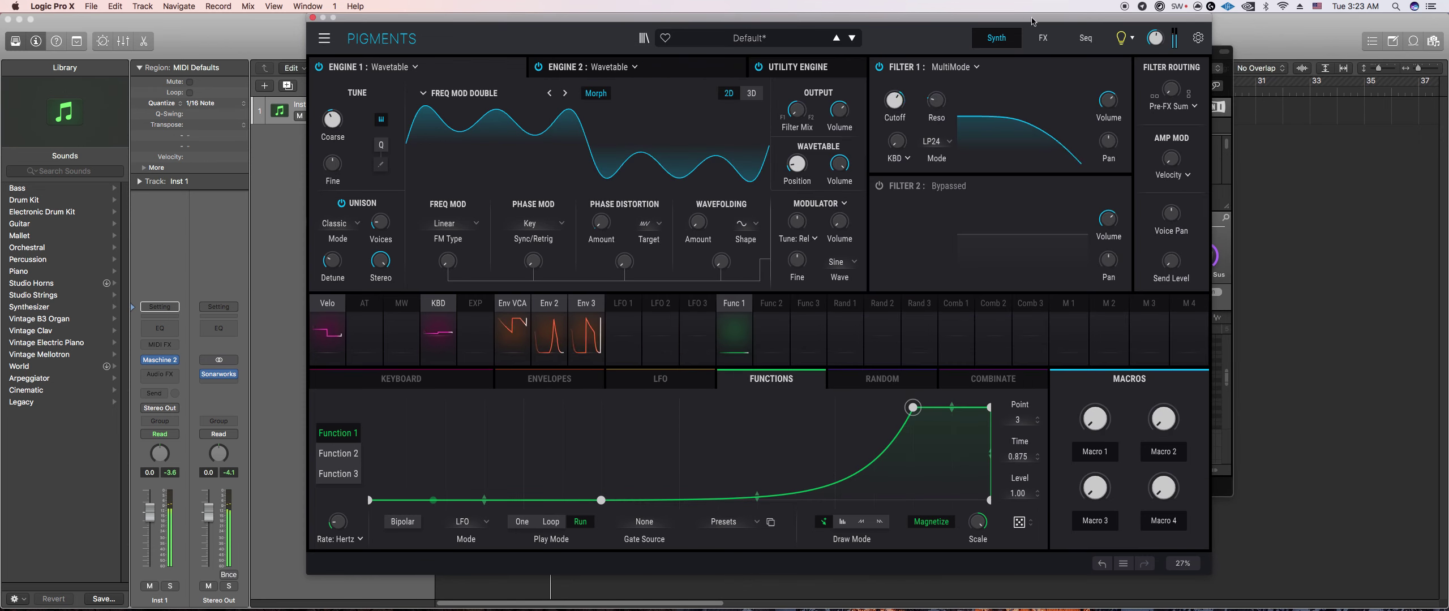
pyautogui.click(1044, 38)
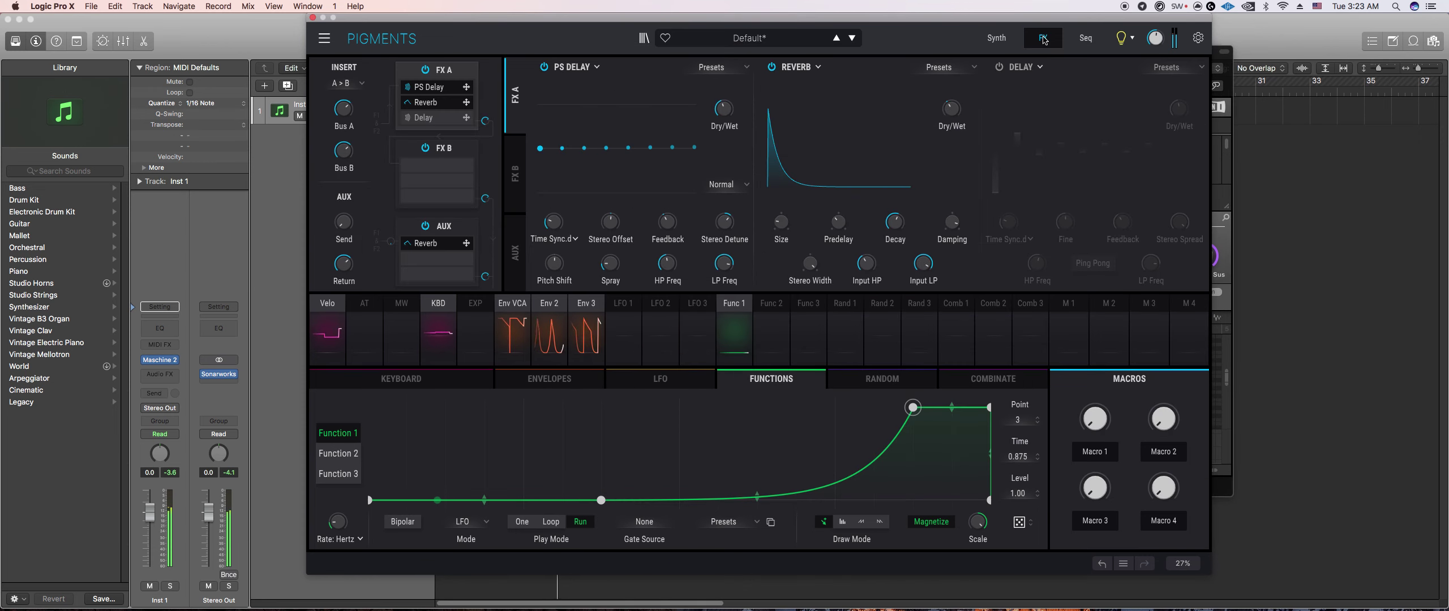
pyautogui.click(734, 304)
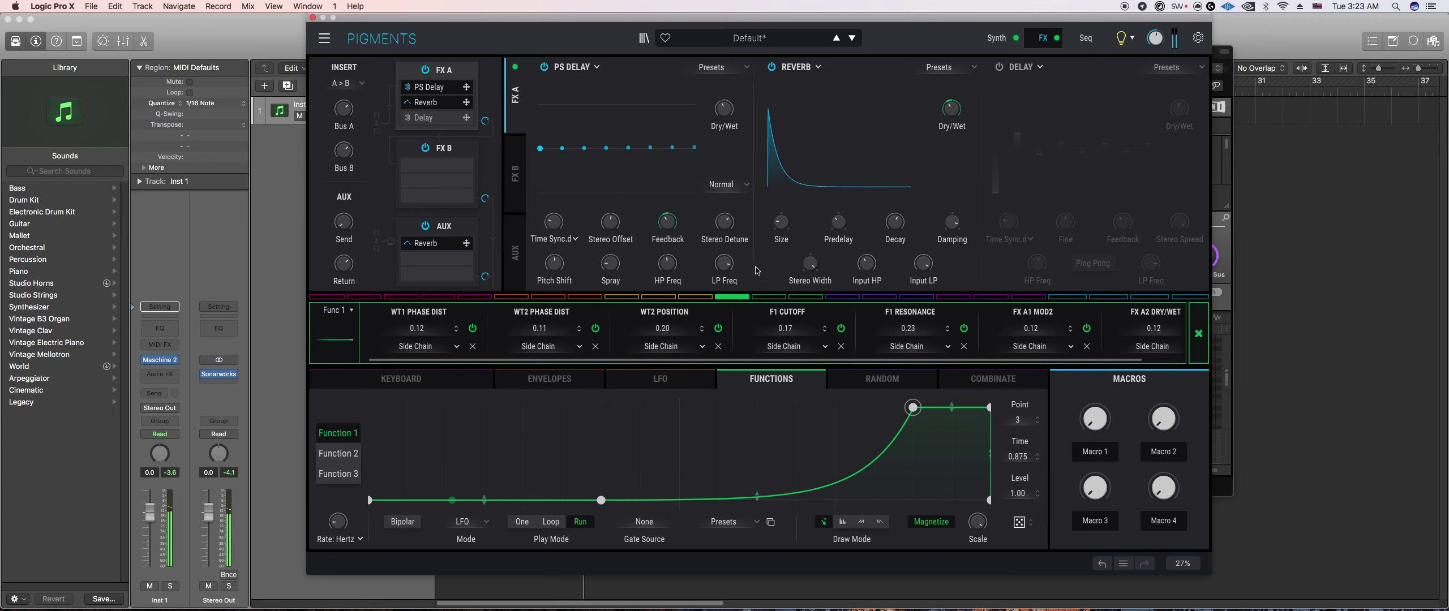
pyautogui.moveTo(717, 101)
pyautogui.moveTo(717, 101); pyautogui.dragTo(717, 97)
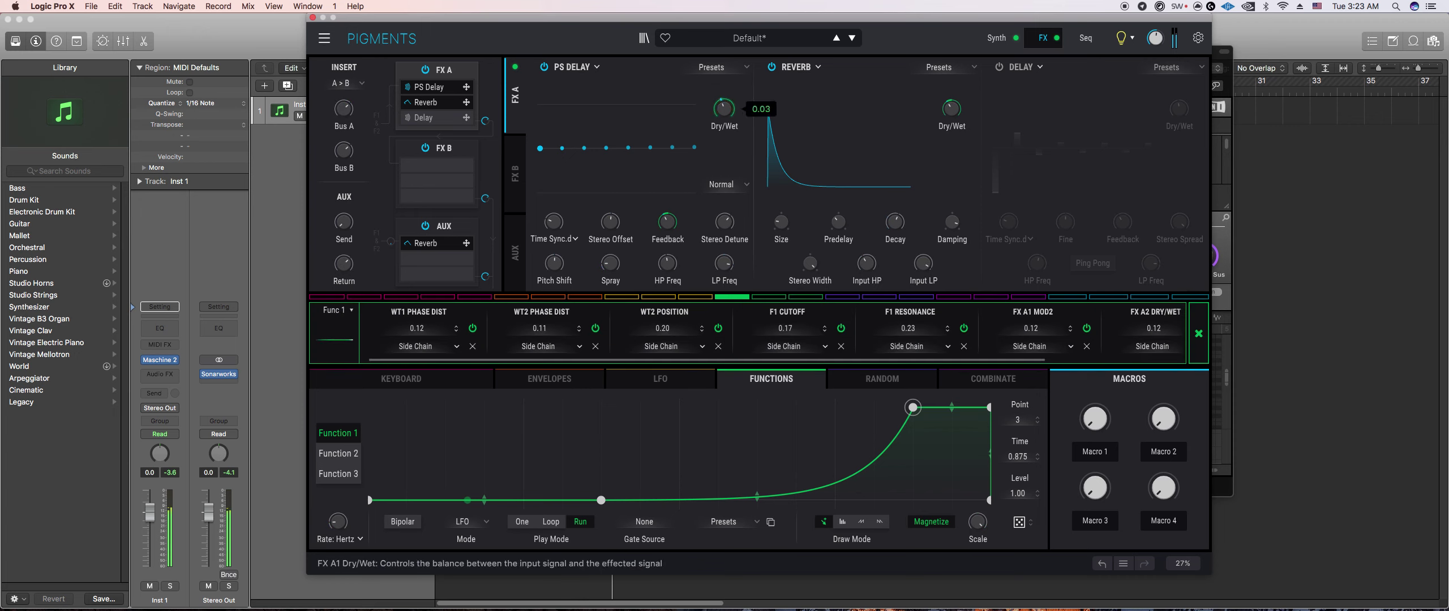
pyautogui.moveTo(665, 214)
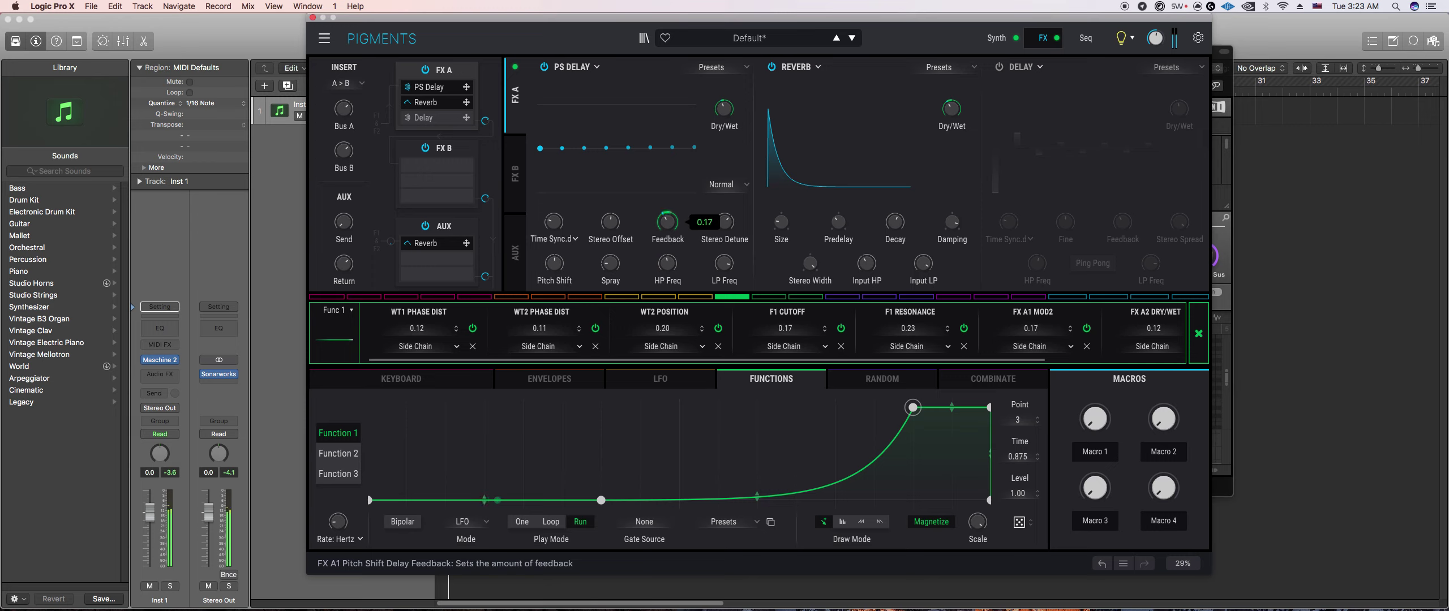
pyautogui.moveTo(664, 213); pyautogui.dragTo(664, 212)
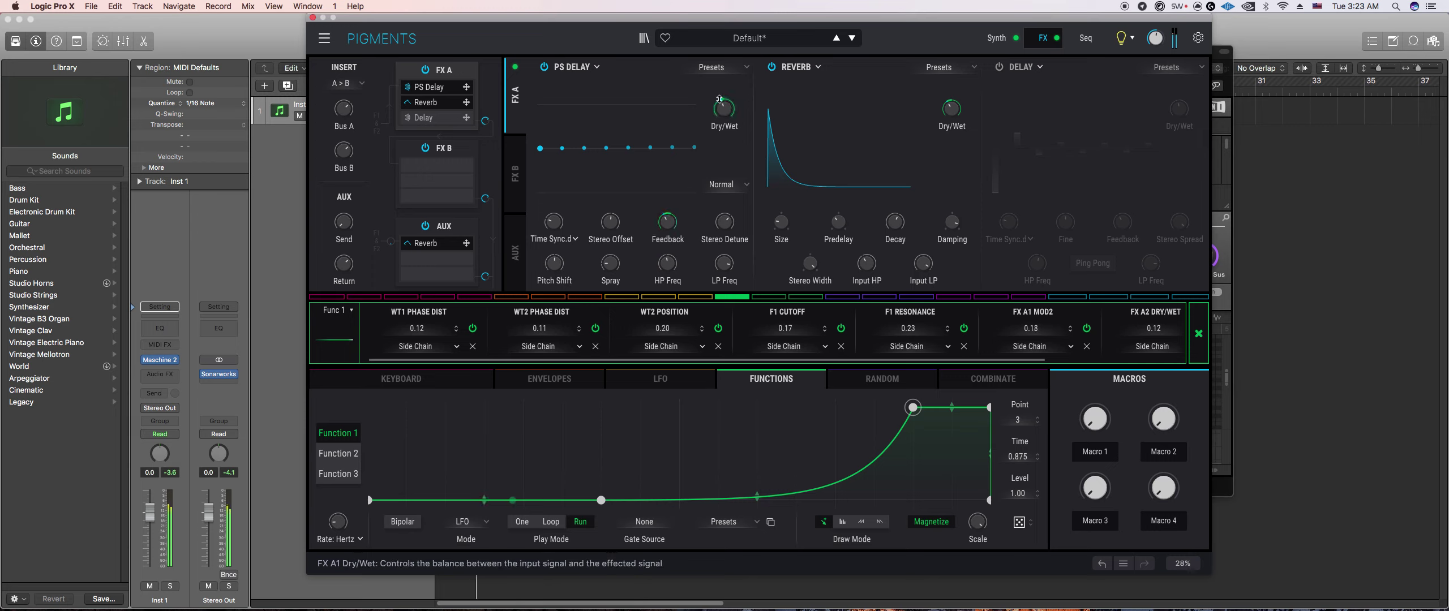
# Step: Reopen sound 8's Pigments, readjust Engine 1's coarse tuning and set the Env VCA release to 304 ms
pyautogui.click(1222, 245)
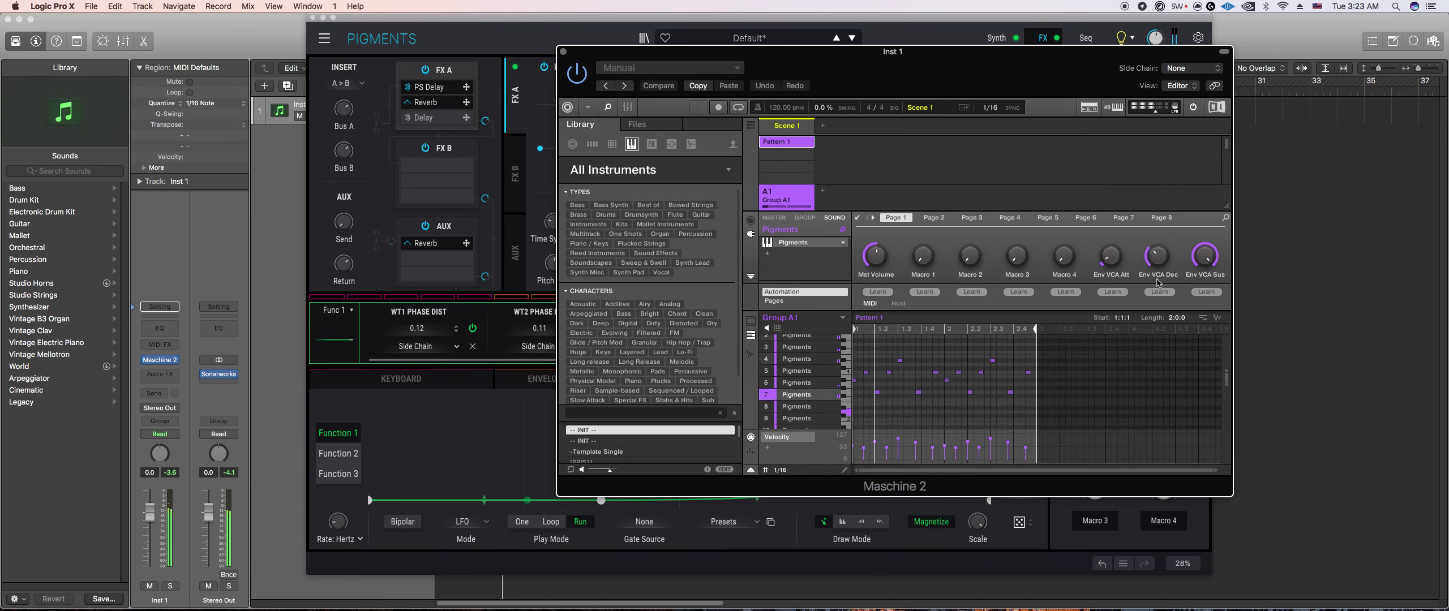
pyautogui.click(810, 415)
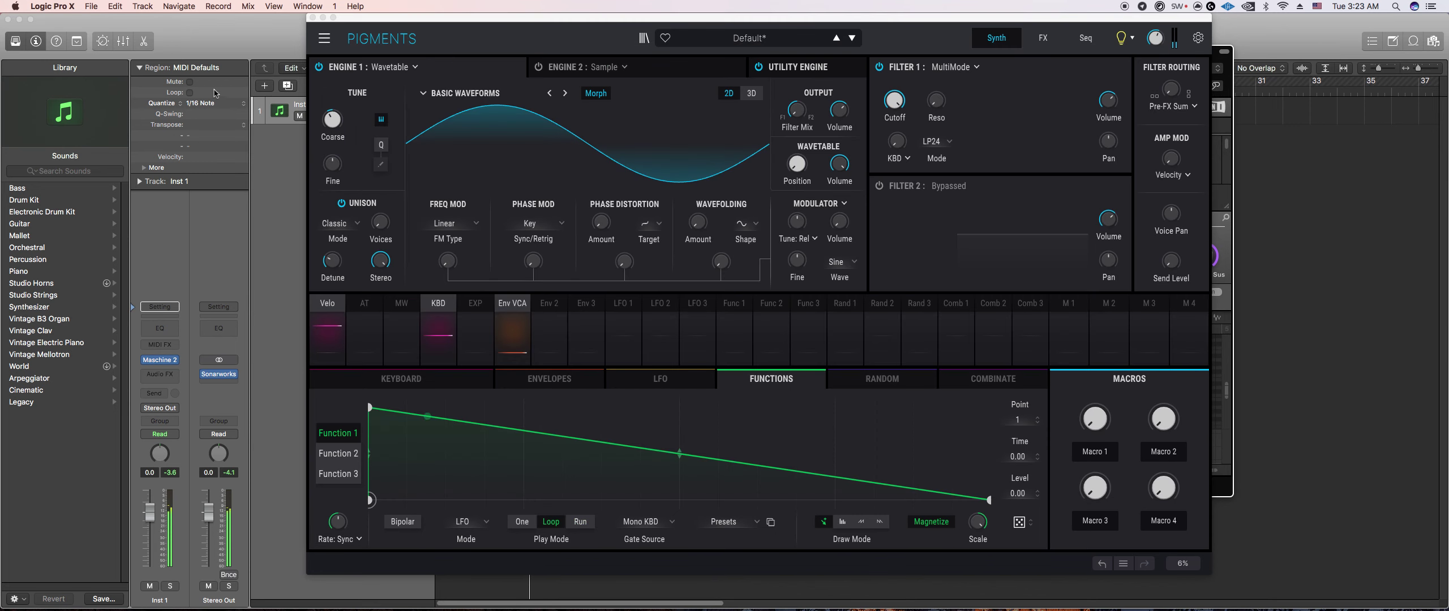
pyautogui.click(333, 117)
pyautogui.moveTo(333, 118); pyautogui.dragTo(333, 120)
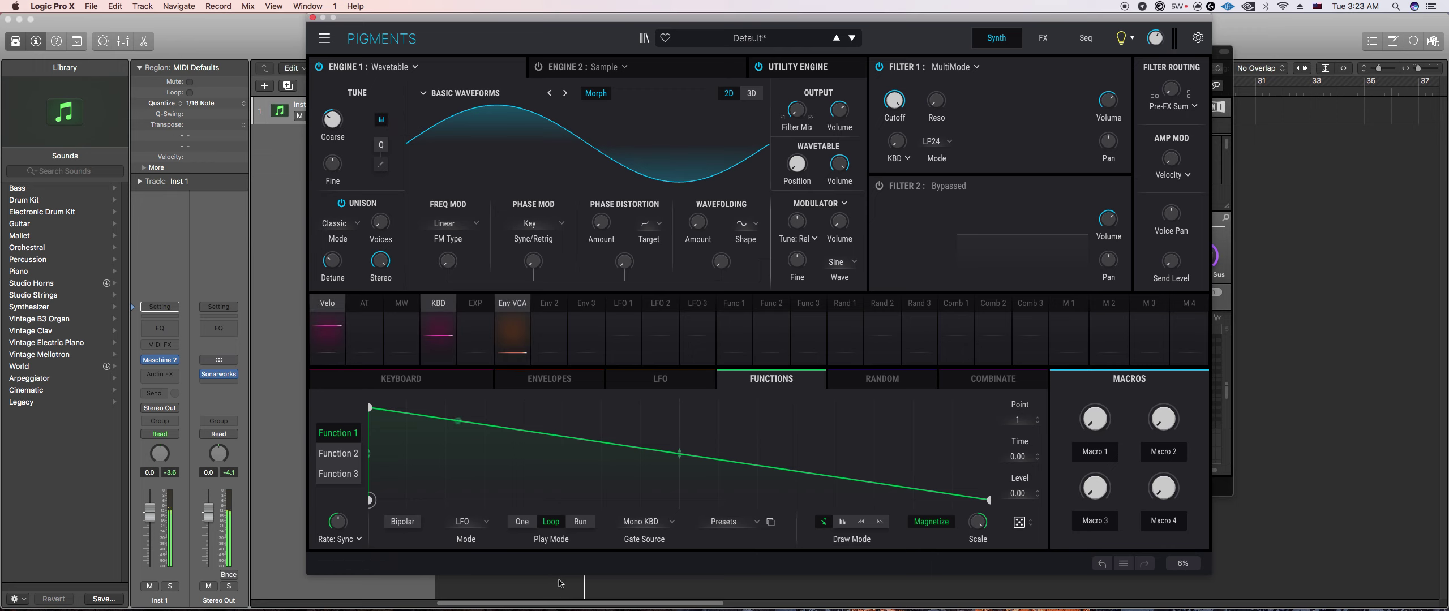
pyautogui.click(549, 378)
pyautogui.moveTo(511, 488); pyautogui.dragTo(511, 475)
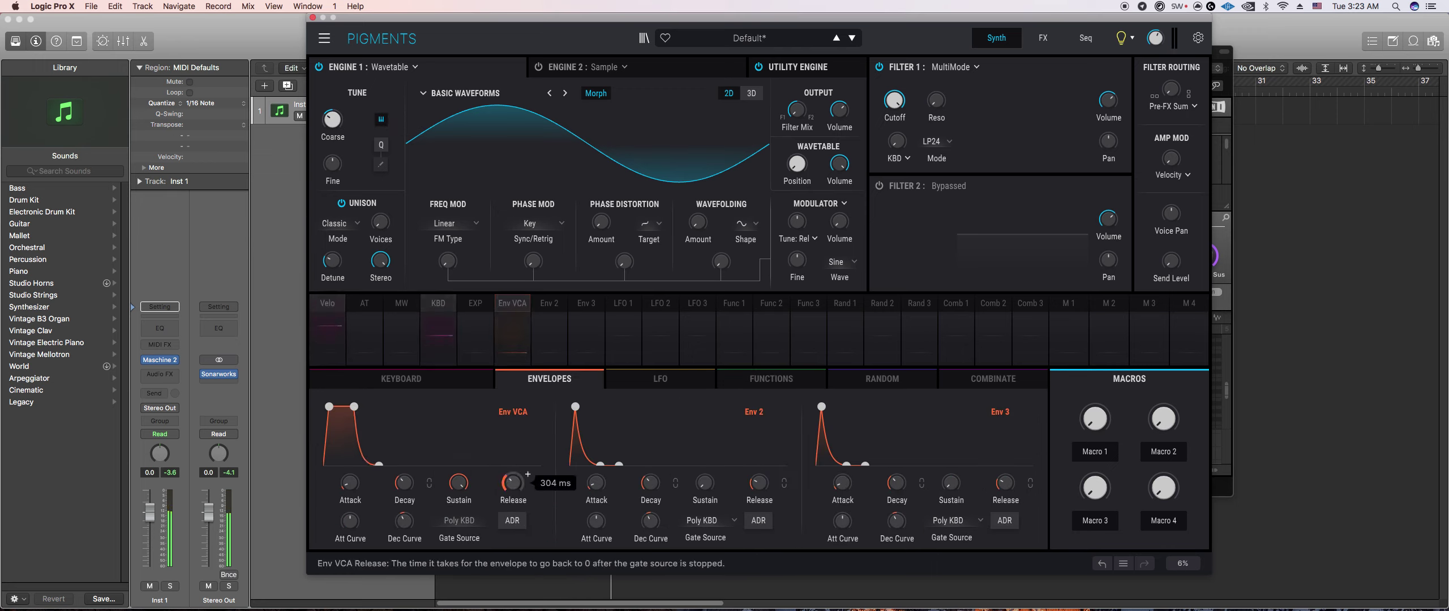
# Step: Shorten the Env VCA attack and Env 2's attack and decay, and route Env 2 to Engine 1's coarse tuning at 0.24
pyautogui.moveTo(349, 484); pyautogui.dragTo(350, 500)
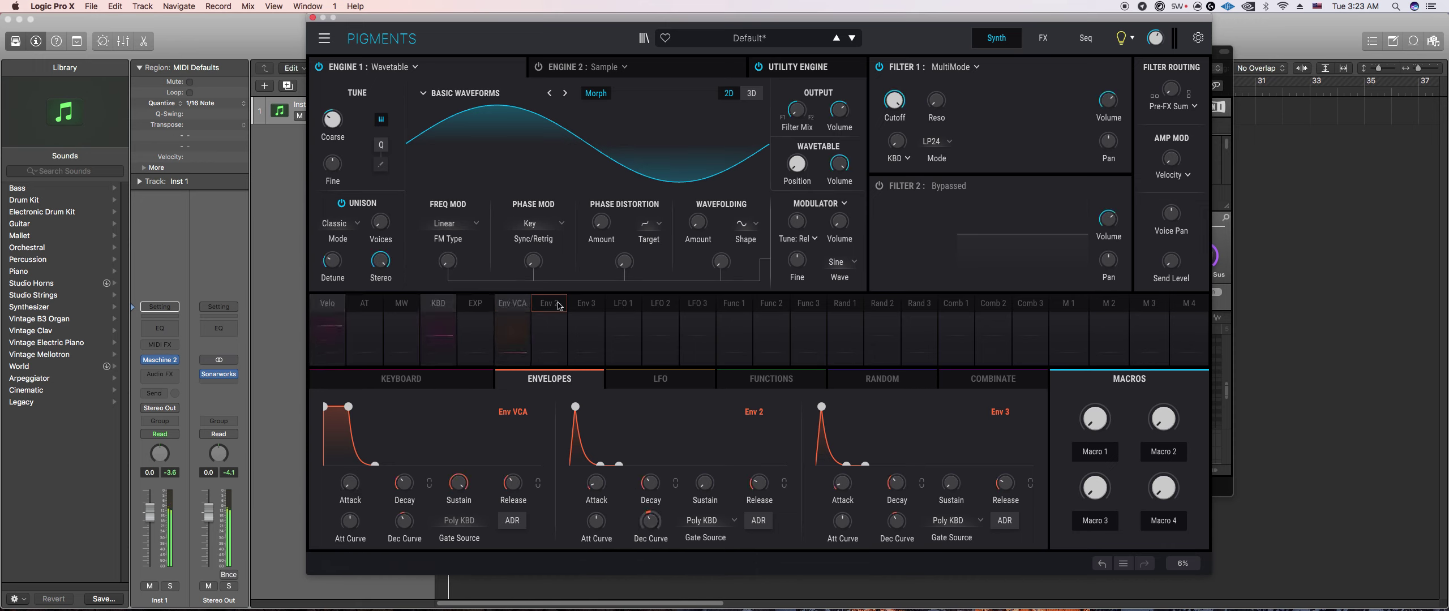
pyautogui.click(549, 323)
pyautogui.moveTo(650, 482); pyautogui.dragTo(597, 485)
pyautogui.moveTo(651, 491)
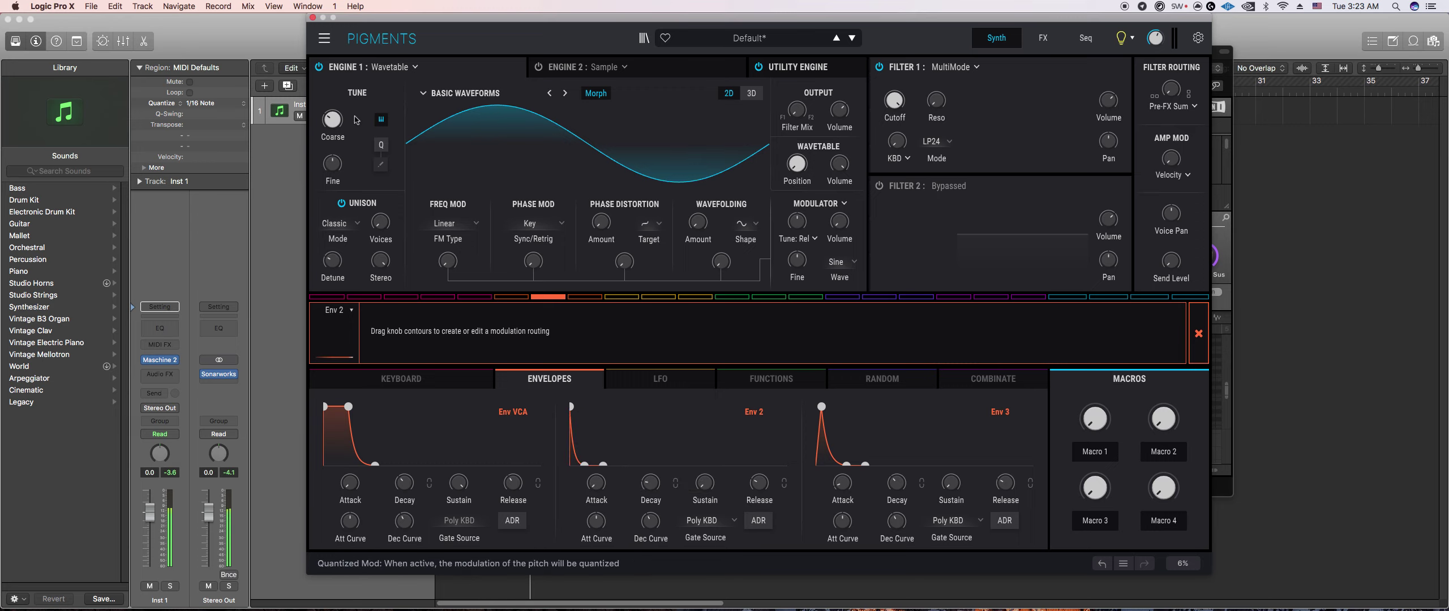
pyautogui.moveTo(333, 120); pyautogui.dragTo(333, 115)
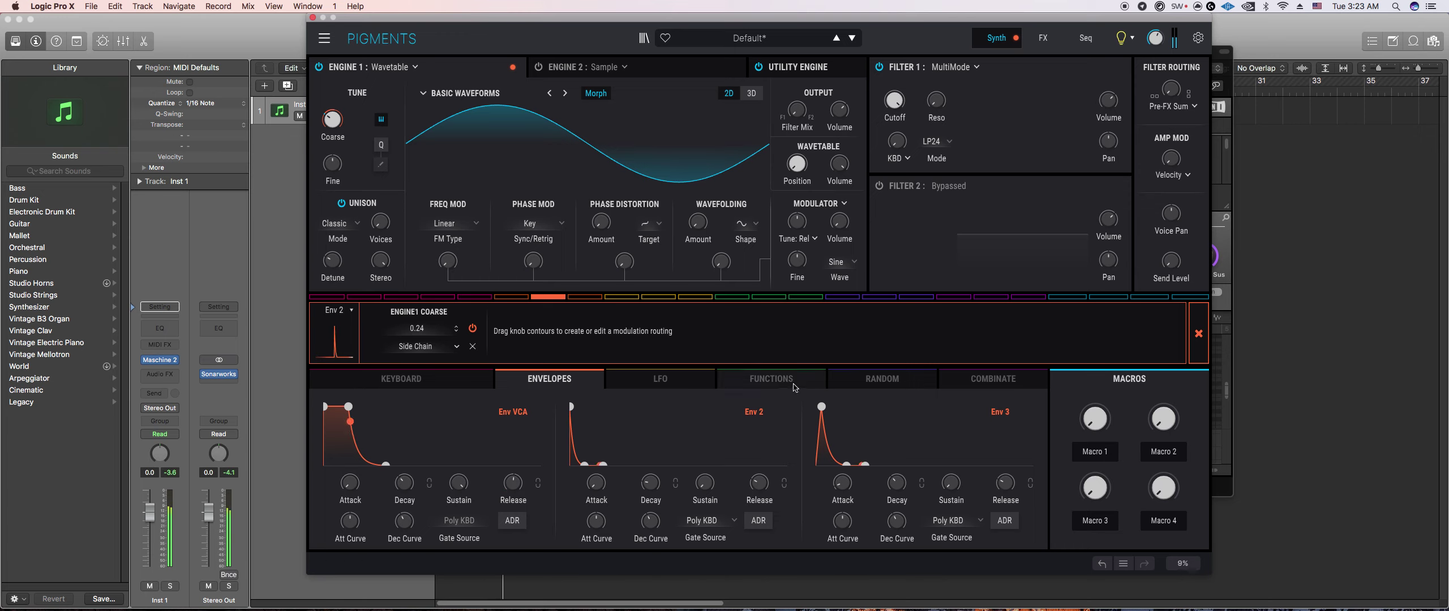
# Step: Add a zero-level point to Function 1 at time 0.250 and route the function to Engine 1's volume at 0.93
pyautogui.click(773, 379)
pyautogui.moveTo(528, 490); pyautogui.dragTo(534, 513)
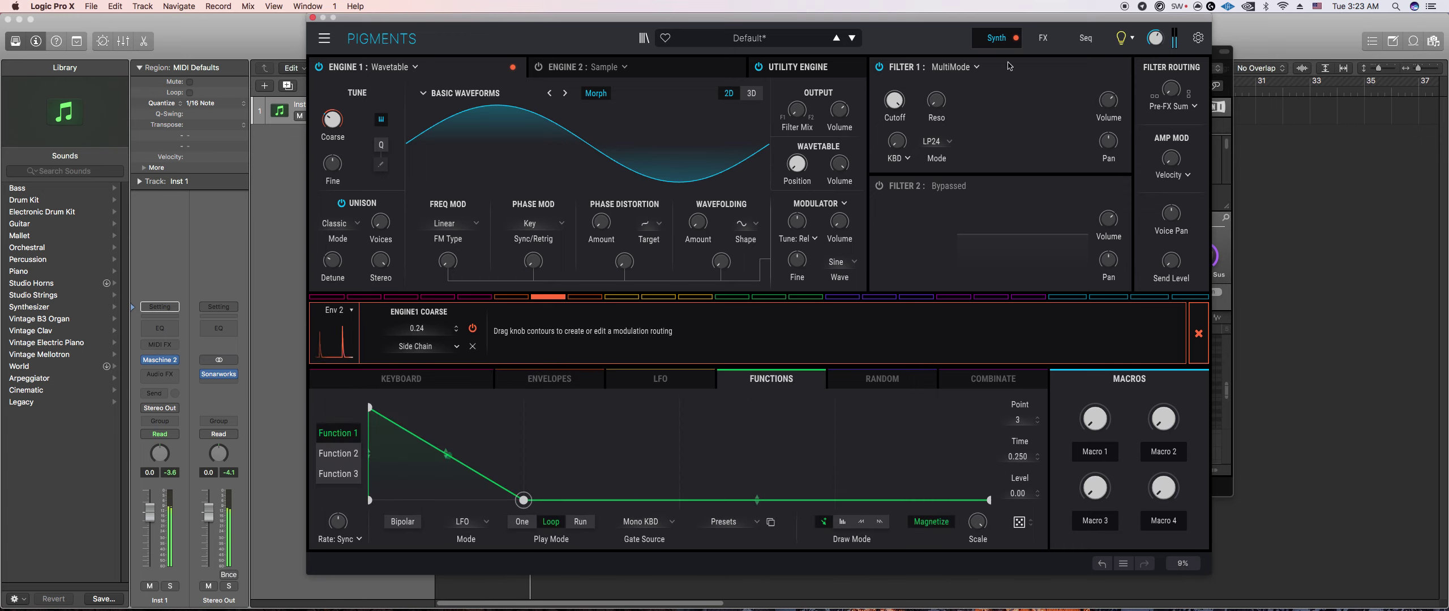
pyautogui.click(728, 298)
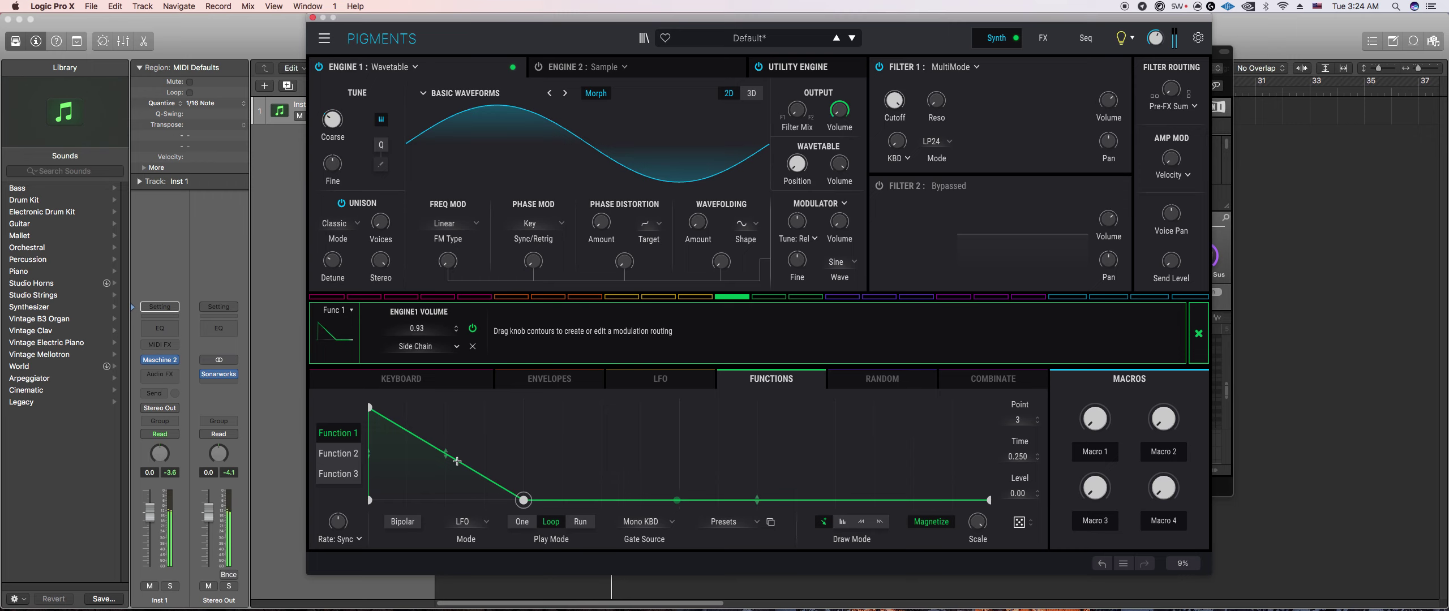
# Step: Reshape Function 1 with a curved drop to a point at time 0.080 and silence at 0.188, and set its play mode to One
pyautogui.doubleClick(469, 444)
pyautogui.moveTo(418, 427); pyautogui.dragTo(420, 433)
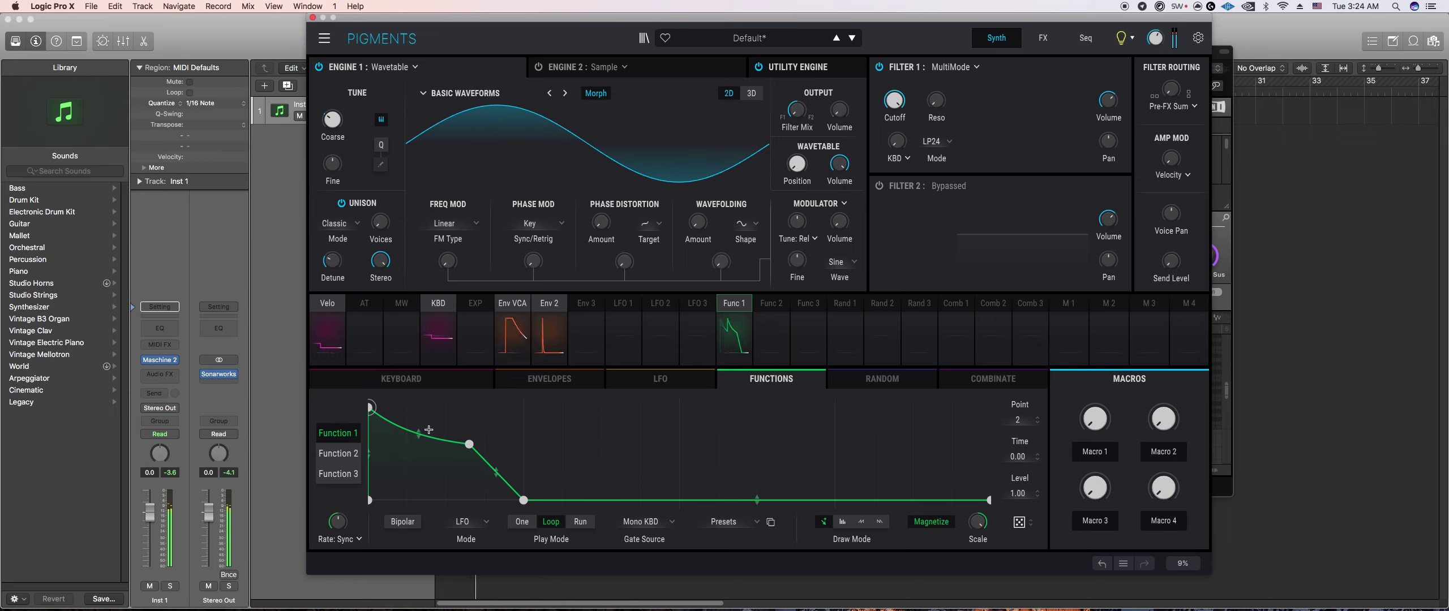
pyautogui.click(524, 501)
pyautogui.moveTo(518, 504); pyautogui.dragTo(480, 512)
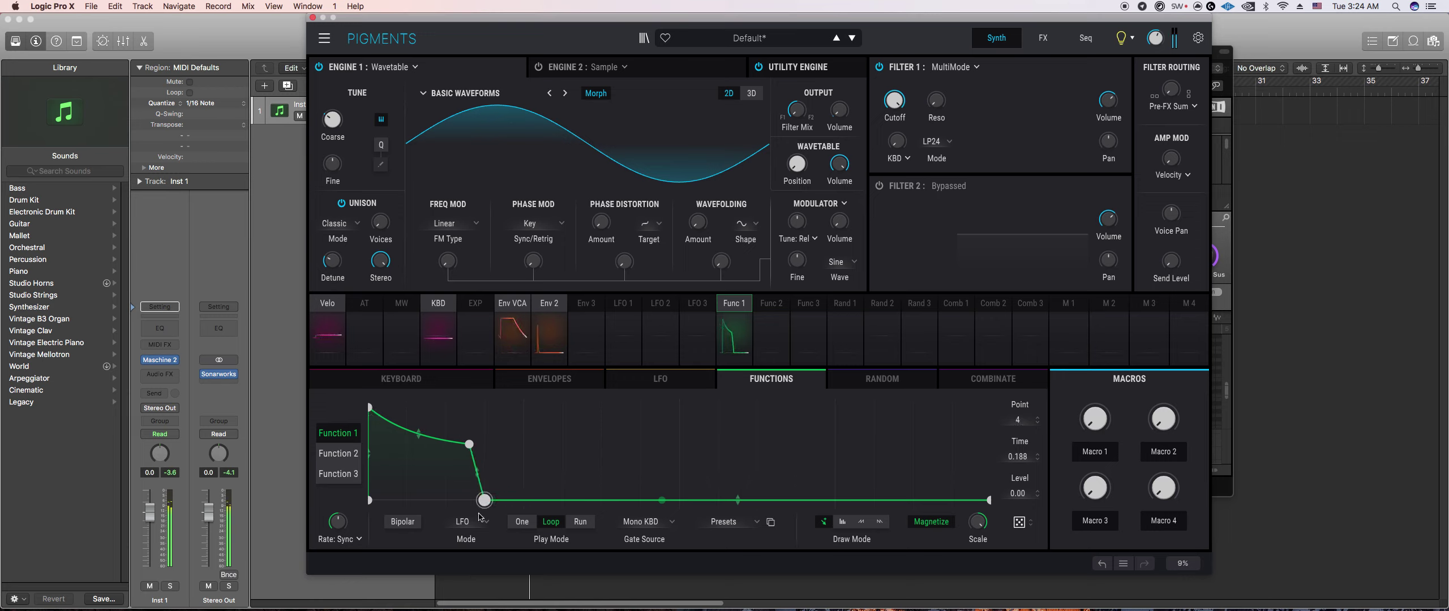
pyautogui.moveTo(463, 447); pyautogui.dragTo(392, 432)
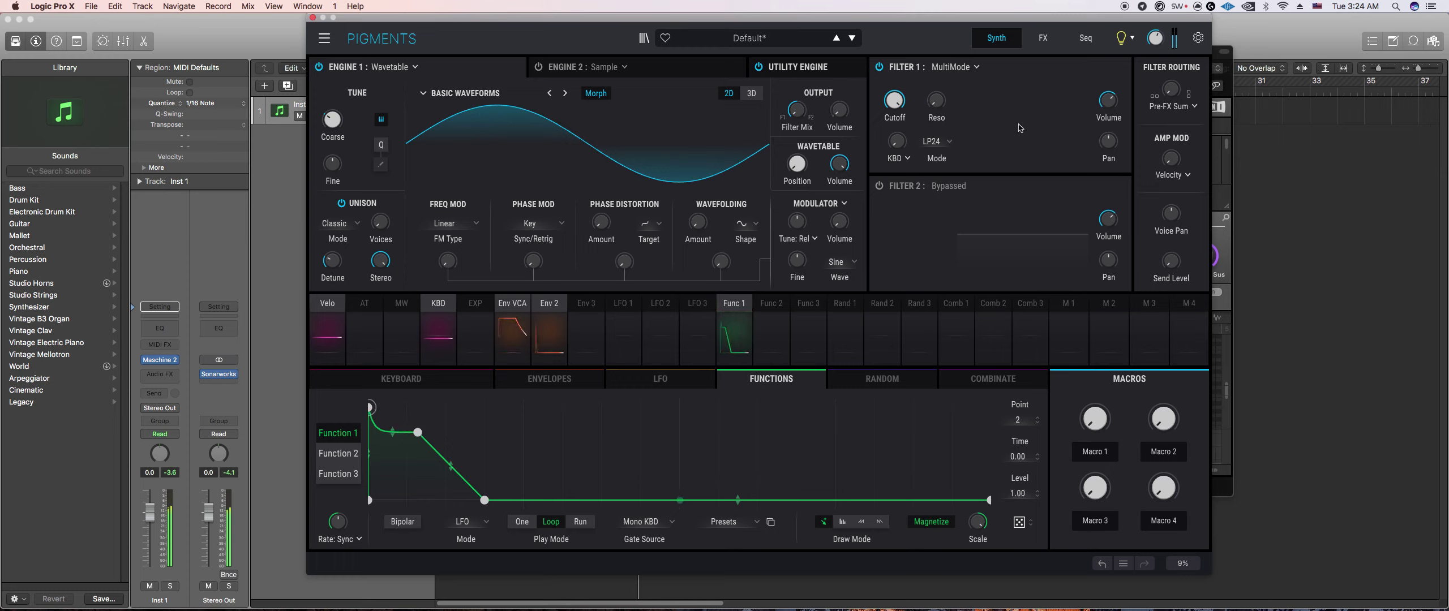
pyautogui.click(549, 379)
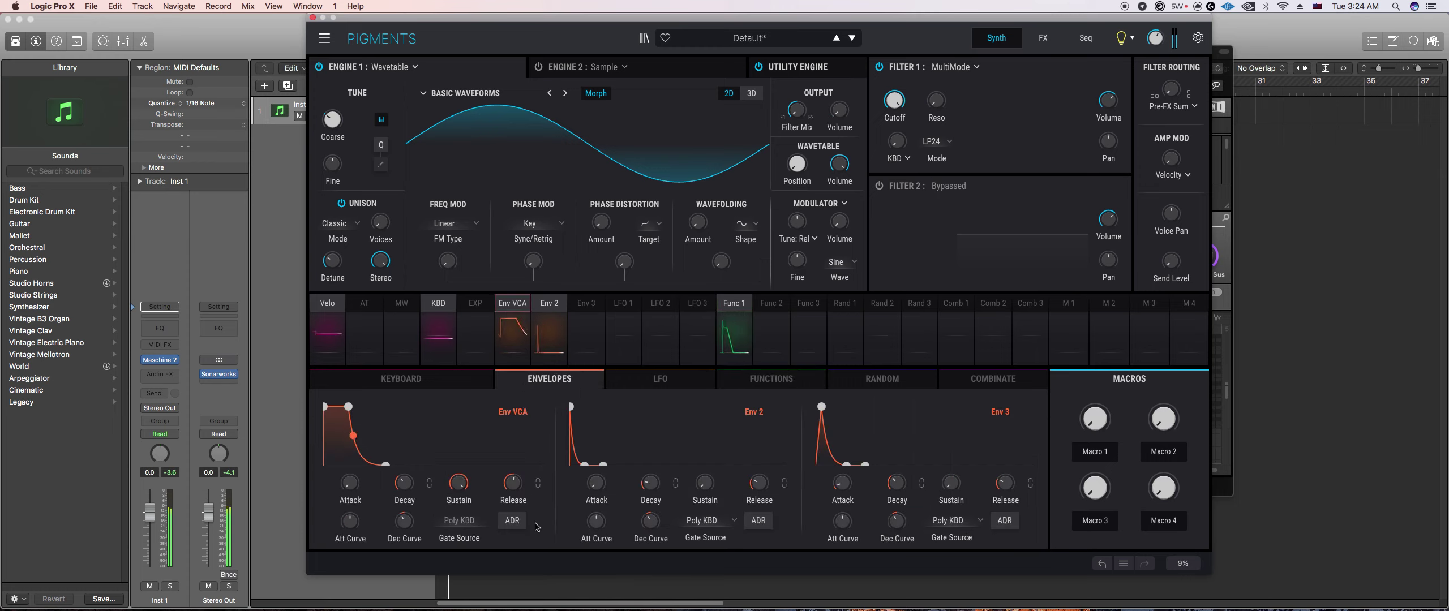
pyautogui.click(791, 384)
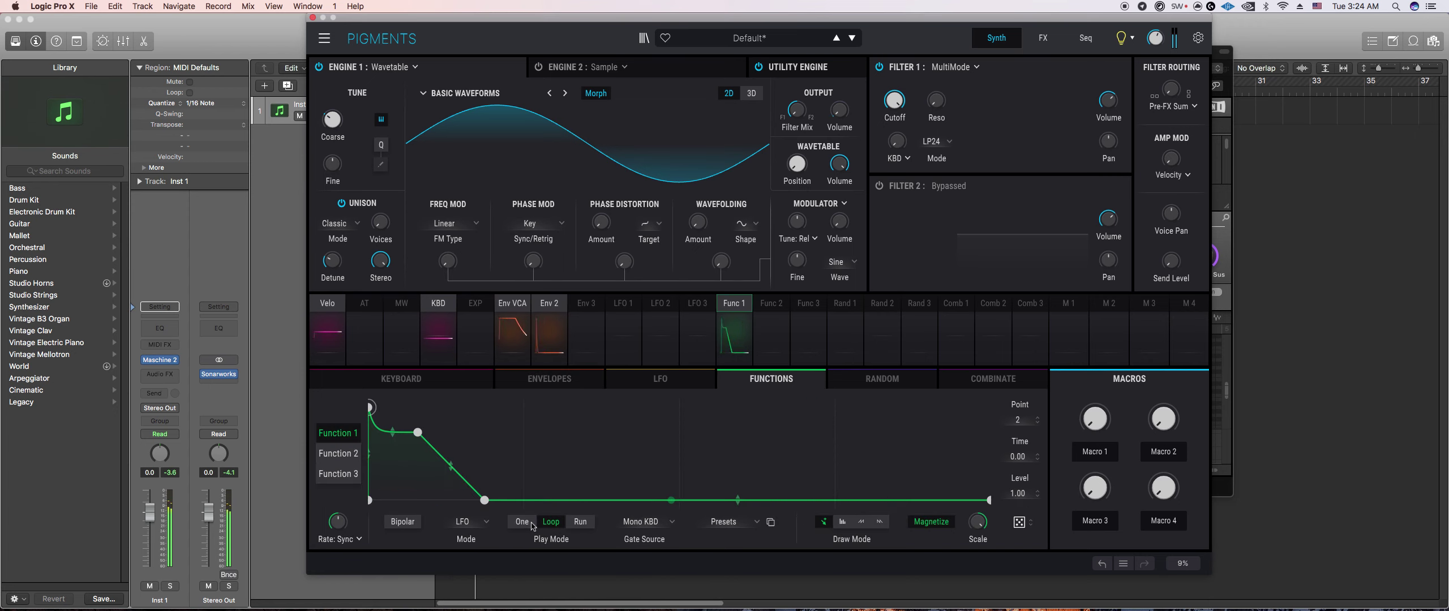
# Step: Replace the FX A Delay with a Multiband using a 4205 Hz upper crossover, and lower Function 1's middle point to level 0.579
pyautogui.click(1043, 38)
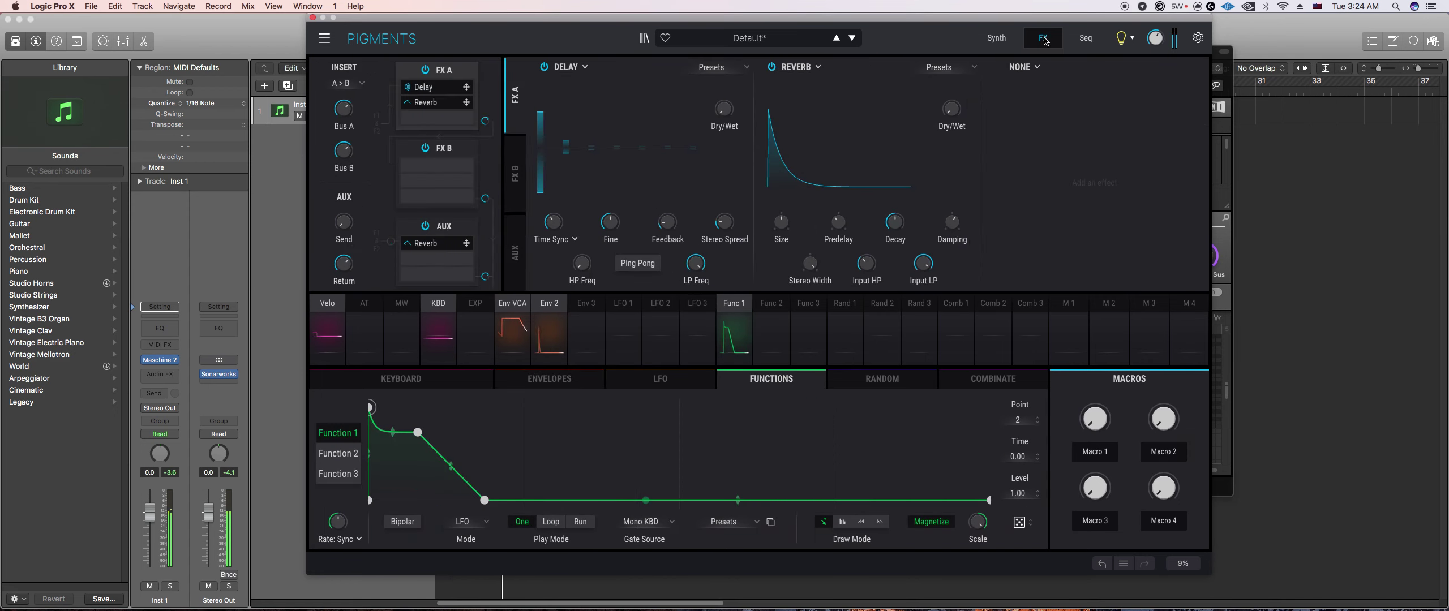
pyautogui.click(582, 69)
pyautogui.click(779, 180)
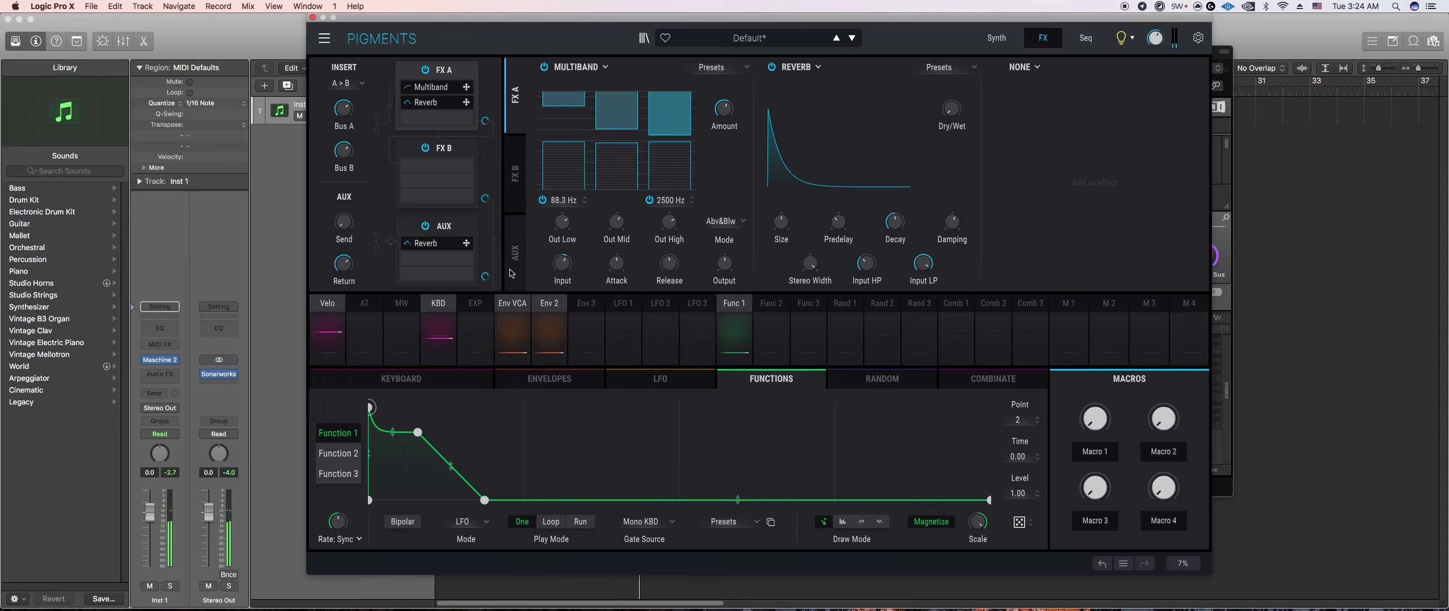
pyautogui.moveTo(667, 142); pyautogui.dragTo(668, 180)
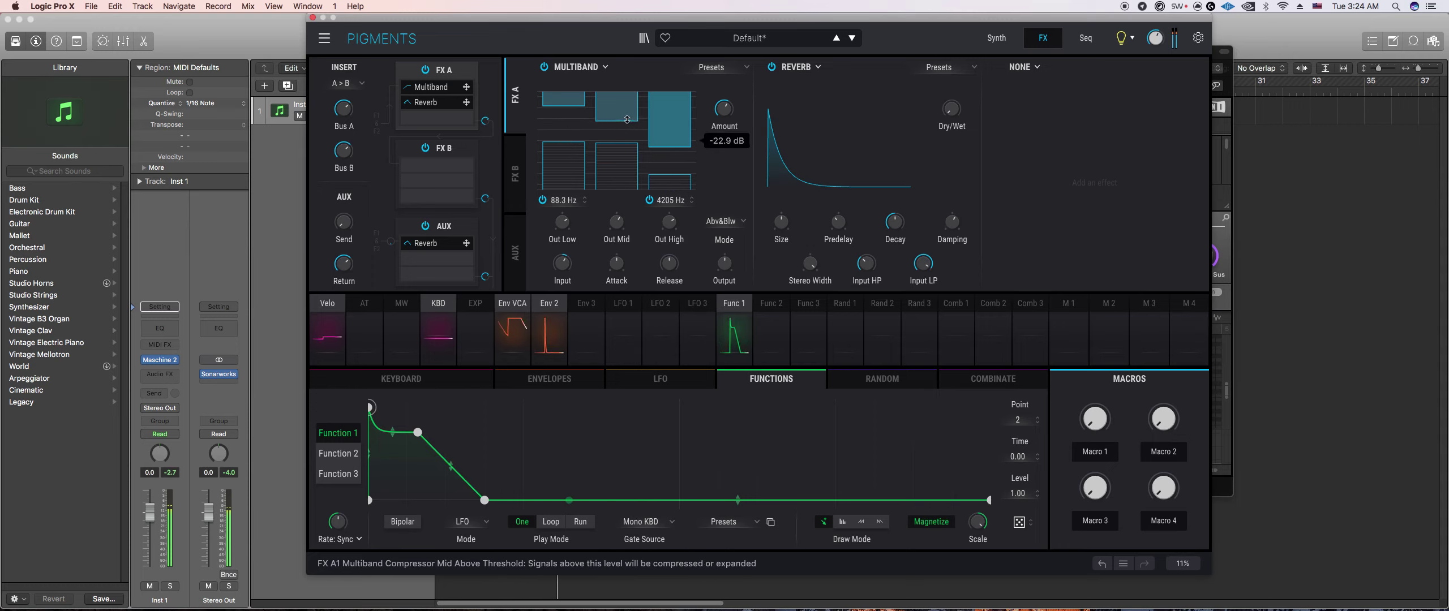
pyautogui.click(418, 433)
pyautogui.moveTo(420, 434); pyautogui.dragTo(420, 449)
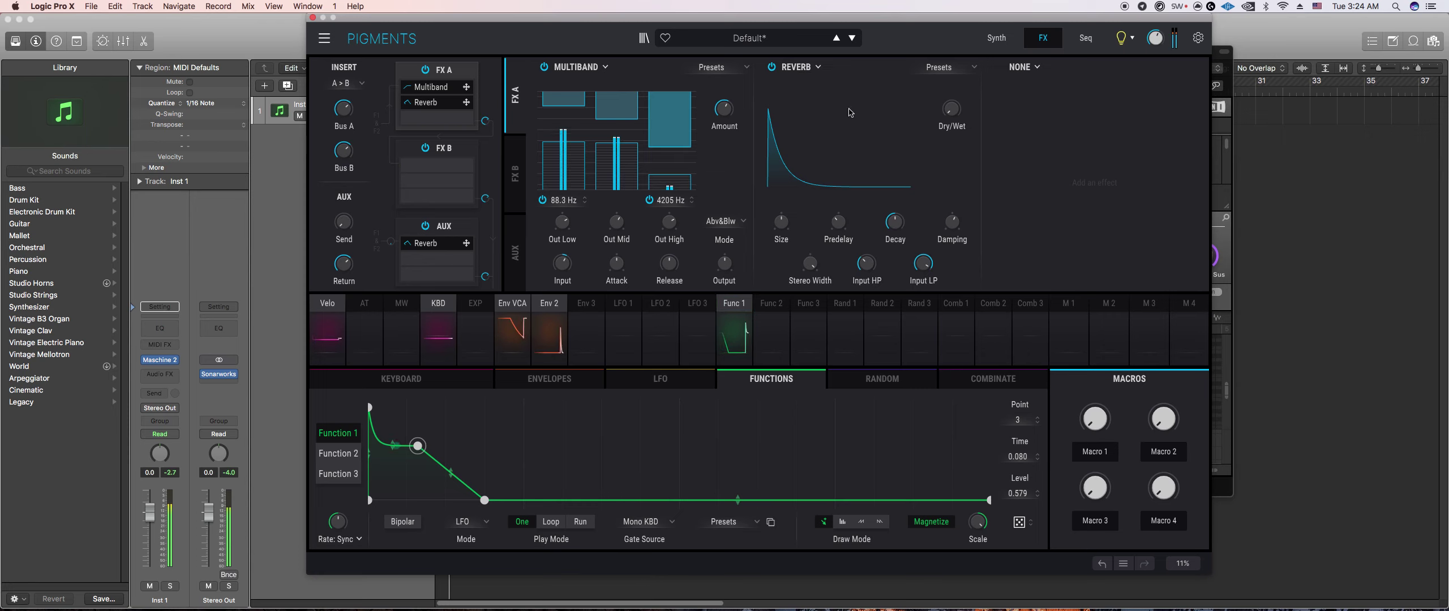
# Step: Replace the FX A Reverb with a Compressor, enable its automatic makeup gain and adjust its ratio
pyautogui.click(815, 69)
pyautogui.click(941, 195)
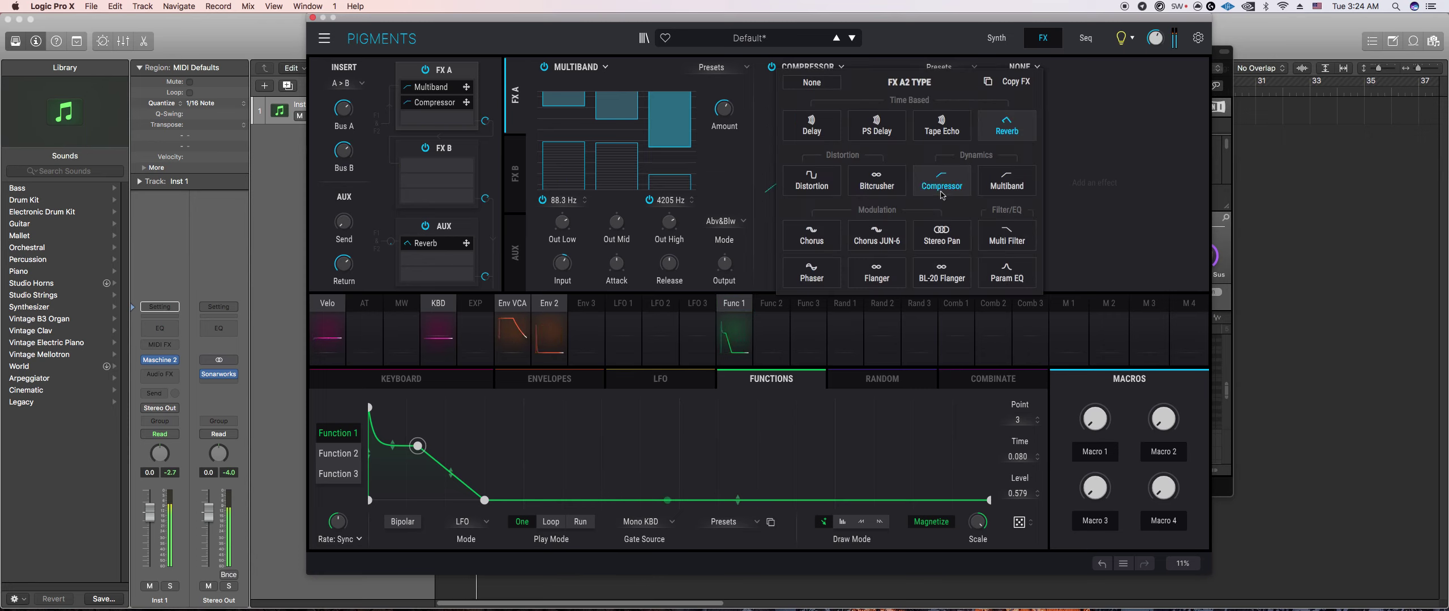
pyautogui.moveTo(791, 223); pyautogui.dragTo(870, 249)
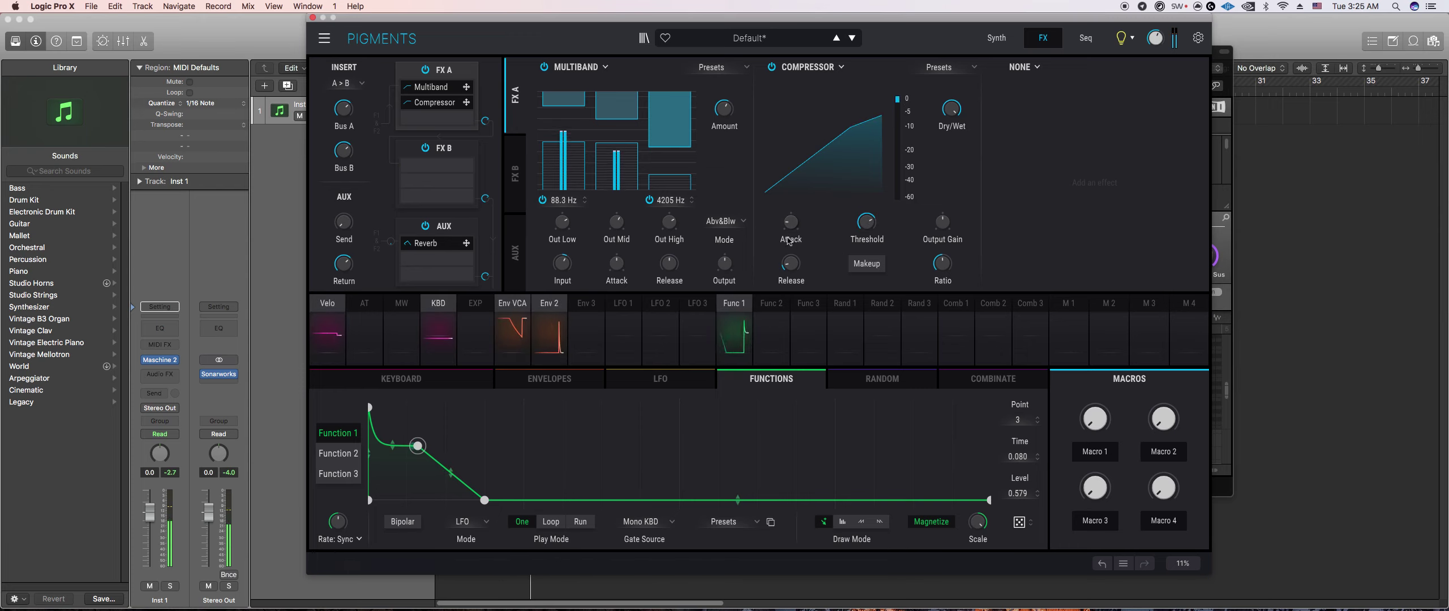
pyautogui.click(866, 264)
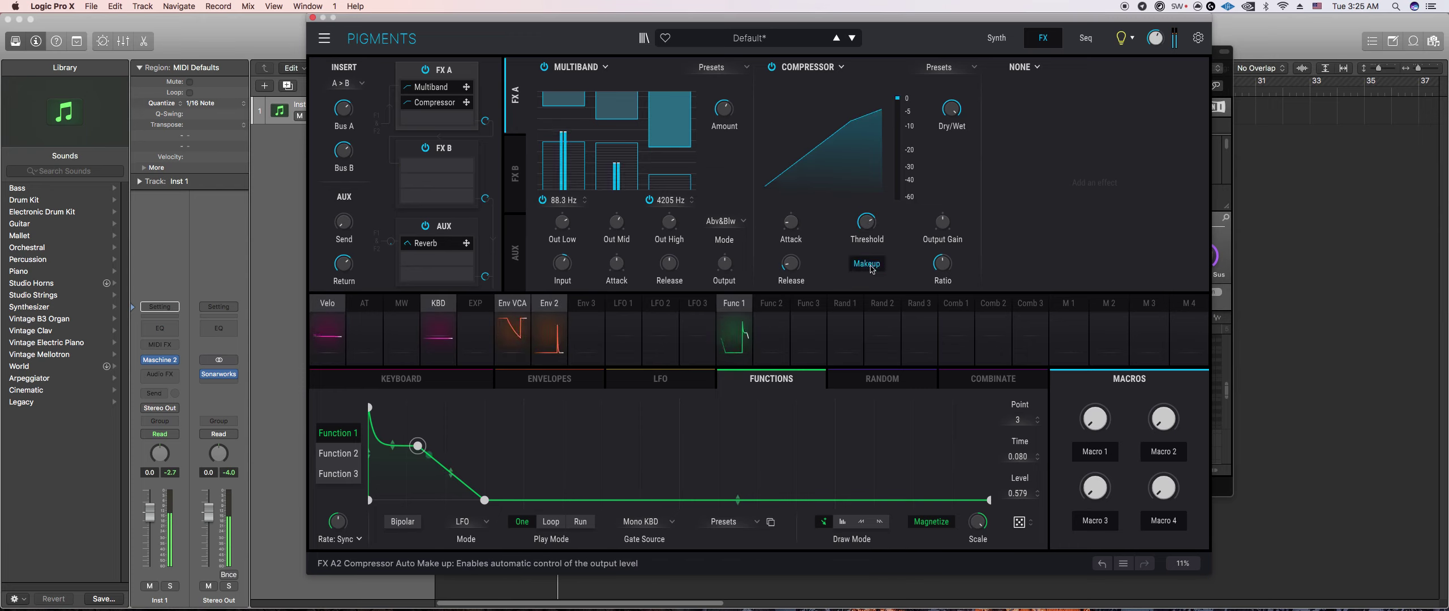
pyautogui.moveTo(943, 264); pyautogui.dragTo(957, 255)
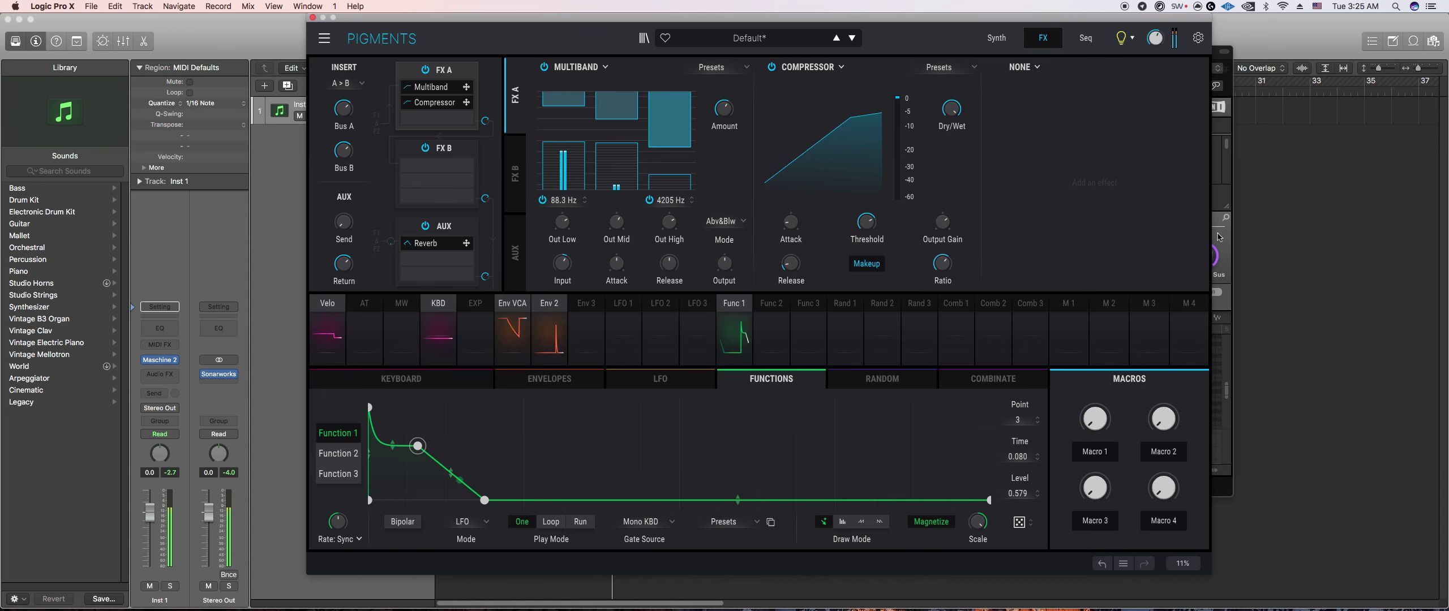
# Step: Record an evenly repeating note line for sound 8 in Maschine's Pattern 1 and raise the velocity of all its notes
pyautogui.click(1222, 301)
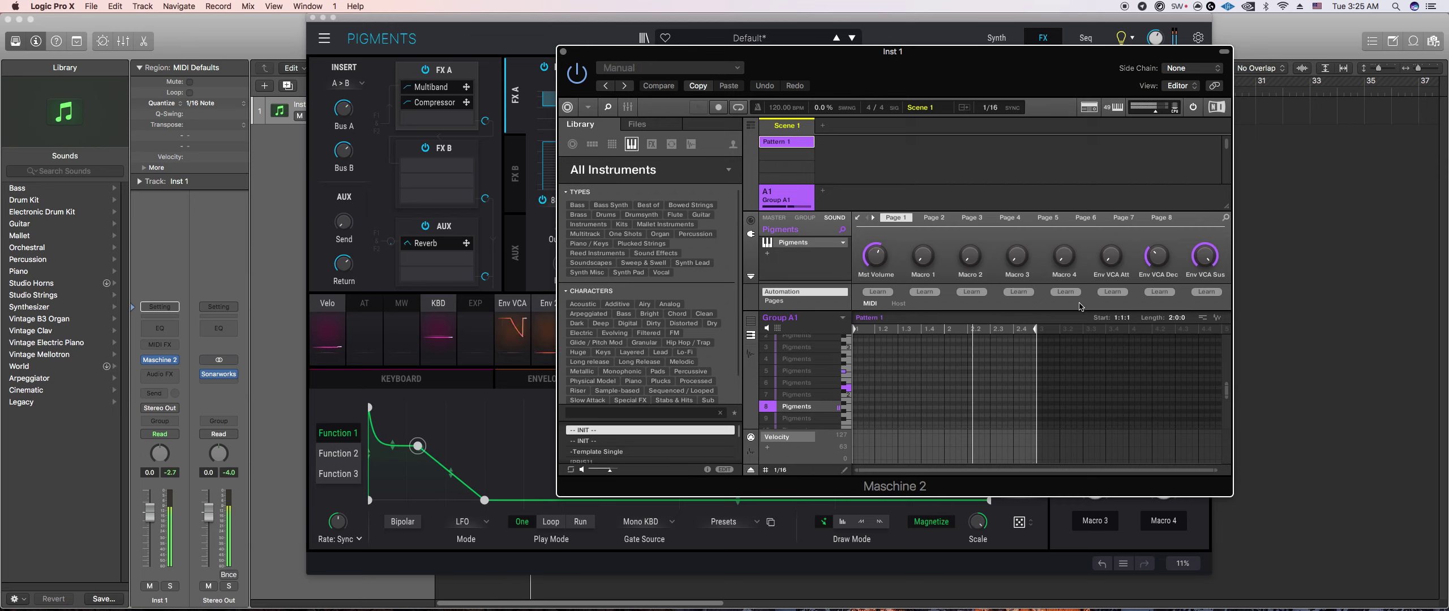
pyautogui.press('r')
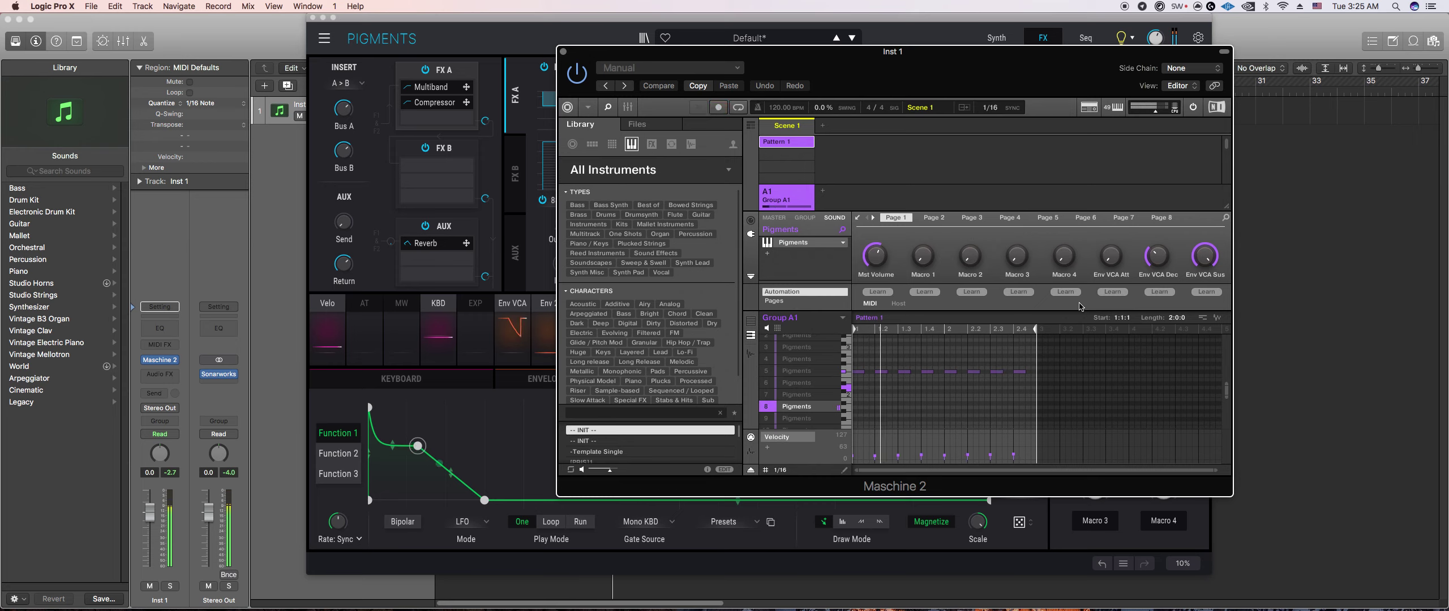
pyautogui.moveTo(1094, 410); pyautogui.dragTo(849, 334)
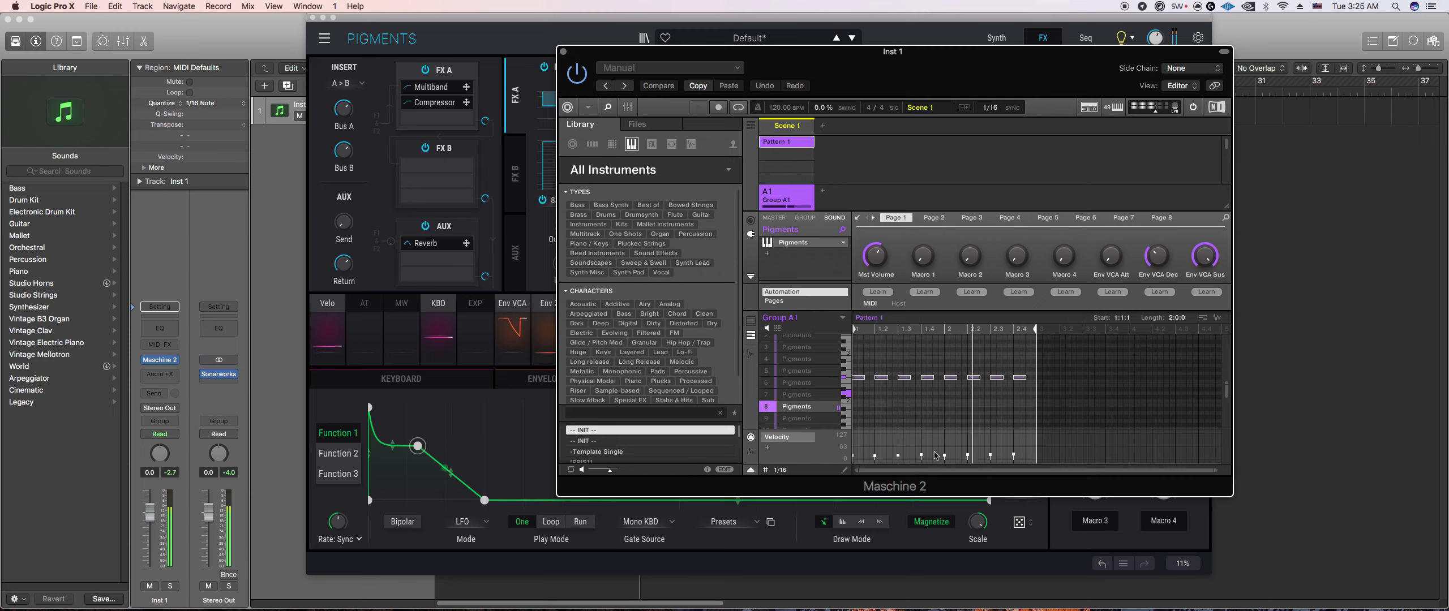
pyautogui.moveTo(935, 456); pyautogui.dragTo(929, 440)
pyautogui.click(889, 411)
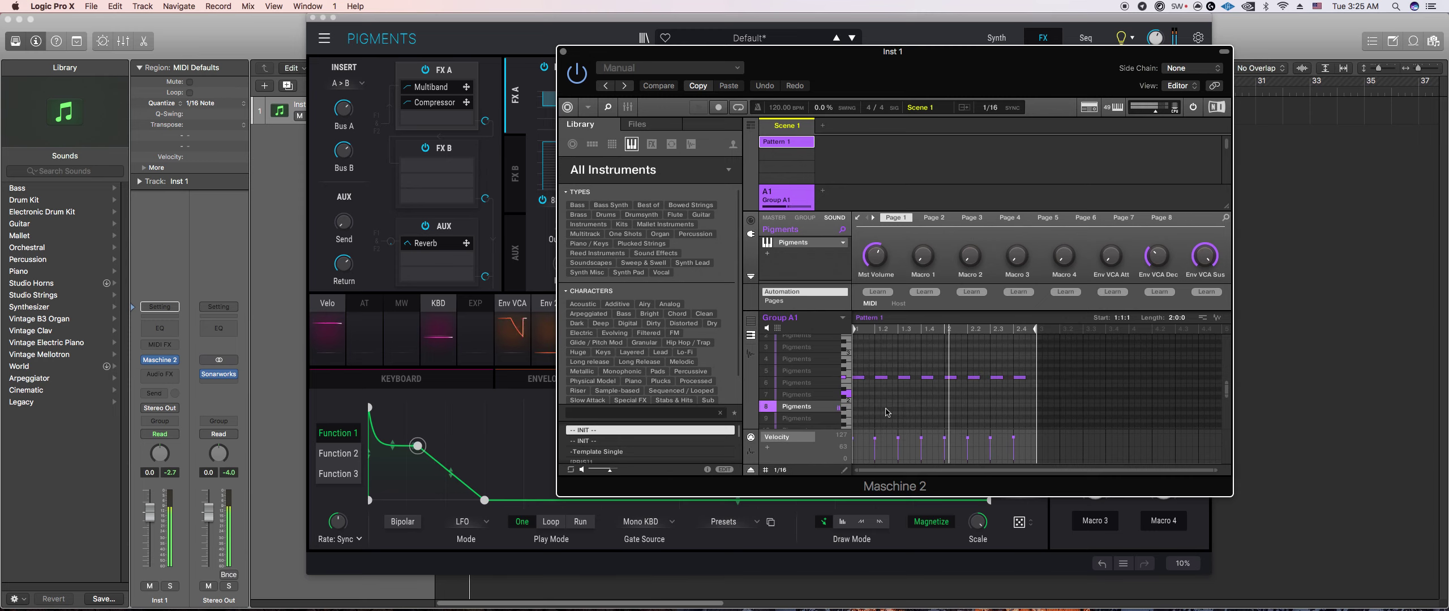
# Step: Move Function 1's middle point to time 0.076 and level 0.561, curve its decay, and set the Compressor's output gain to 6.71 dB
pyautogui.click(551, 561)
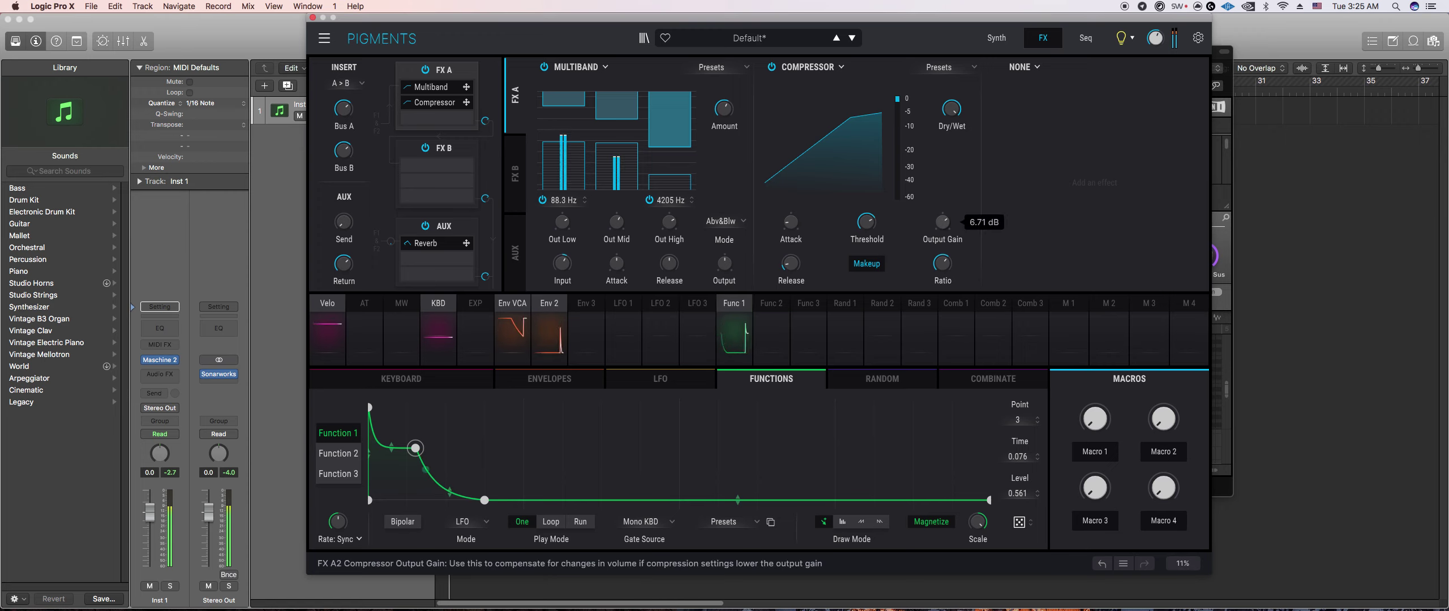
# Step: Show the pattern for all sounds of Group A1 in Maschine and unmute the other Pigments sounds
pyautogui.click(1224, 242)
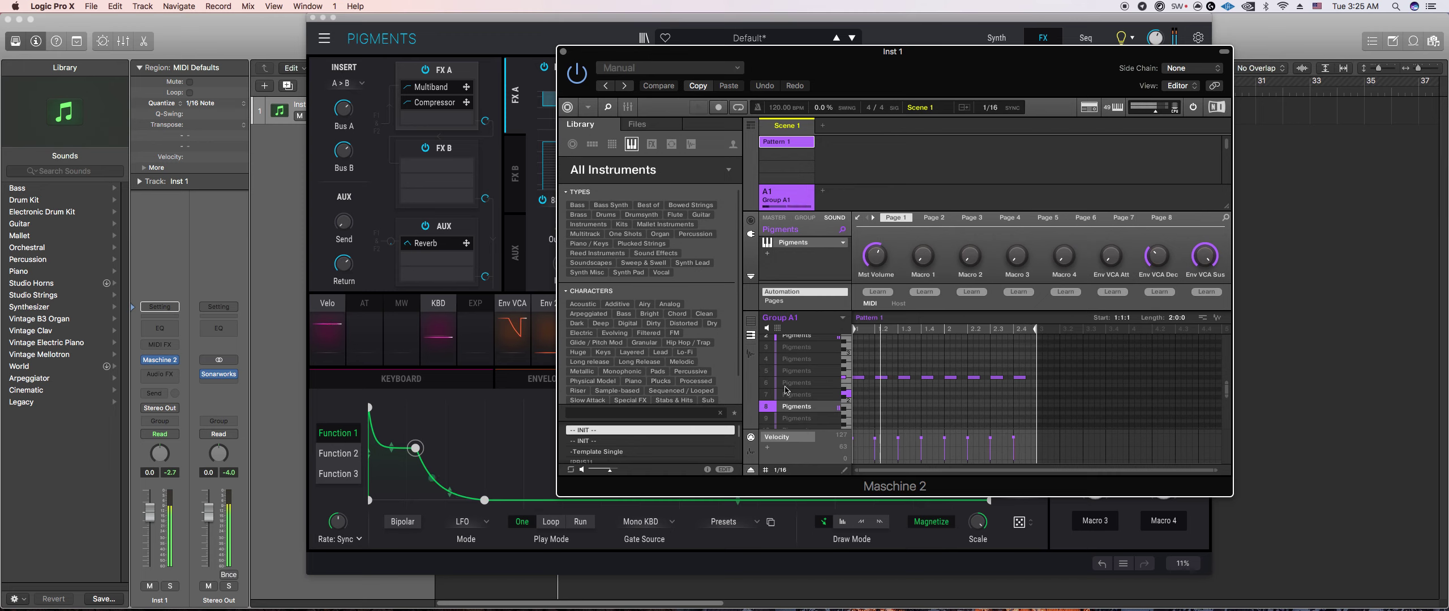
pyautogui.click(751, 322)
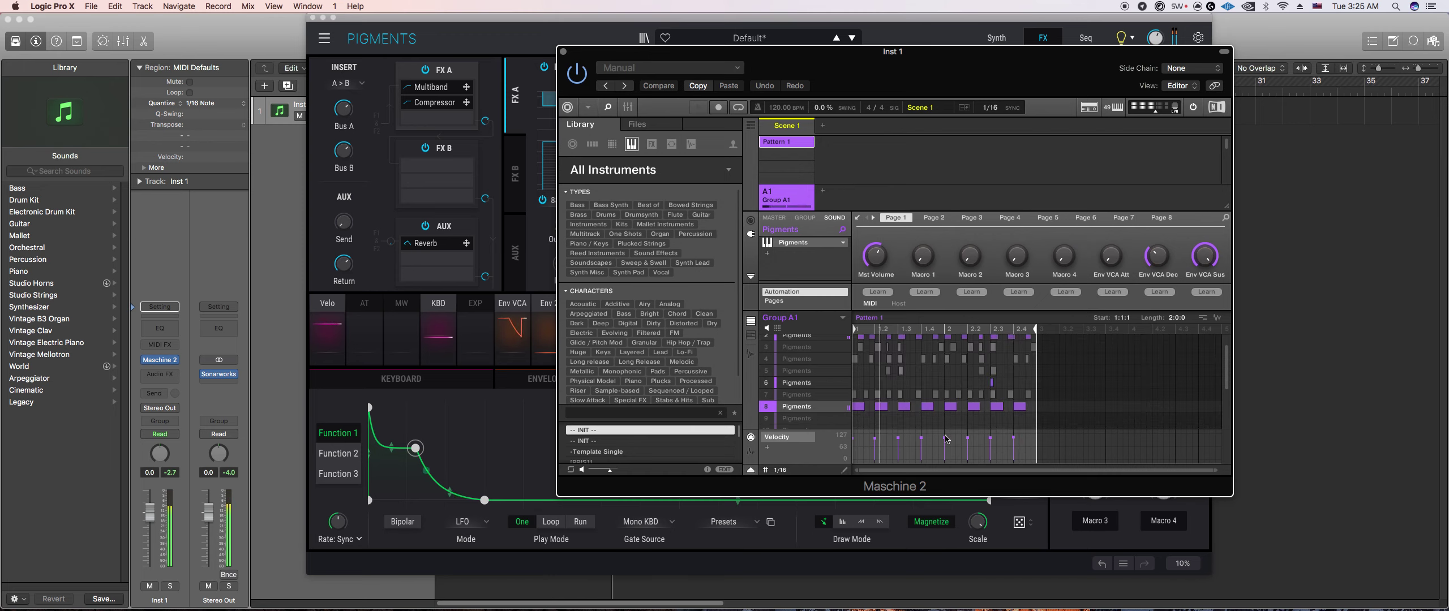
pyautogui.click(766, 395)
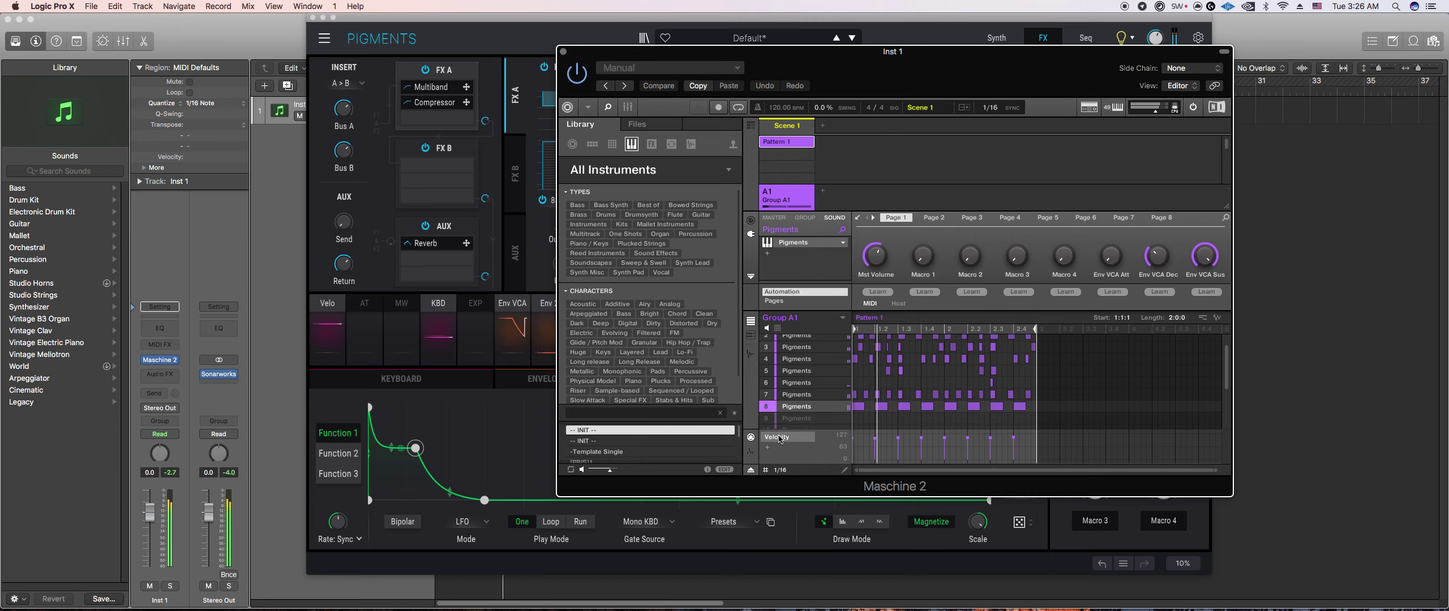
# Step: Load Pigments into sound 9 of Group A1, open it and lower Engine 1's coarse tuning
pyautogui.click(803, 422)
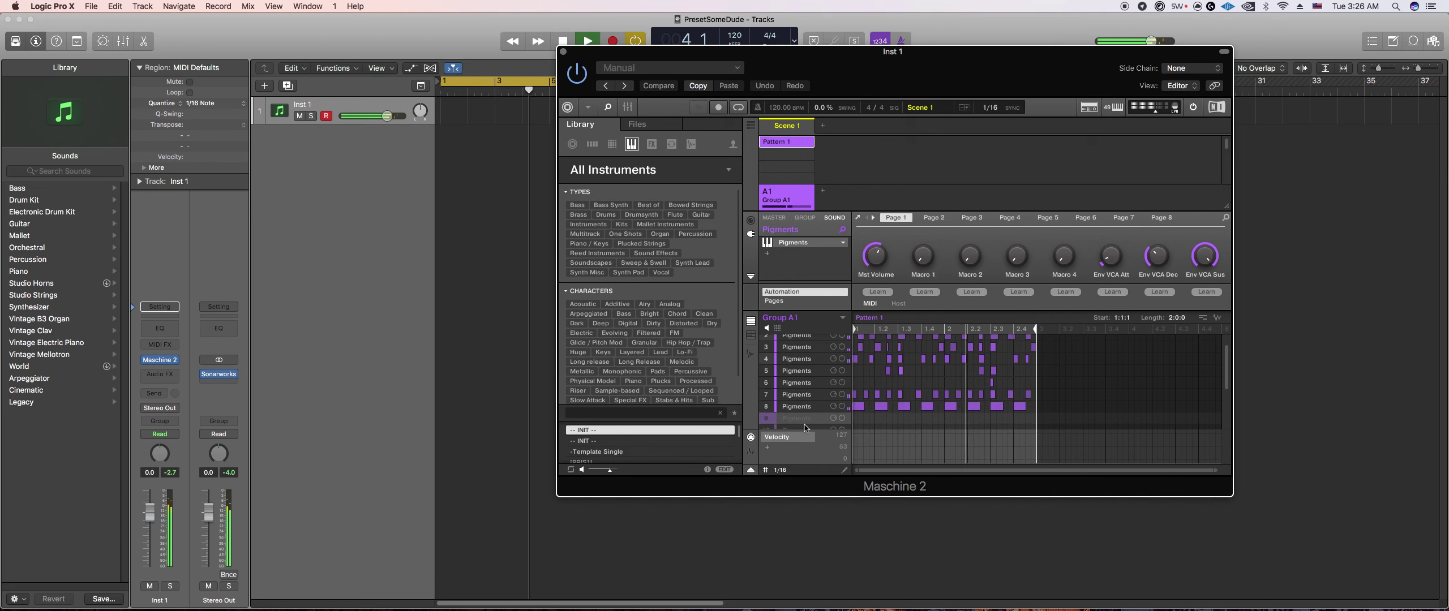
pyautogui.click(858, 217)
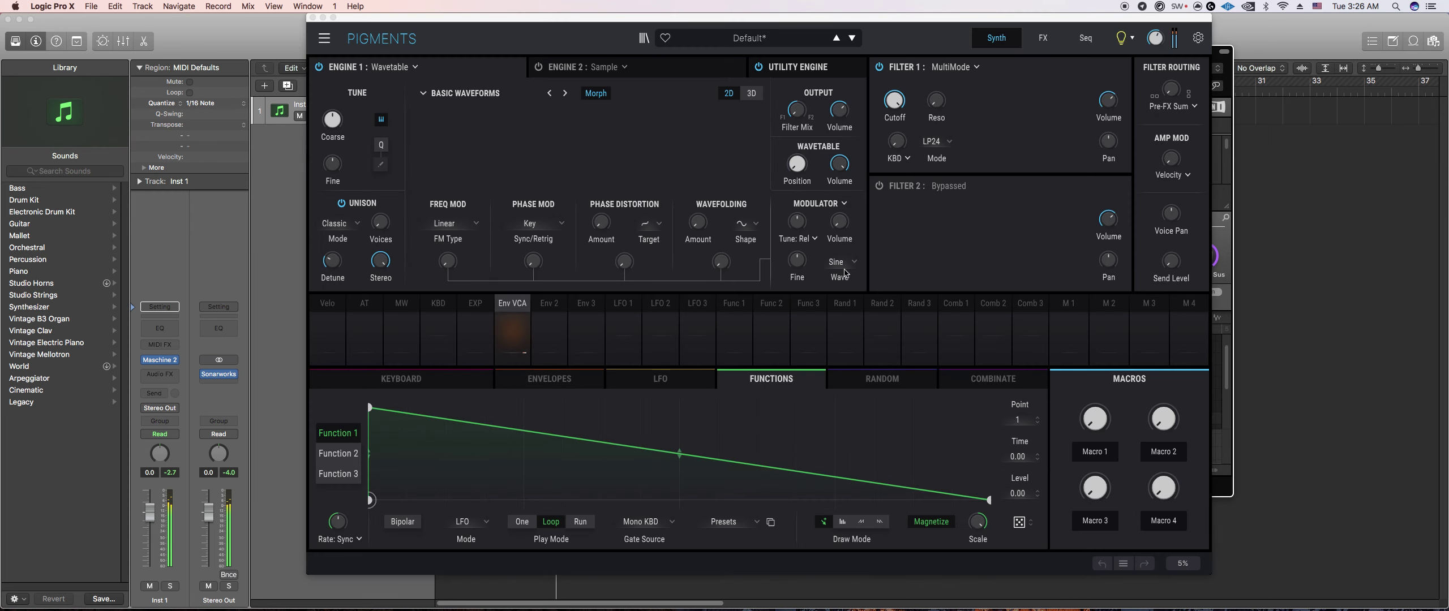
pyautogui.moveTo(333, 120); pyautogui.dragTo(333, 125)
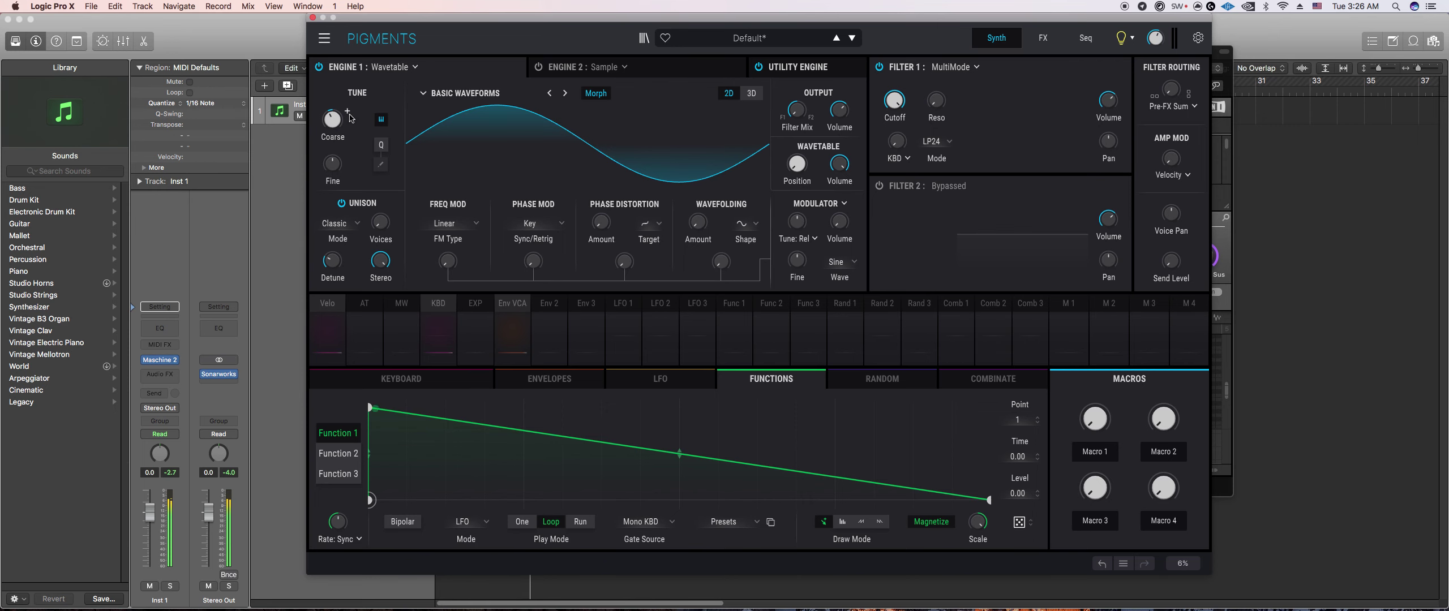
# Step: Show sound 9's piano roll in Maschine and lengthen the Env VCA release in its Pigments
pyautogui.click(1224, 252)
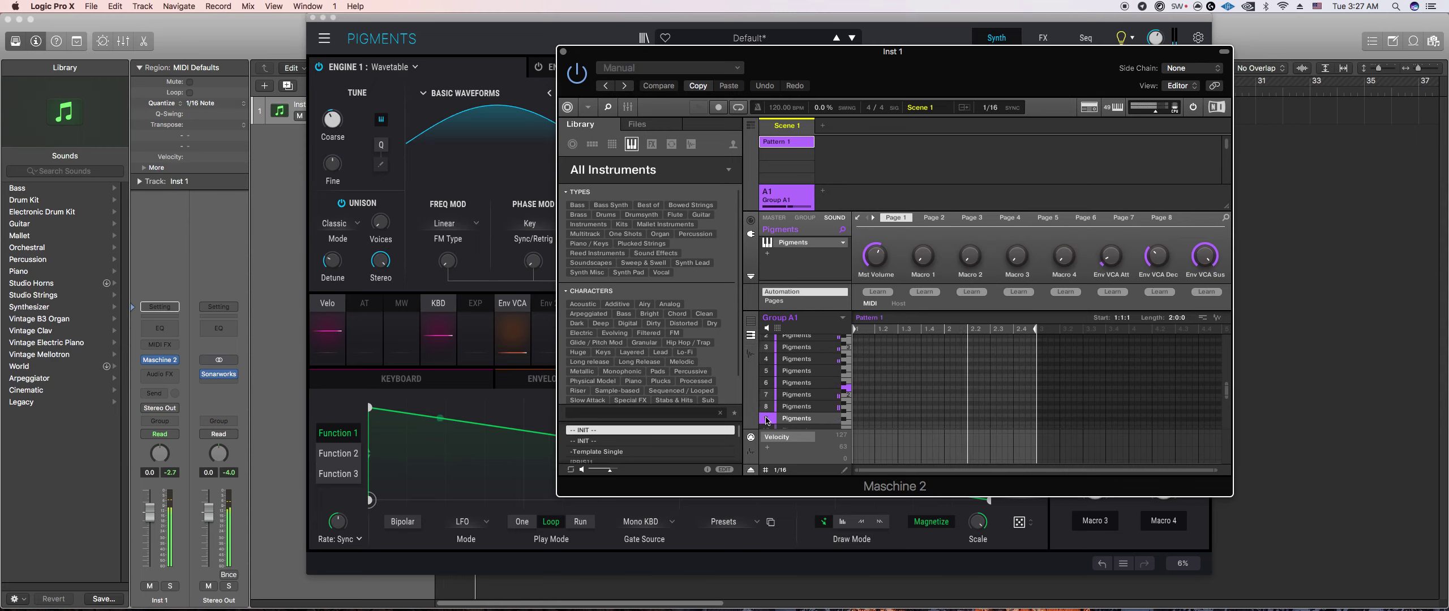
pyautogui.click(526, 383)
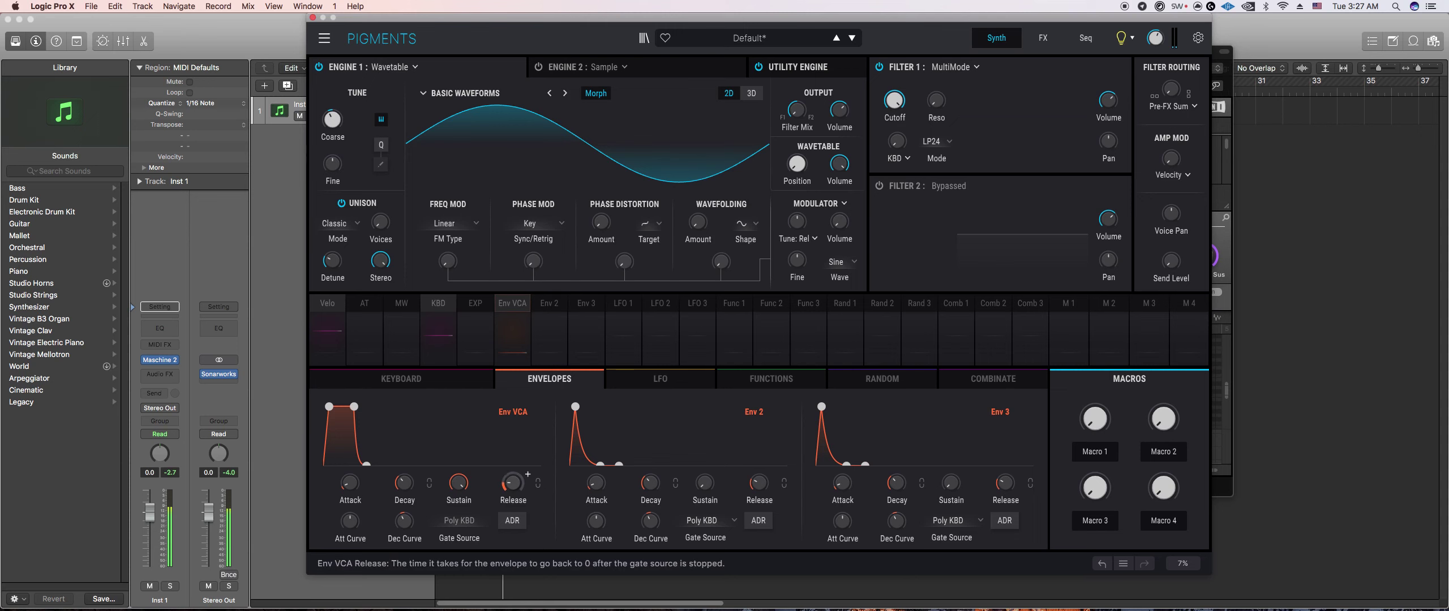
pyautogui.click(1229, 289)
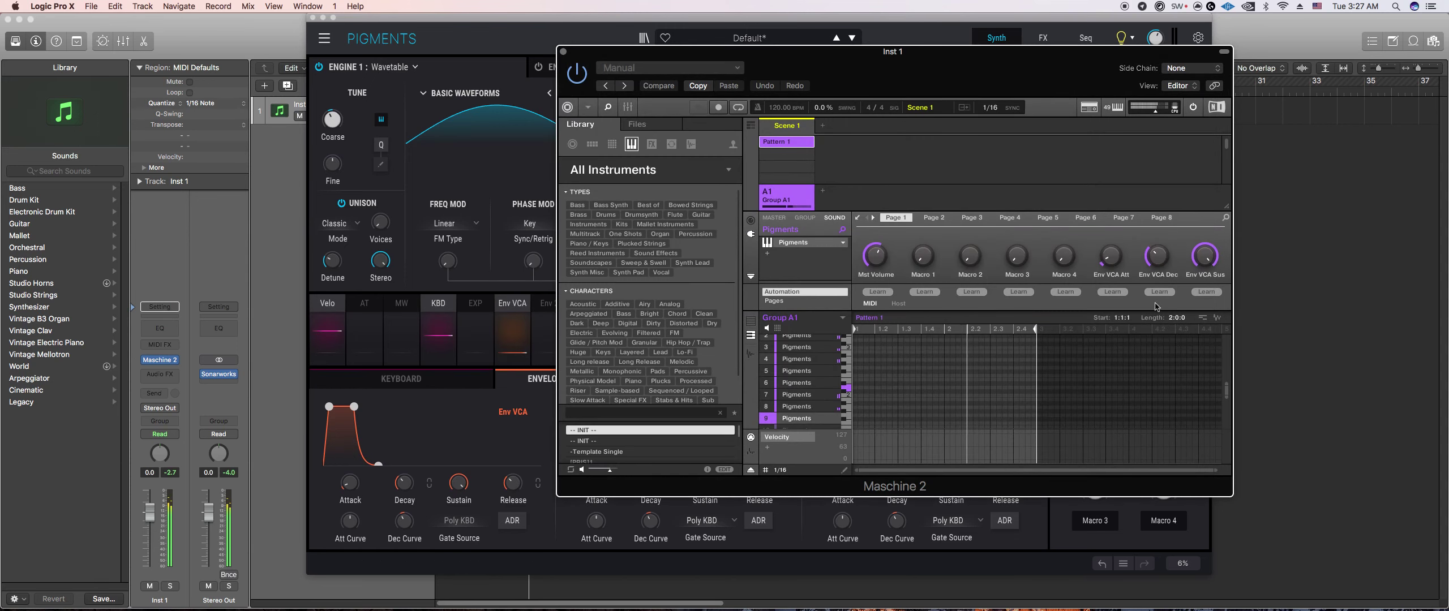
# Step: Set Engine 1's unison voices to 2 and raise its phase distortion and wavefolding amounts
pyautogui.click(856, 560)
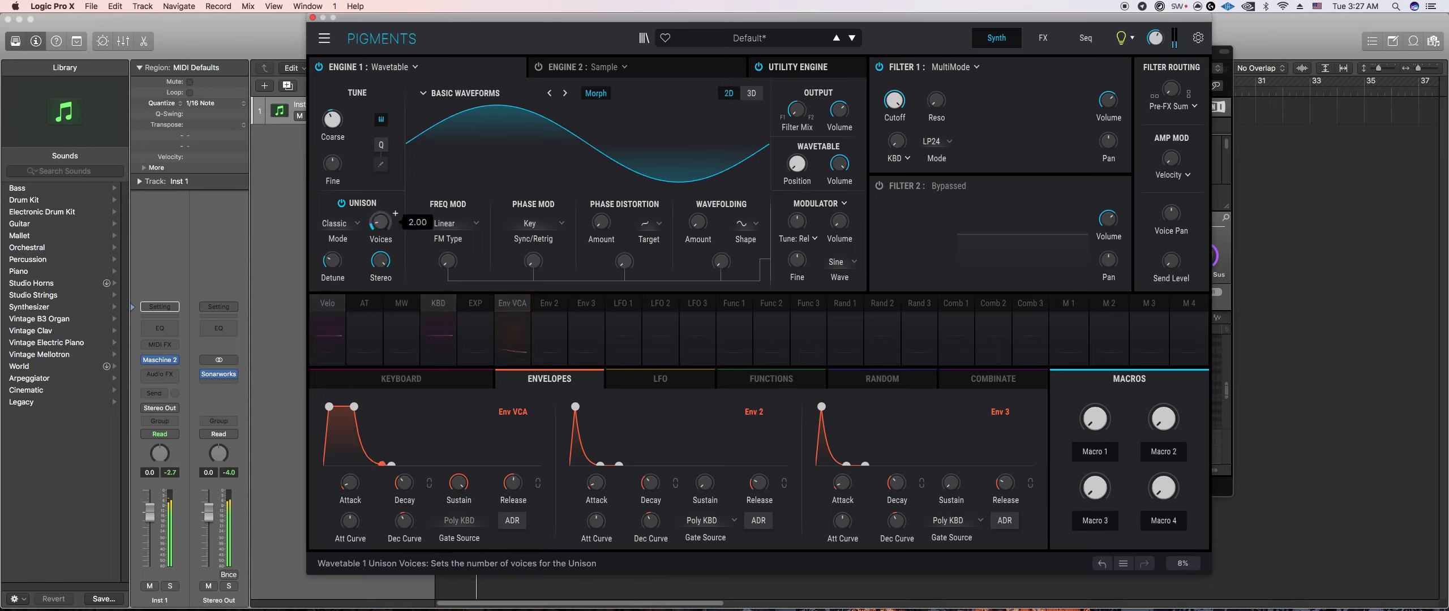
pyautogui.moveTo(602, 224); pyautogui.dragTo(603, 205)
pyautogui.moveTo(697, 235); pyautogui.dragTo(697, 226)
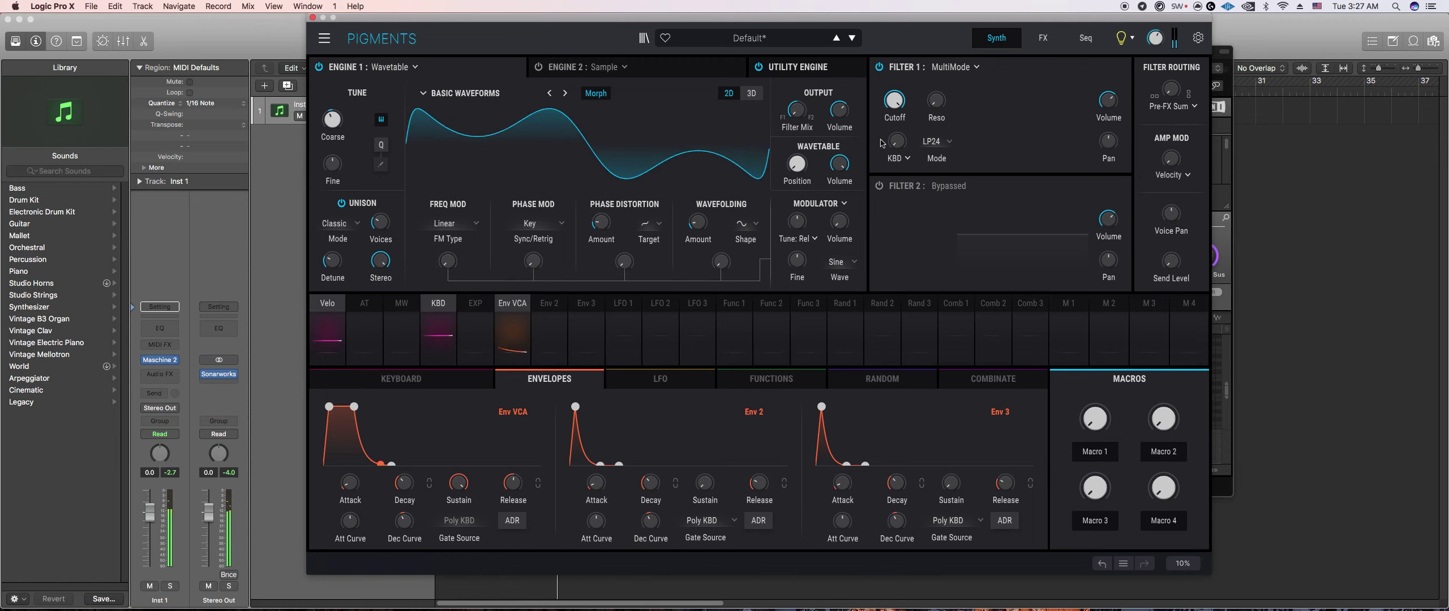
# Step: Lower Filter 1's cutoff and modulate it from Env 2 by 0.41
pyautogui.click(553, 312)
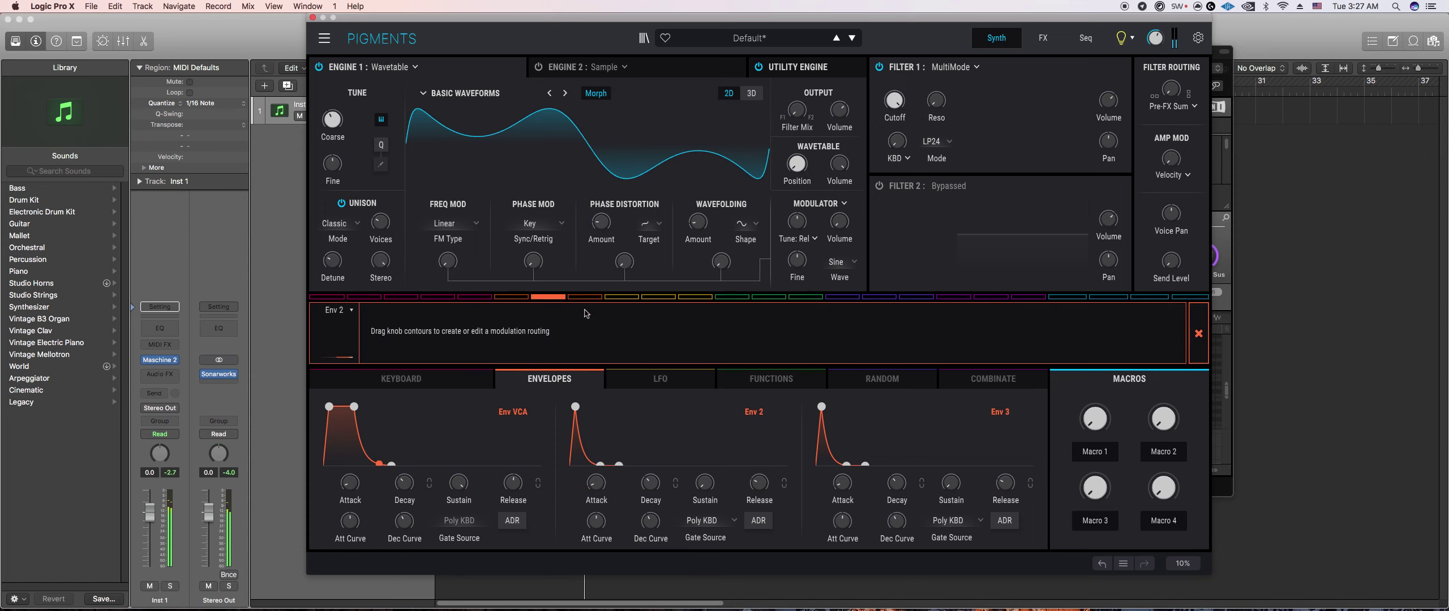
pyautogui.moveTo(894, 100); pyautogui.dragTo(894, 129)
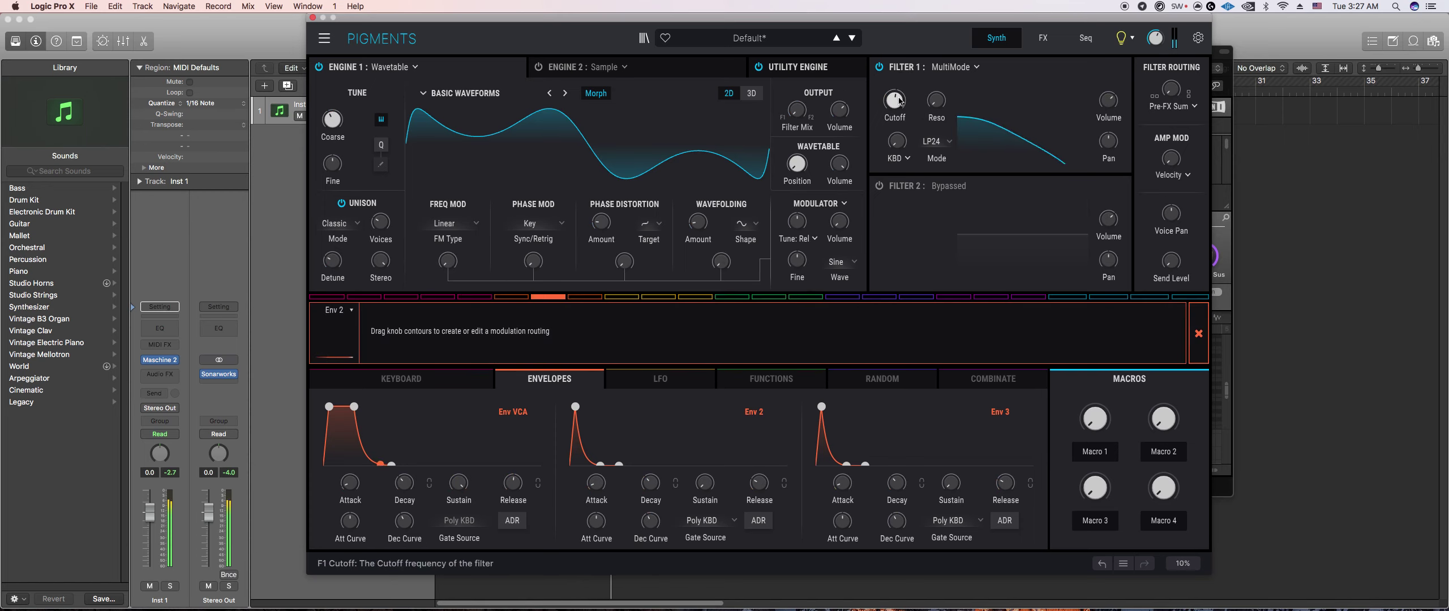
pyautogui.click(896, 74)
pyautogui.click(549, 303)
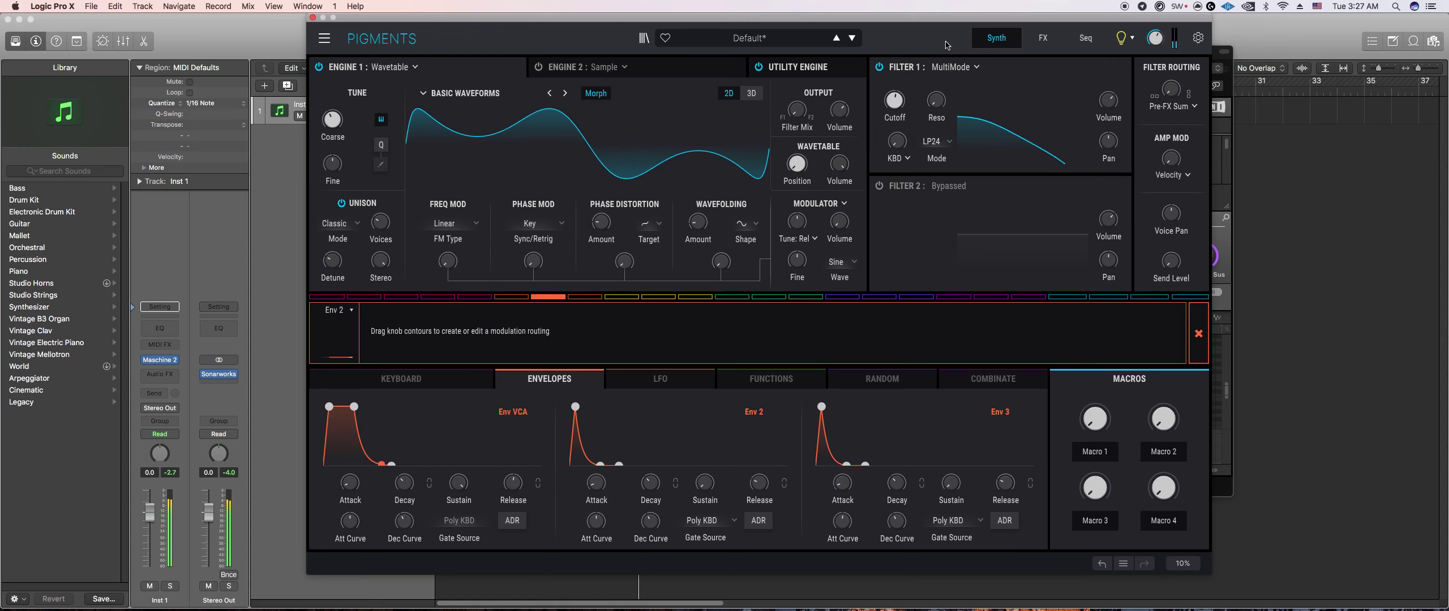
pyautogui.moveTo(939, 108); pyautogui.dragTo(898, 92)
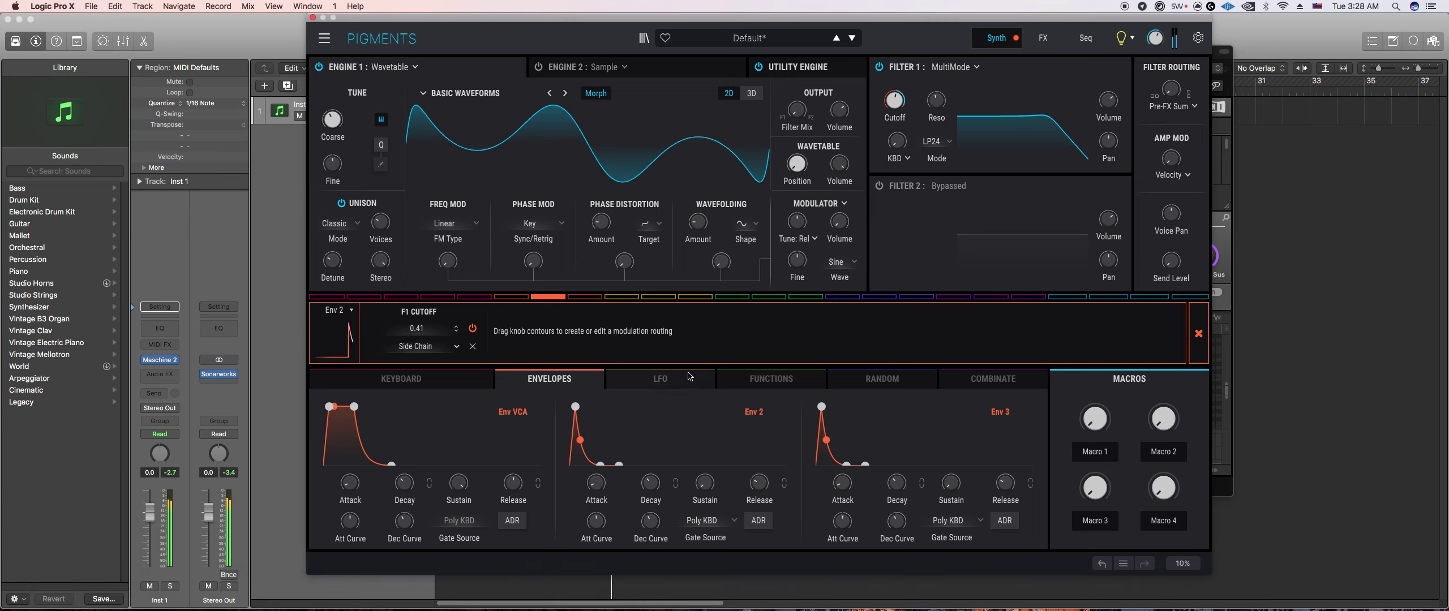
# Step: From Env 2, modulate Engine 1's phase modulation amount by 0.10 and its FM amount by 0.07
pyautogui.moveTo(453, 265)
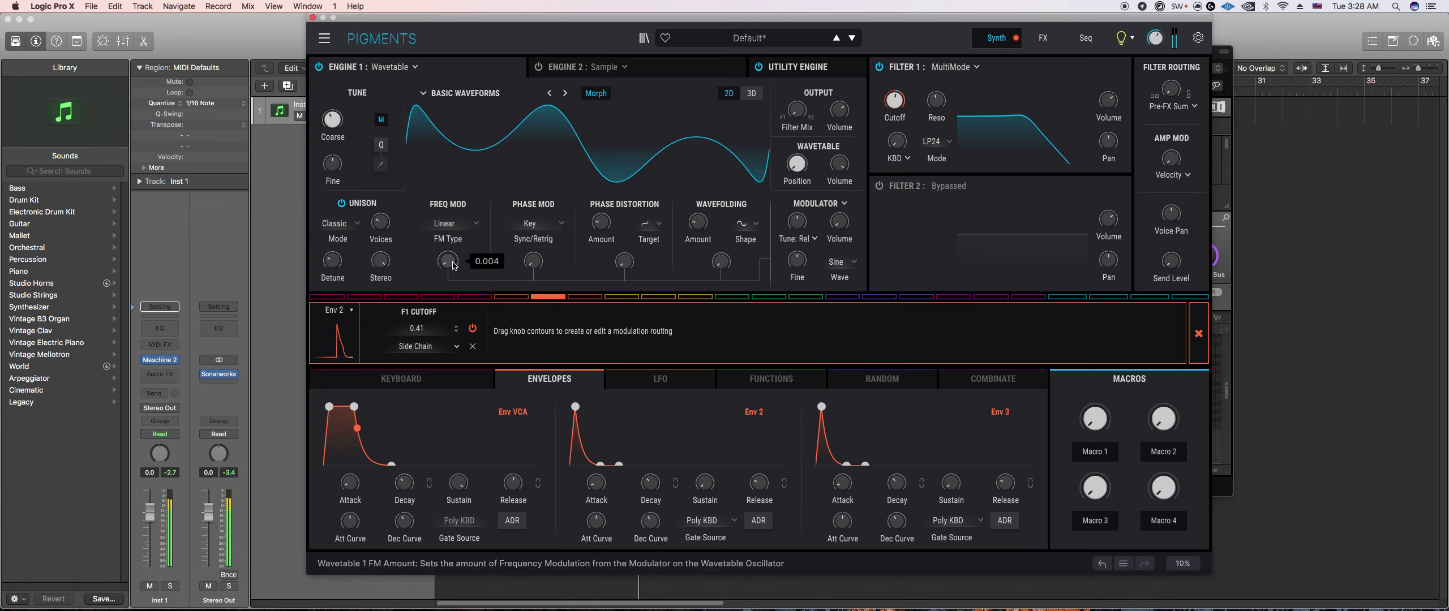
pyautogui.moveTo(523, 262)
pyautogui.moveTo(523, 262); pyautogui.dragTo(524, 255)
pyautogui.moveTo(443, 266)
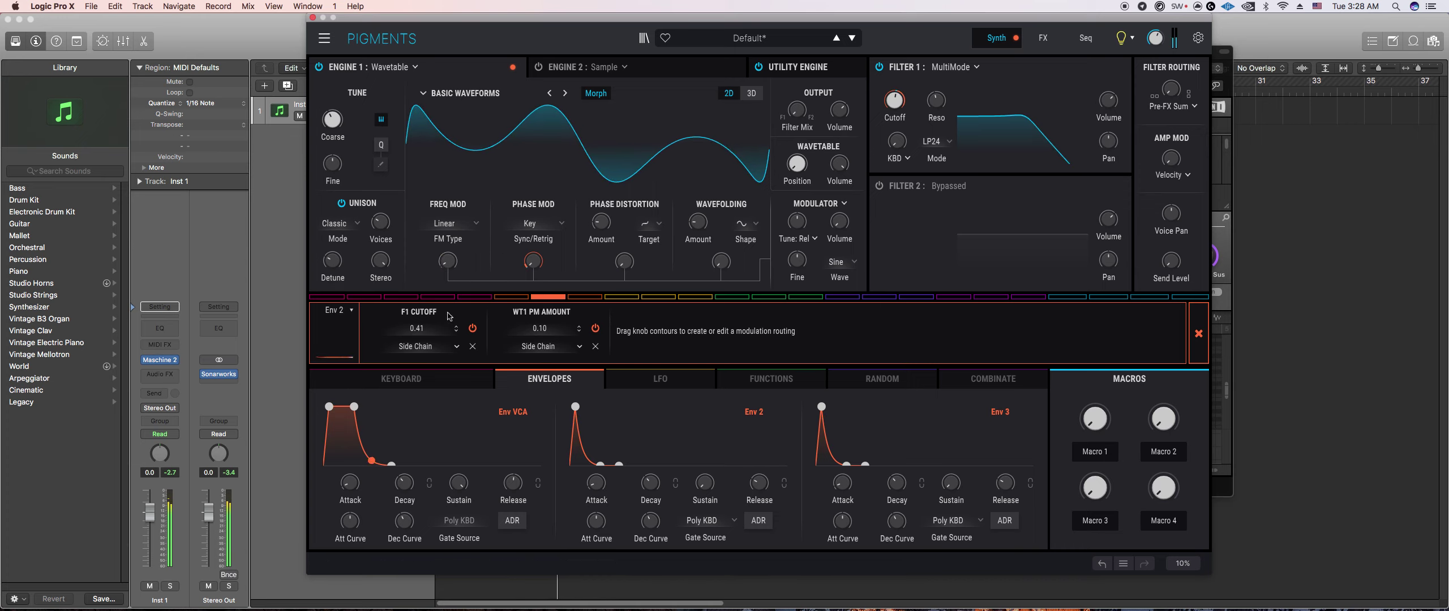
pyautogui.moveTo(439, 259); pyautogui.dragTo(438, 259)
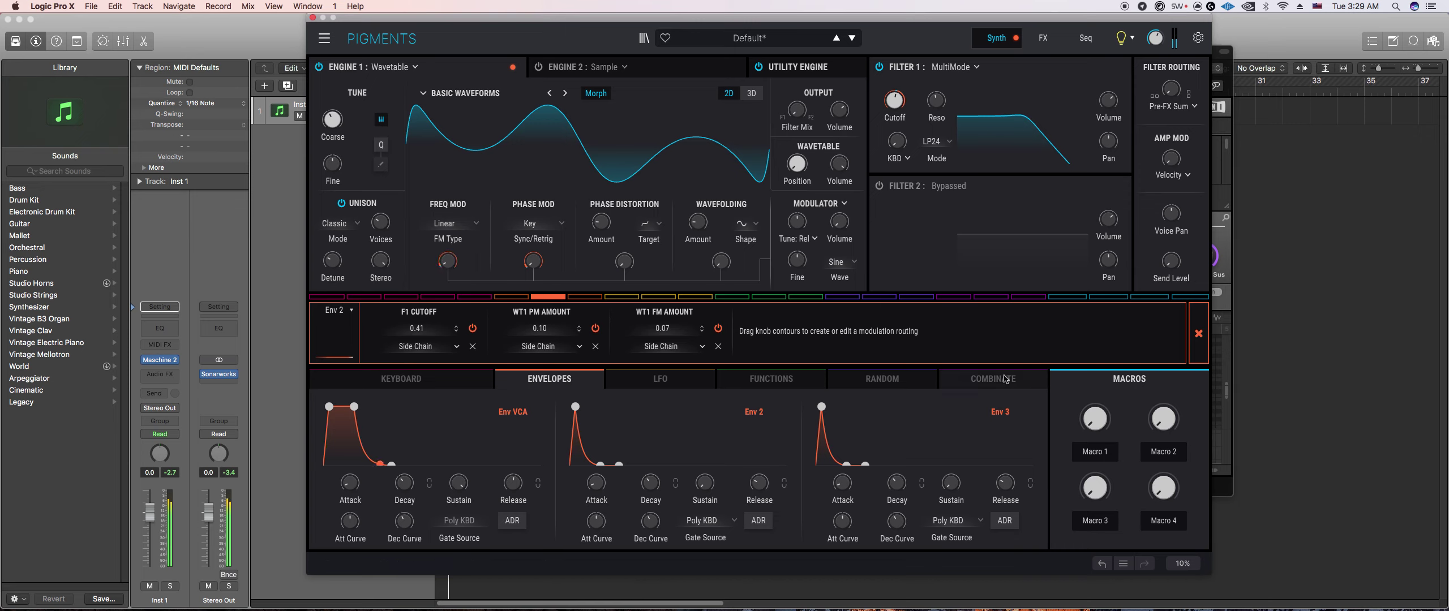
pyautogui.click(1225, 236)
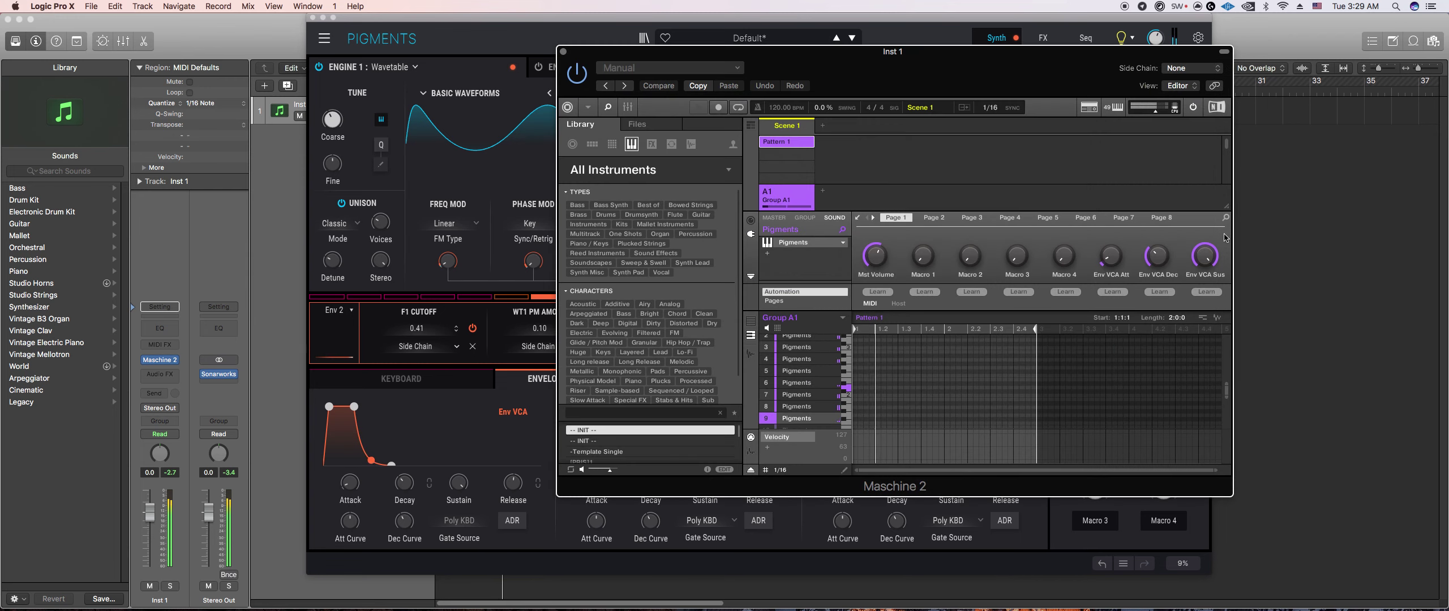
pyautogui.click(530, 429)
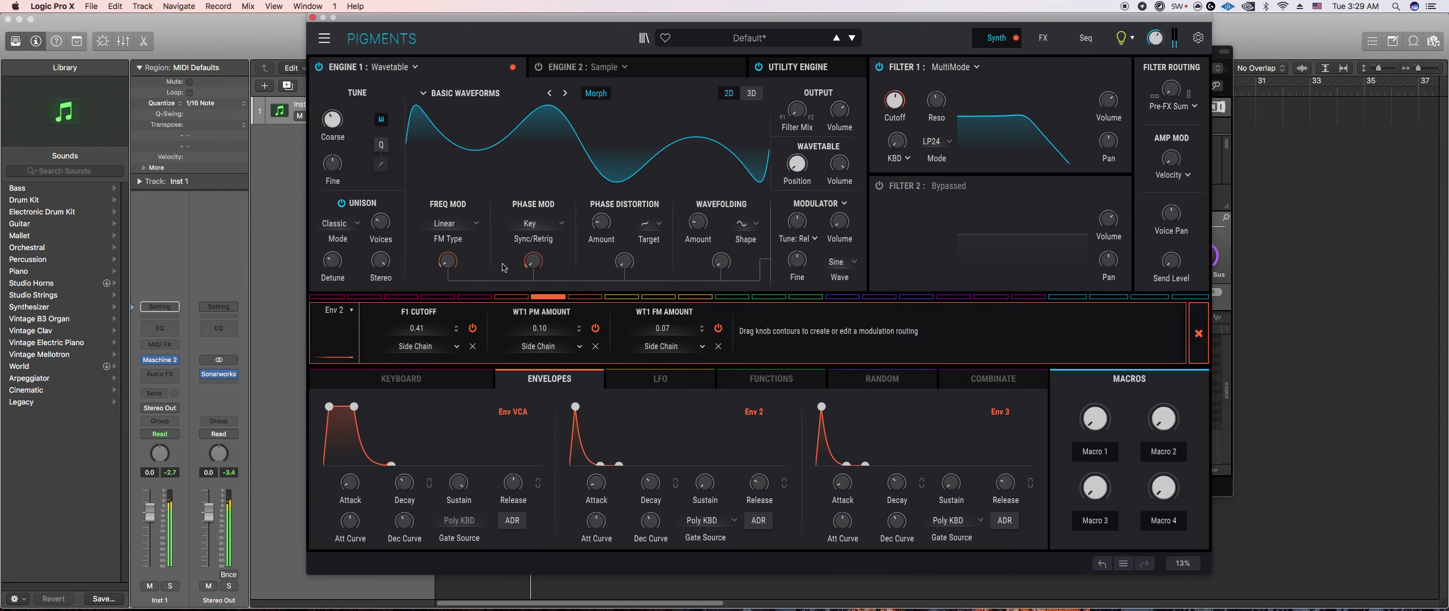
# Step: Shorten Env 3's attack and decay, and use it to modulate Engine 1's coarse tuning by 0.24
pyautogui.moveTo(840, 486); pyautogui.dragTo(891, 497)
pyautogui.click(586, 331)
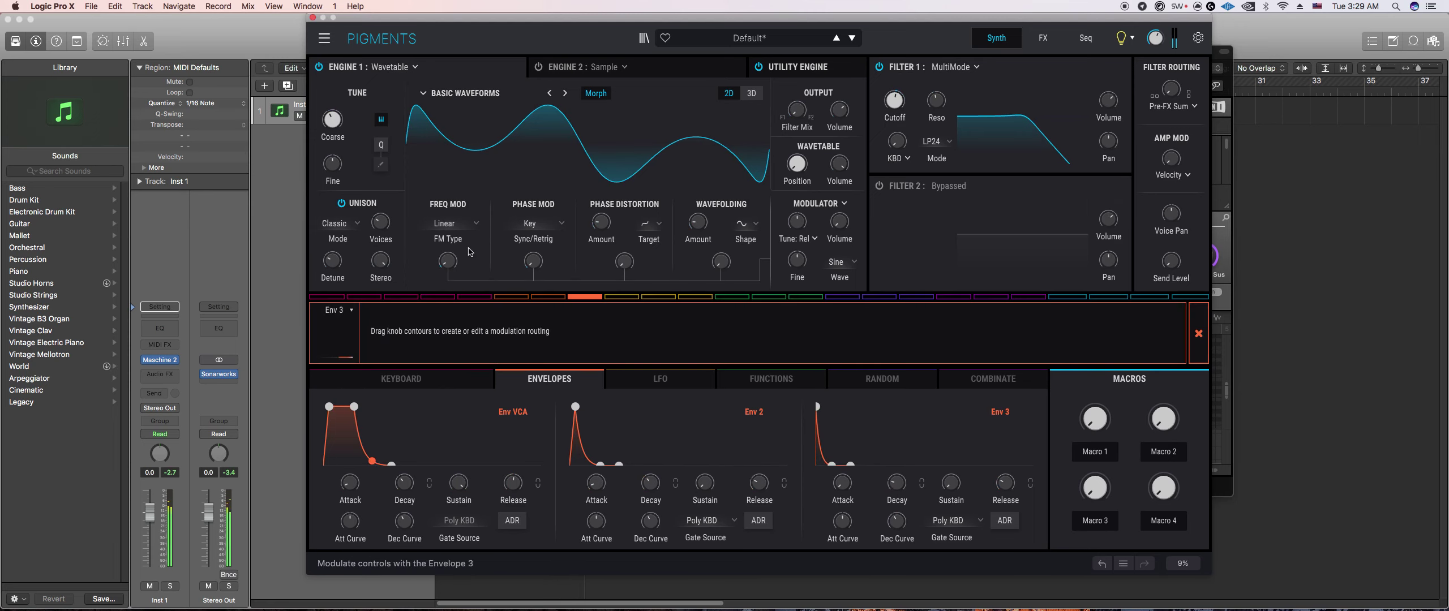
pyautogui.moveTo(332, 119); pyautogui.dragTo(332, 112)
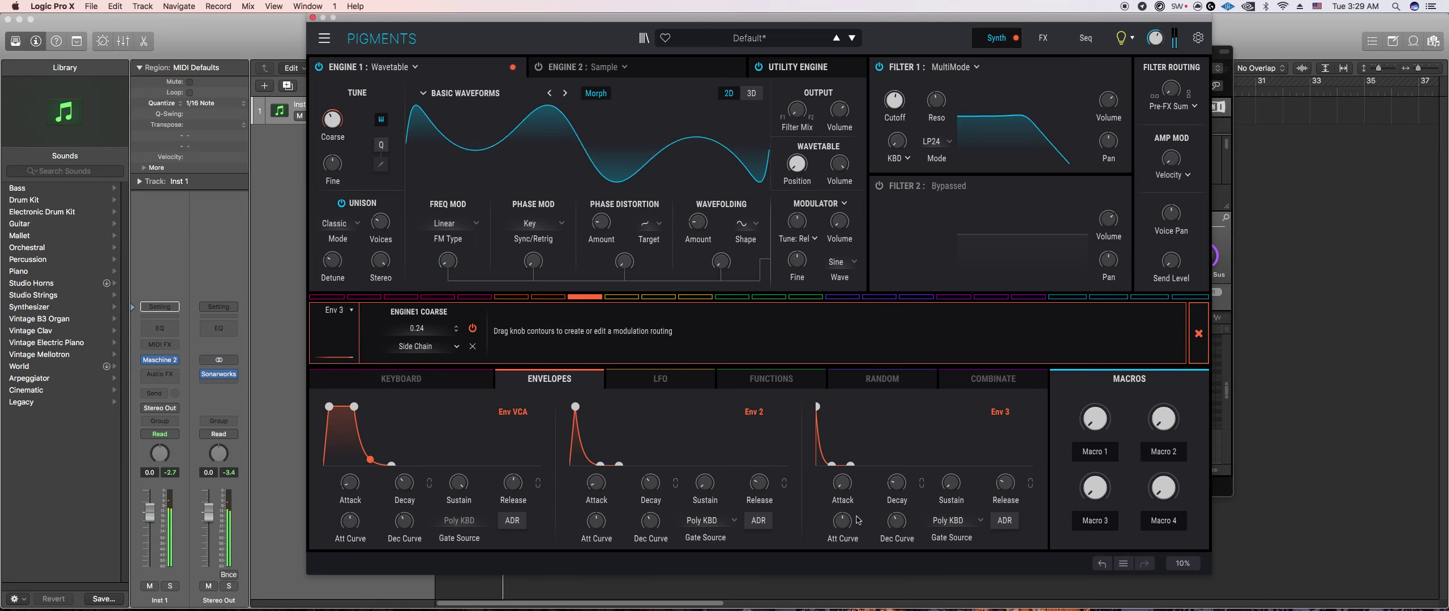
pyautogui.moveTo(844, 484); pyautogui.dragTo(844, 486)
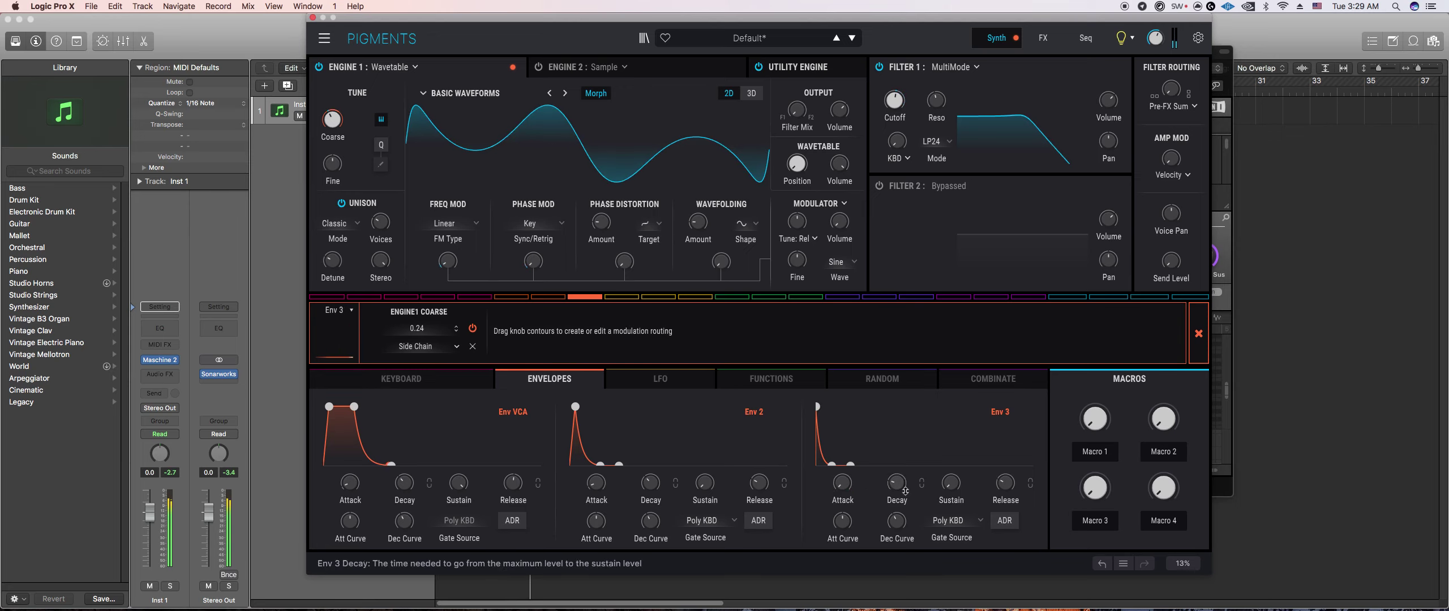
pyautogui.moveTo(898, 487); pyautogui.dragTo(898, 493)
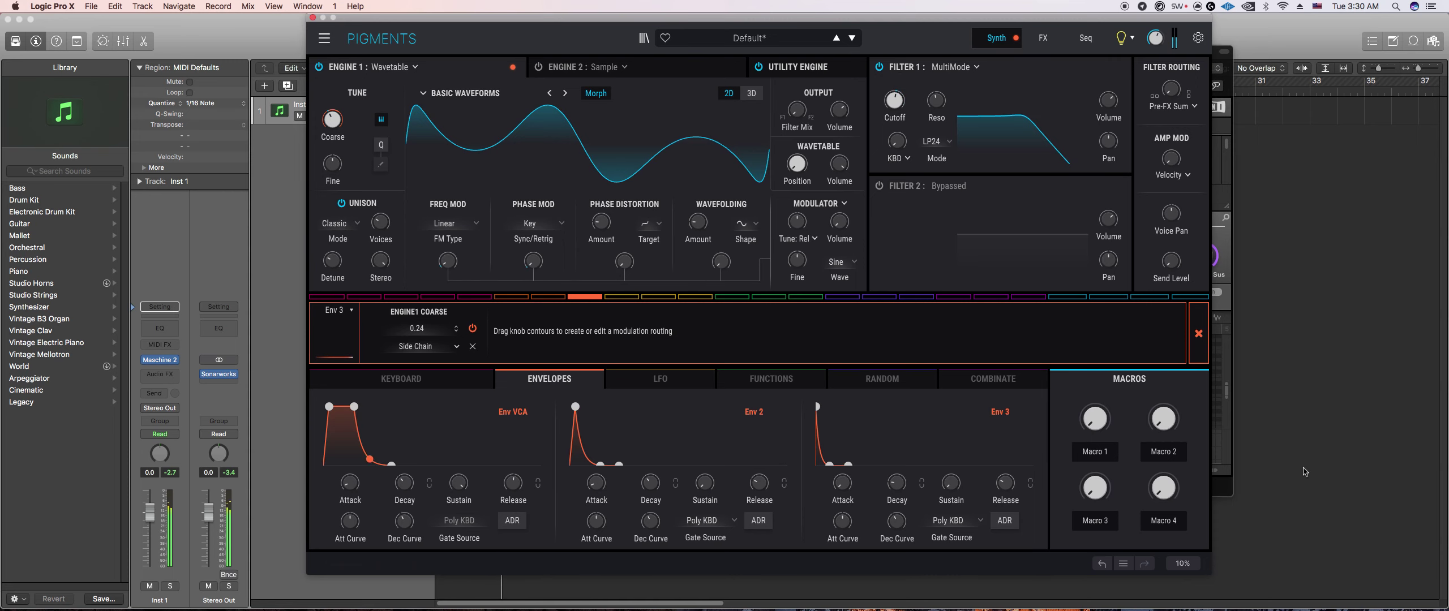
# Step: Duplicate Pattern 1 of Group A1 in Maschine and make the original Pattern 1 active again
pyautogui.click(1231, 242)
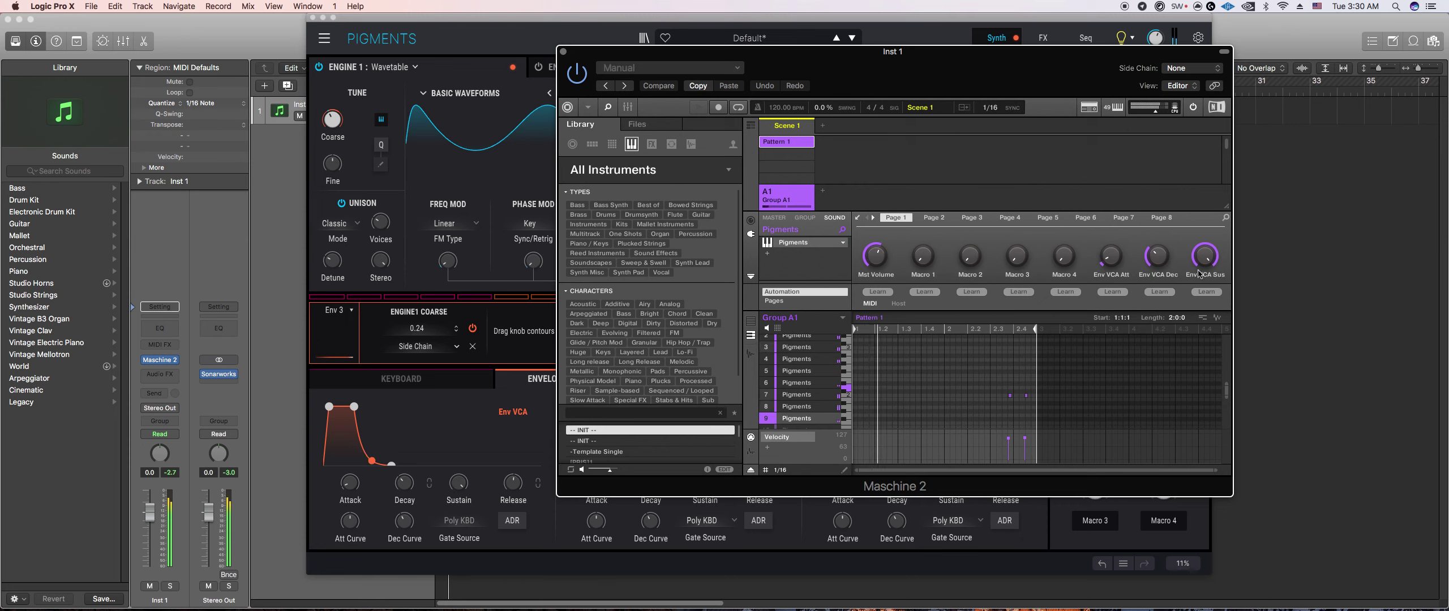
pyautogui.click(379, 233)
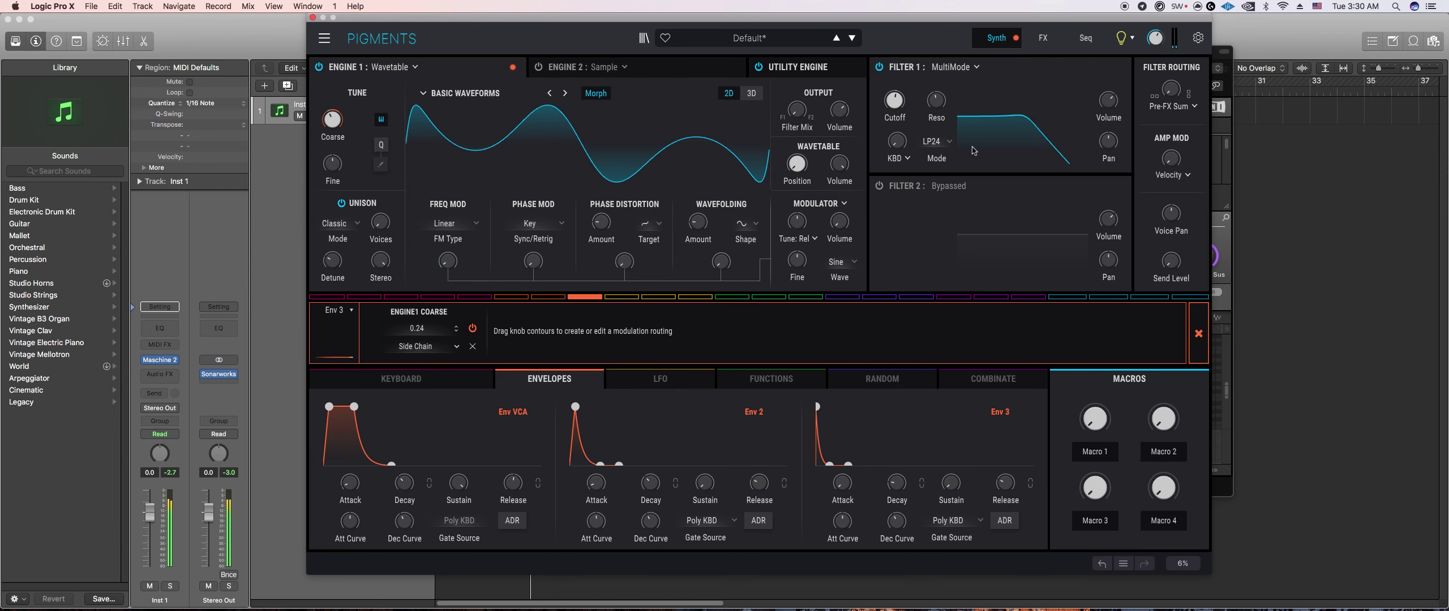
pyautogui.click(1218, 241)
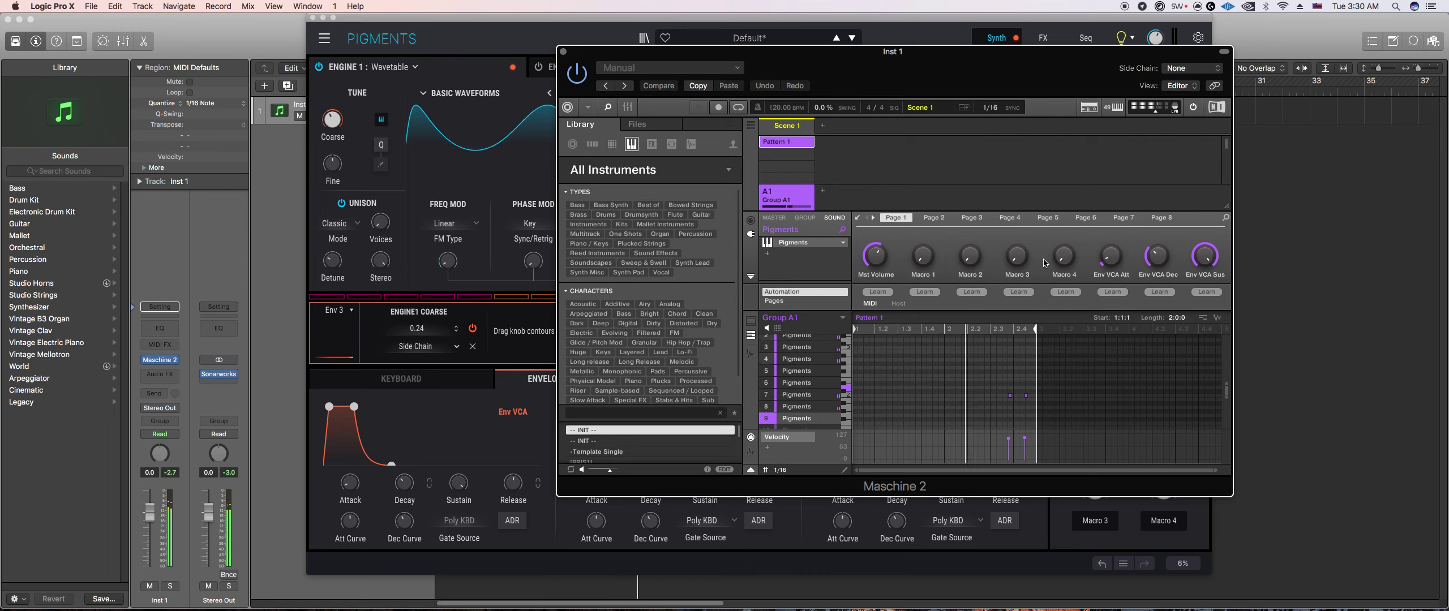
pyautogui.press('super+d')
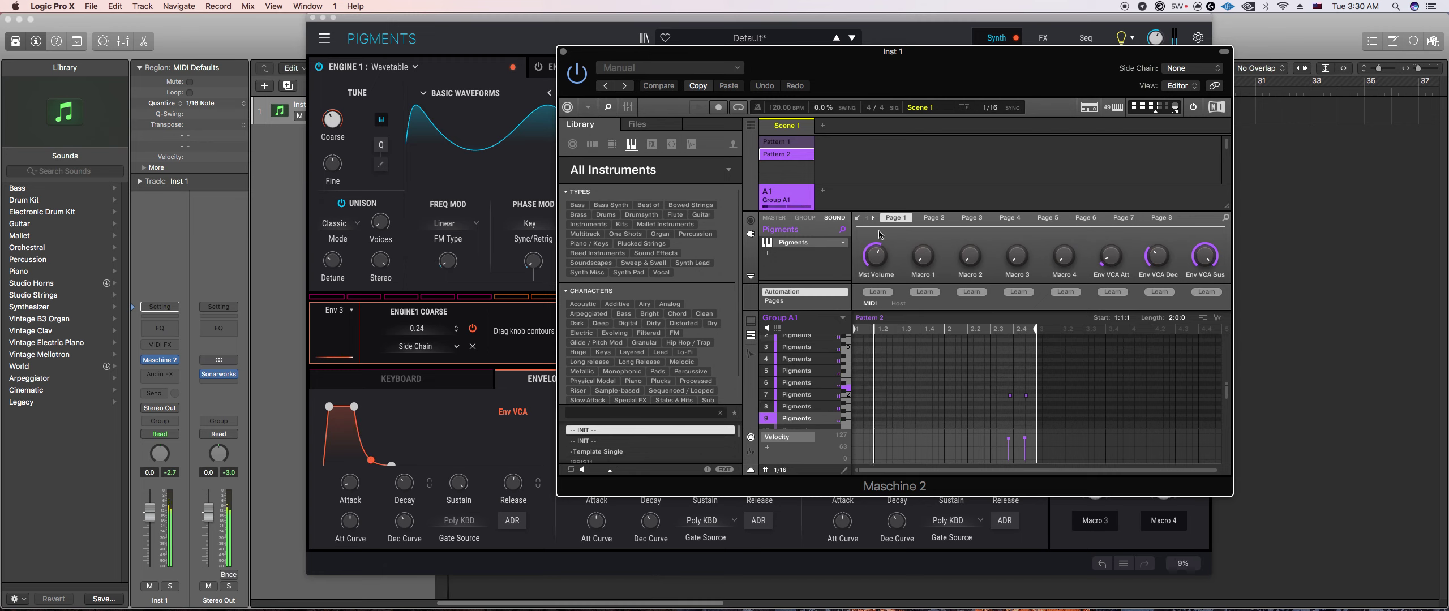
pyautogui.click(788, 142)
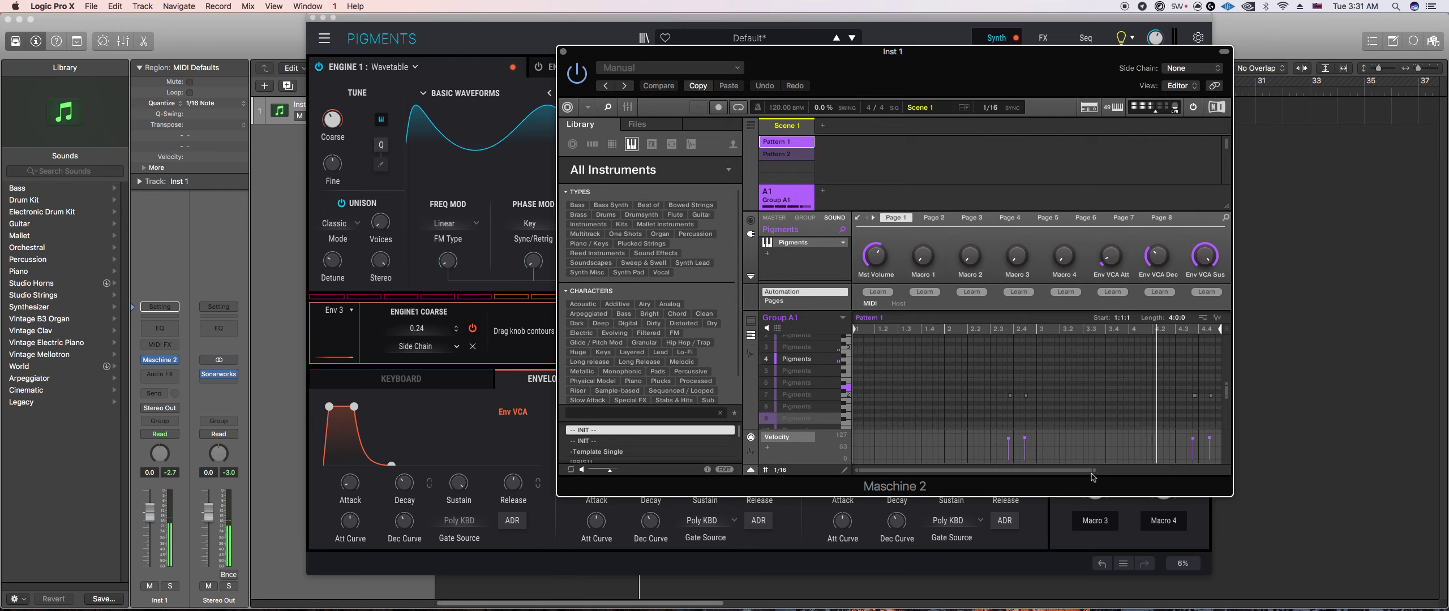
# Step: Fit the four-bar Pattern 1 in view, select sound 4 and show its piano roll with its Pigments window closed
pyautogui.moveTo(1094, 471); pyautogui.dragTo(1133, 471)
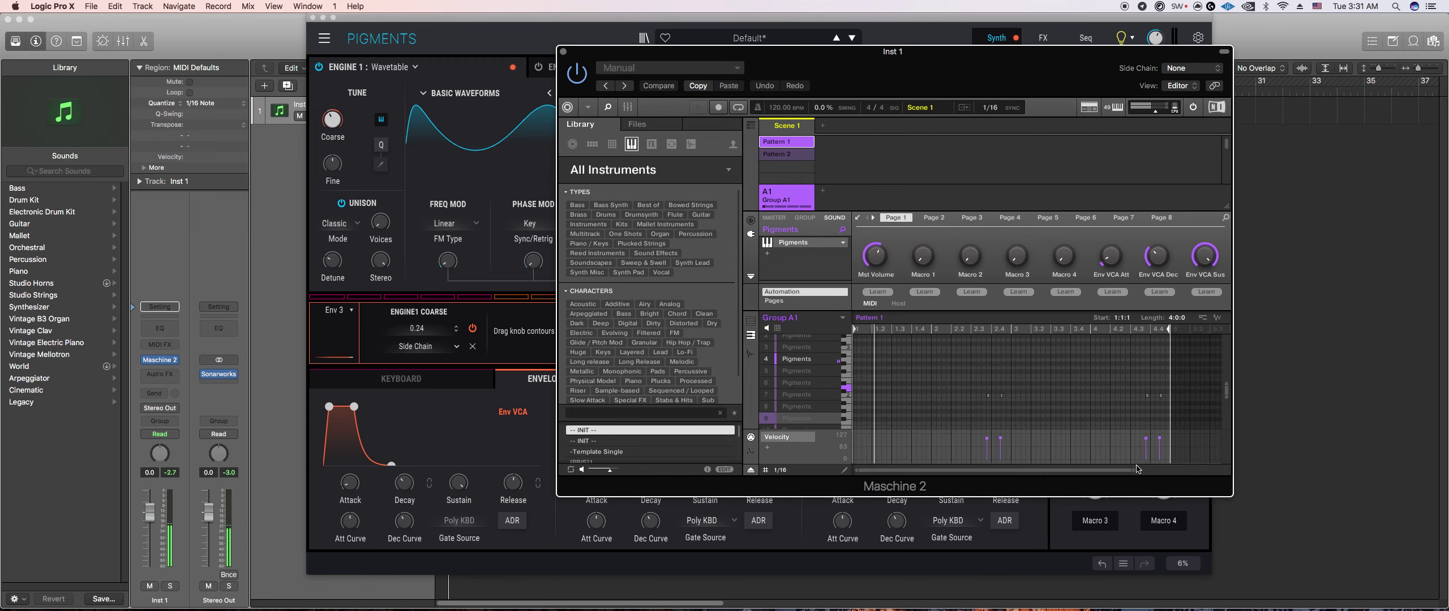
pyautogui.scroll(2, 921, 407)
pyautogui.click(750, 320)
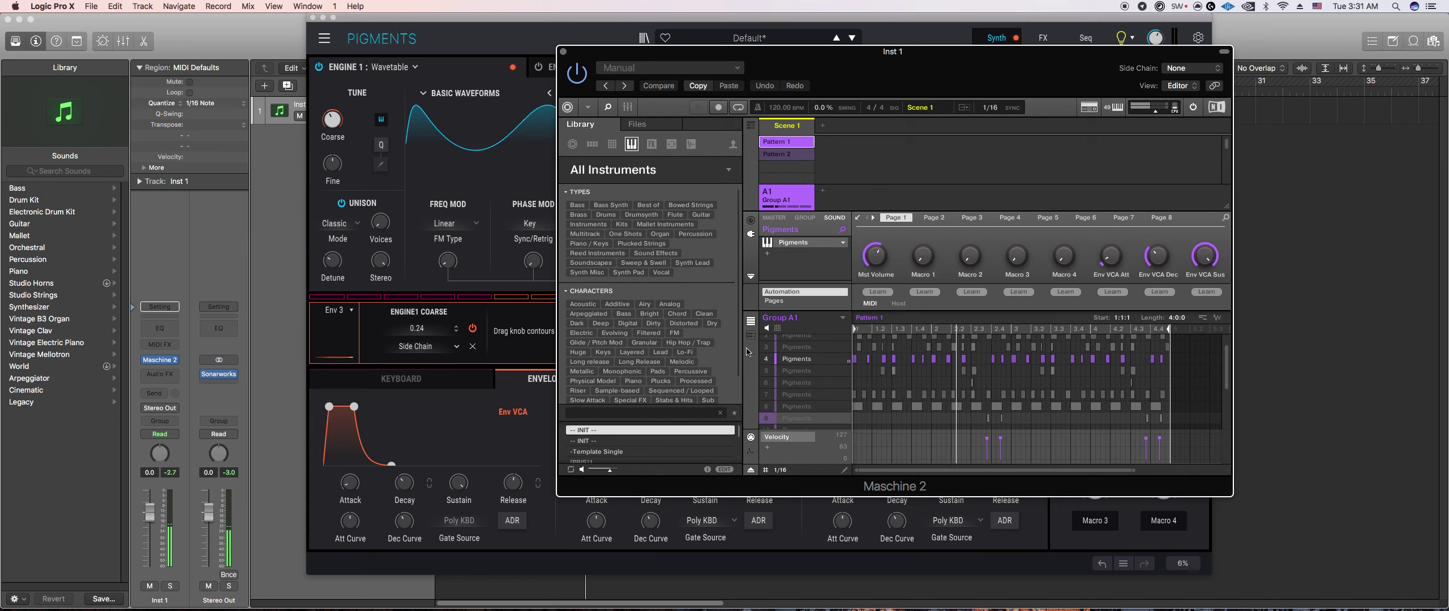
pyautogui.click(813, 360)
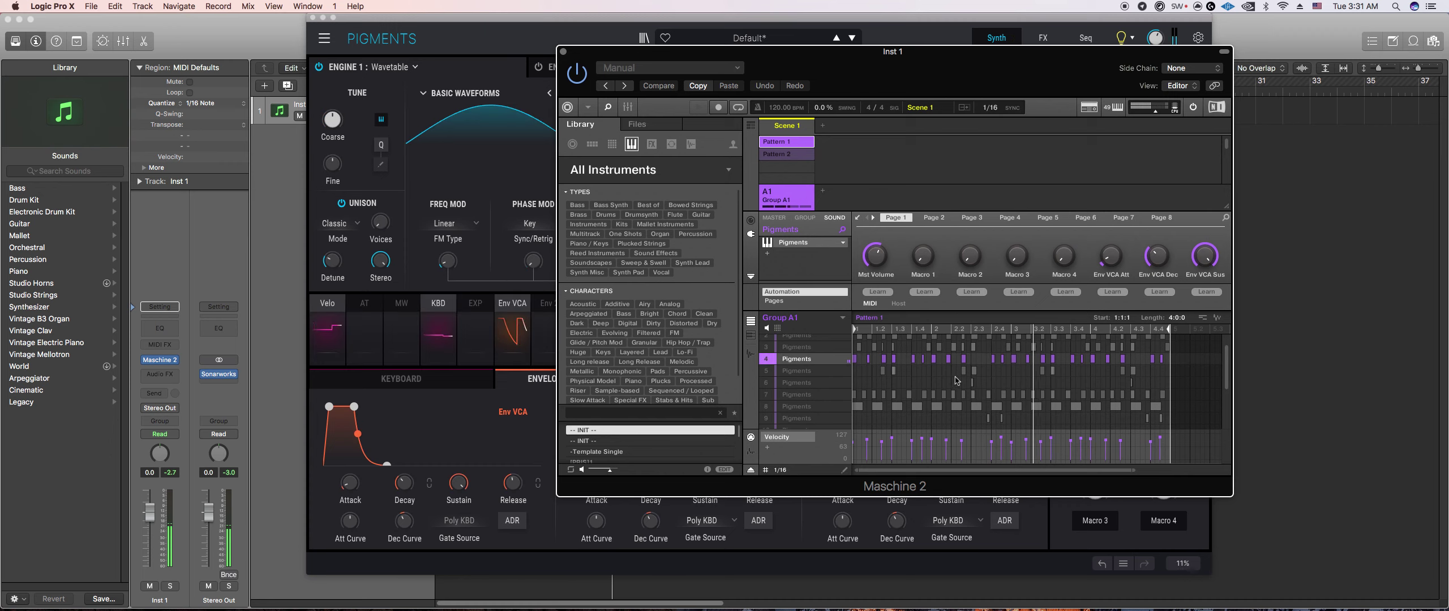
pyautogui.click(811, 369)
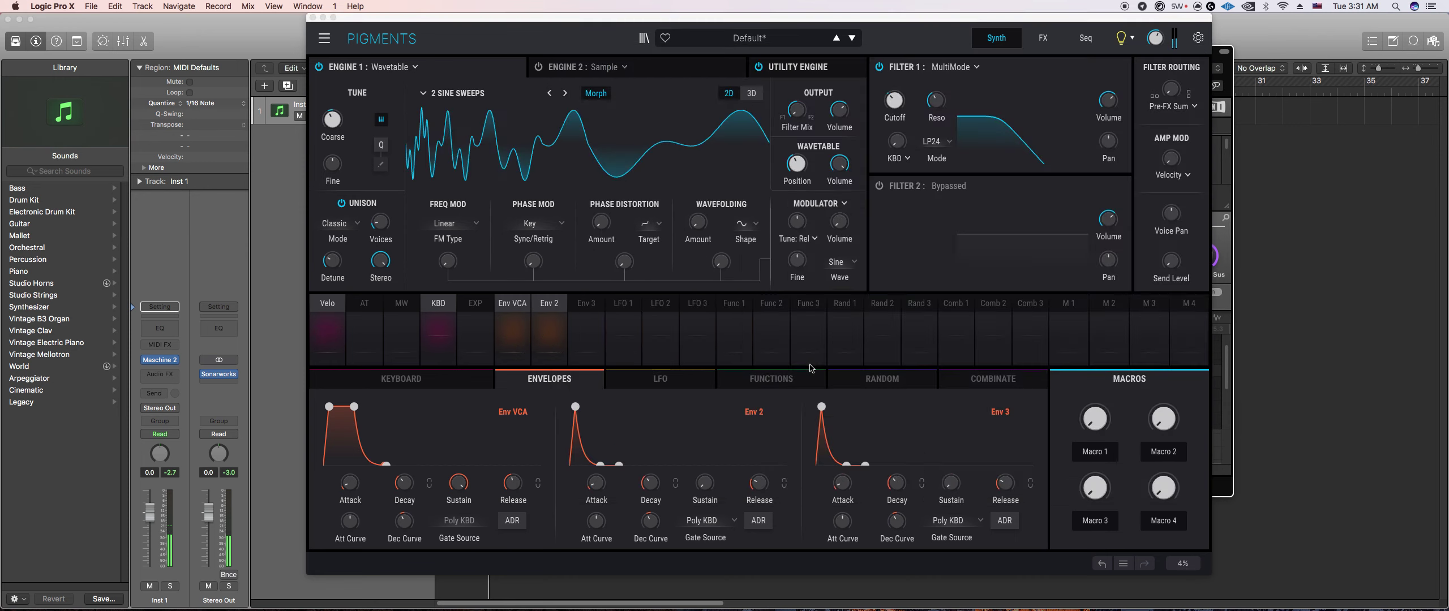
pyautogui.click(1227, 234)
pyautogui.click(795, 361)
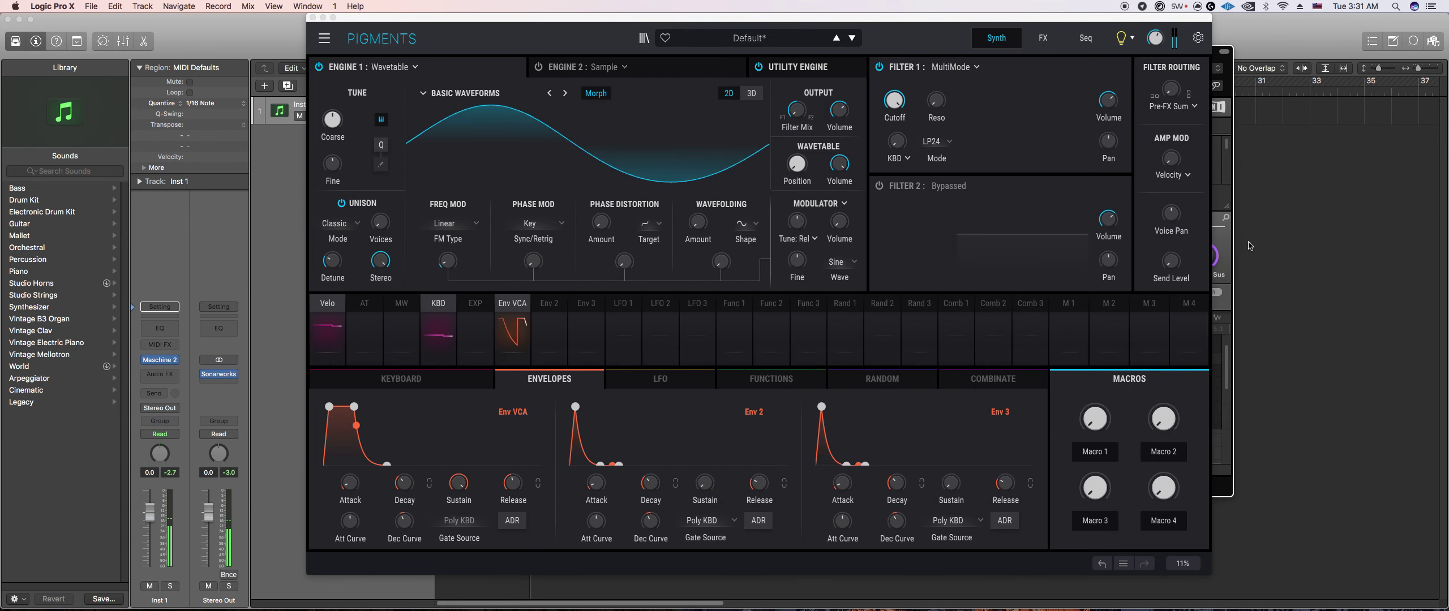
pyautogui.click(312, 18)
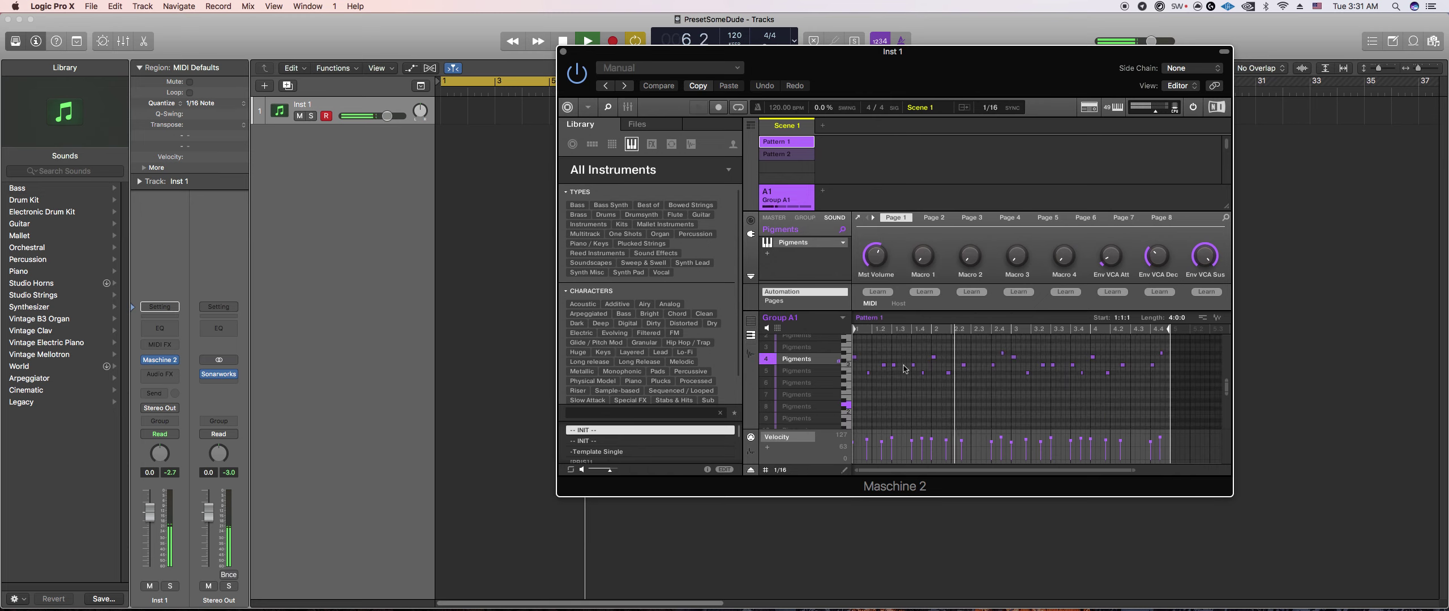
# Step: Lengthen sound 4's note at beat 3.3 and place low notes around beats 1.4 and 4.2
pyautogui.click(1052, 365)
pyautogui.moveTo(1055, 365); pyautogui.dragTo(1065, 365)
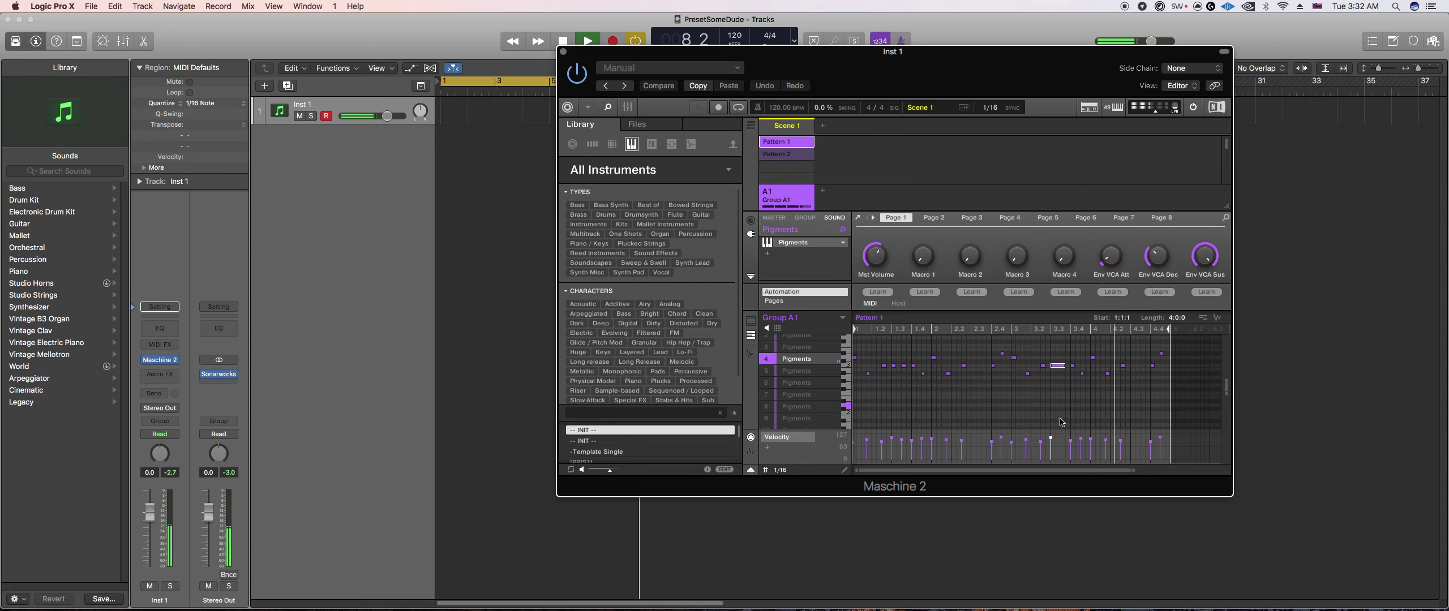
pyautogui.click(1122, 386)
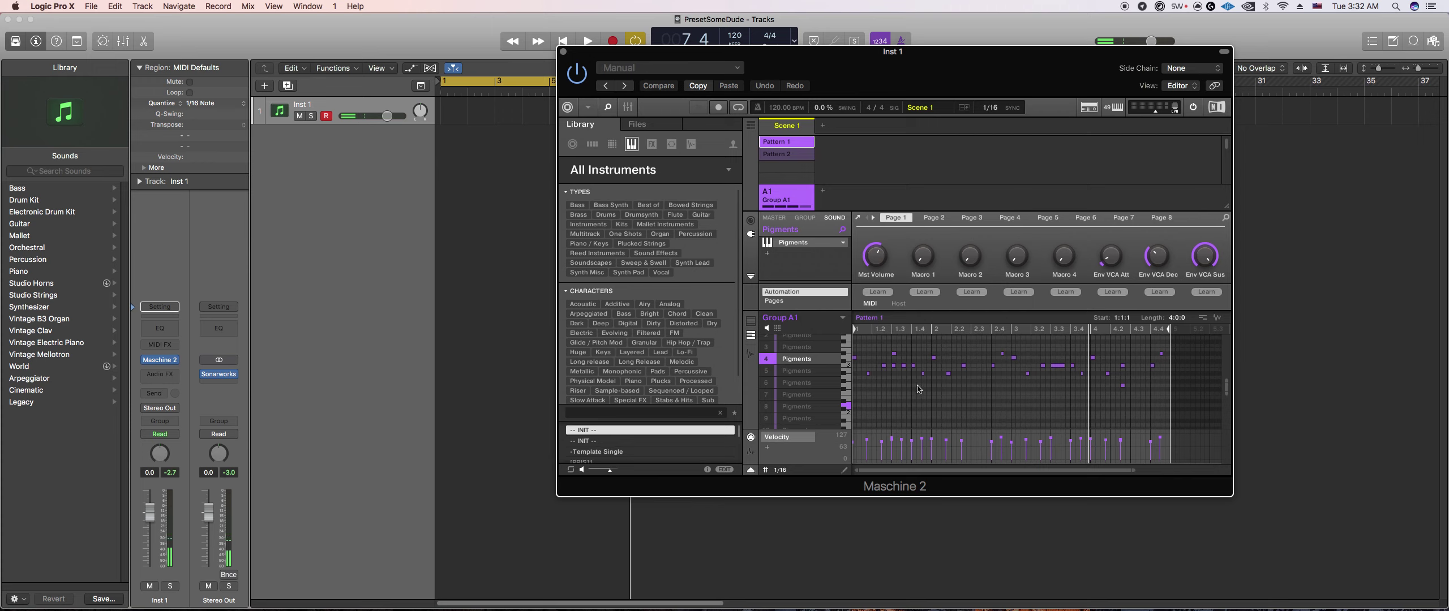
pyautogui.press('space')
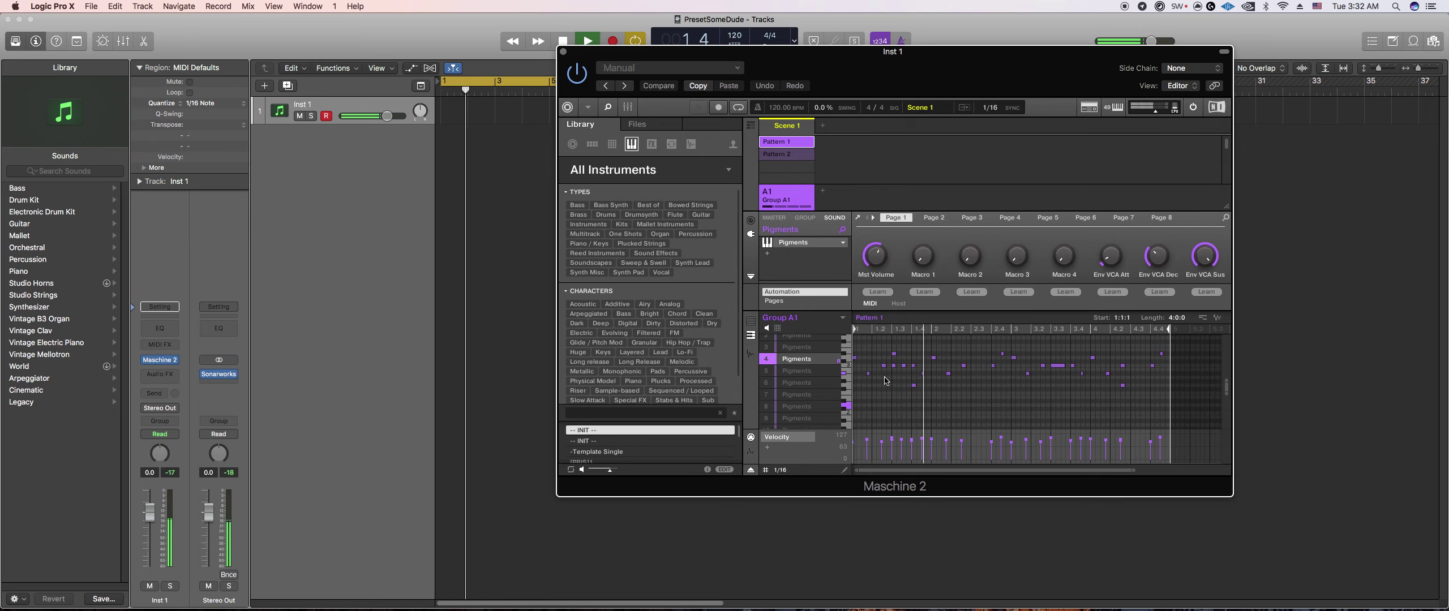
# Step: Audition sound 4's pattern and place a higher note just after beat 2.2
pyautogui.click(933, 386)
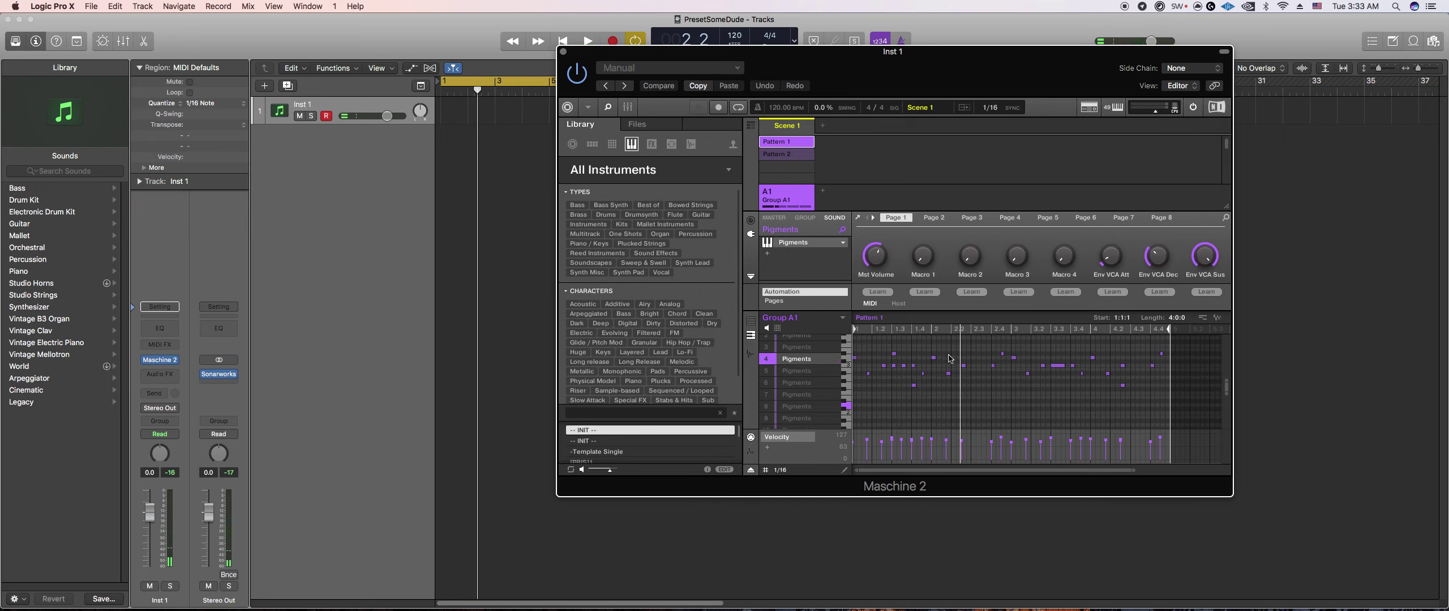
pyautogui.press('space')
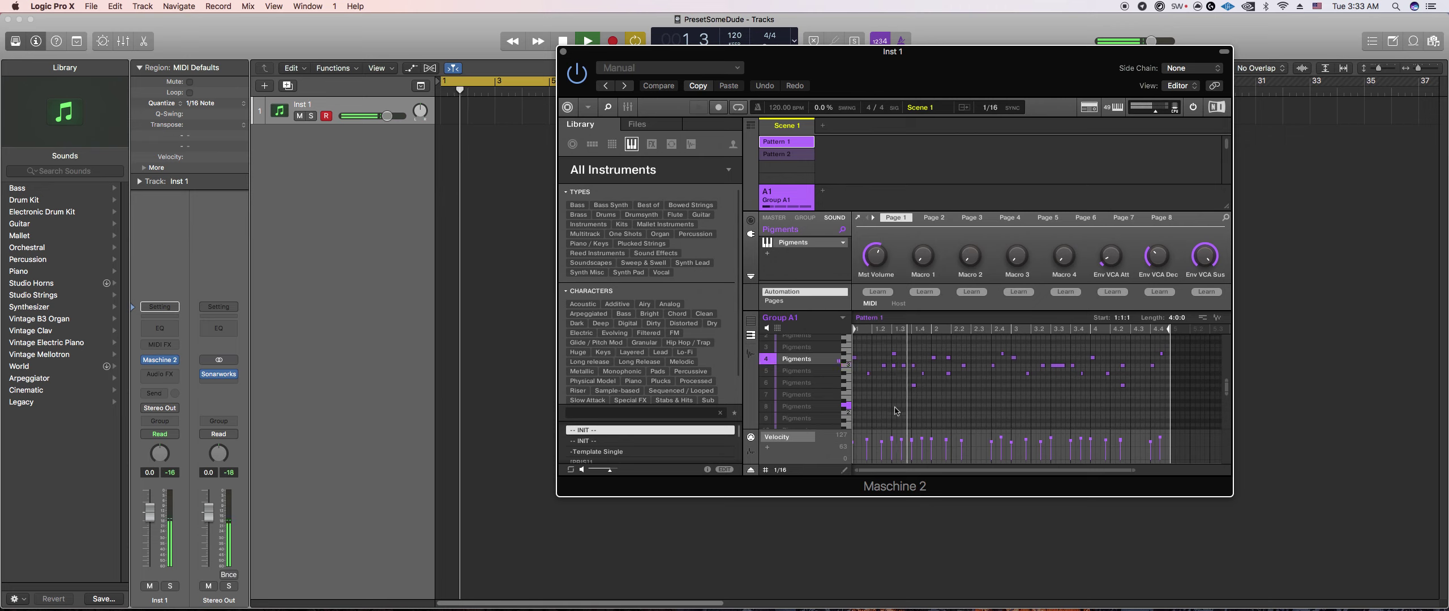
pyautogui.press('space')
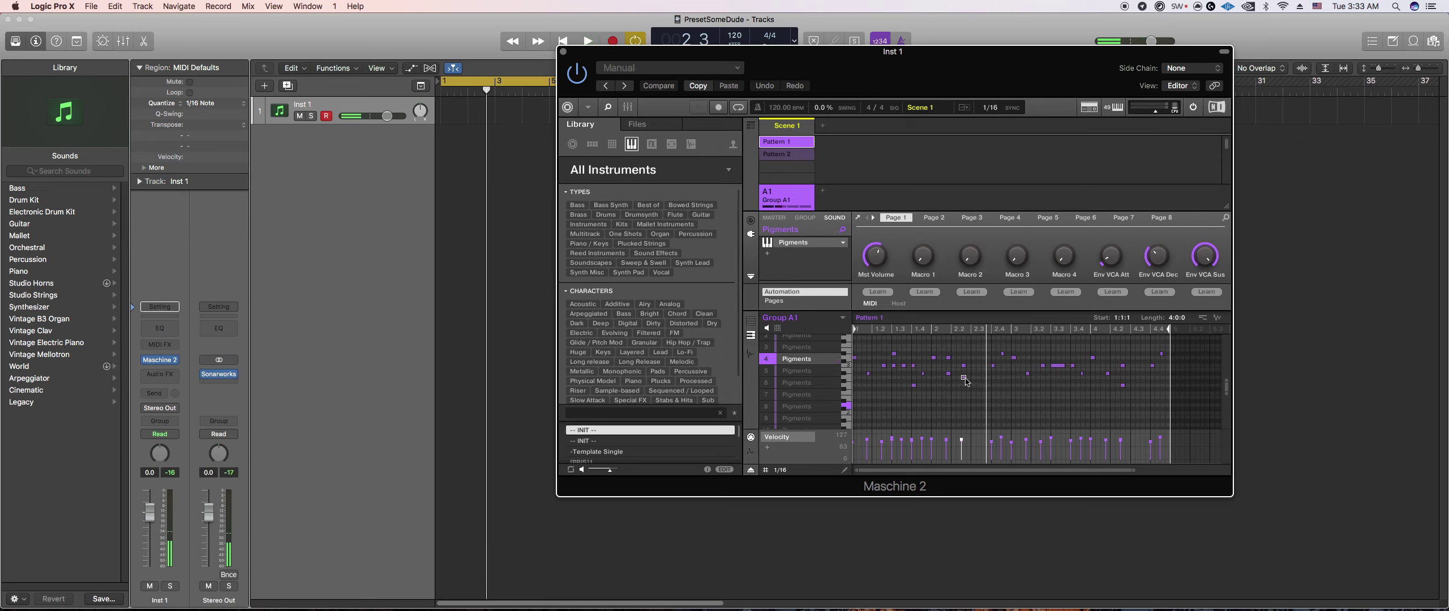
pyautogui.press('space')
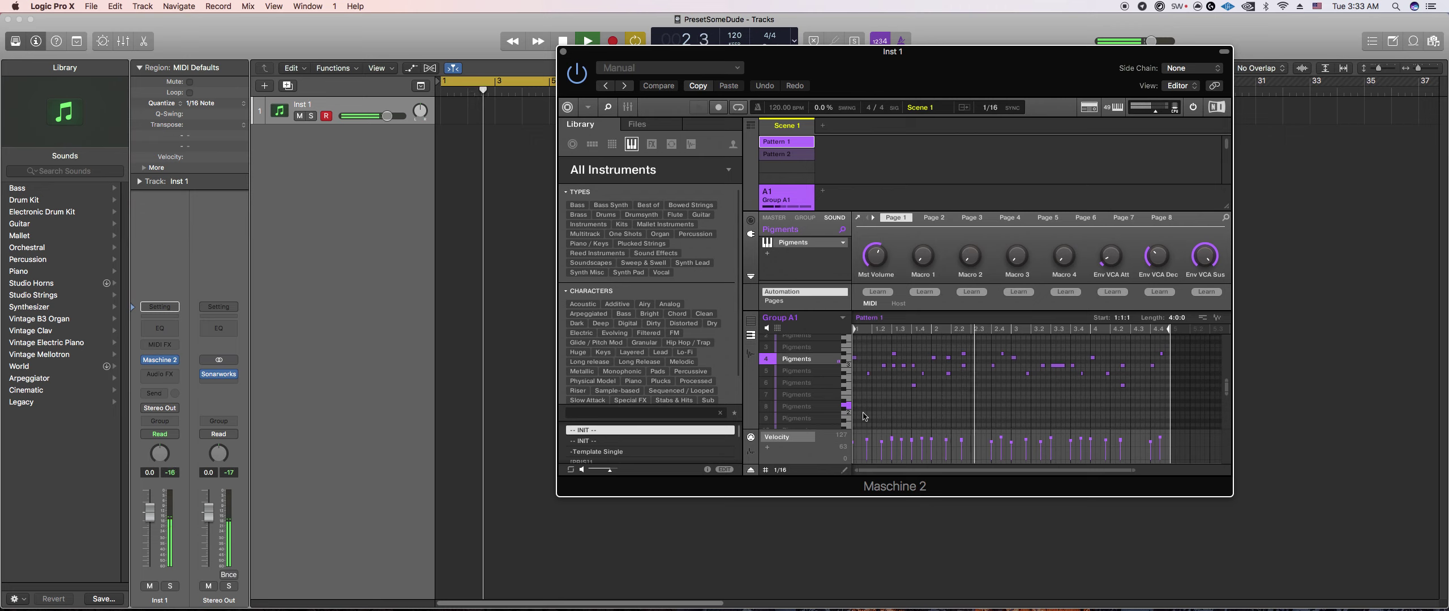
pyautogui.click(964, 354)
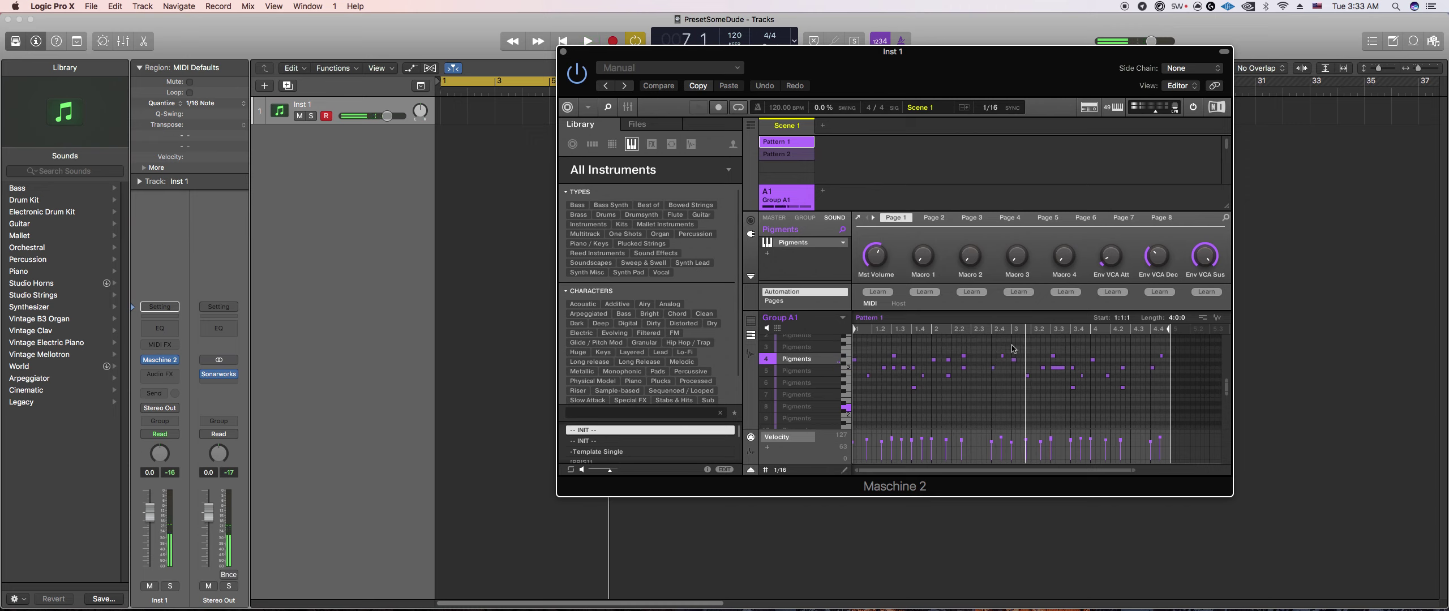
# Step: Play the pattern, postpone the iCloud alert and open sound 4's Pigments window
pyautogui.press('space')
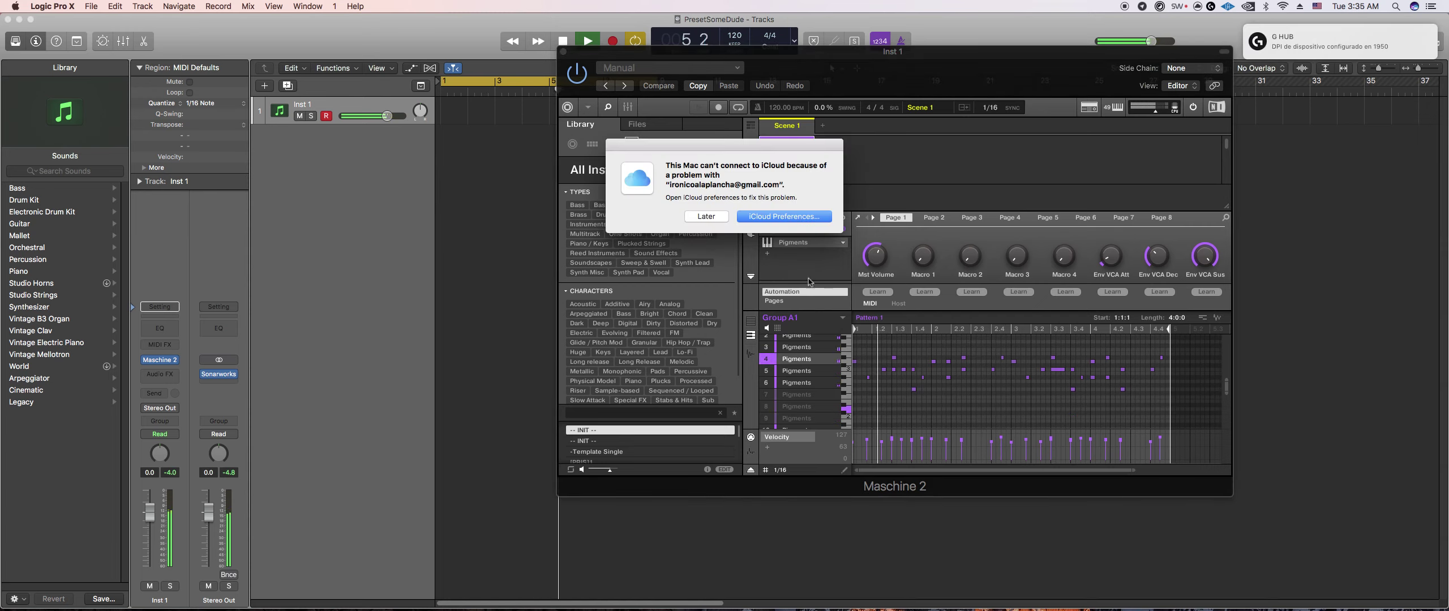
pyautogui.click(704, 217)
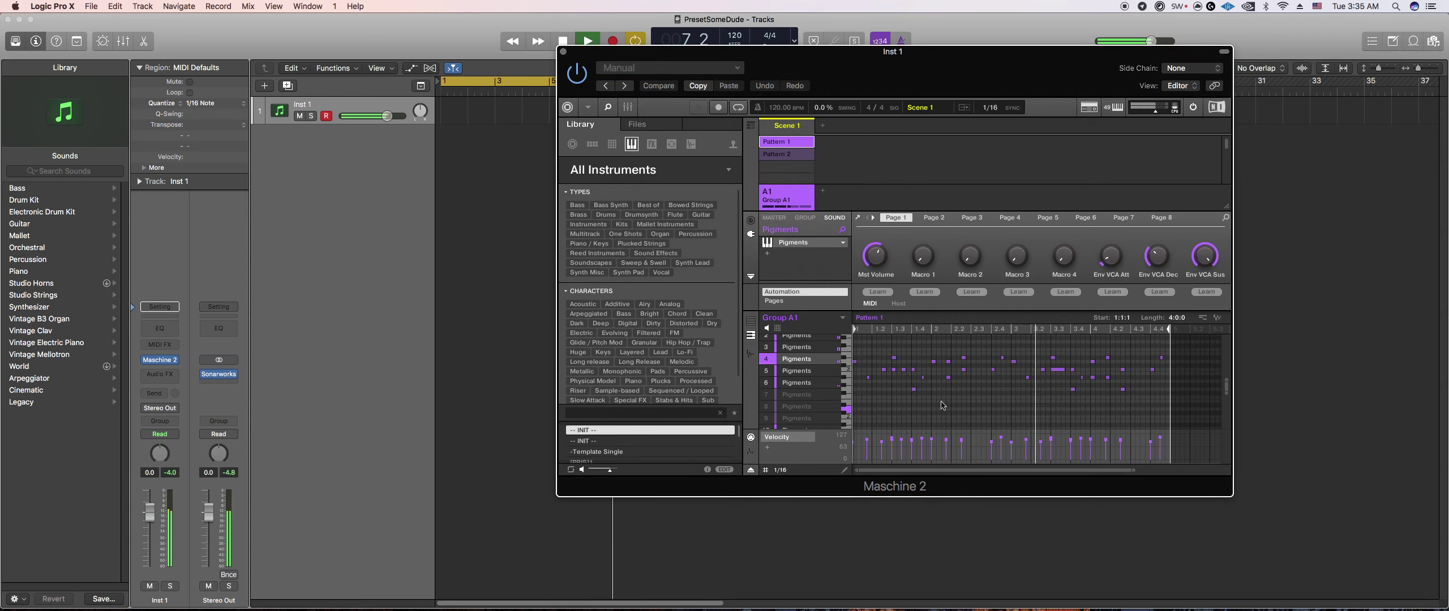
pyautogui.click(857, 218)
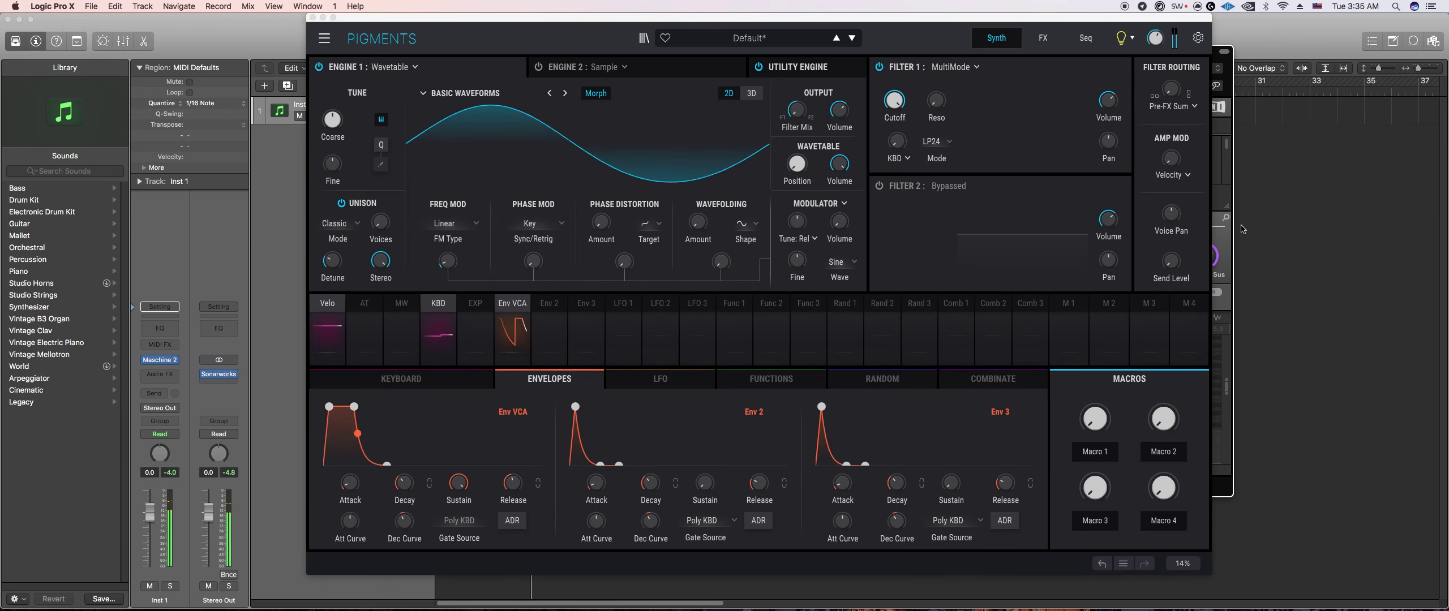
# Step: In another sound's Pigments effects, set Function 1's modulation of the PS Delay dry/wet to 0.30 and adjust its modulation of the Reverb dry/wet
pyautogui.click(1225, 231)
pyautogui.click(809, 397)
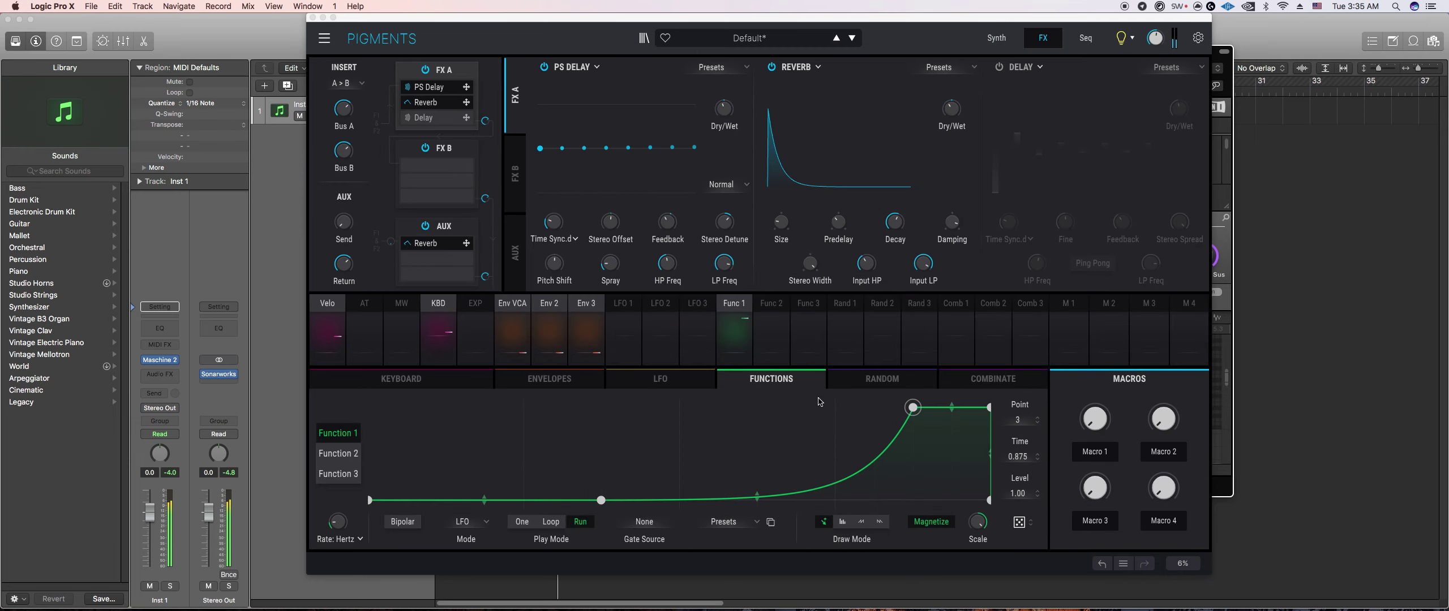
pyautogui.click(725, 106)
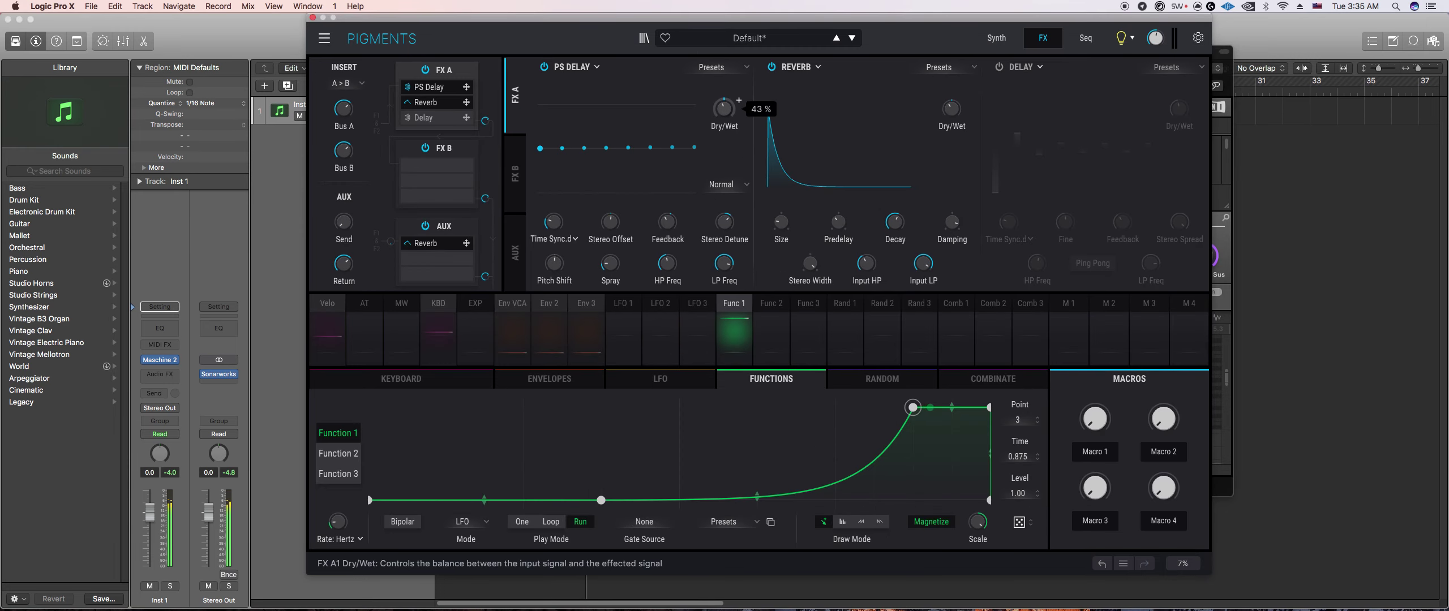
pyautogui.click(735, 334)
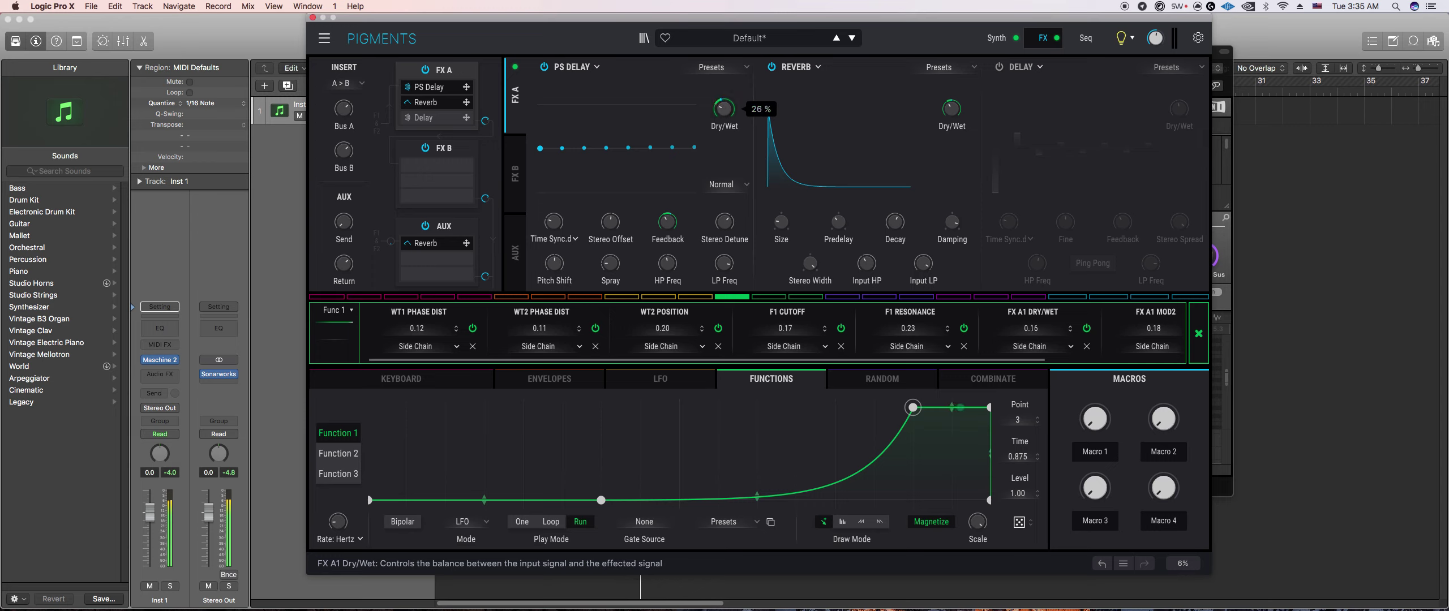
pyautogui.moveTo(951, 109)
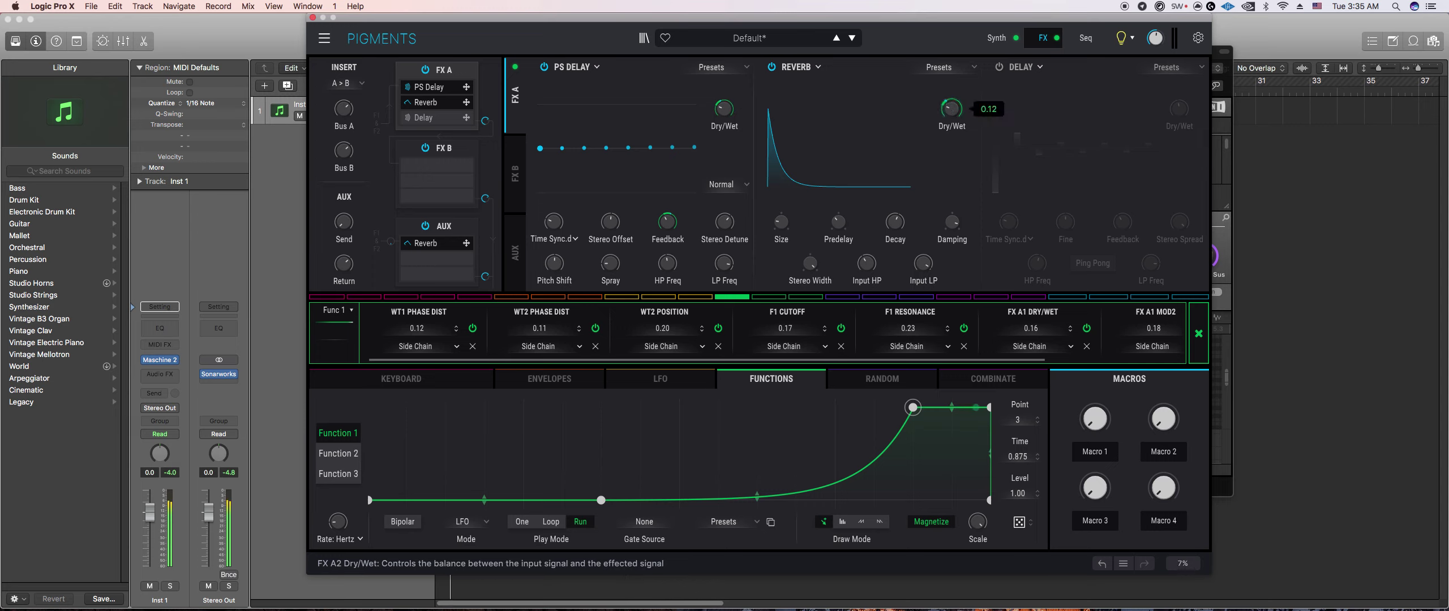
pyautogui.moveTo(724, 108)
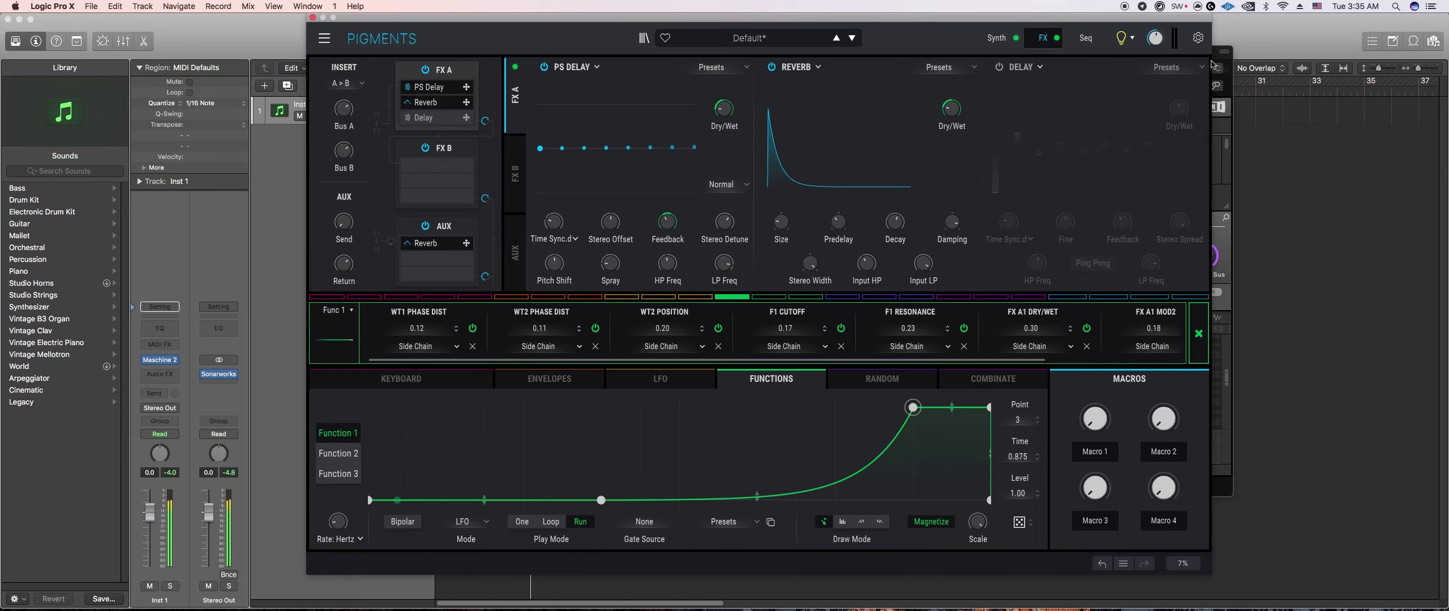
# Step: Return to the Maschine 2 window and select sound 10 in Group A1 to show its part in Pattern 1
pyautogui.click(1227, 227)
pyautogui.click(970, 22)
pyautogui.click(1215, 241)
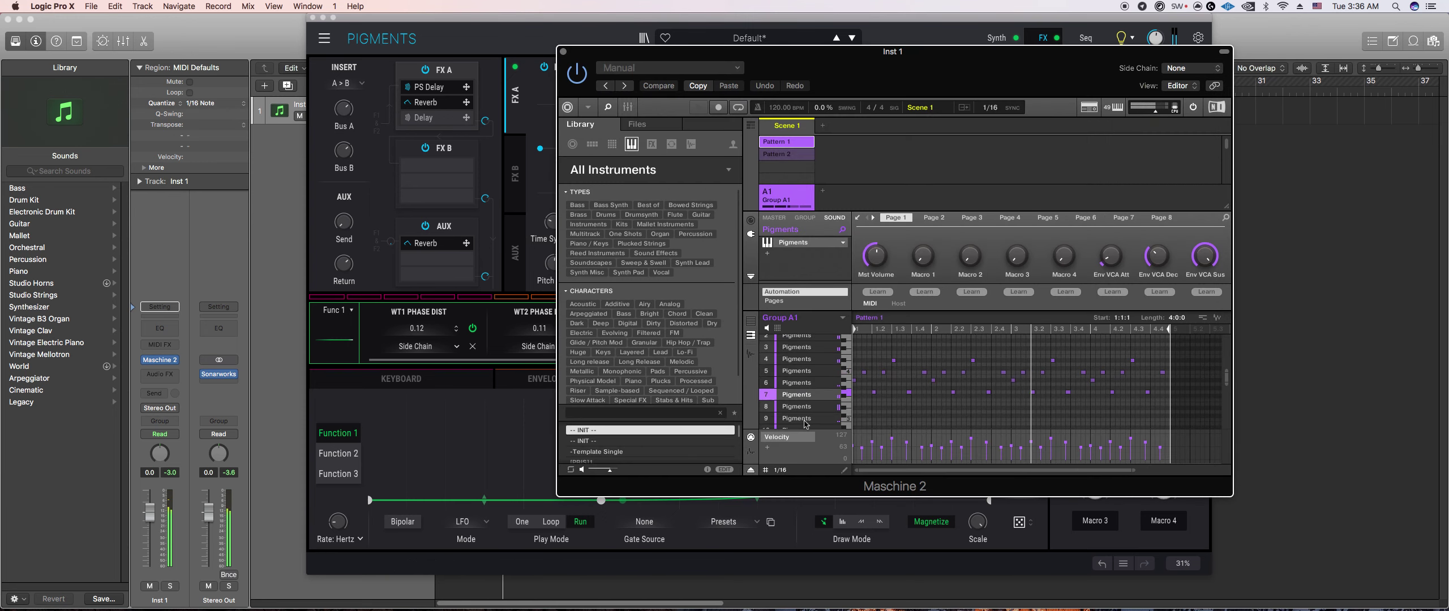
pyautogui.scroll(-2, 798, 390)
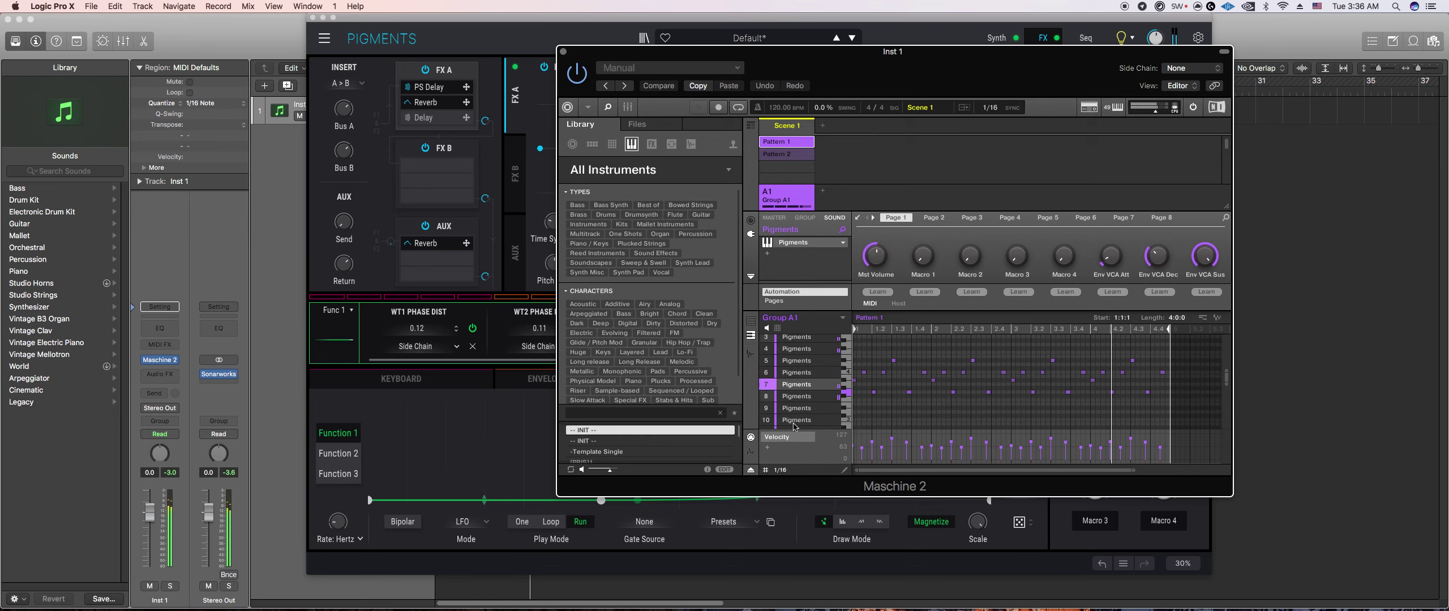
pyautogui.click(795, 423)
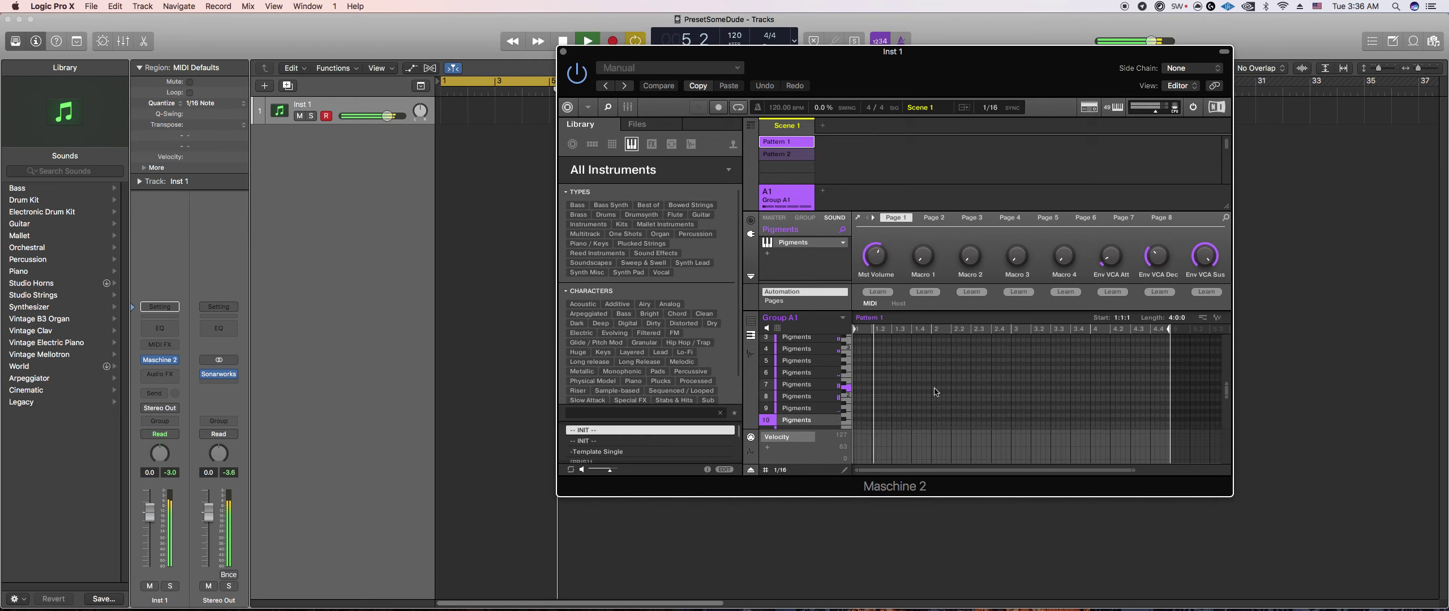
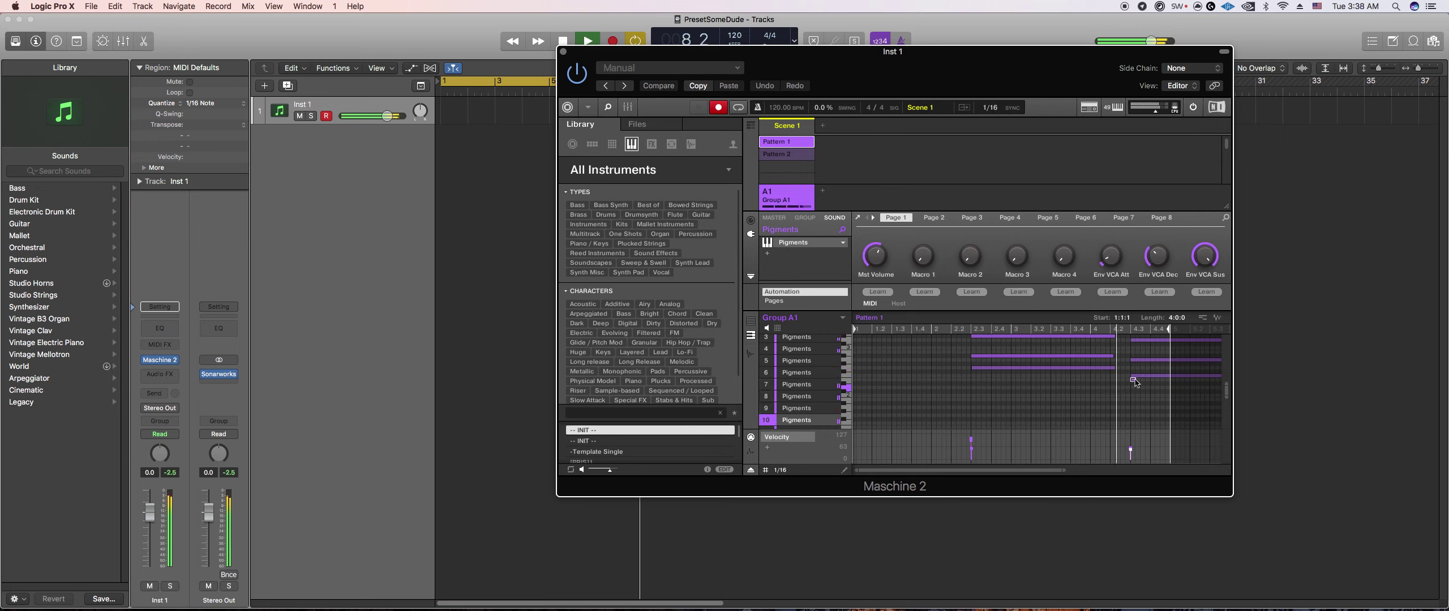
# Step: In sound 10's Pigments window, raise Engine 1's Wavefolding amount and lengthen the Env VCA release
pyautogui.moveTo(1064, 471); pyautogui.dragTo(1129, 464)
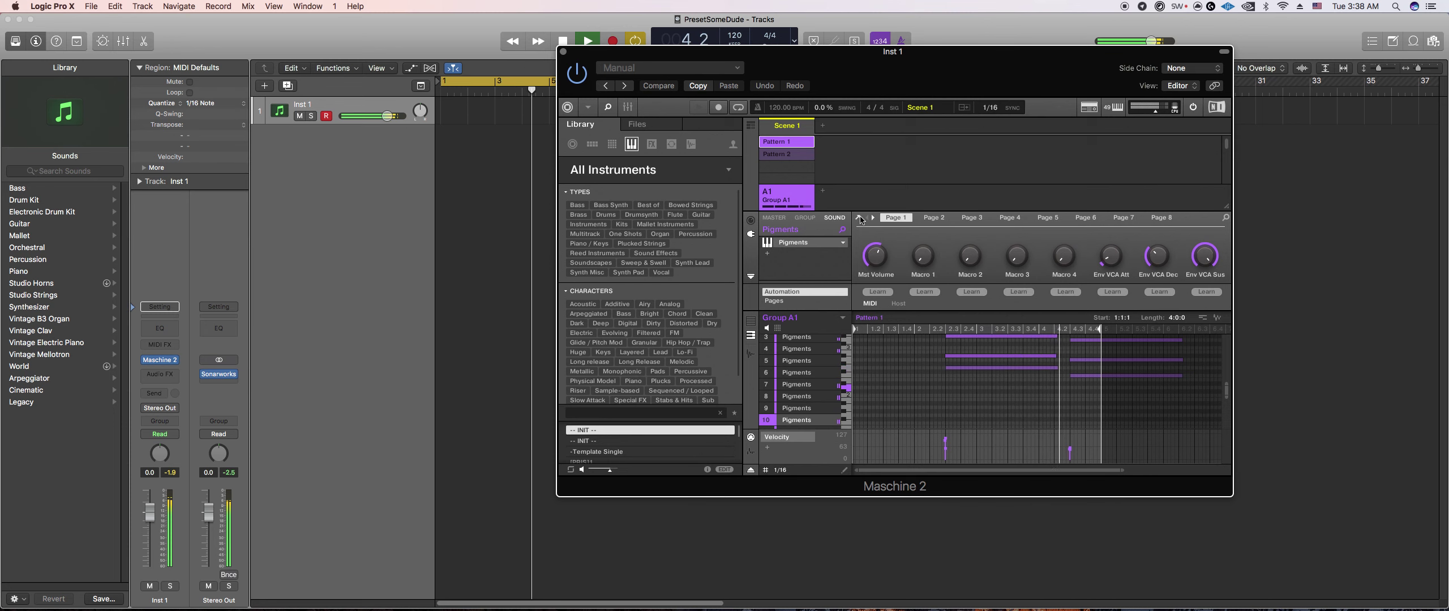
pyautogui.click(857, 218)
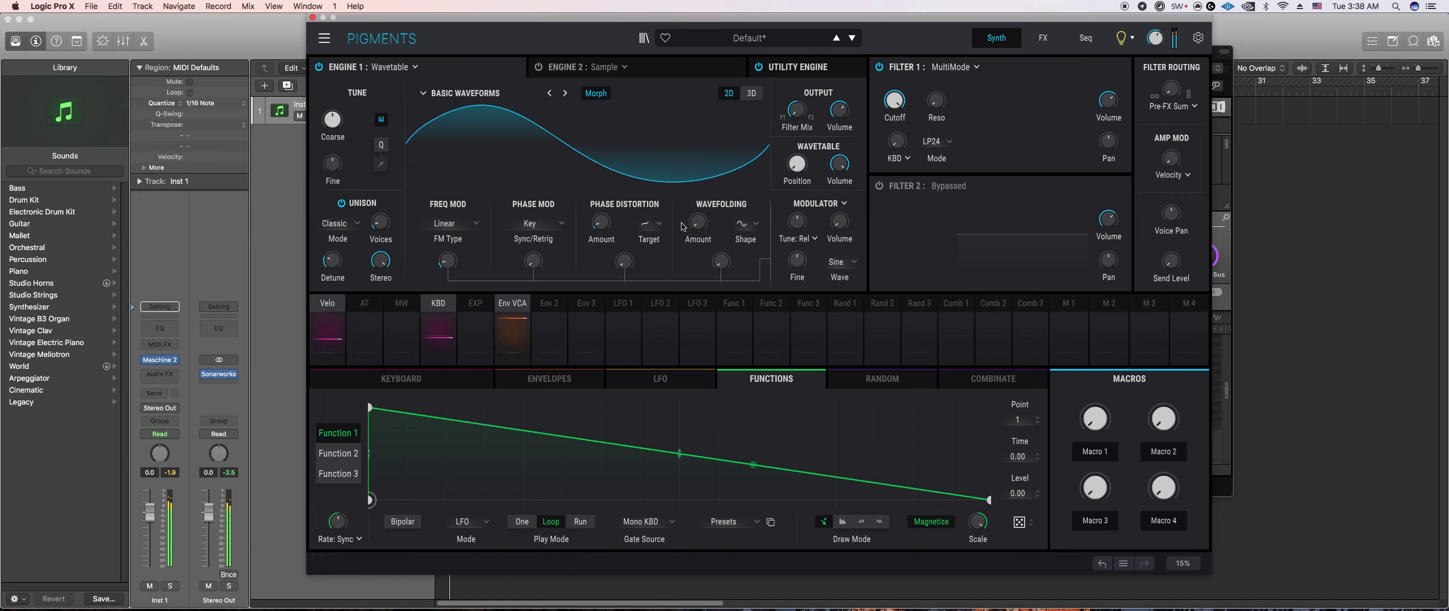
pyautogui.moveTo(716, 219); pyautogui.dragTo(715, 213)
pyautogui.moveTo(698, 223); pyautogui.dragTo(697, 212)
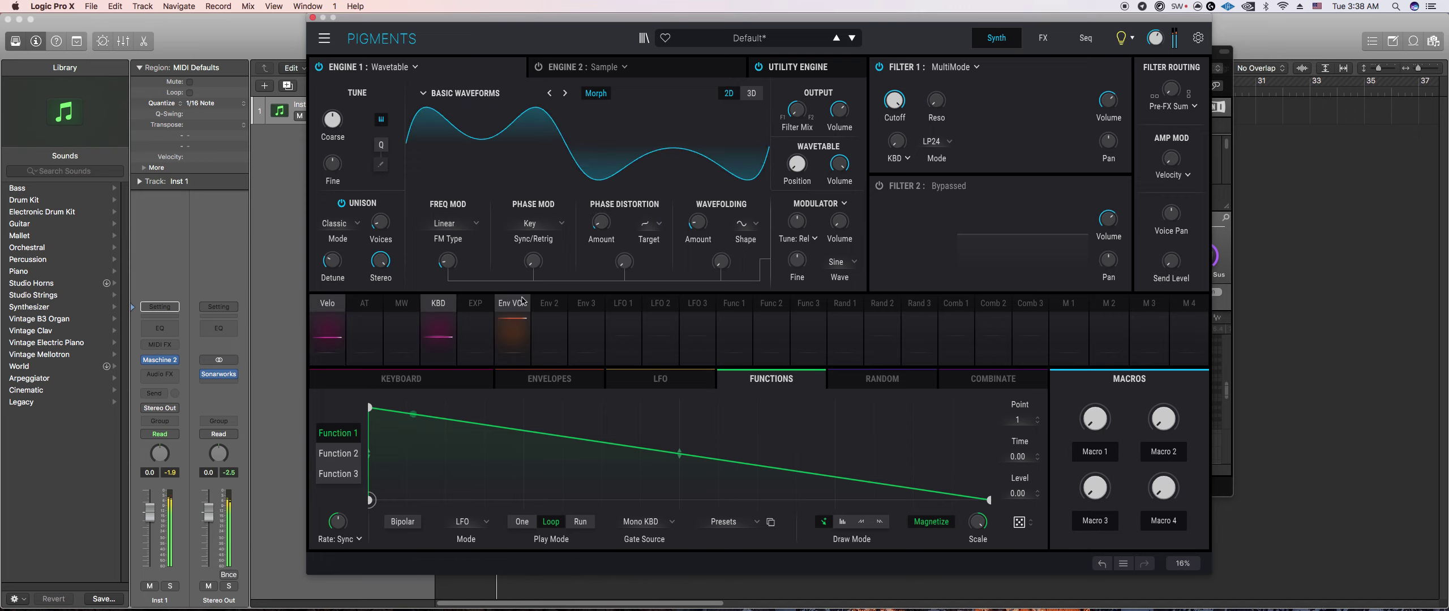
pyautogui.click(519, 382)
pyautogui.moveTo(512, 487); pyautogui.dragTo(512, 482)
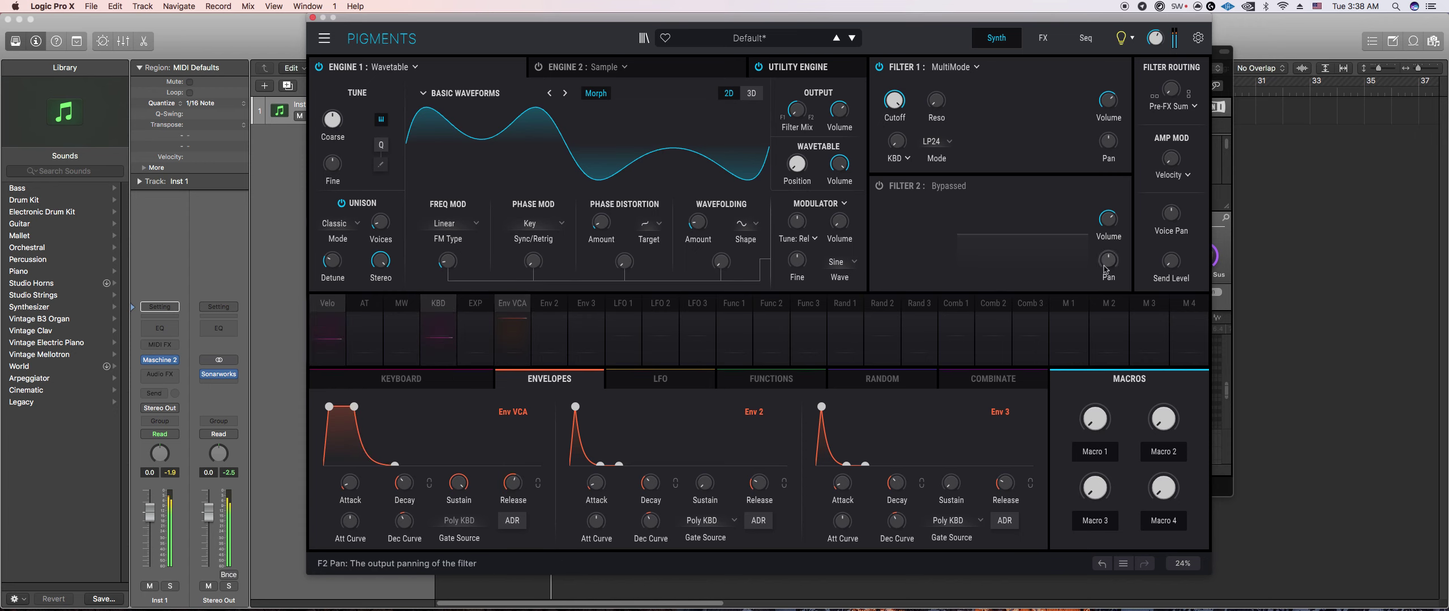
# Step: Back in Maschine 2, select both of sound 10's chords in Pattern 1 and adjust their note lengths, undoing the last change
pyautogui.click(1218, 241)
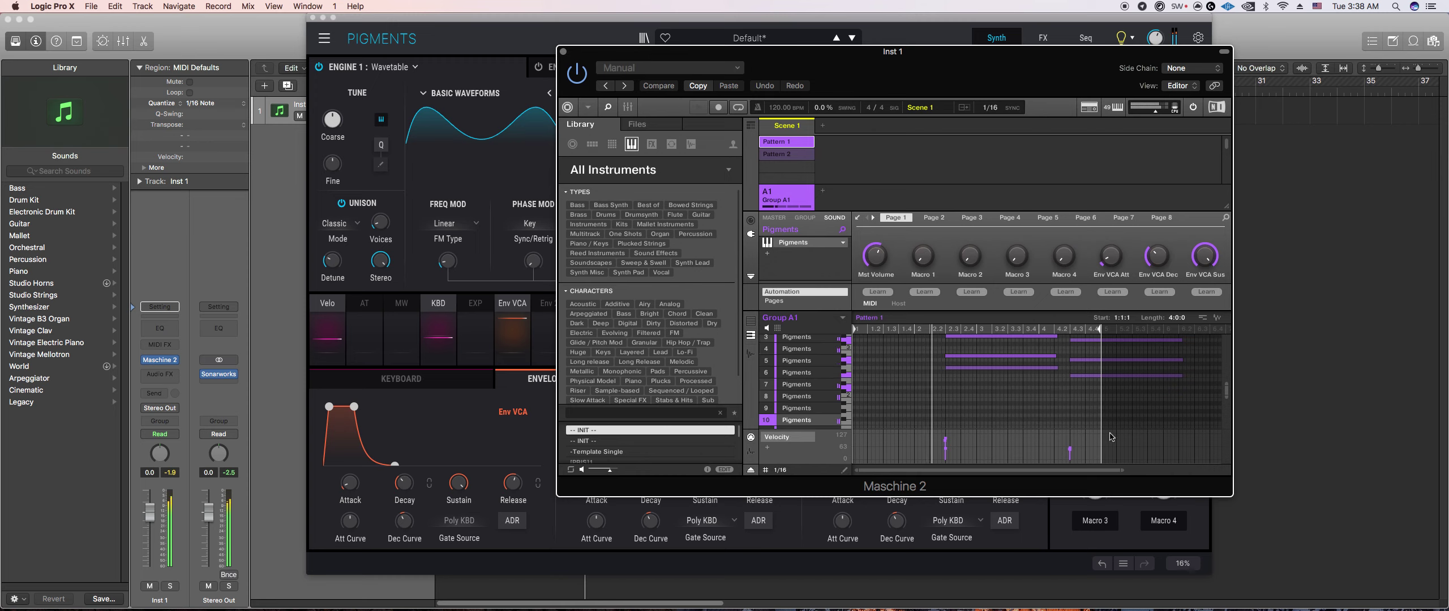
pyautogui.moveTo(1113, 427); pyautogui.dragTo(1023, 333)
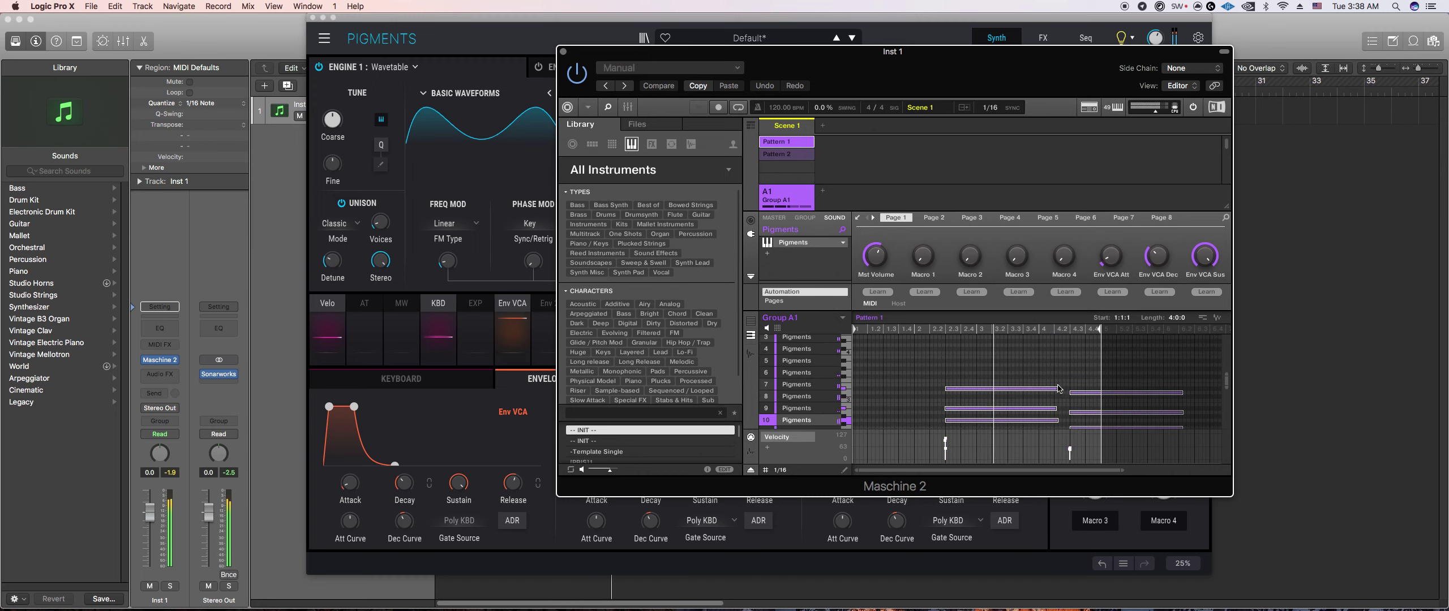
pyautogui.moveTo(1057, 389); pyautogui.dragTo(1067, 390)
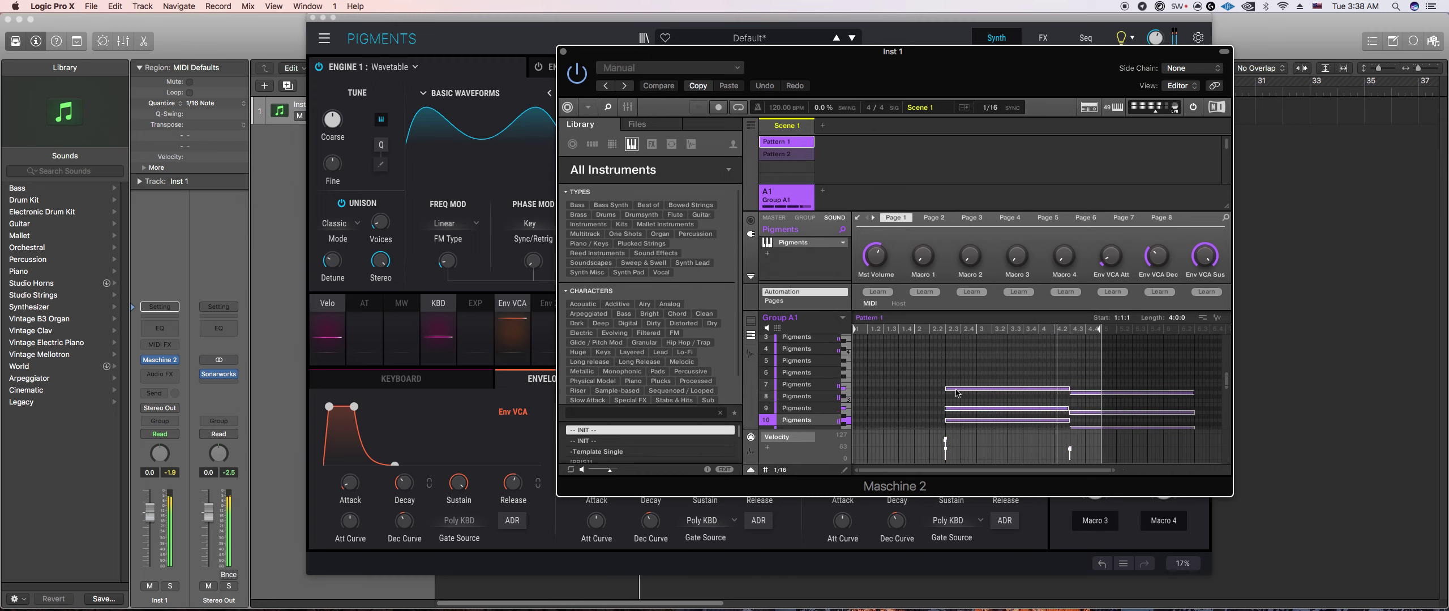
pyautogui.click(944, 355)
pyautogui.moveTo(944, 355); pyautogui.dragTo(1091, 432)
pyautogui.moveTo(1068, 359); pyautogui.dragTo(1064, 359)
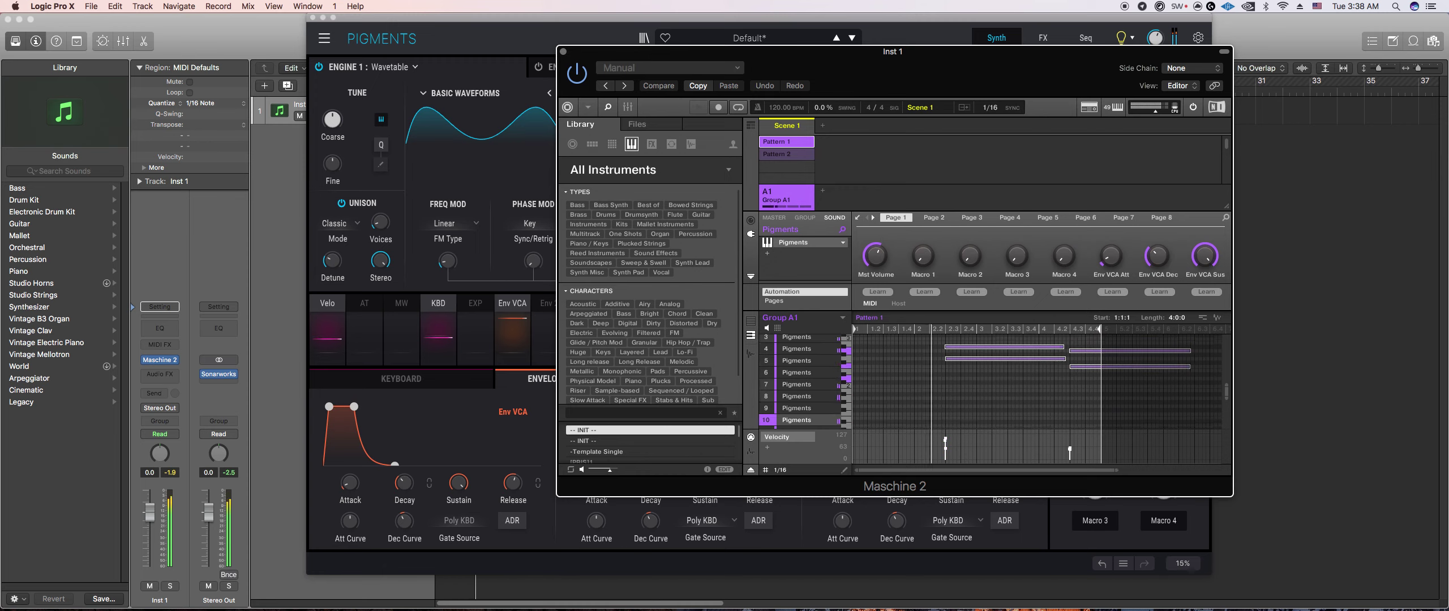
pyautogui.press('super+z')
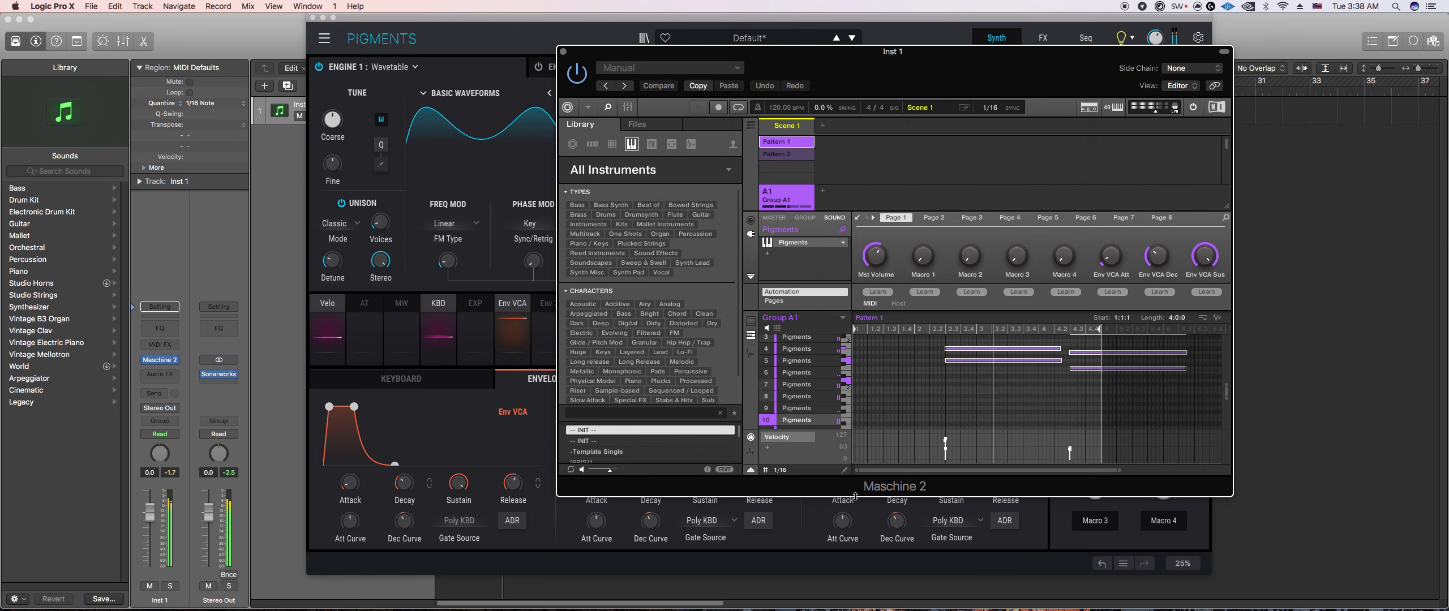
# Step: In sound 10's Pigments, lengthen Env 2's decay and release and modulate the Filter 1 cutoff with Env 2 by 0.17
pyautogui.click(676, 561)
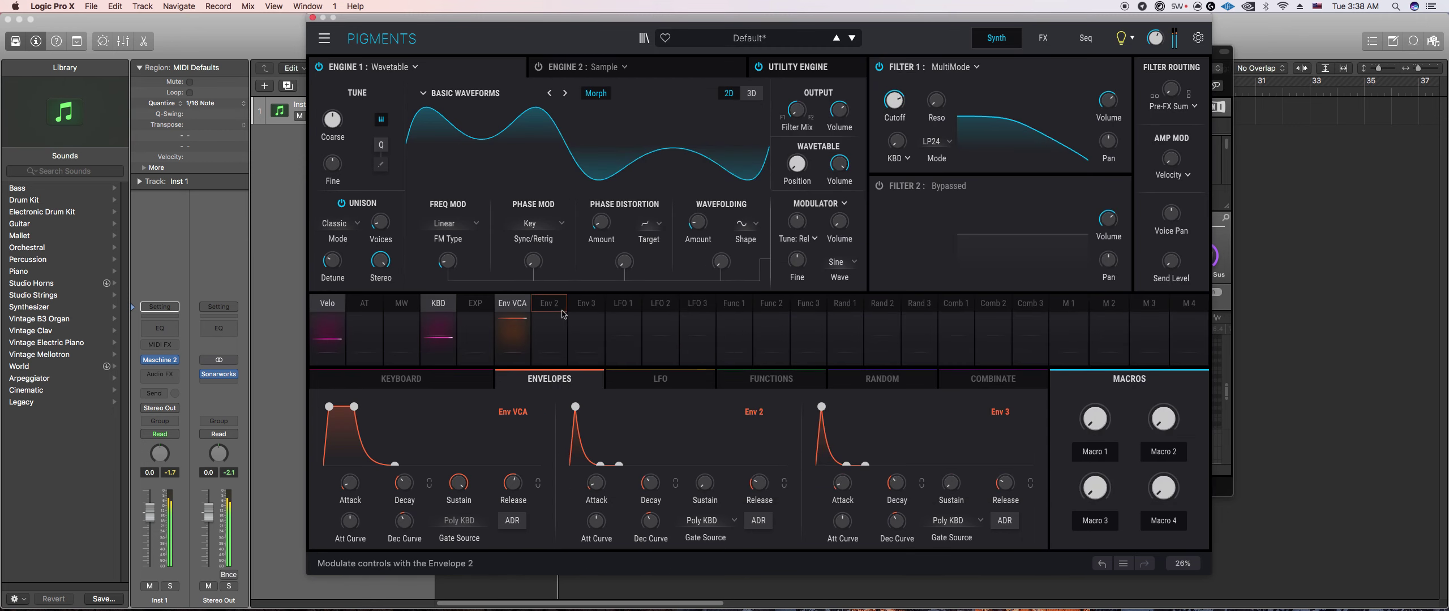
pyautogui.moveTo(760, 487); pyautogui.dragTo(761, 466)
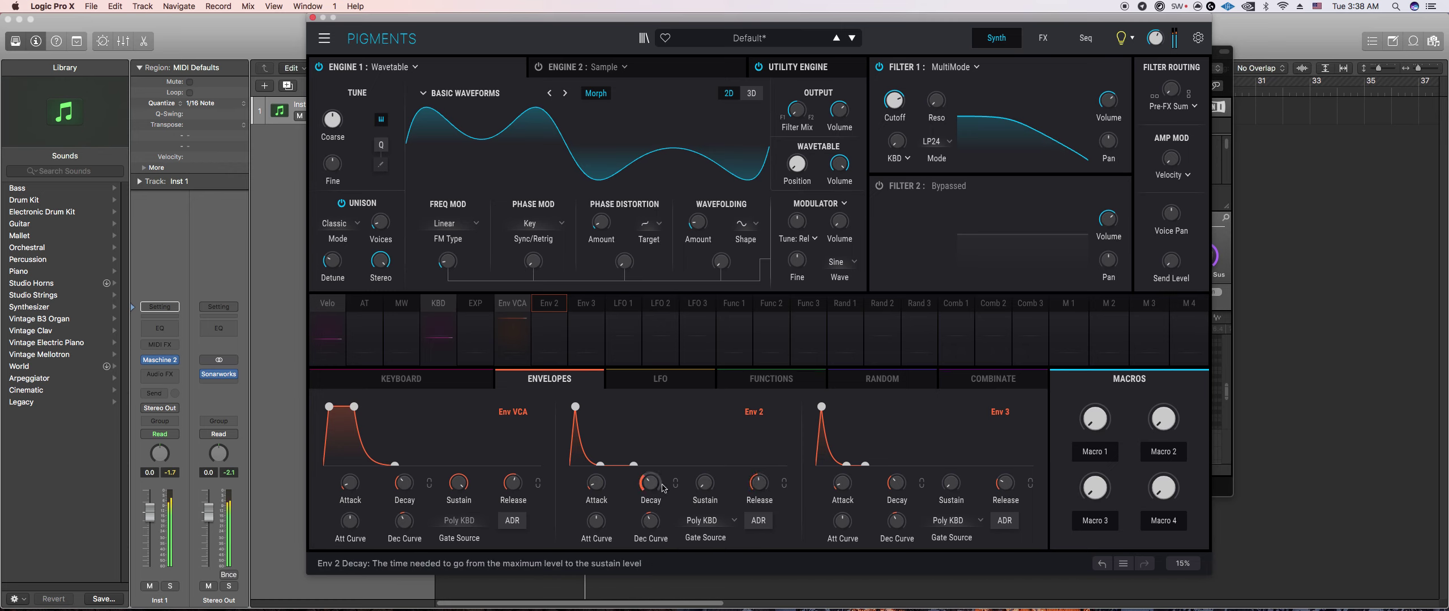
pyautogui.moveTo(663, 488); pyautogui.dragTo(661, 480)
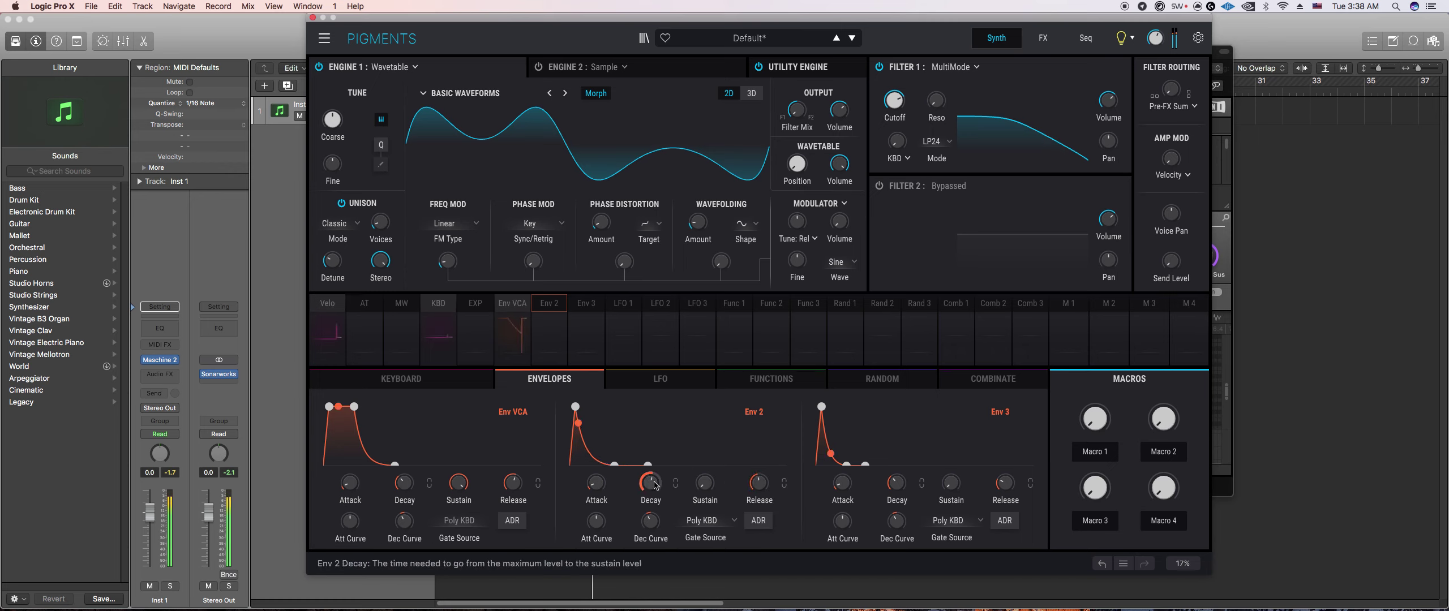
pyautogui.click(547, 308)
pyautogui.moveTo(894, 102); pyautogui.dragTo(934, 91)
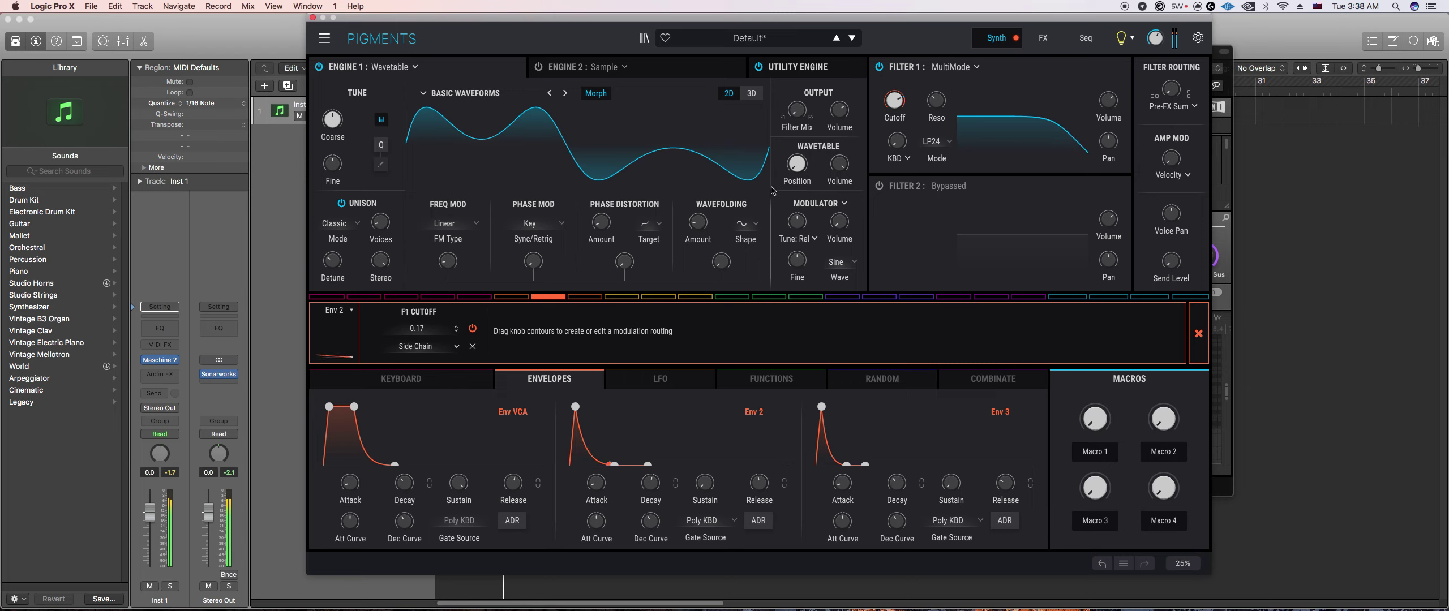
pyautogui.moveTo(651, 482); pyautogui.dragTo(650, 475)
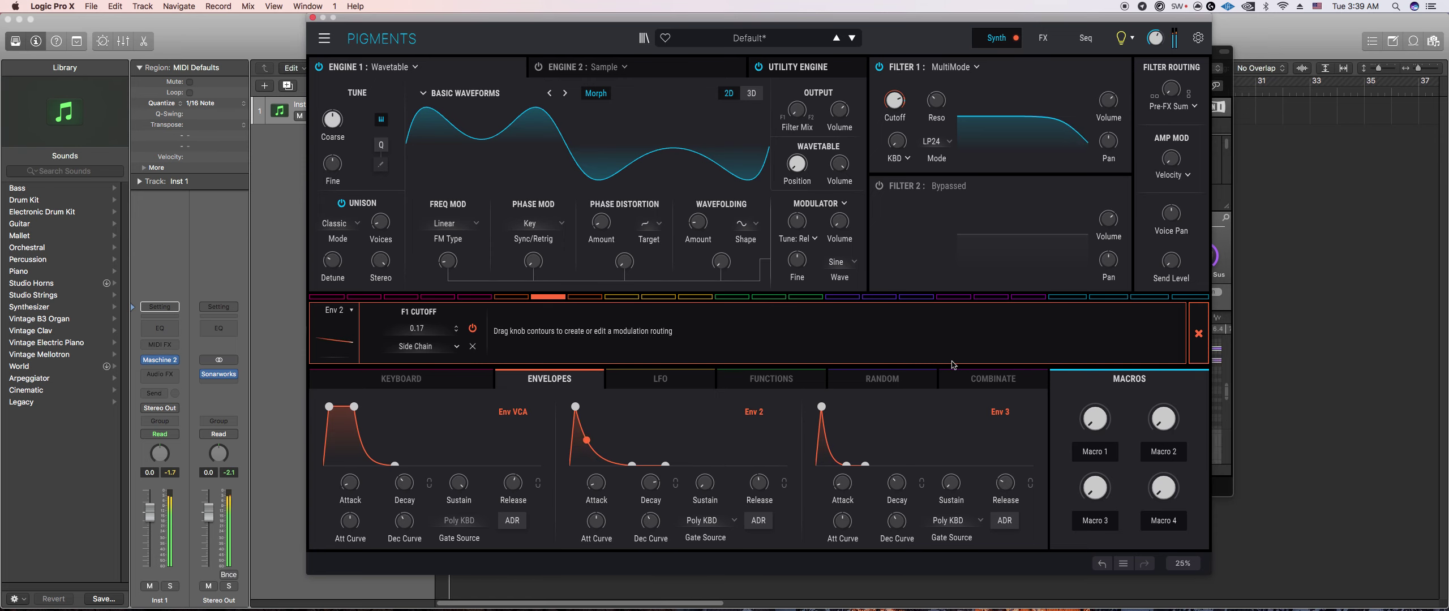
# Step: Move the Pigments window aside and delete sound 10's repeated chords from the second half of the eight-bar Pattern 1
pyautogui.click(1229, 253)
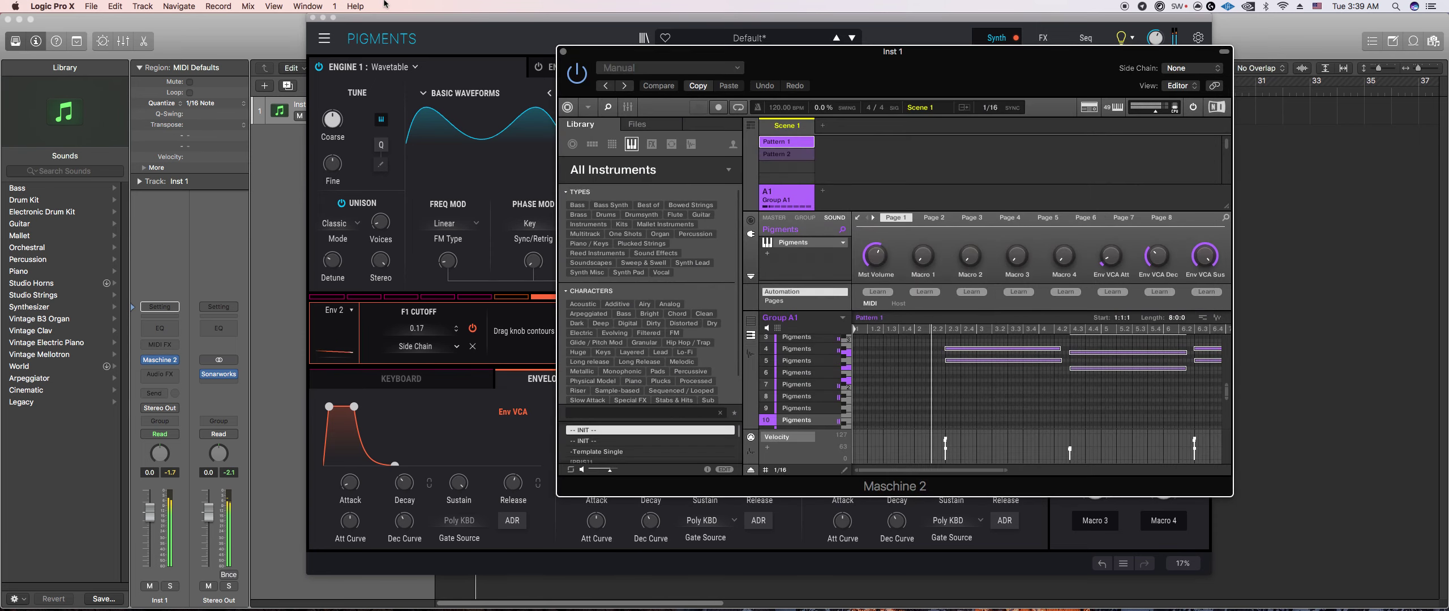
pyautogui.moveTo(385, 18); pyautogui.dragTo(461, 258)
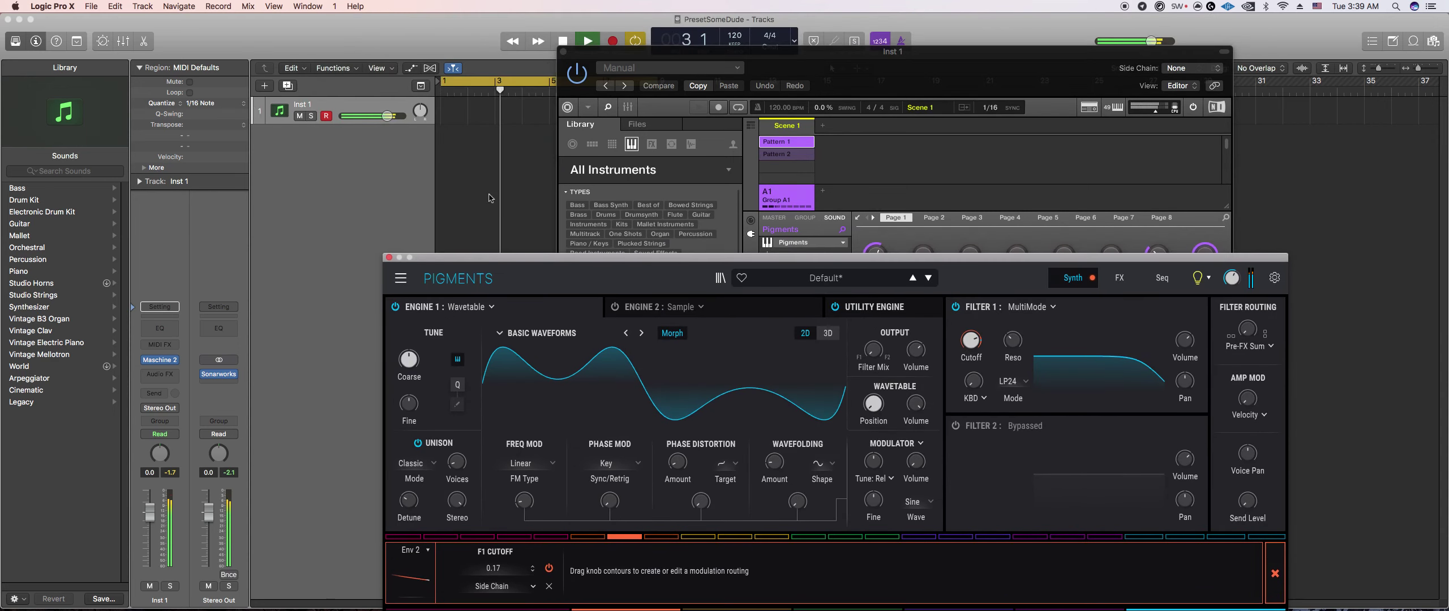
pyautogui.moveTo(855, 254); pyautogui.dragTo(339, 14)
pyautogui.click(1005, 476)
pyautogui.moveTo(1005, 475); pyautogui.dragTo(1152, 473)
pyautogui.moveTo(1077, 329); pyautogui.dragTo(1076, 330)
pyautogui.press('Delete')
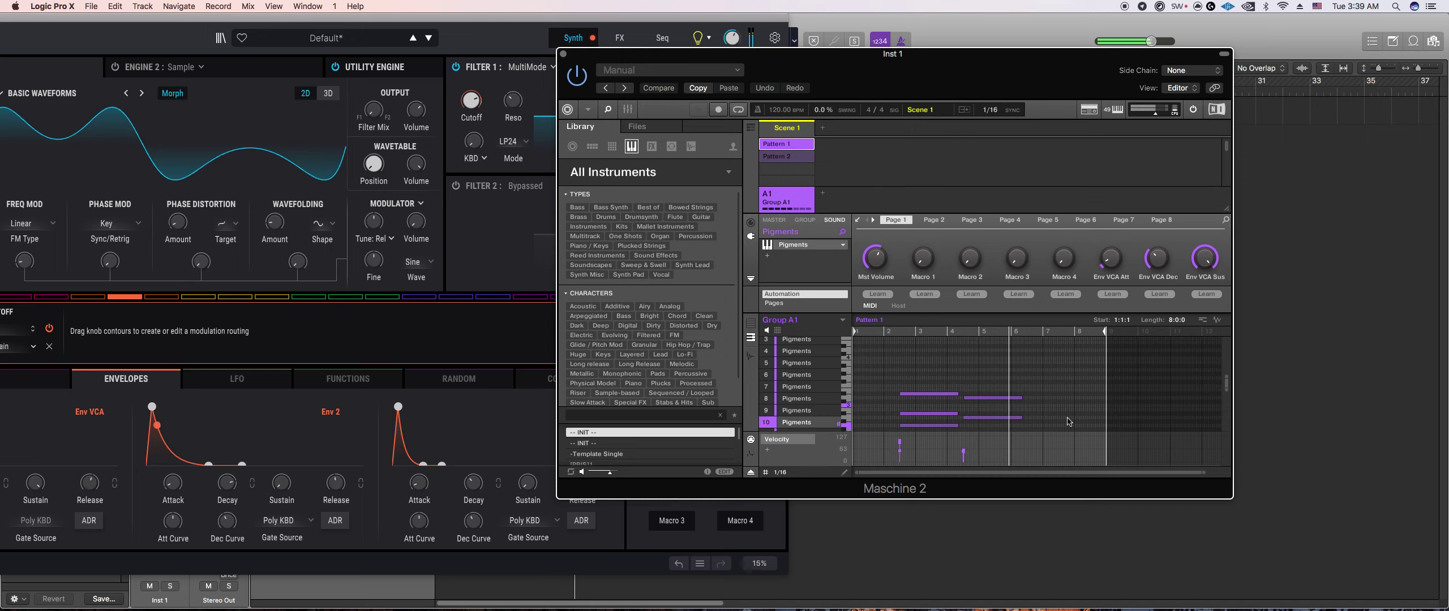
# Step: Raise the lower note of sound 10's second chord and set the pattern's step grid to 1/8
pyautogui.moveTo(1007, 419); pyautogui.dragTo(1001, 415)
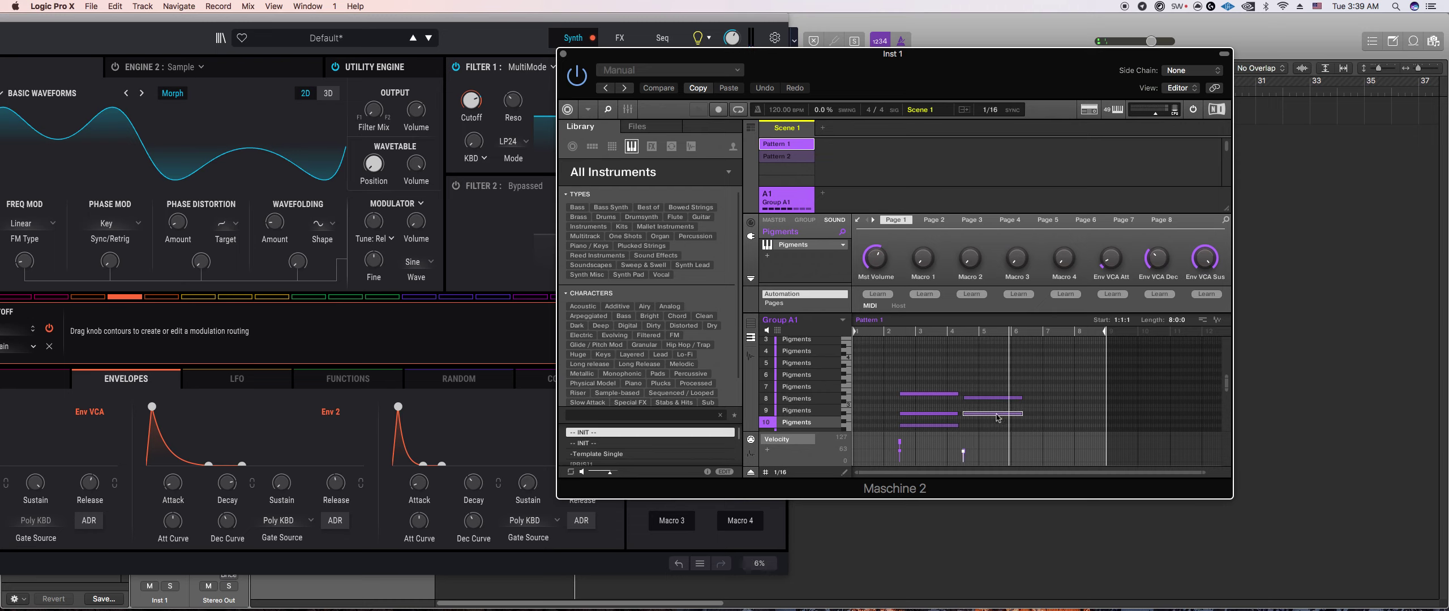
pyautogui.click(780, 472)
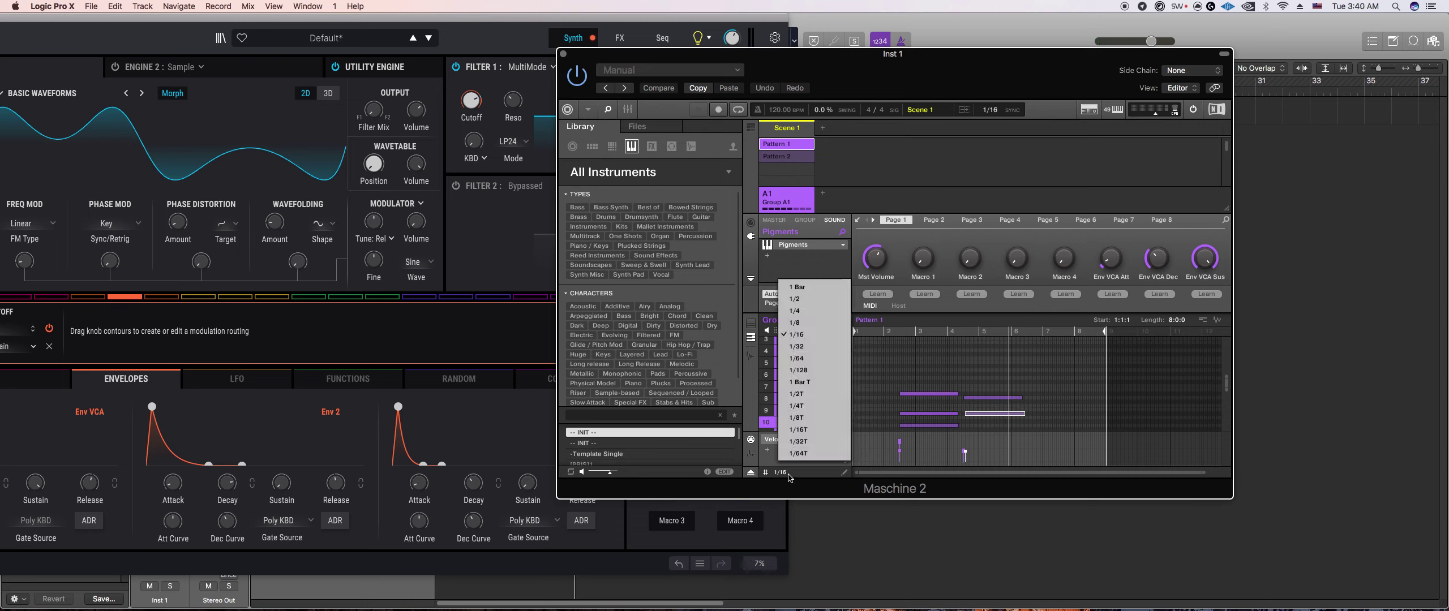
pyautogui.click(816, 322)
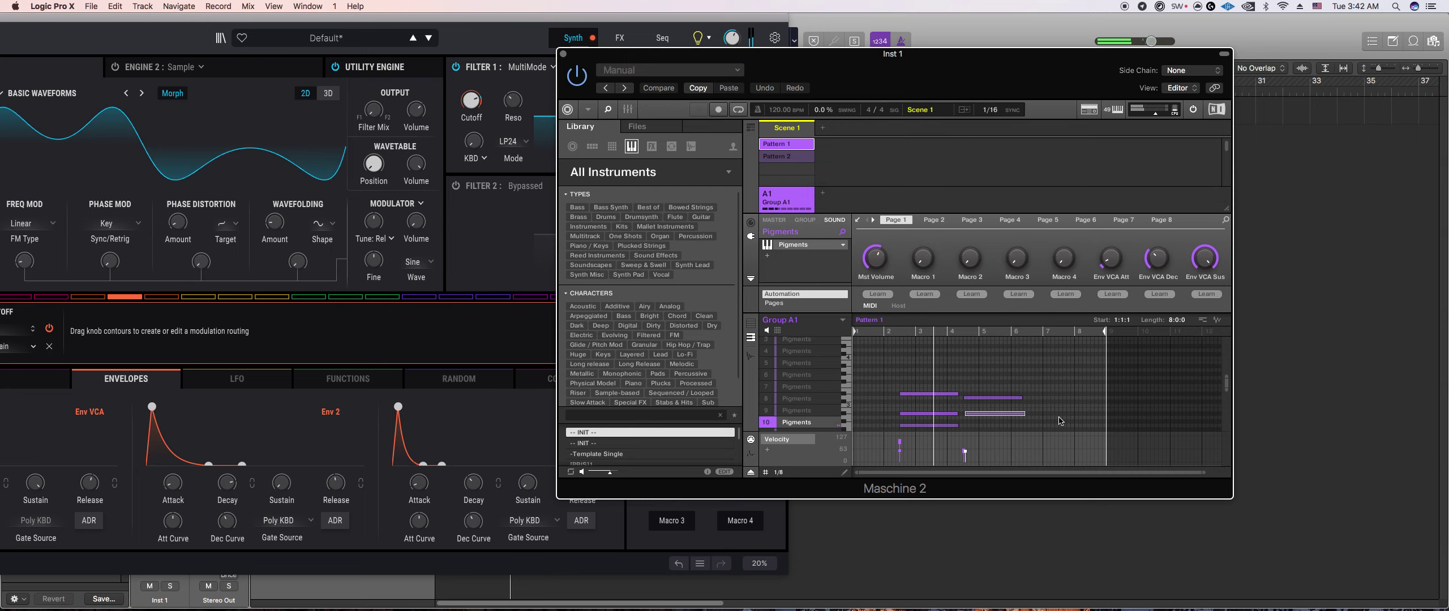
# Step: Add a three-note fourth chord midway through bar 8 of sound 10's pattern and lengthen its notes past the pattern end
pyautogui.scroll(-4, 1060, 421)
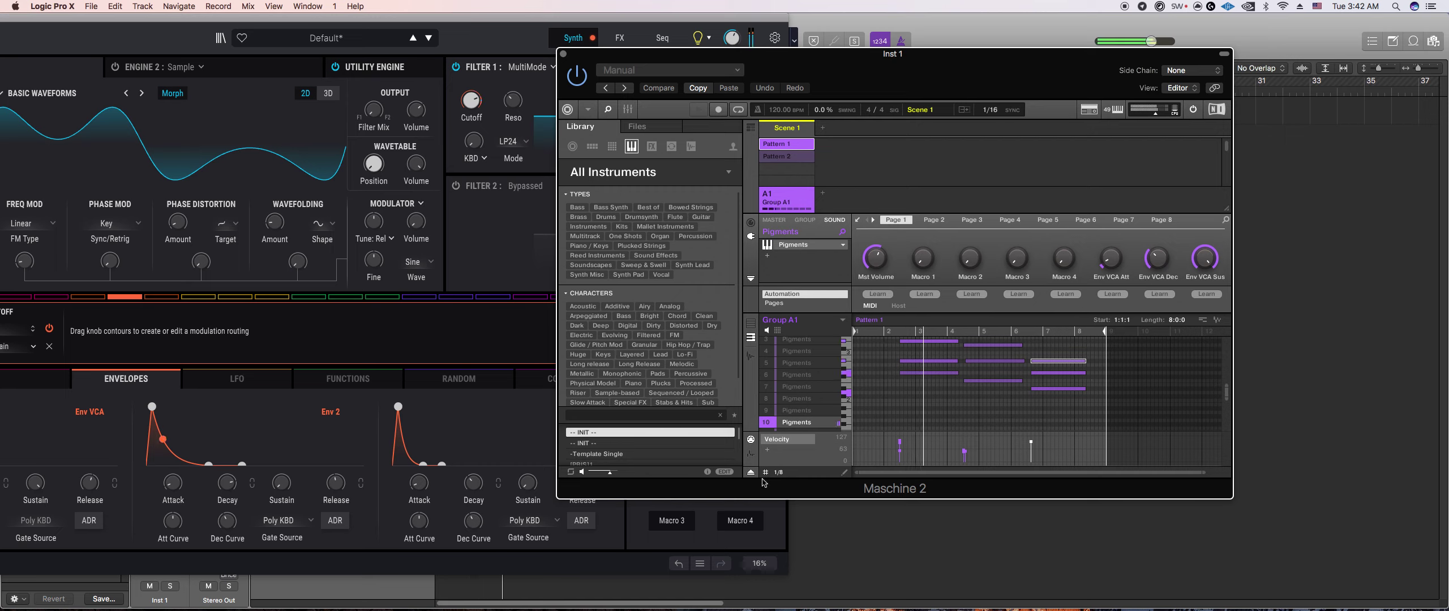
pyautogui.moveTo(1203, 472); pyautogui.dragTo(1068, 472)
pyautogui.moveTo(864, 473); pyautogui.dragTo(924, 473)
pyautogui.moveTo(1219, 347); pyautogui.dragTo(1108, 392)
pyautogui.moveTo(1015, 473); pyautogui.dragTo(1127, 474)
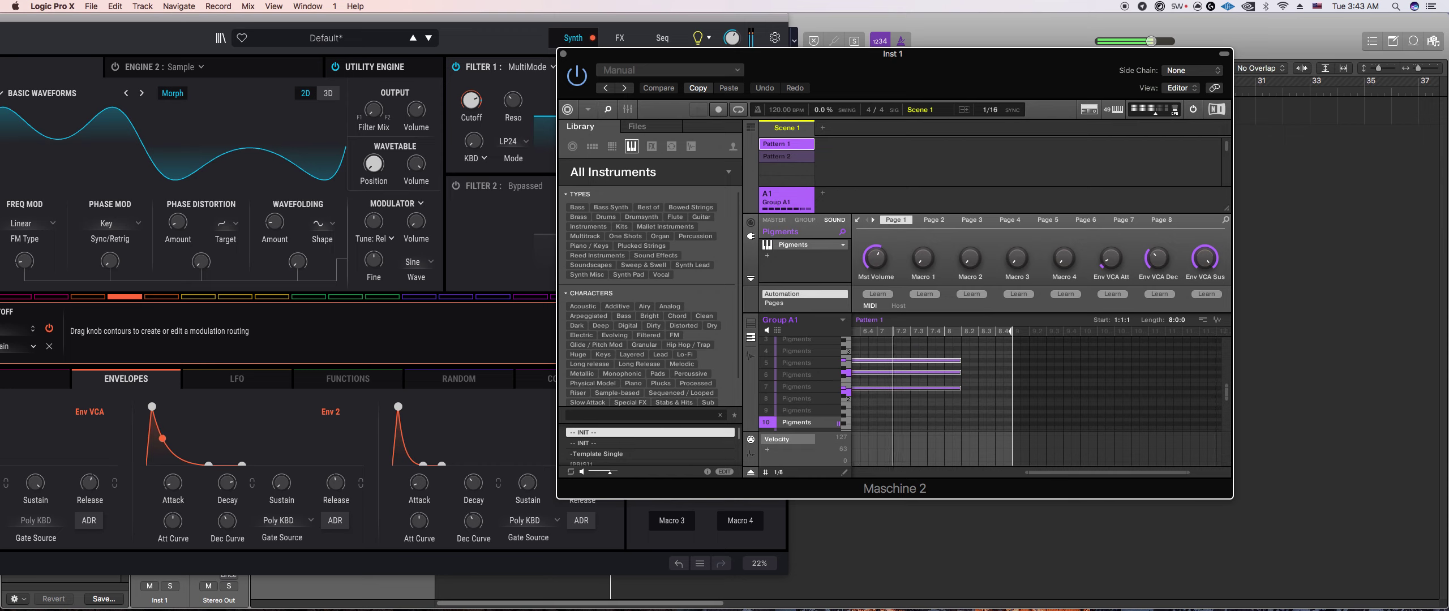
pyautogui.click(979, 405)
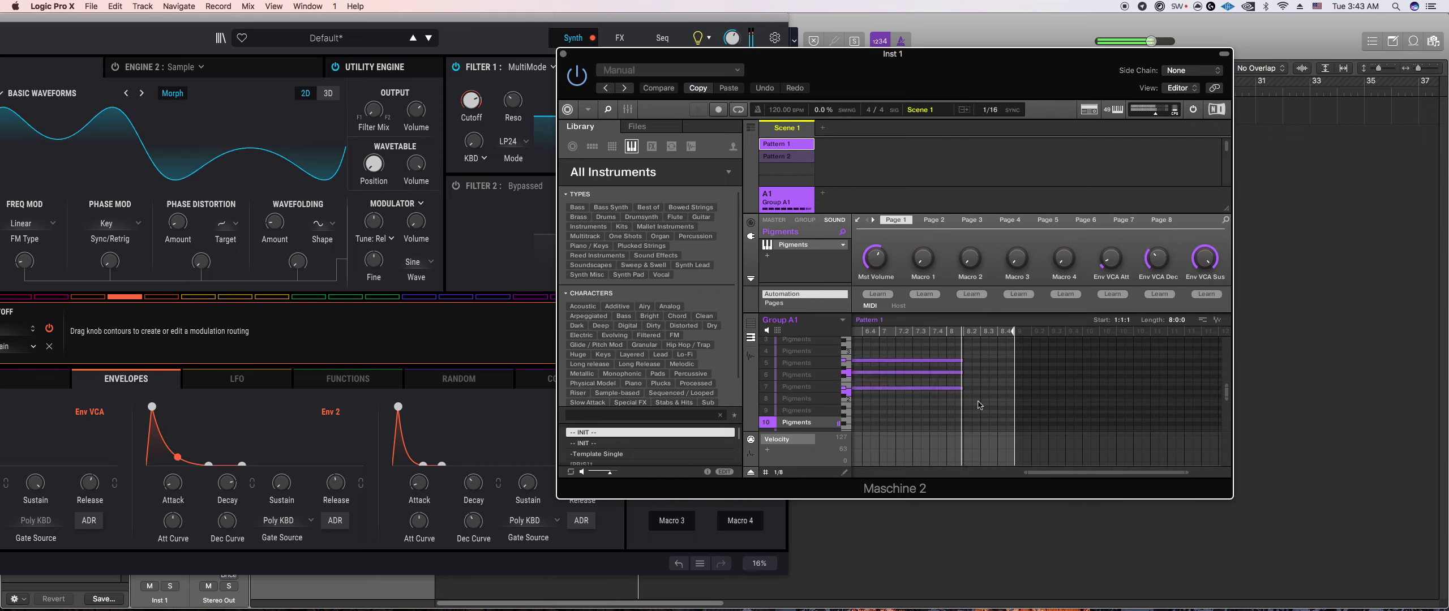
pyautogui.moveTo(995, 400); pyautogui.dragTo(1073, 400)
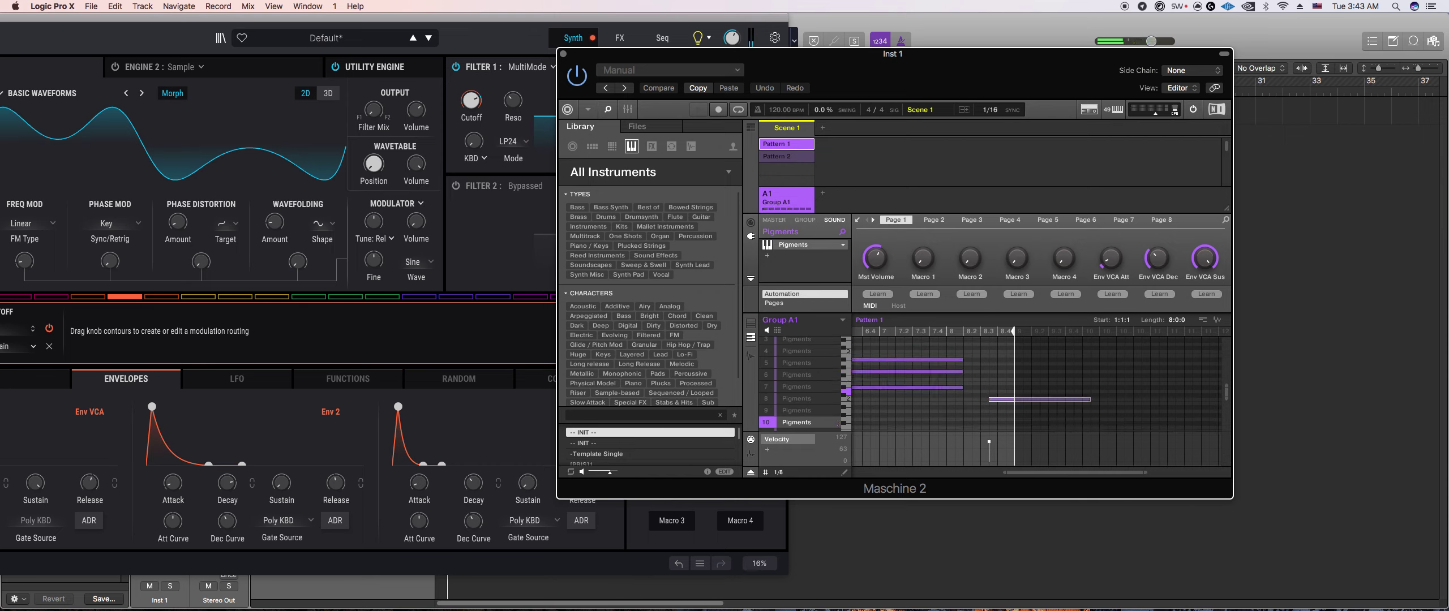
pyautogui.click(991, 390)
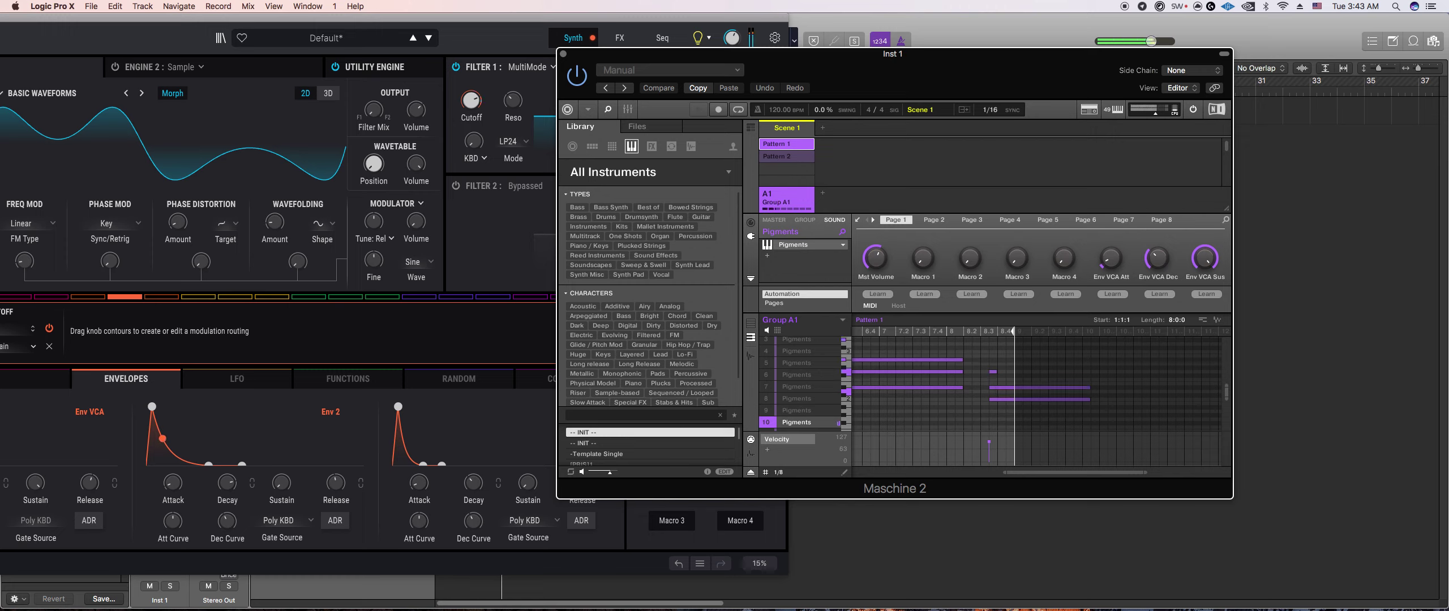
pyautogui.moveTo(1081, 372); pyautogui.dragTo(1088, 374)
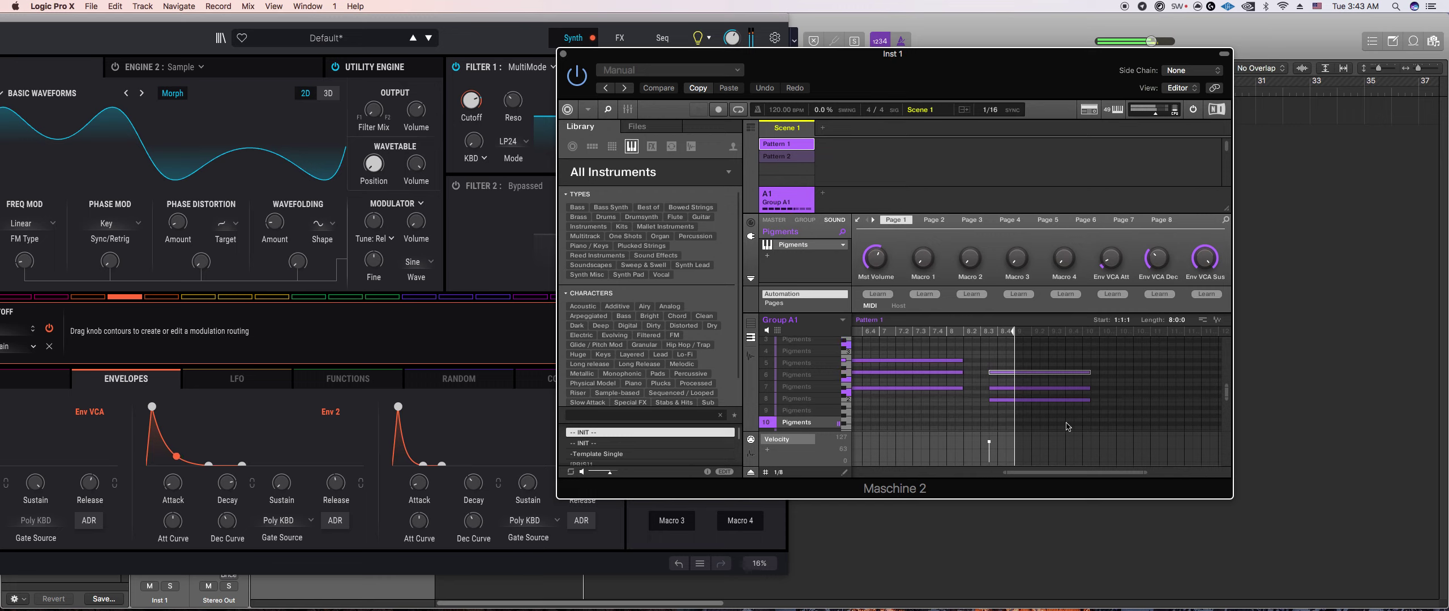
pyautogui.moveTo(1087, 374); pyautogui.dragTo(1098, 372)
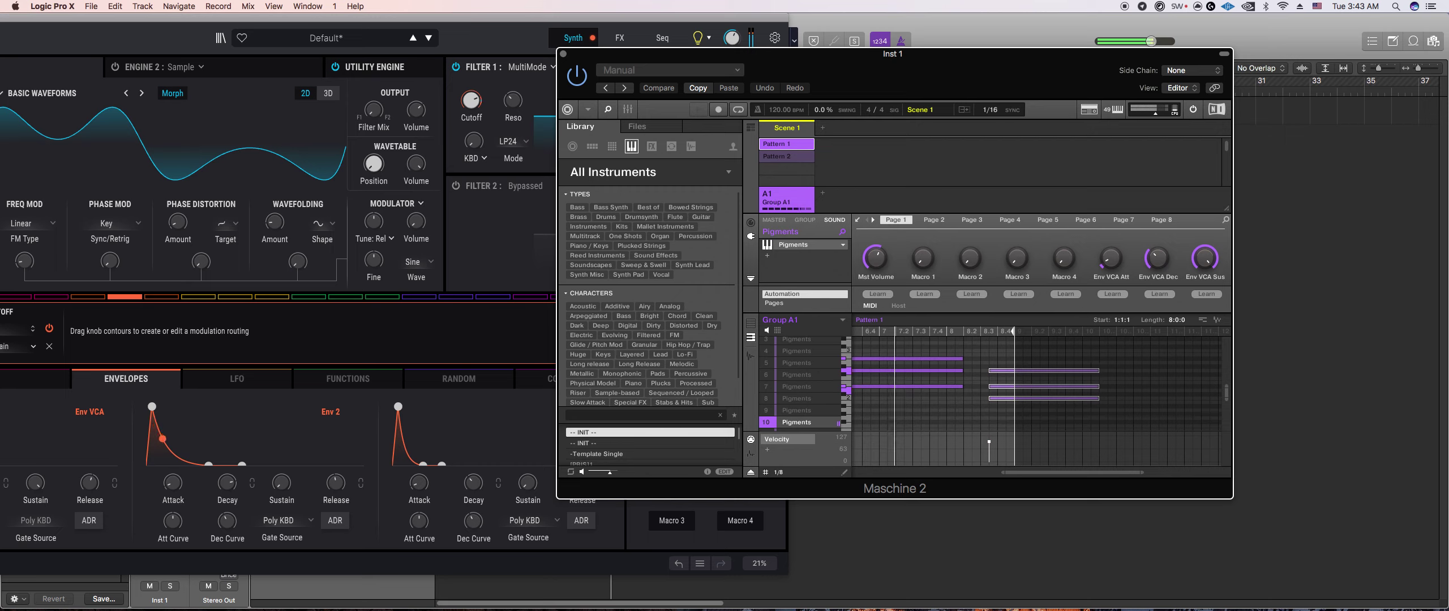
# Step: Switch the pattern editor to the group view and select the notes of all sounds across the eight bars
pyautogui.moveTo(954, 353); pyautogui.dragTo(1004, 412)
pyautogui.scroll(-1, 1002, 409)
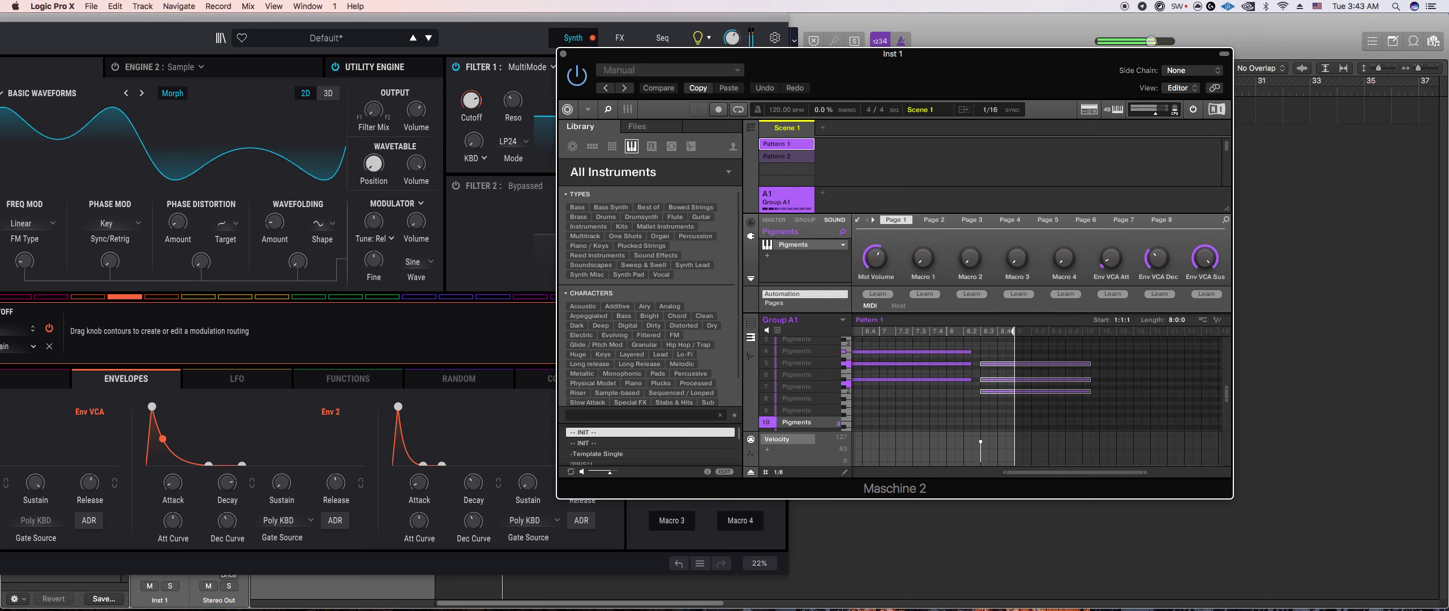
pyautogui.click(751, 323)
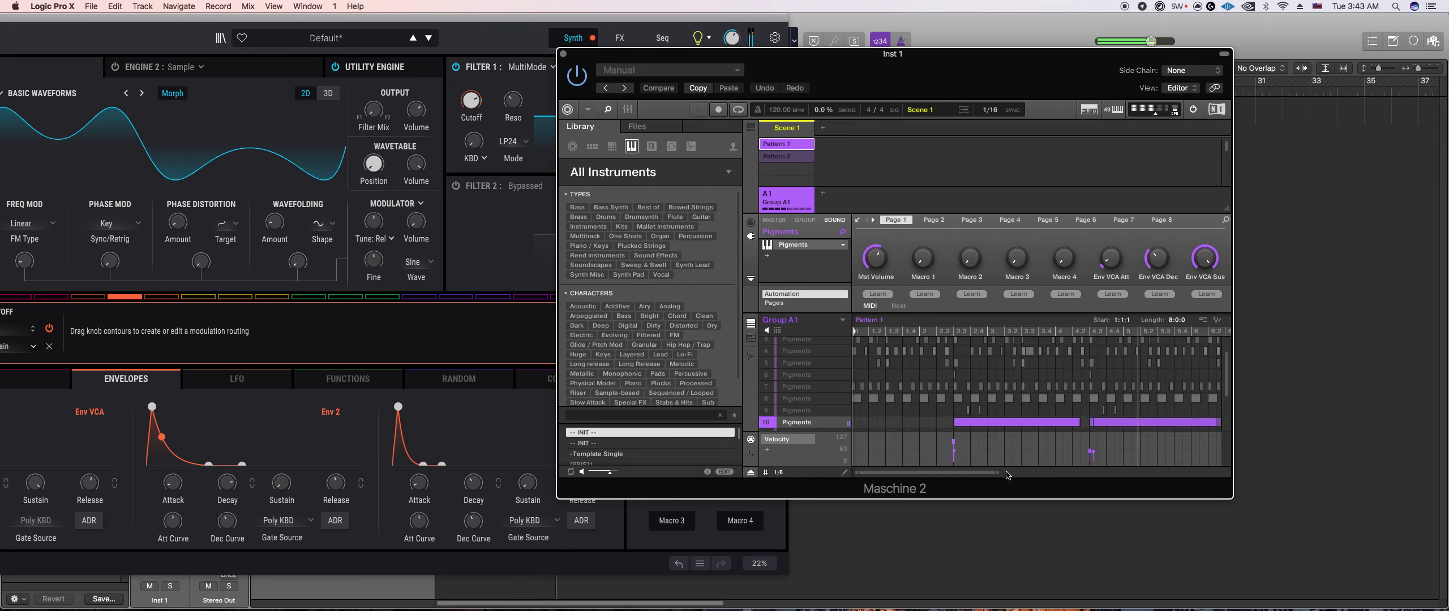
pyautogui.moveTo(1003, 473); pyautogui.dragTo(1146, 471)
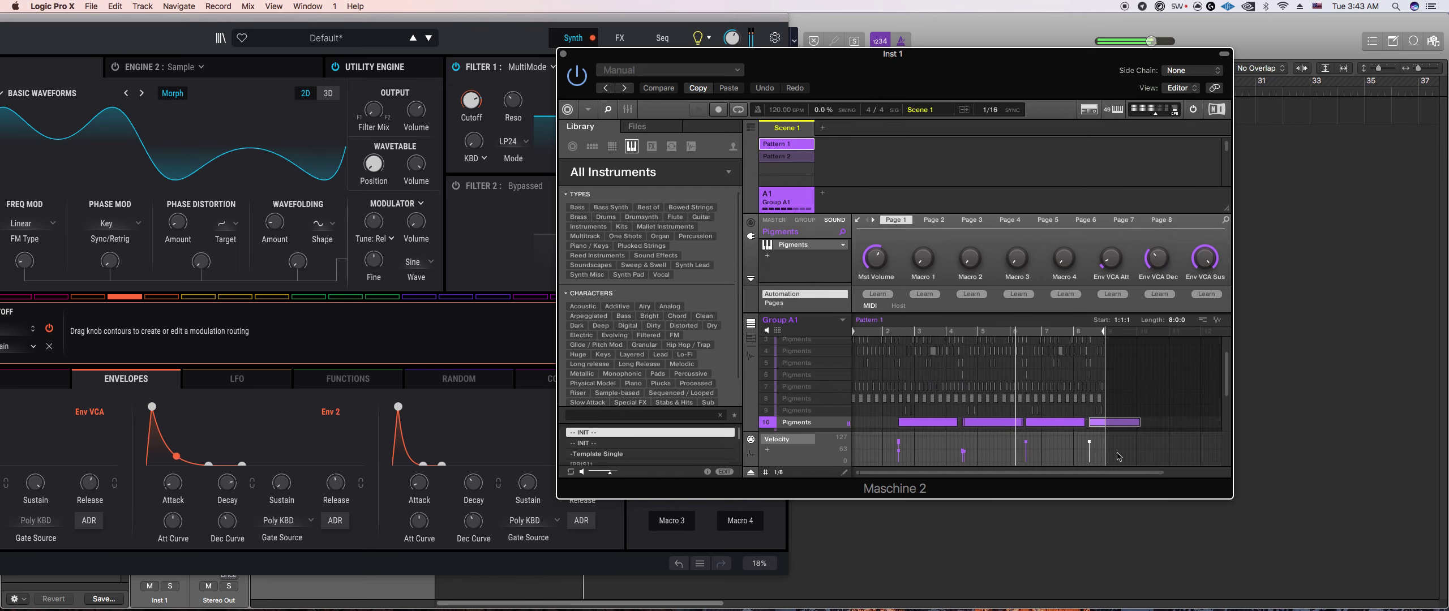
pyautogui.scroll(-5, 1141, 419)
pyautogui.moveTo(1155, 420); pyautogui.dragTo(822, 311)
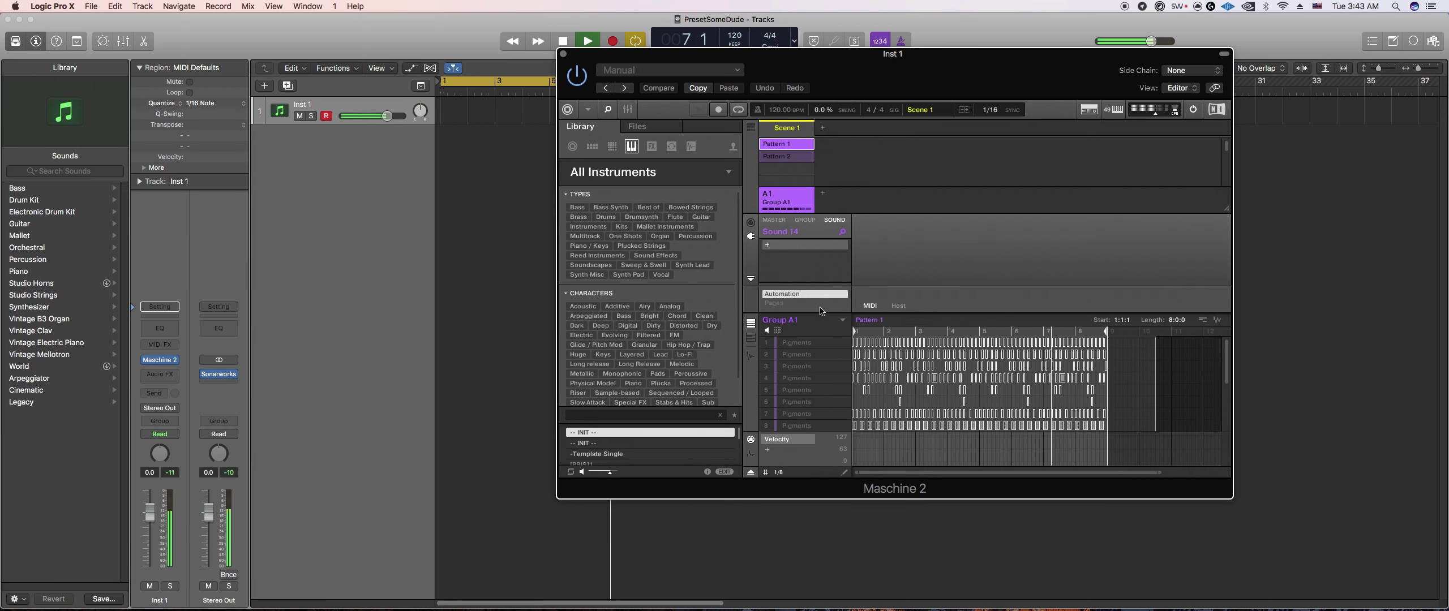
pyautogui.scroll(-2, 892, 377)
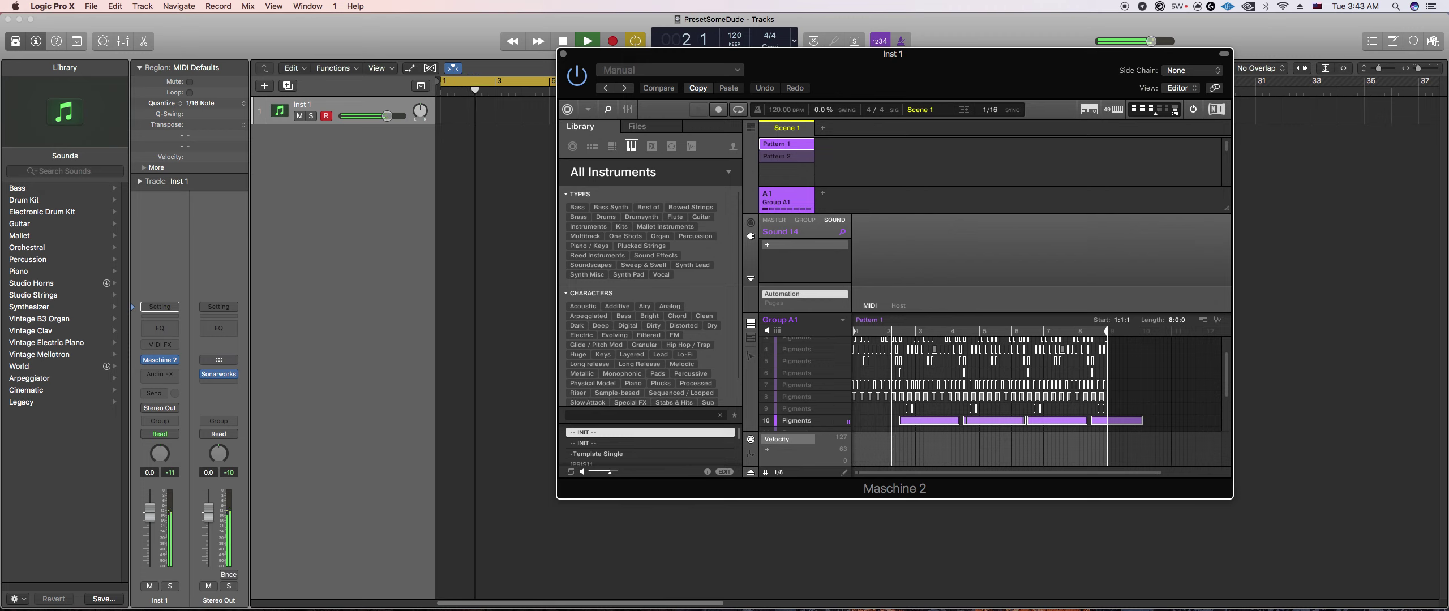
# Step: Set the step grid to 1/2 and quantize the selected notes in Pattern 1
pyautogui.click(778, 472)
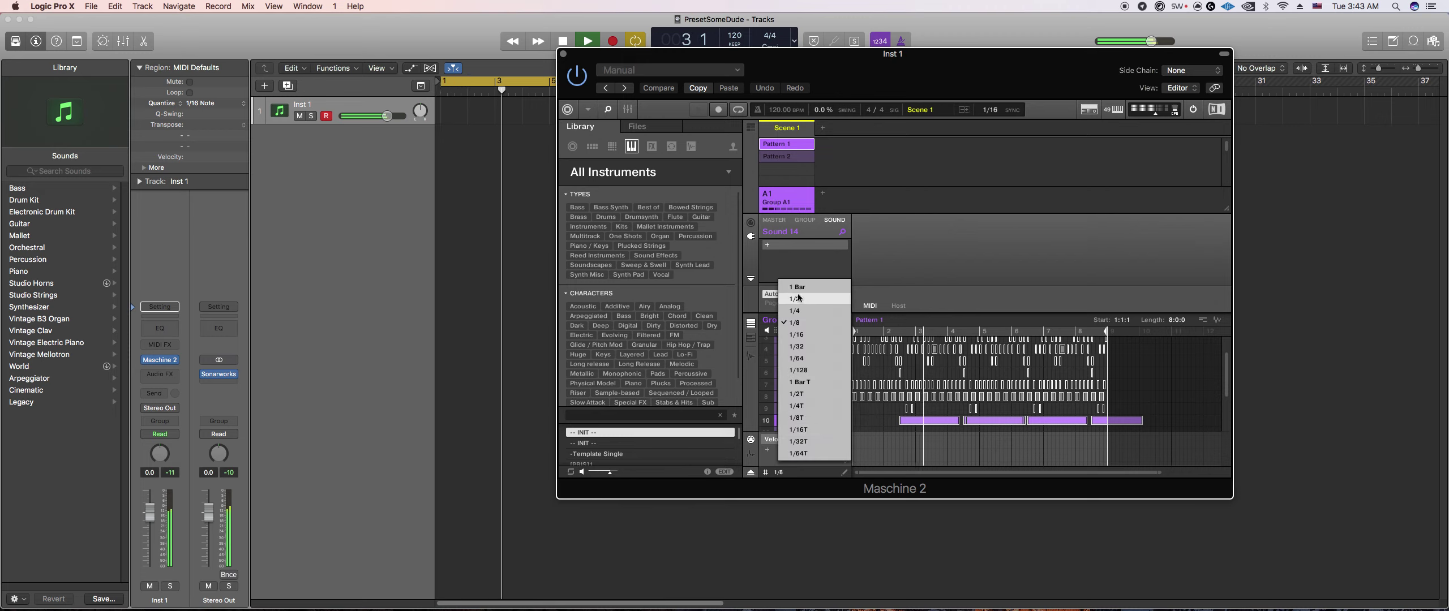
pyautogui.click(798, 298)
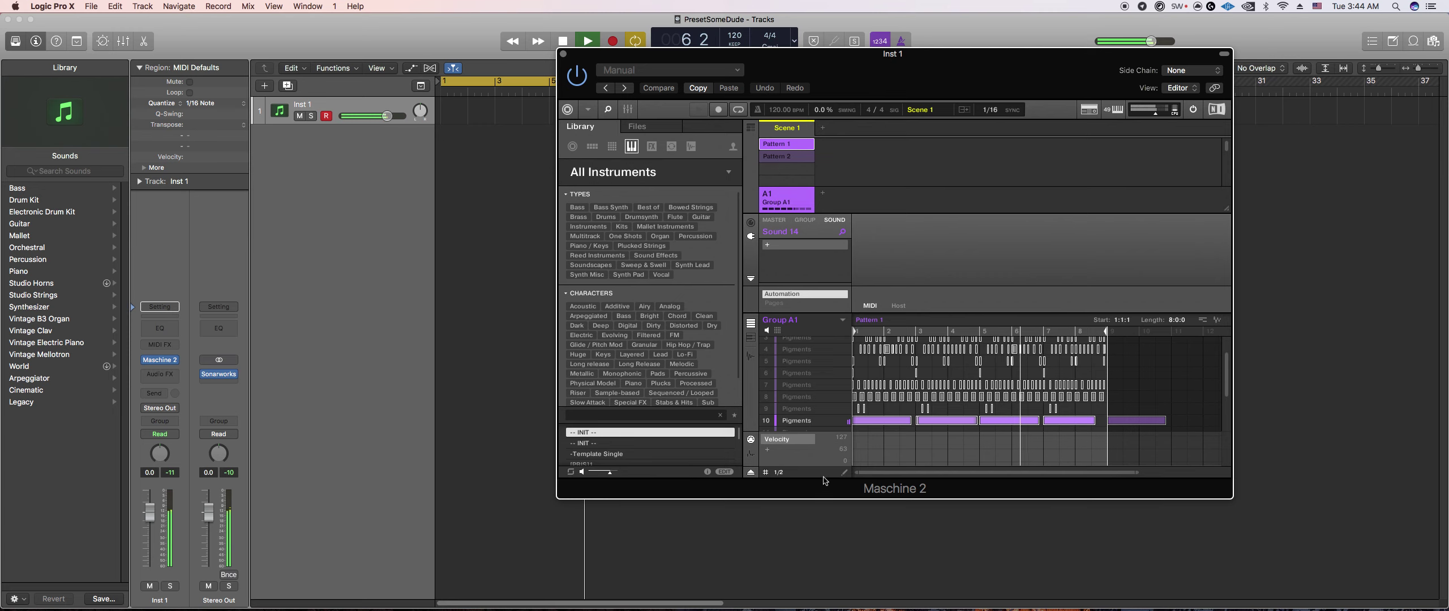
pyautogui.press('q')
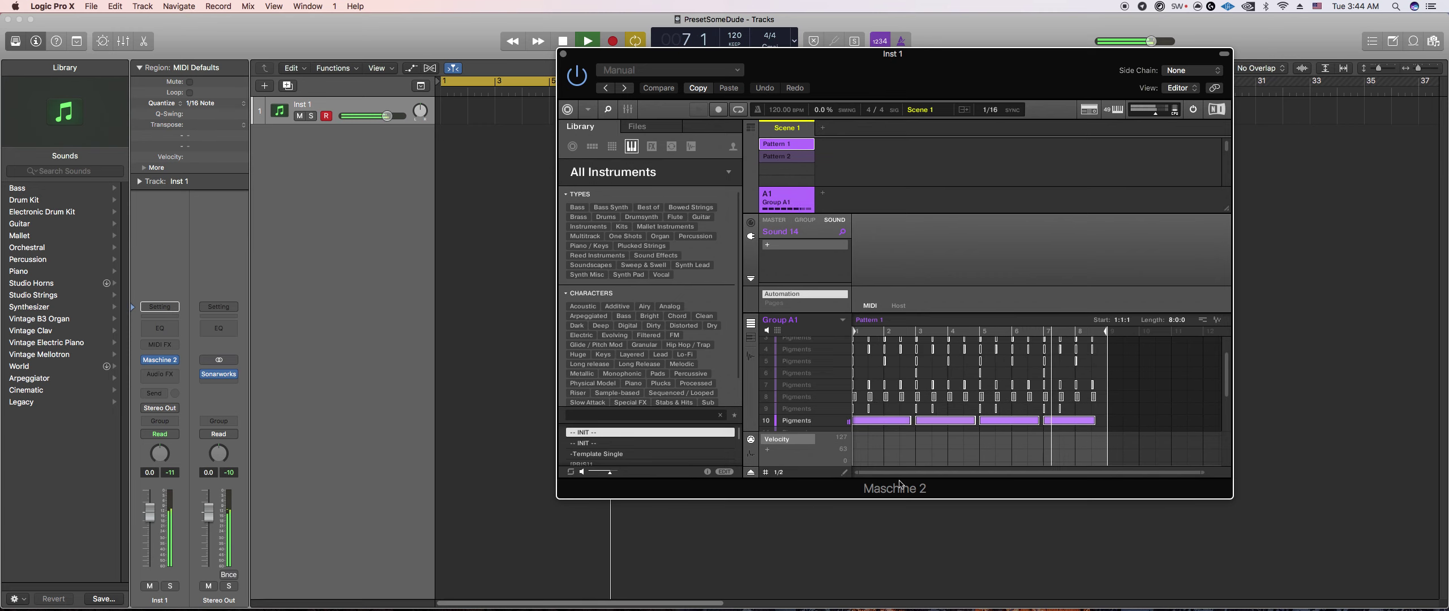
# Step: Undo the quantize applied to all sounds, and quantize only sound 10's notes in Pattern 1
pyautogui.press('super+z')
pyautogui.click(1176, 398)
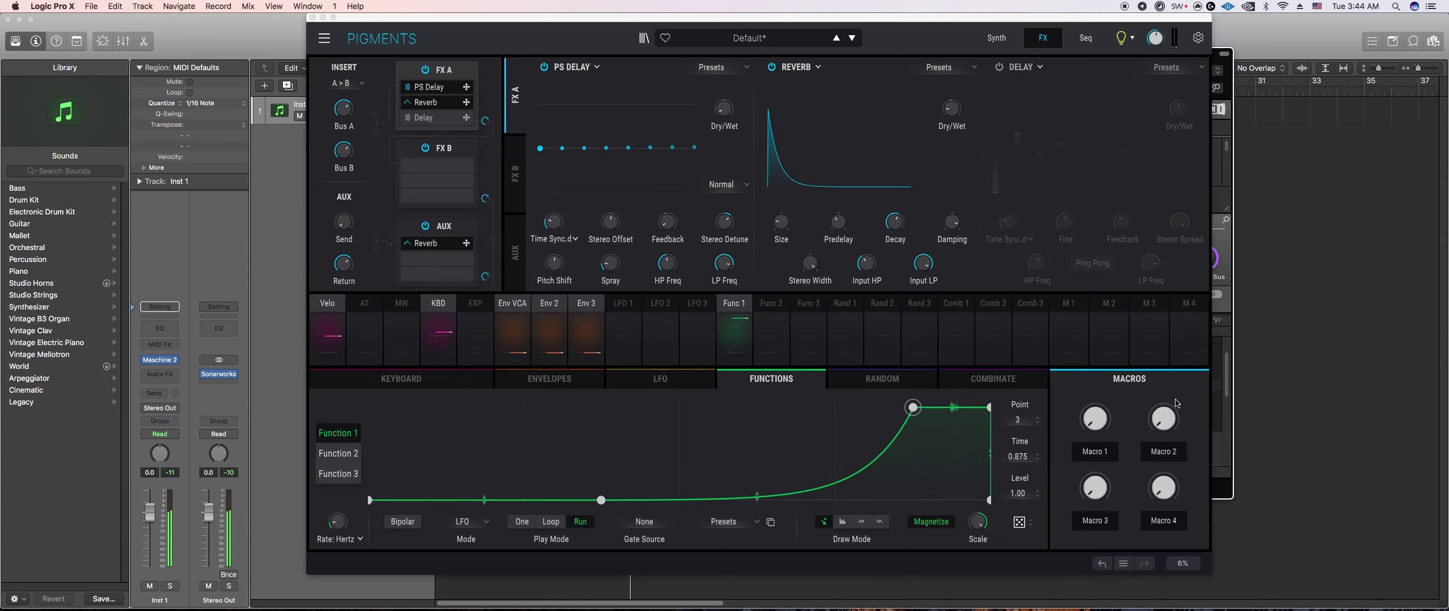
pyautogui.click(1223, 305)
pyautogui.scroll(-3, 1169, 392)
pyautogui.moveTo(1149, 413); pyautogui.dragTo(865, 387)
pyautogui.press('super+u')
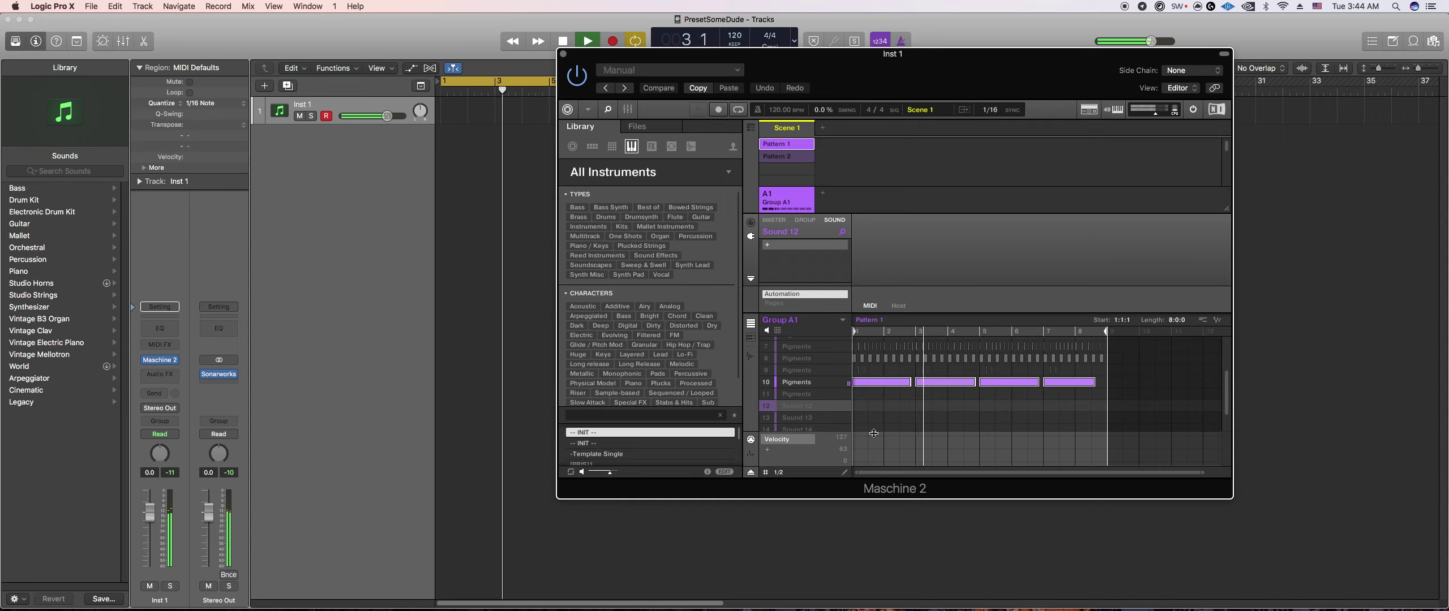
# Step: Unmute sounds 8 and 2 in Group A1
pyautogui.scroll(3, 876, 428)
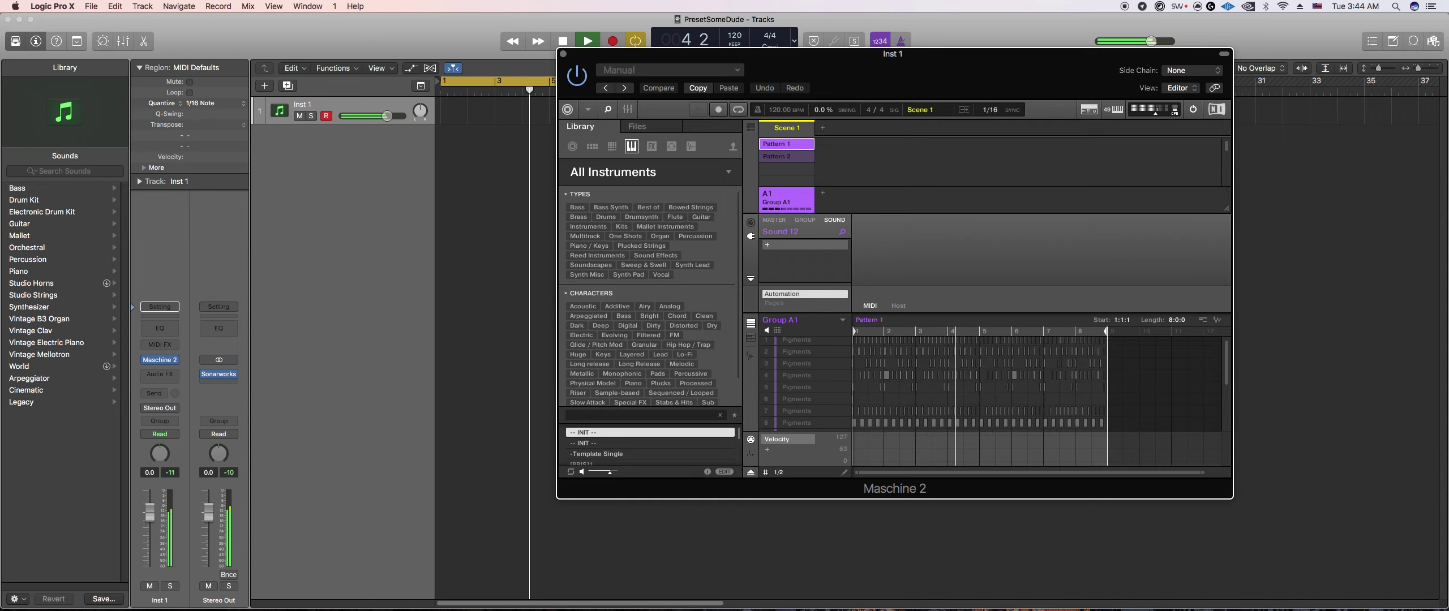
pyautogui.click(766, 423)
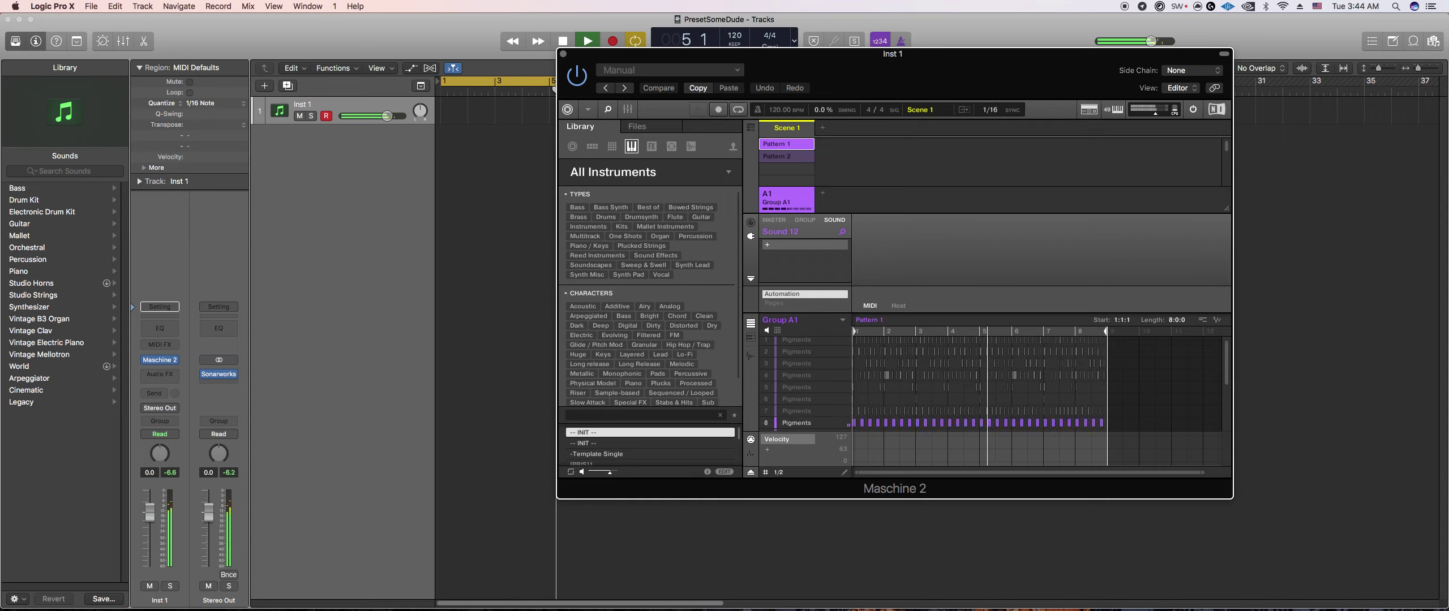
pyautogui.click(765, 352)
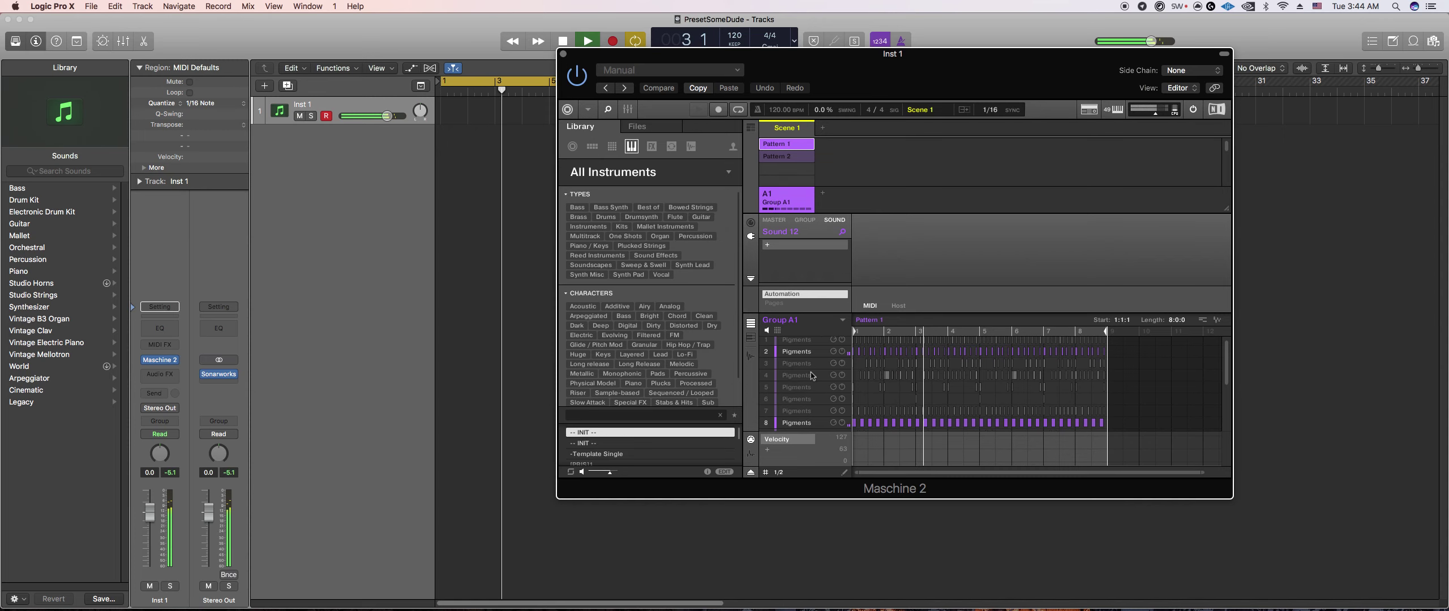
# Step: Switch the pattern editor to the piano roll and display sound 2's notes
pyautogui.click(750, 337)
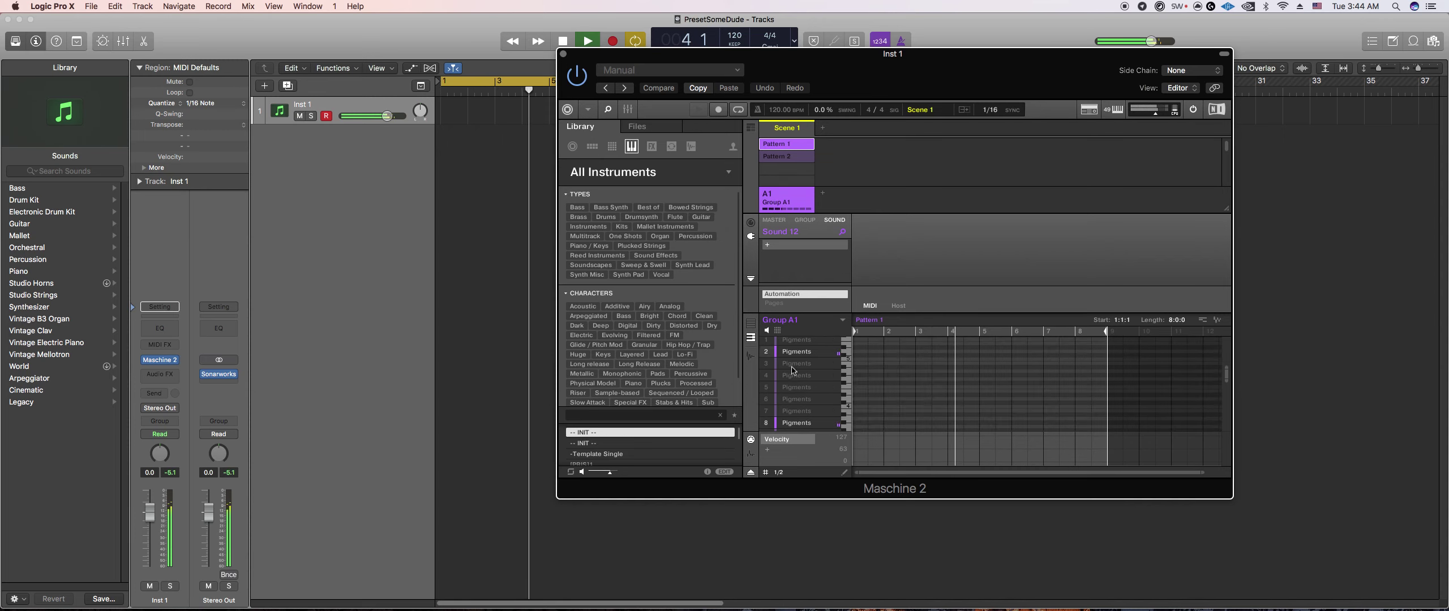
pyautogui.click(802, 353)
pyautogui.click(1222, 242)
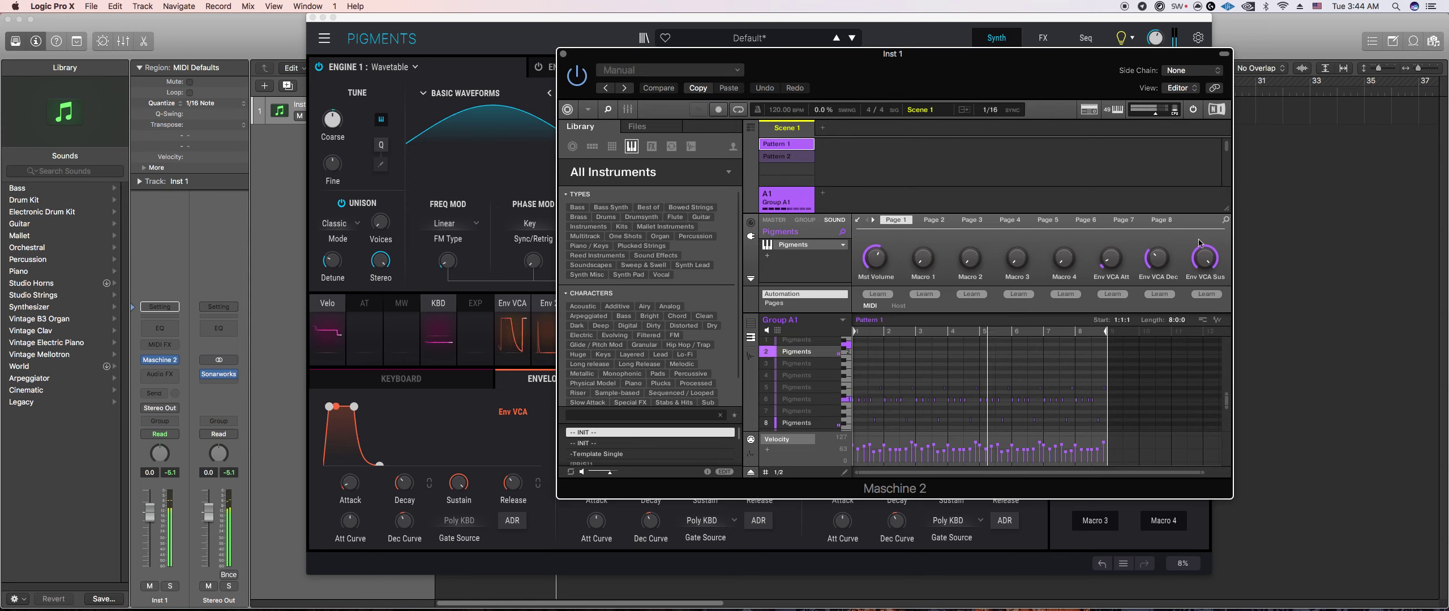
pyautogui.scroll(-4, 918, 422)
pyautogui.scroll(4, 918, 422)
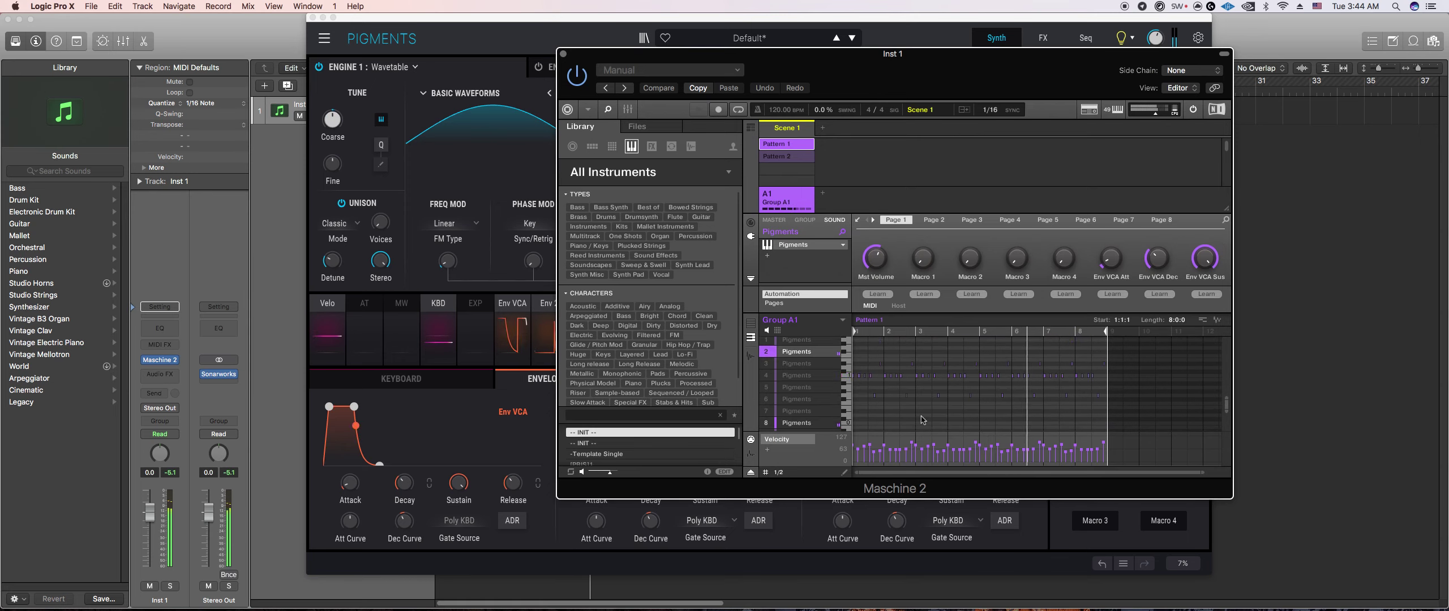
# Step: Examine the notes of sound 8 and the chords of sound 10 in the piano roll
pyautogui.click(824, 427)
pyautogui.scroll(-3, 979, 357)
pyautogui.scroll(-2, 815, 408)
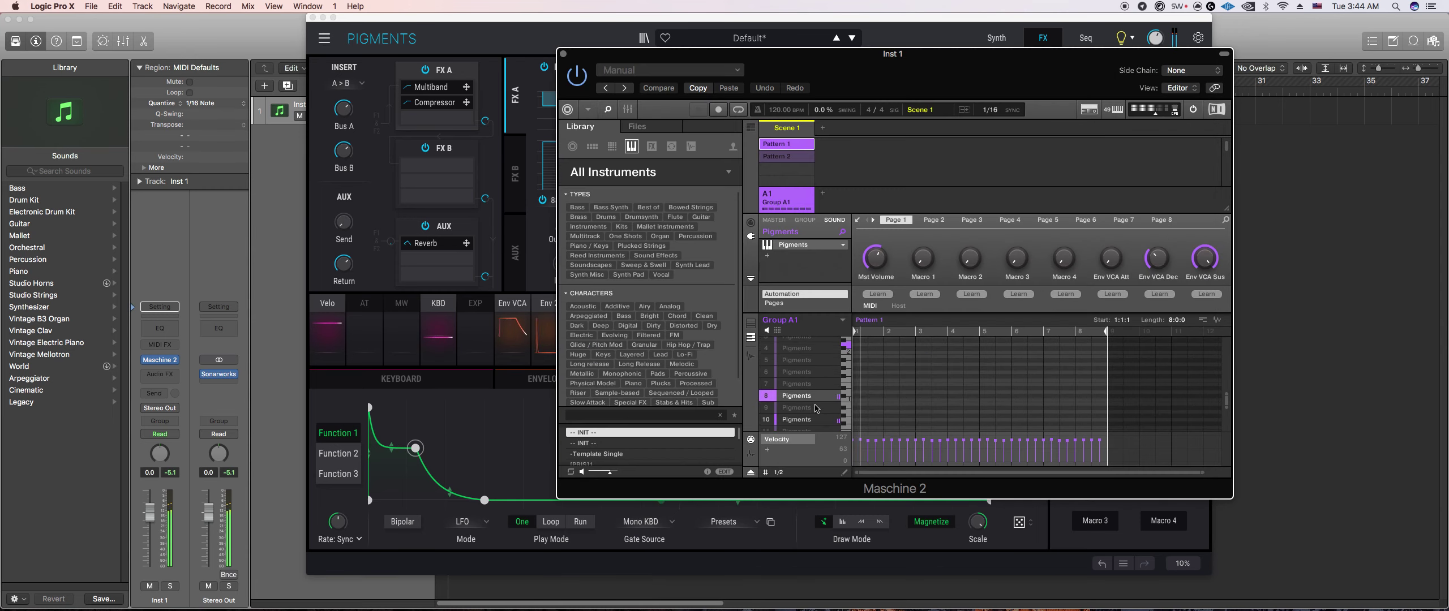
pyautogui.click(816, 408)
pyautogui.click(959, 426)
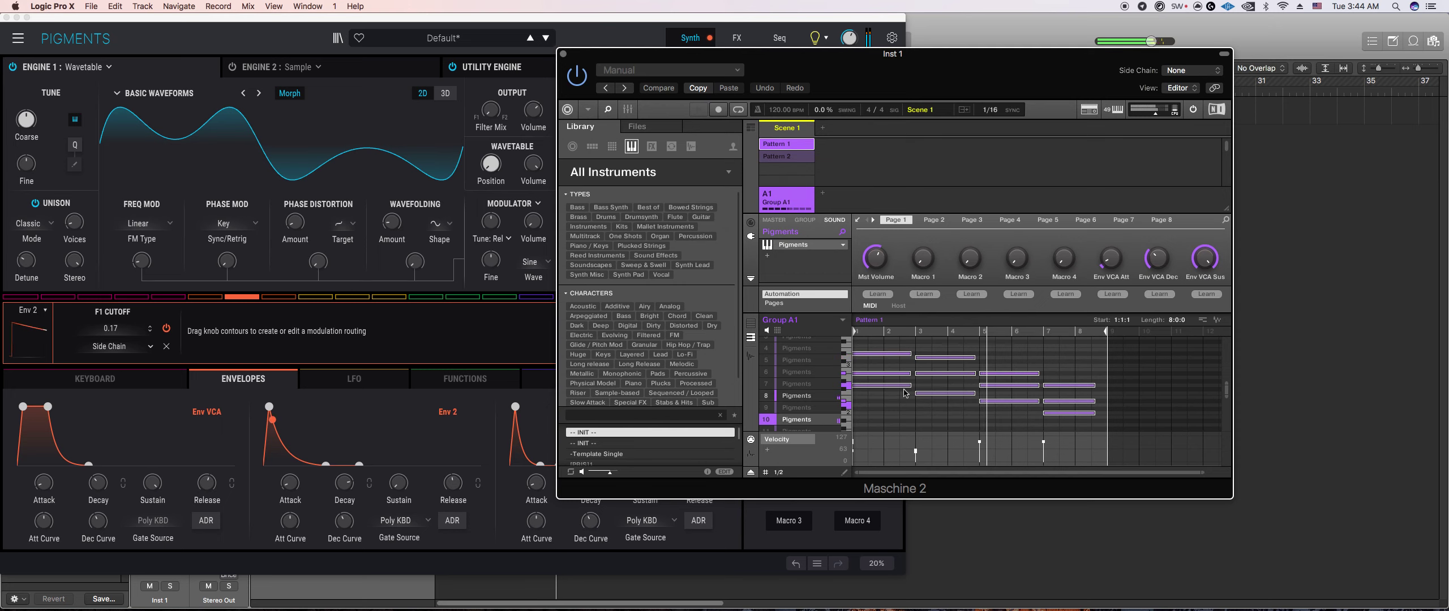
pyautogui.scroll(2, 824, 359)
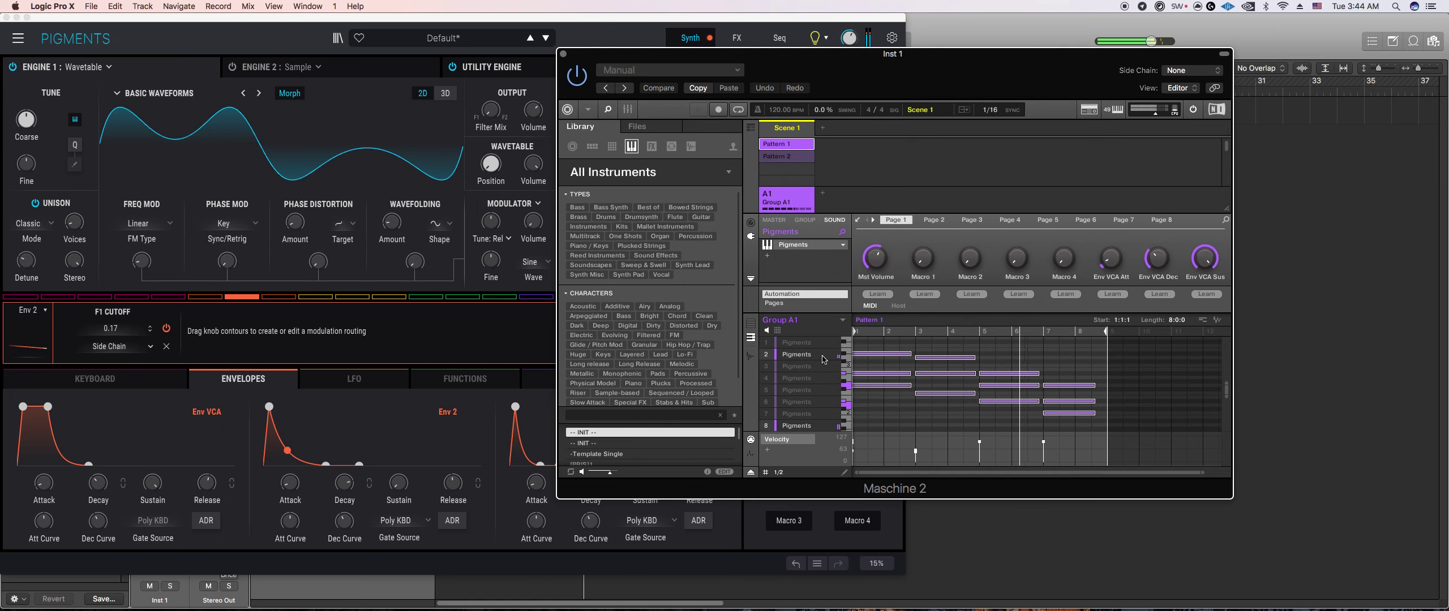
# Step: Raise sound 2's notes in bars 5–6 and select its notes across bars 1–4
pyautogui.click(824, 360)
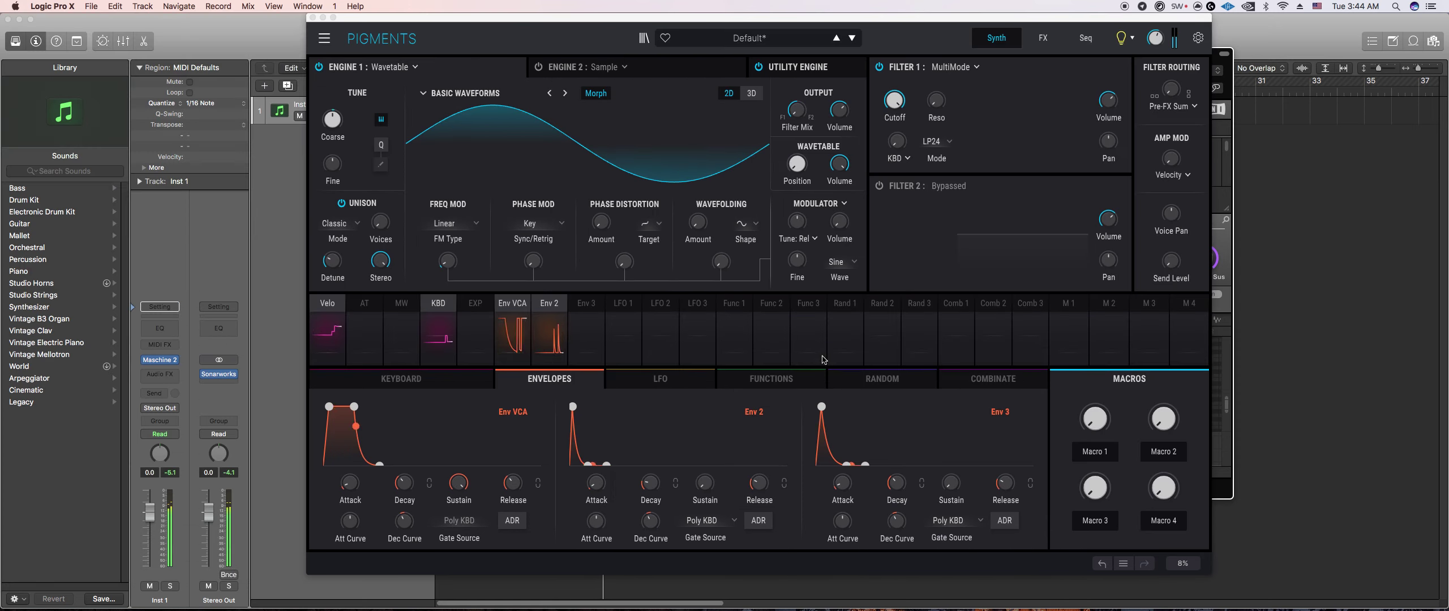
pyautogui.click(1226, 301)
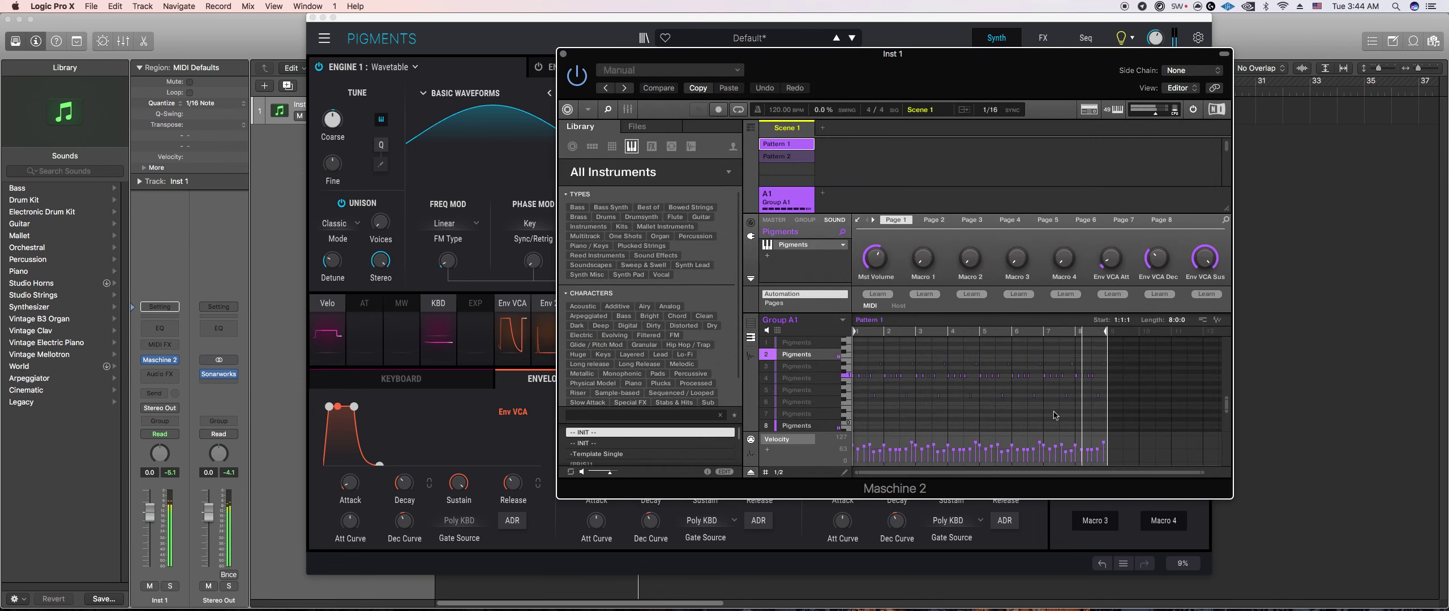
pyautogui.moveTo(1042, 413); pyautogui.dragTo(980, 371)
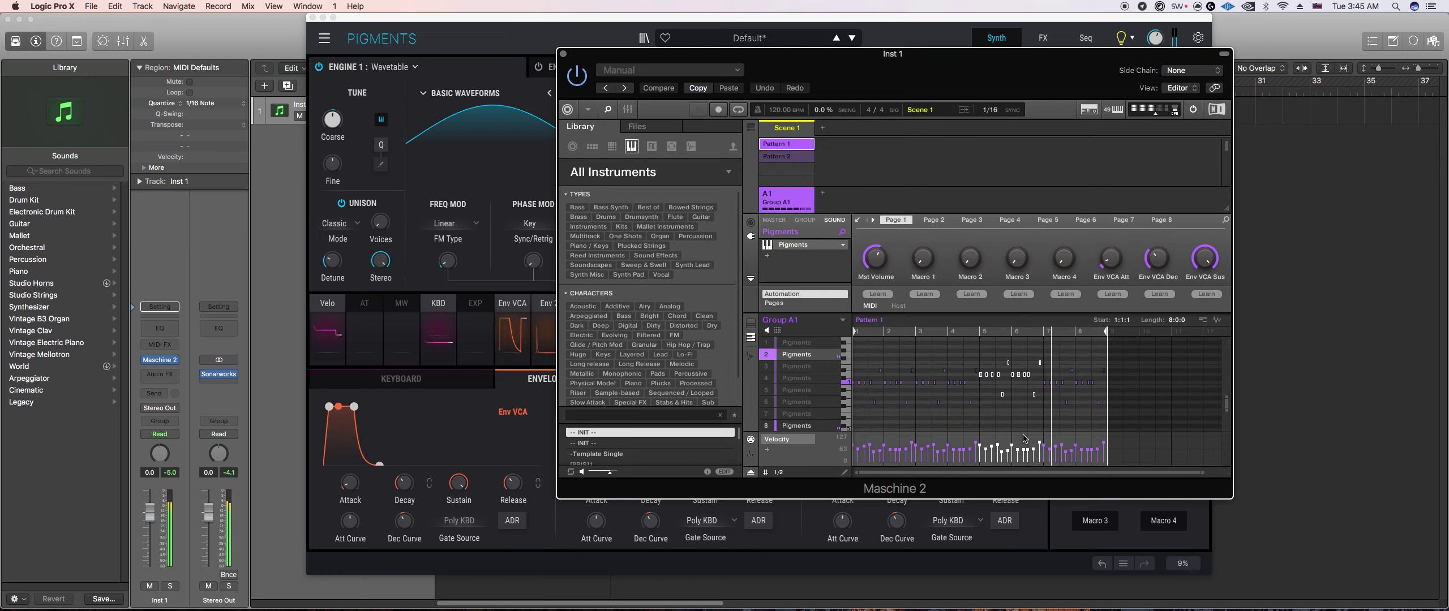
pyautogui.moveTo(916, 355); pyautogui.dragTo(972, 415)
pyautogui.click(970, 400)
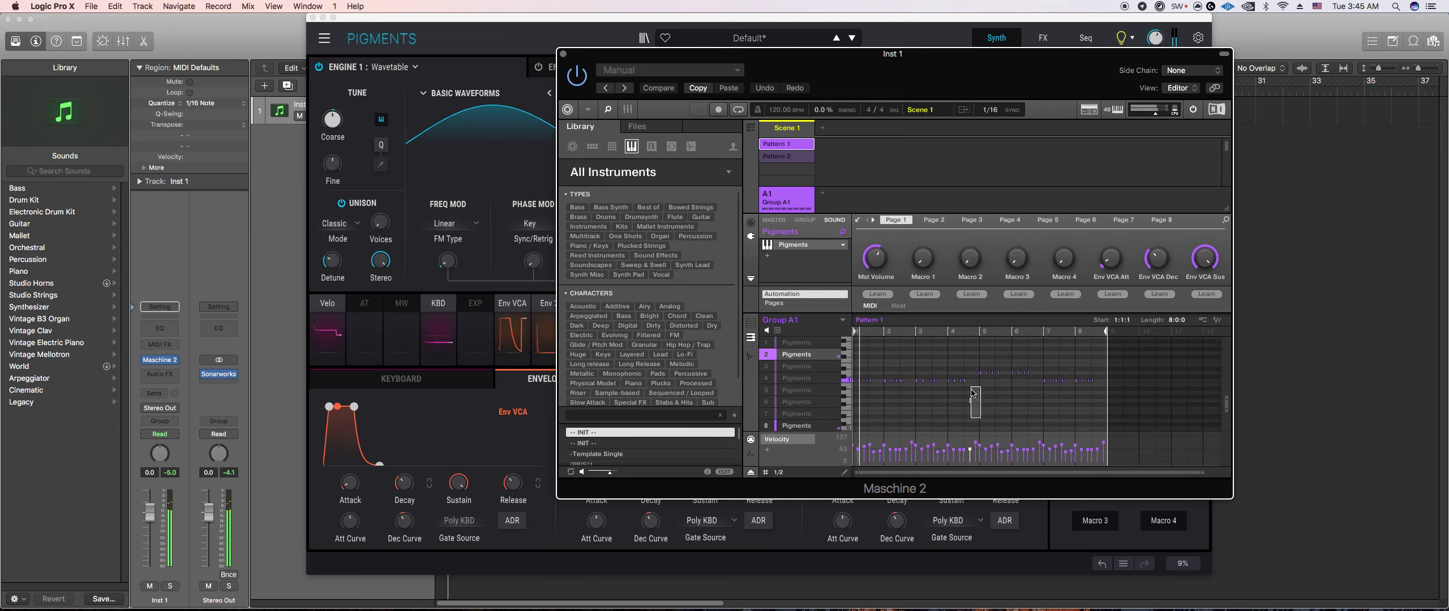
pyautogui.moveTo(979, 366); pyautogui.dragTo(795, 423)
# Step: Check sound 10's chord notes against sound 2's part and return to sound 2
pyautogui.scroll(-2, 801, 388)
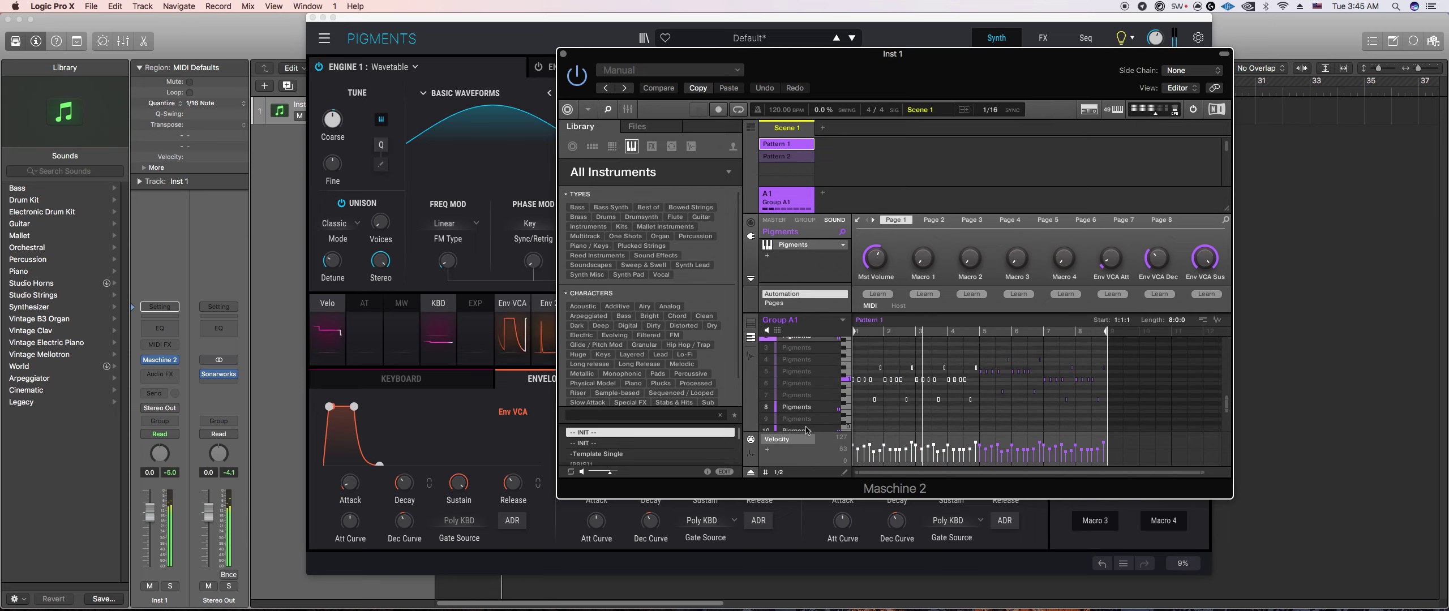
pyautogui.click(809, 425)
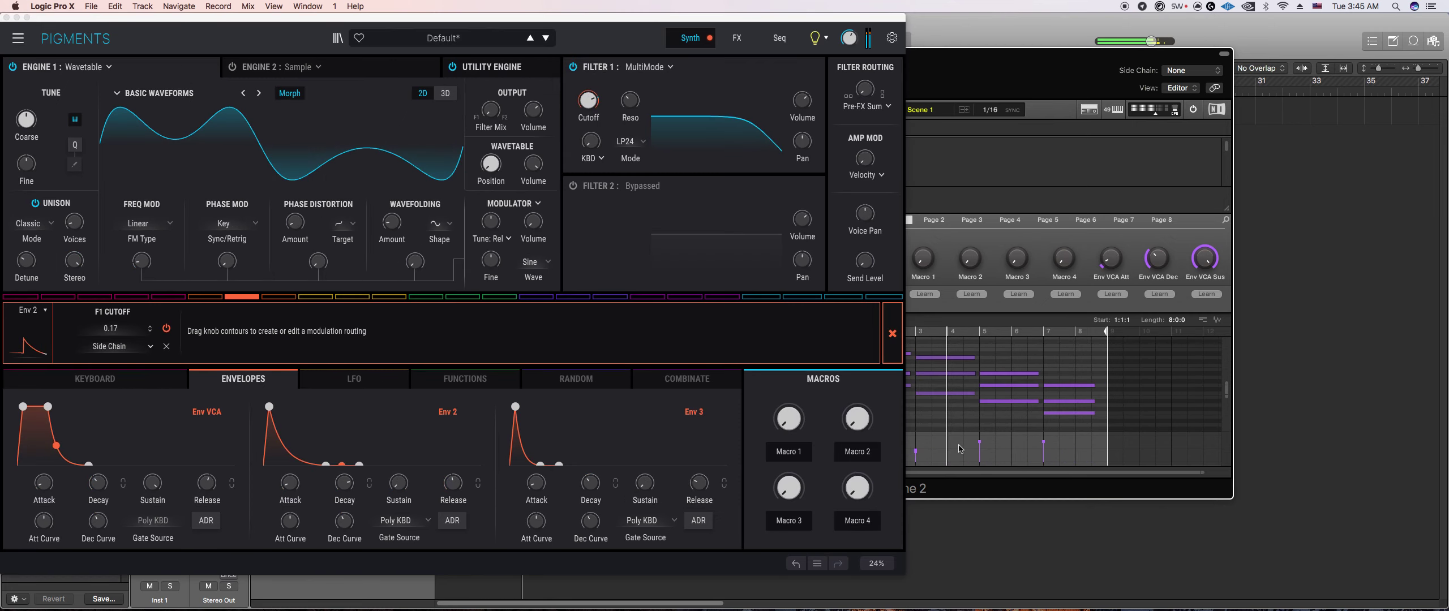
pyautogui.click(959, 495)
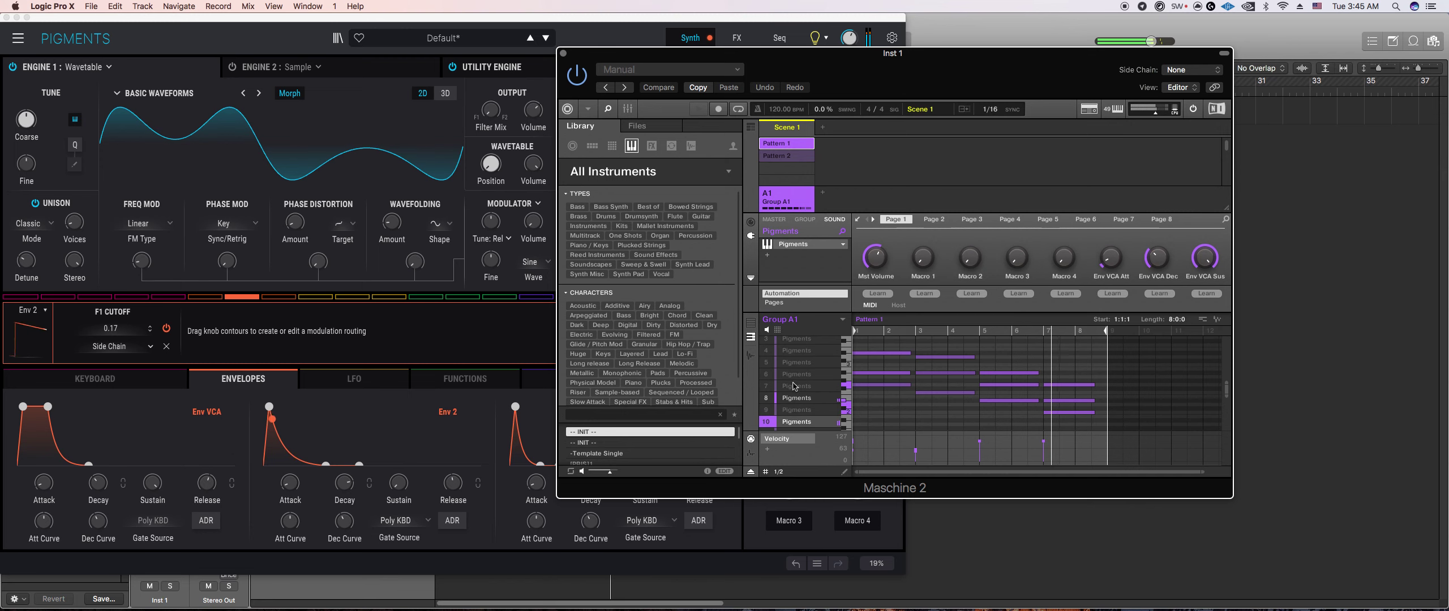
pyautogui.scroll(3, 791, 406)
pyautogui.click(819, 347)
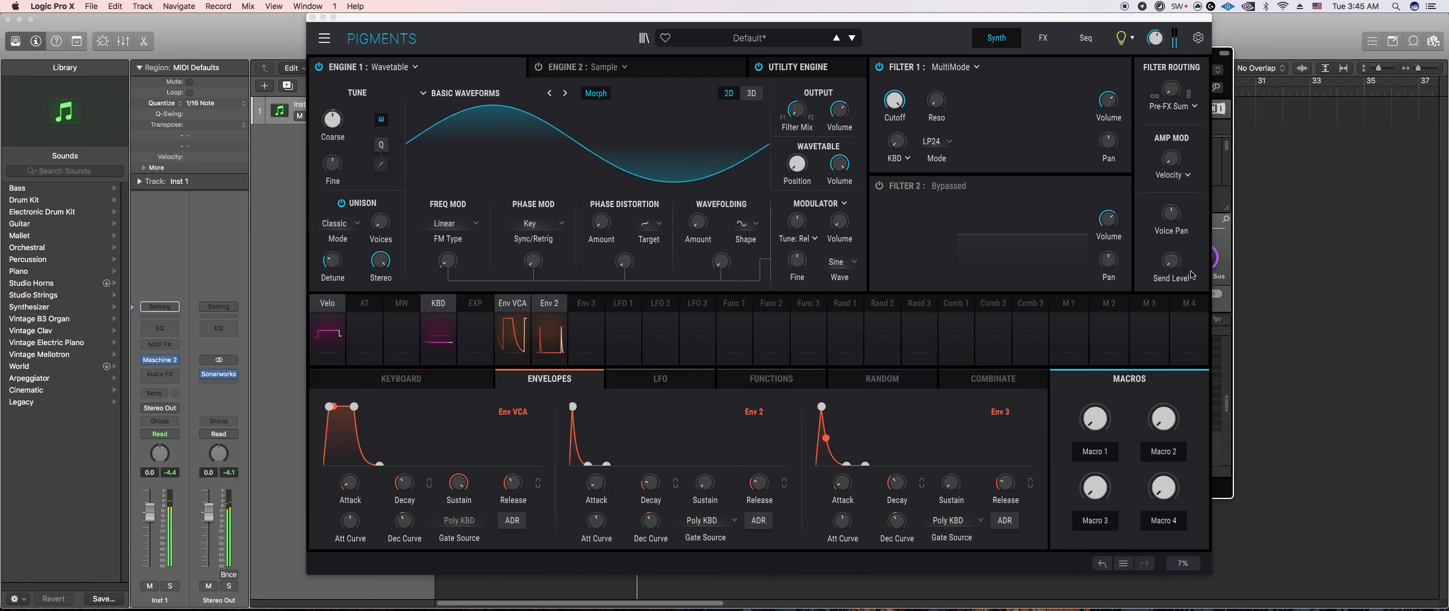
pyautogui.click(1221, 266)
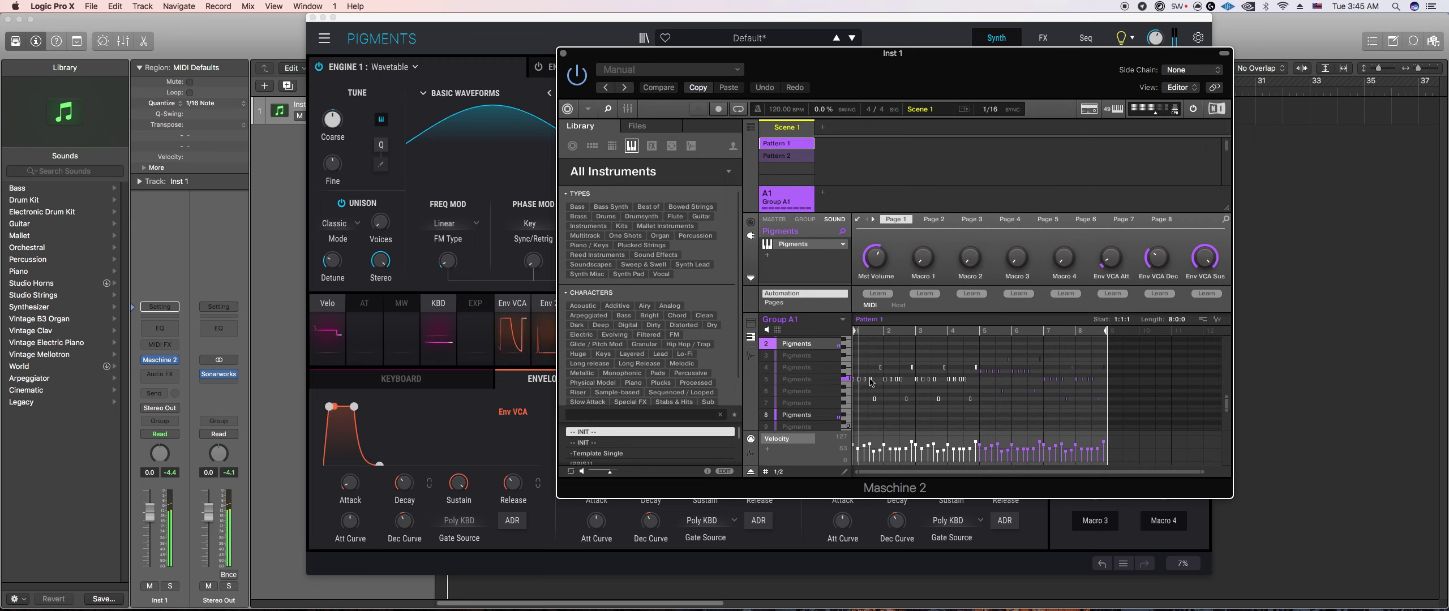
# Step: Transpose sound 2's notes in bars 1–4 as a block to follow the chord part
pyautogui.scroll(1, 894, 399)
pyautogui.click(920, 416)
pyautogui.moveTo(985, 429); pyautogui.dragTo(916, 376)
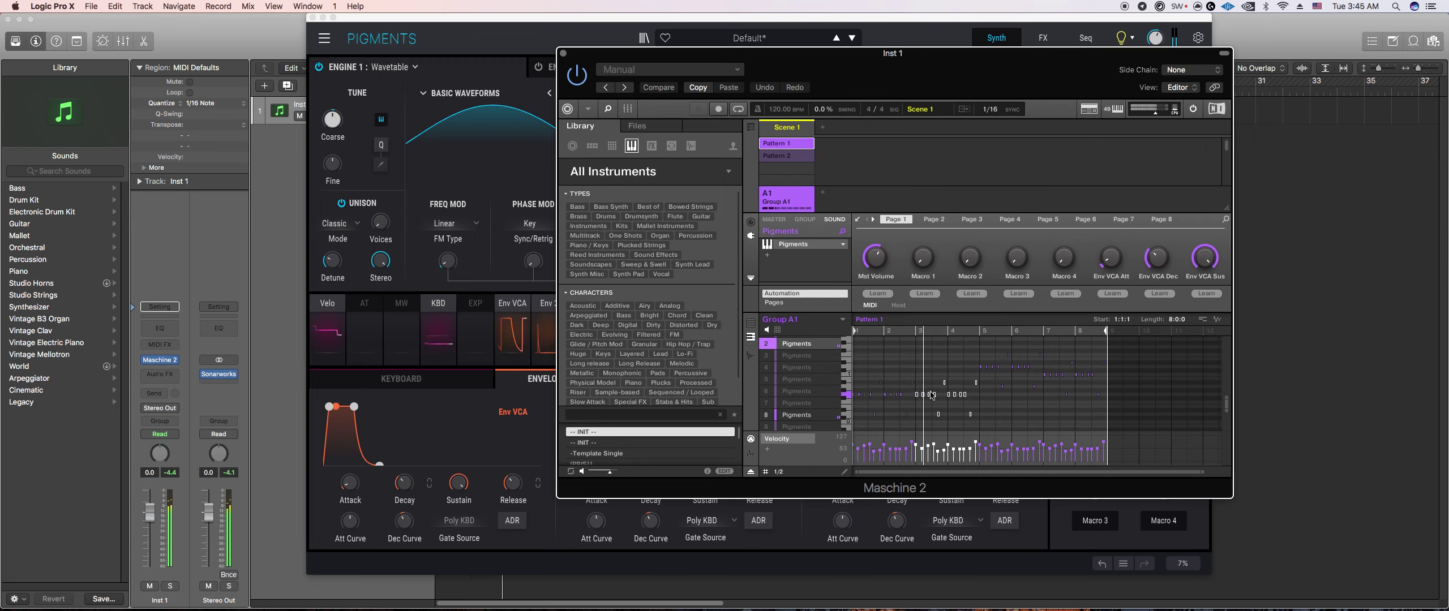
pyautogui.moveTo(972, 429); pyautogui.dragTo(878, 367)
pyautogui.moveTo(977, 371); pyautogui.dragTo(849, 413)
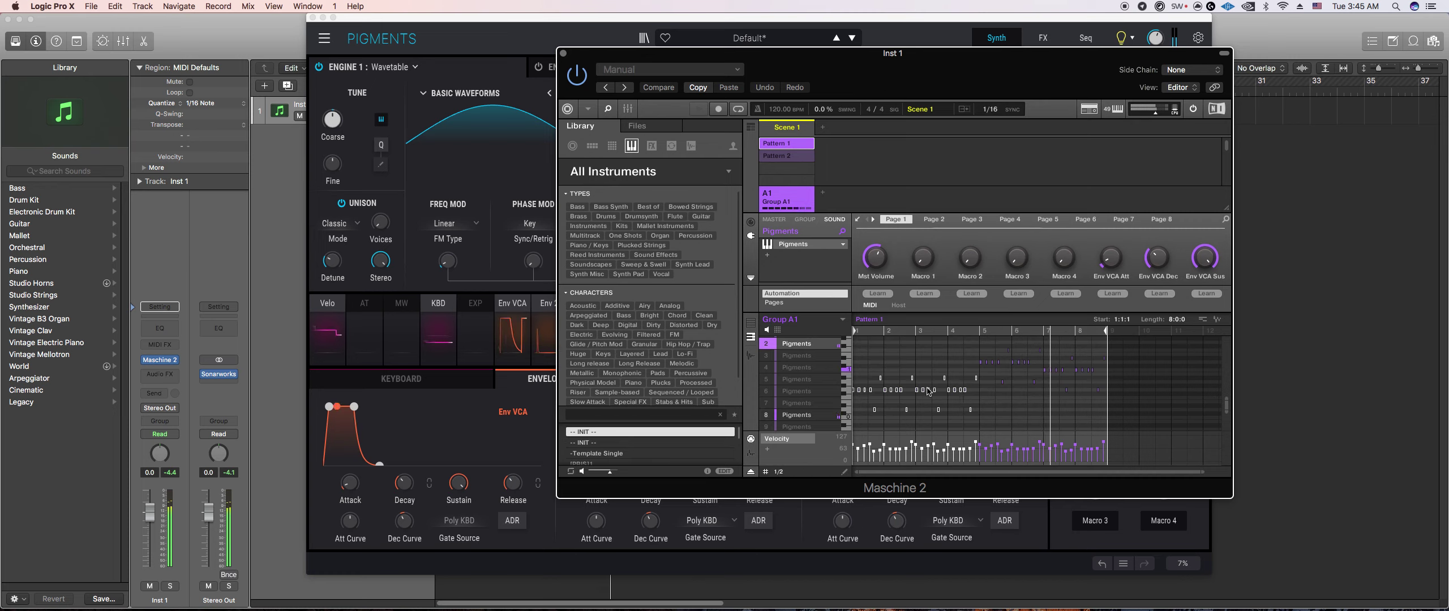
# Step: Lower sound 2's notes in bars 3–4 below those of bars 1–2
pyautogui.moveTo(918, 391); pyautogui.dragTo(982, 423)
pyautogui.press('Down')
pyautogui.scroll(-1, 915, 371)
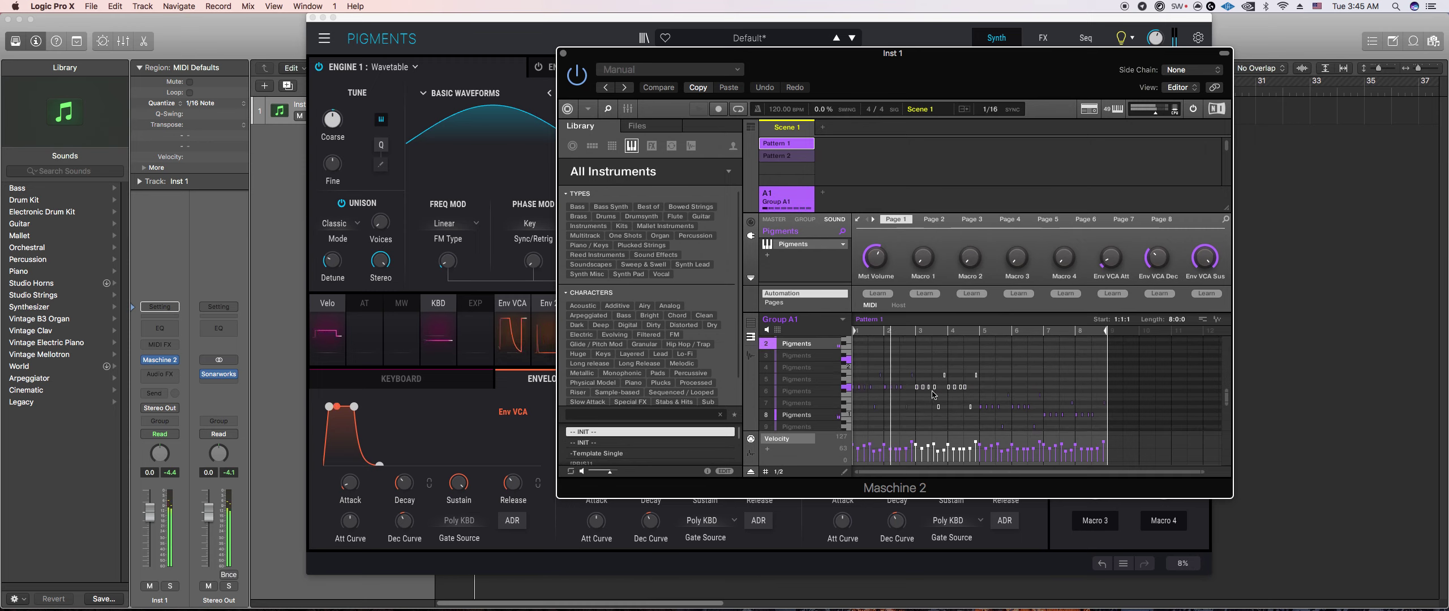
pyautogui.press('Down')
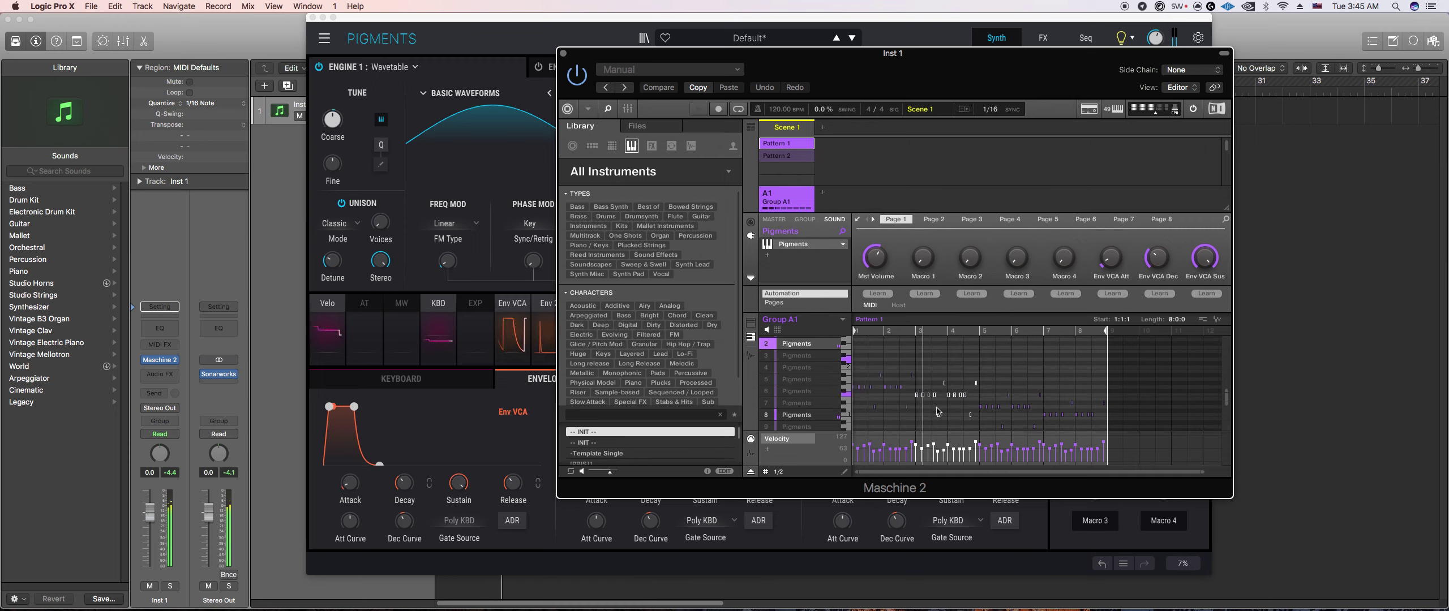
# Step: Lower sound 2's two highest notes in bars 3–4, and move the two highest notes of bars 1–2 below the main line
pyautogui.moveTo(932, 374); pyautogui.dragTo(986, 391)
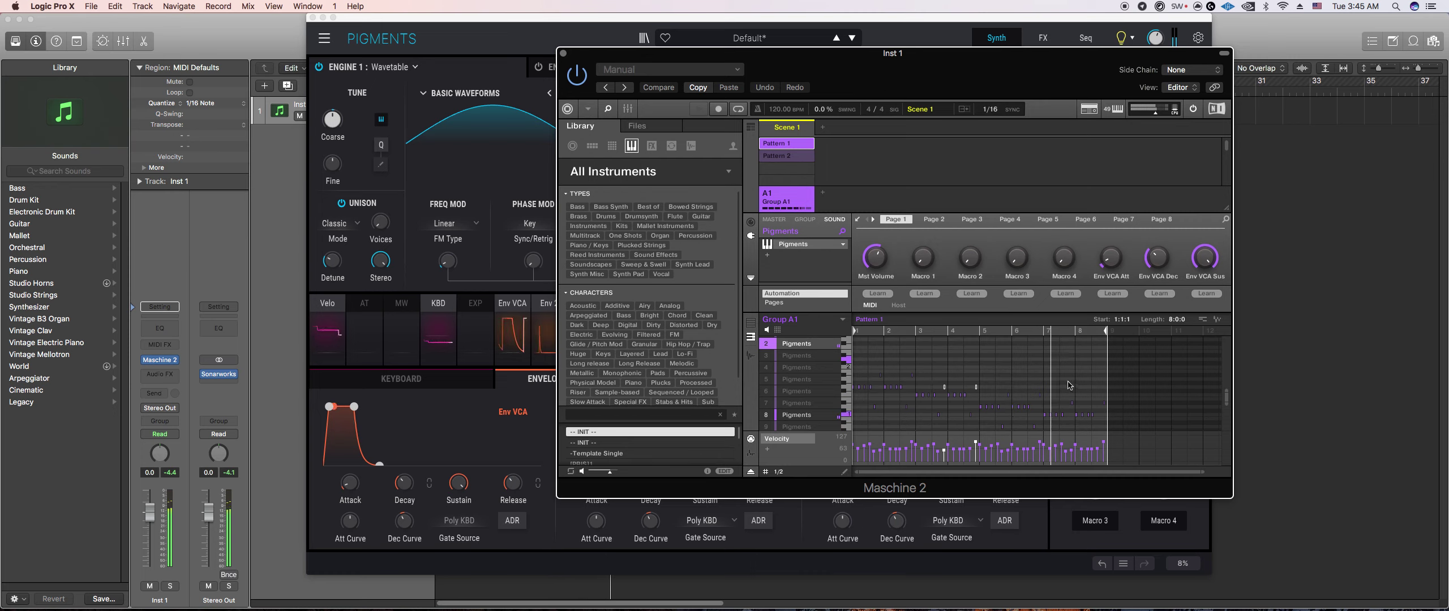
pyautogui.scroll(-2, 1018, 430)
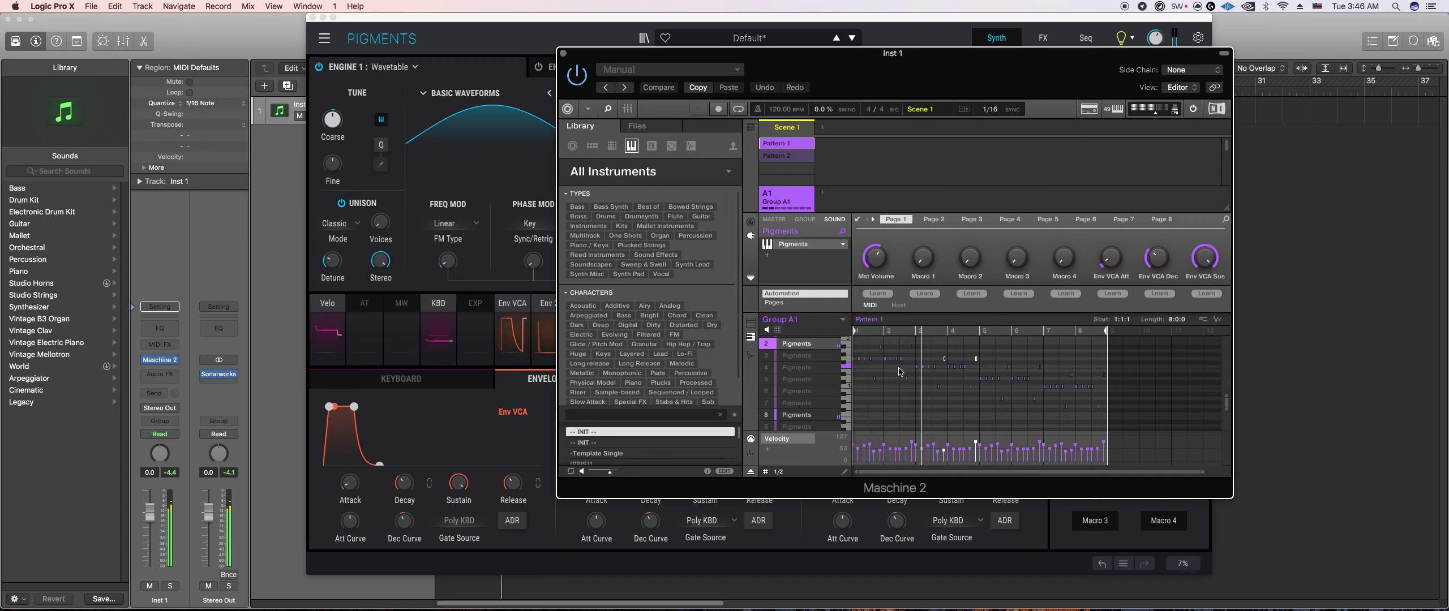
pyautogui.moveTo(874, 342)
pyautogui.mouseDown()
pyautogui.moveTo(934, 355)
pyautogui.moveTo(876, 345)
pyautogui.mouseUp()
pyautogui.scroll(2, 927, 354)
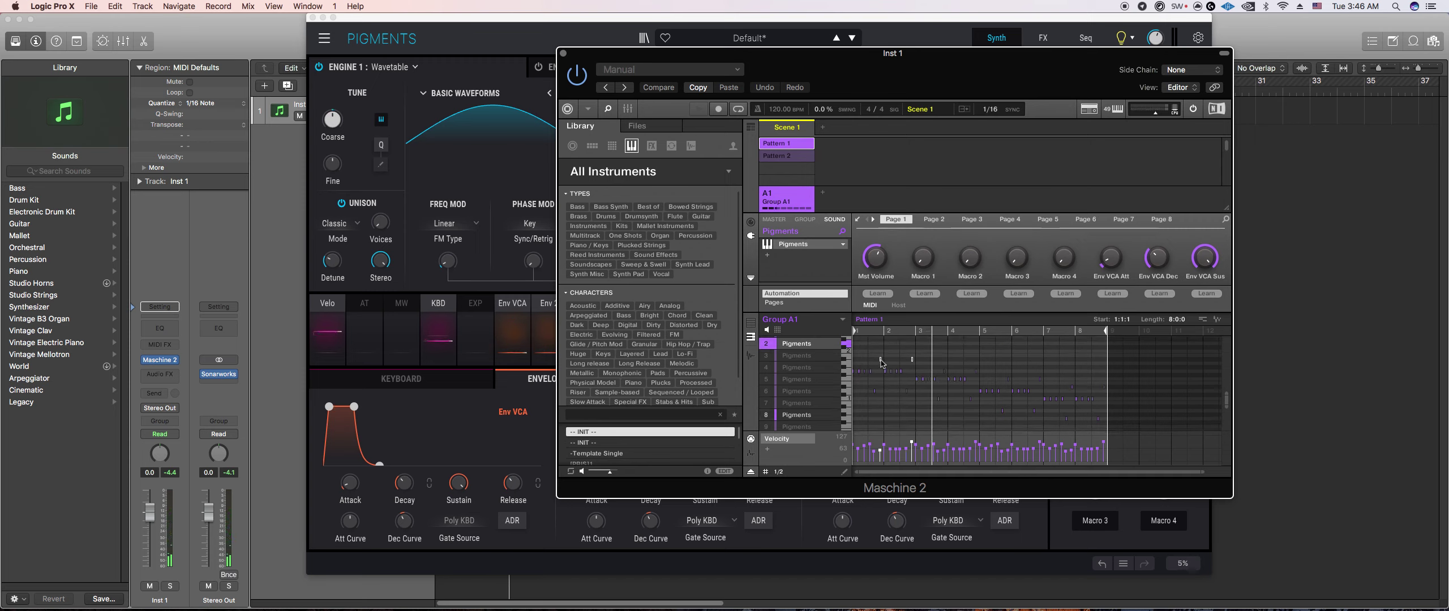
pyautogui.press('space')
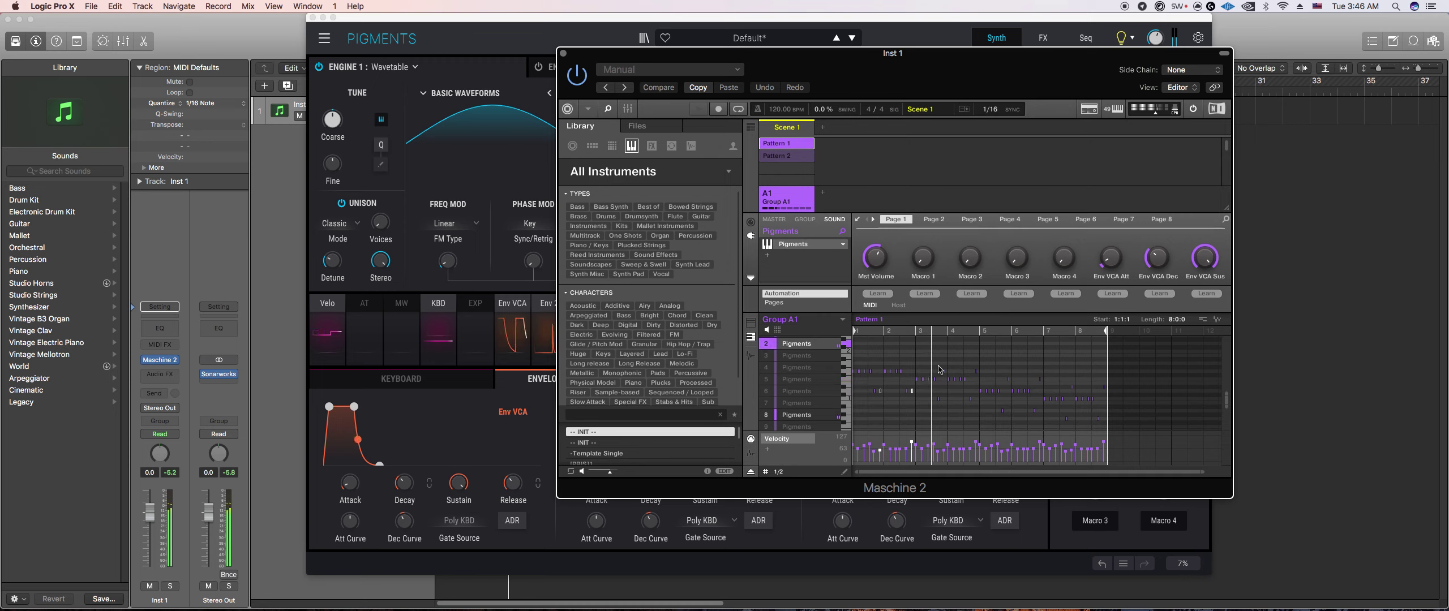
# Step: Adjust the pitch of sound 2's accent notes around the main line in bars 1–2, 3–4 and 5–6
pyautogui.moveTo(935, 397); pyautogui.dragTo(983, 407)
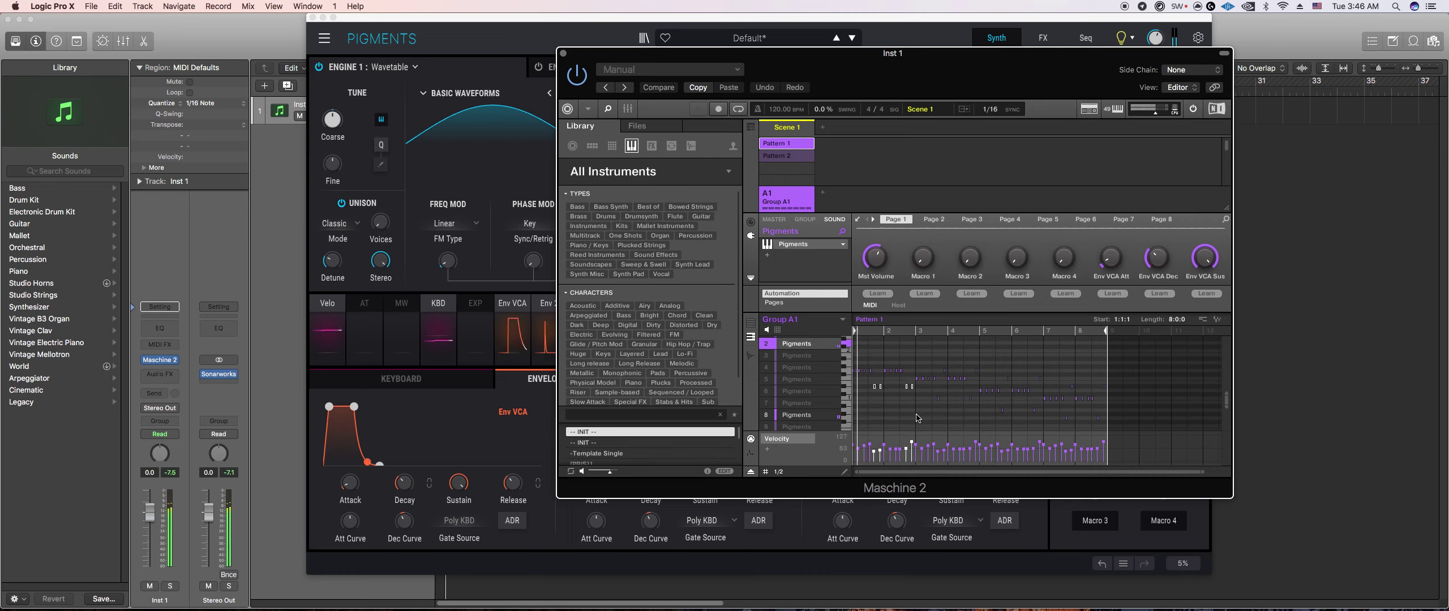
pyautogui.moveTo(930, 389)
pyautogui.mouseDown()
pyautogui.moveTo(983, 420)
pyautogui.moveTo(925, 388)
pyautogui.moveTo(976, 372)
pyautogui.moveTo(976, 390)
pyautogui.mouseUp()
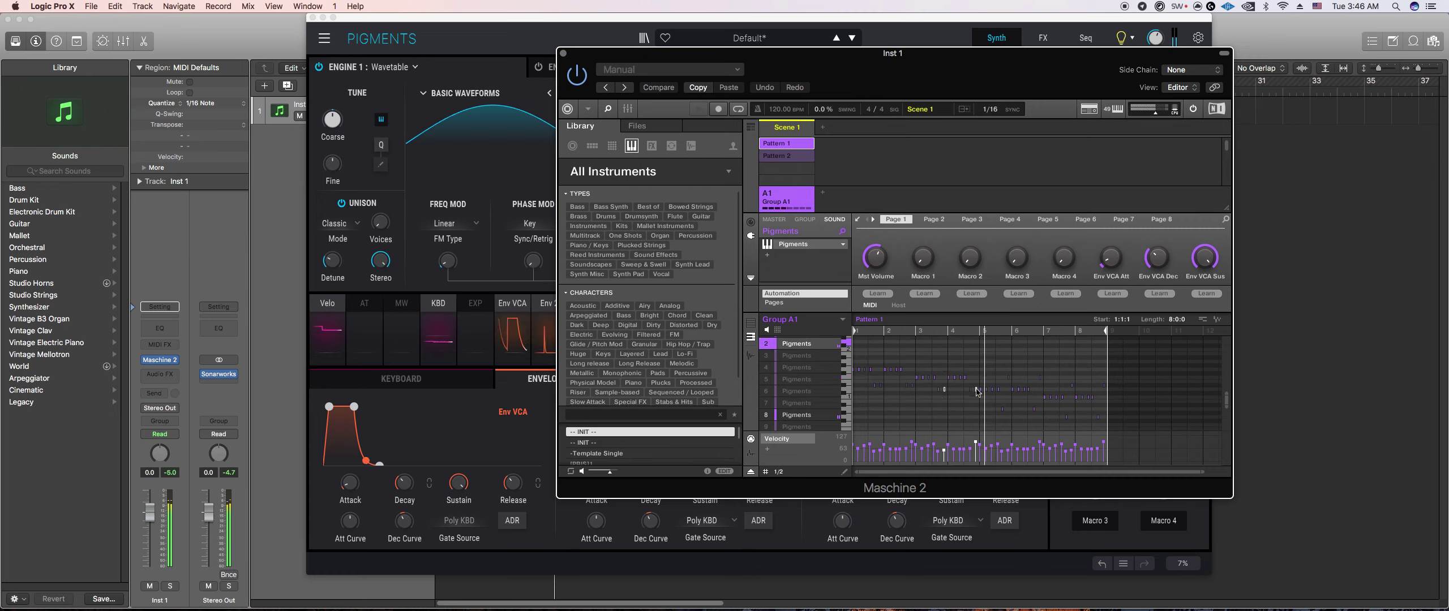
pyautogui.moveTo(977, 391); pyautogui.dragTo(1045, 417)
pyautogui.press('Up')
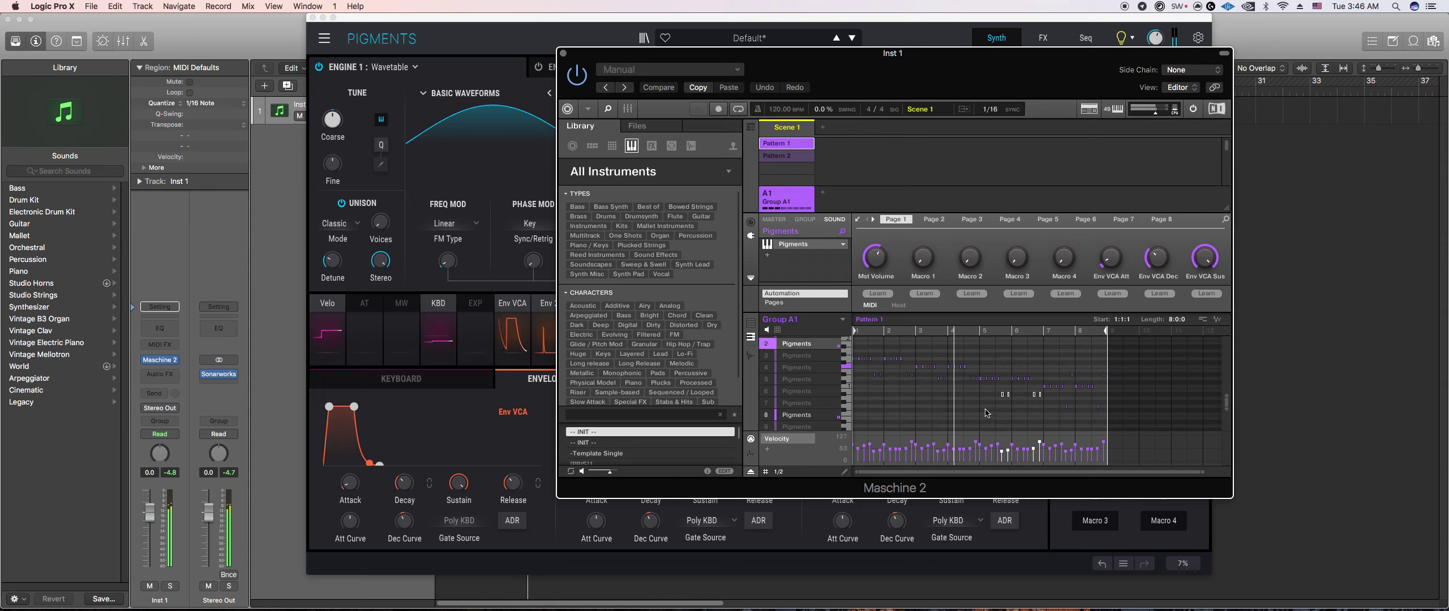
pyautogui.moveTo(933, 375); pyautogui.dragTo(976, 389)
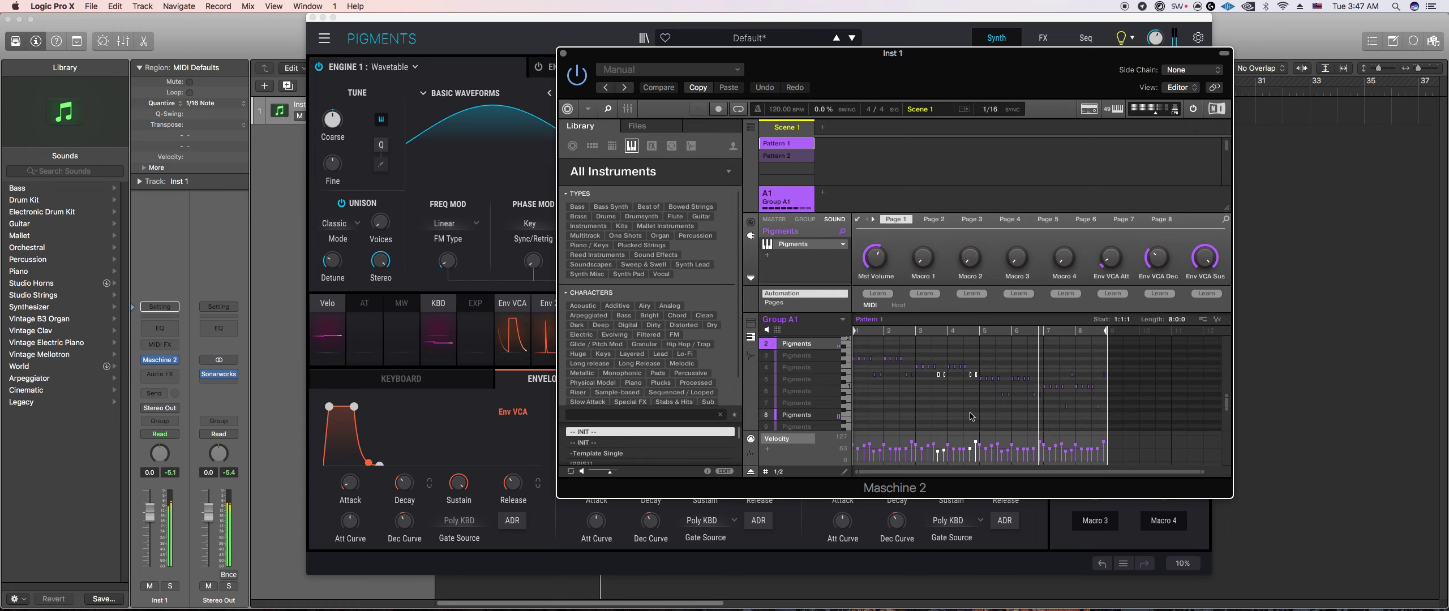
# Step: Select sound 3 and unmute it to audition its part with the other active sounds
pyautogui.click(820, 357)
pyautogui.click(1226, 241)
pyautogui.click(765, 358)
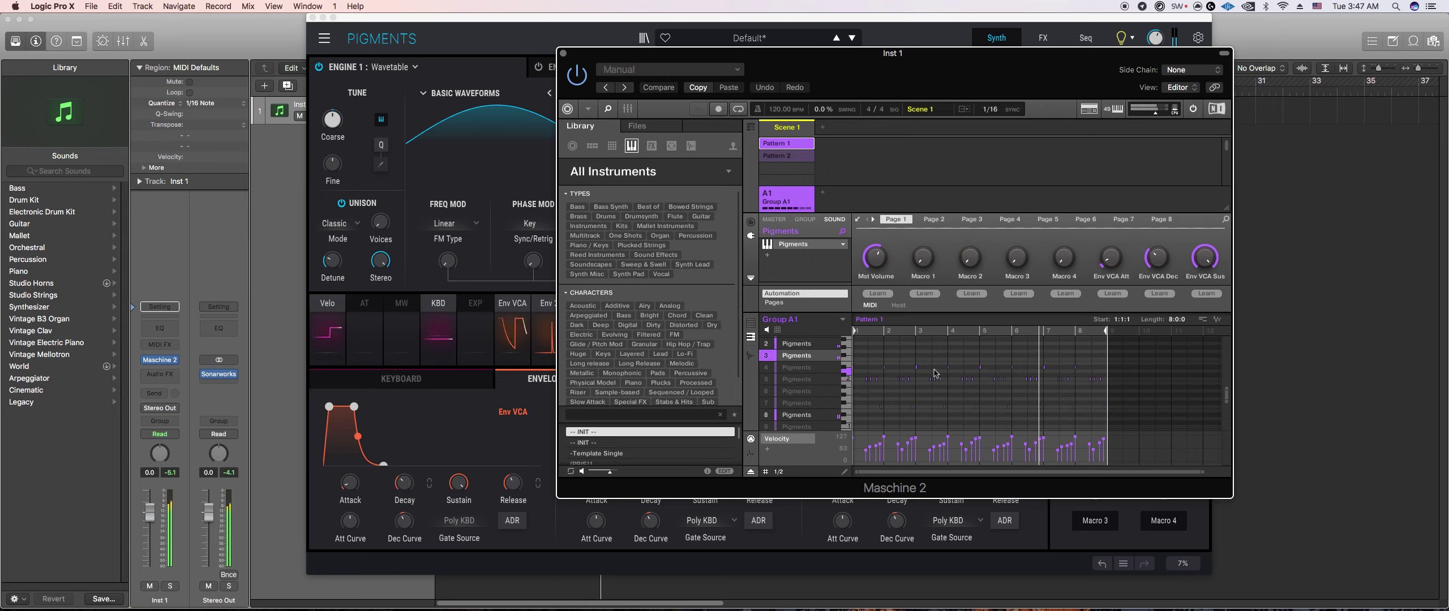
# Step: Transpose sound 3's notes in bars 1–2 as a block to fit the chord part
pyautogui.moveTo(946, 381); pyautogui.dragTo(992, 425)
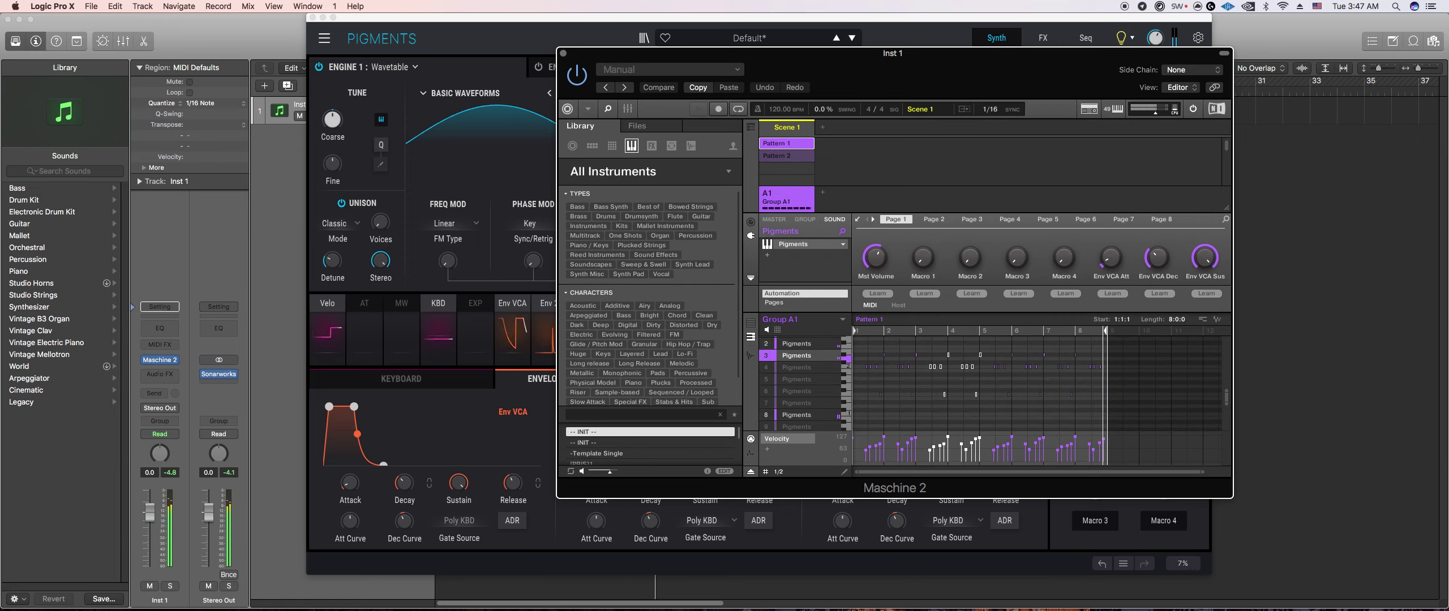
pyautogui.click(910, 394)
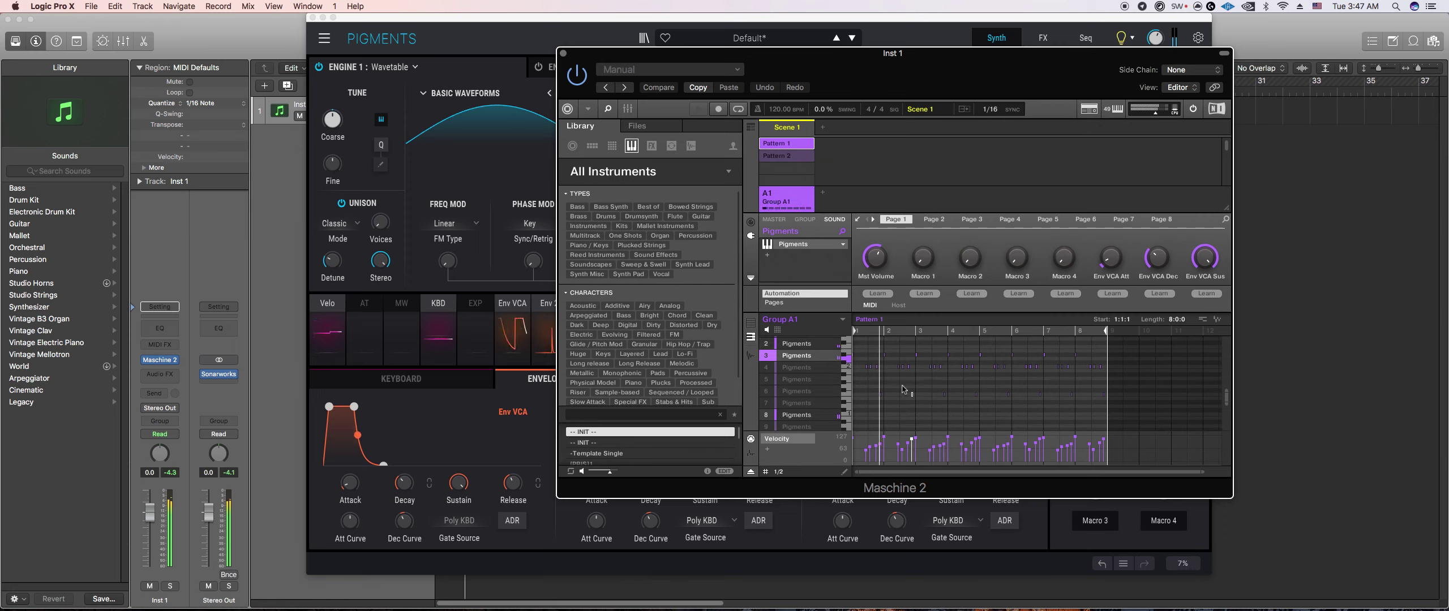
pyautogui.moveTo(858, 346); pyautogui.dragTo(923, 431)
pyautogui.moveTo(912, 393); pyautogui.dragTo(913, 390)
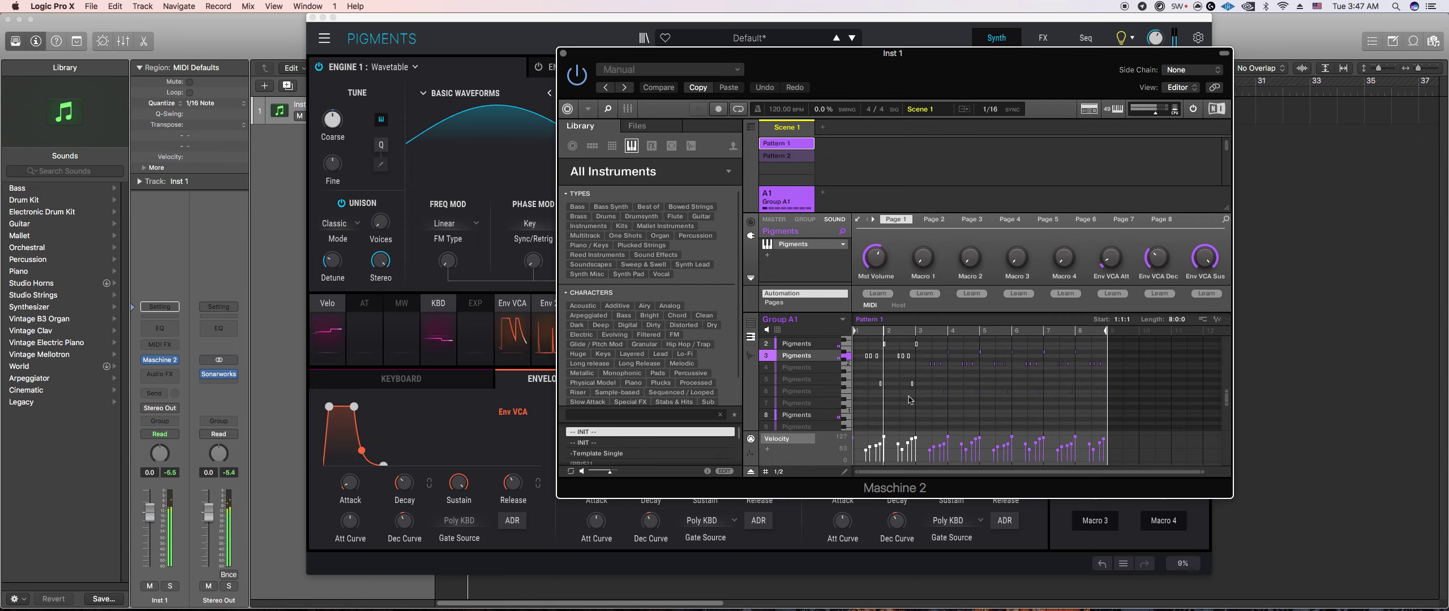
pyautogui.scroll(3, 892, 403)
pyautogui.scroll(-2, 921, 394)
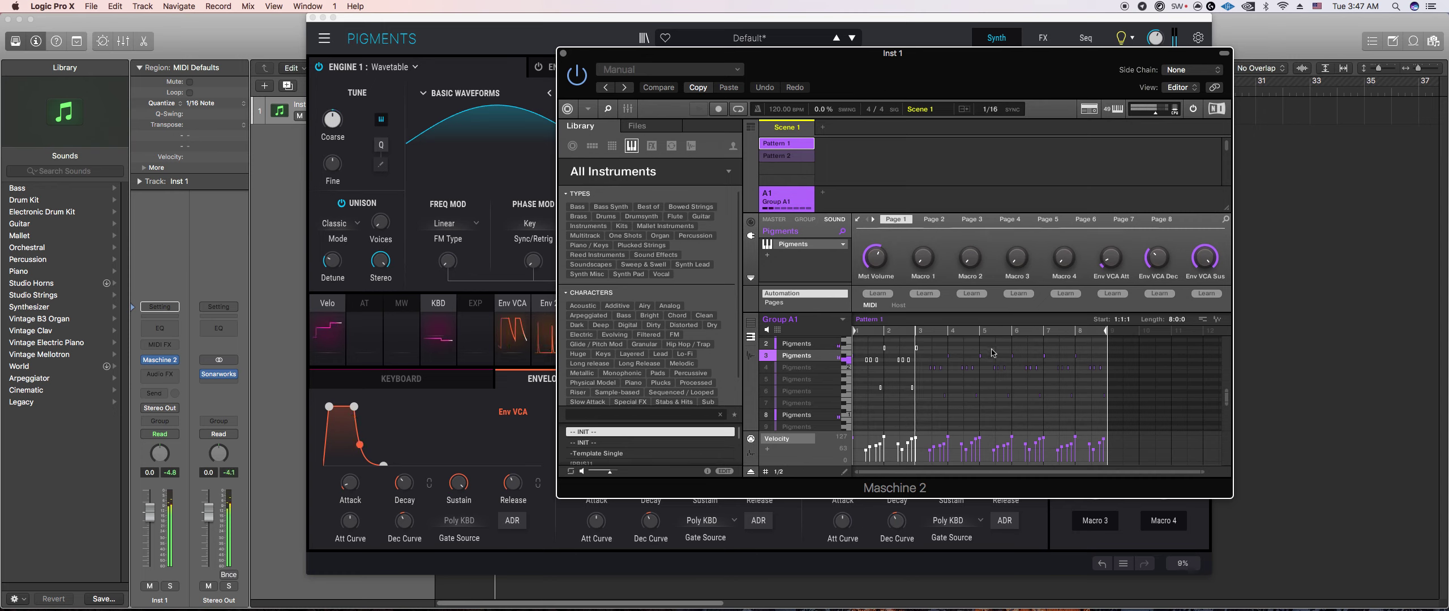
# Step: Adjust the pitch of sound 3's low and high accent notes in bars 5–6
pyautogui.moveTo(987, 346); pyautogui.dragTo(1048, 410)
pyautogui.moveTo(996, 370); pyautogui.dragTo(1046, 400)
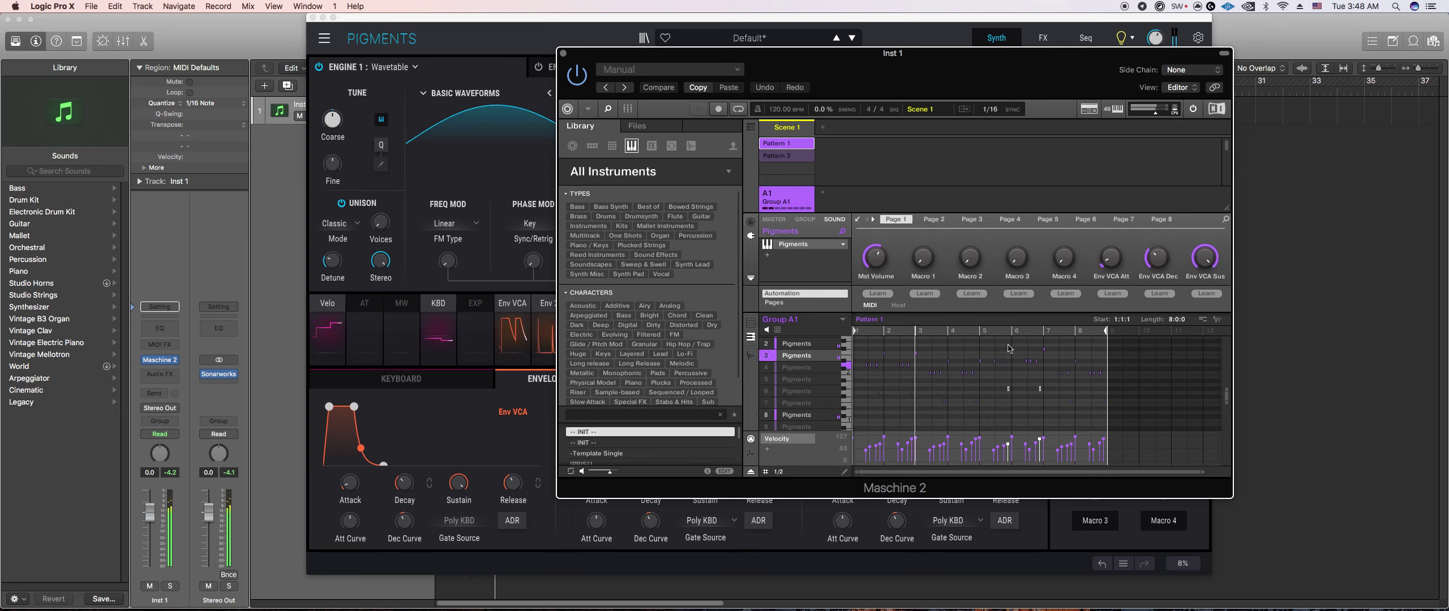
pyautogui.moveTo(1006, 344); pyautogui.dragTo(1053, 354)
pyautogui.scroll(1, 1044, 346)
pyautogui.press('Up')
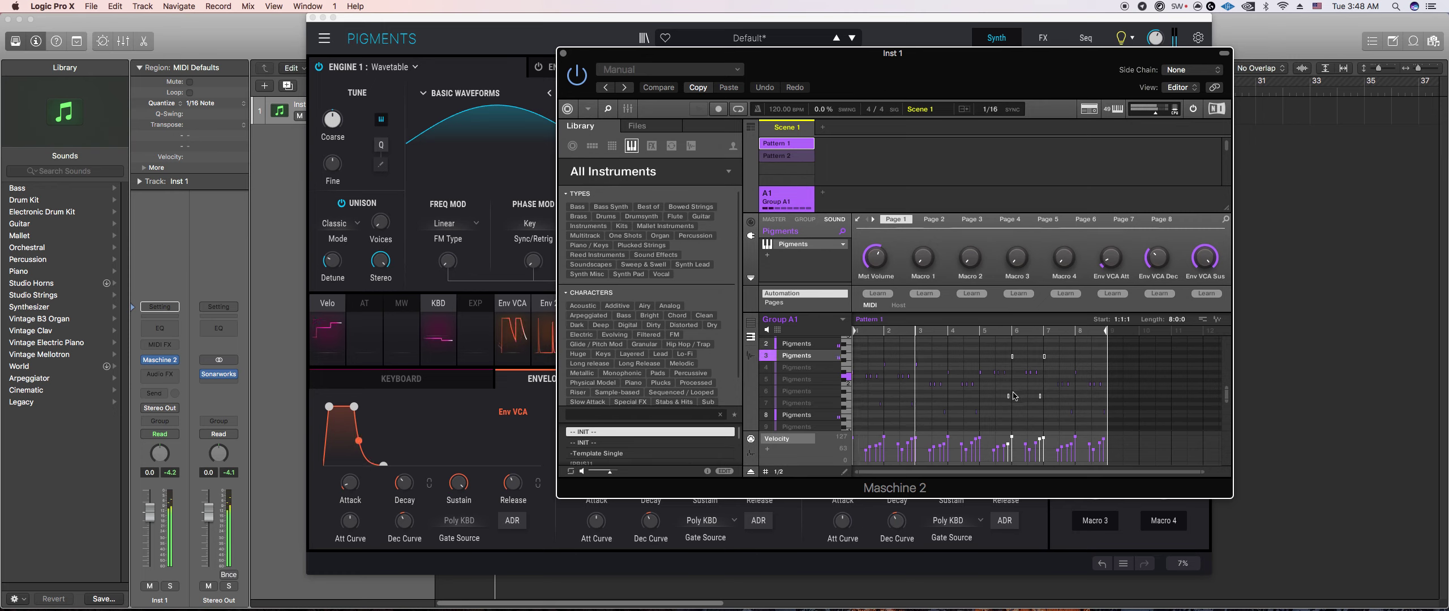
# Step: Retune sound 3's notes in bars 3–4, including the two highest accent notes
pyautogui.moveTo(926, 361); pyautogui.dragTo(988, 422)
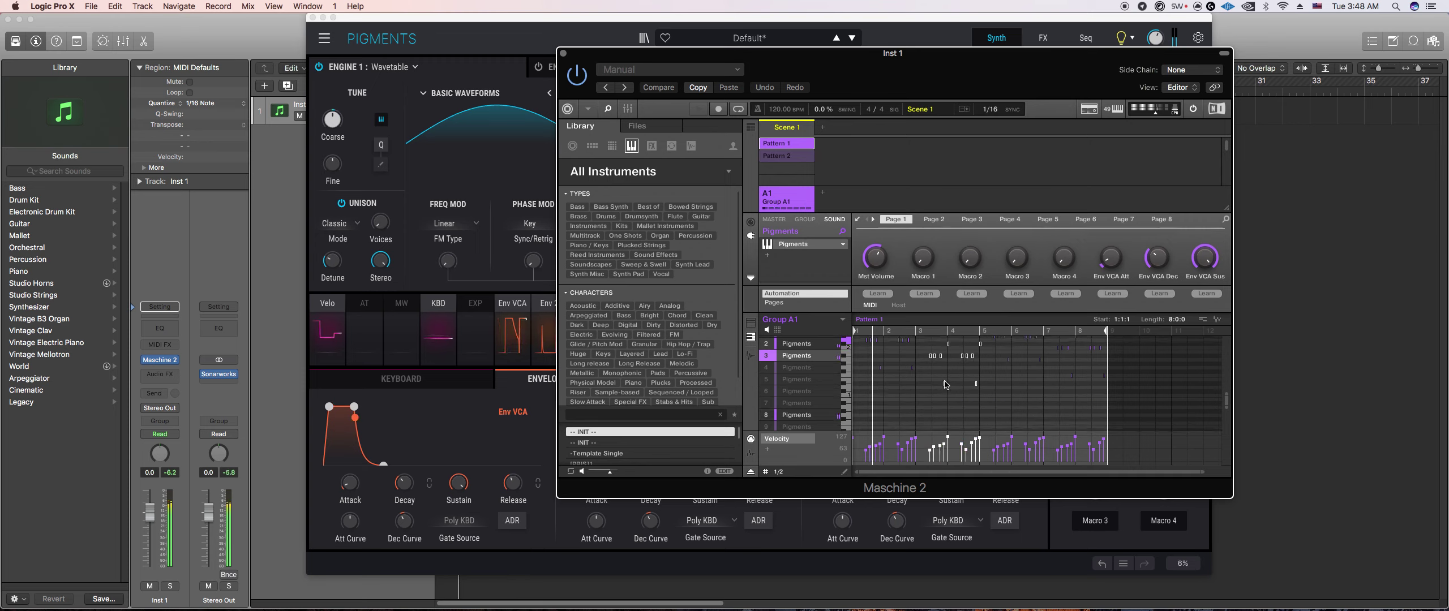
pyautogui.scroll(2, 960, 376)
pyautogui.moveTo(936, 351); pyautogui.dragTo(981, 364)
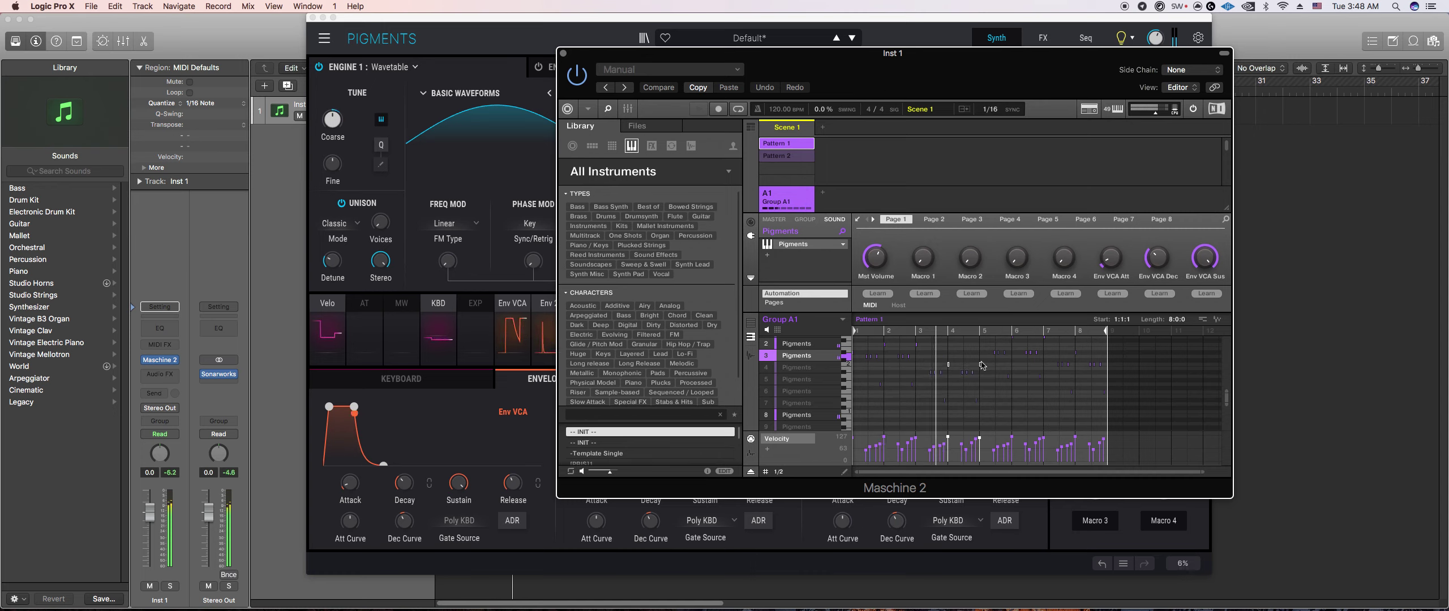
pyautogui.moveTo(948, 365); pyautogui.dragTo(948, 357)
pyautogui.scroll(1, 948, 358)
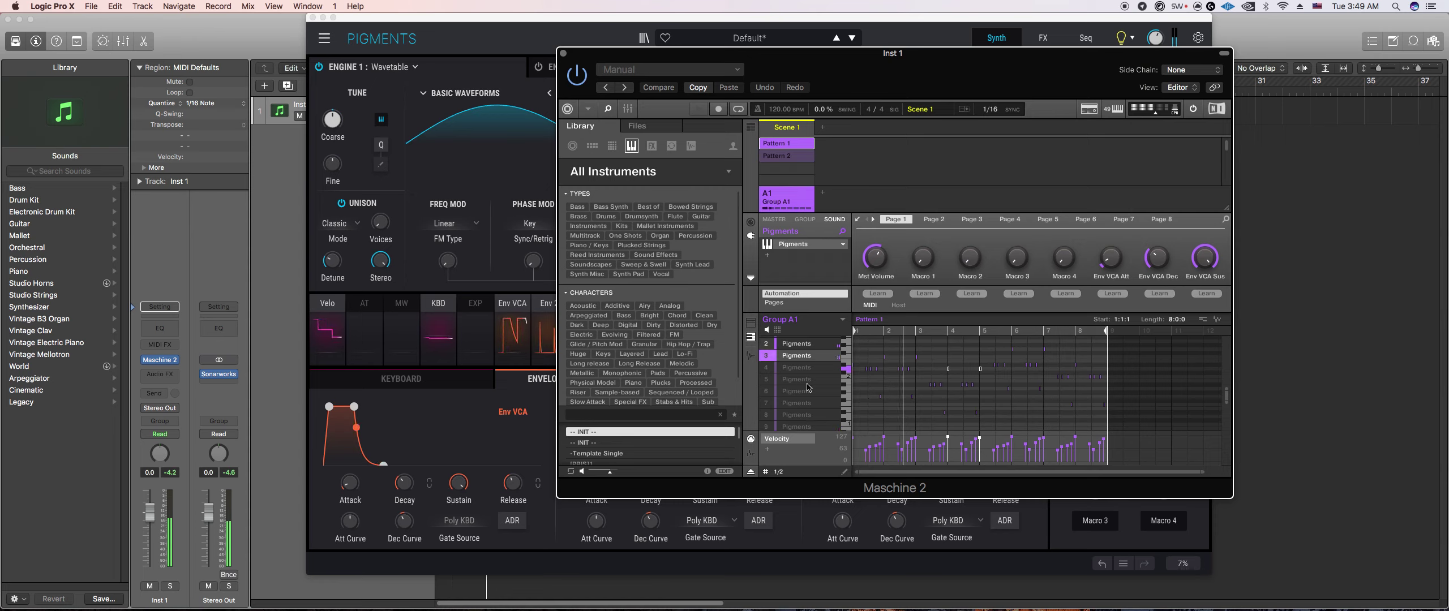
# Step: Check the chord events of sound 10 in the group's event overview, and return to sound 3's piano roll
pyautogui.scroll(-3, 809, 388)
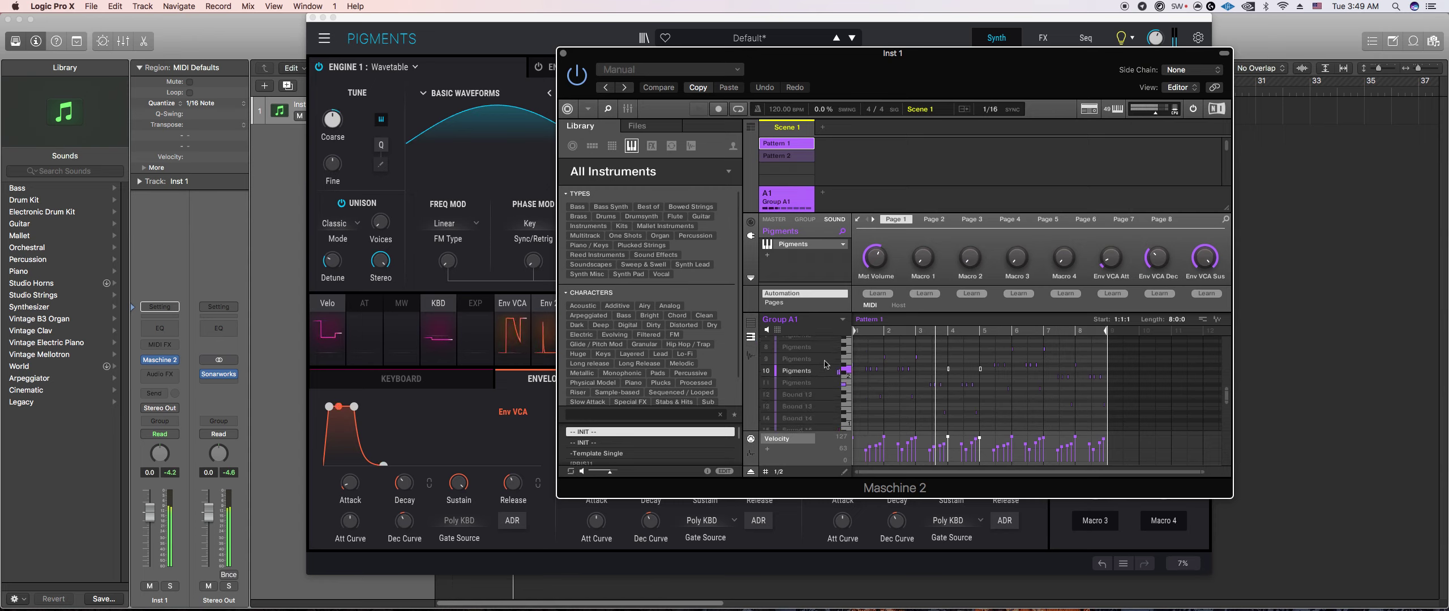
pyautogui.click(750, 322)
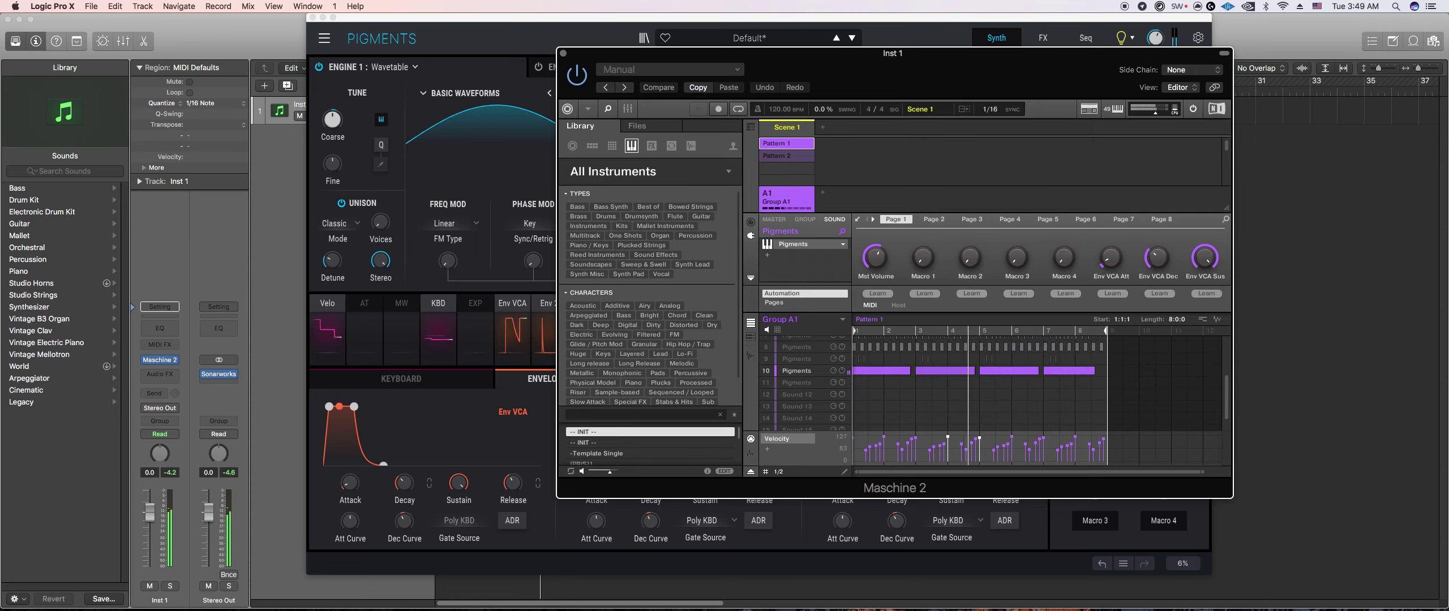
pyautogui.scroll(1, 817, 378)
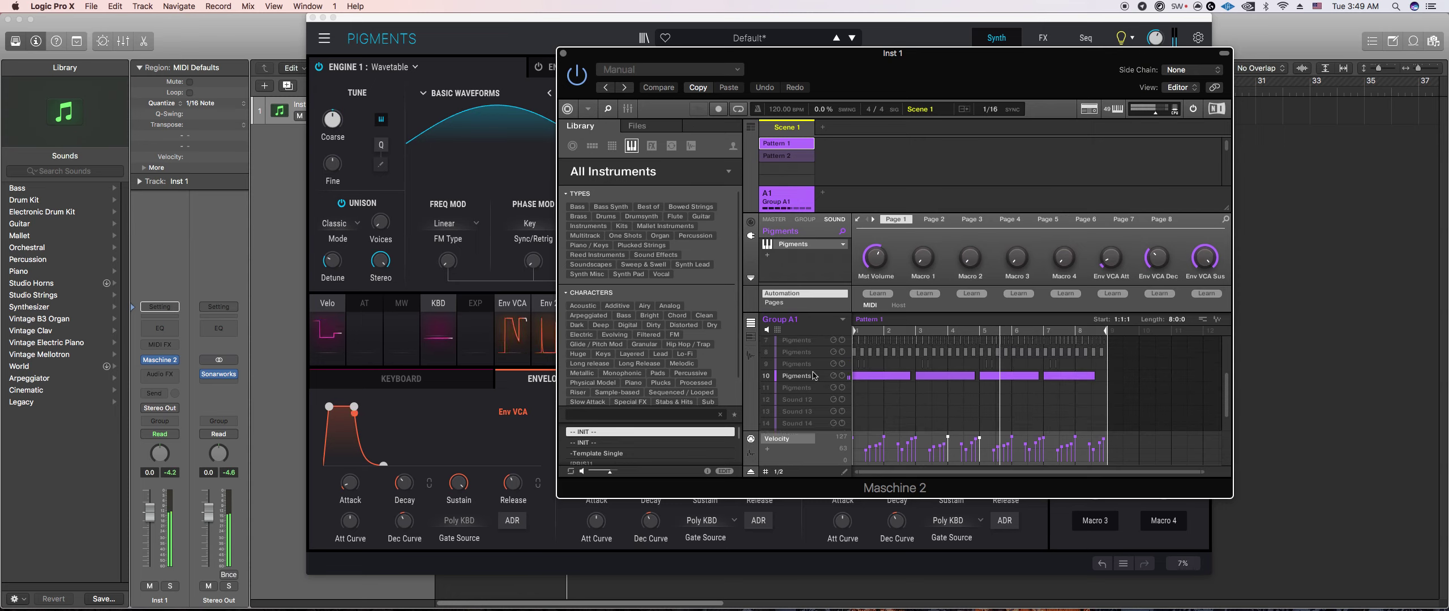
pyautogui.scroll(4, 816, 378)
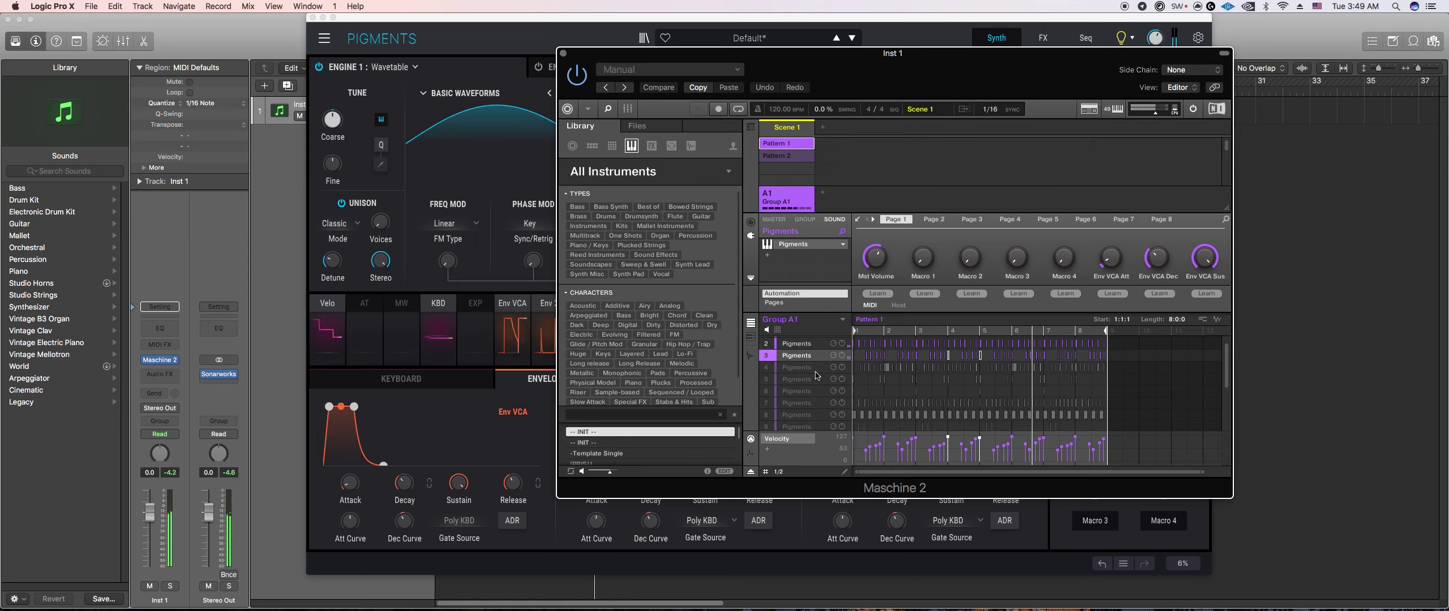
pyautogui.click(751, 338)
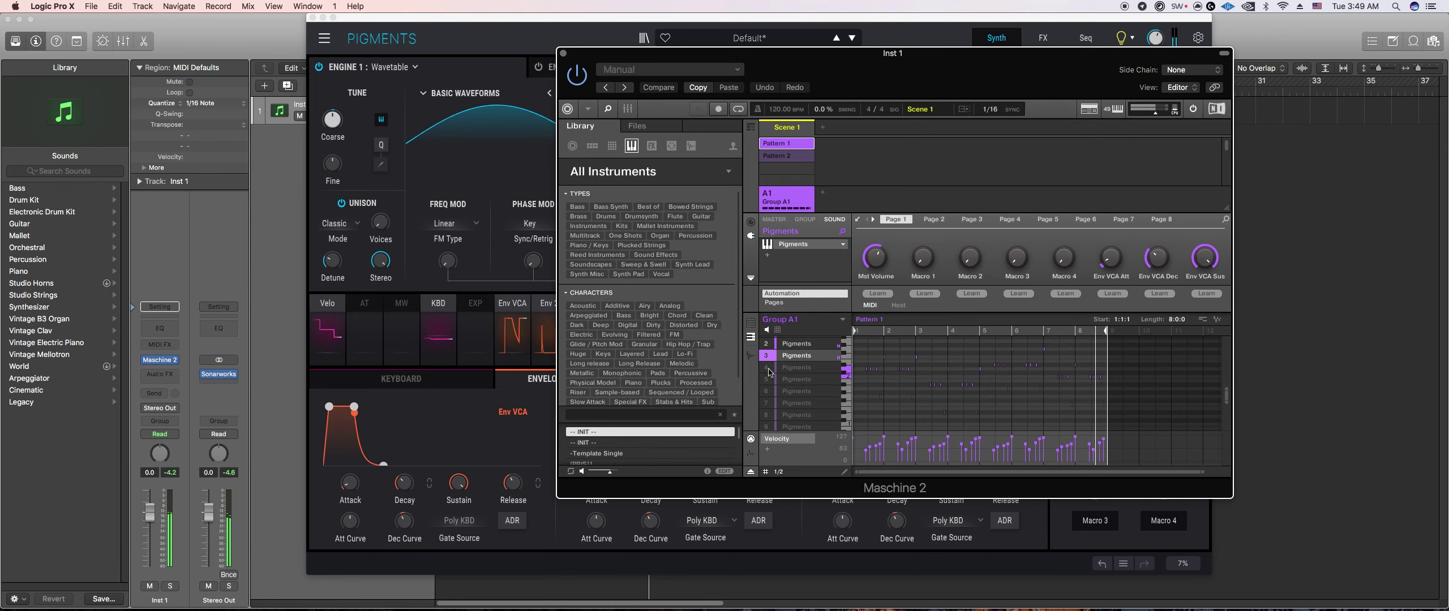
# Step: Unmute sound 4 and display its notes in the piano roll
pyautogui.click(814, 372)
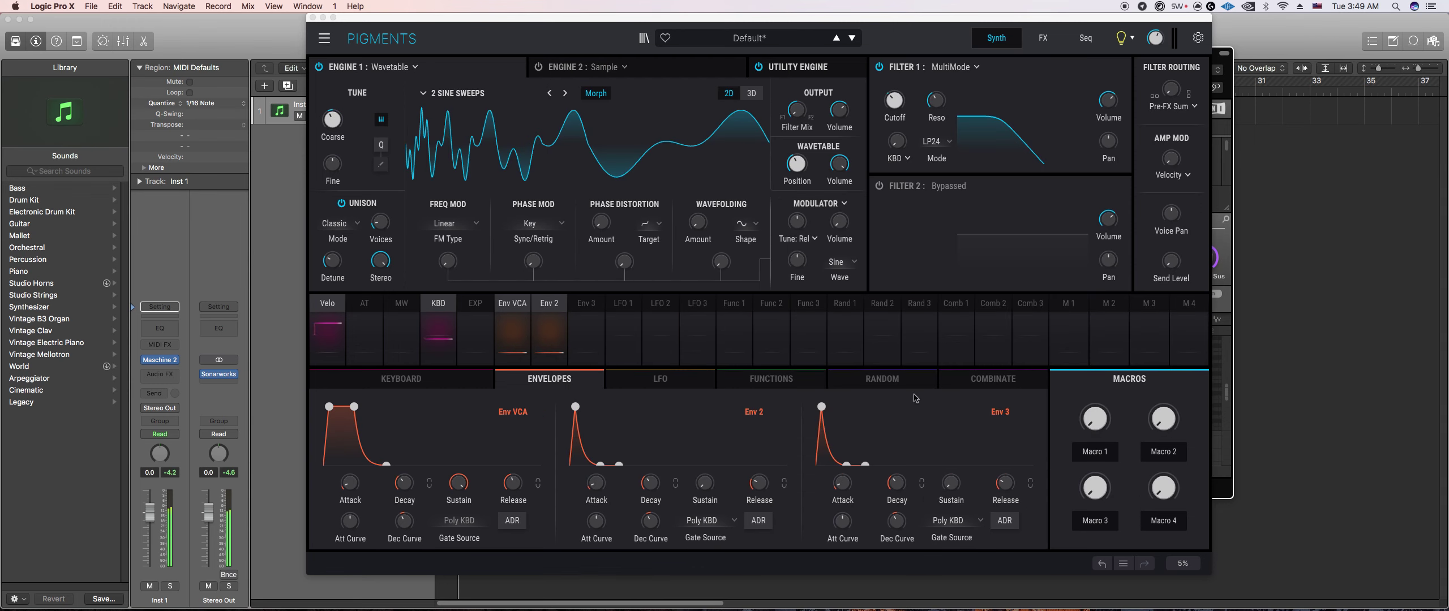
pyautogui.click(1227, 244)
pyautogui.click(809, 371)
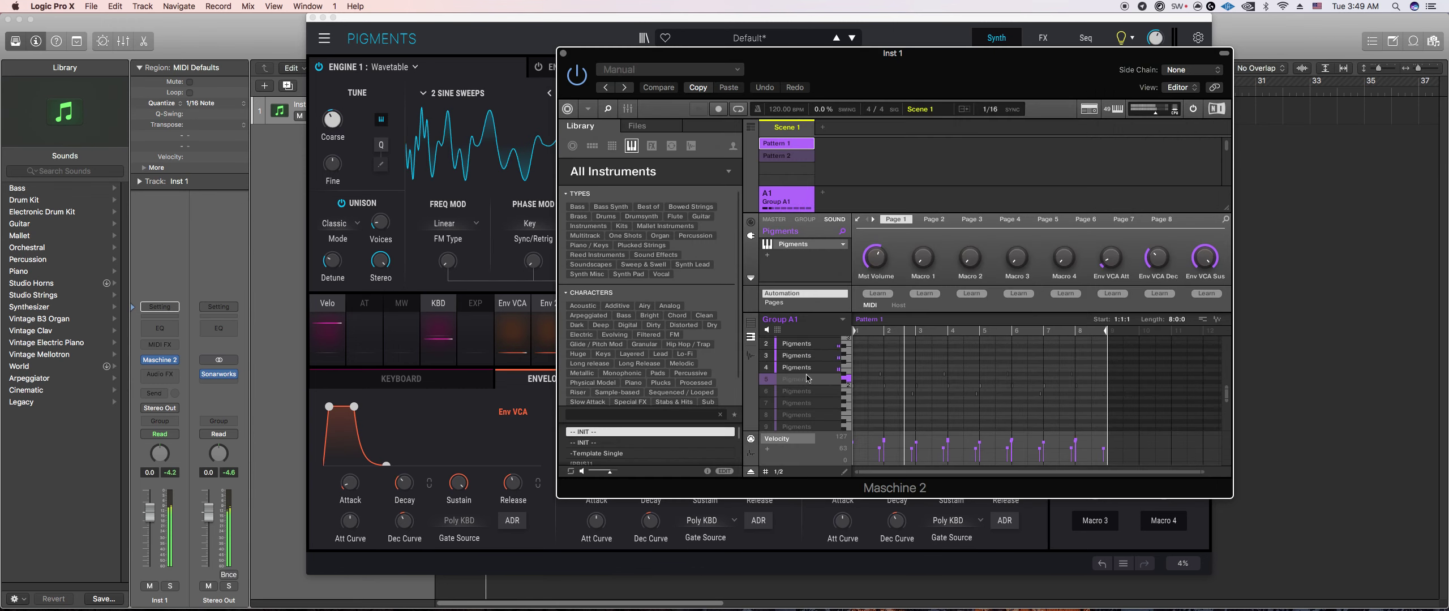
pyautogui.click(1220, 291)
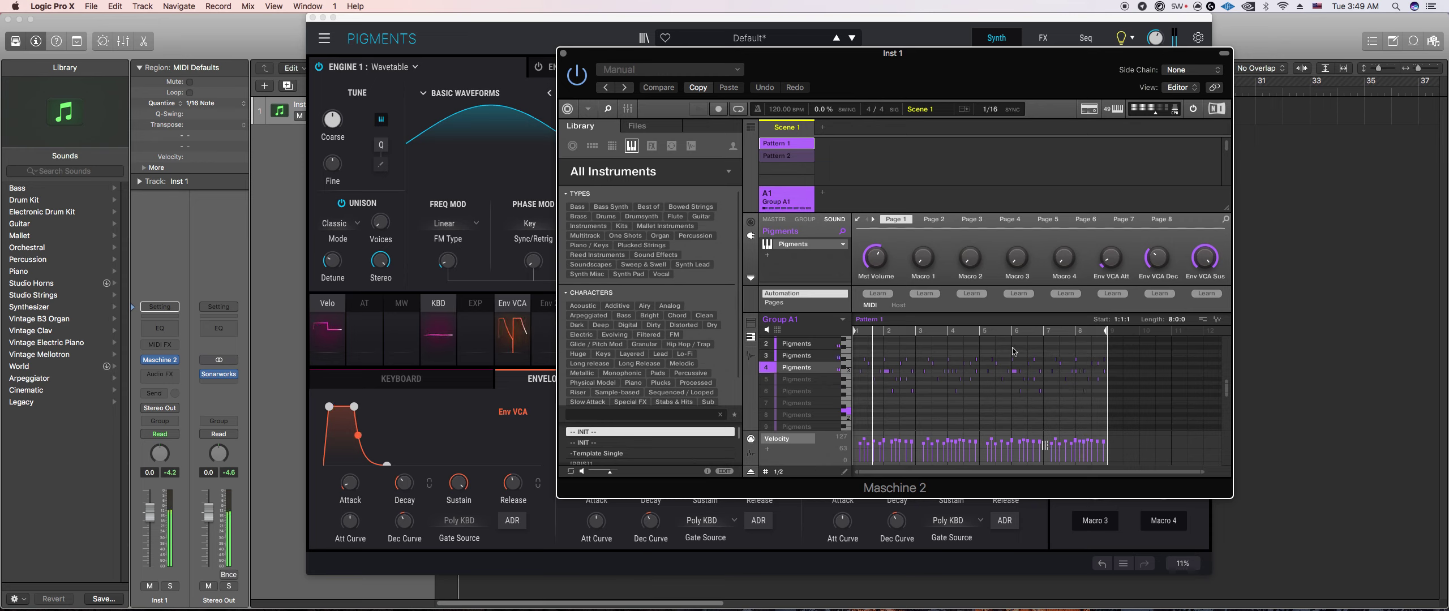
# Step: Try lowering sound 4's notes in bars 4–5 by three semitones, and undo the change
pyautogui.moveTo(946, 348); pyautogui.dragTo(1016, 407)
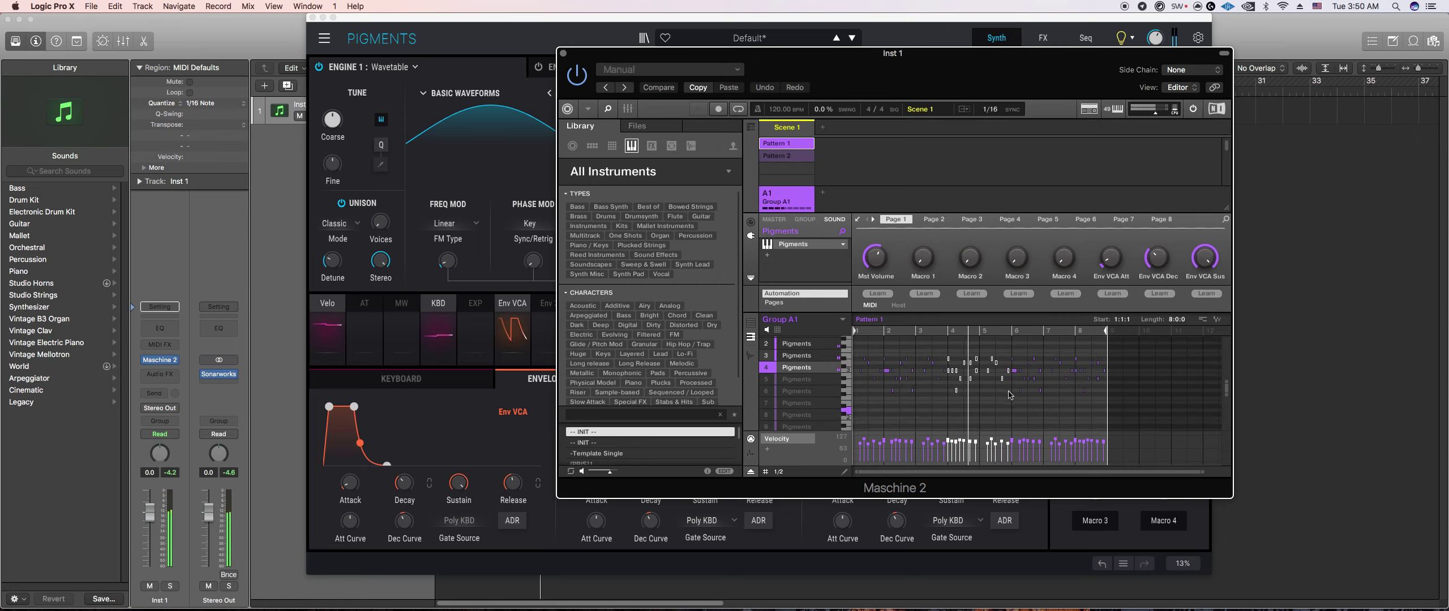
pyautogui.press('Down')
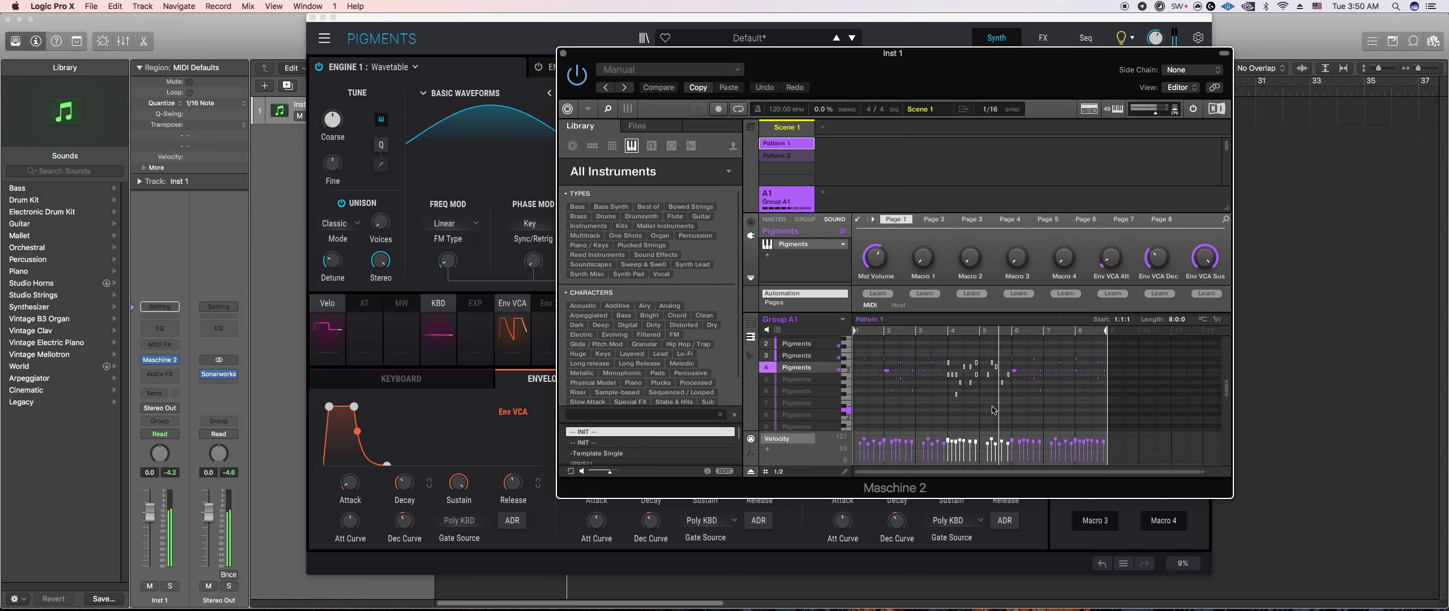
pyautogui.press('Down')
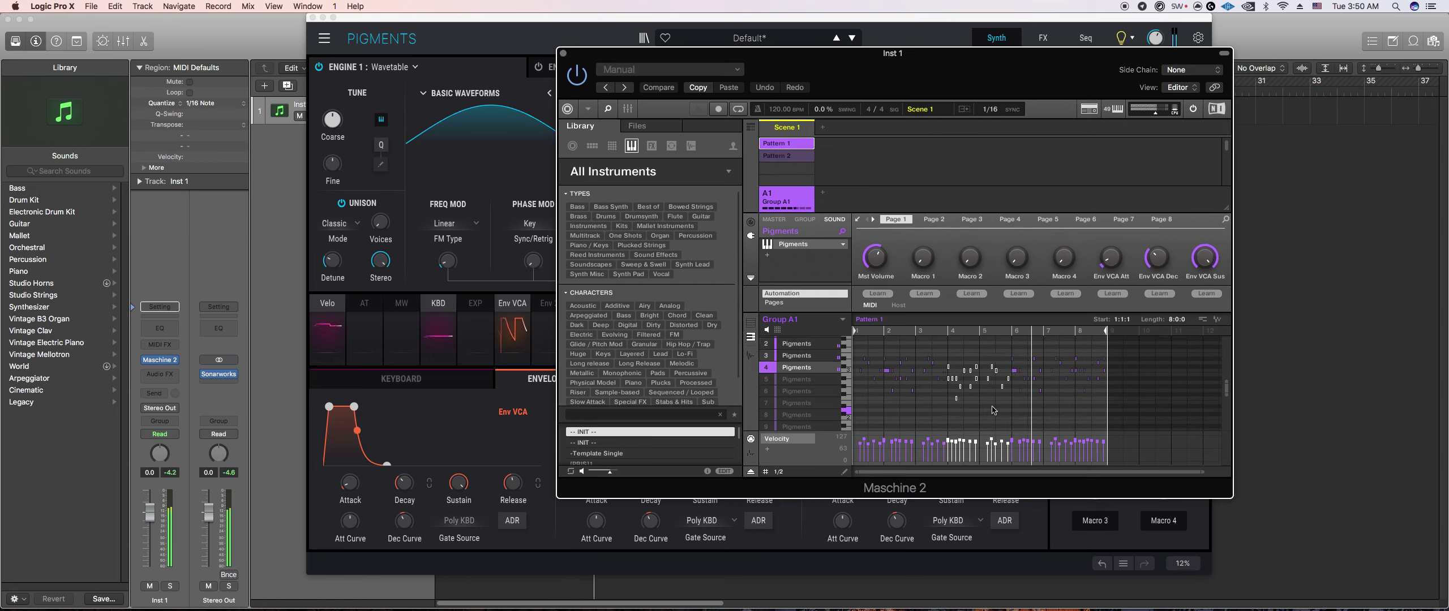
pyautogui.press('Down')
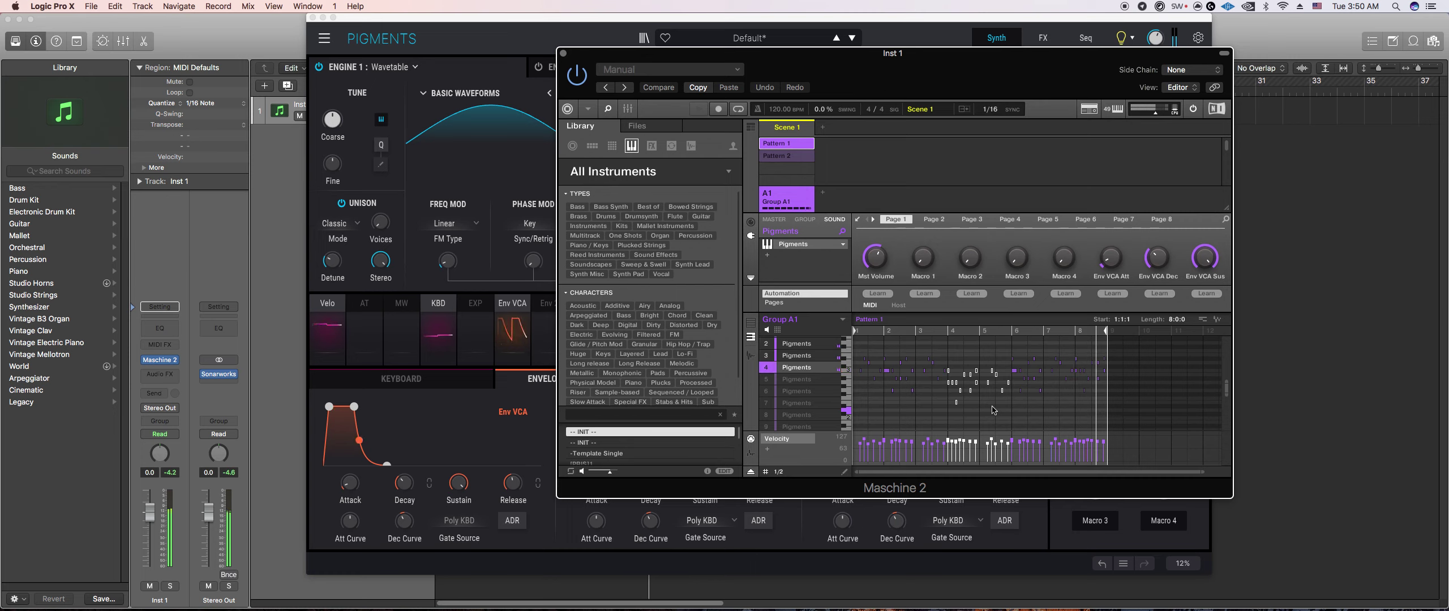
pyautogui.click(969, 401)
pyautogui.moveTo(958, 373); pyautogui.dragTo(997, 380)
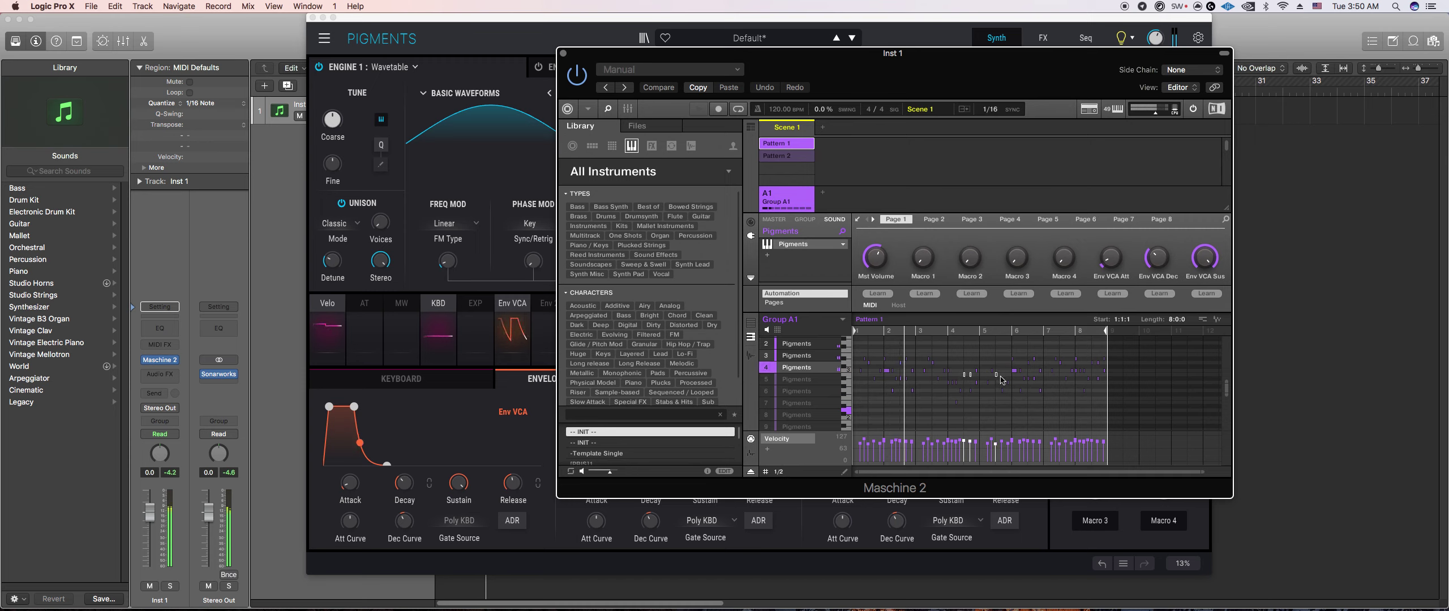
pyautogui.click(956, 403)
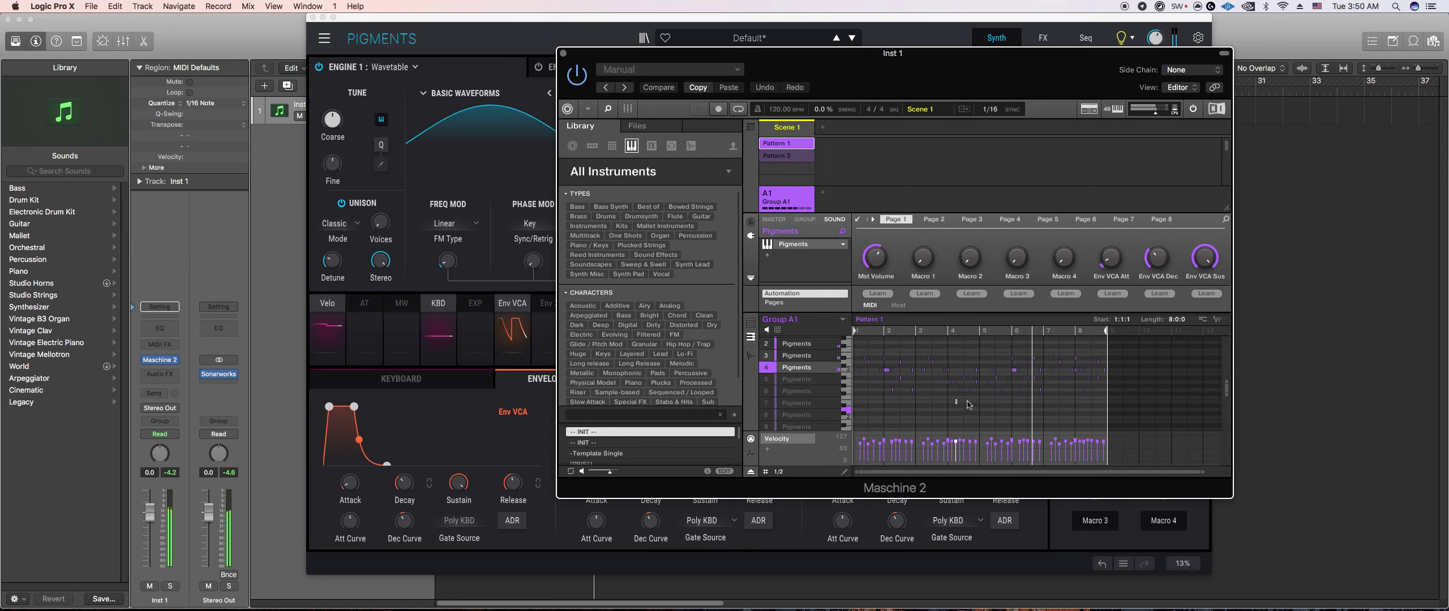
pyautogui.press('super+z')
pyautogui.press('super+z')
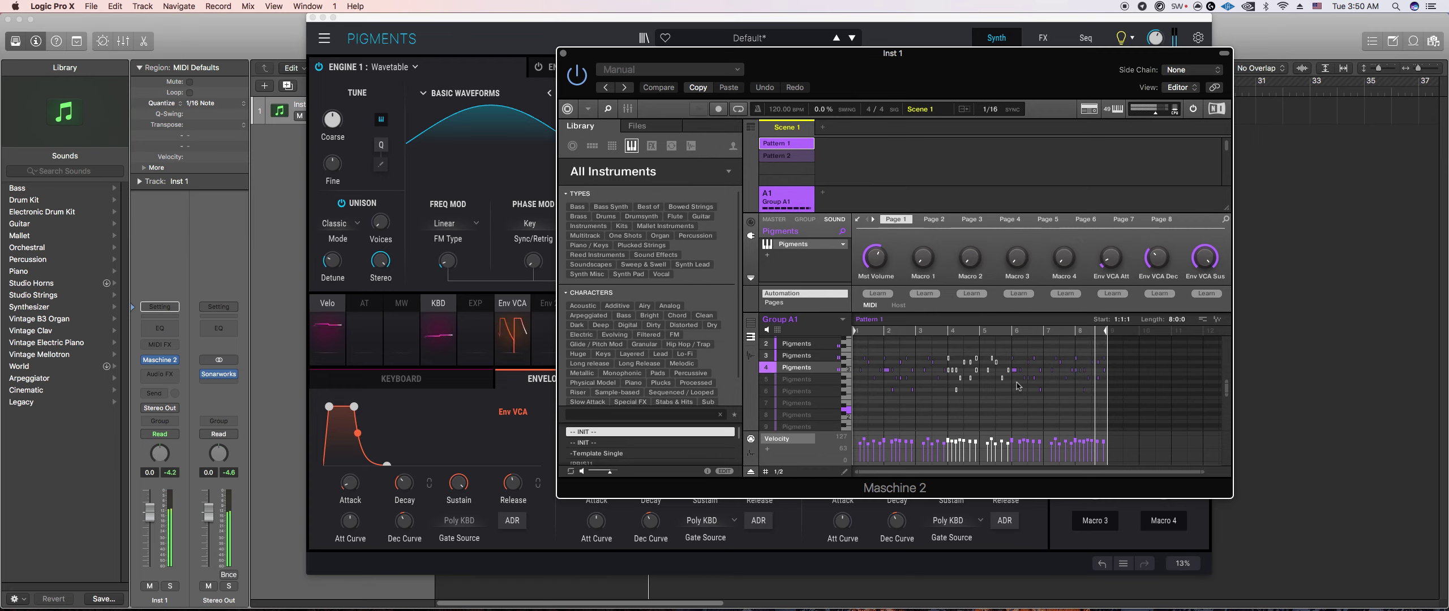
# Step: Select sound 5 and unmute it with its notes shown in the piano roll
pyautogui.click(800, 378)
pyautogui.click(1228, 283)
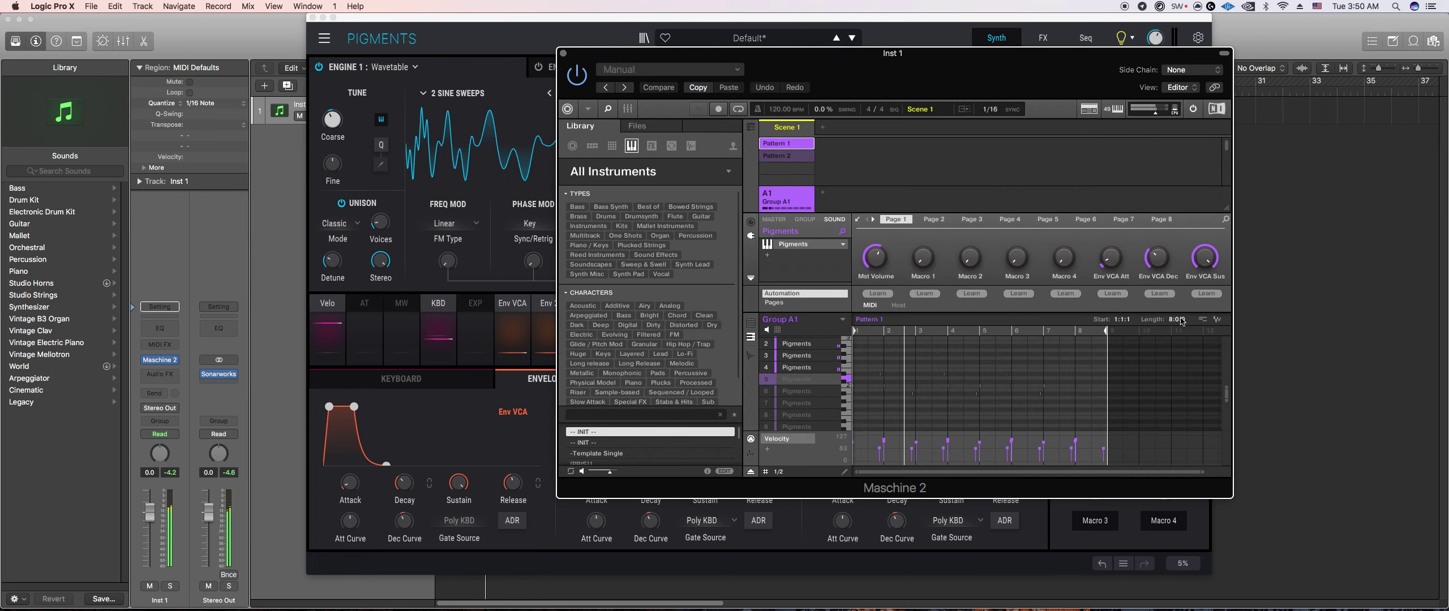
pyautogui.click(764, 379)
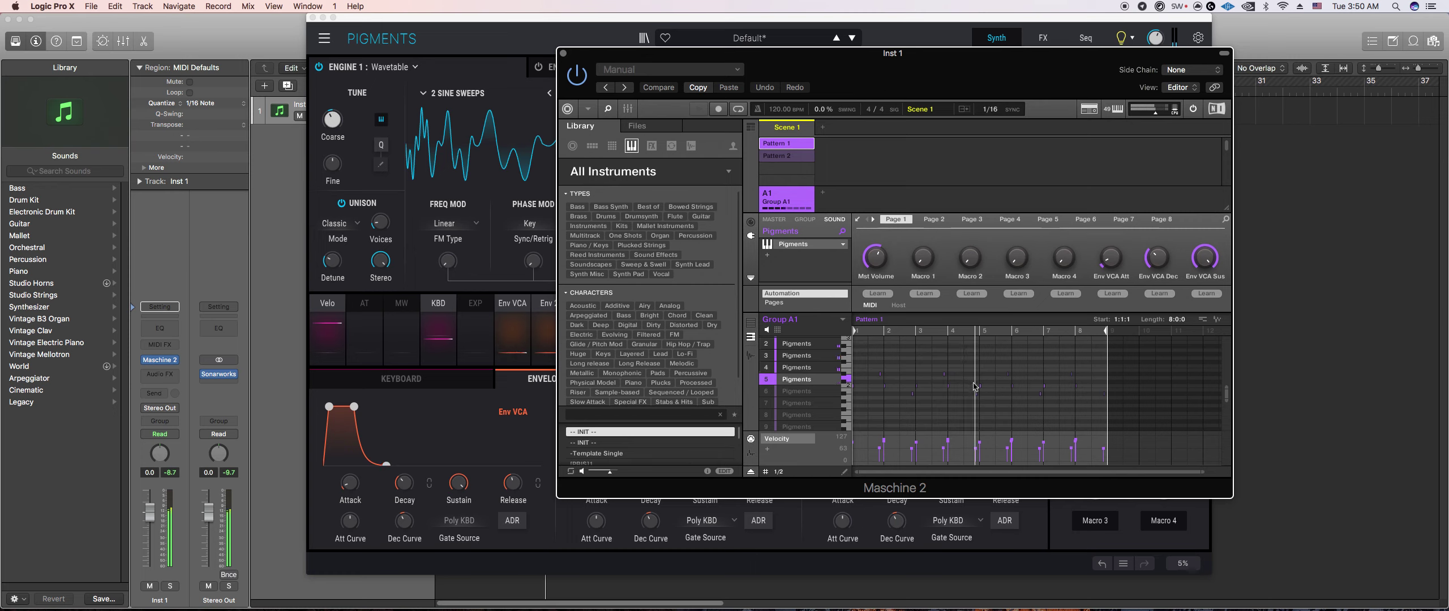
# Step: Retune sound 5's notes around bars 5–6, auditioning from pattern starts 3:1:1 and 4:1:1 and restoring the start to 1:1:1
pyautogui.moveTo(974, 387)
pyautogui.mouseDown()
pyautogui.moveTo(987, 401)
pyautogui.moveTo(975, 394)
pyautogui.mouseUp()
pyautogui.scroll(-1, 976, 395)
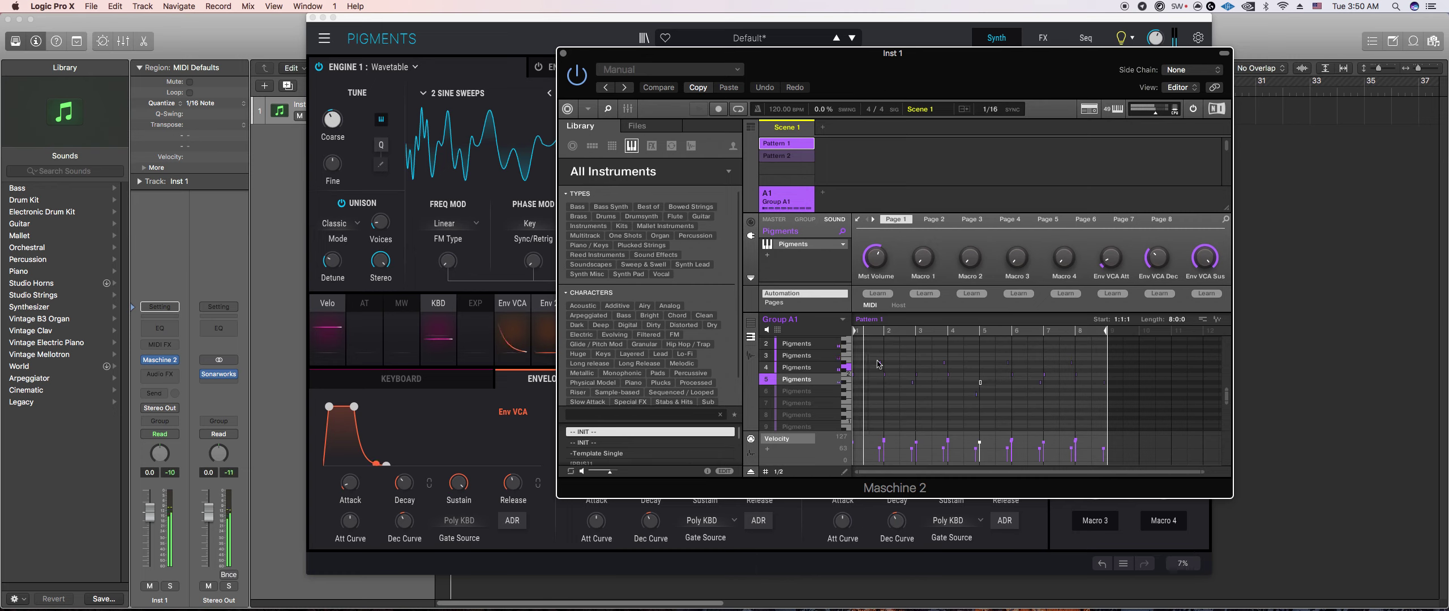
pyautogui.moveTo(855, 334); pyautogui.dragTo(917, 334)
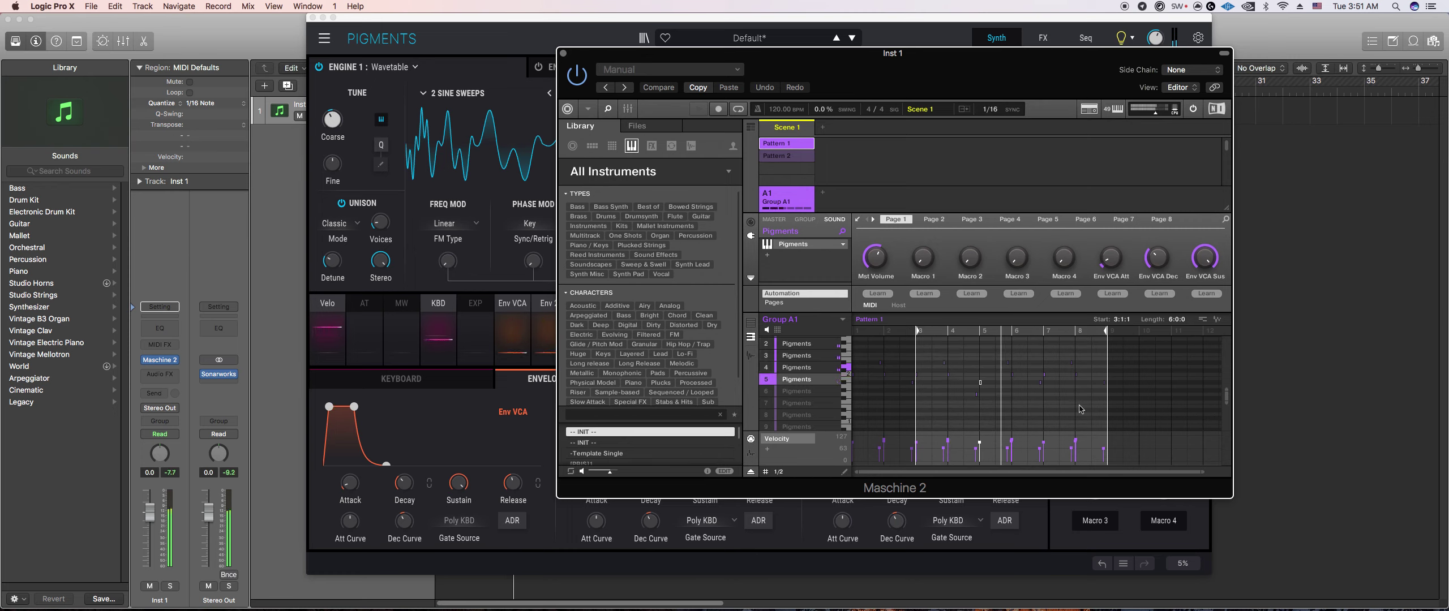
pyautogui.scroll(1, 1008, 365)
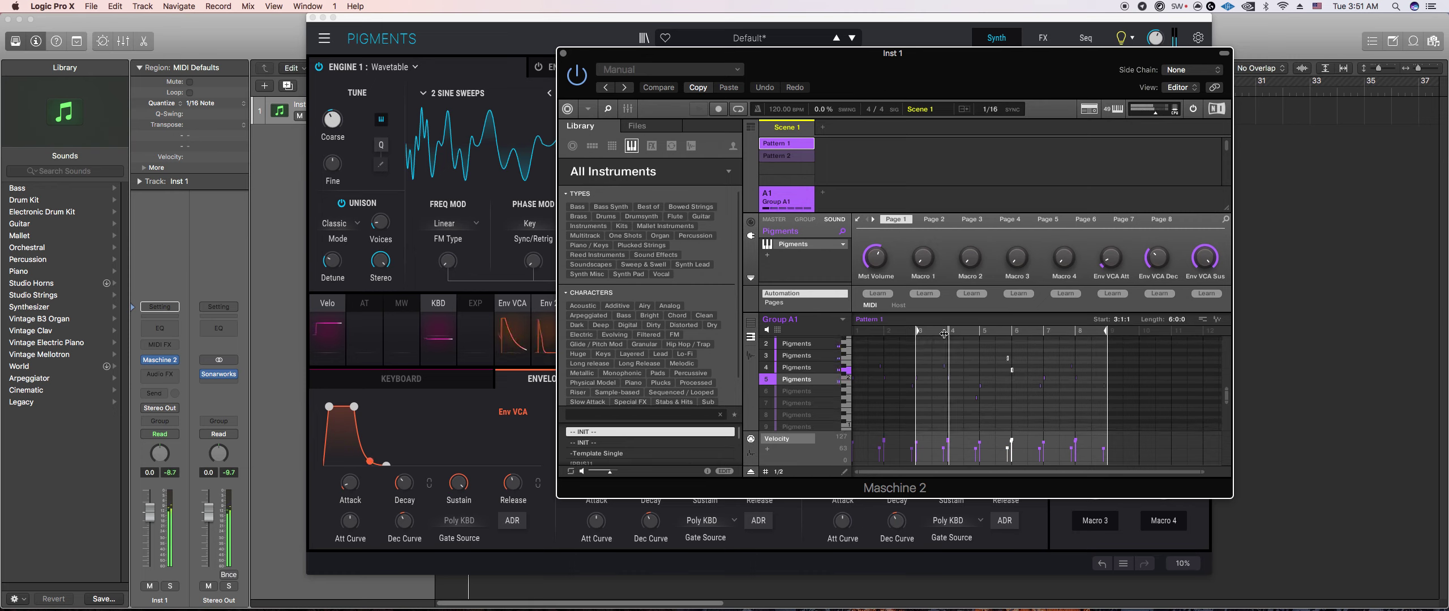
pyautogui.moveTo(917, 332); pyautogui.dragTo(951, 332)
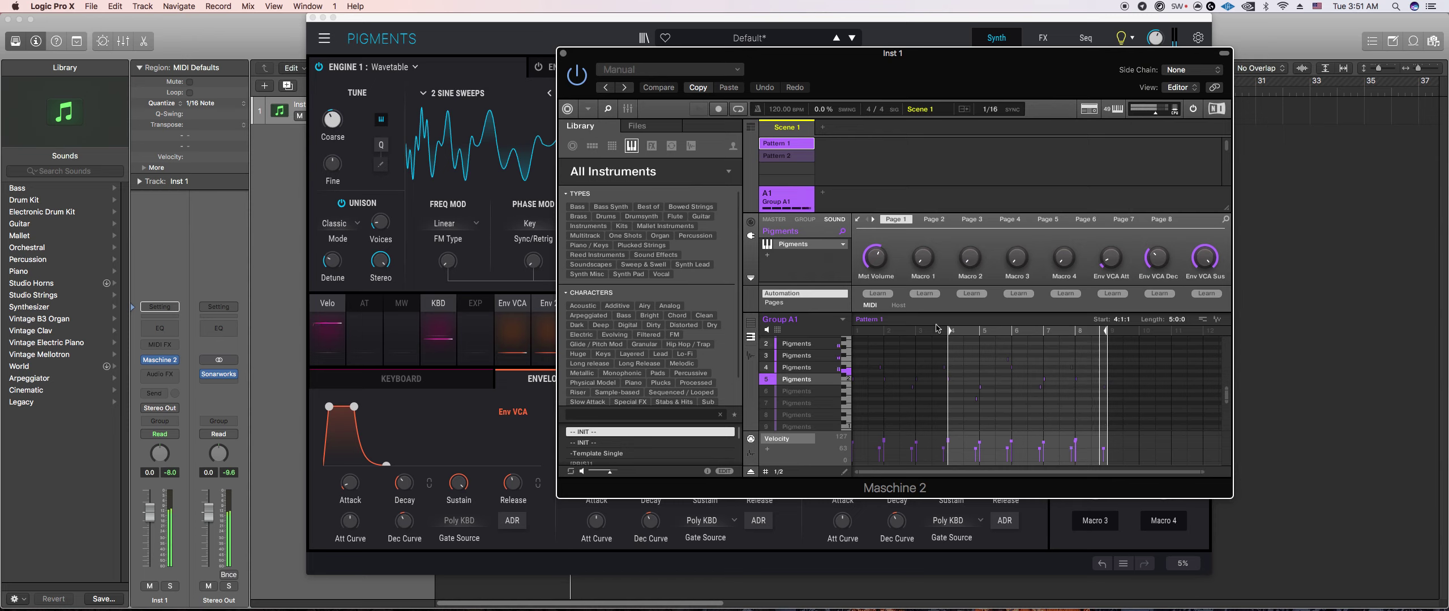
pyautogui.moveTo(937, 329); pyautogui.dragTo(818, 326)
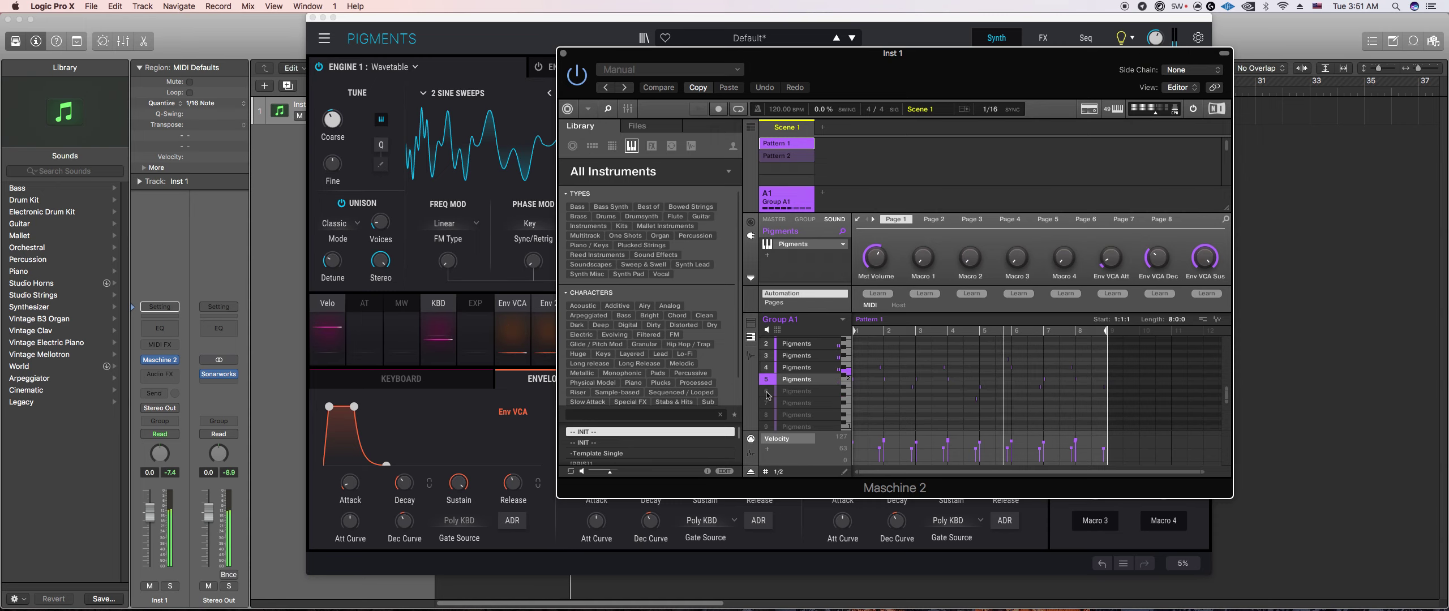
# Step: Unmute sound 6 and display its notes in the piano roll
pyautogui.click(798, 396)
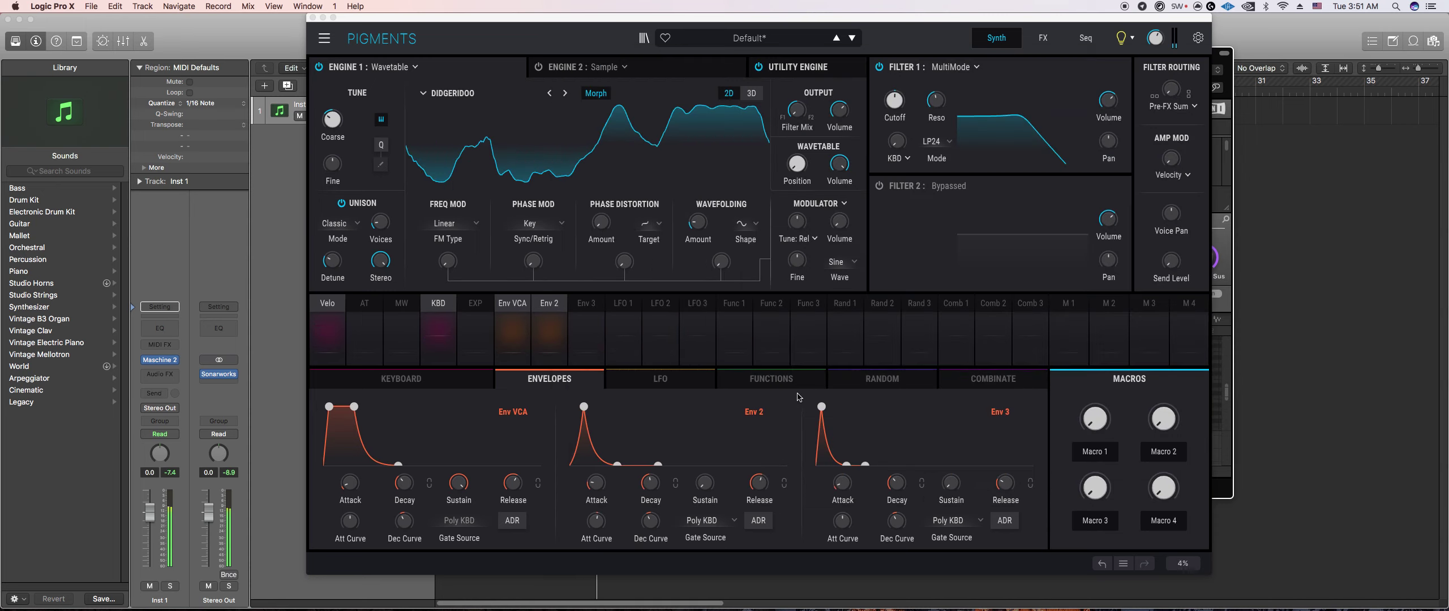
pyautogui.click(1222, 487)
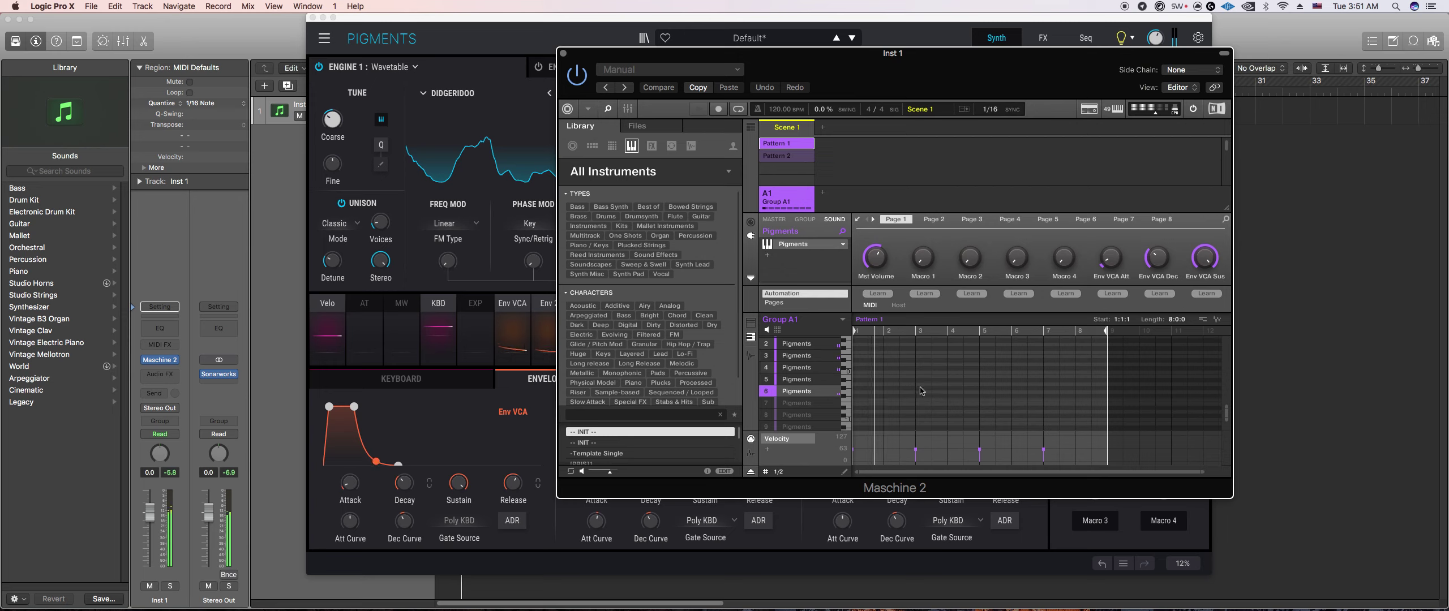
pyautogui.scroll(8, 942, 393)
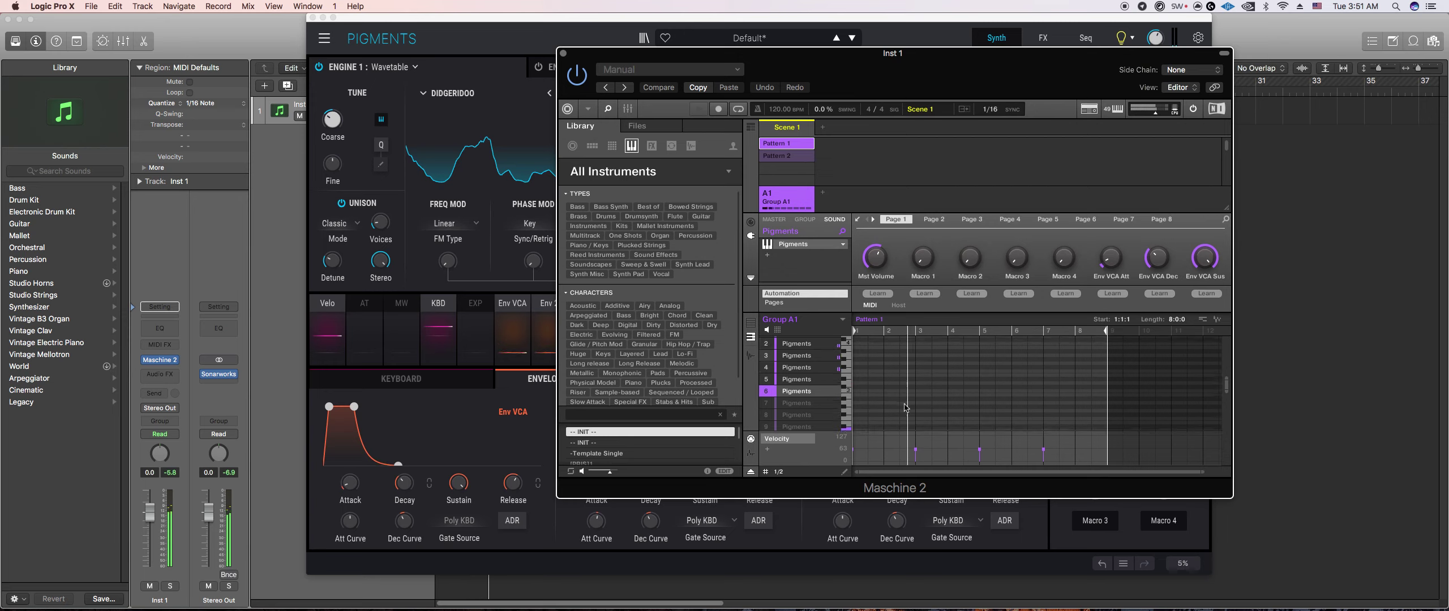
# Step: Retune sound 6's notes at bars 3, 5 and 7 to fit the chords while the pattern plays
pyautogui.scroll(-1, 934, 419)
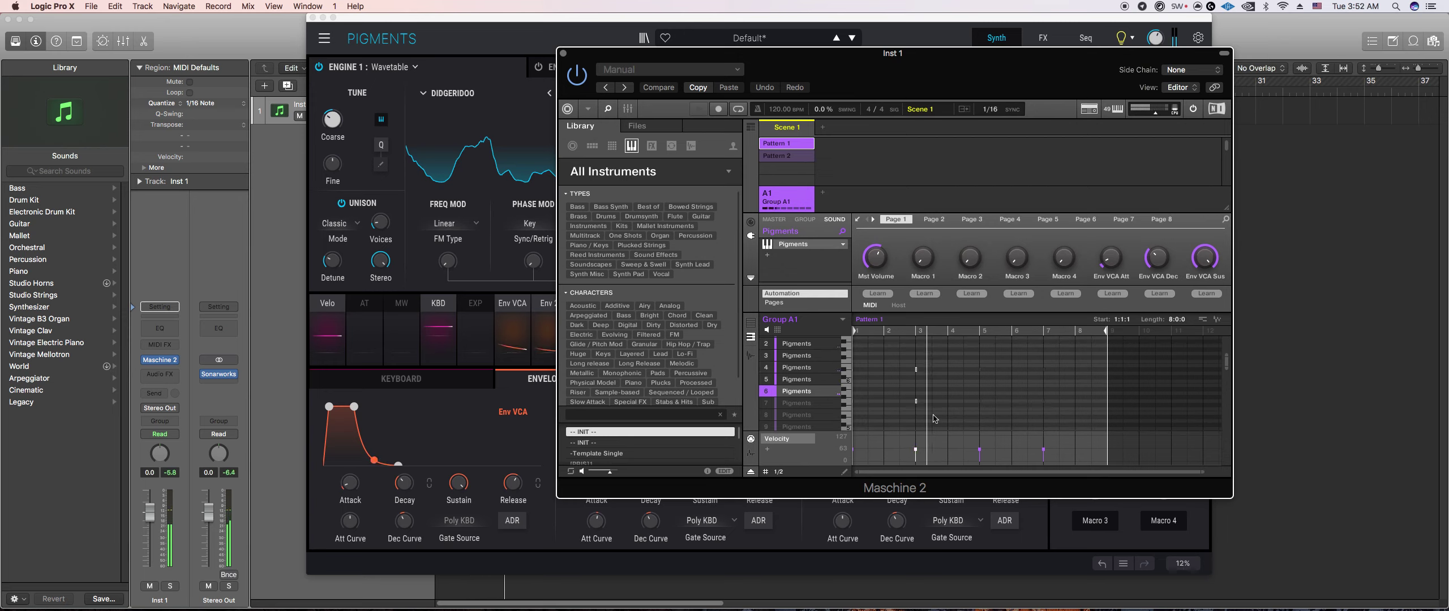
pyautogui.click(917, 377)
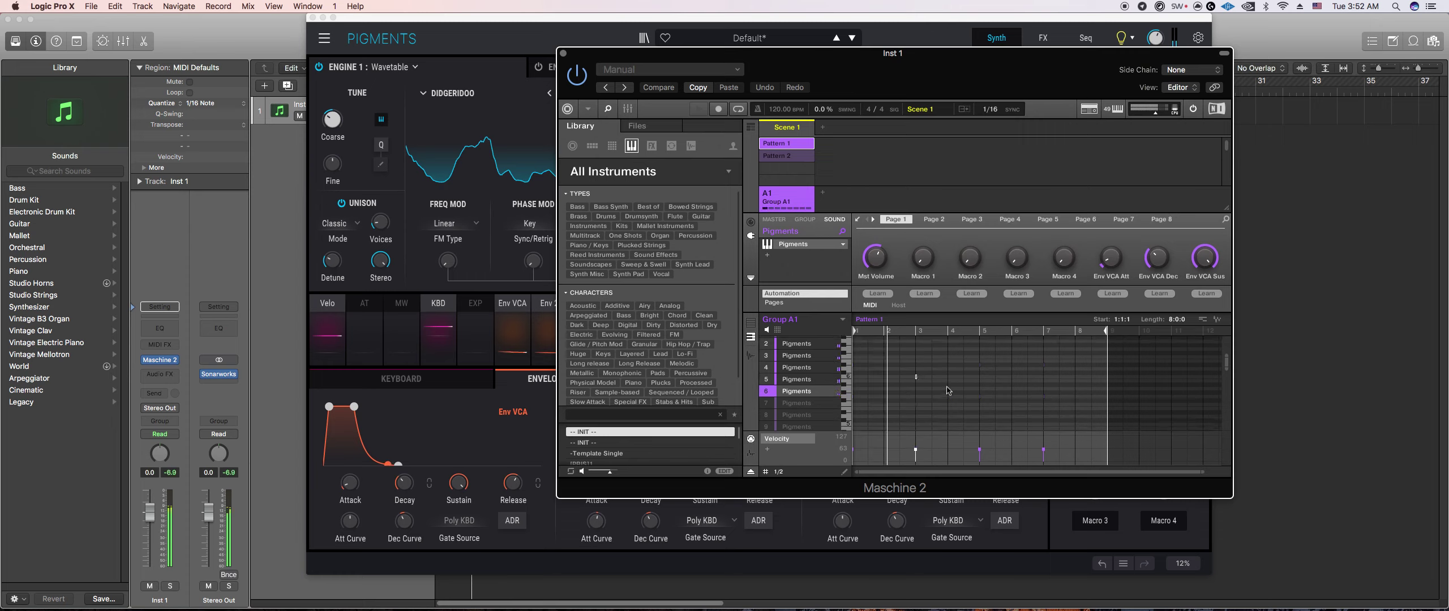
pyautogui.click(980, 363)
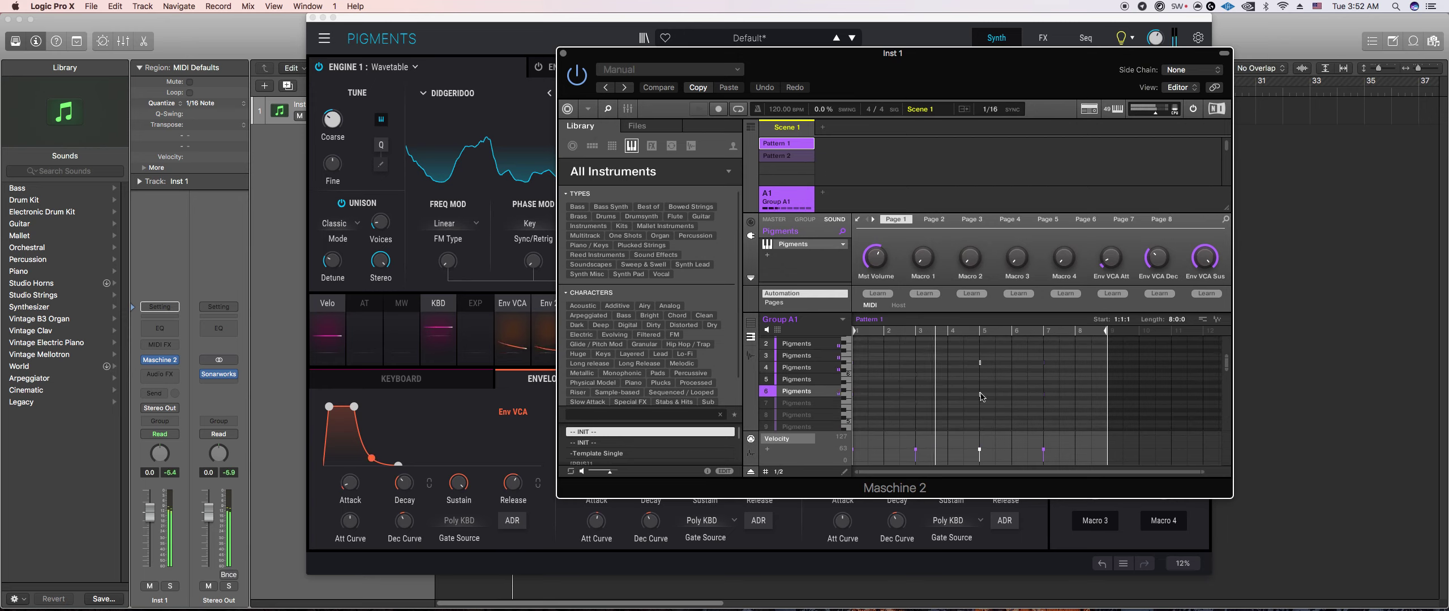
pyautogui.moveTo(982, 398); pyautogui.dragTo(984, 416)
pyautogui.click(1060, 403)
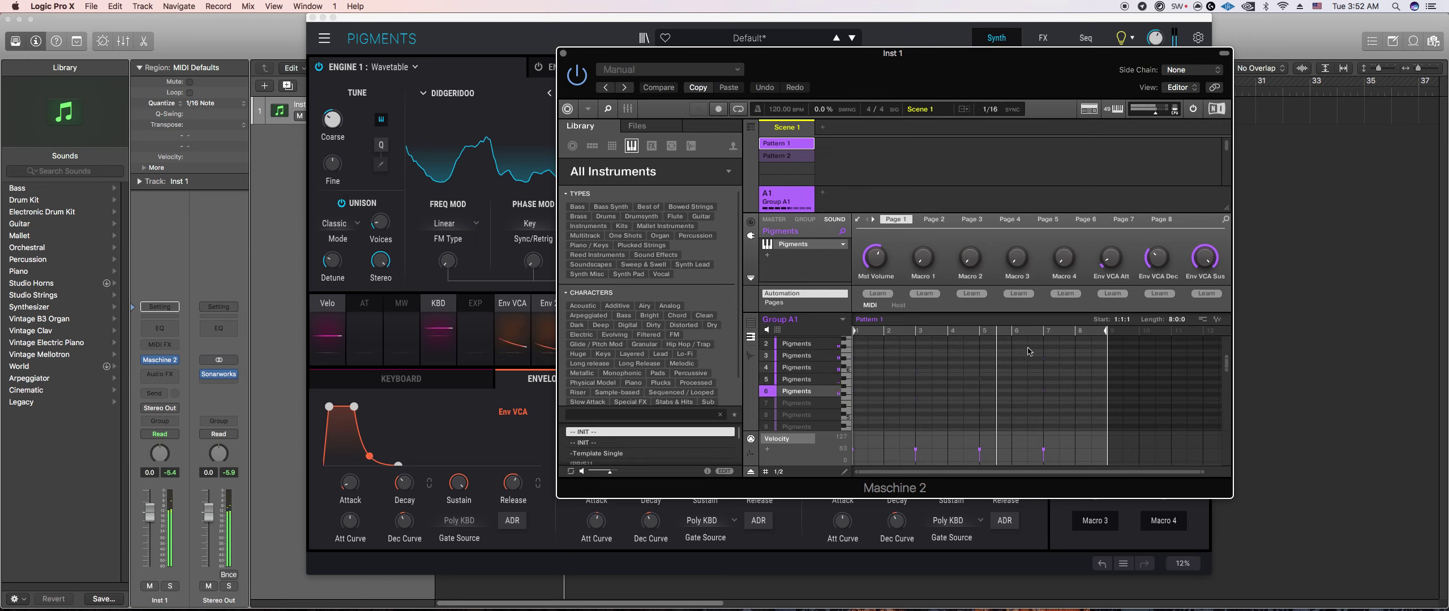
pyautogui.moveTo(1030, 352); pyautogui.dragTo(1044, 414)
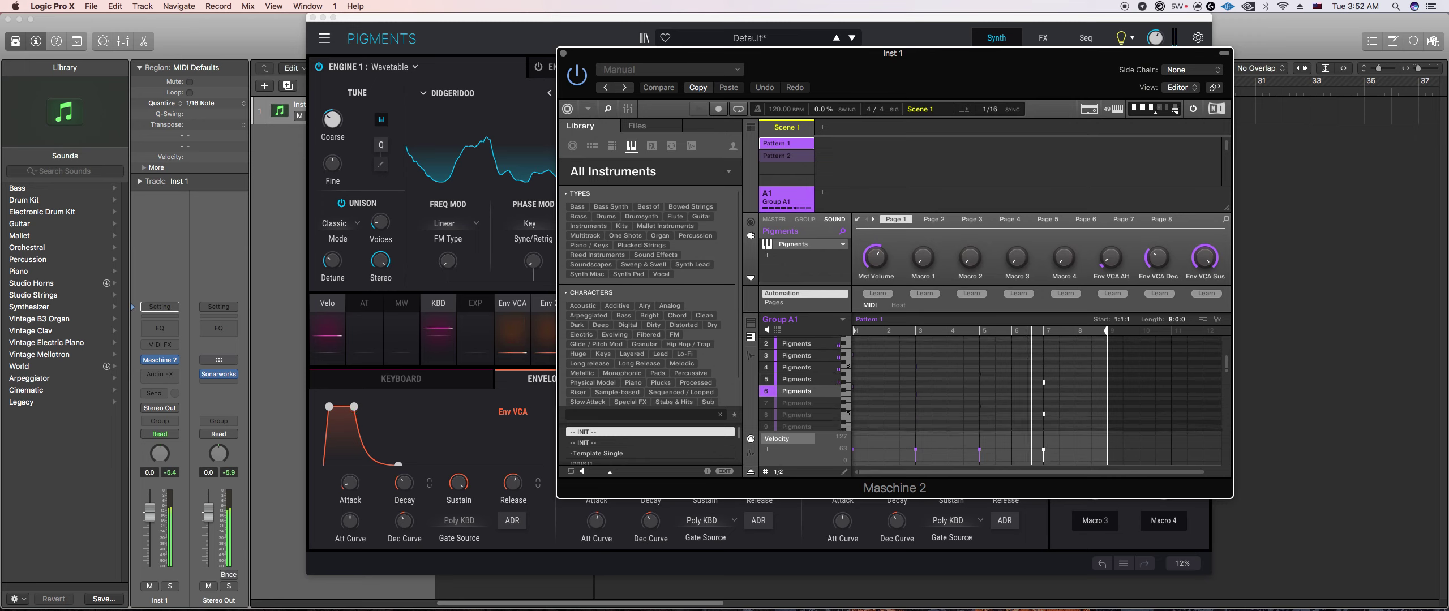
pyautogui.click(1061, 405)
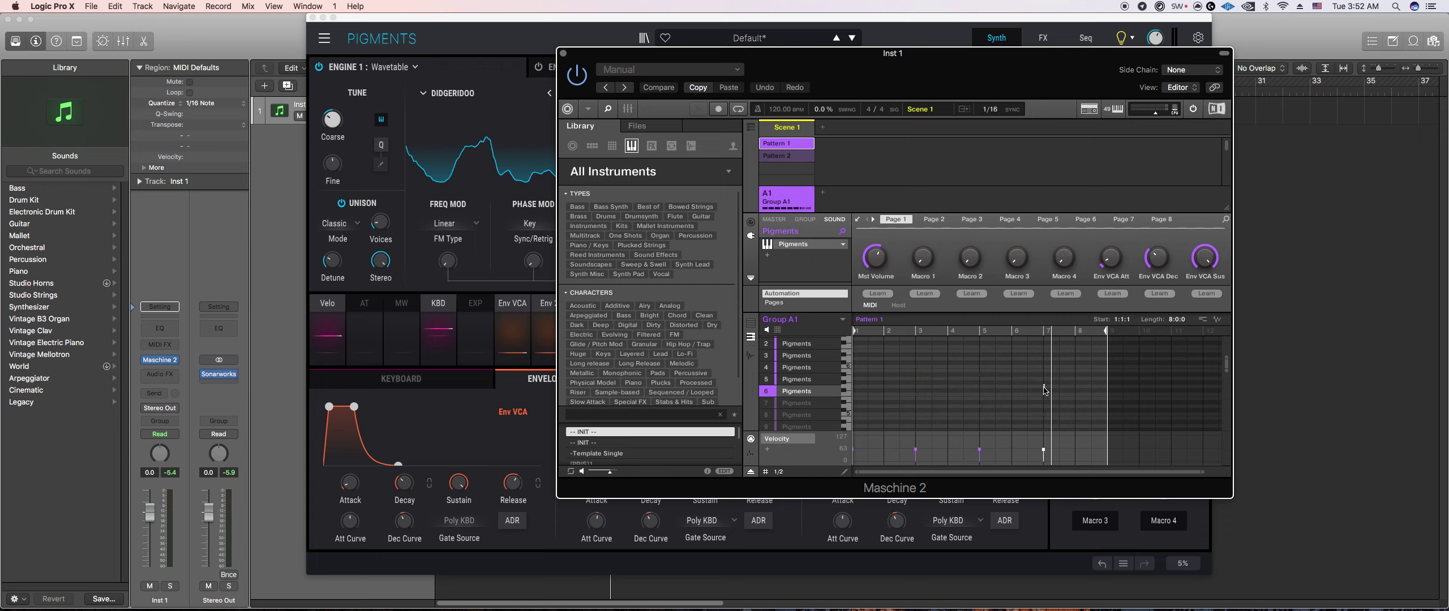
pyautogui.press('space')
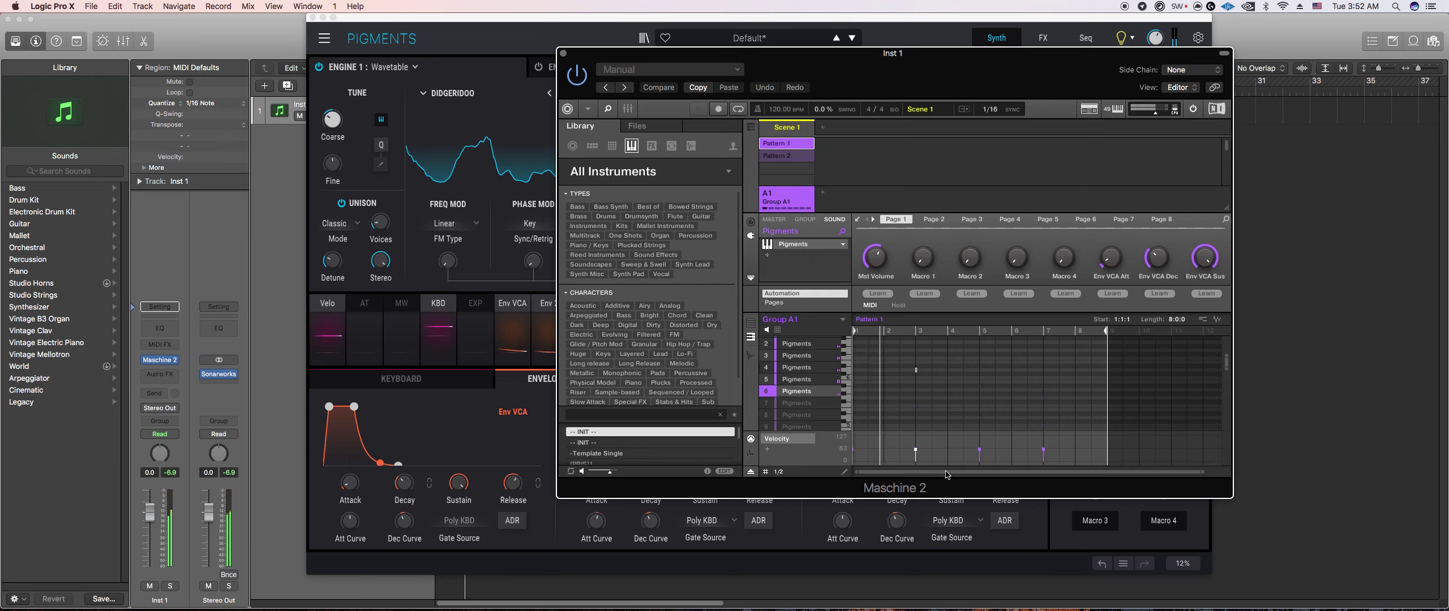
# Step: Fine-tune the pitch of sound 6's note at bar 3 and audition it in the loop
pyautogui.moveTo(960, 486); pyautogui.dragTo(964, 486)
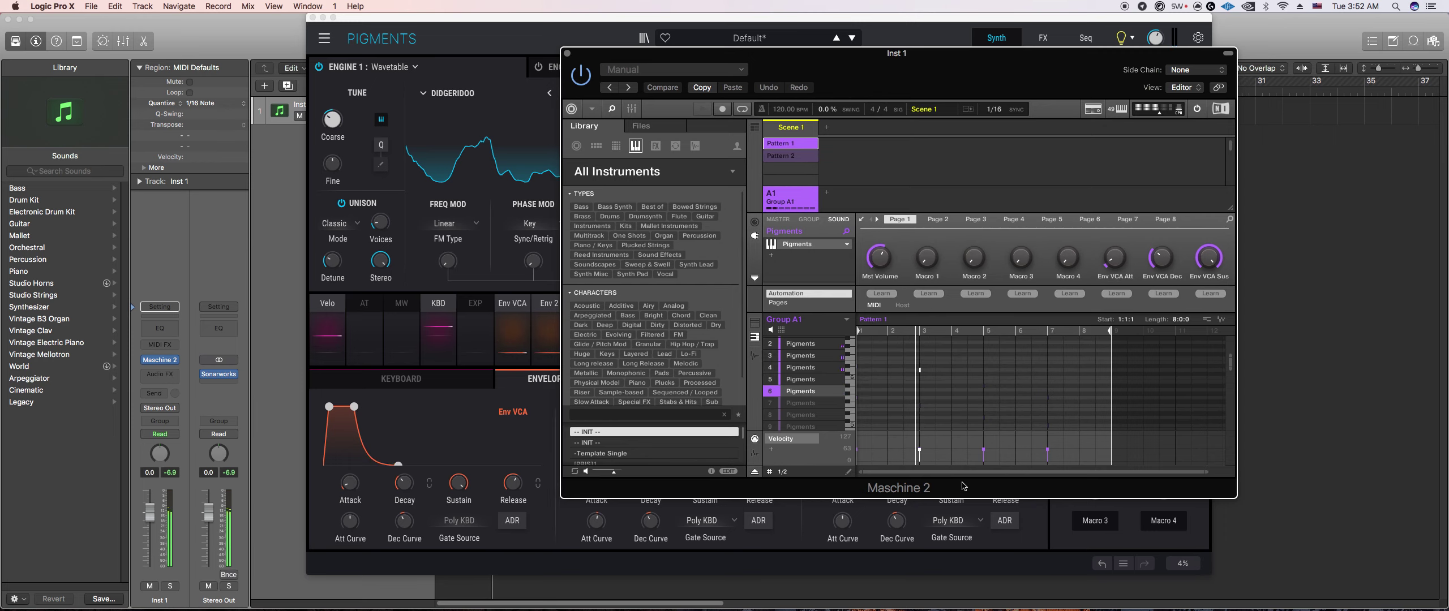
pyautogui.scroll(-1, 896, 415)
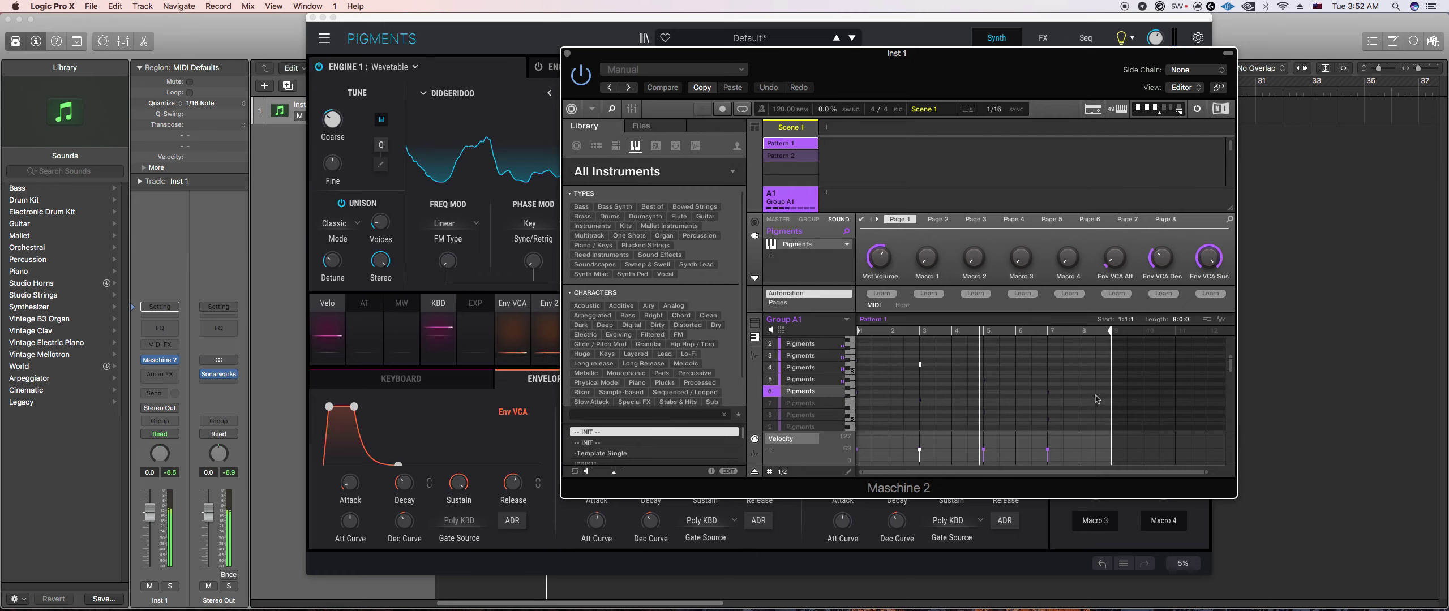
pyautogui.scroll(-2, 1094, 396)
pyautogui.scroll(3, 1094, 396)
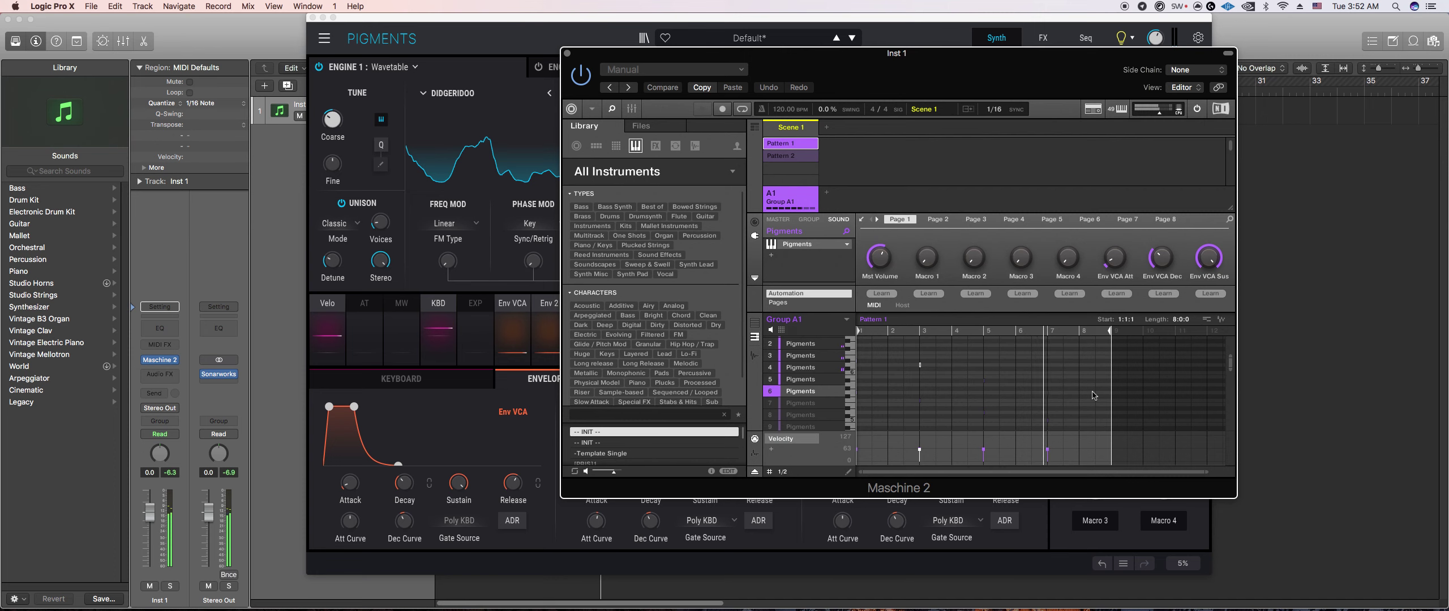
# Step: Select sound 7 and unmute it with its notes shown in the piano roll
pyautogui.click(805, 402)
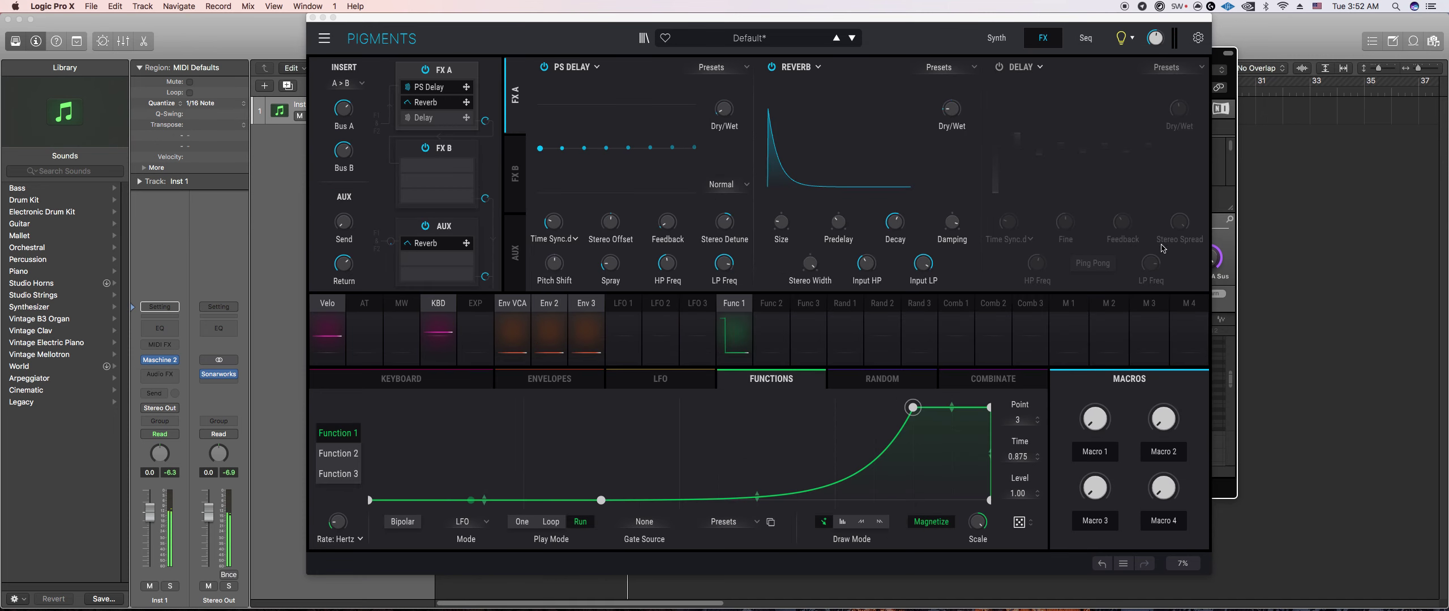
pyautogui.click(1223, 226)
pyautogui.click(769, 403)
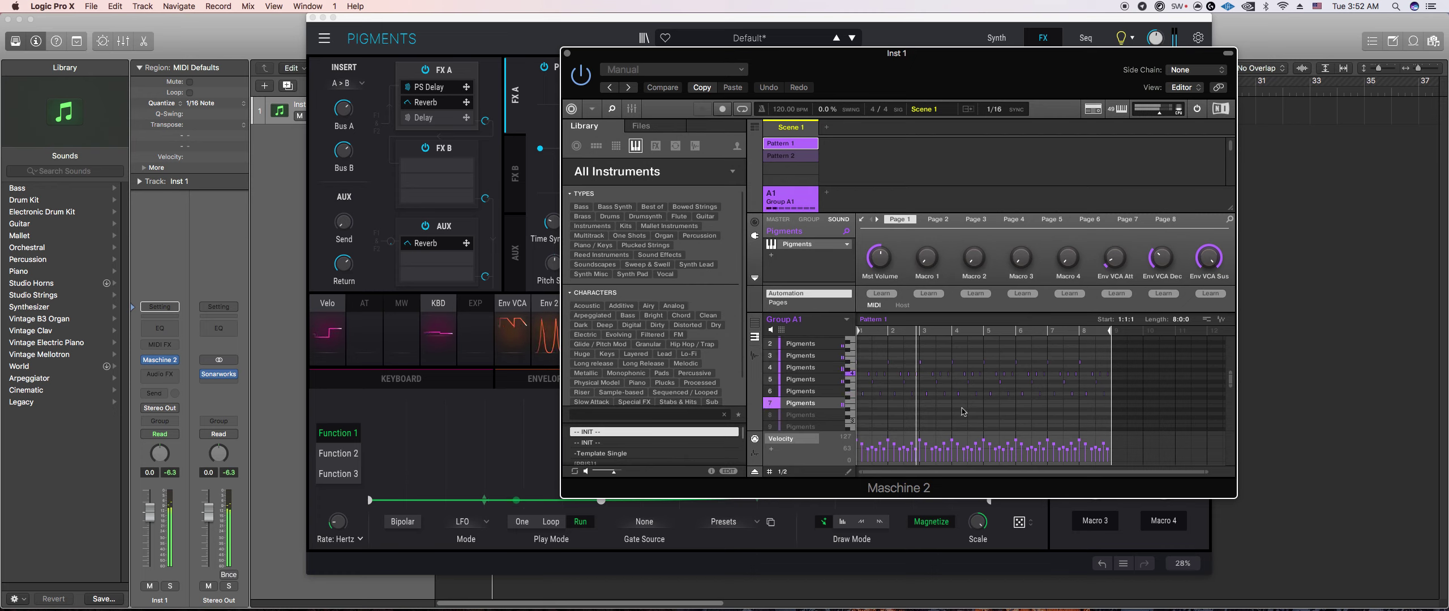
# Step: Retune sound 7's phrase in bars 3–4, adjusting selected notes to fit the chord
pyautogui.moveTo(927, 360); pyautogui.dragTo(988, 416)
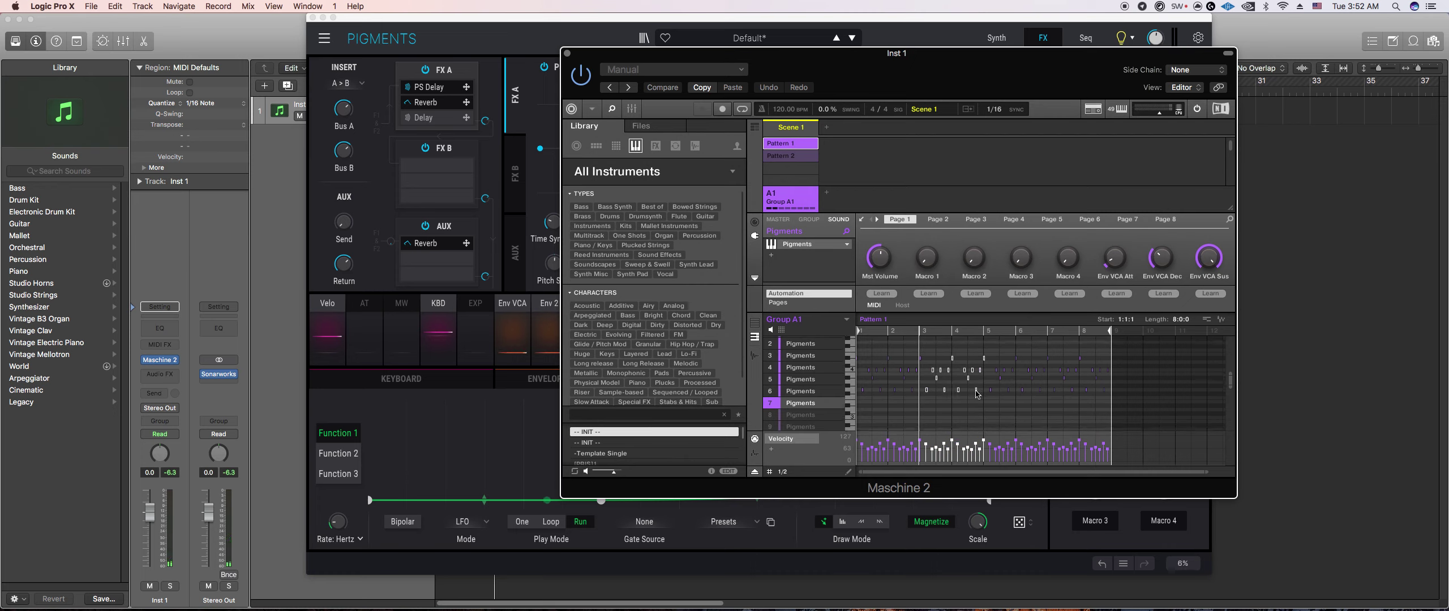
pyautogui.moveTo(921, 350); pyautogui.dragTo(974, 398)
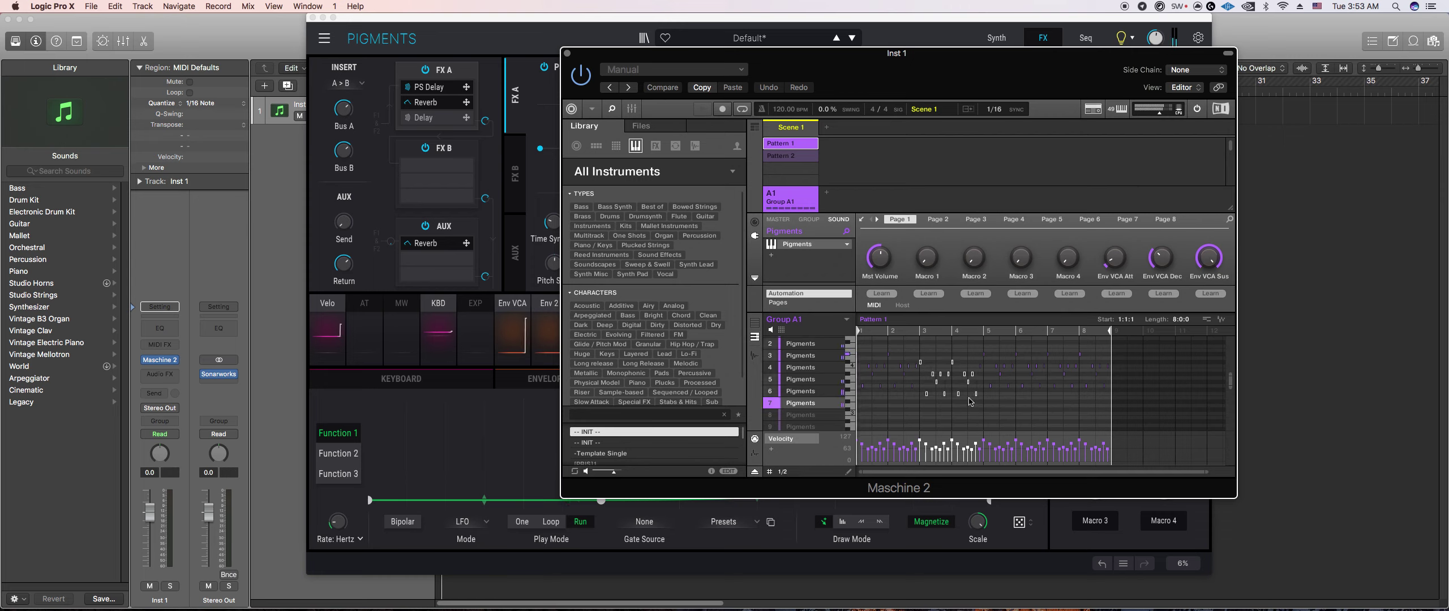
pyautogui.press('Delete')
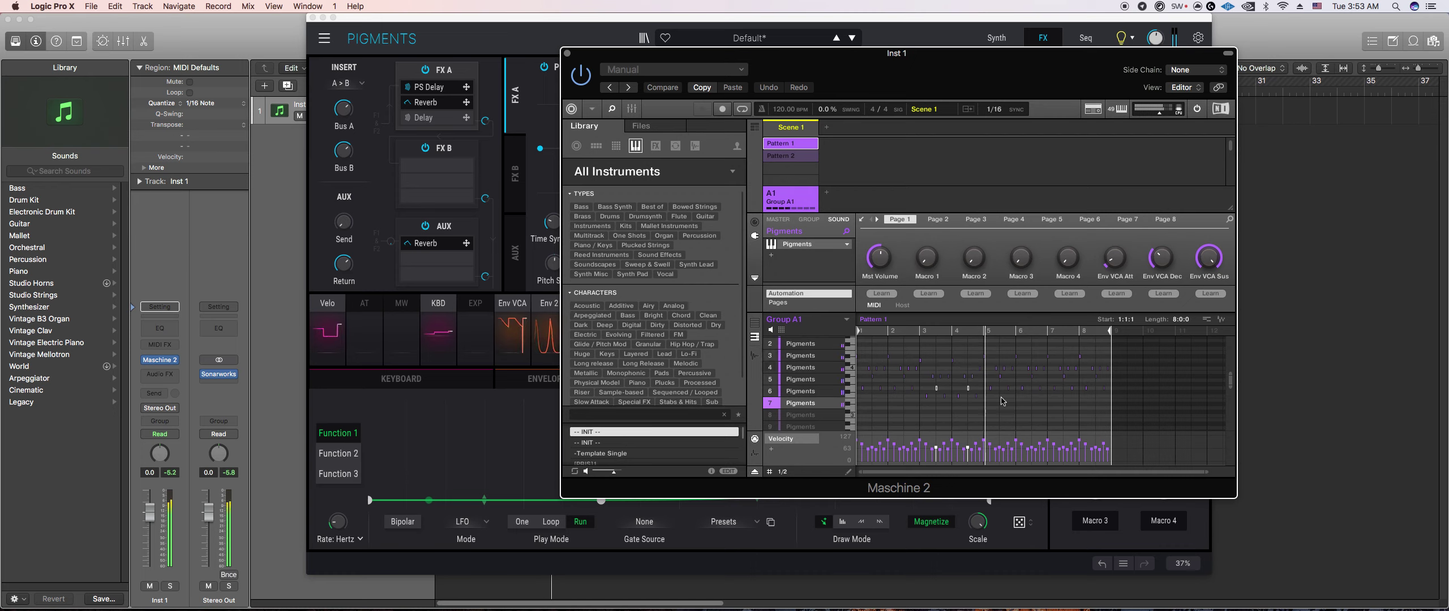
# Step: Retune sound 7's phrase in bars 5–6, including the notes at the start of each bar
pyautogui.moveTo(982, 344); pyautogui.dragTo(1047, 401)
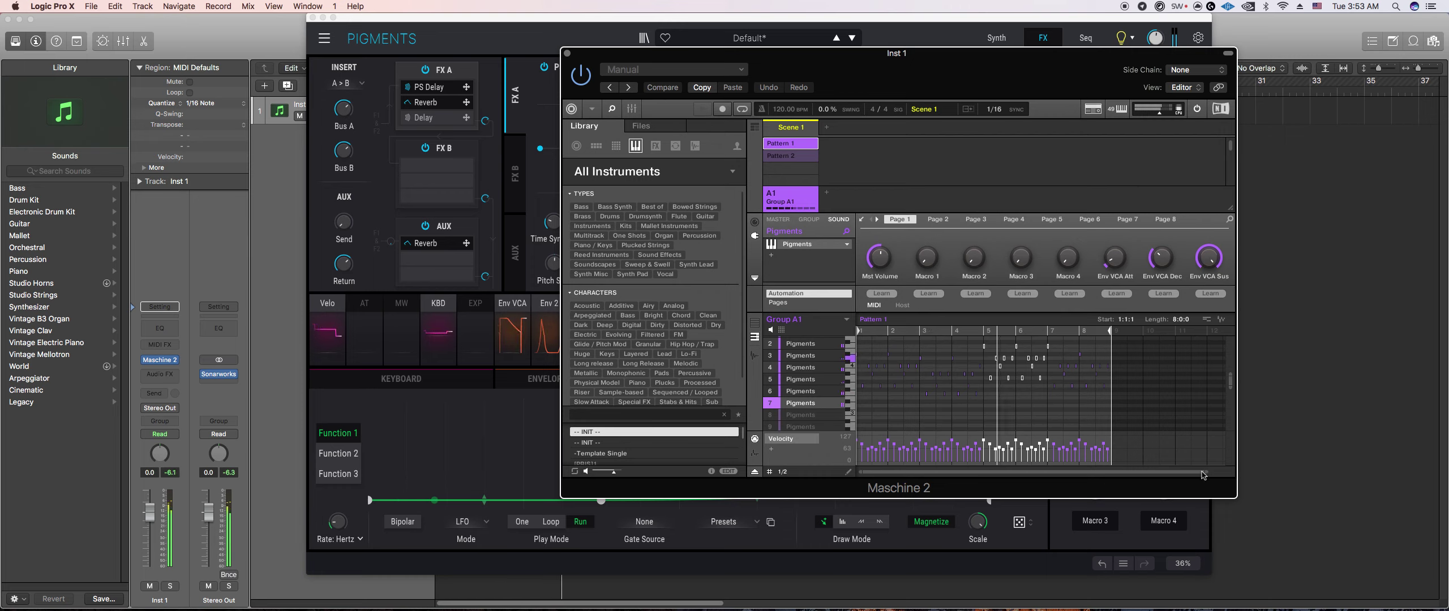
pyautogui.scroll(3, 1132, 403)
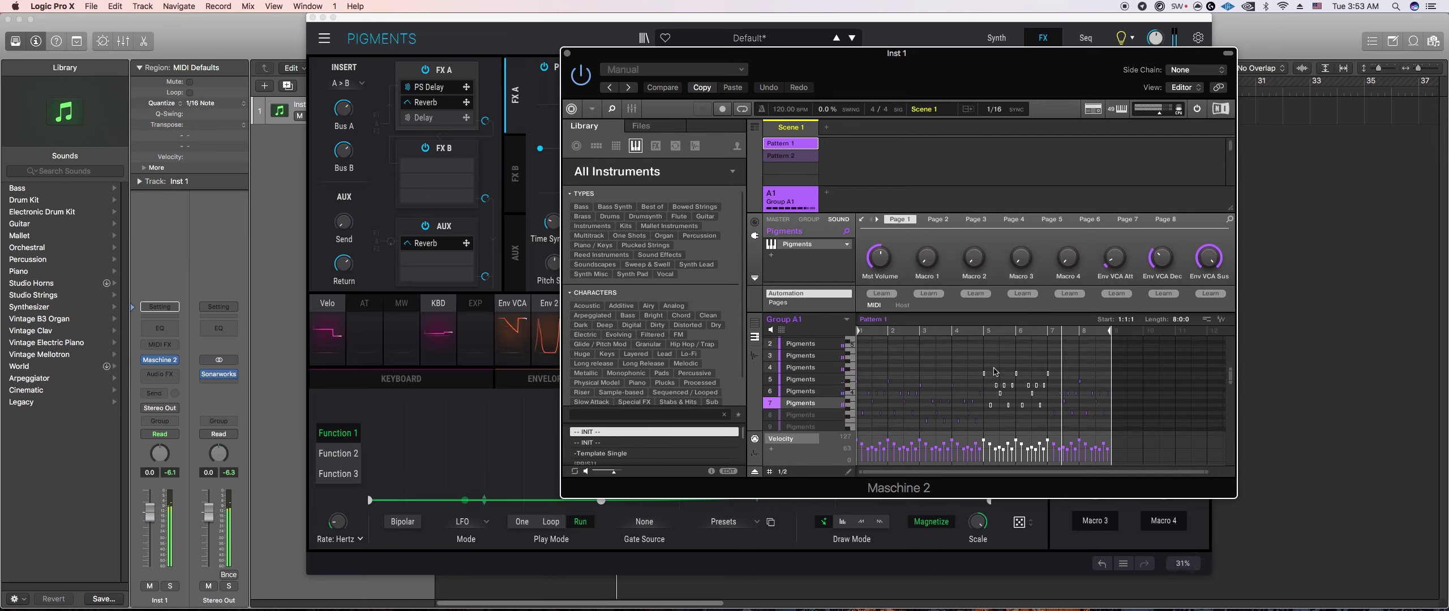
pyautogui.click(1048, 379)
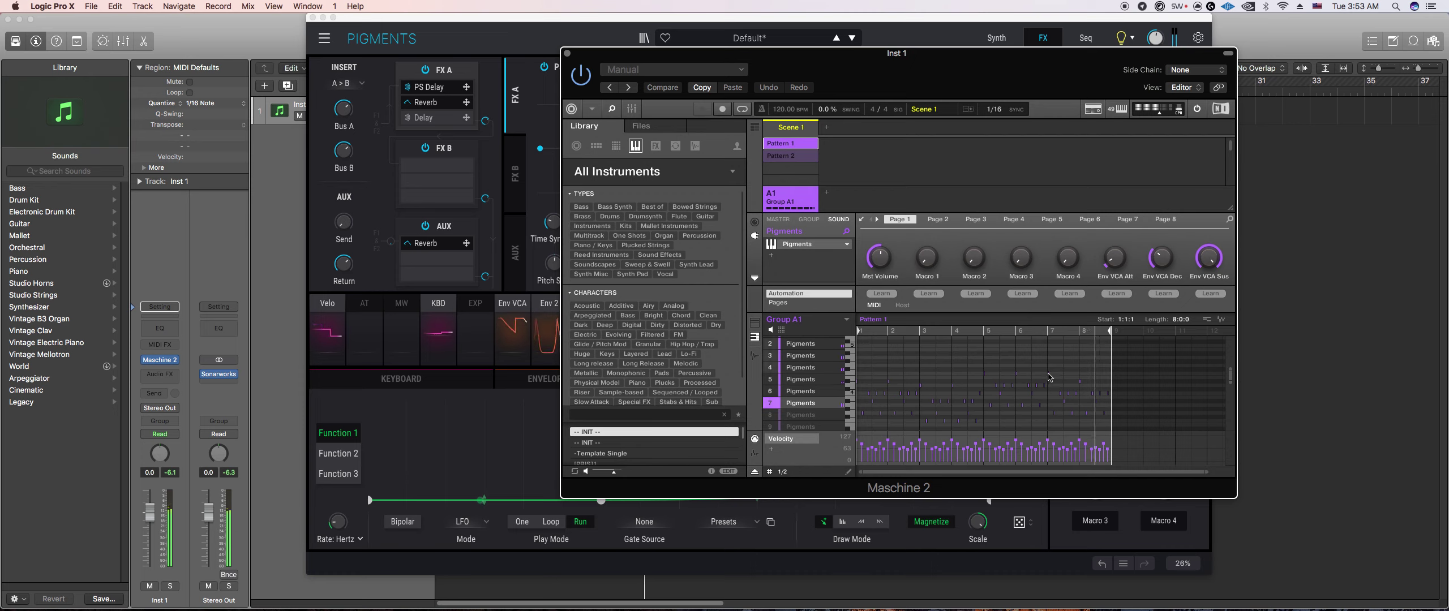
pyautogui.moveTo(1049, 379); pyautogui.dragTo(1048, 383)
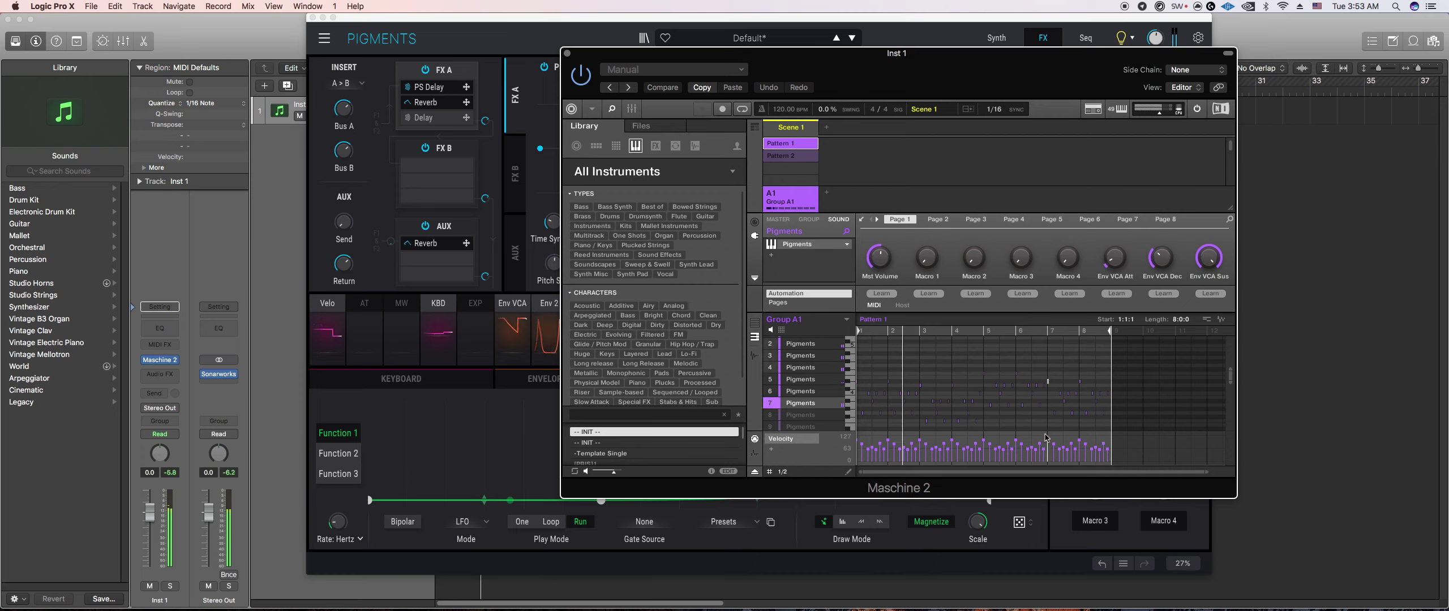
pyautogui.moveTo(979, 368); pyautogui.dragTo(1017, 383)
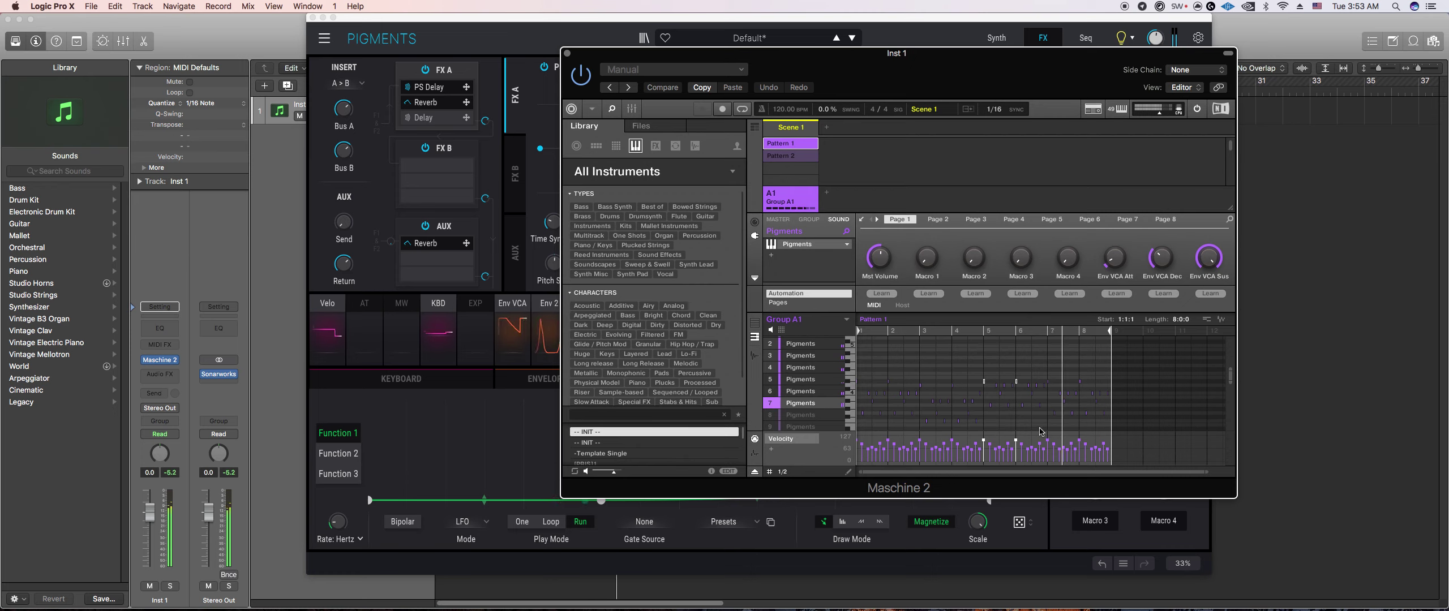
# Step: Unmute sound 8 and refine the pitches of sound 7's downbeat and repeated inner notes in bars 5–6
pyautogui.click(770, 417)
pyautogui.scroll(-2, 861, 418)
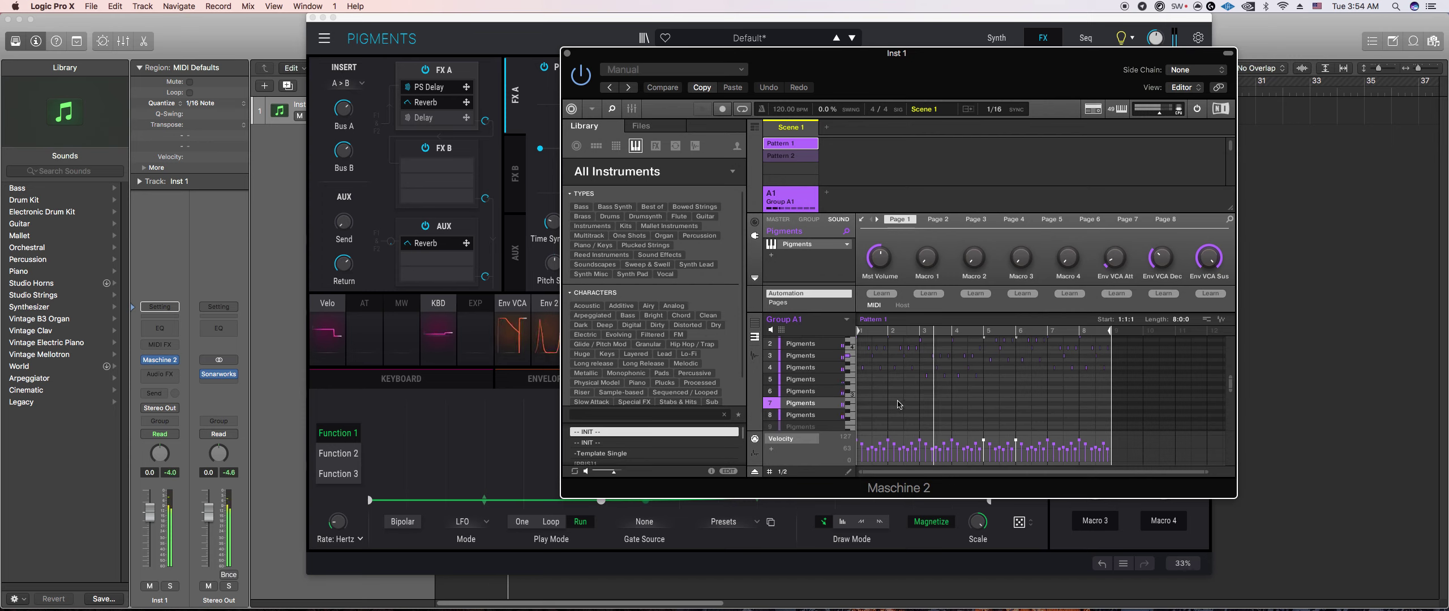
pyautogui.scroll(2, 1031, 407)
pyautogui.scroll(1, 1030, 405)
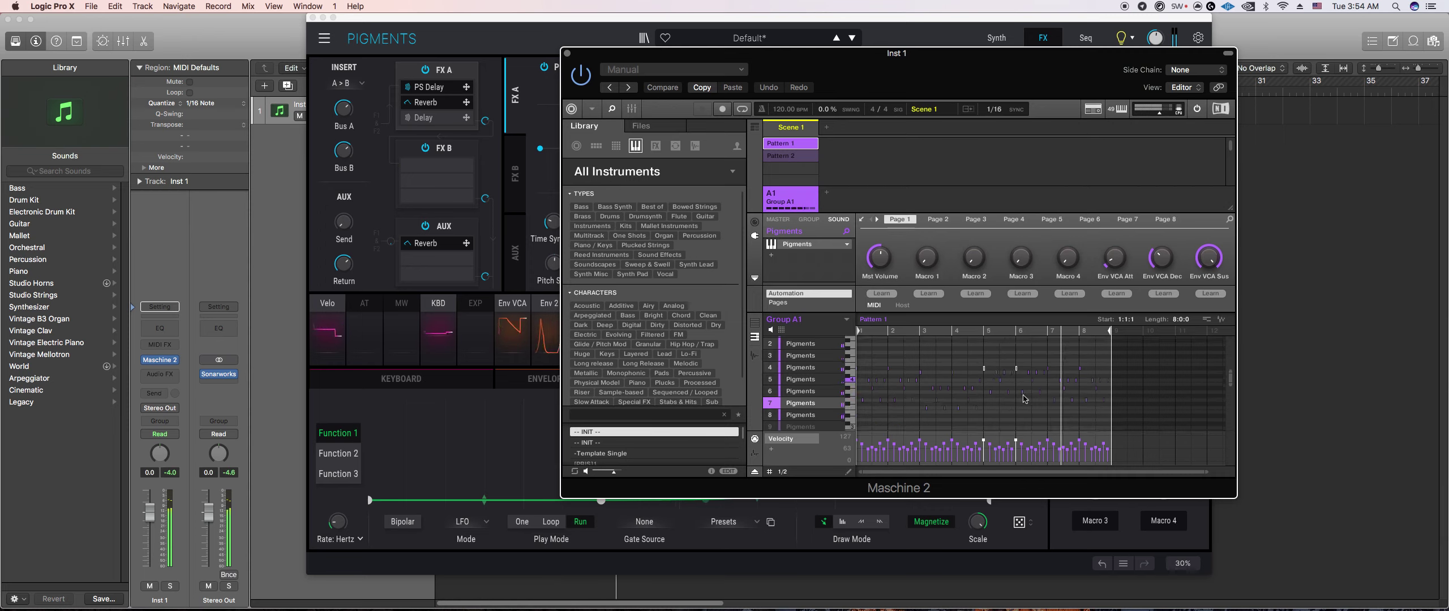
pyautogui.moveTo(991, 374)
pyautogui.mouseDown()
pyautogui.moveTo(1037, 372)
pyautogui.moveTo(1006, 371)
pyautogui.mouseUp()
pyautogui.scroll(1, 1005, 369)
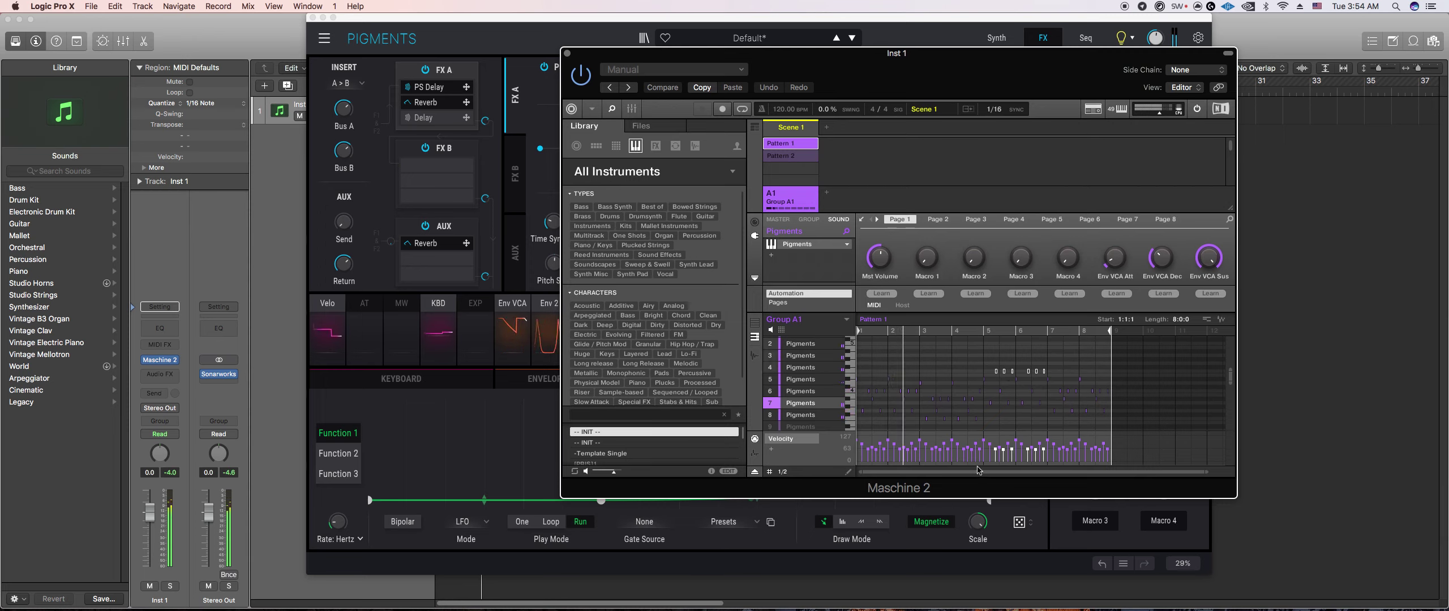
# Step: Raise the pitch of sound 7's four low notes in bars 3–4
pyautogui.moveTo(919, 416); pyautogui.dragTo(976, 407)
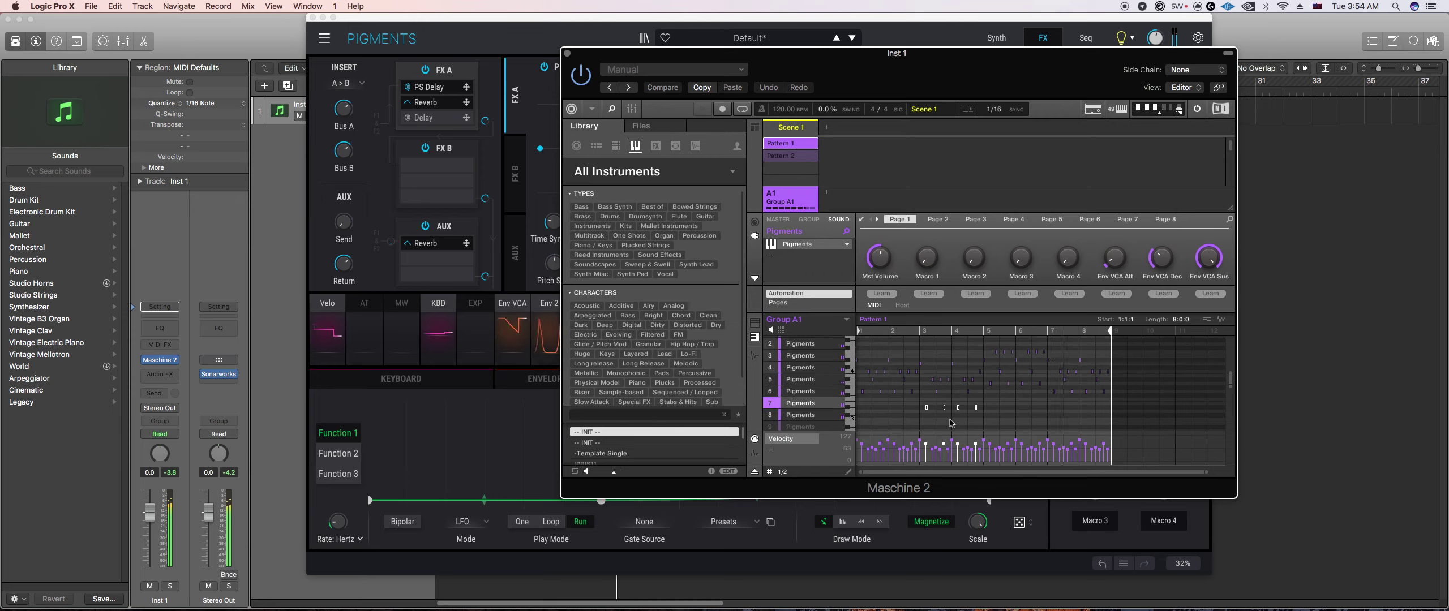
pyautogui.moveTo(990, 346); pyautogui.dragTo(1039, 365)
pyautogui.moveTo(920, 397); pyautogui.dragTo(986, 425)
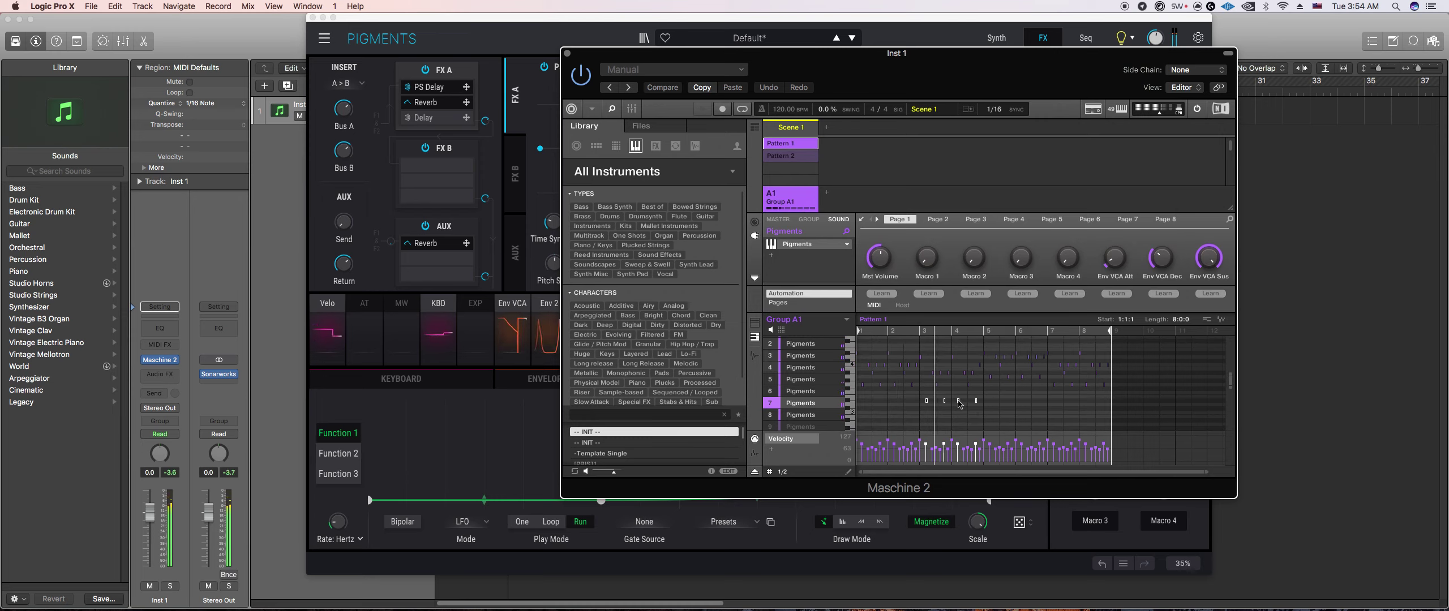
pyautogui.moveTo(959, 403); pyautogui.dragTo(960, 398)
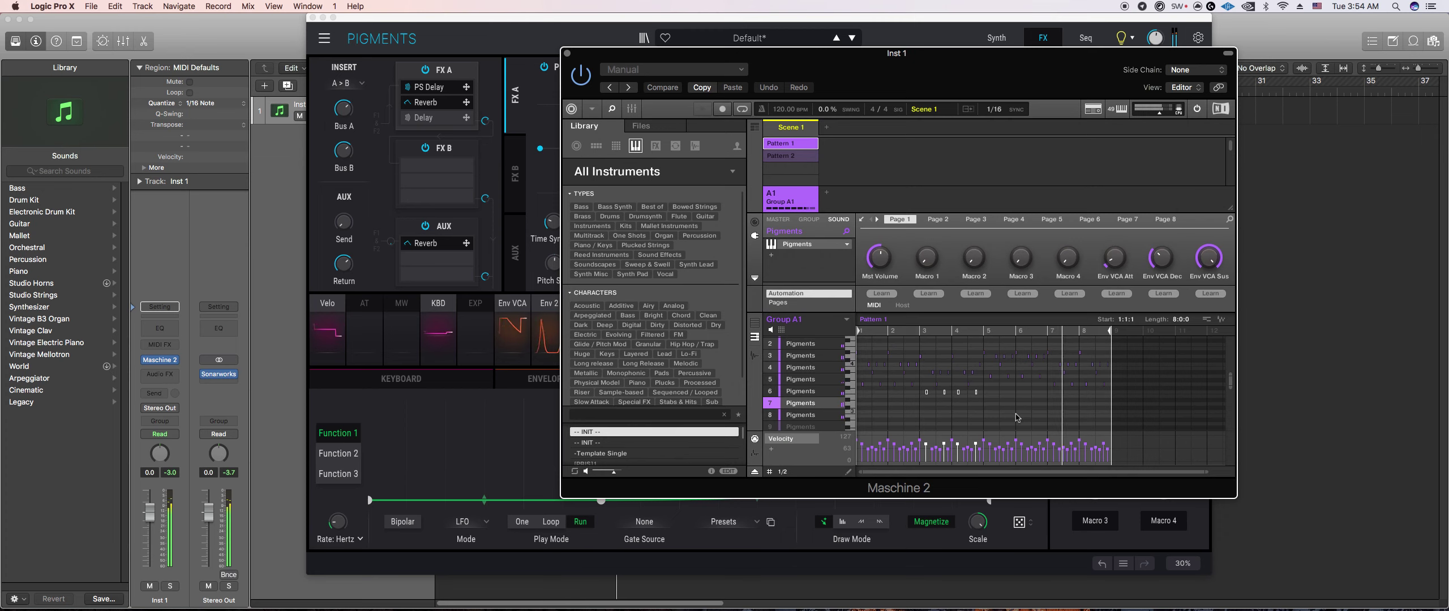
# Step: Reshape Pigments' Function 1 with a raised first point at level 1.00 and an added low point just after it, viewing the synth engines
pyautogui.click(893, 521)
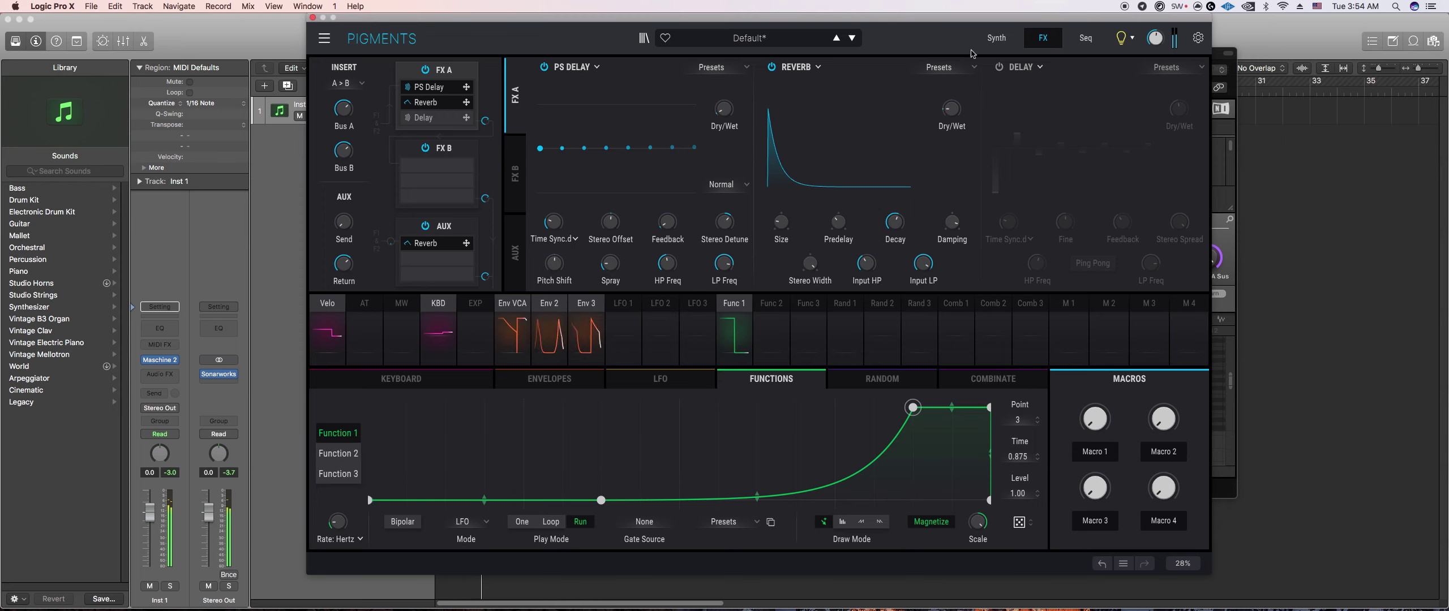
pyautogui.click(993, 40)
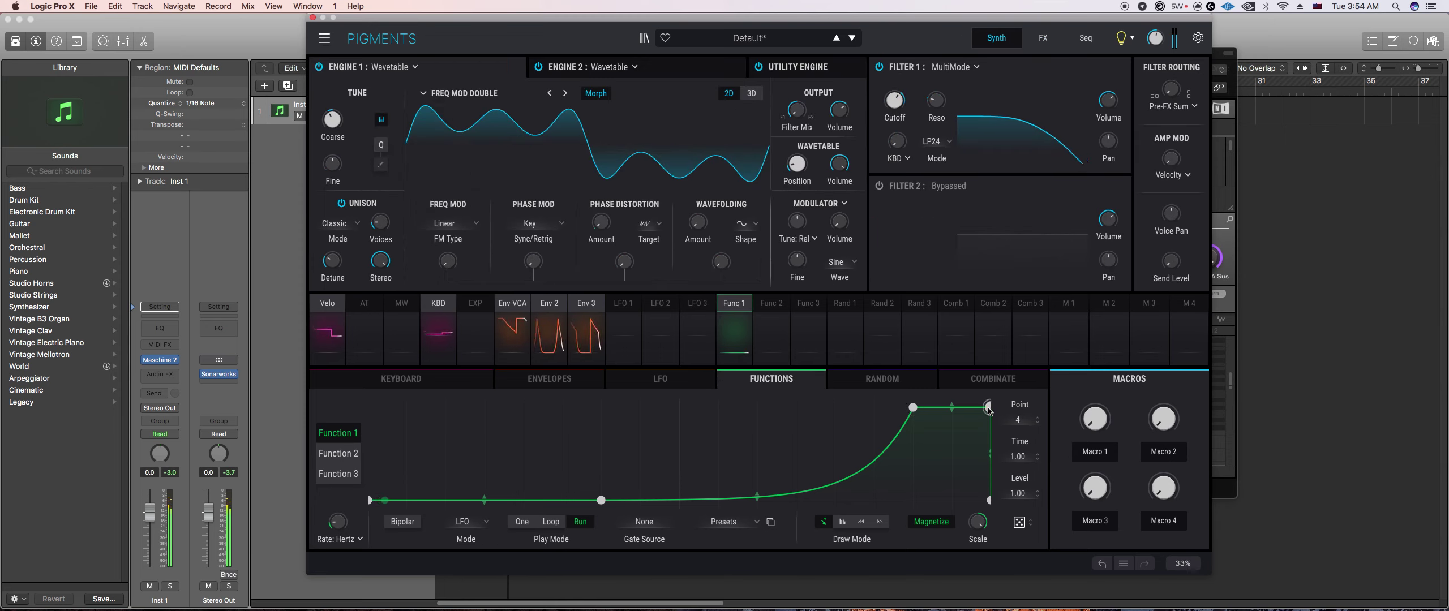
pyautogui.moveTo(984, 407); pyautogui.dragTo(982, 407)
pyautogui.moveTo(370, 500); pyautogui.dragTo(373, 418)
pyautogui.click(409, 498)
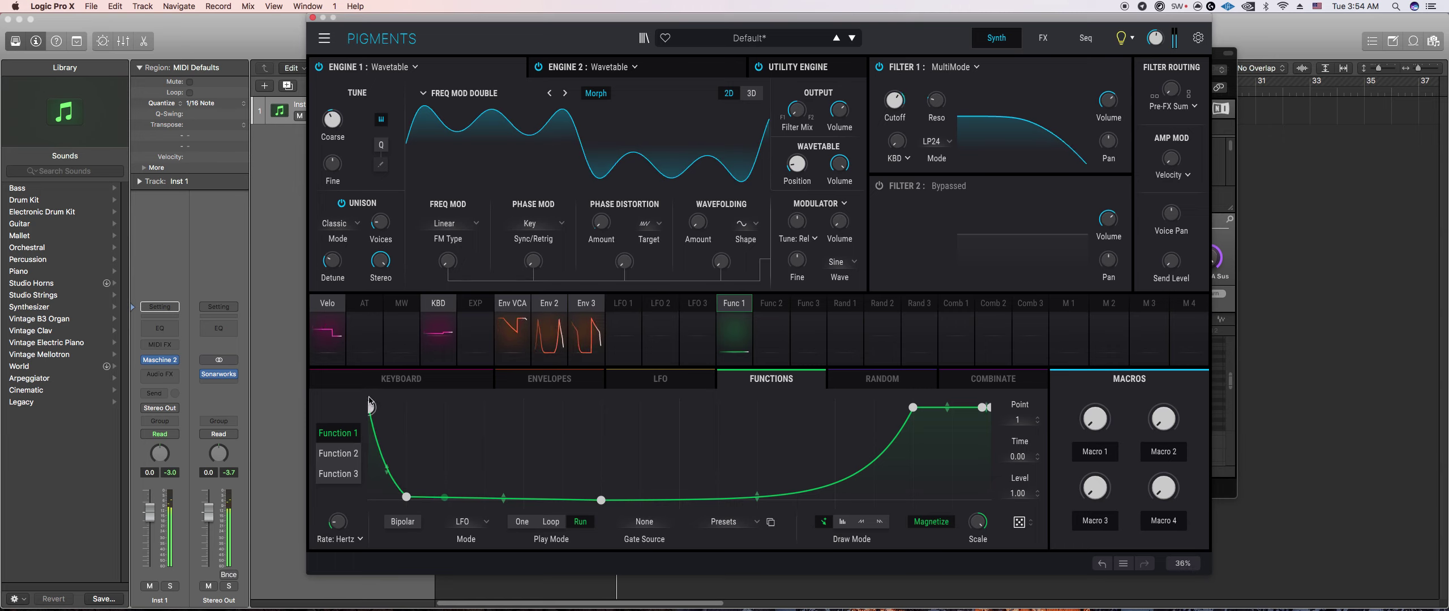
pyautogui.moveTo(608, 222); pyautogui.dragTo(619, 214)
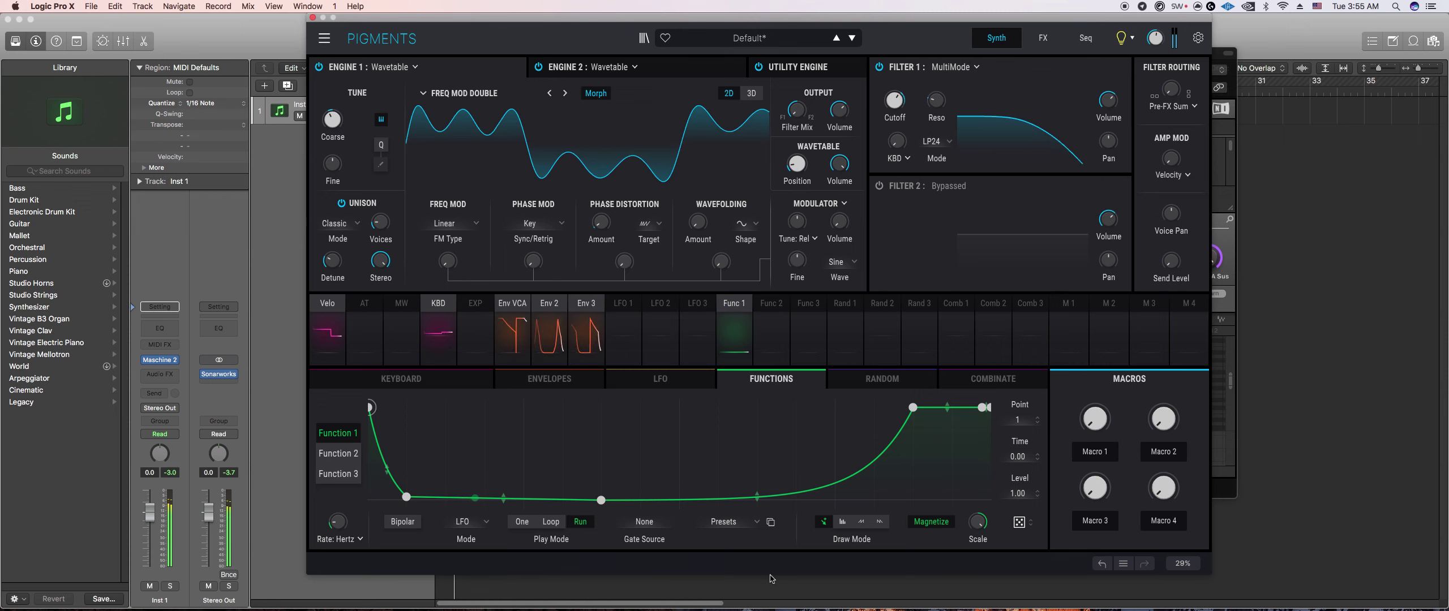
# Step: Return to the Maschine window, select sound 9 and unmute it with its notes shown in the piano roll
pyautogui.click(1221, 59)
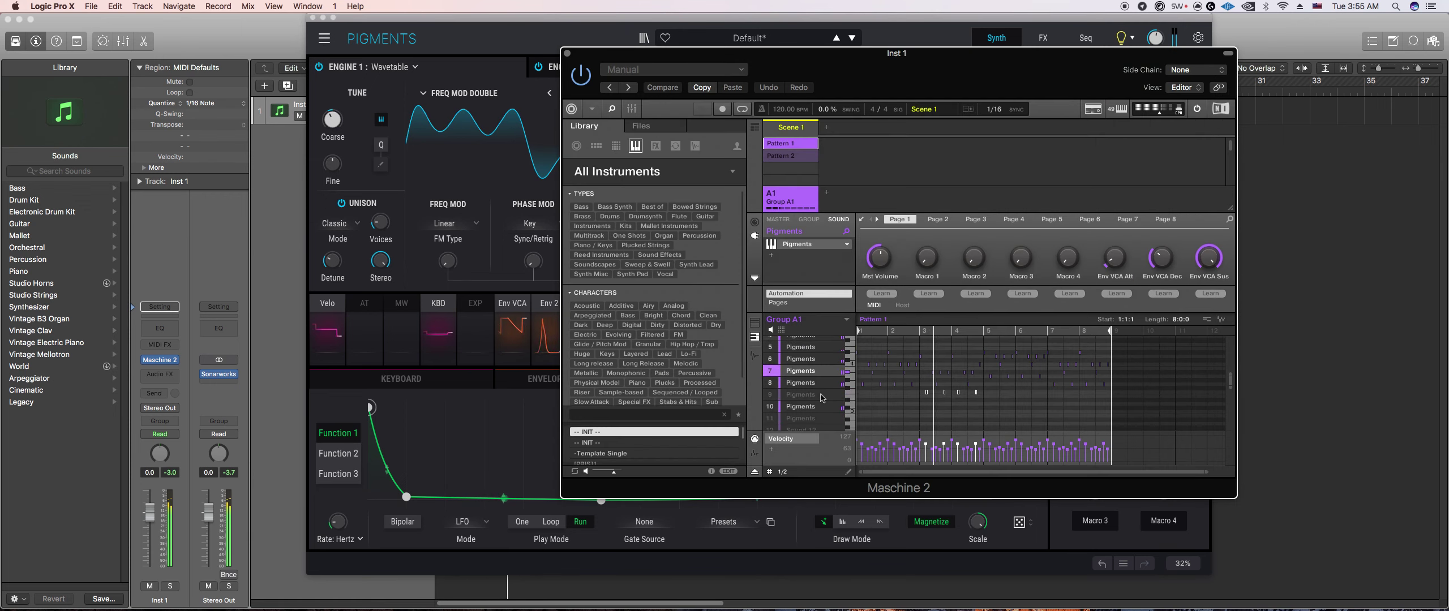
pyautogui.click(795, 399)
pyautogui.click(1224, 236)
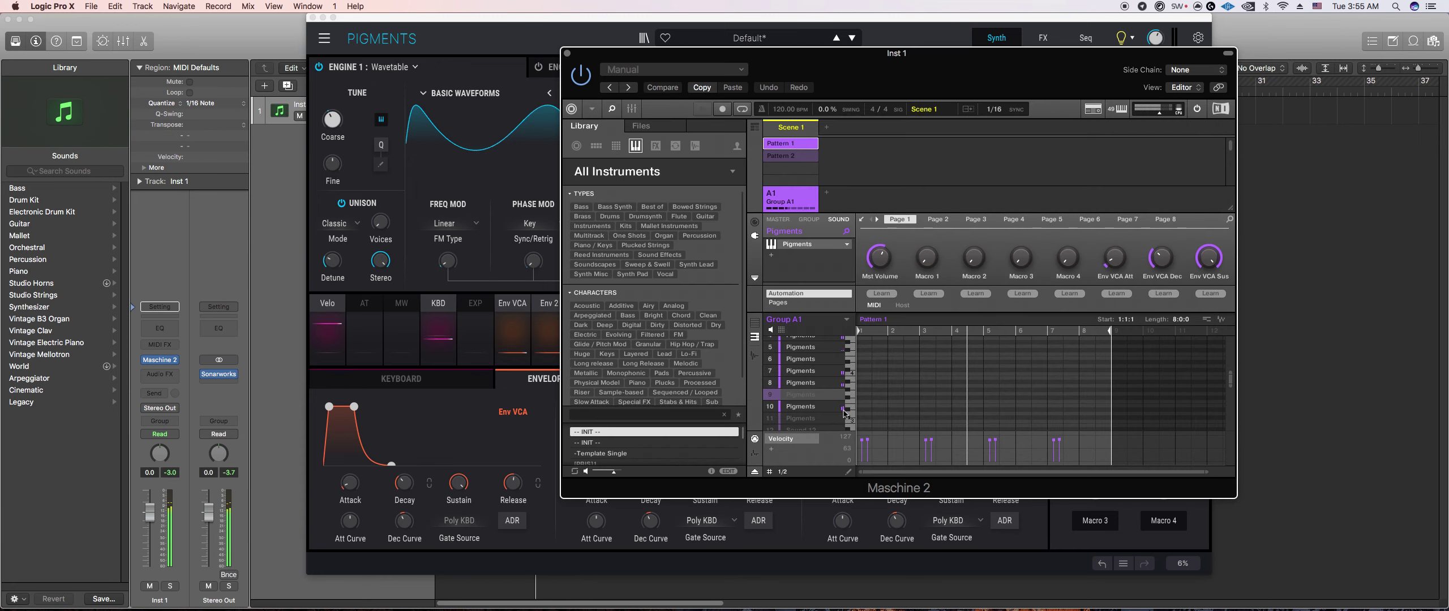
pyautogui.scroll(3, 945, 389)
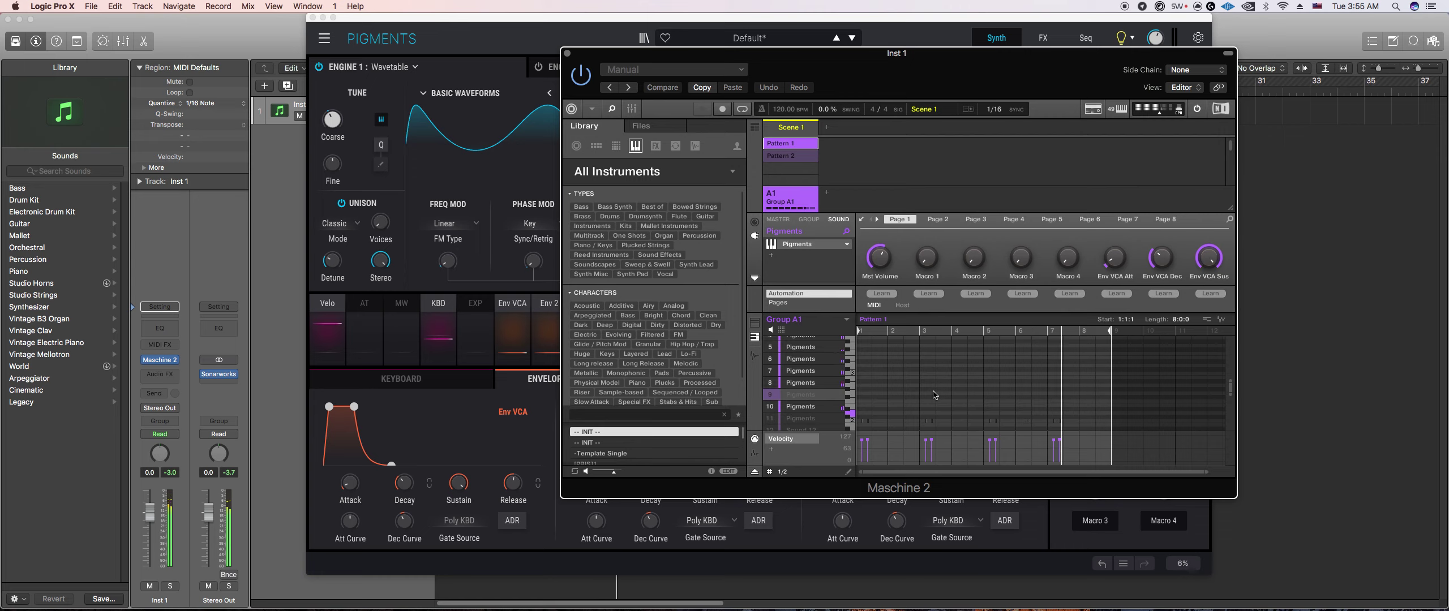
pyautogui.click(781, 396)
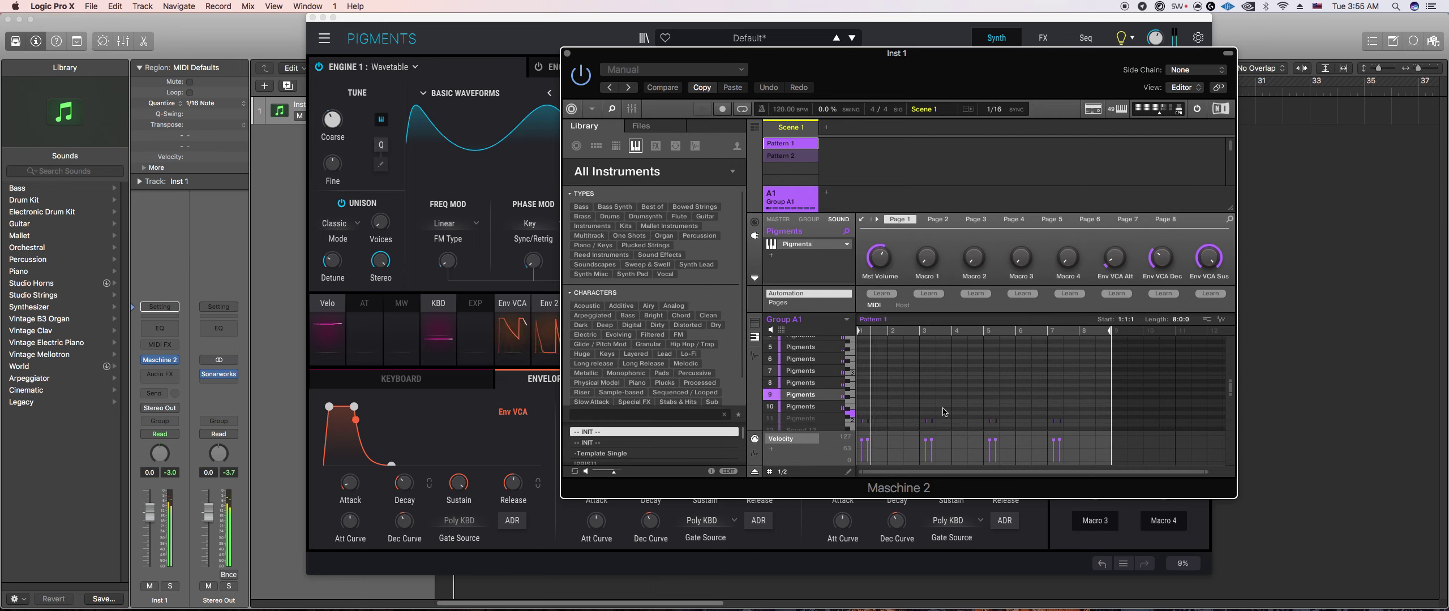
pyautogui.scroll(-3, 942, 387)
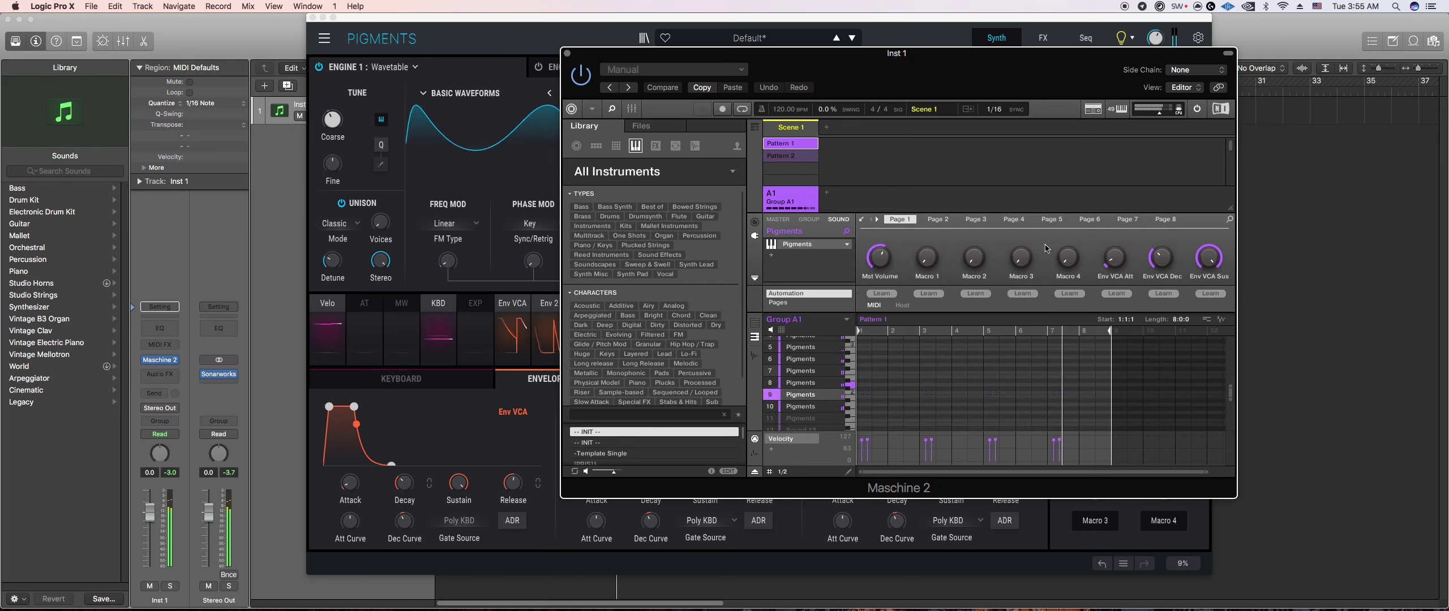
# Step: Select sound 1 in Group A1 to view its instrument and notes in the pattern editor
pyautogui.scroll(3, 804, 403)
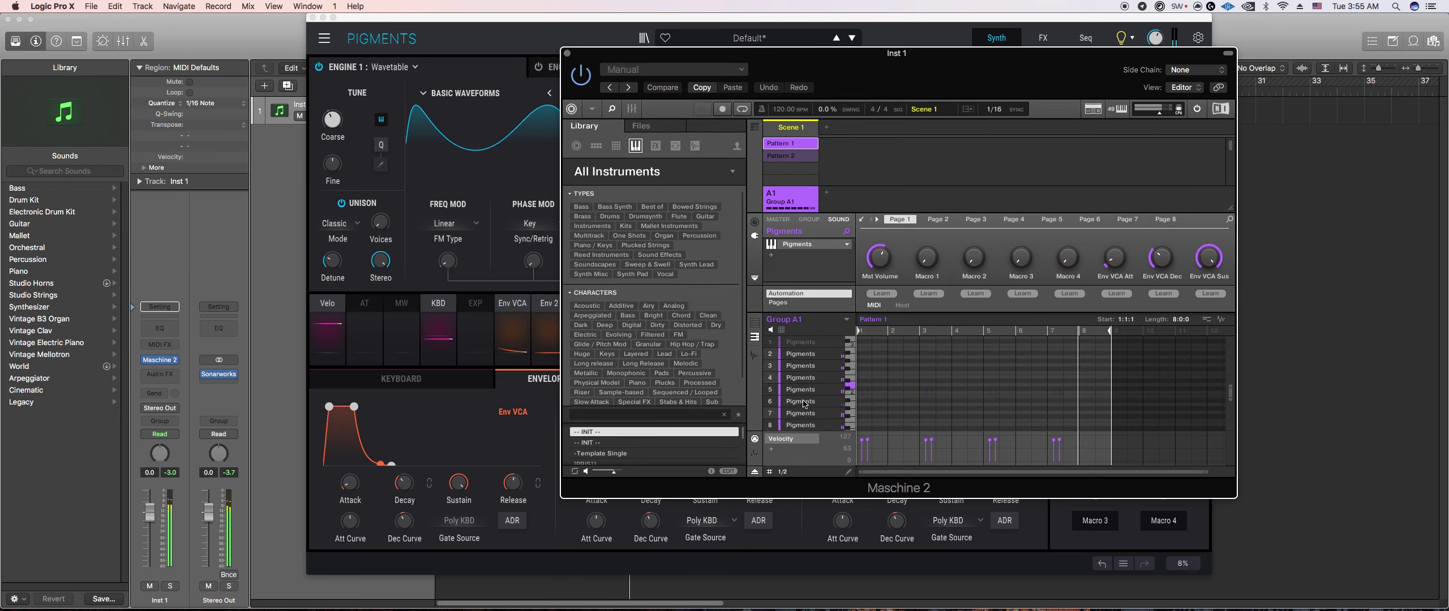
pyautogui.click(828, 354)
pyautogui.click(1220, 485)
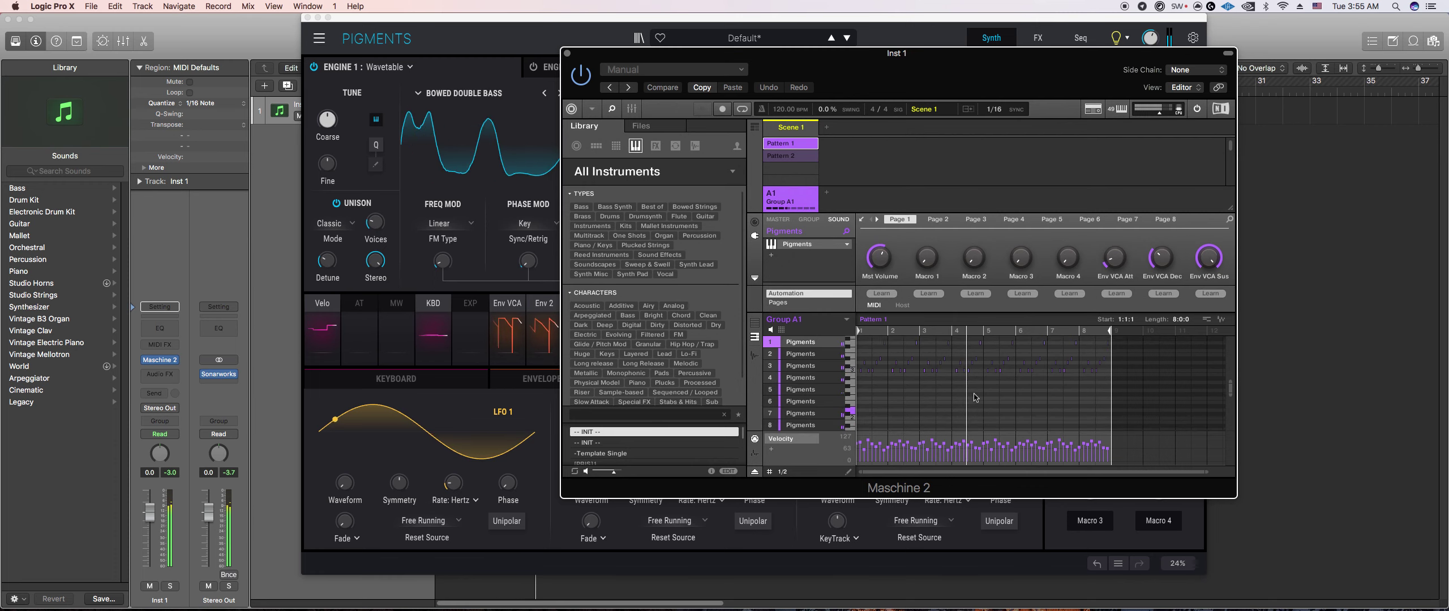
# Step: Select sound 11 with a fresh Pigments instance and open its plug-in window
pyautogui.scroll(-3, 820, 402)
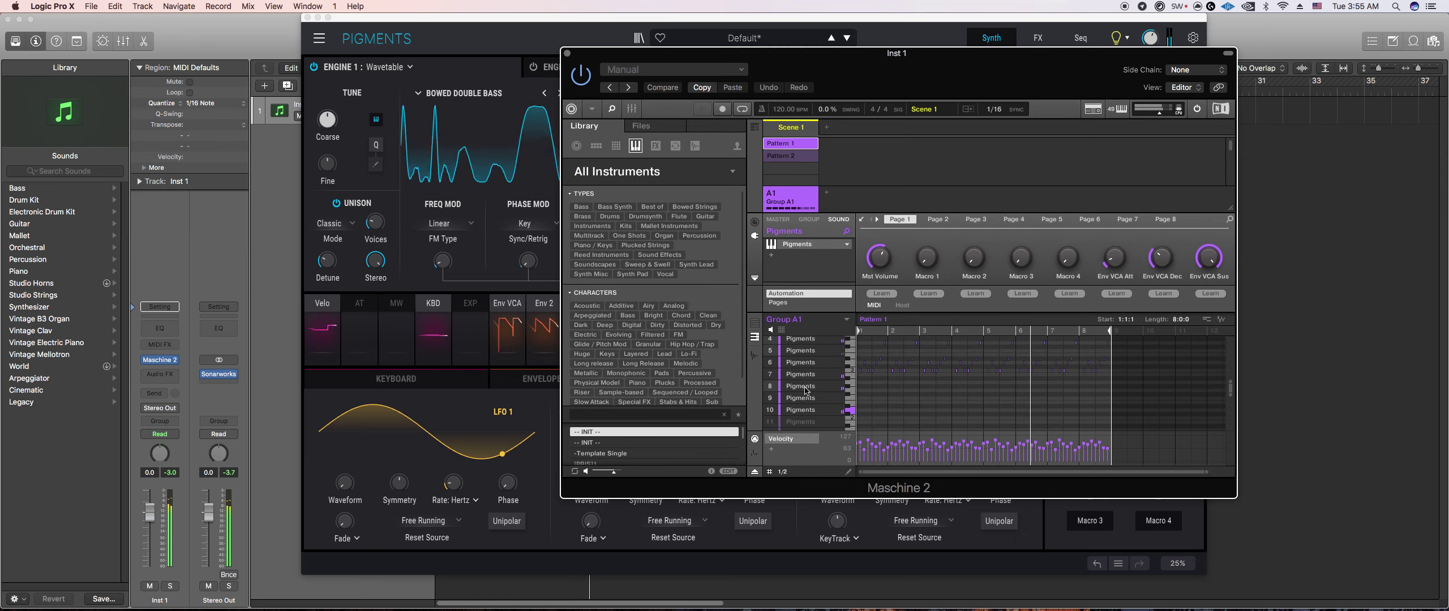
pyautogui.click(797, 424)
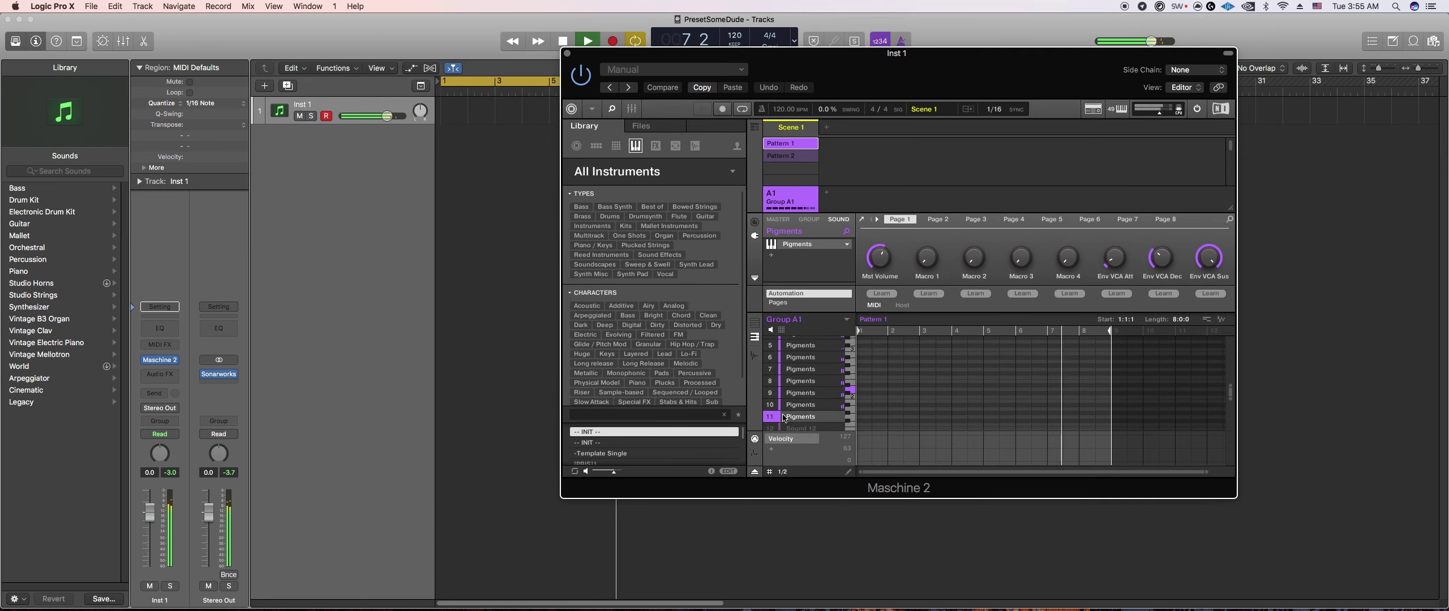
pyautogui.click(862, 220)
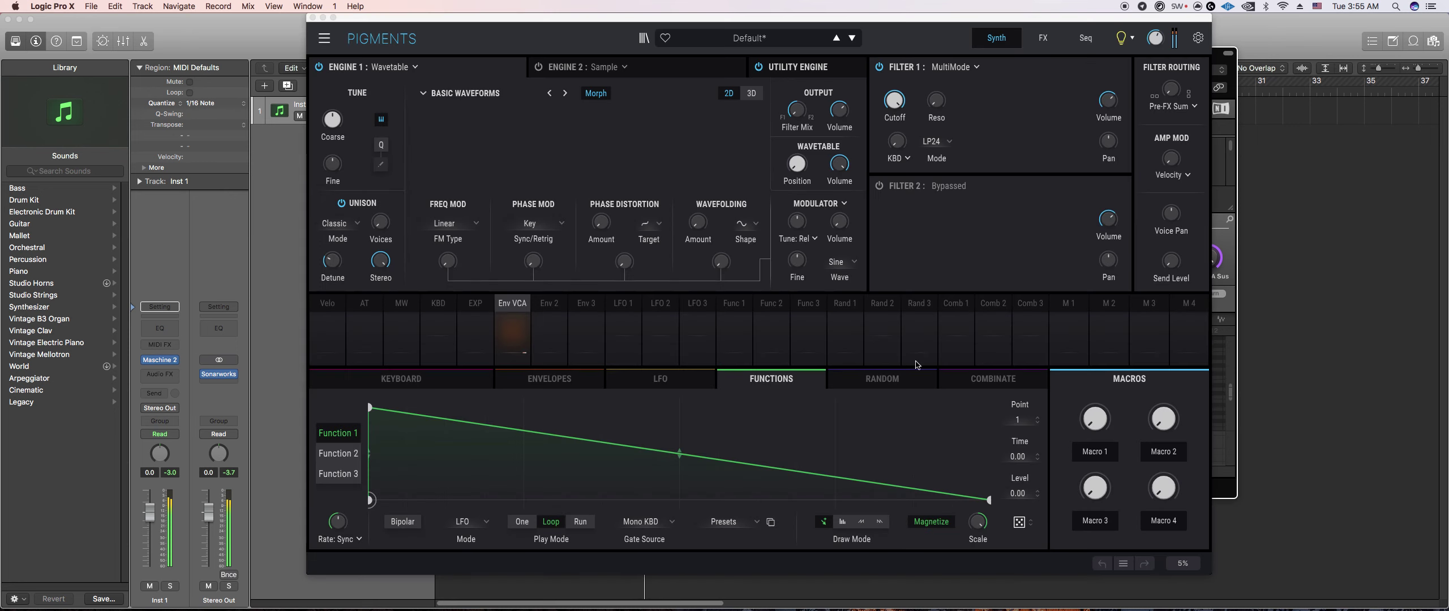
# Step: Lengthen the Env VCA release and shorten Env 2's attack in sound 11's Pigments
pyautogui.click(533, 379)
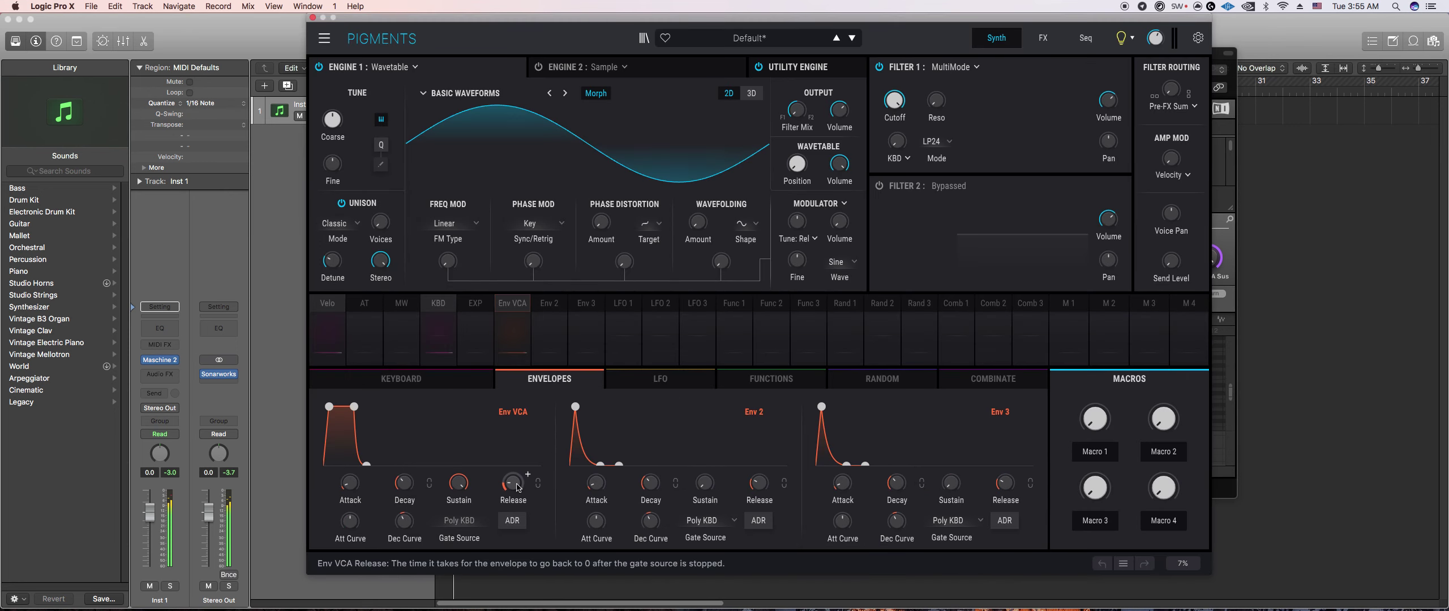
pyautogui.moveTo(518, 481); pyautogui.dragTo(518, 471)
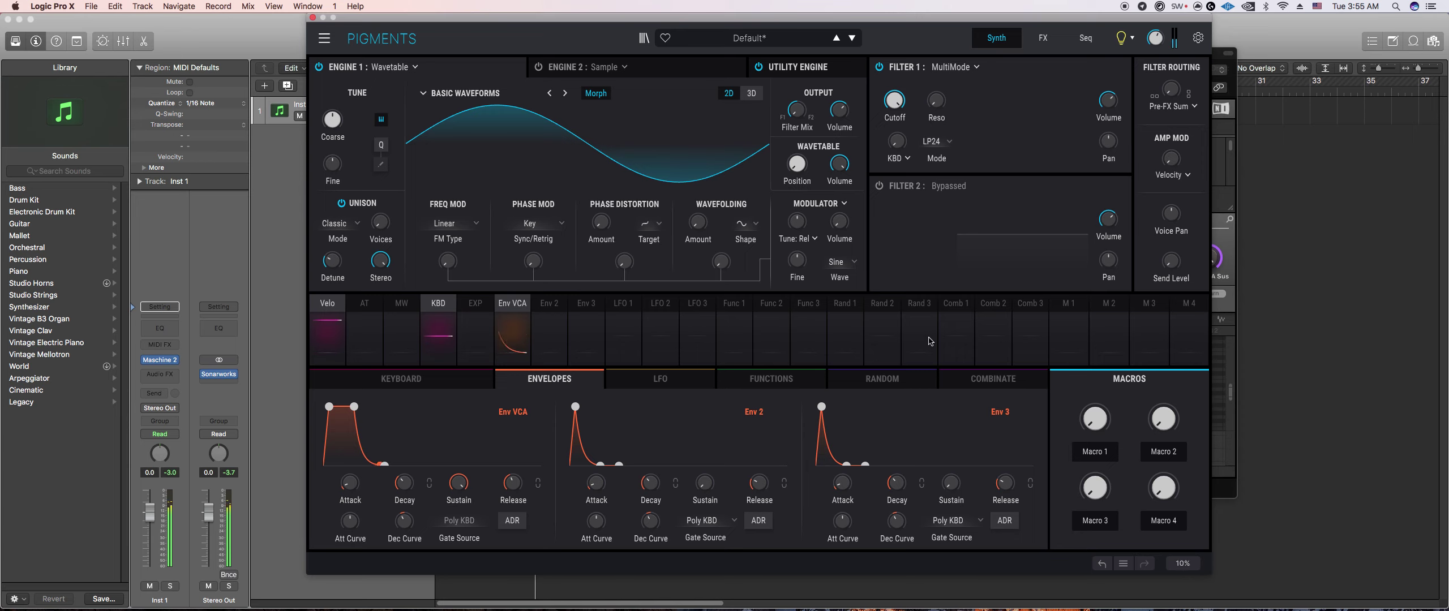
pyautogui.click(1225, 249)
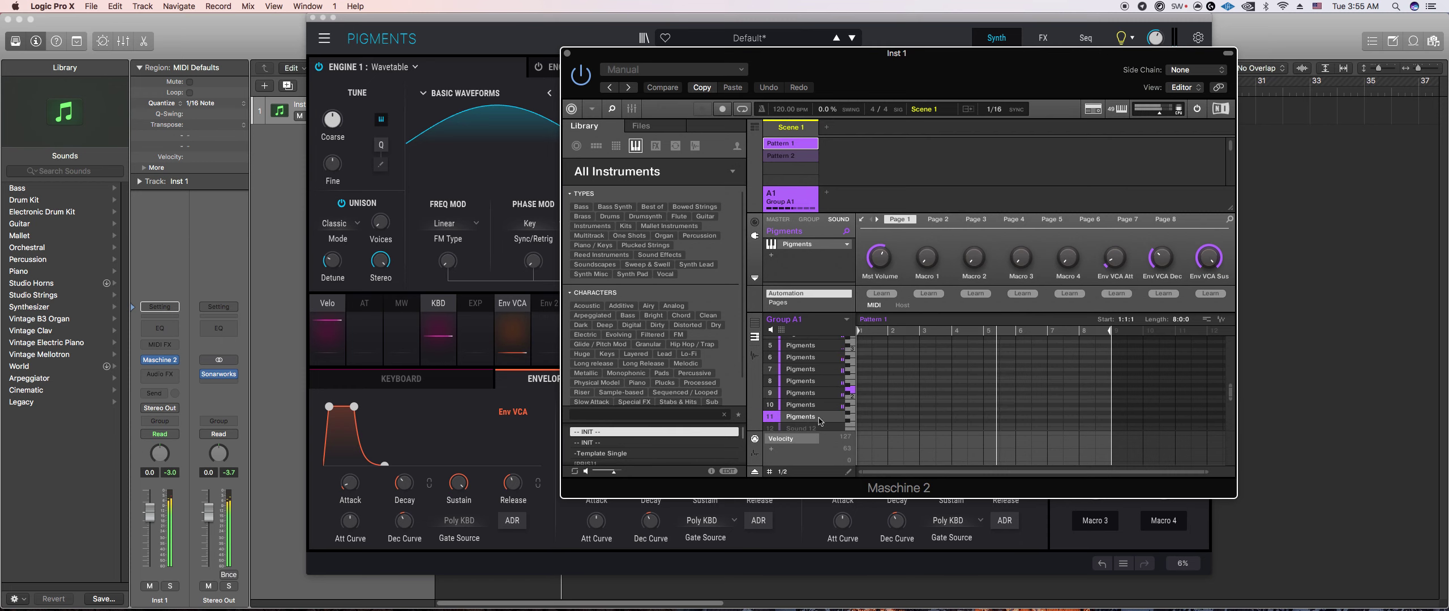
pyautogui.click(452, 36)
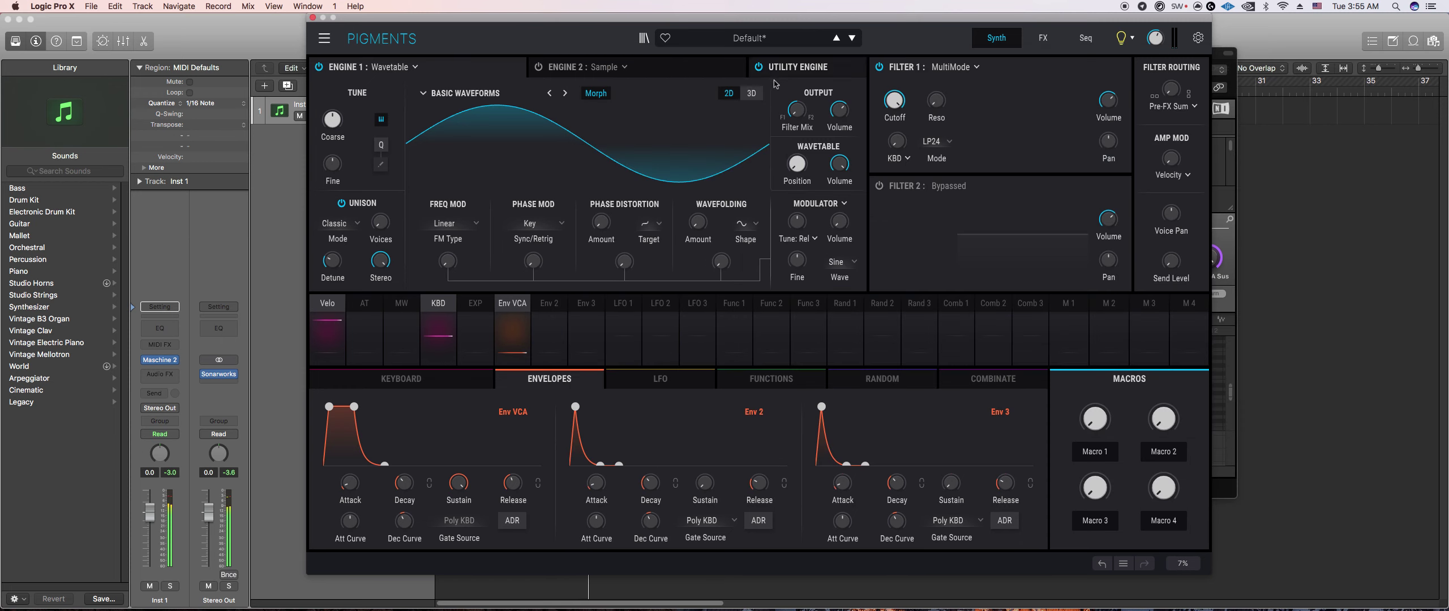
pyautogui.moveTo(836, 118)
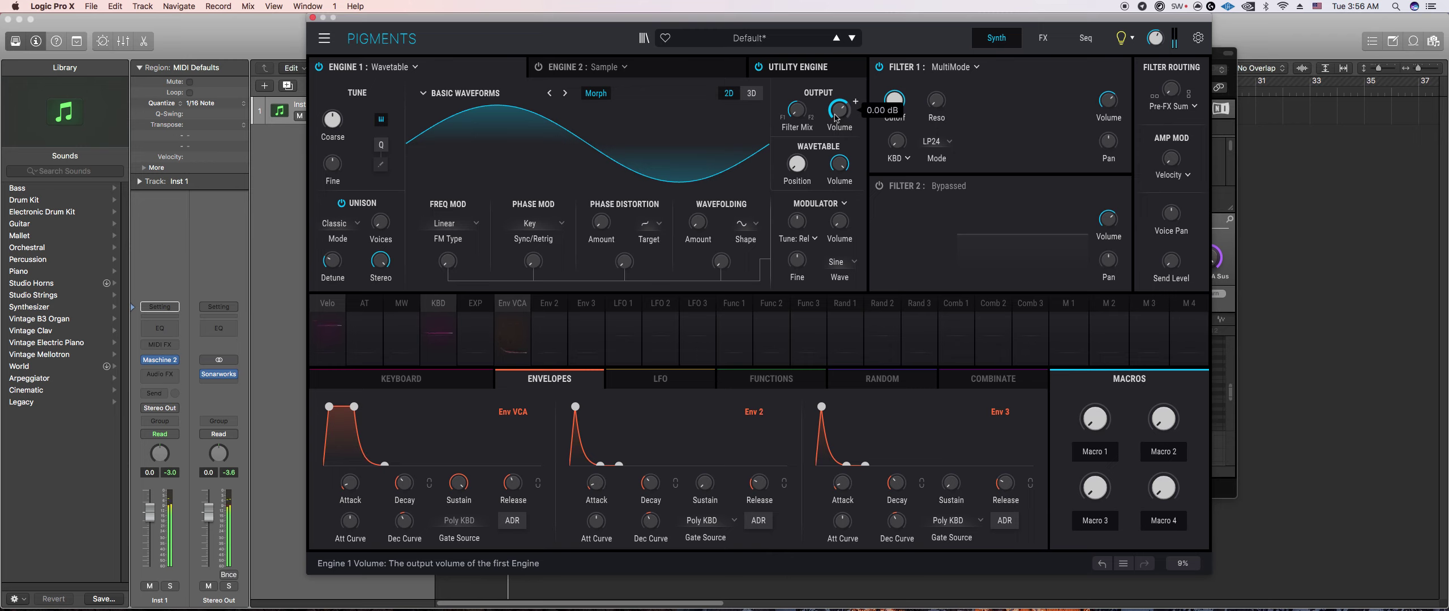
pyautogui.moveTo(512, 491); pyautogui.dragTo(651, 484)
# Step: Route Env 2 to Engine 1's FM amount with a modulation depth of 0.14
pyautogui.click(568, 311)
pyautogui.click(549, 306)
pyautogui.moveTo(441, 259); pyautogui.dragTo(441, 266)
pyautogui.moveTo(383, 227)
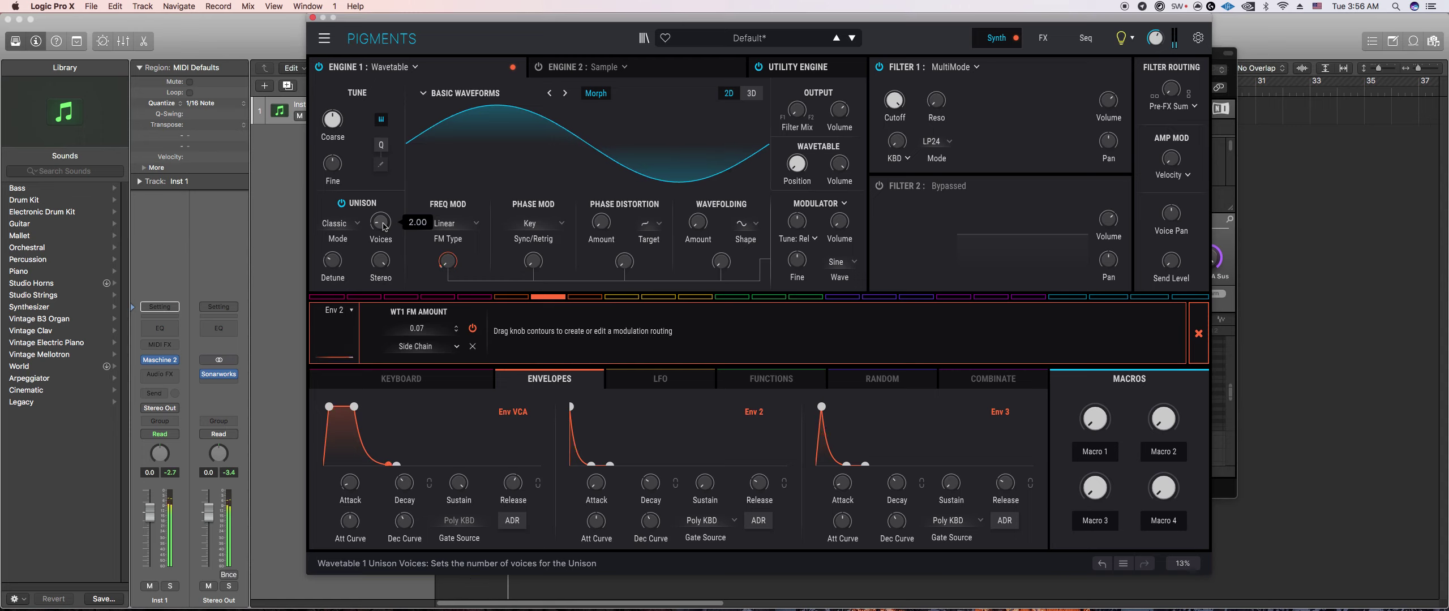
pyautogui.moveTo(447, 261); pyautogui.dragTo(447, 249)
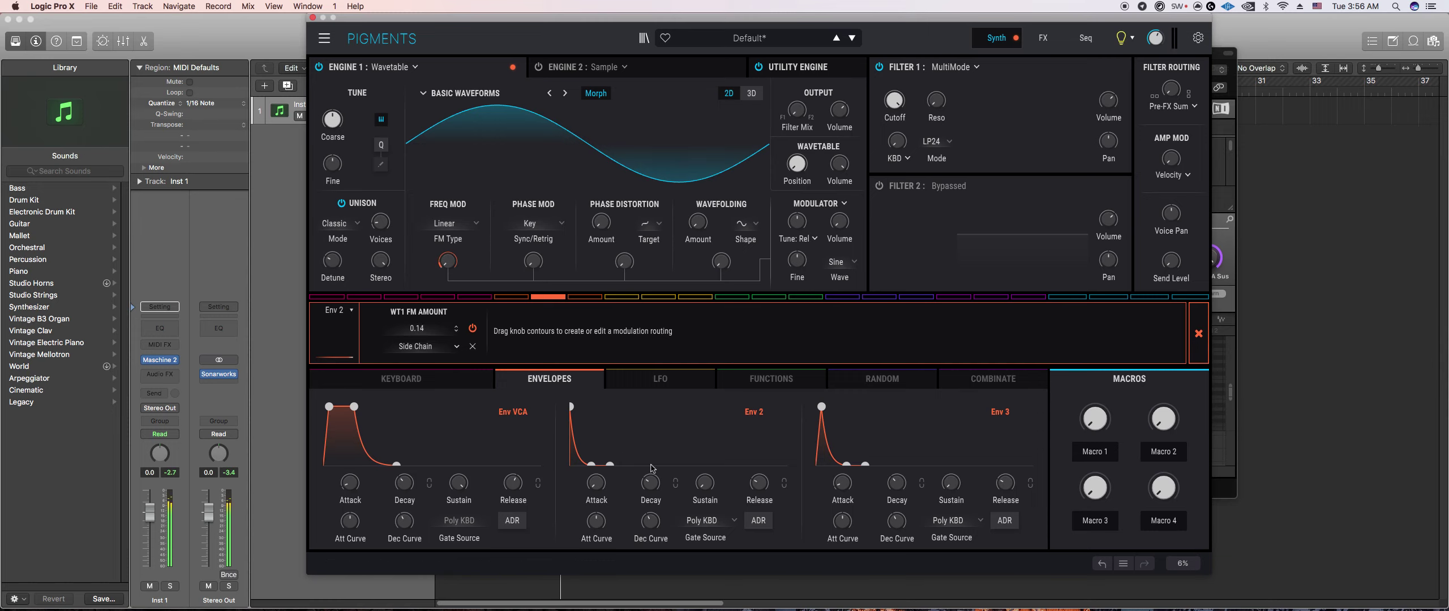
# Step: Route Env 2 to Engine 1's phase modulation amount at 0.17 and adjust the engine's wavefolding amount
pyautogui.moveTo(532, 264); pyautogui.dragTo(532, 258)
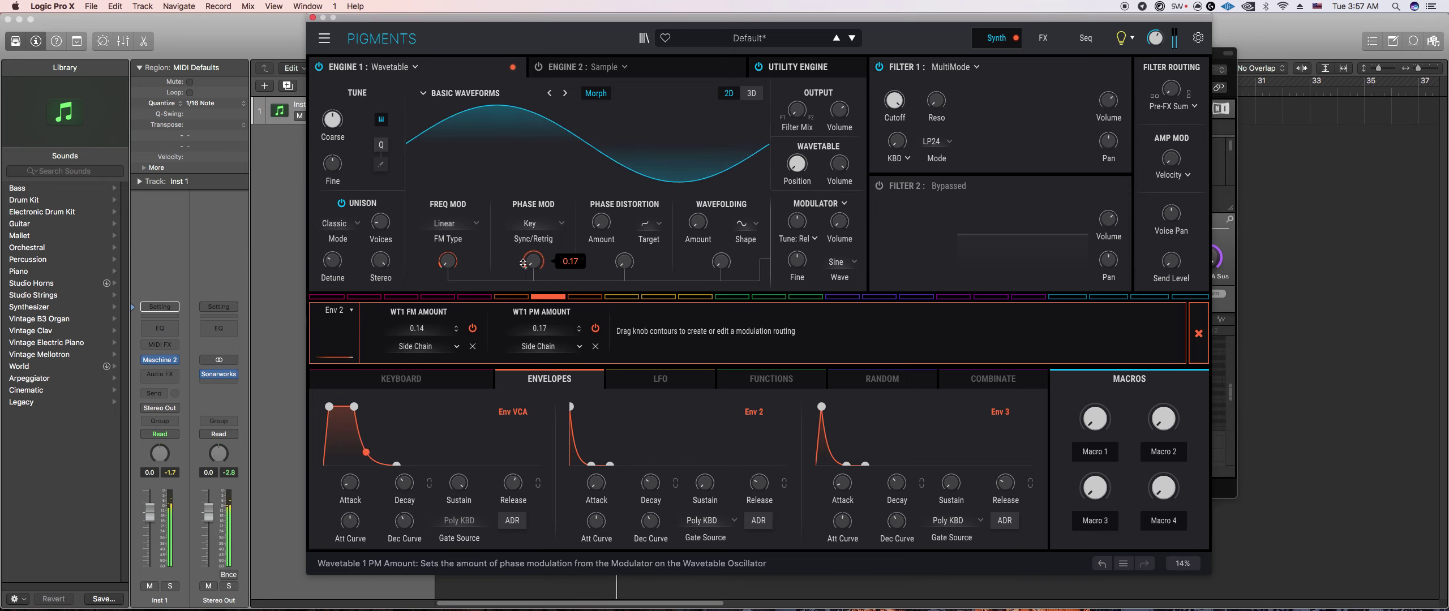
pyautogui.moveTo(698, 223); pyautogui.dragTo(689, 242)
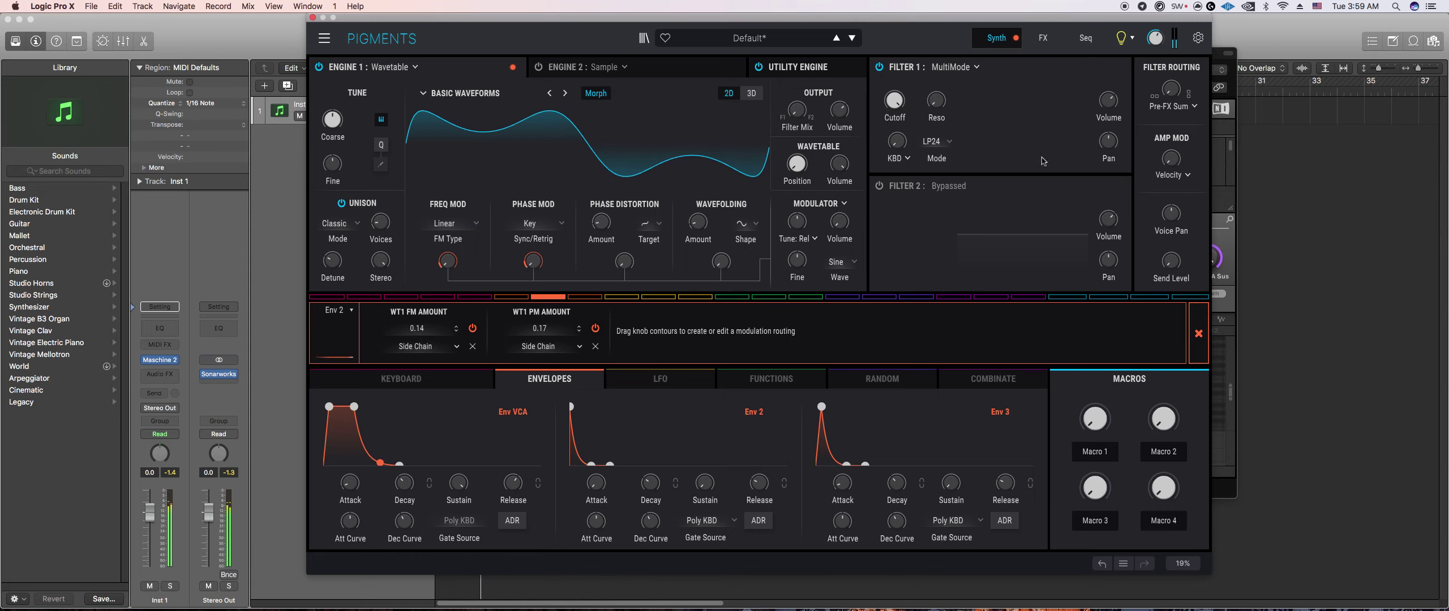
# Step: Return to the Maschine window and set the pattern editor's grid to 1/16 for sound 11's notes
pyautogui.click(1234, 265)
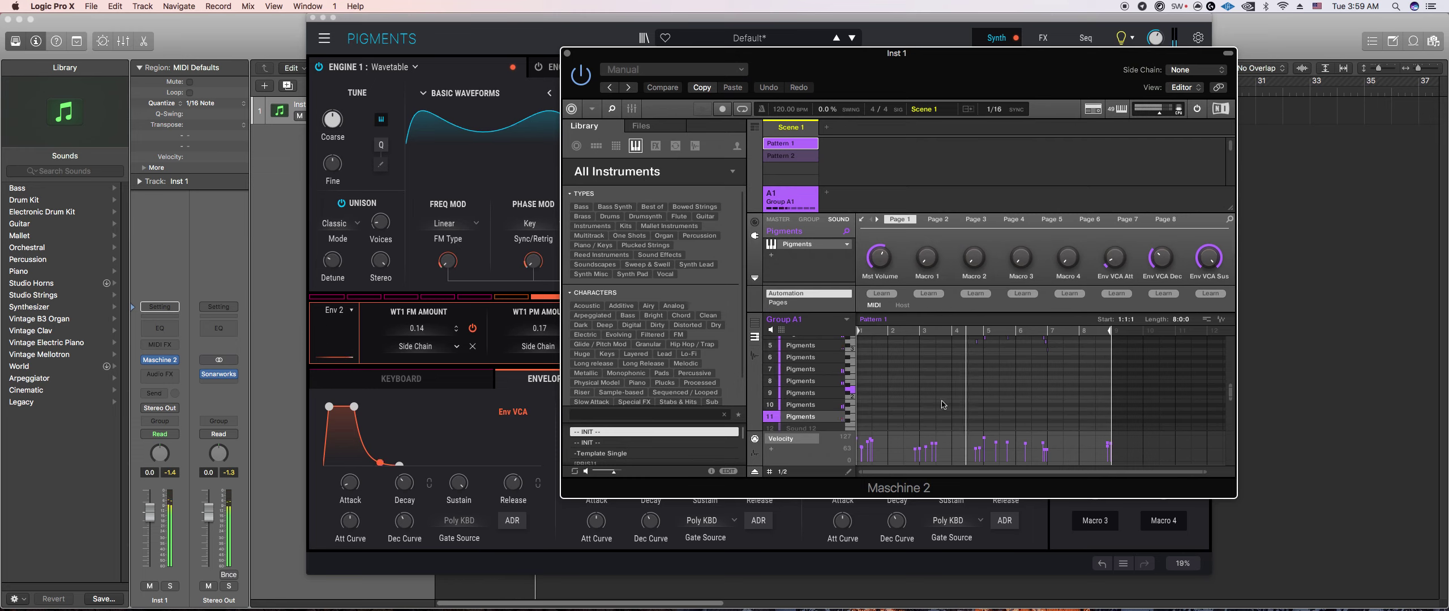
pyautogui.click(782, 472)
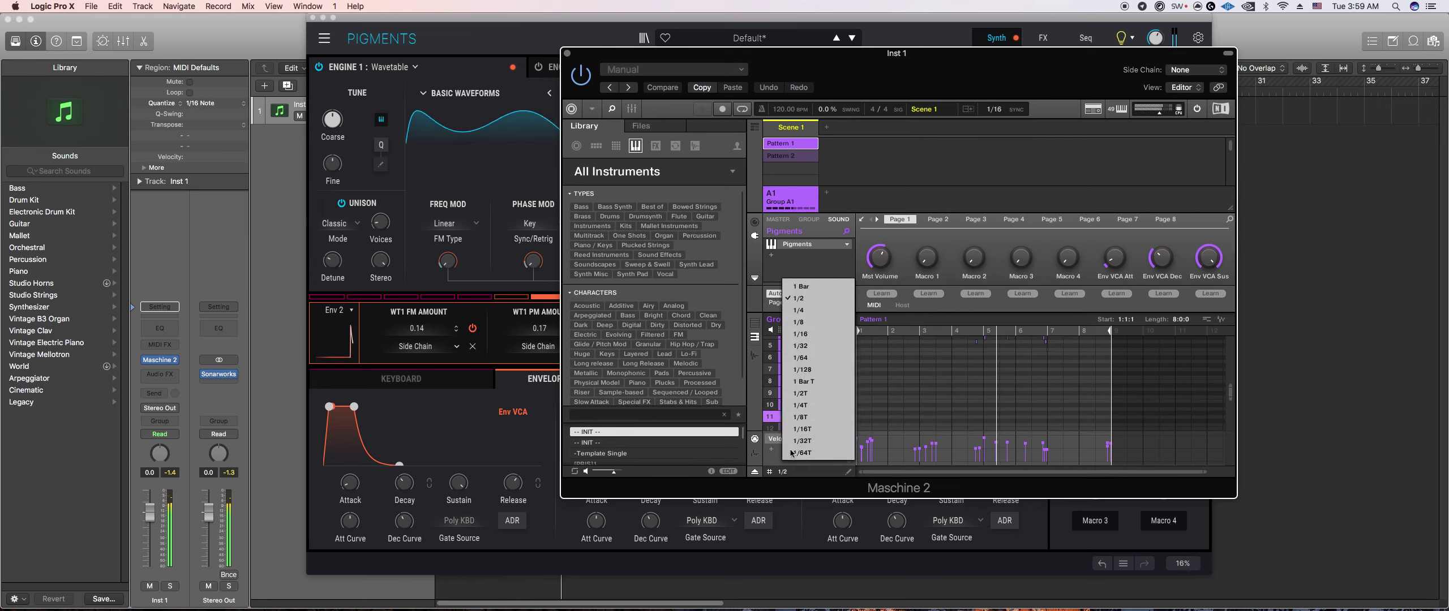
pyautogui.click(800, 334)
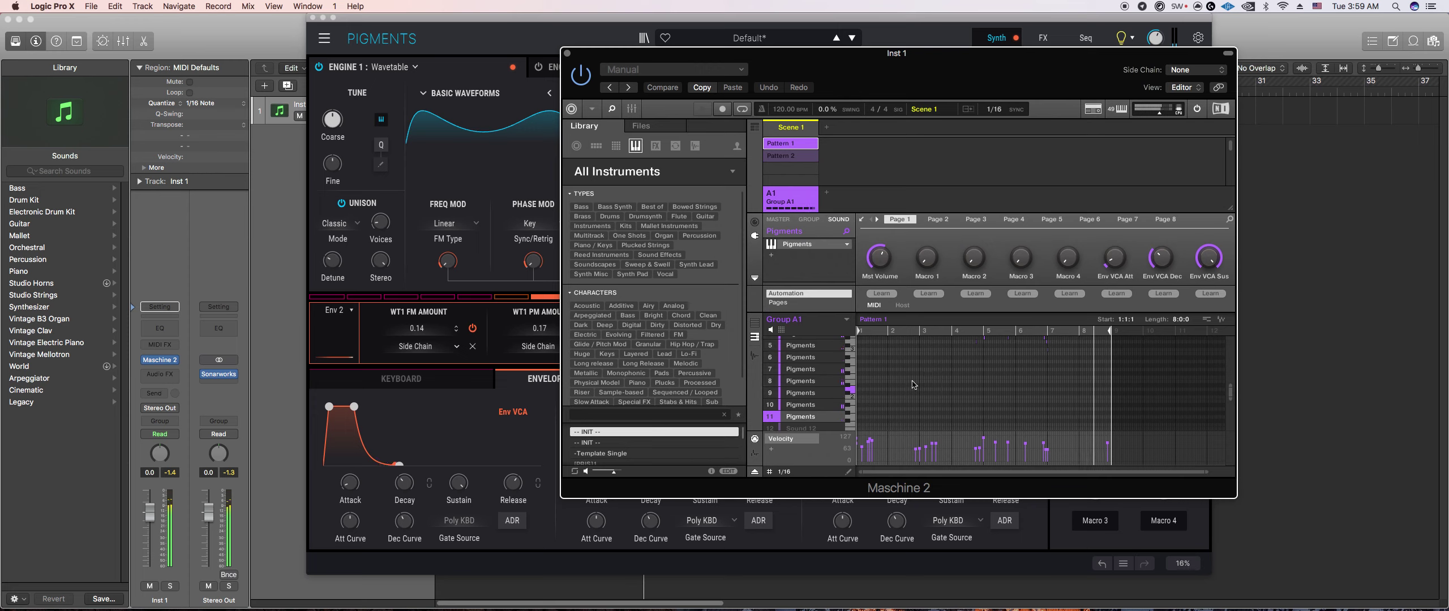
pyautogui.scroll(-3, 914, 385)
pyautogui.moveTo(1207, 474); pyautogui.dragTo(1149, 473)
# Step: Switch back to Pigments and turn Engine 2 into a Wavetable engine
pyautogui.click(356, 83)
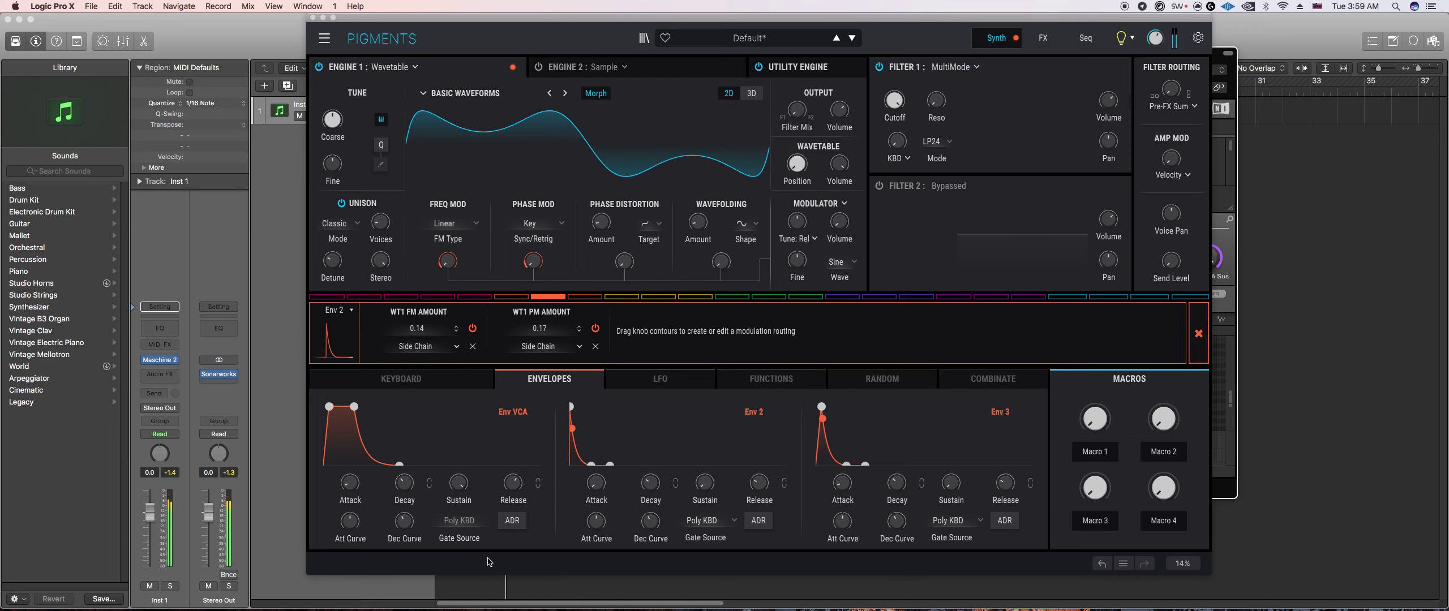
pyautogui.click(591, 67)
pyautogui.click(583, 108)
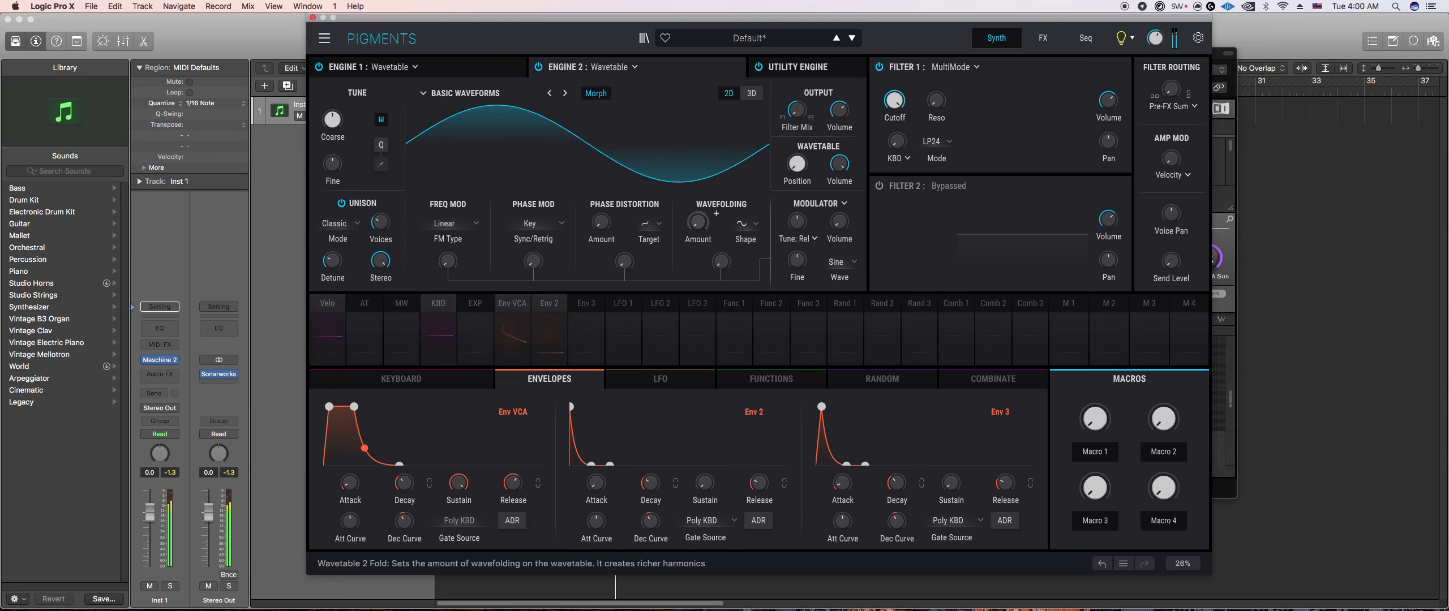
# Step: Switch Engine 1 off and back on to hear Engine 2 by itself
pyautogui.click(328, 73)
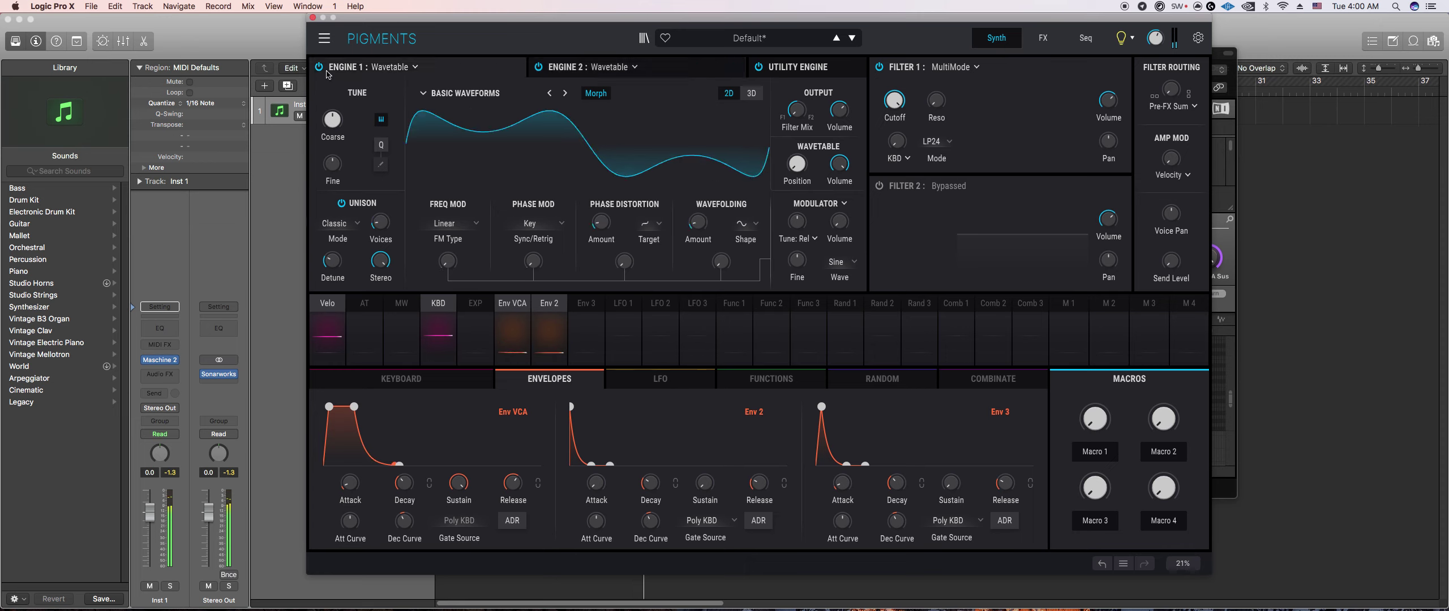
pyautogui.click(319, 67)
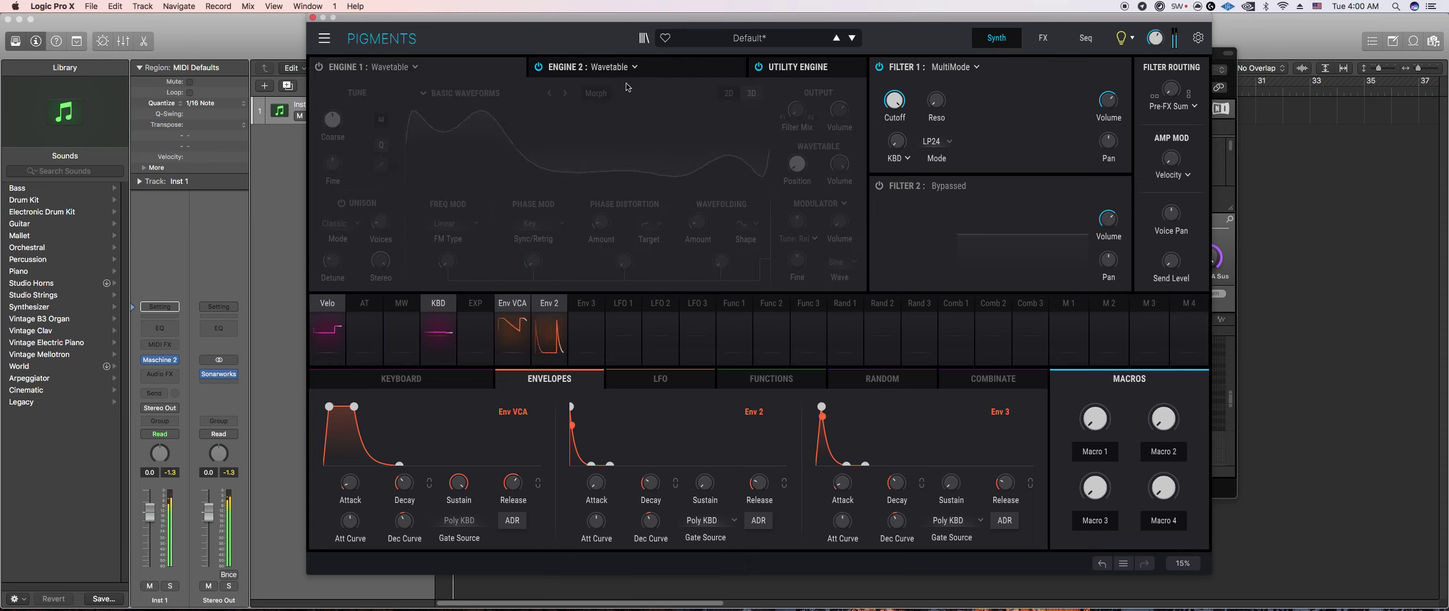
pyautogui.click(319, 67)
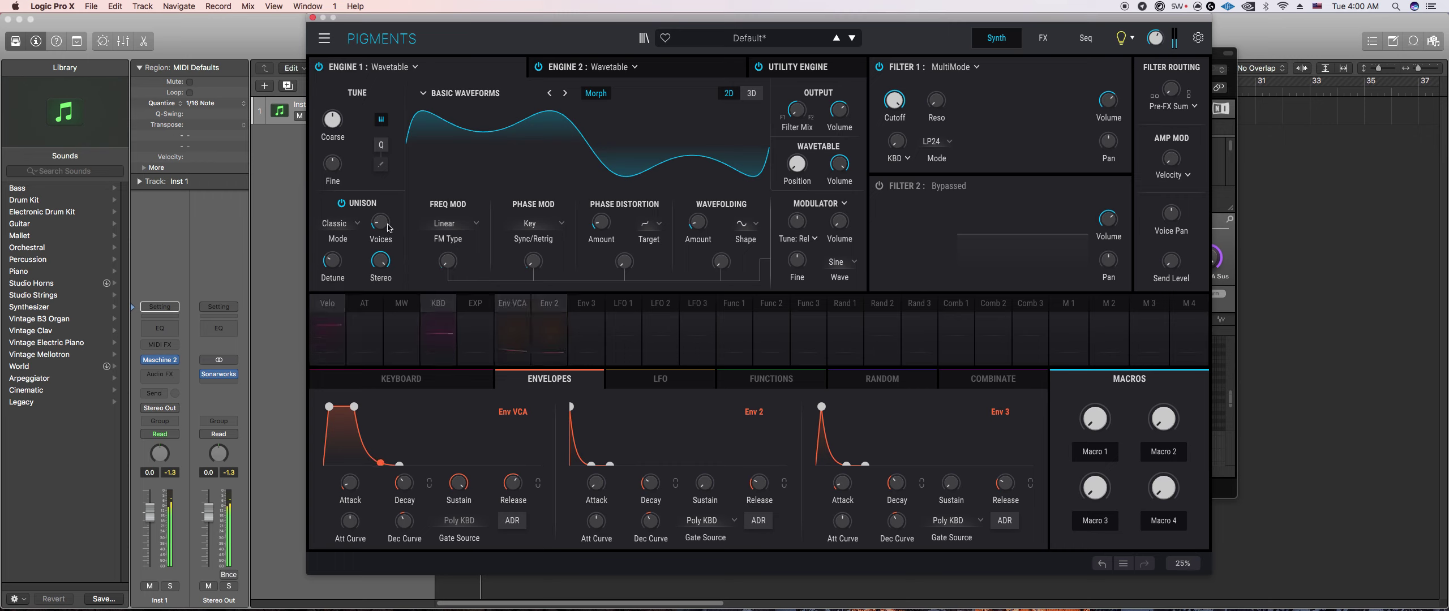
pyautogui.moveTo(333, 261)
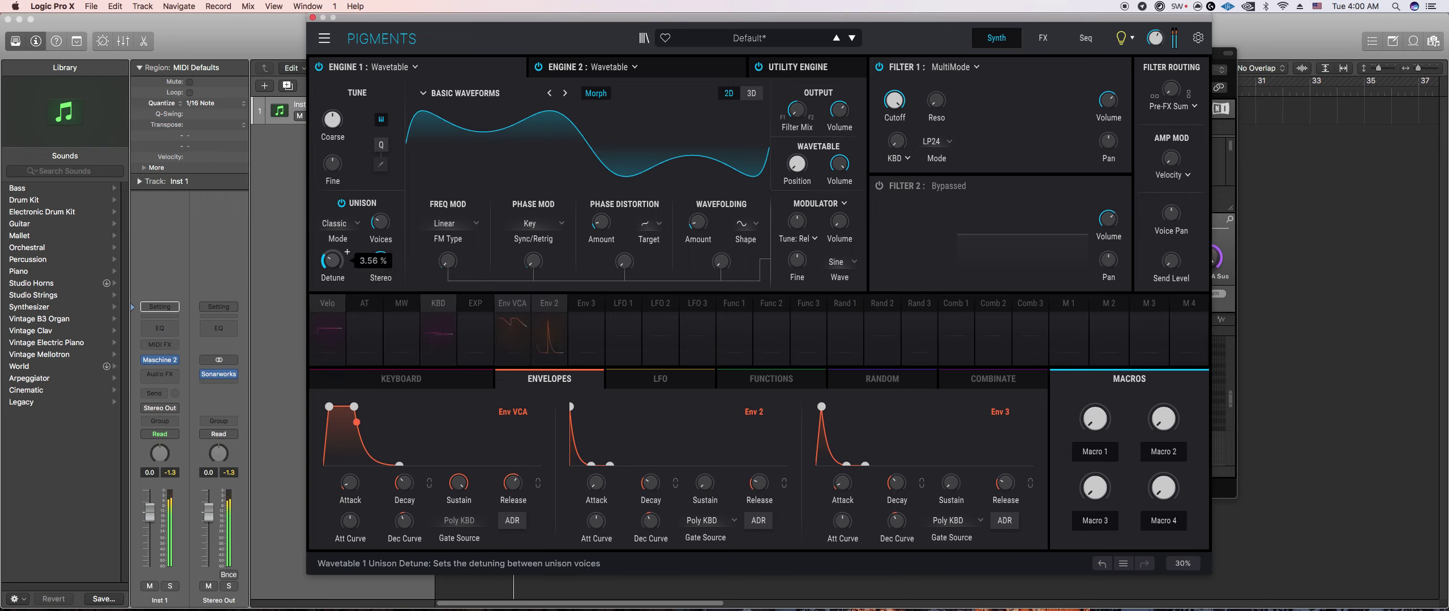
# Step: Fine-tune Engine 2 up to 0.064 semitone and nudge Engine 1's fine tuning slightly down
pyautogui.click(687, 75)
pyautogui.moveTo(347, 252)
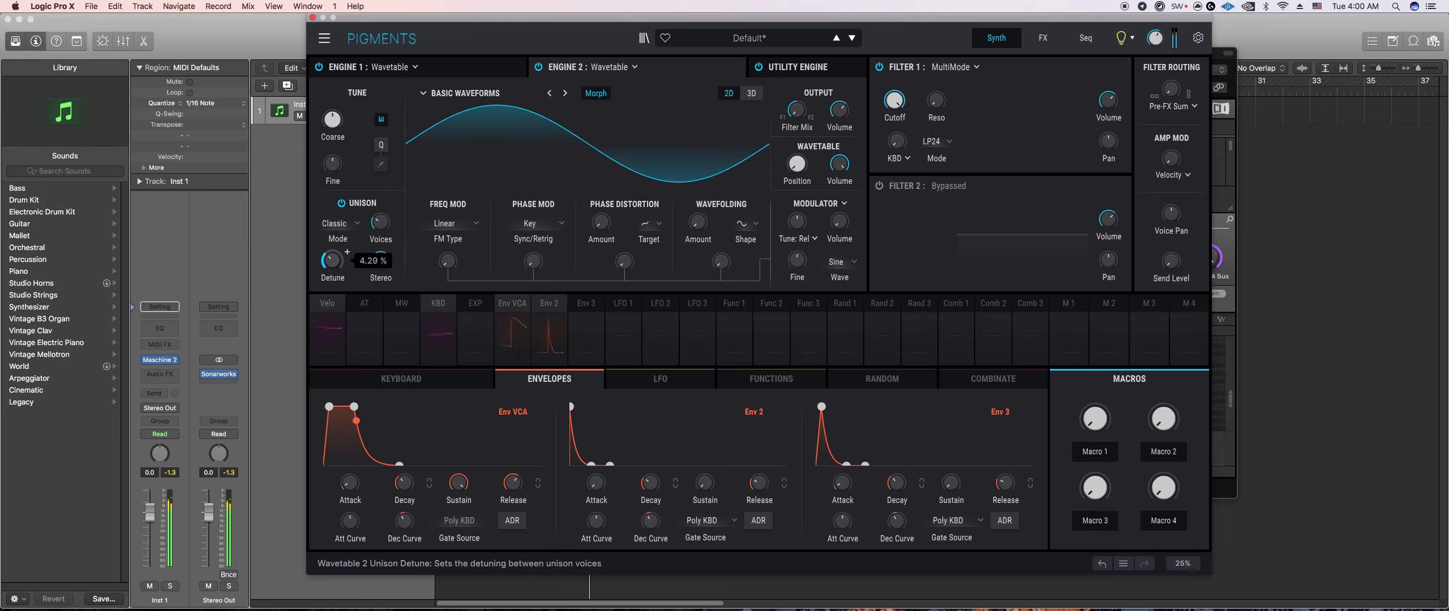
pyautogui.moveTo(347, 155)
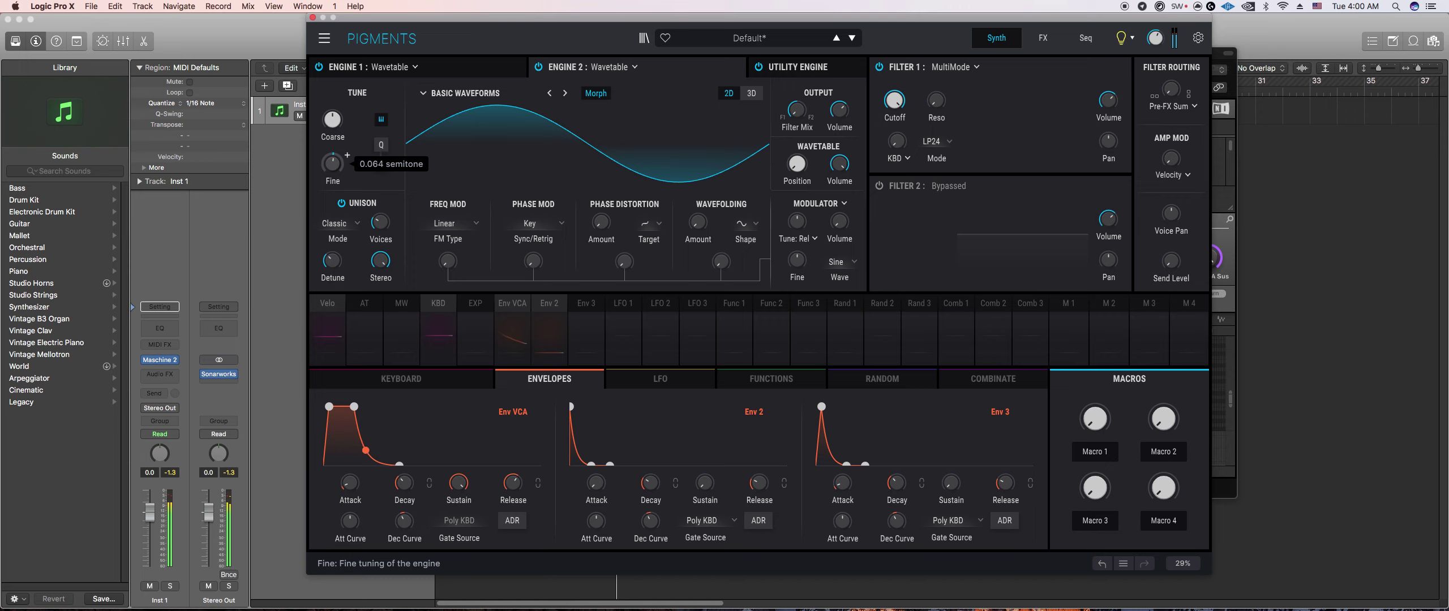
pyautogui.click(455, 68)
pyautogui.moveTo(333, 165); pyautogui.dragTo(333, 168)
# Step: Route Env 3 to Filter 1's cutoff at 0.21 and lengthen Env 3's decay
pyautogui.moveTo(624, 264)
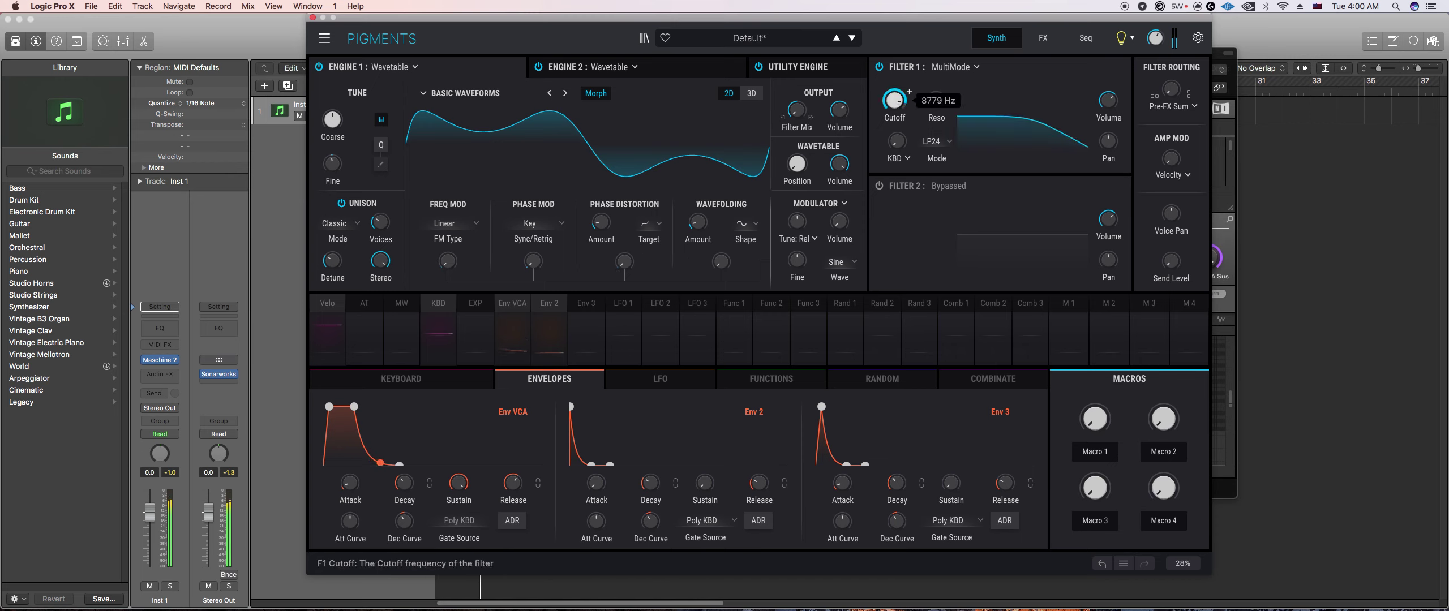
pyautogui.click(590, 310)
pyautogui.moveTo(901, 104); pyautogui.dragTo(895, 68)
pyautogui.moveTo(896, 482); pyautogui.dragTo(896, 470)
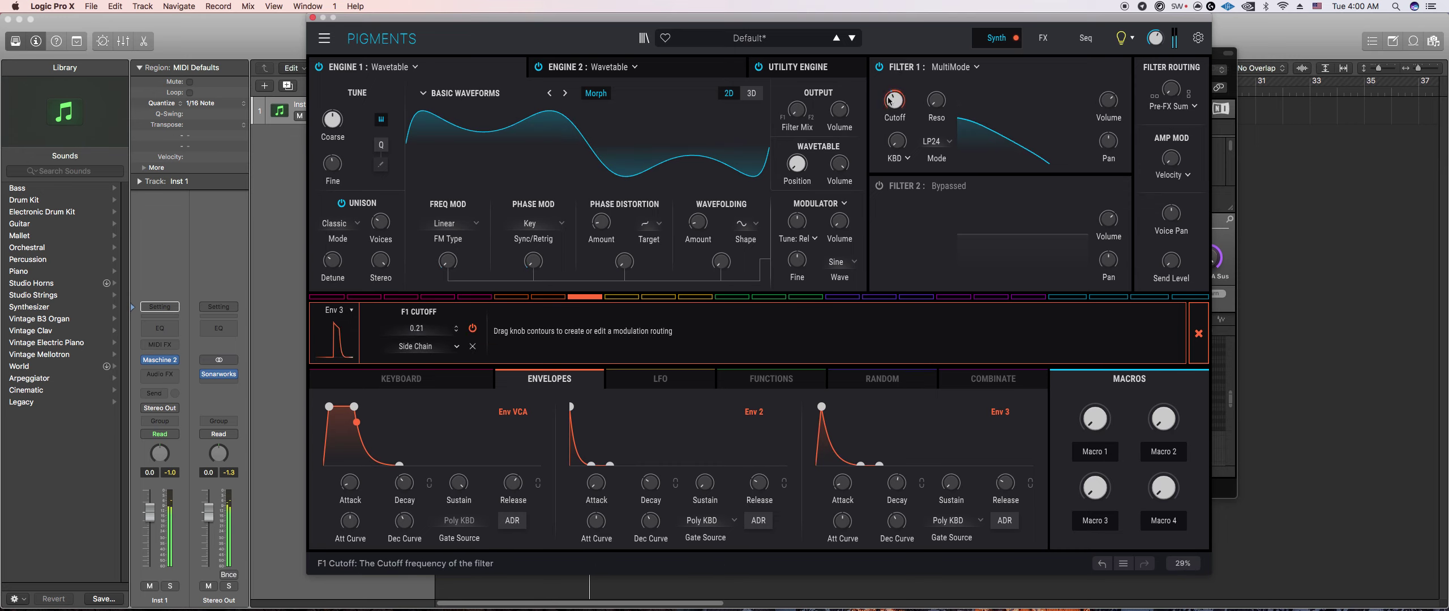
# Step: Raise Env 3's modulation of Filter 1's cutoff to 0.29 and adjust Env 3's attack curve
pyautogui.moveTo(895, 100)
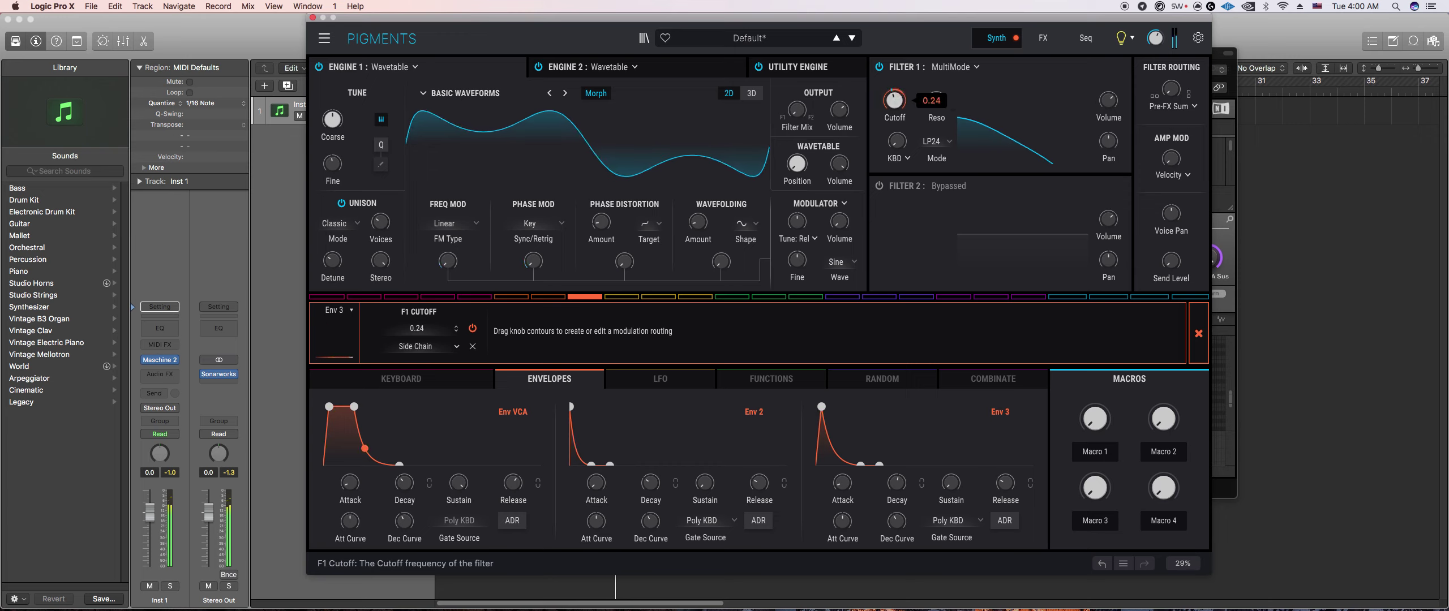
pyautogui.moveTo(894, 91); pyautogui.dragTo(895, 90)
pyautogui.moveTo(842, 521); pyautogui.dragTo(840, 509)
pyautogui.moveTo(894, 100); pyautogui.dragTo(894, 99)
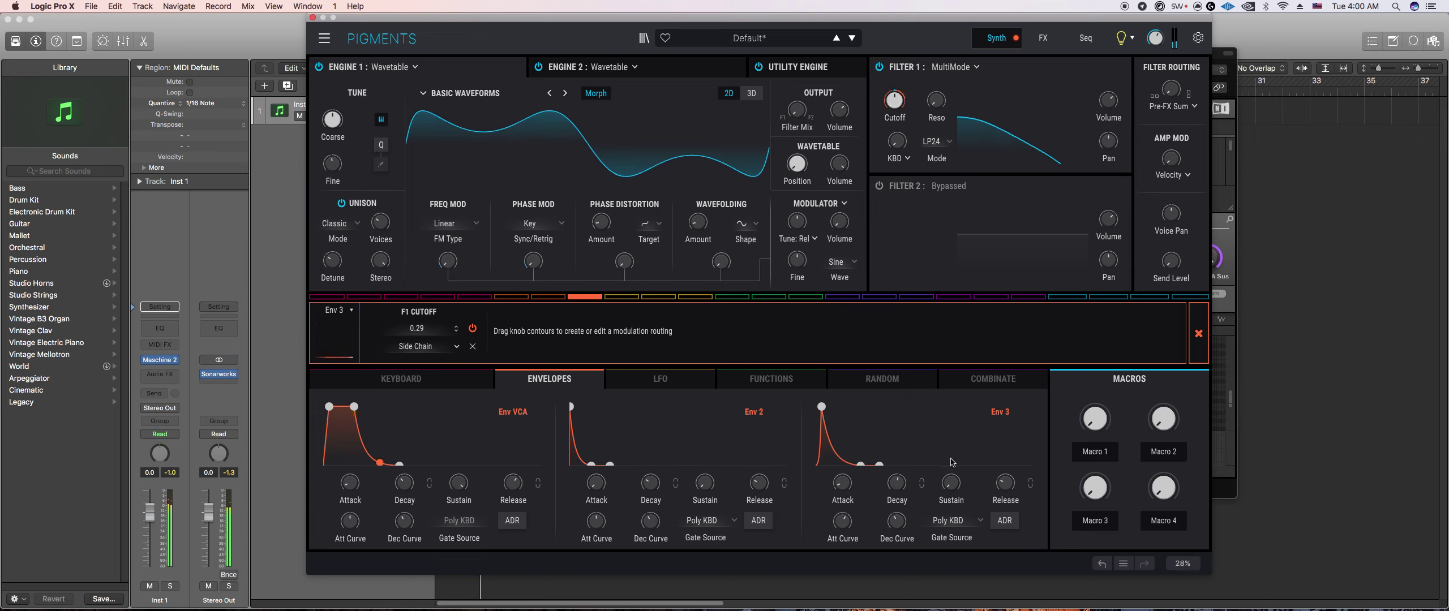
# Step: Raise Env 3's sustain with a 2.98 s release and increase Filter 1's resonance
pyautogui.moveTo(951, 482); pyautogui.dragTo(951, 448)
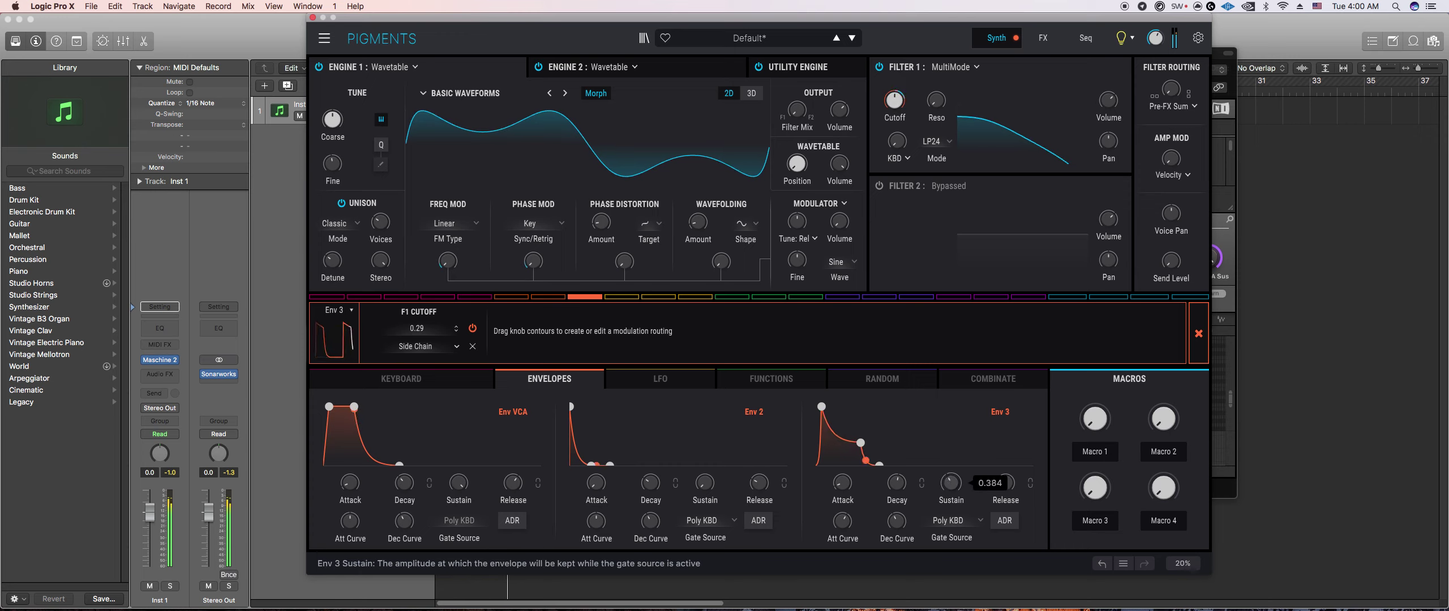
pyautogui.moveTo(1006, 489); pyautogui.dragTo(1006, 471)
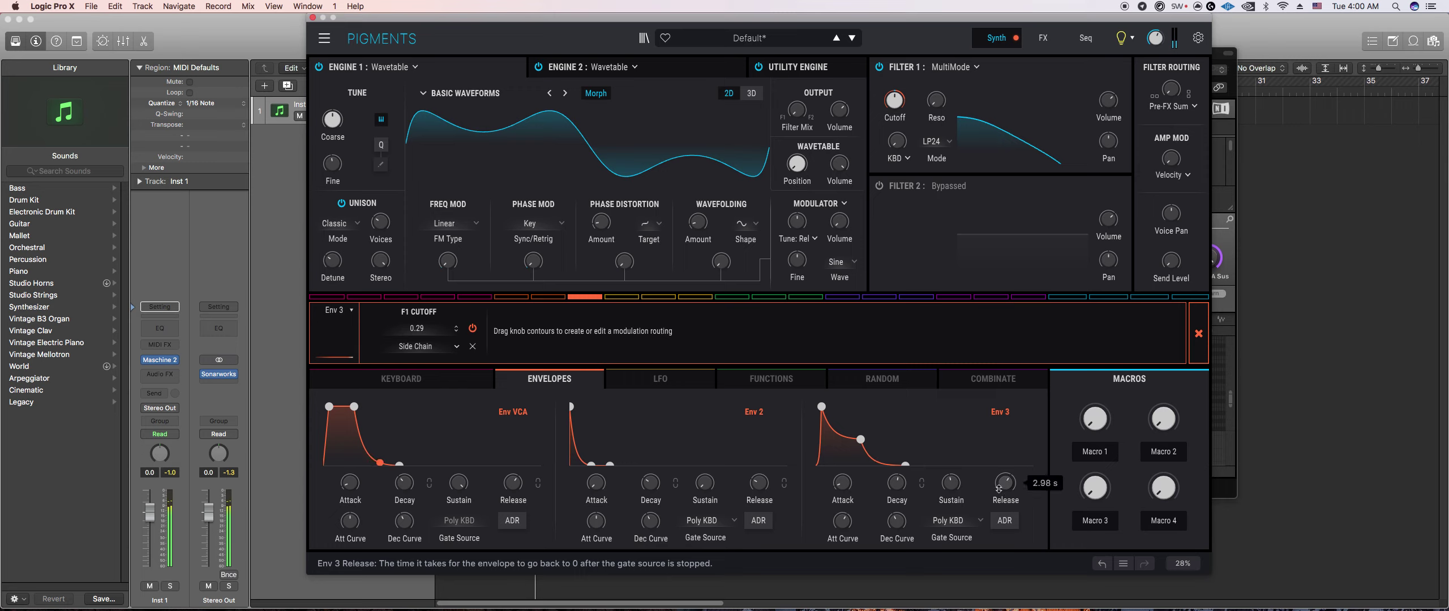
pyautogui.moveTo(936, 100)
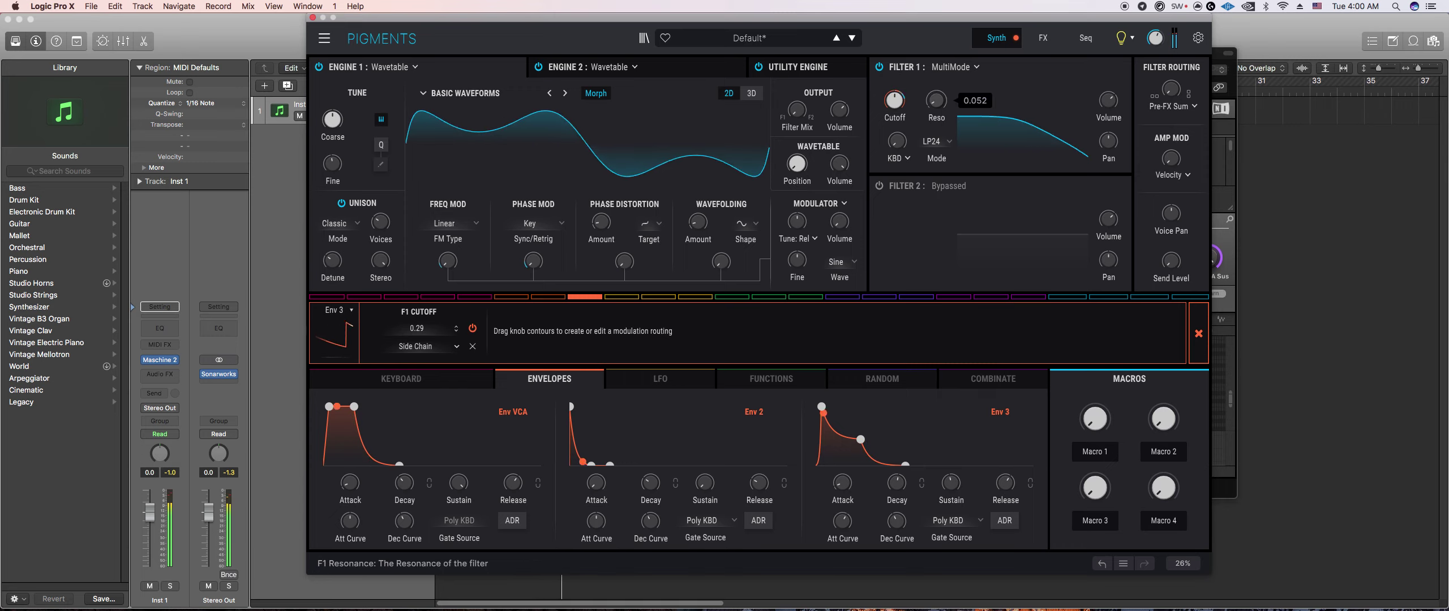
pyautogui.moveTo(936, 100); pyautogui.dragTo(936, 87)
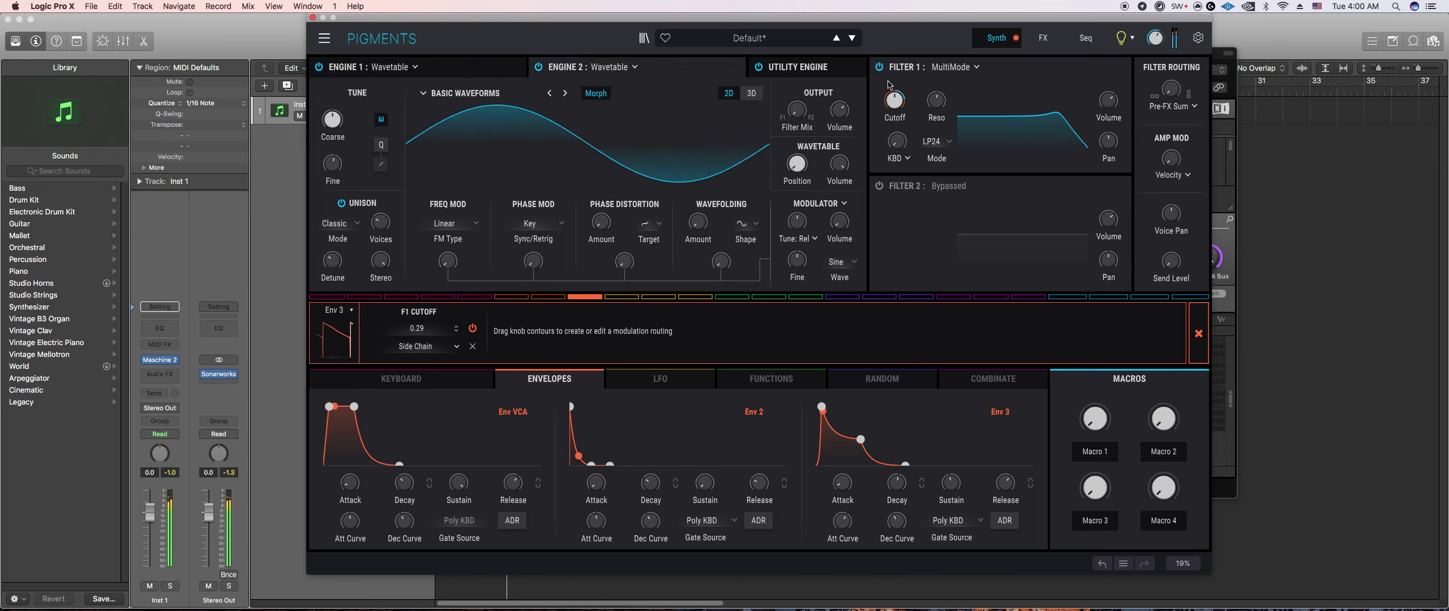
# Step: Reduce Env 3's modulation of Filter 1's cutoff to 0.00 and return to the Maschine window
pyautogui.moveTo(898, 92)
pyautogui.moveTo(895, 100); pyautogui.dragTo(874, 160)
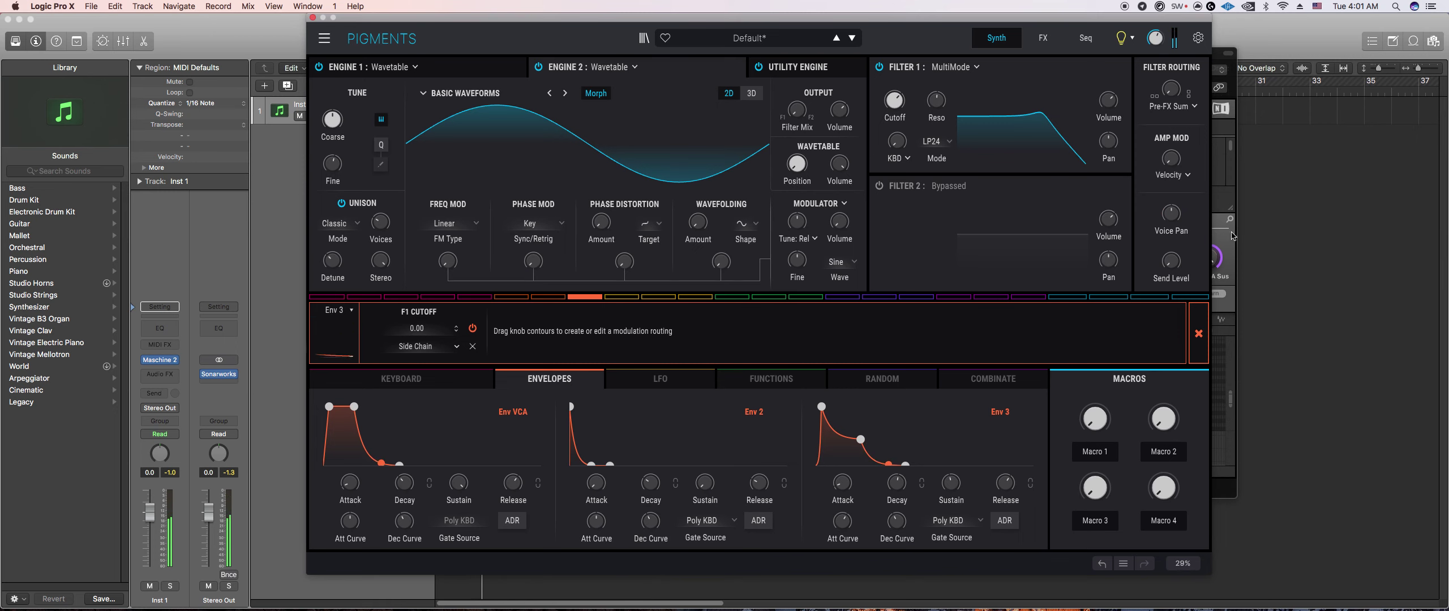
pyautogui.click(1233, 276)
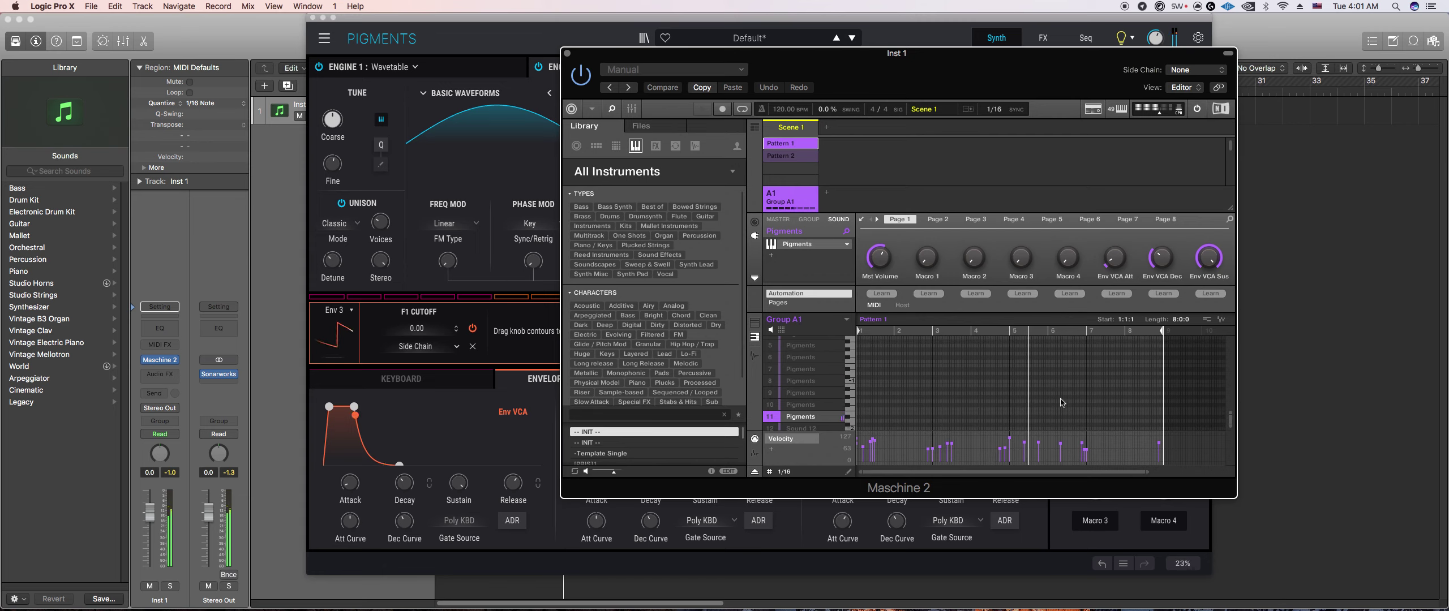
# Step: Return to the Pigments window and set Env VCA's release to 2.44 s
pyautogui.scroll(5, 1061, 402)
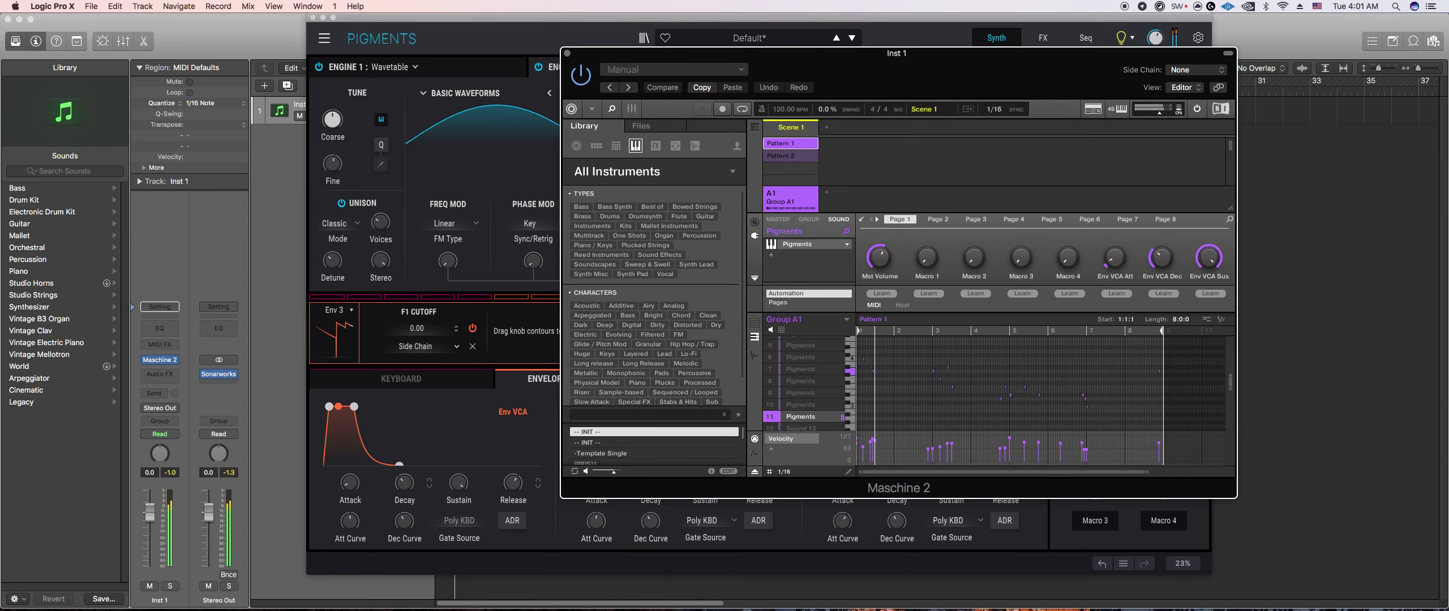
pyautogui.click(528, 474)
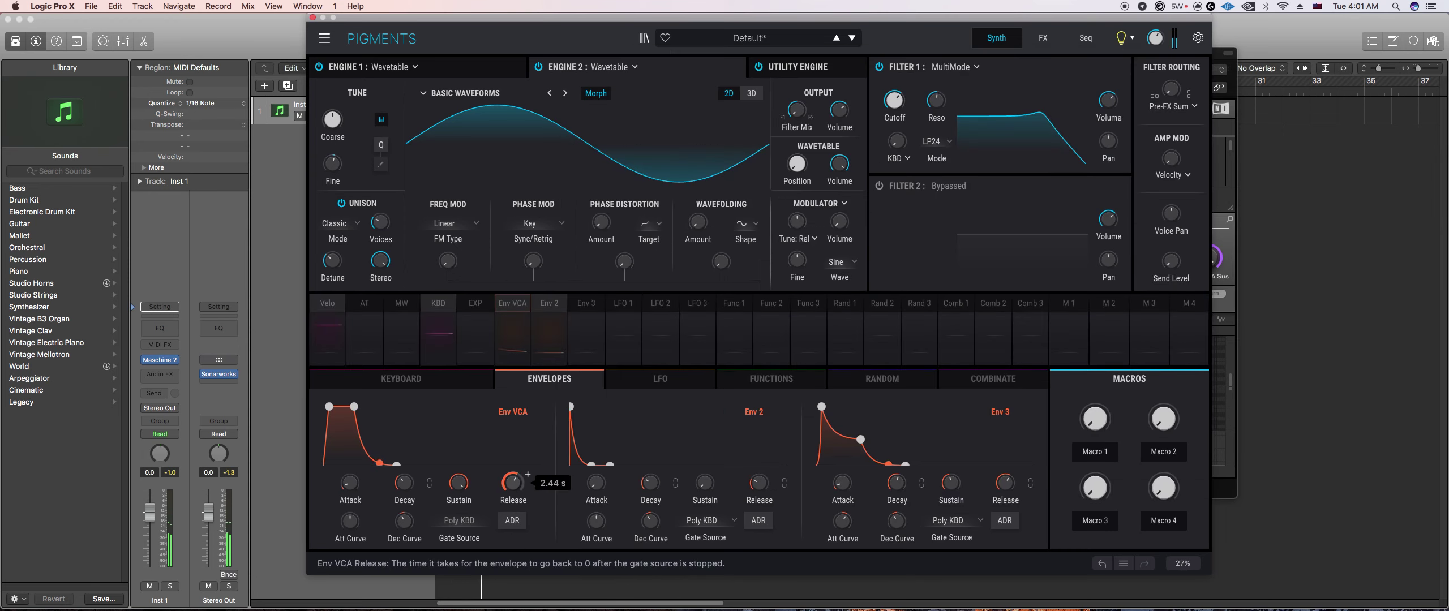
# Step: Try the Legato and Mono play modes for the keyboard and return the mode to Poly 8
pyautogui.click(401, 379)
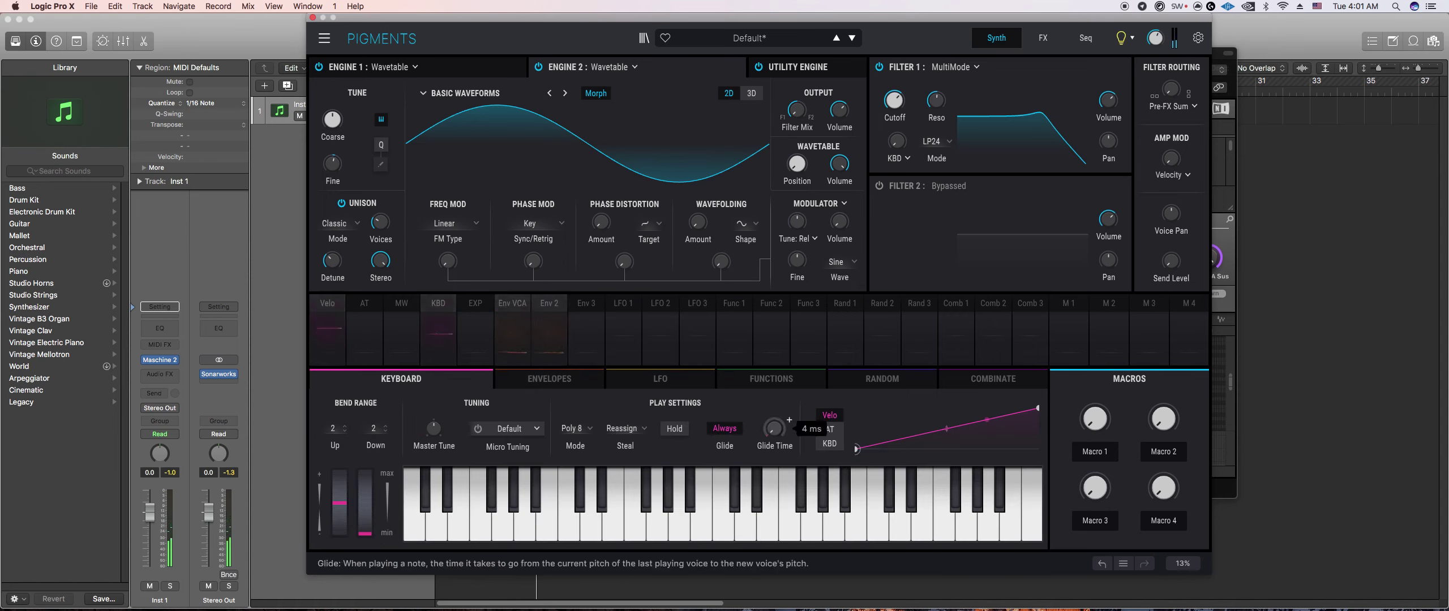
pyautogui.click(590, 430)
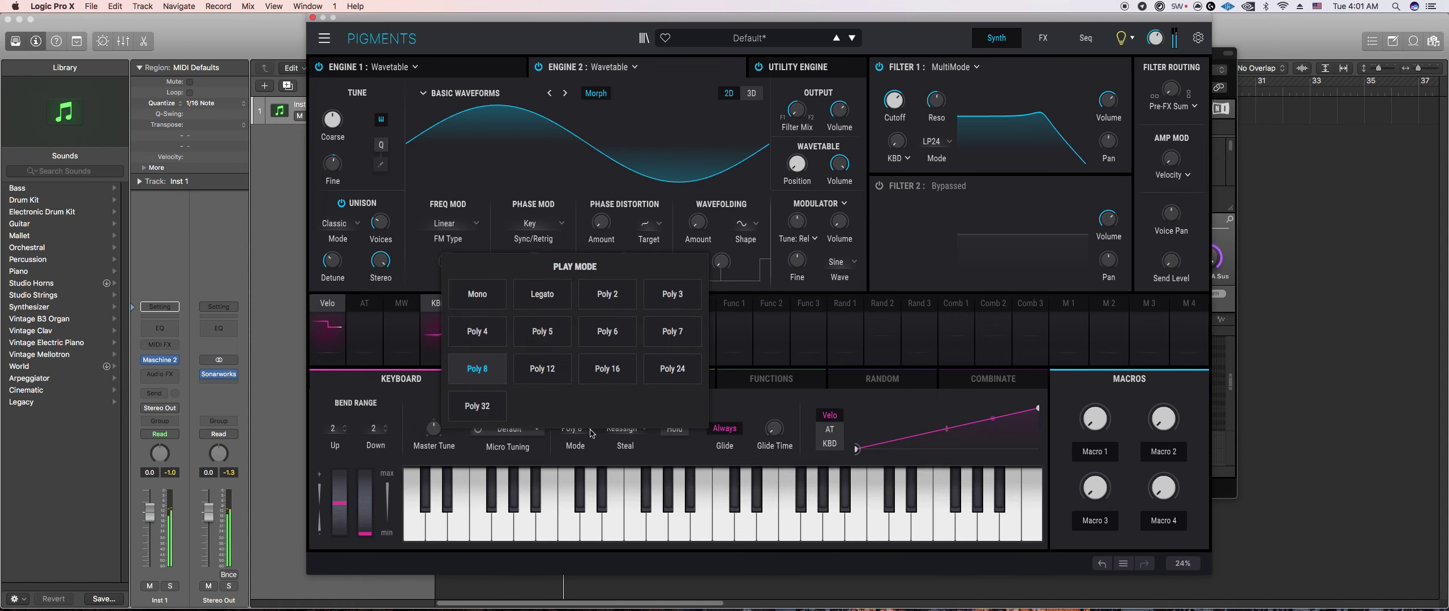
pyautogui.click(542, 293)
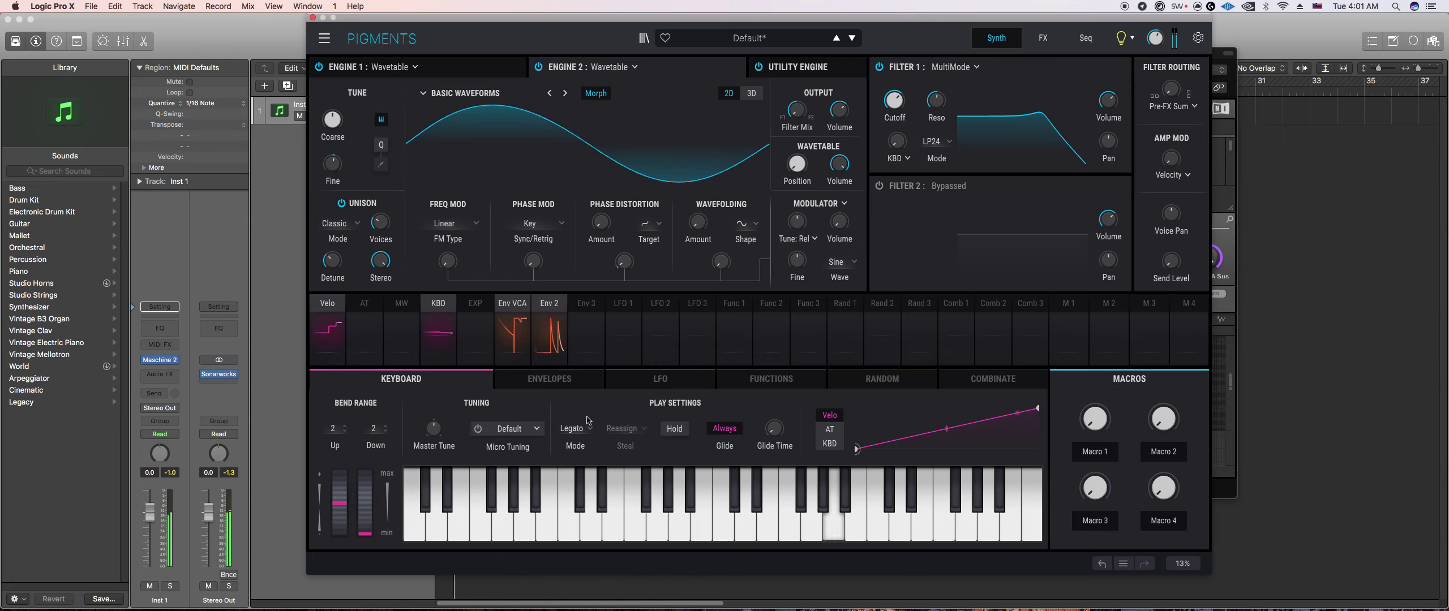
pyautogui.click(478, 295)
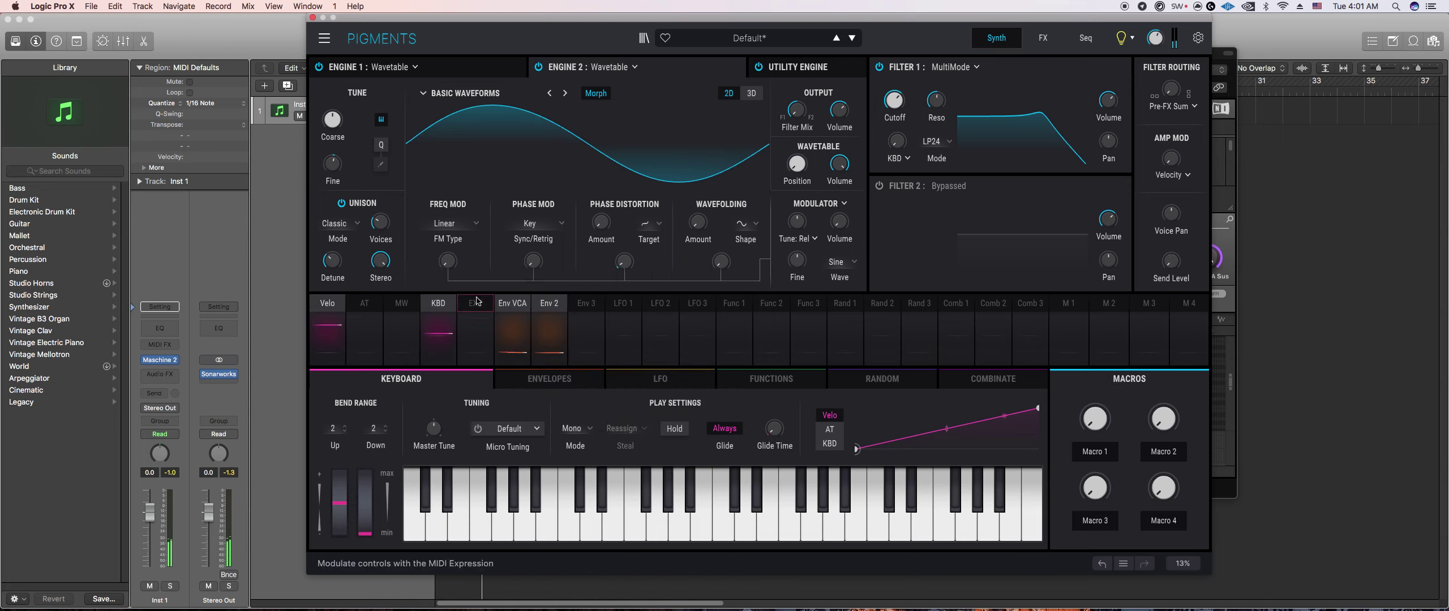
pyautogui.click(583, 436)
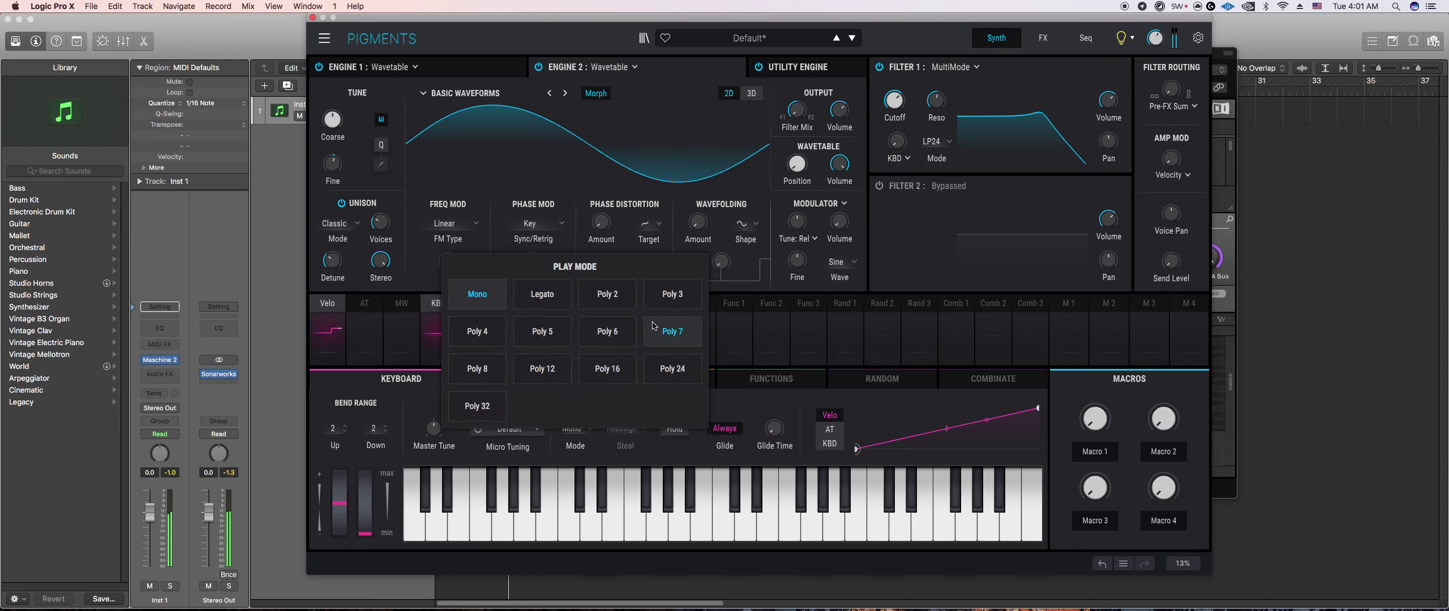
pyautogui.click(477, 369)
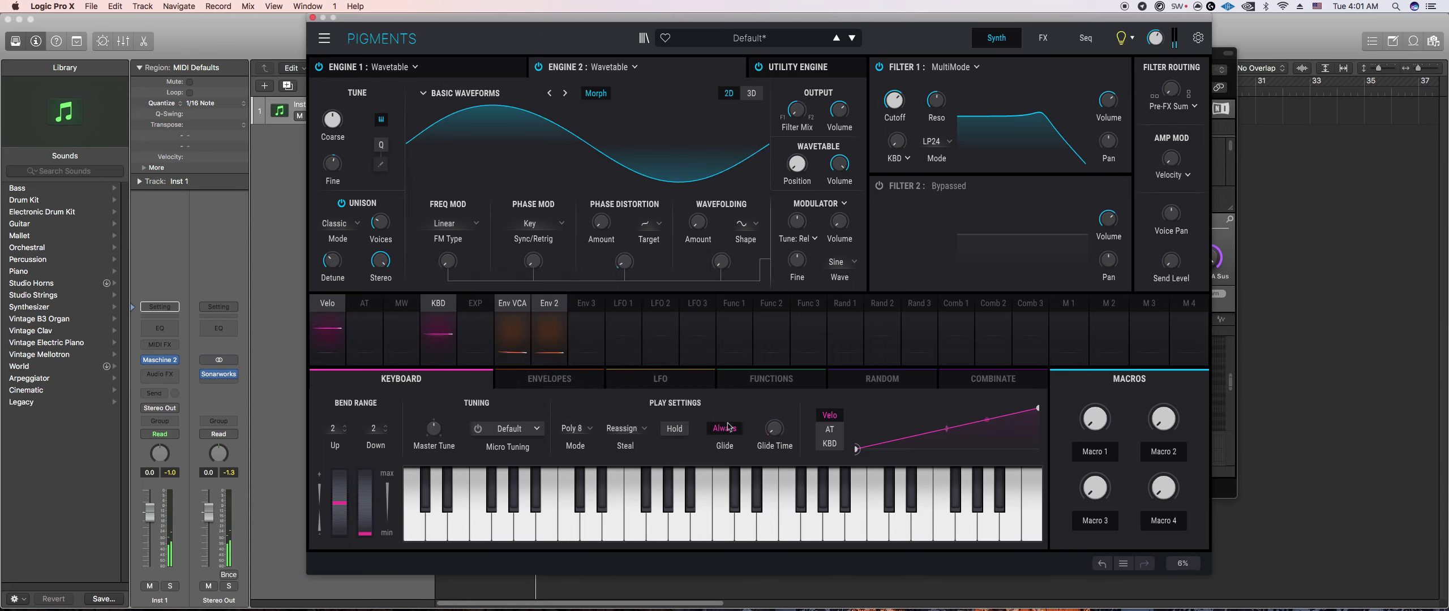
# Step: Adjust the dry/wet mix of the reverb and delay in FX A and set the reverb's decay to 0.800
pyautogui.click(1041, 36)
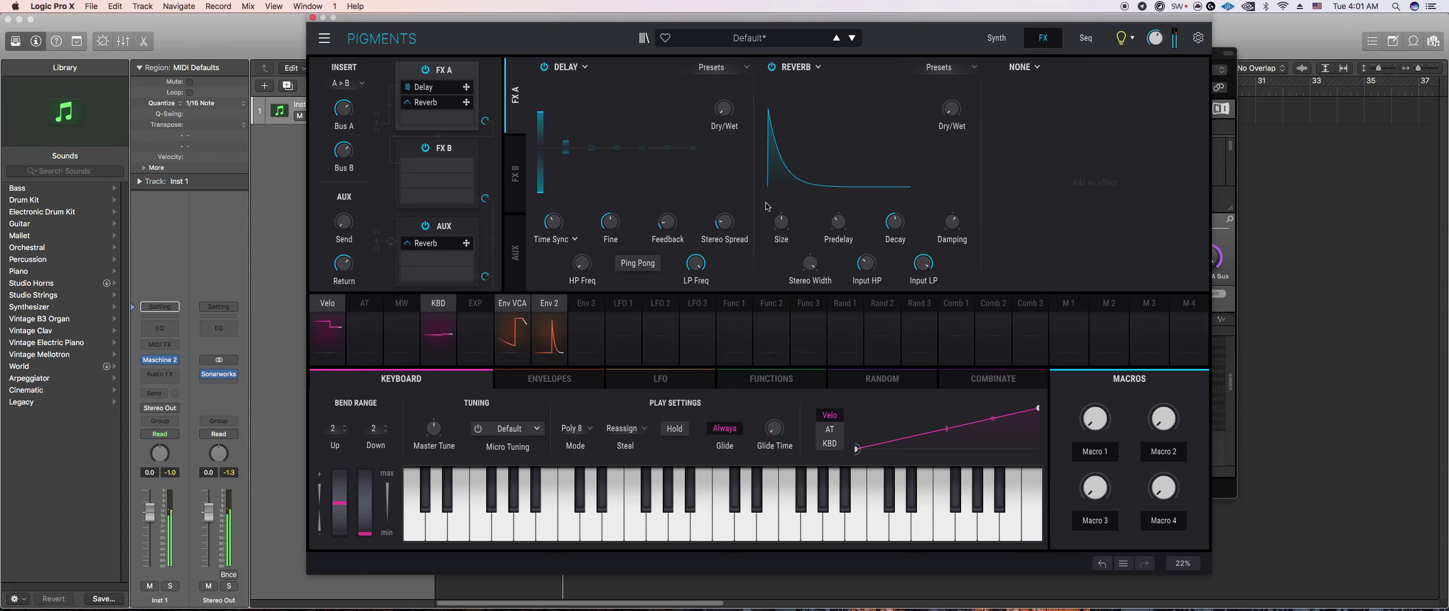
pyautogui.moveTo(953, 111); pyautogui.dragTo(953, 110)
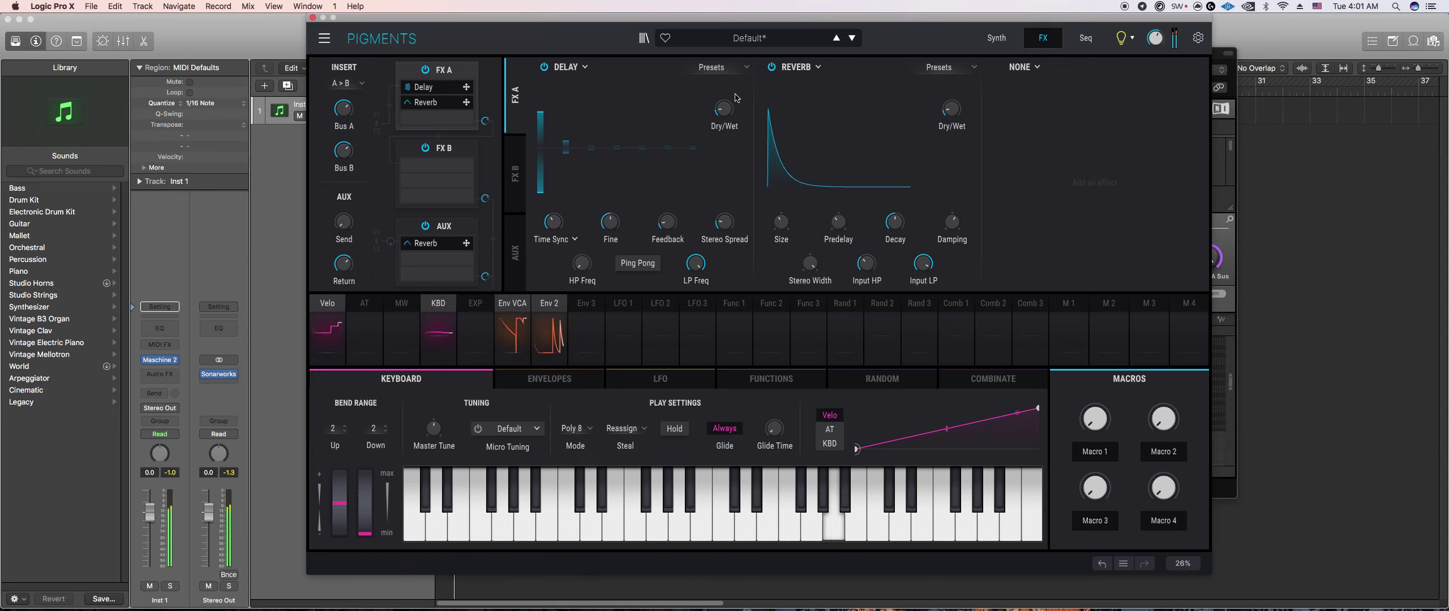
pyautogui.moveTo(725, 110); pyautogui.dragTo(725, 108)
pyautogui.scroll(3, 597, 255)
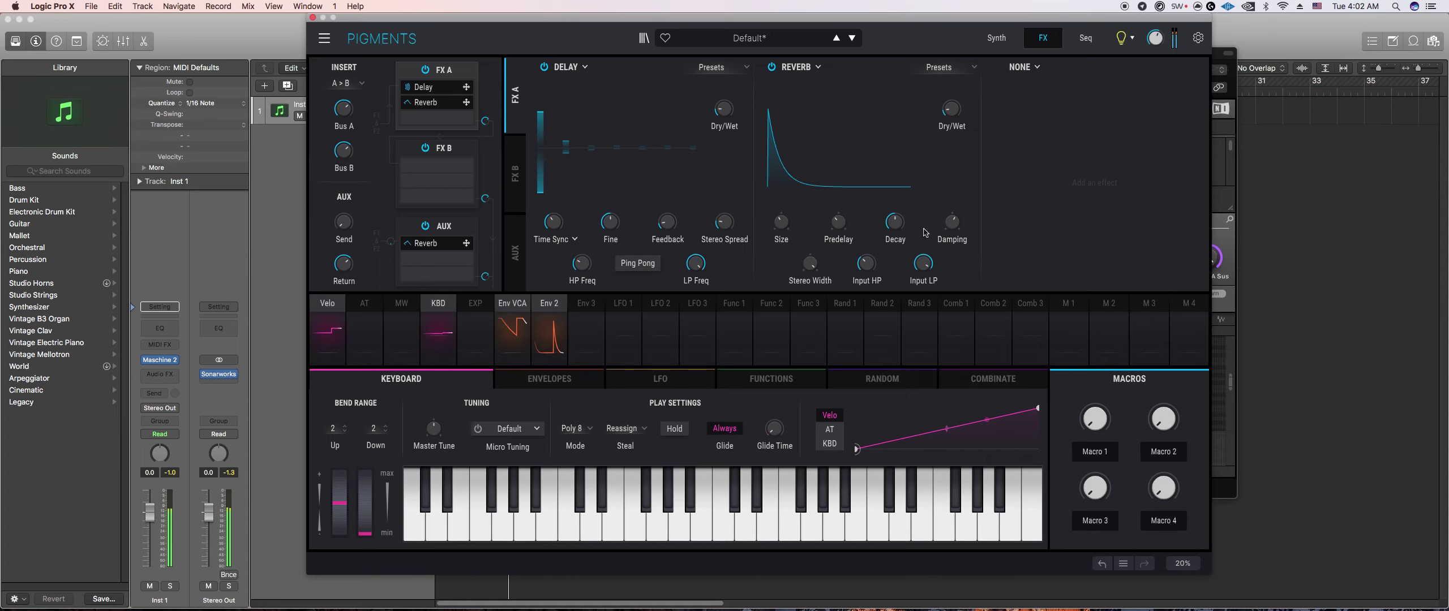
pyautogui.moveTo(895, 222); pyautogui.dragTo(895, 223)
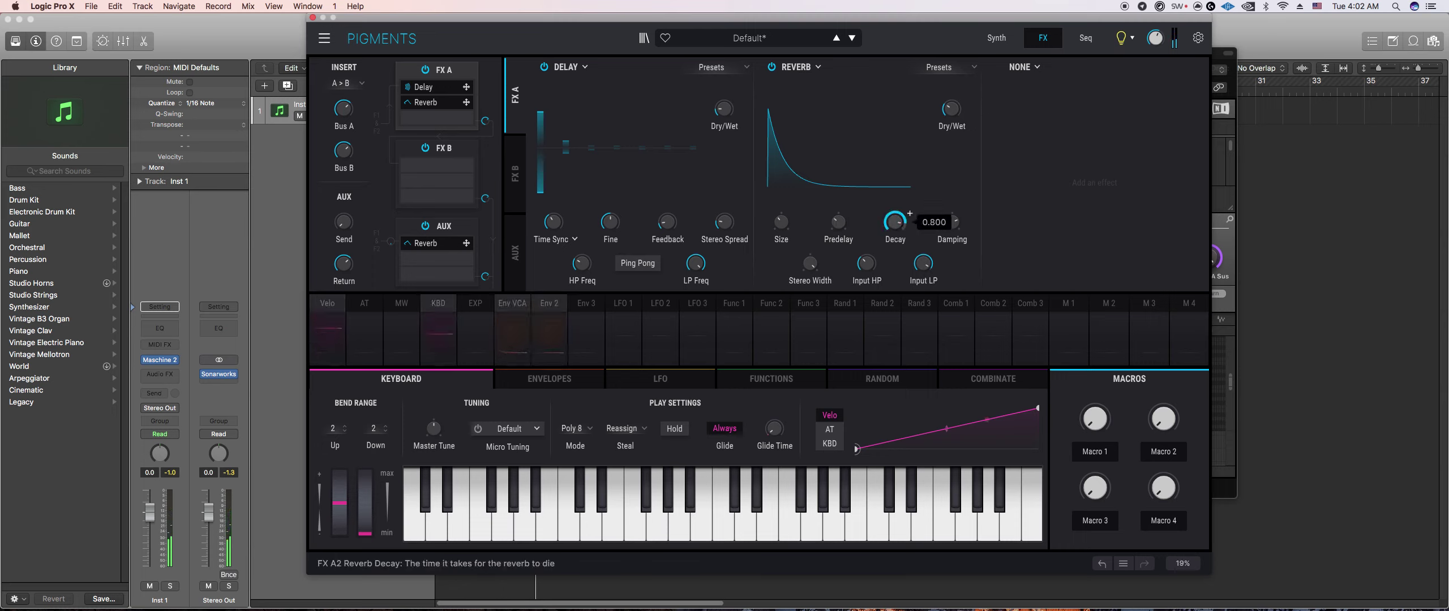
# Step: Lengthen Env VCA's release to about 3.01 s and lower its sustain level
pyautogui.click(996, 37)
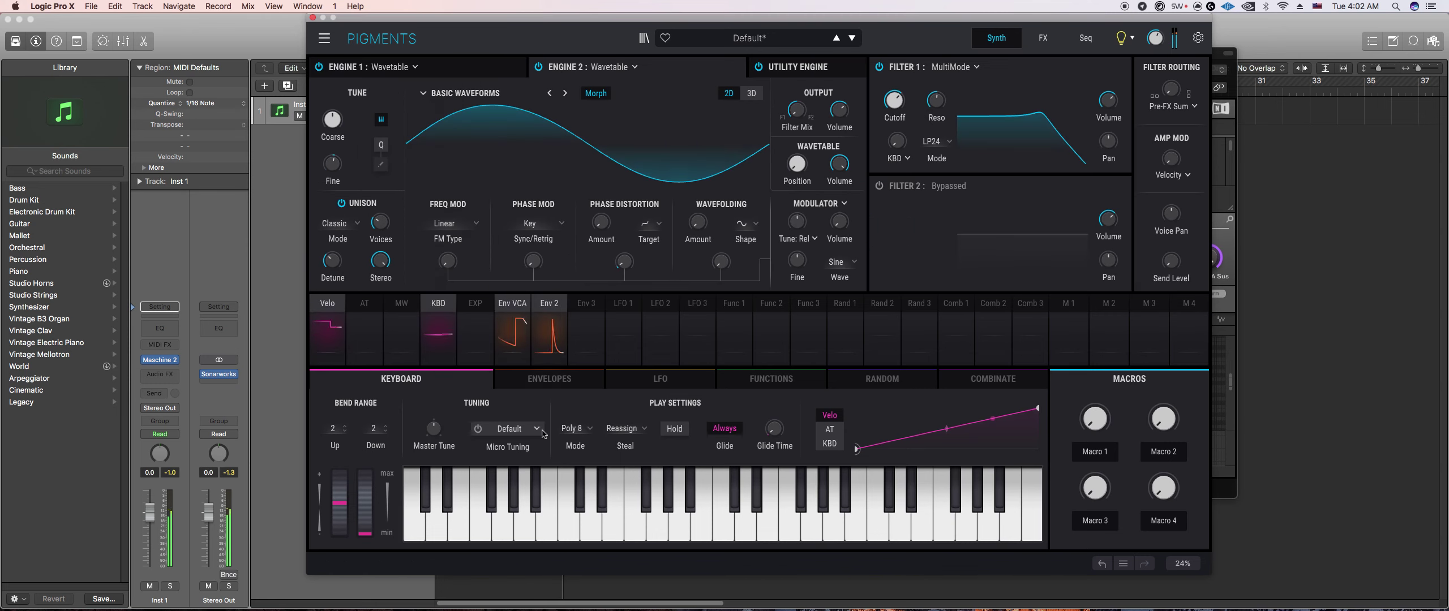
pyautogui.click(558, 385)
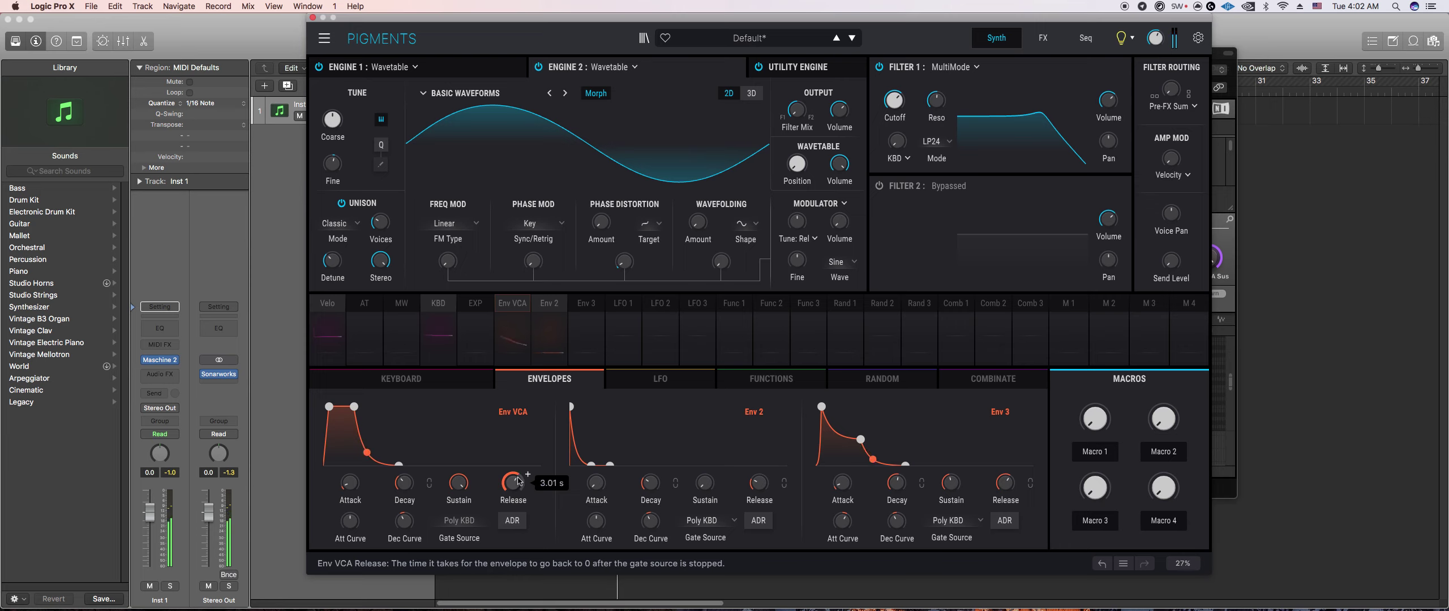
pyautogui.moveTo(513, 483); pyautogui.dragTo(458, 484)
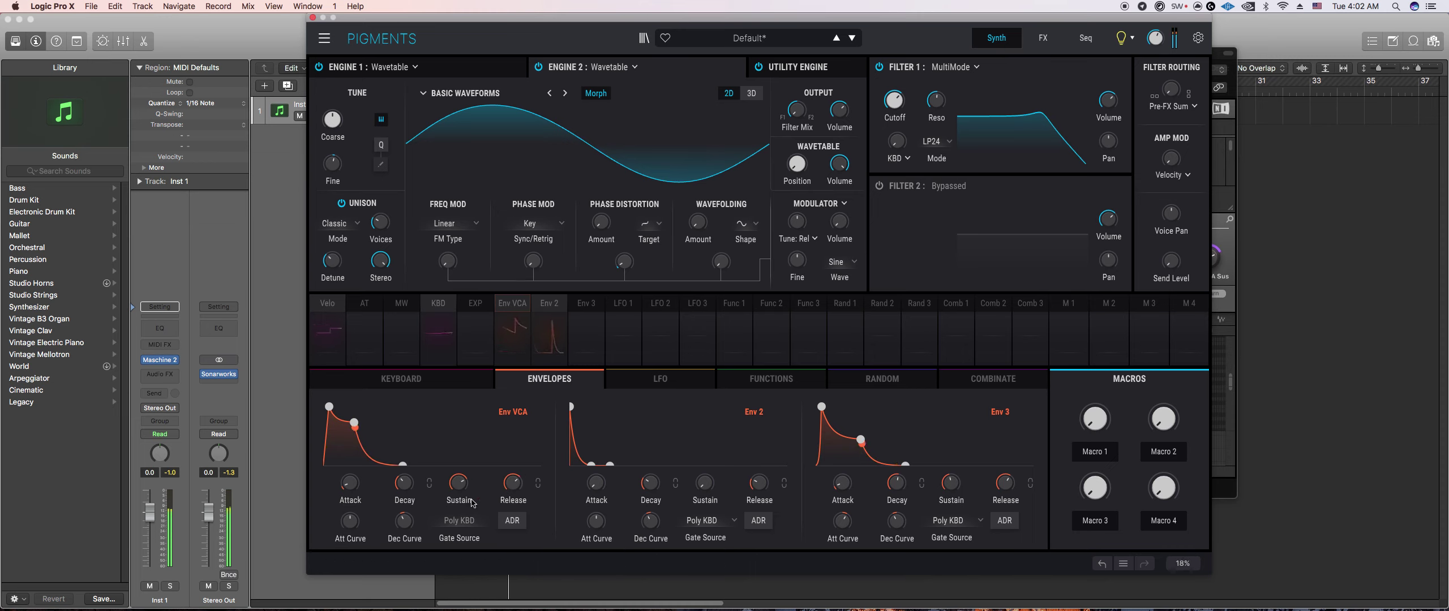
pyautogui.moveTo(473, 473); pyautogui.dragTo(473, 475)
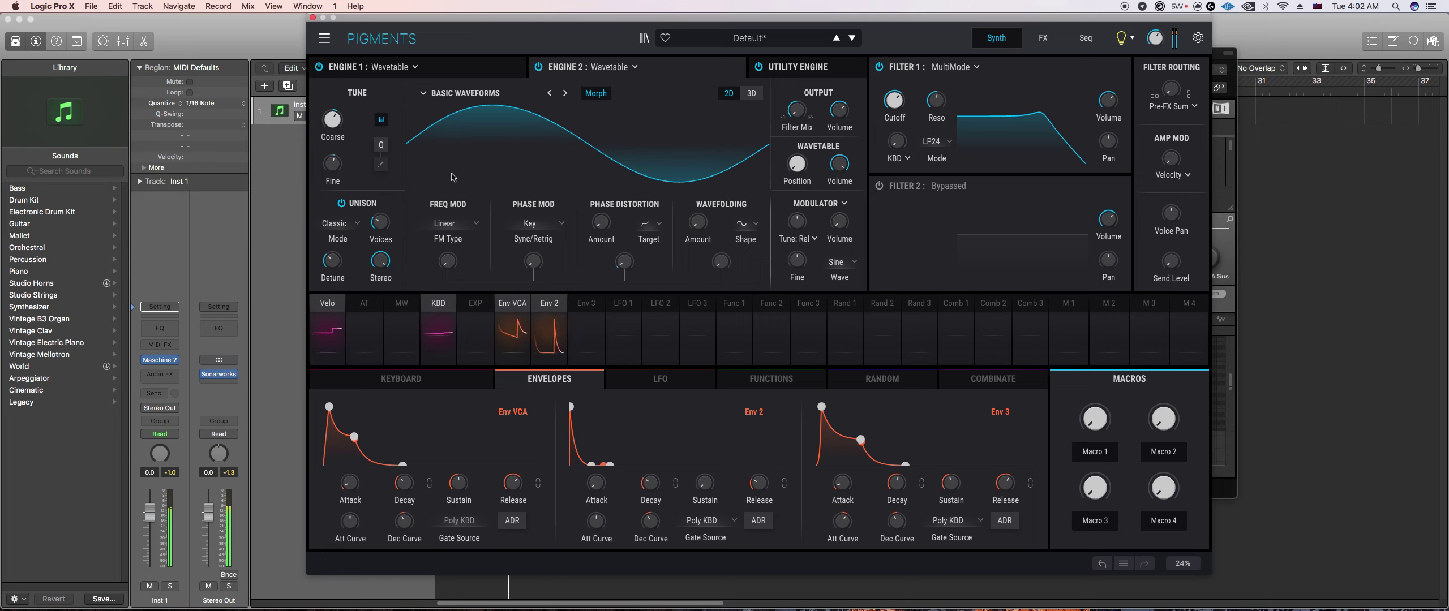
# Step: Set Engine 1's coarse tuning to 0 semitones and return to the Maschine window
pyautogui.moveTo(335, 122); pyautogui.dragTo(335, 140)
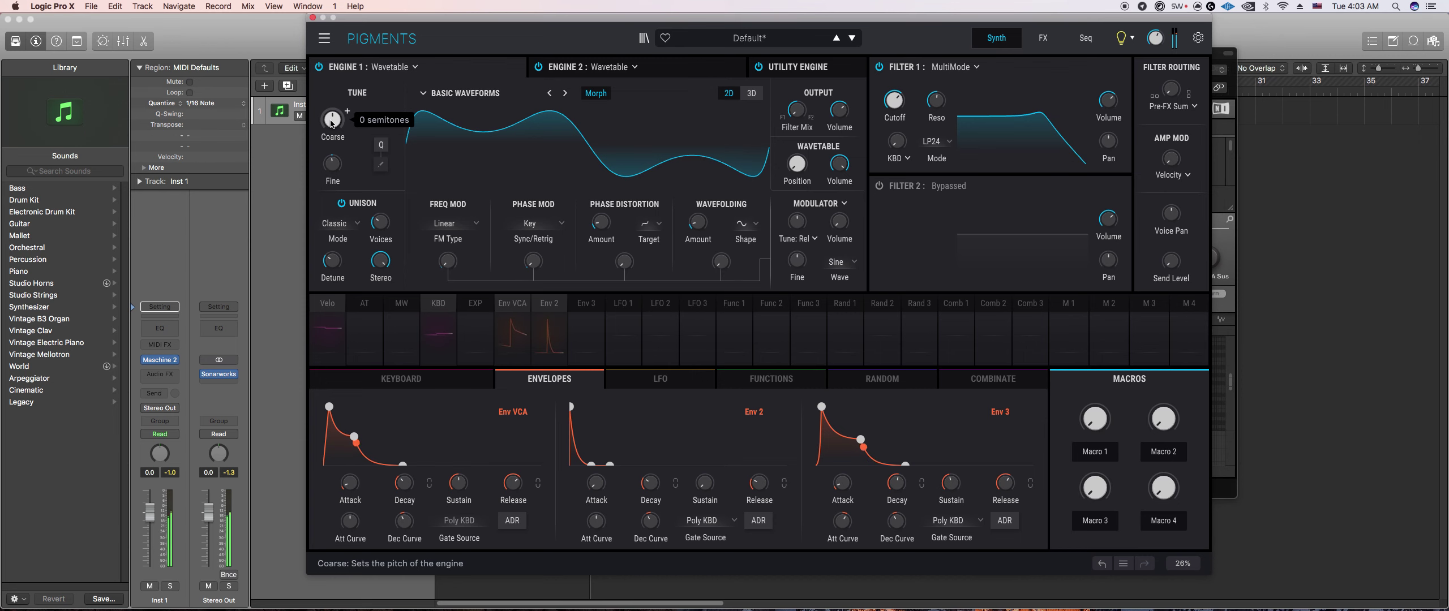
pyautogui.click(1232, 240)
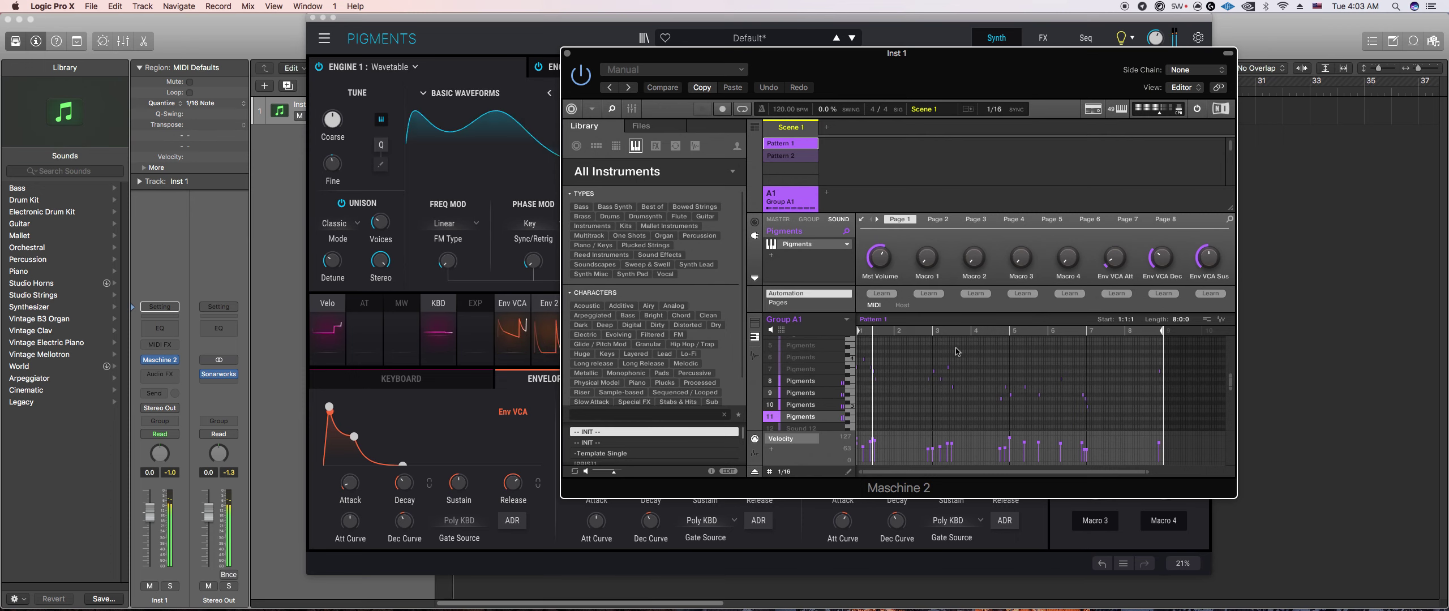
# Step: Add a Multiband compressor as the third FX A effect in Pigments, lower its low band's upper threshold, and return to the synth page
pyautogui.click(542, 563)
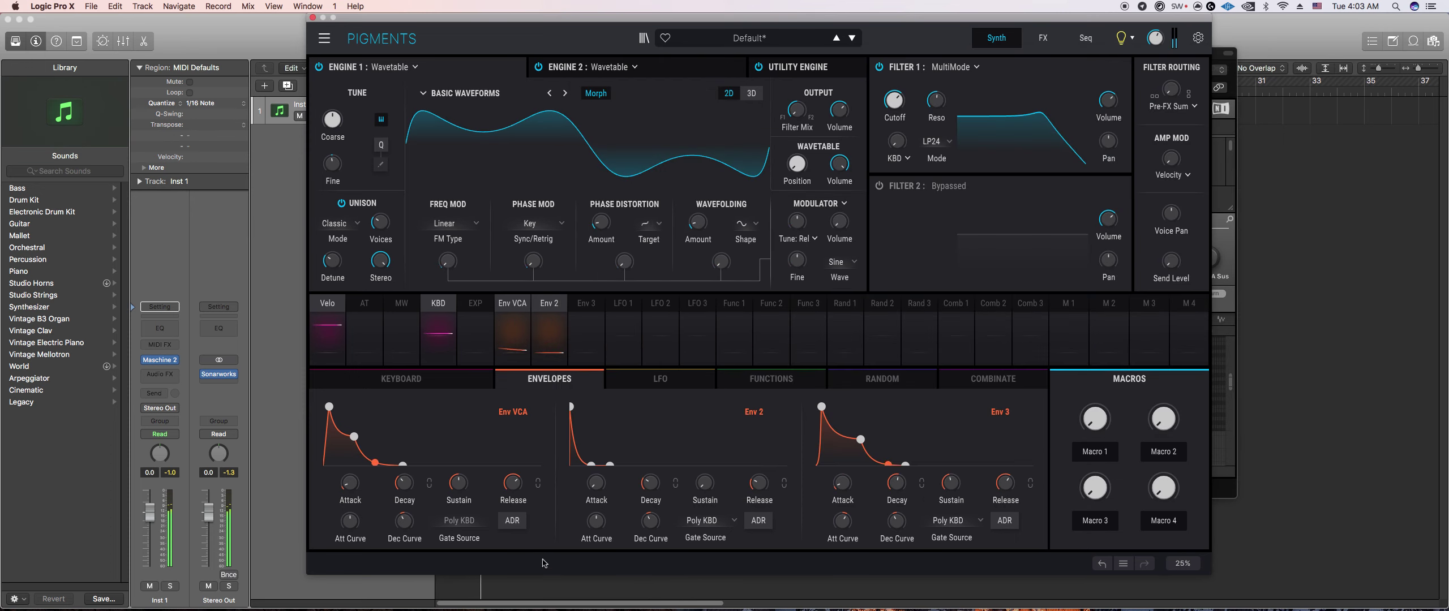
pyautogui.click(1043, 38)
pyautogui.click(1030, 74)
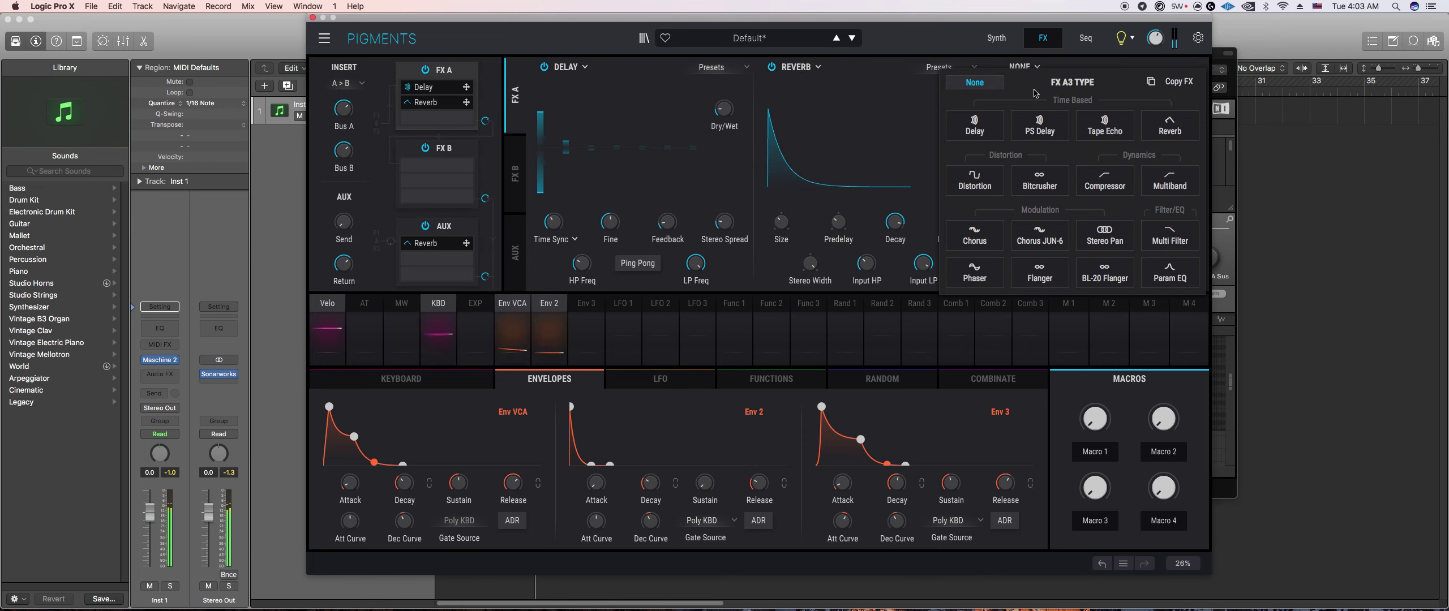
pyautogui.click(1068, 170)
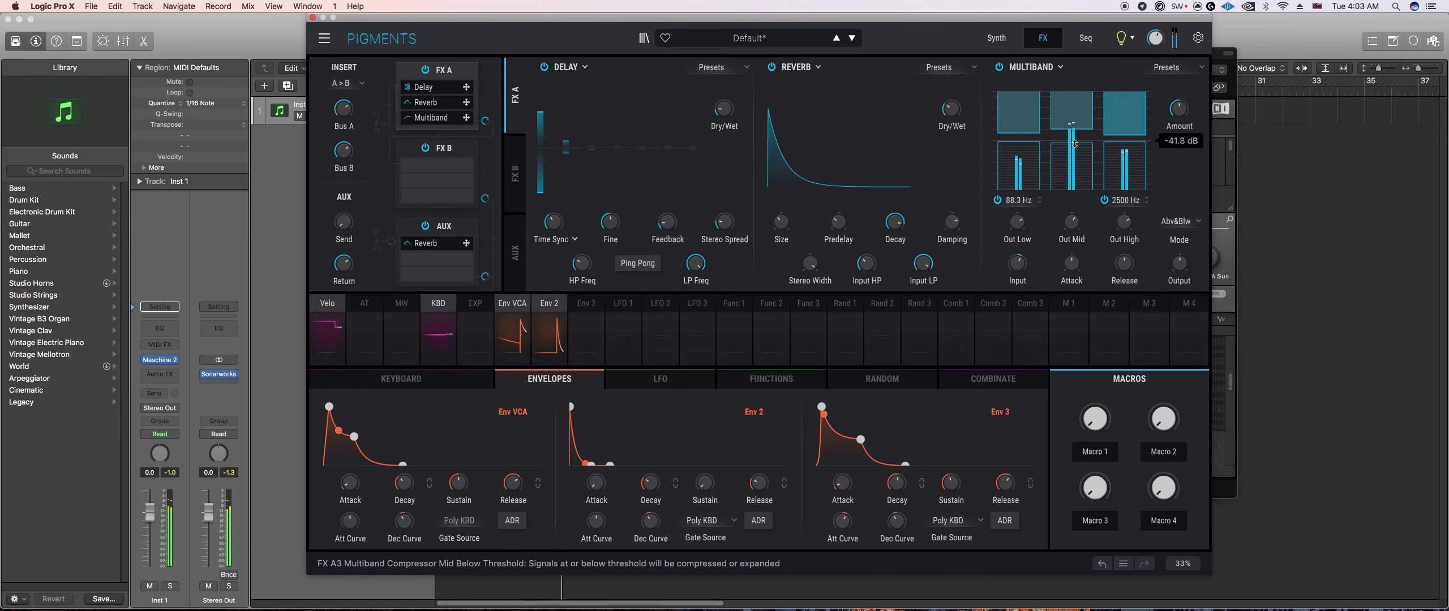
pyautogui.moveTo(1018, 134); pyautogui.dragTo(1022, 242)
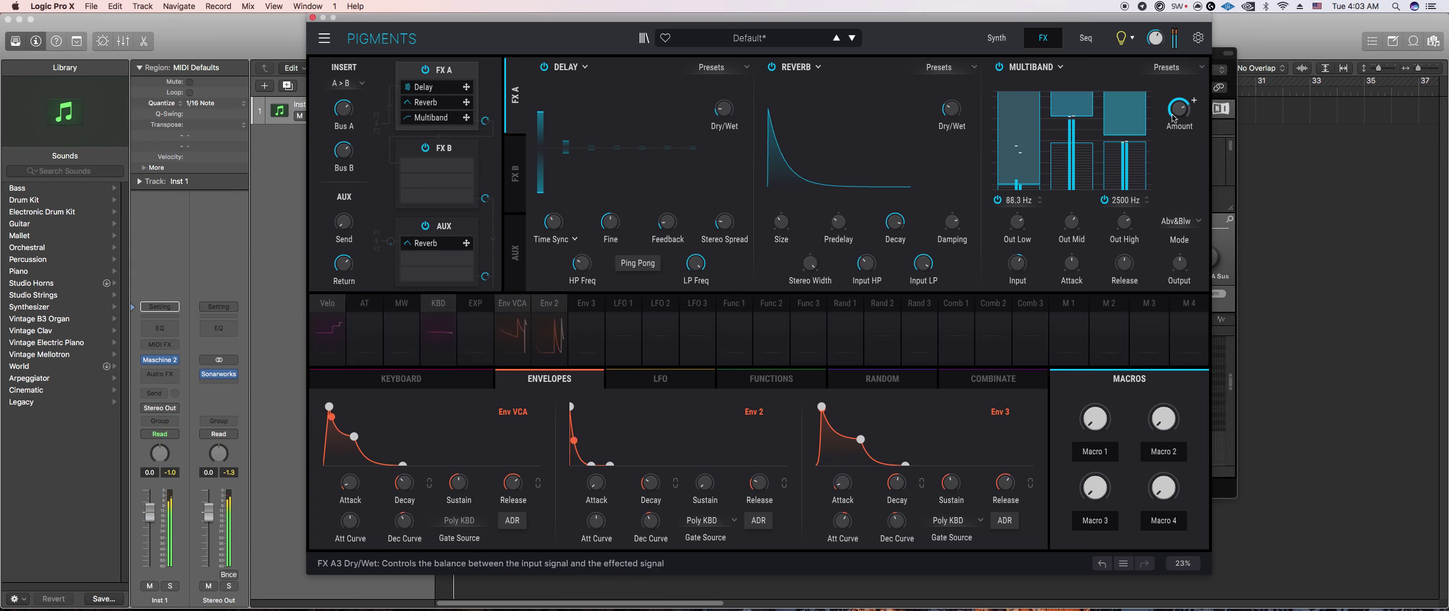
pyautogui.click(996, 38)
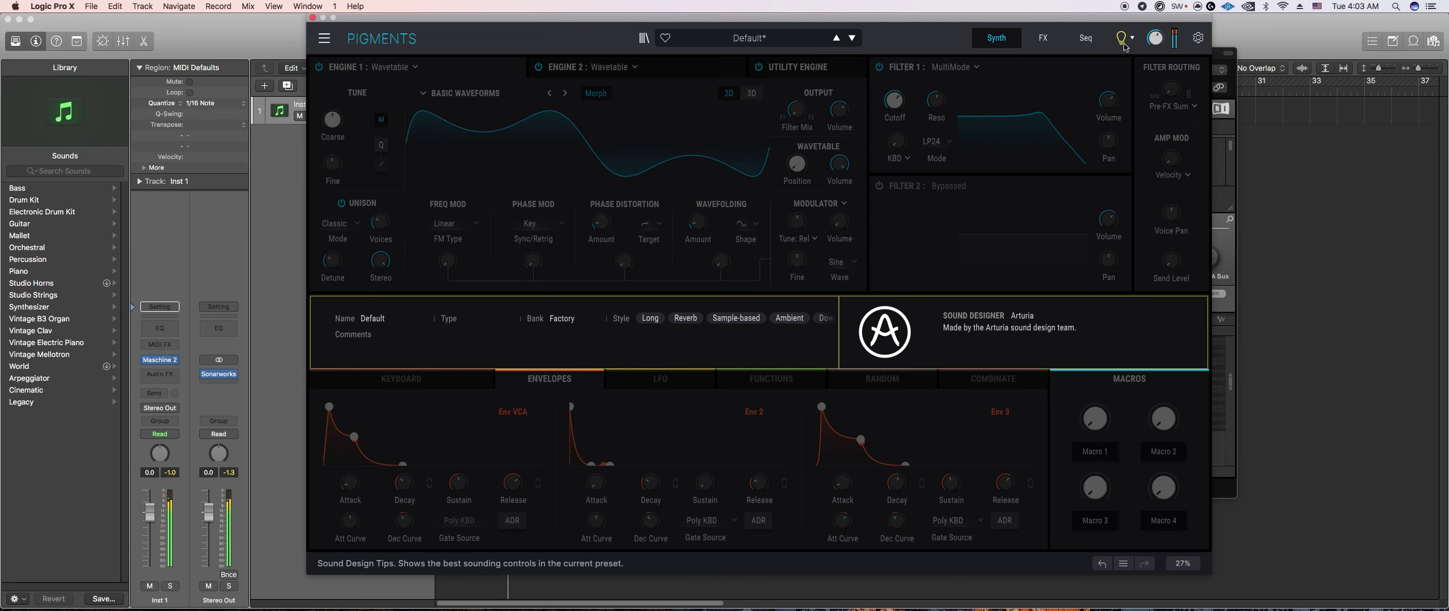
pyautogui.moveTo(1156, 40)
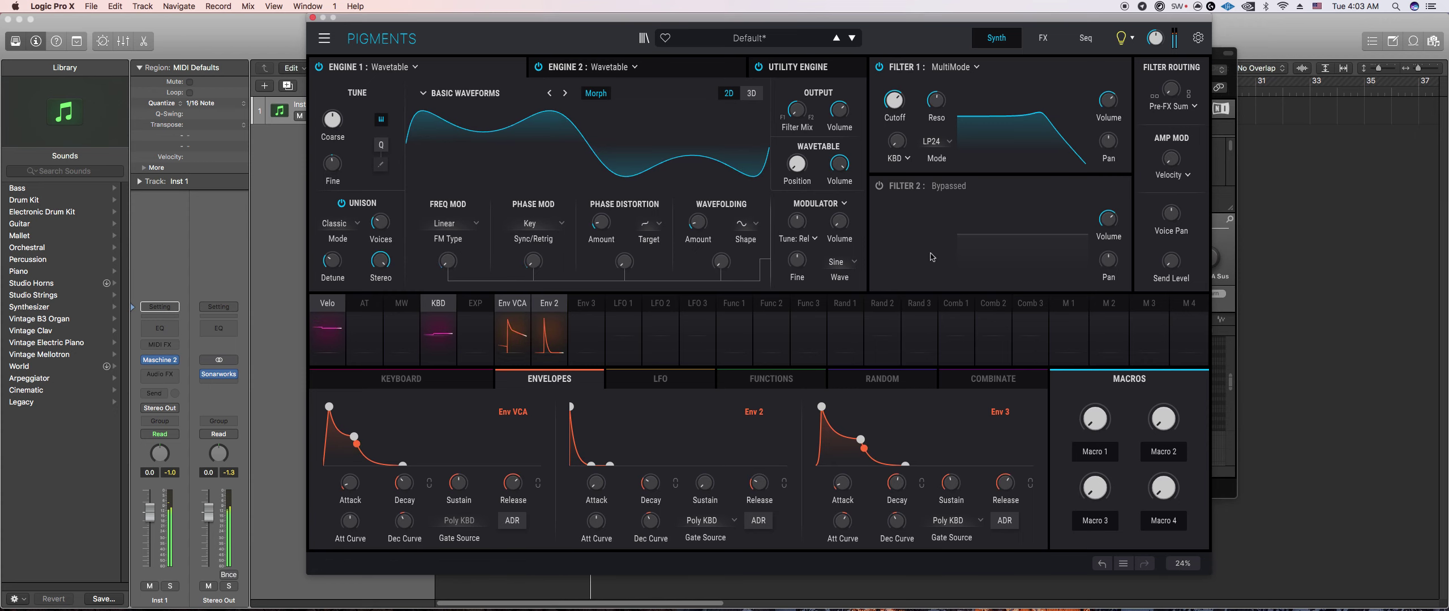
# Step: Set Maschine's step grid to 1/8 and move the note in bar 6 of Pattern 1 earlier, to the start of the bar
pyautogui.click(1228, 249)
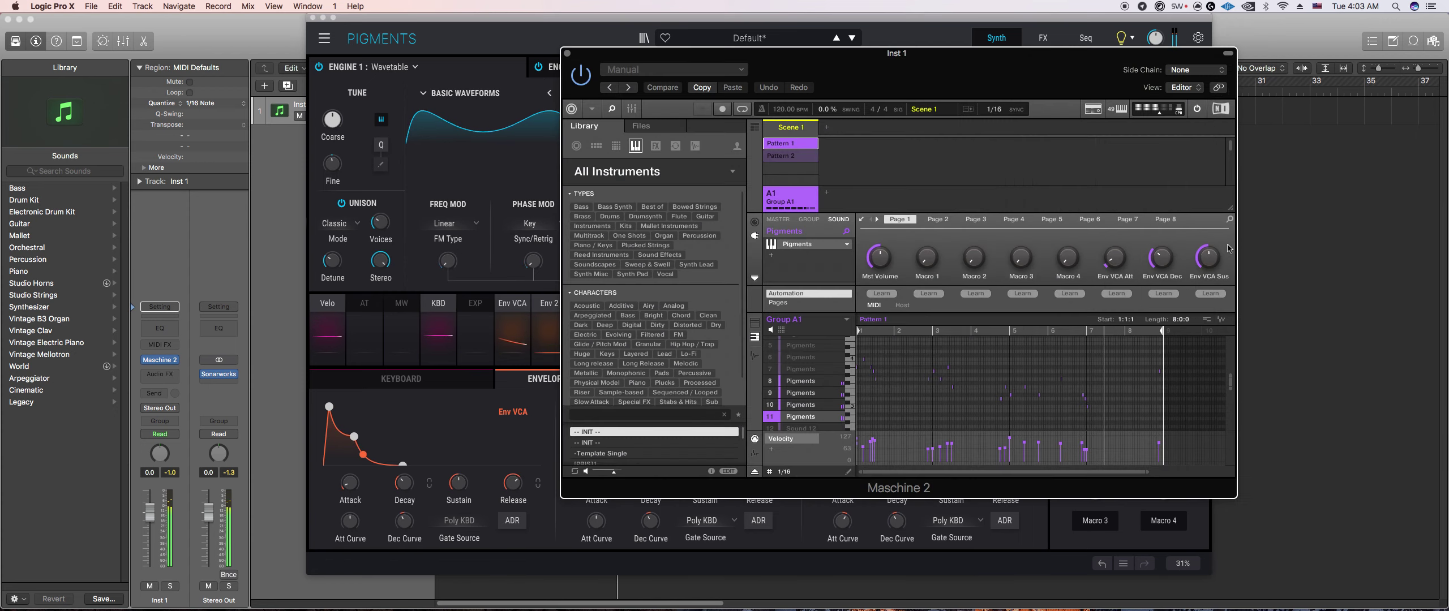
pyautogui.click(784, 471)
pyautogui.click(802, 322)
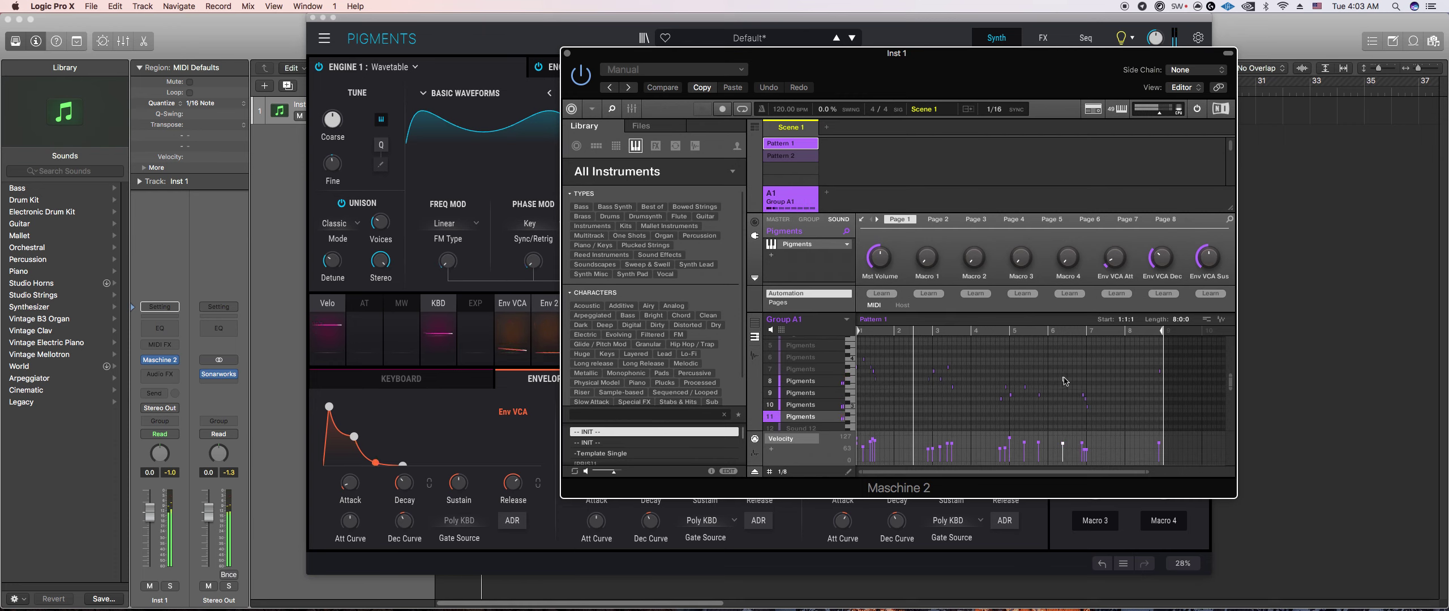
pyautogui.moveTo(1062, 378); pyautogui.dragTo(1047, 379)
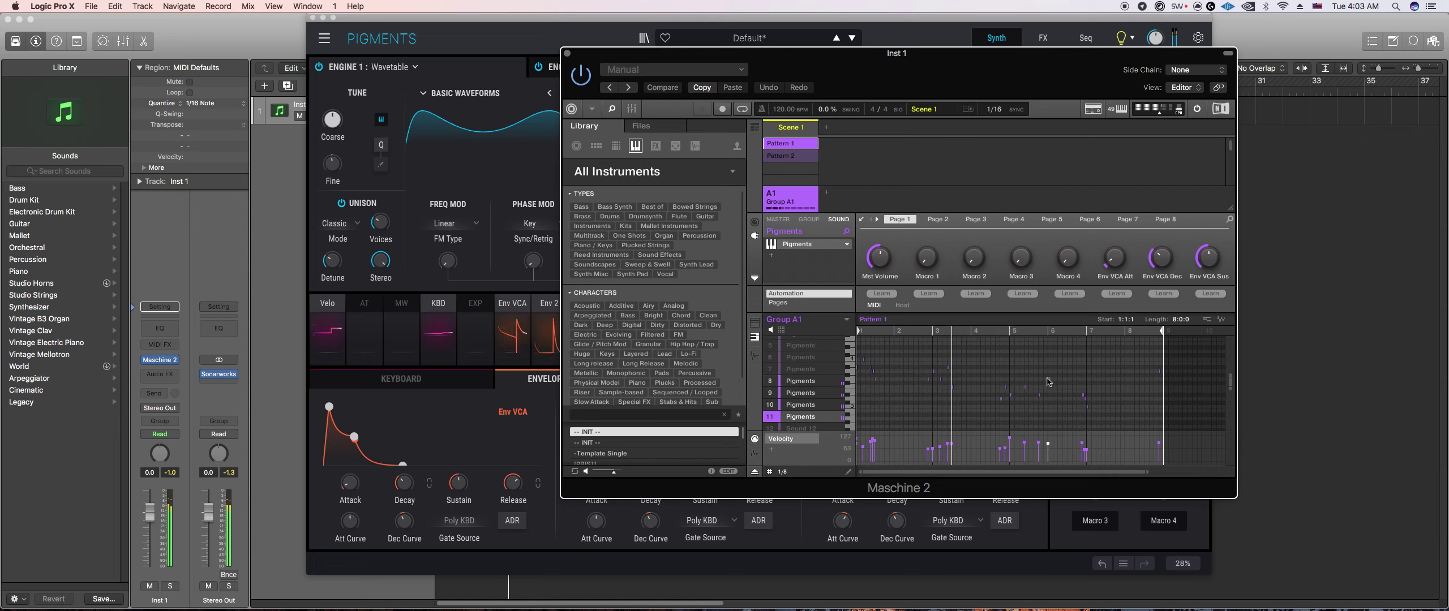
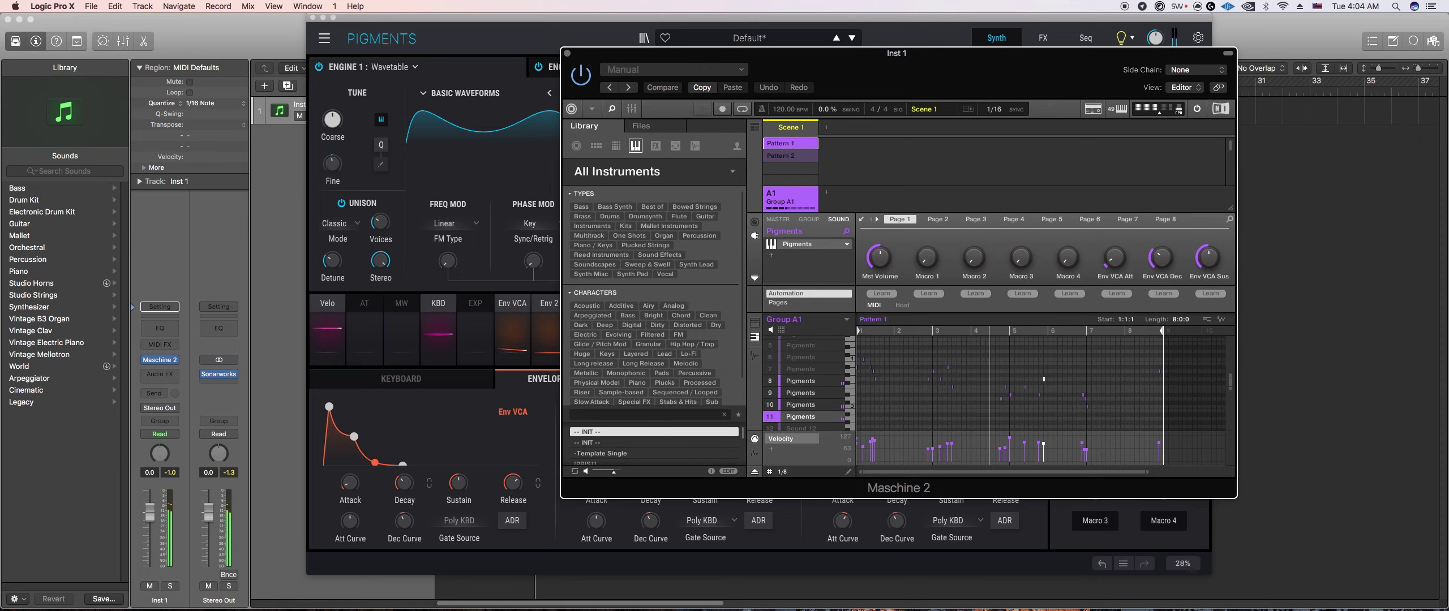
# Step: Set Pattern 1's step grid to 1/16 and move sound 11's note from the start of bar 1 to the start of bar 6
pyautogui.moveTo(1147, 472); pyautogui.dragTo(958, 463)
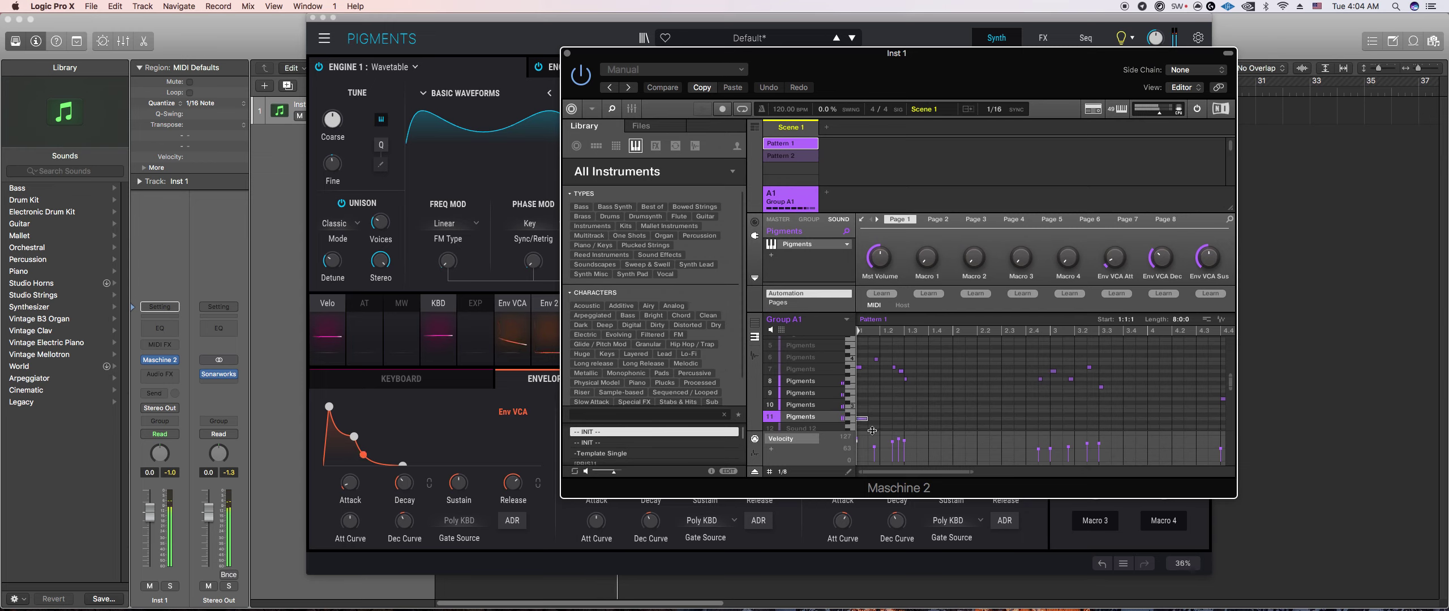
pyautogui.click(787, 472)
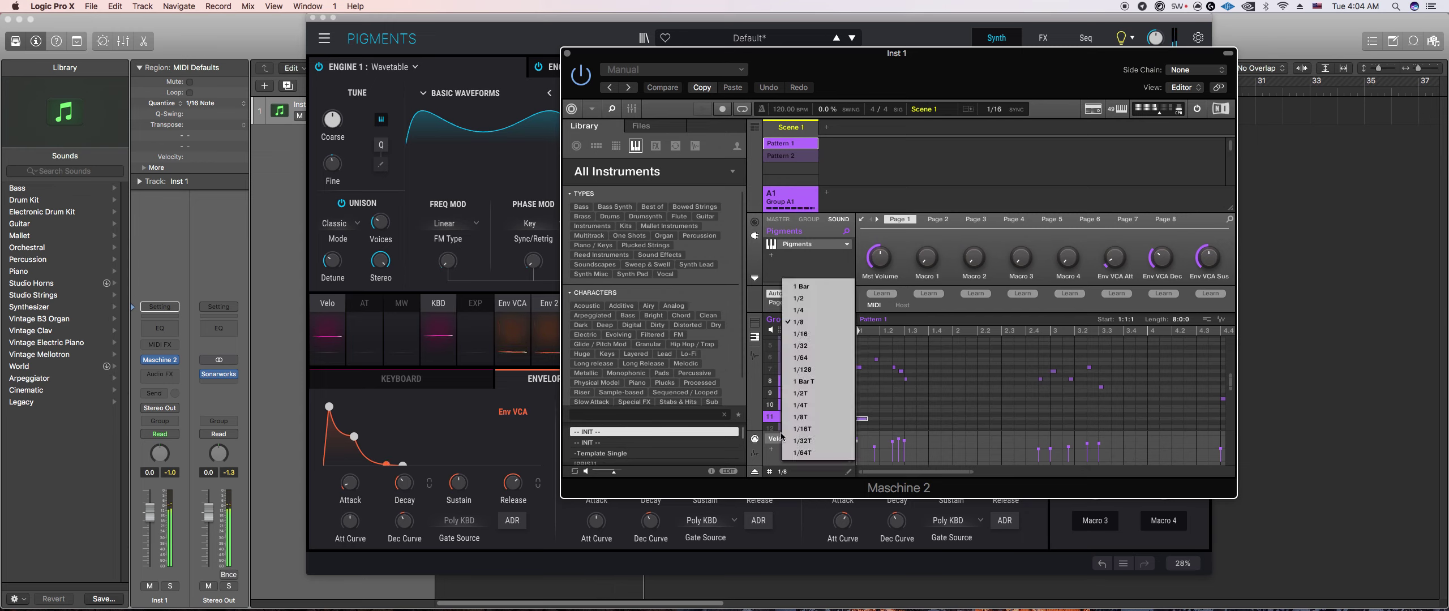
pyautogui.click(815, 343)
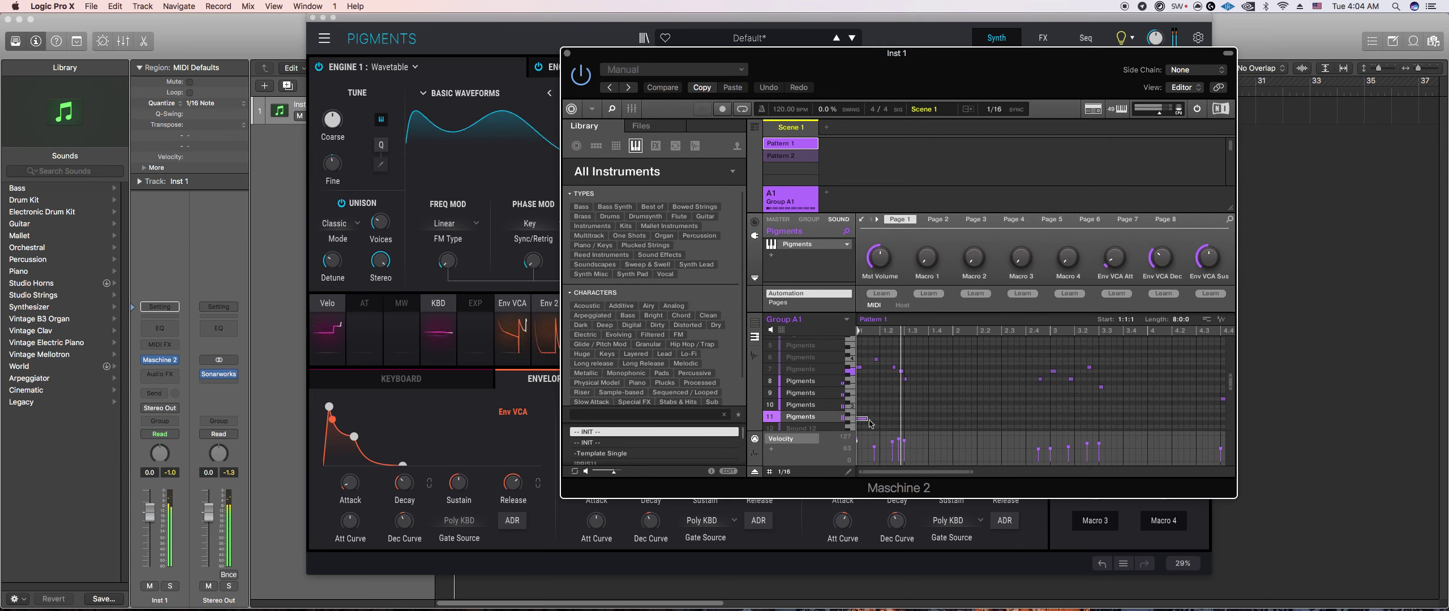
pyautogui.moveTo(860, 420); pyautogui.dragTo(1223, 425)
pyautogui.click(1310, 423)
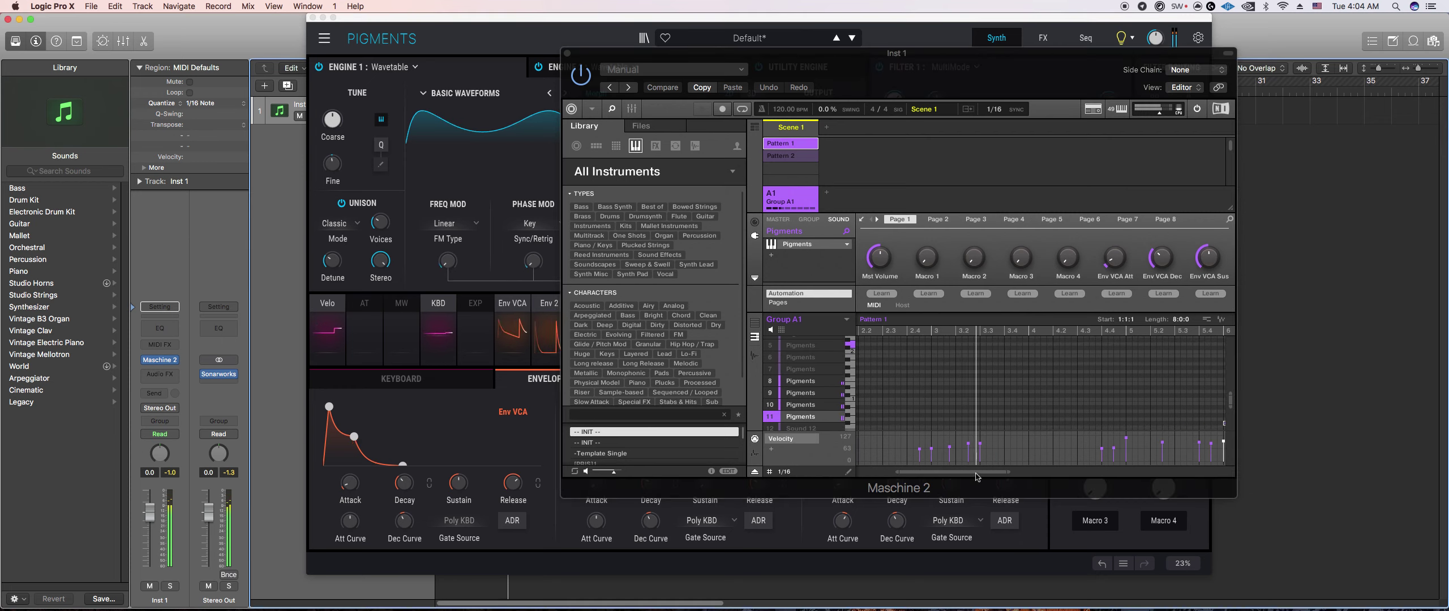
# Step: Transpose sound 11's note at the start of bar 6 upward and delete it from the pattern
pyautogui.moveTo(962, 472); pyautogui.dragTo(1063, 472)
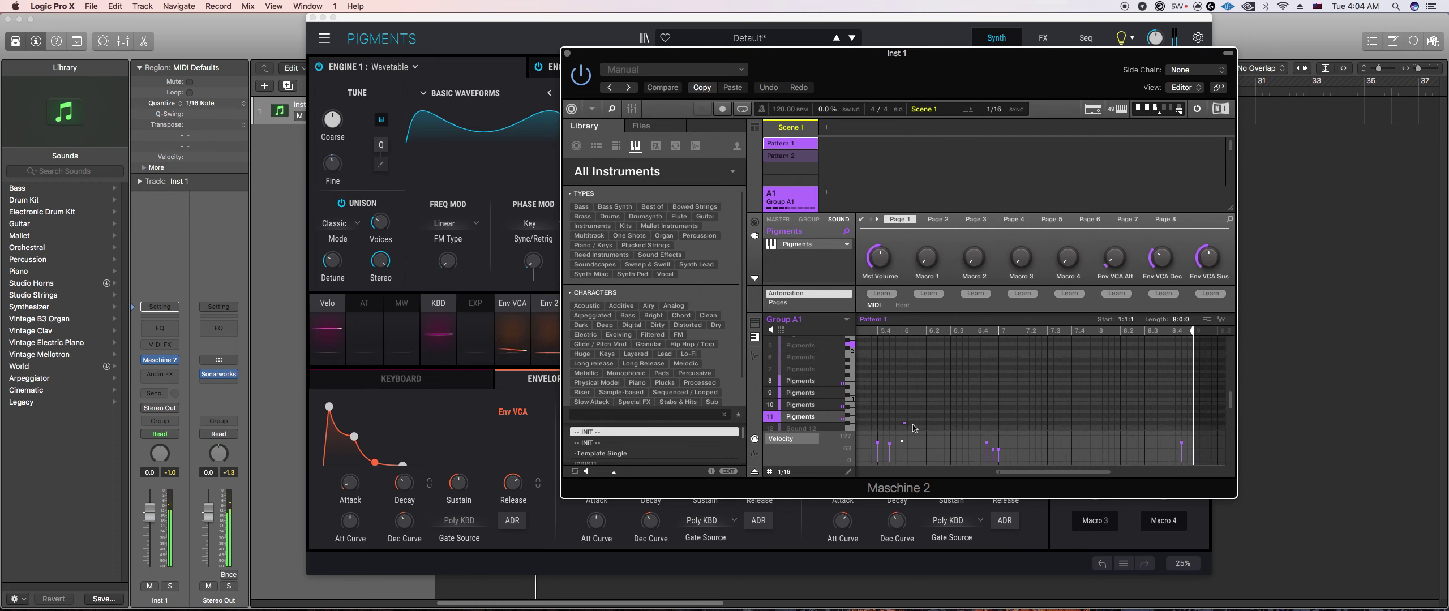
pyautogui.press('Up')
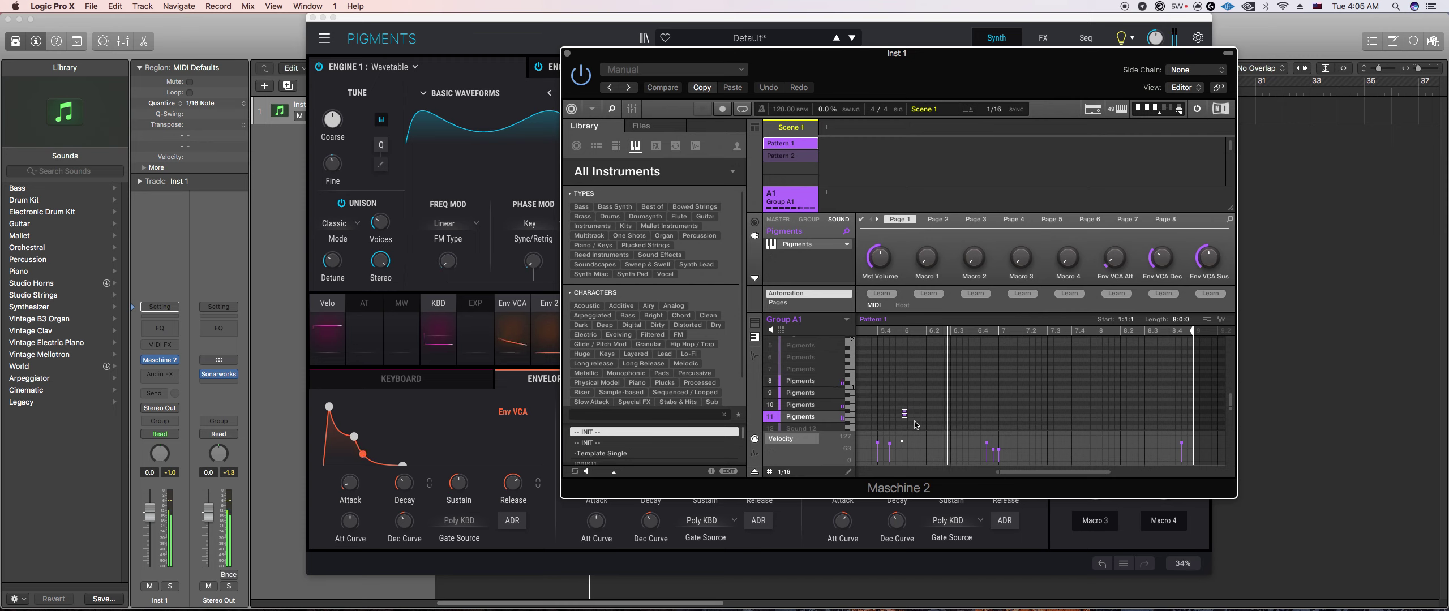
pyautogui.press('Delete')
# Step: Raise the pitch of sound 11's low note at the end of bar 8 slightly
pyautogui.scroll(5, 916, 425)
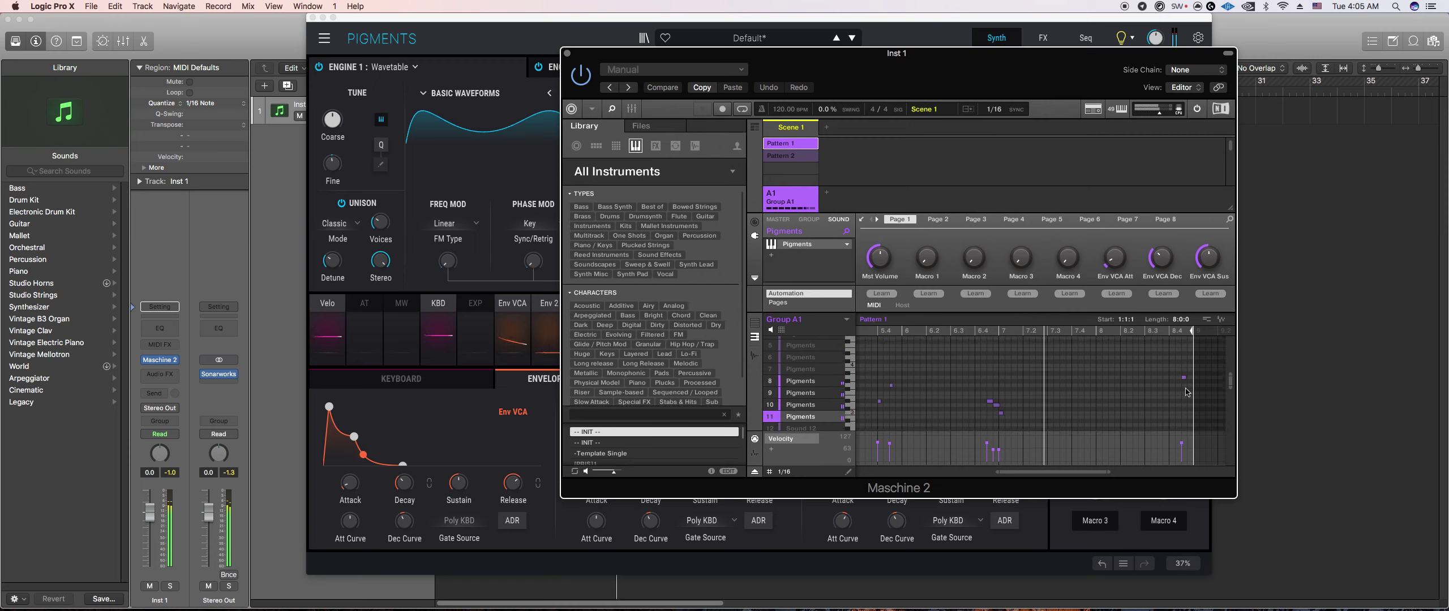
pyautogui.scroll(-1, 1186, 396)
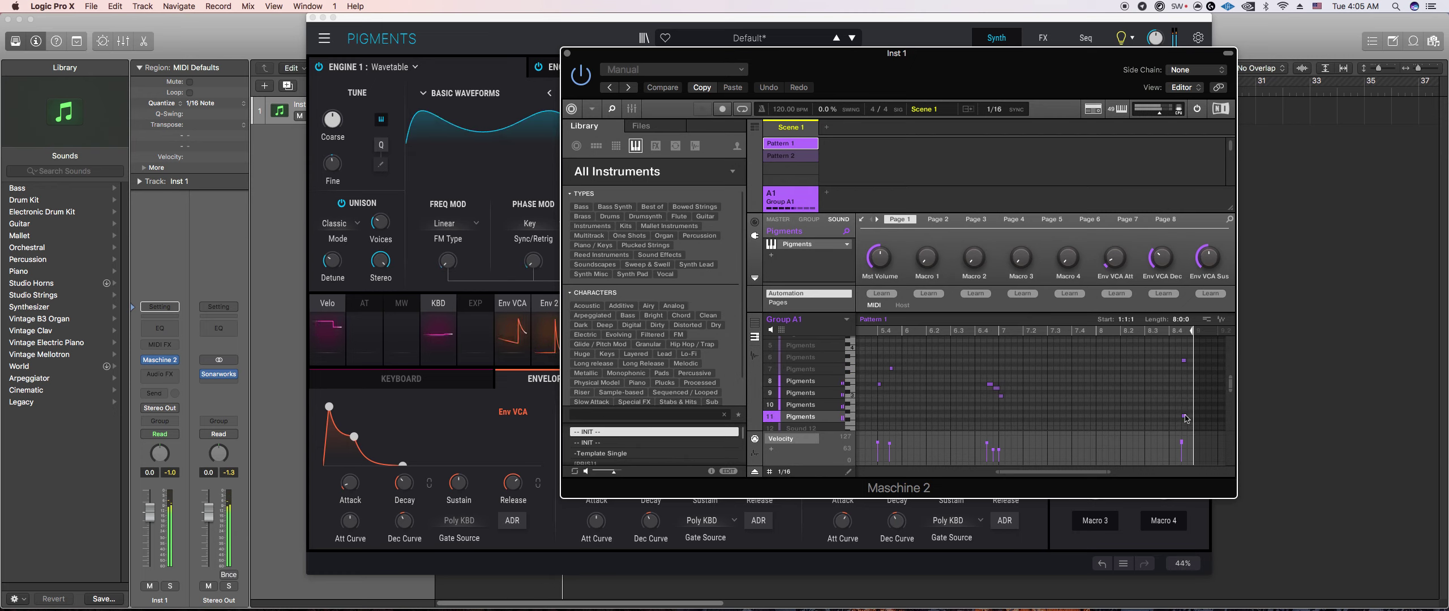
pyautogui.moveTo(1185, 416); pyautogui.dragTo(1185, 409)
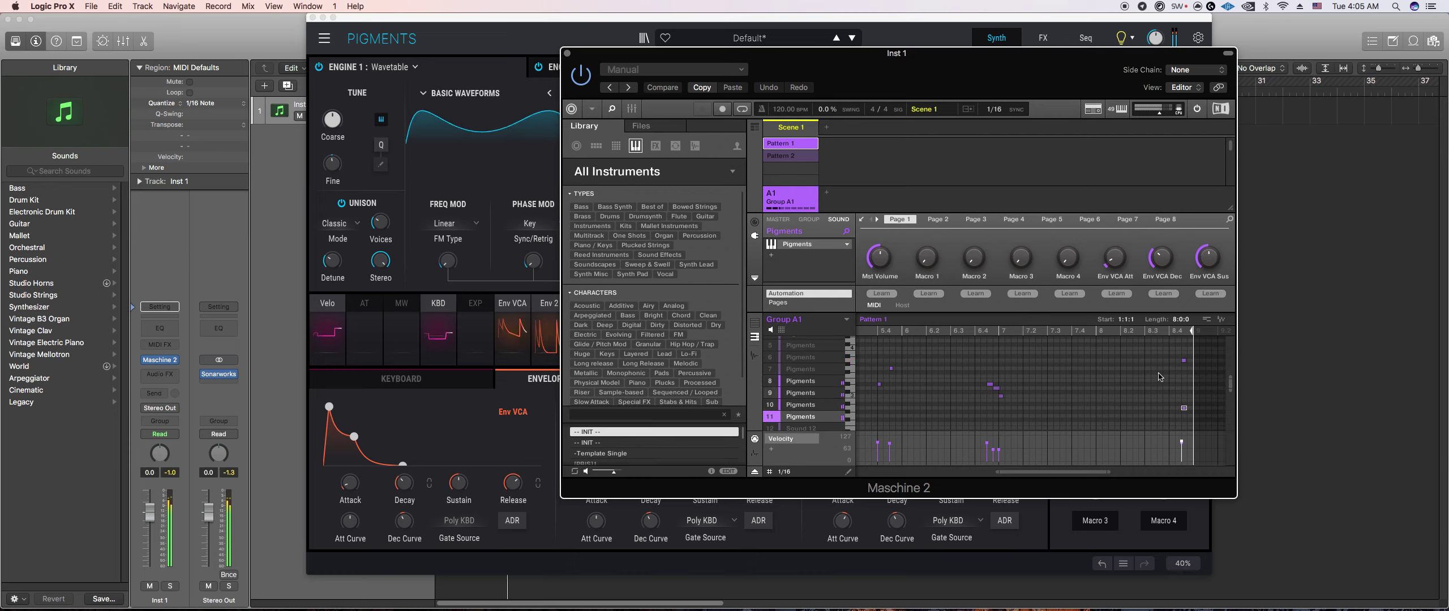
# Step: Open sound 4's Pigments and add Stereo Pan as the third FX A effect, setting its amount to 1.00 and adjusting its rate
pyautogui.scroll(3, 815, 371)
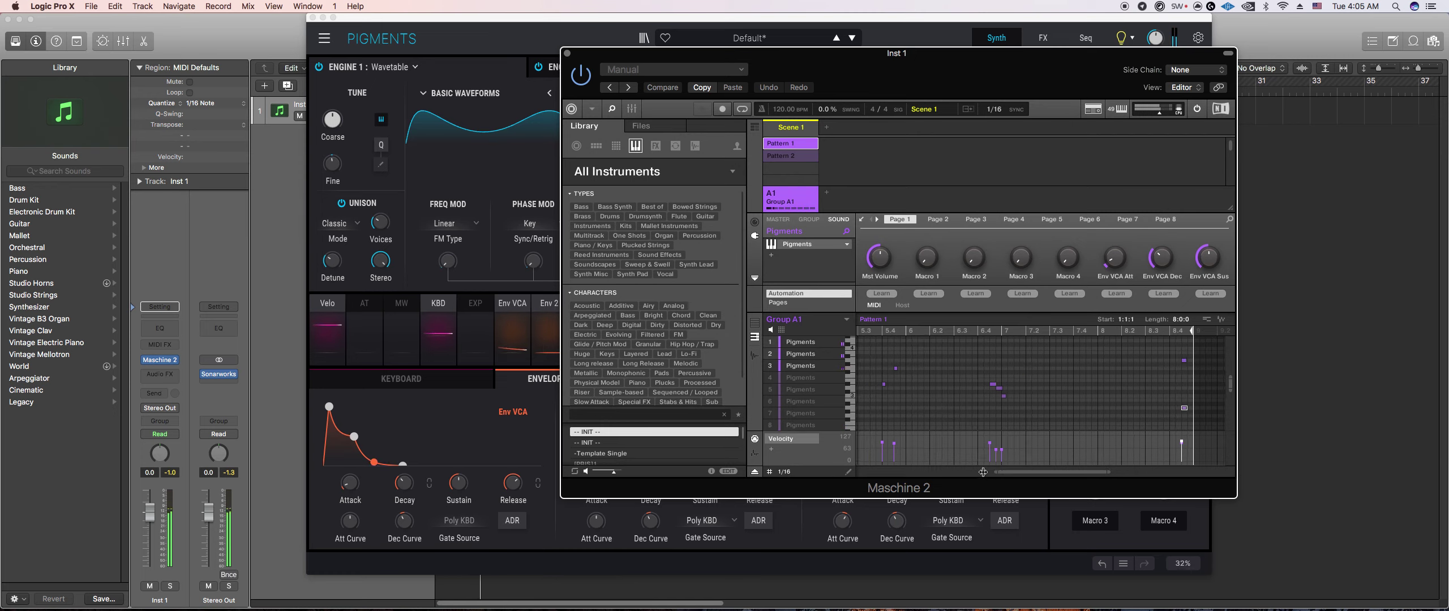
pyautogui.moveTo(994, 473); pyautogui.dragTo(860, 473)
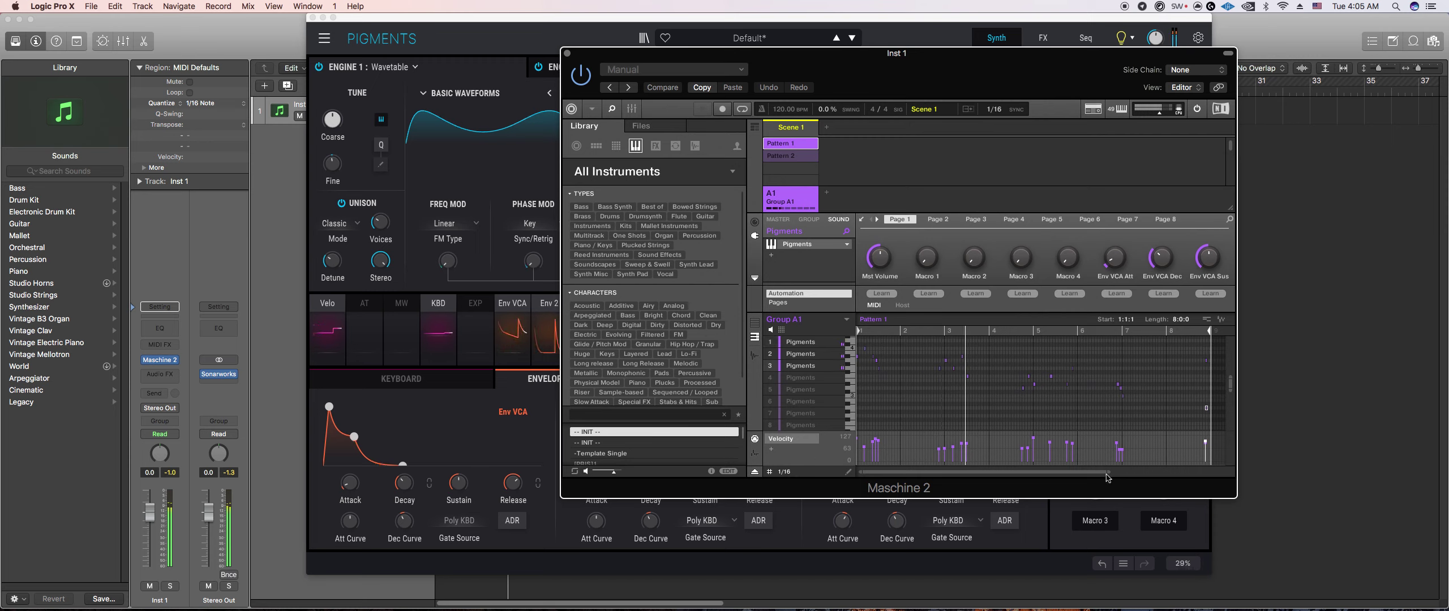
pyautogui.moveTo(1106, 475); pyautogui.dragTo(1198, 470)
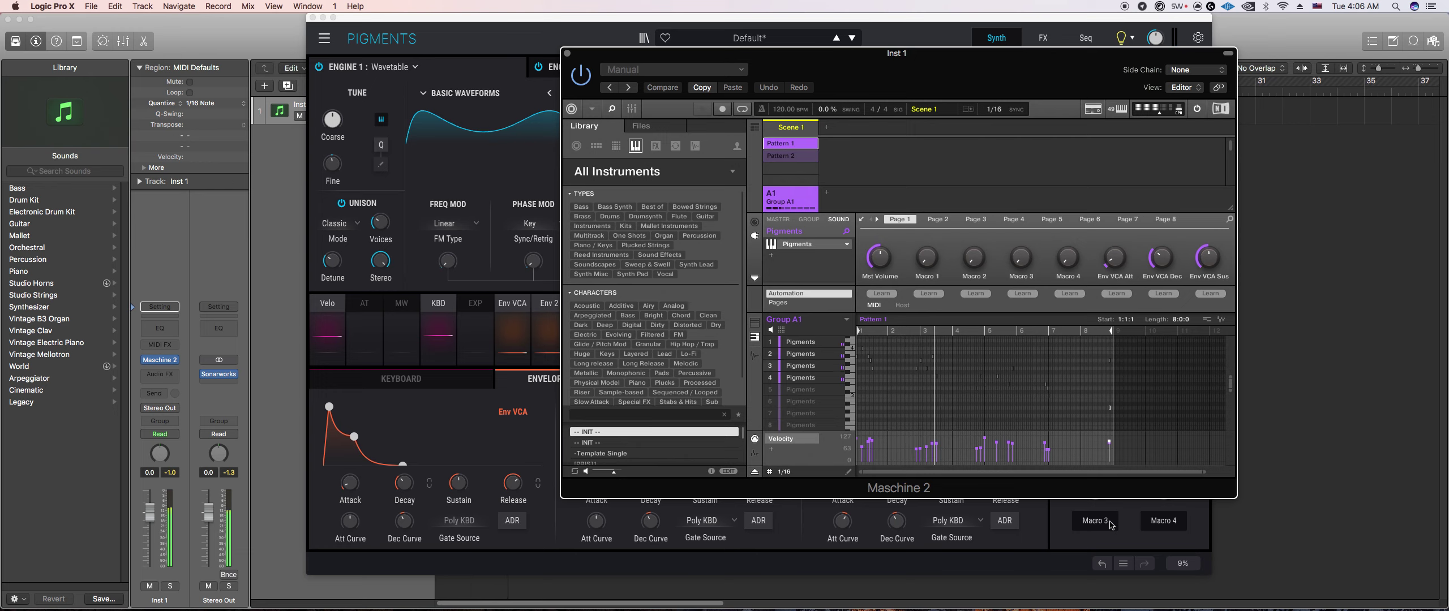
pyautogui.click(804, 377)
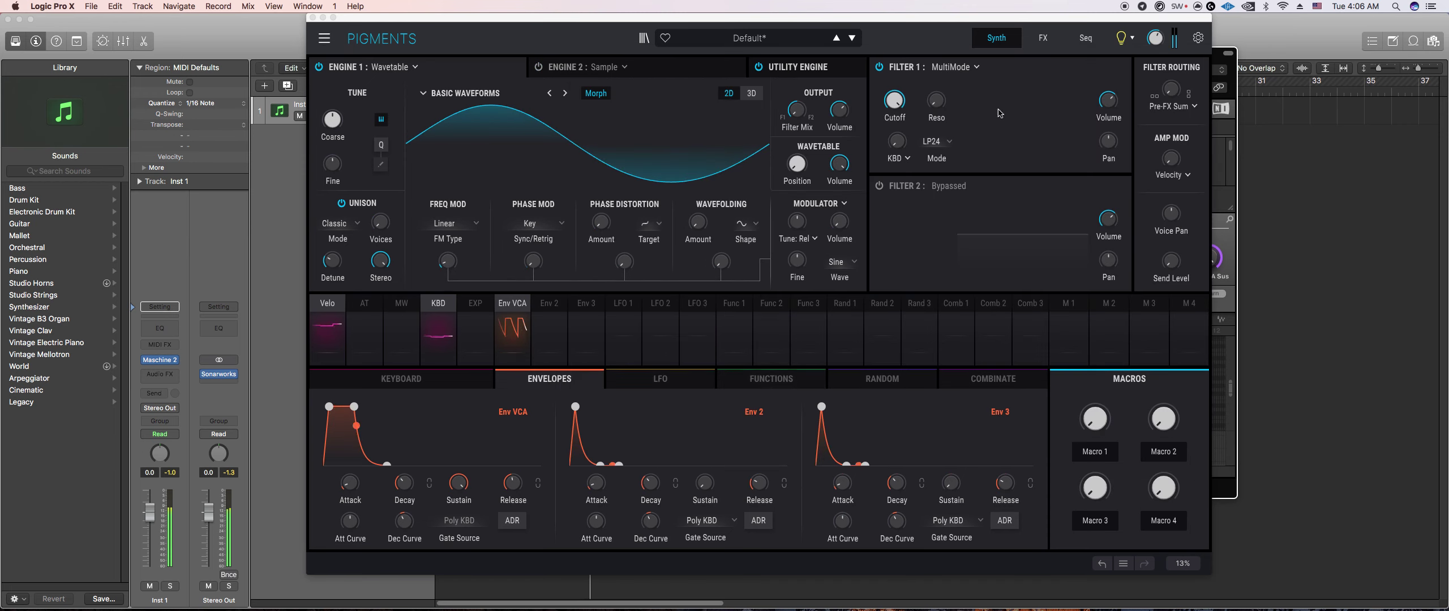
pyautogui.click(1043, 38)
pyautogui.click(1025, 67)
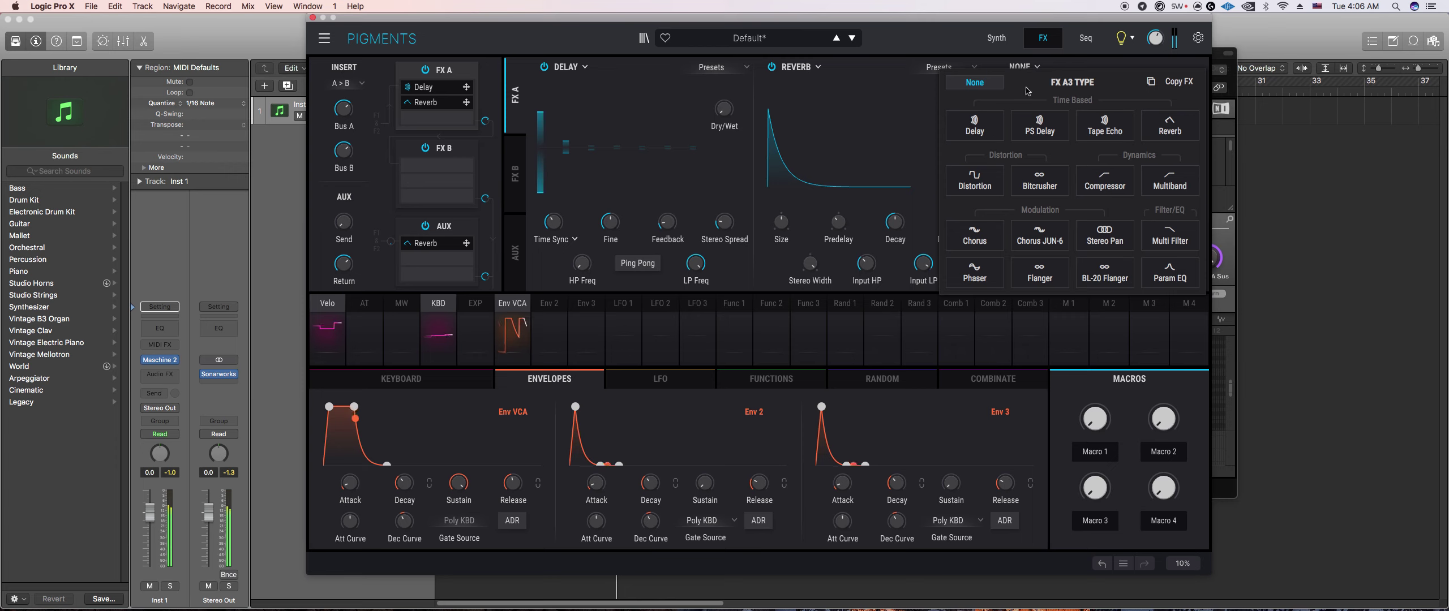
pyautogui.click(1095, 233)
pyautogui.moveTo(1094, 262); pyautogui.dragTo(1094, 265)
pyautogui.moveTo(1094, 222); pyautogui.dragTo(1095, 226)
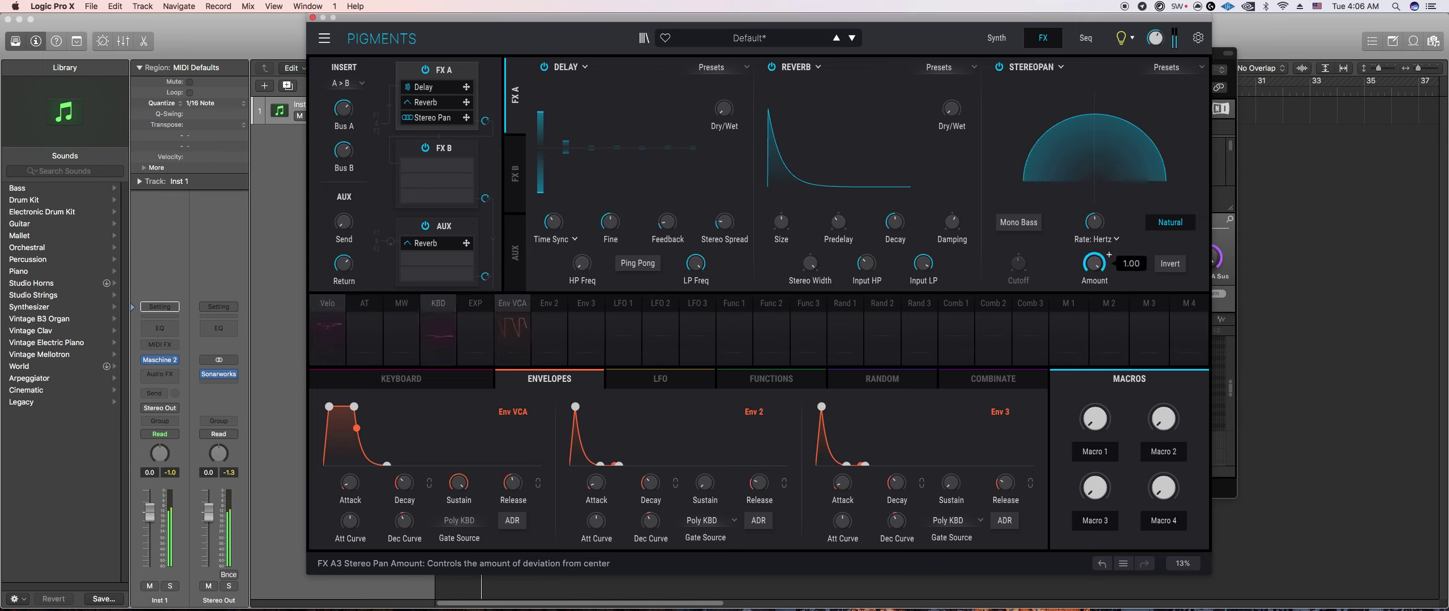
pyautogui.moveTo(1118, 213)
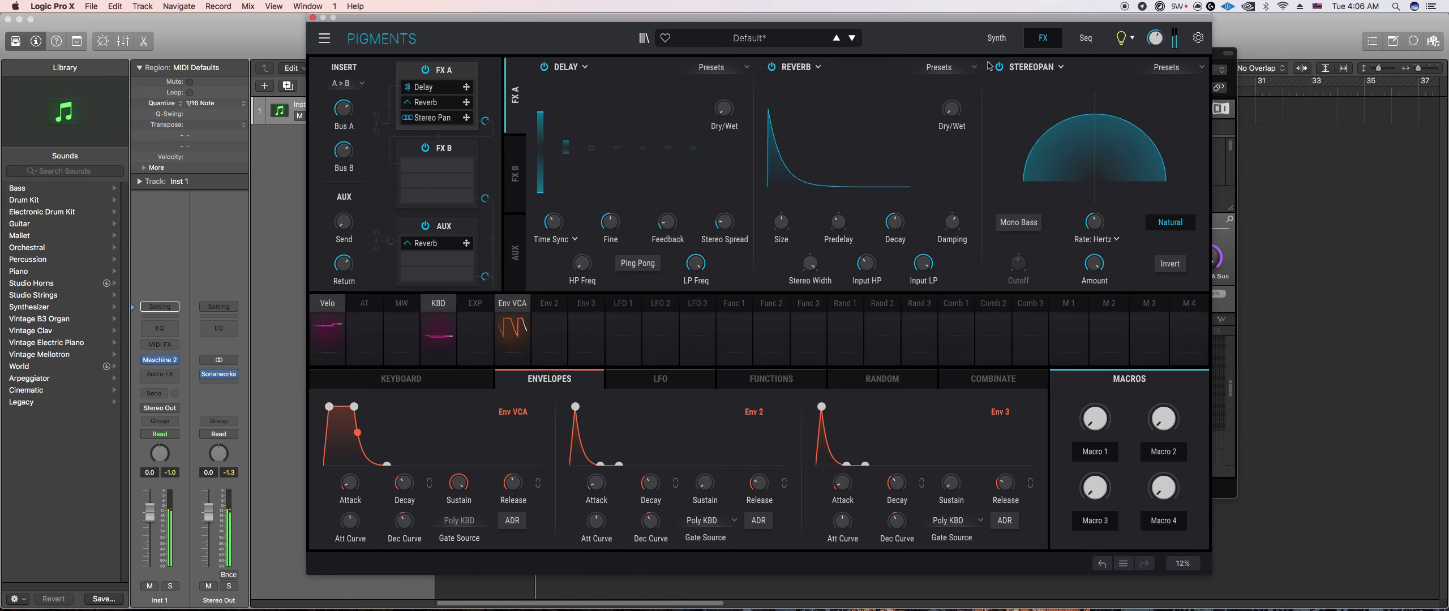
# Step: Raise Filter 1's resonance and lower its cutoff slightly on sound 4's synth page, and return to the Maschine window
pyautogui.click(996, 38)
pyautogui.moveTo(951, 92)
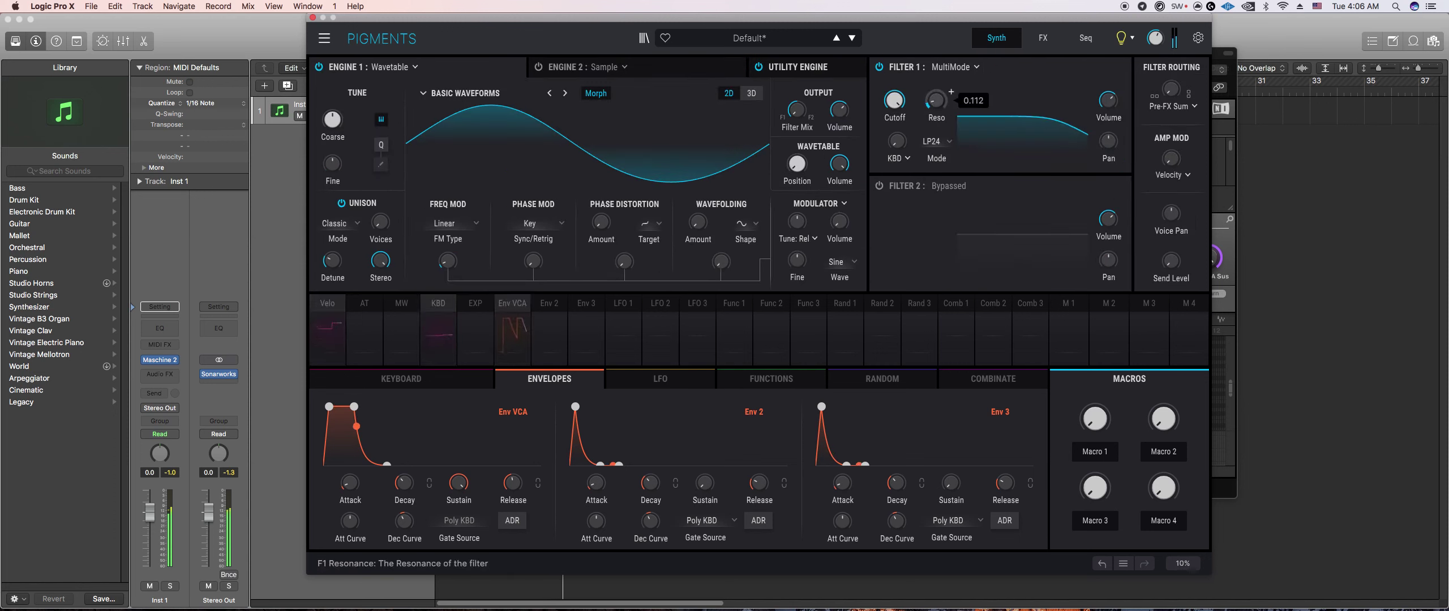
pyautogui.moveTo(895, 101); pyautogui.dragTo(894, 112)
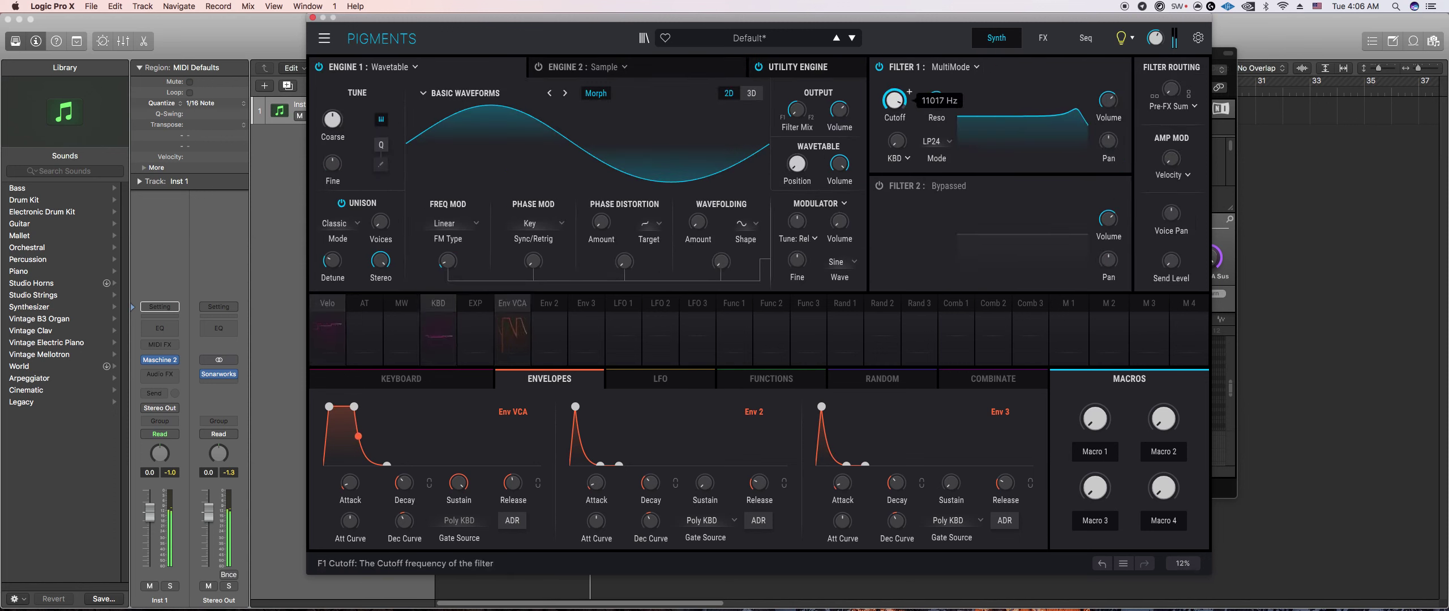
pyautogui.click(1229, 242)
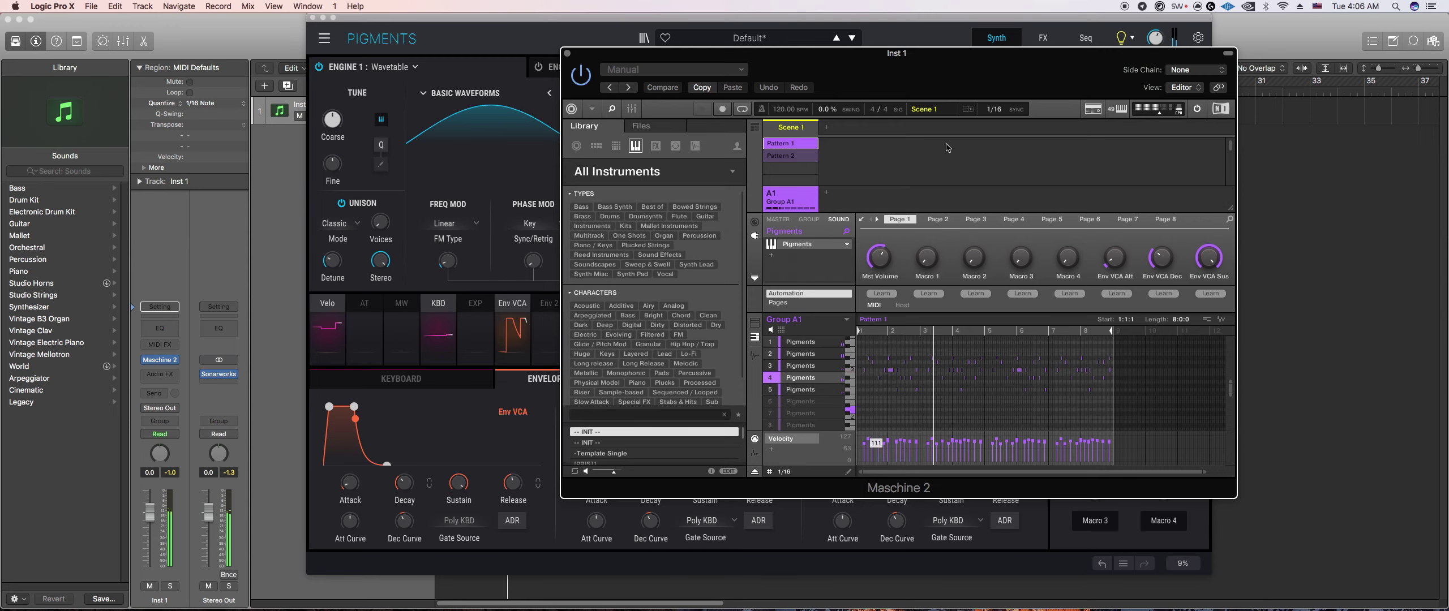
# Step: Fine-tune the unison voices and Filter 1 resonance in sound 5's Pigments, and return to the Maschine window
pyautogui.click(800, 389)
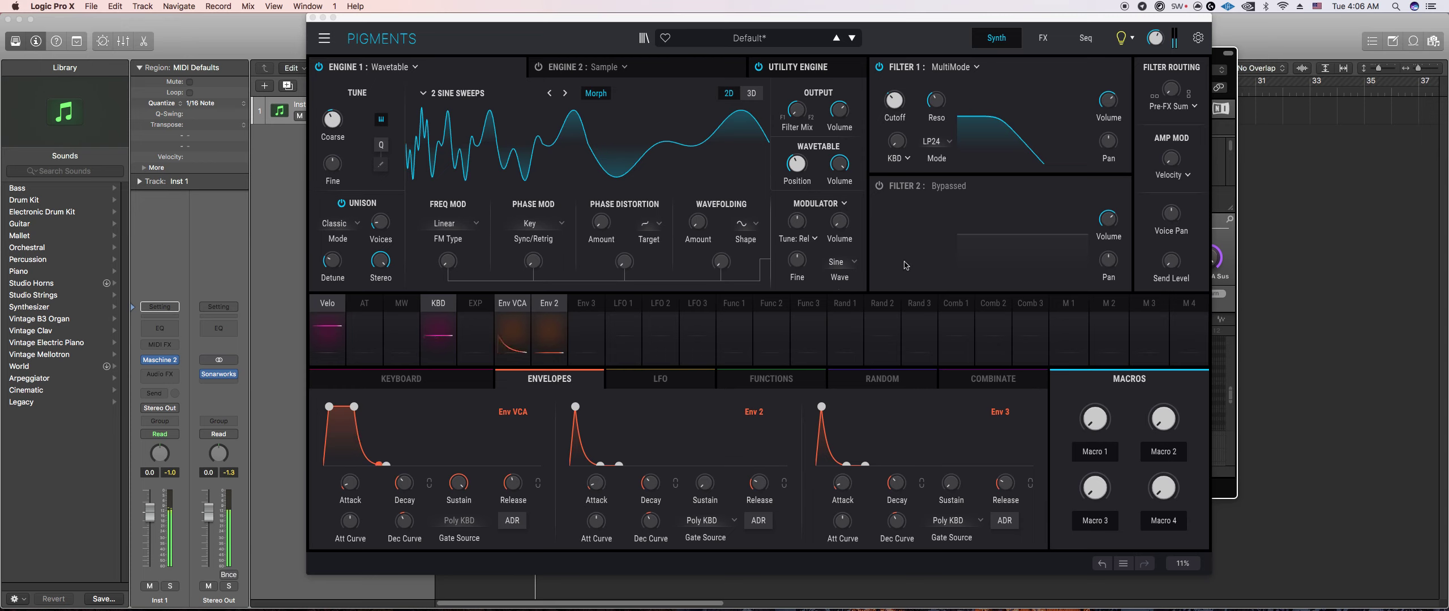
pyautogui.moveTo(383, 226); pyautogui.dragTo(383, 248)
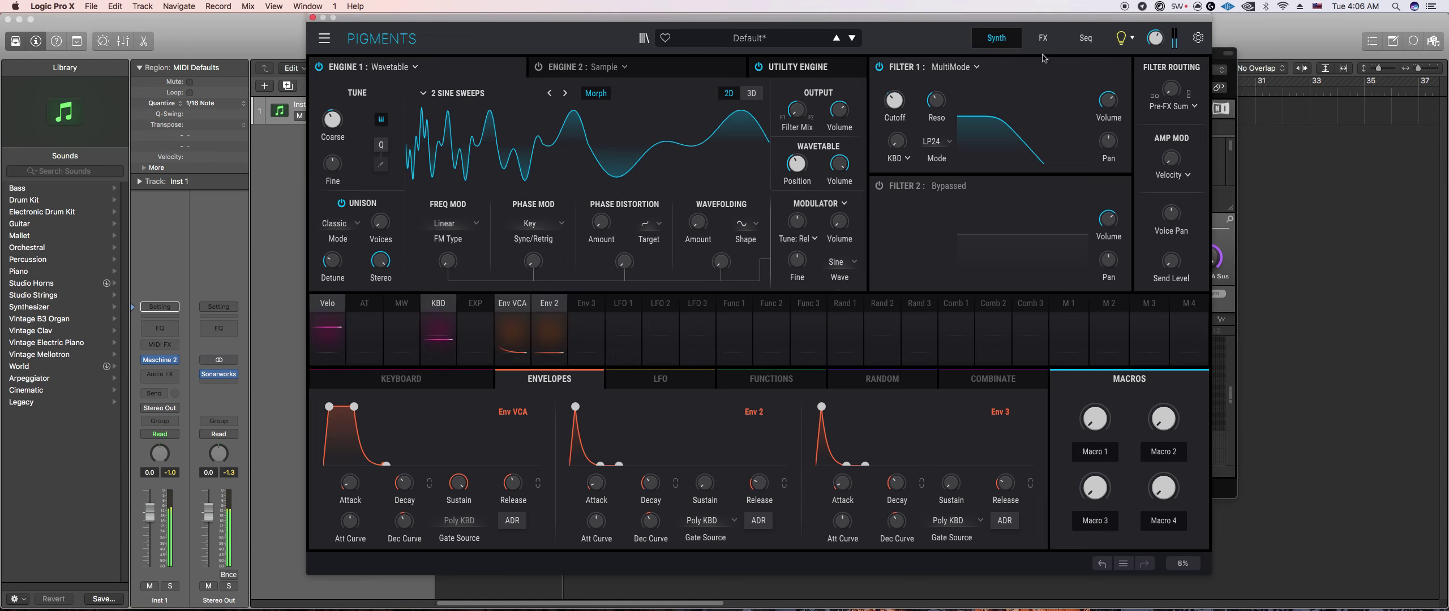
pyautogui.moveTo(936, 101); pyautogui.dragTo(951, 92)
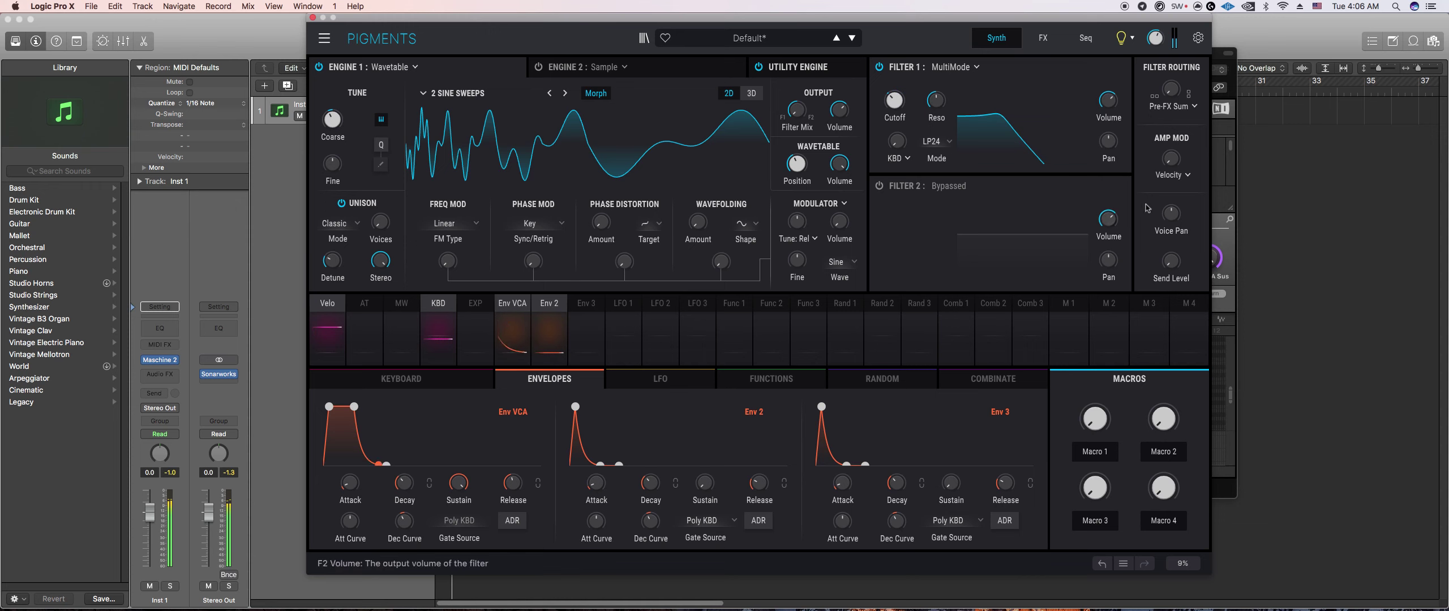
pyautogui.click(1217, 237)
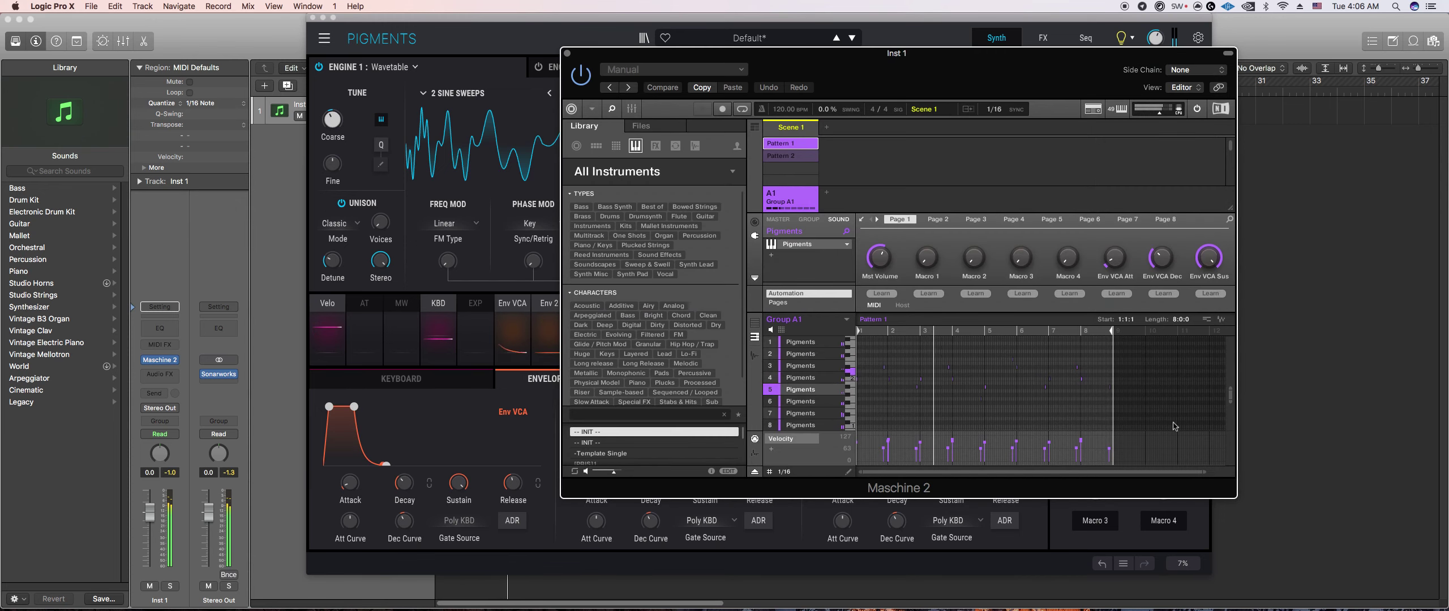
# Step: In sound 7's Pigments, raise Function 1's point 3 to level 0.152, add three points around it and curve the rise that follows
pyautogui.scroll(-2, 788, 367)
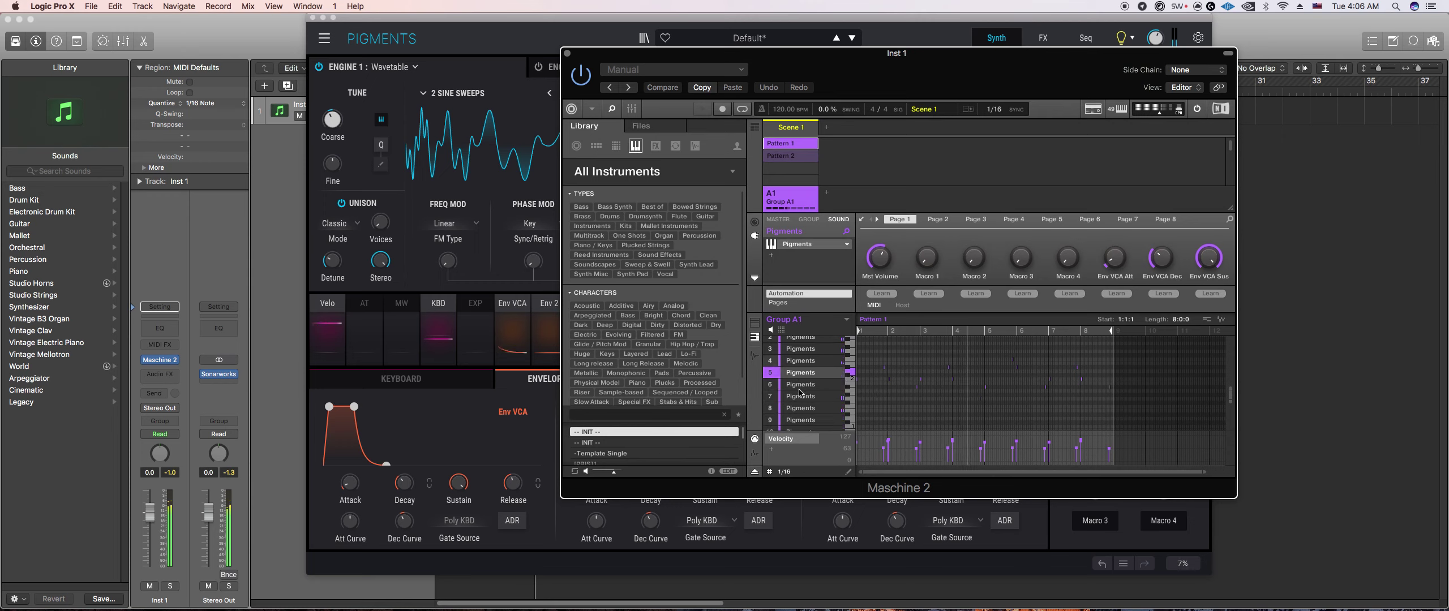
pyautogui.click(754, 323)
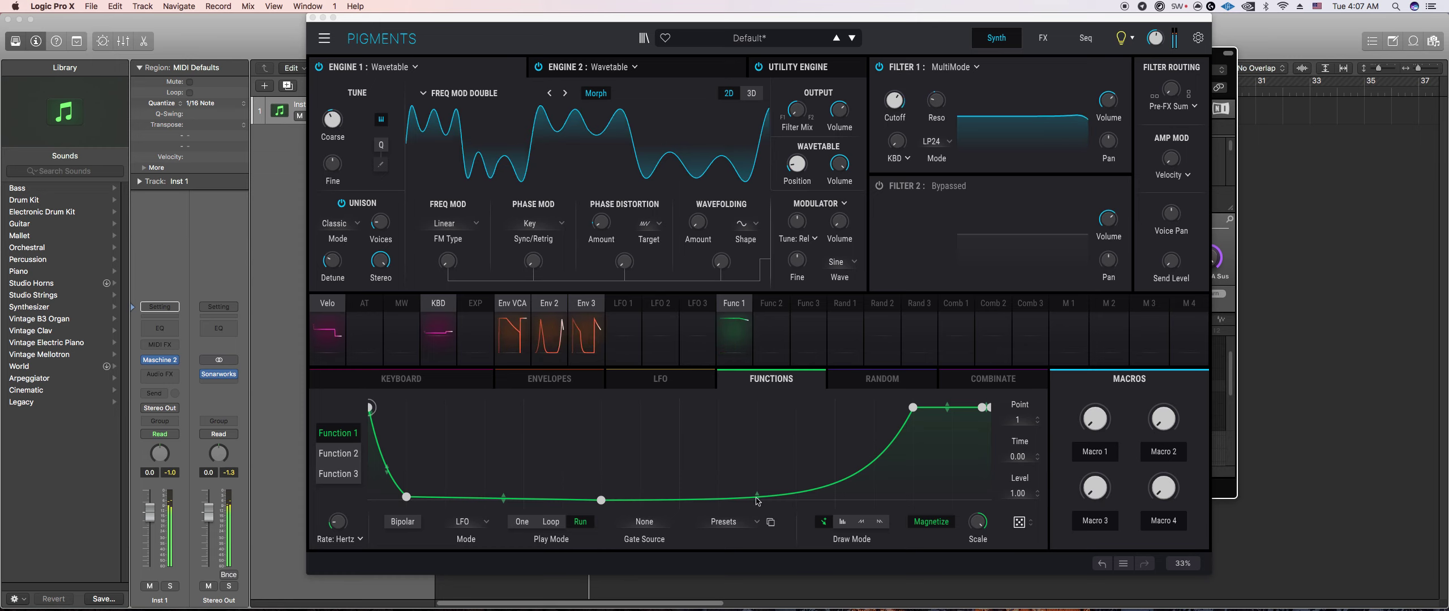
pyautogui.moveTo(602, 501); pyautogui.dragTo(601, 487)
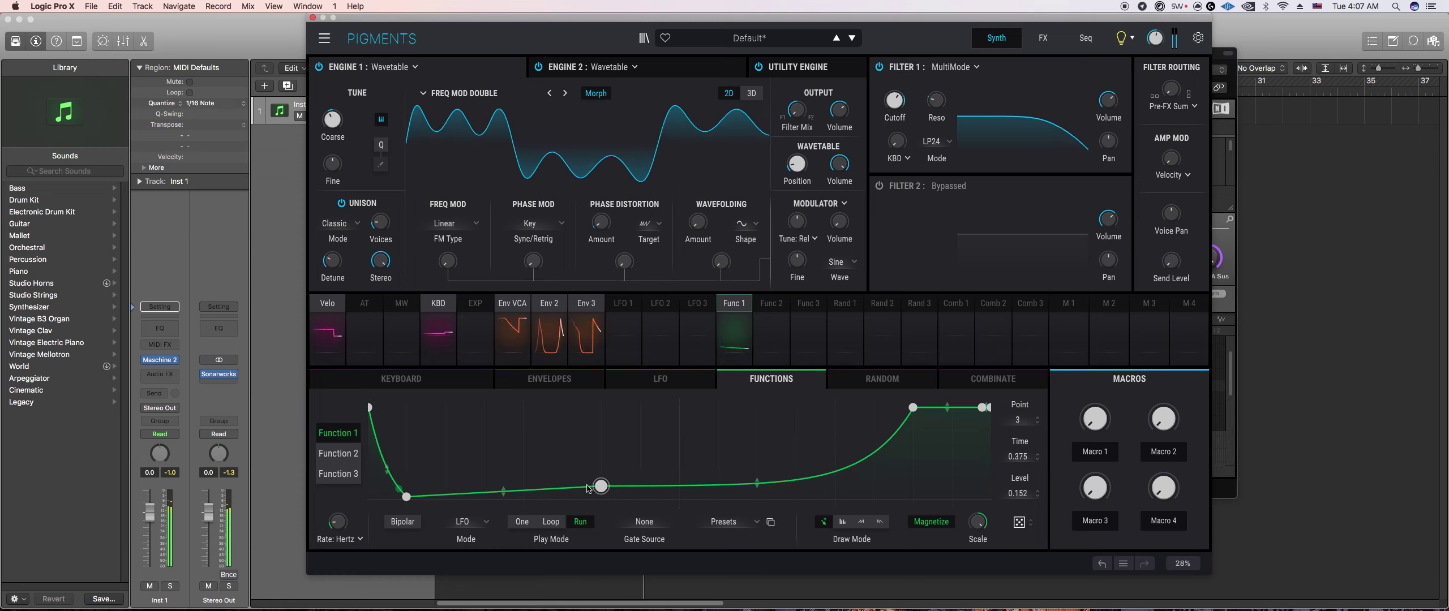
pyautogui.doubleClick(485, 456)
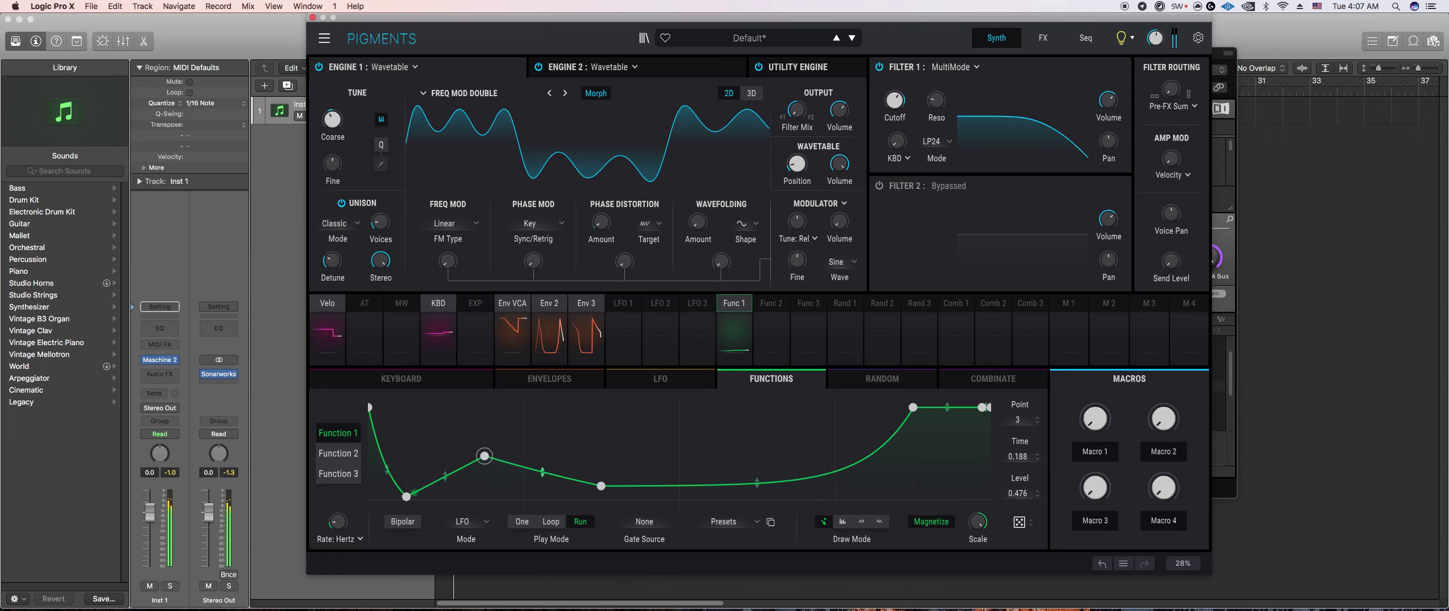
pyautogui.doubleClick(656, 464)
pyautogui.doubleClick(748, 492)
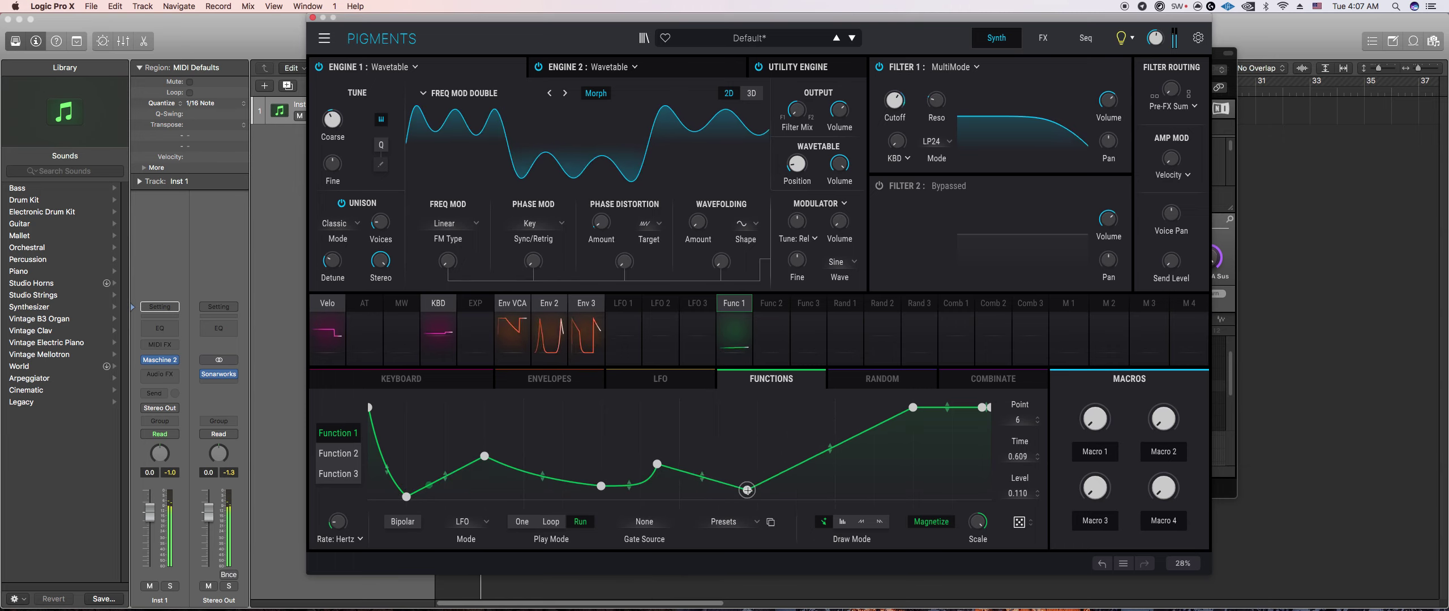
pyautogui.moveTo(830, 450); pyautogui.dragTo(830, 479)
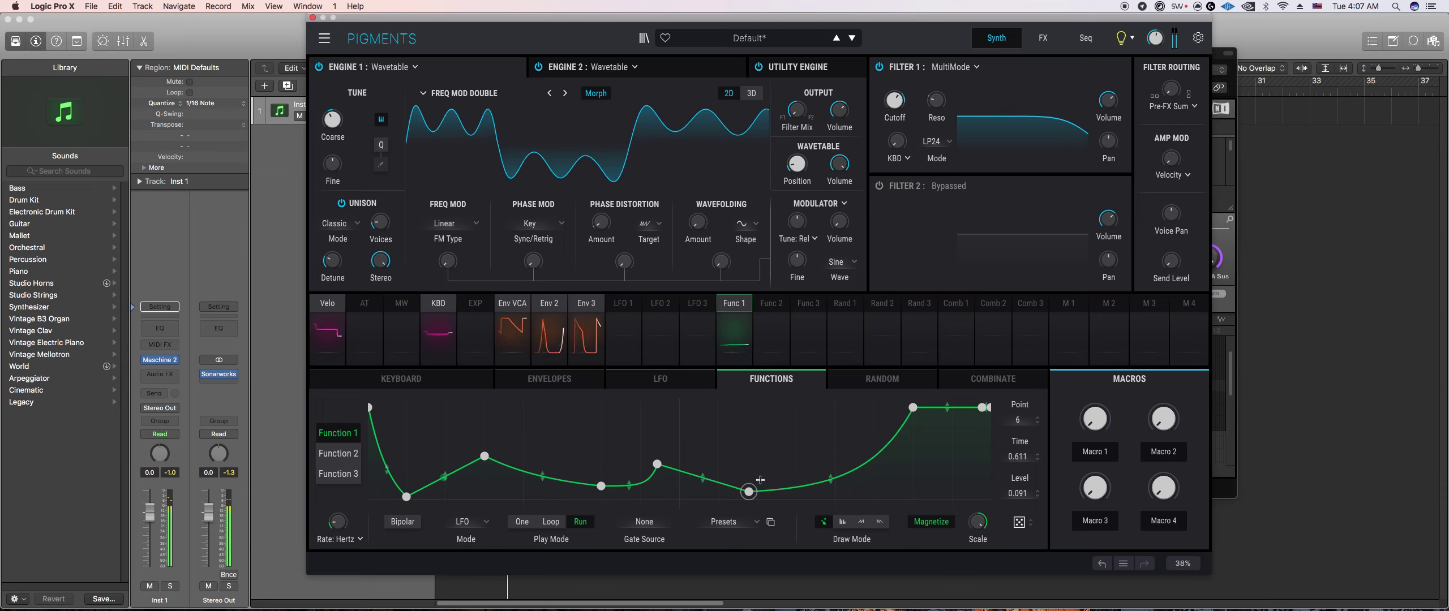
# Step: Move Function 1's point 4 to time 0.313 and level 0.311, and point 5 to time 0.438 and level 0.787, nudging point 3 upward
pyautogui.moveTo(656, 465); pyautogui.dragTo(659, 451)
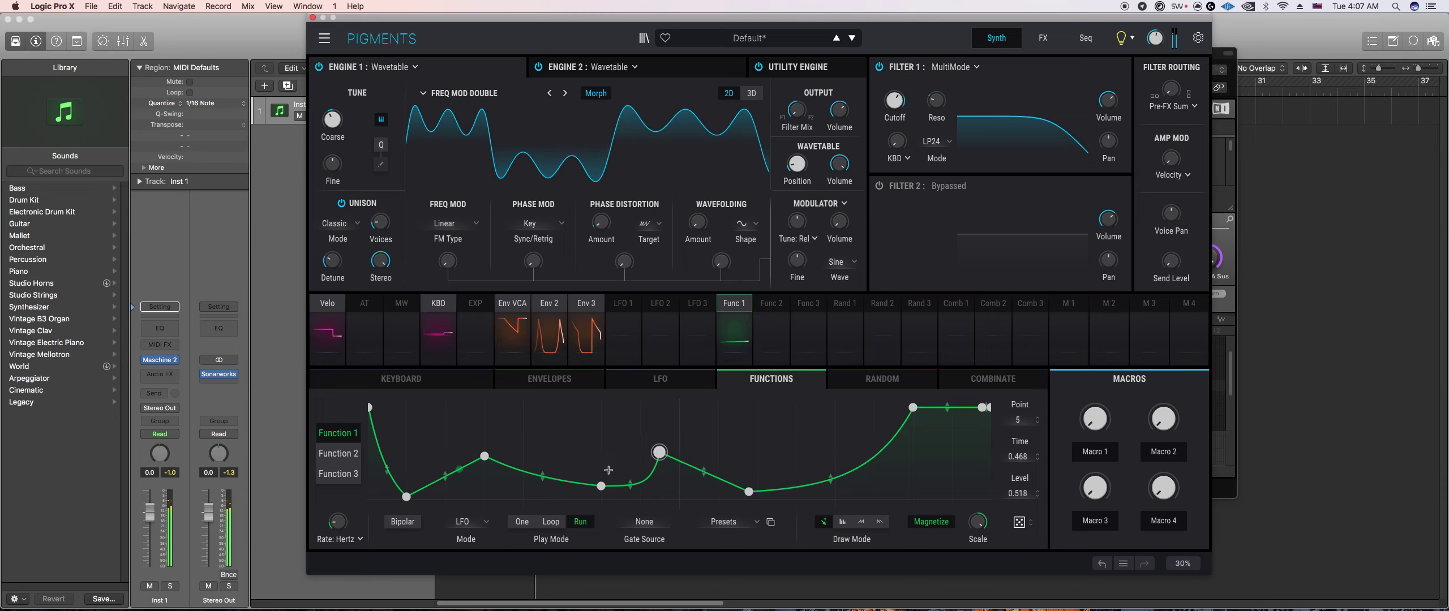
pyautogui.moveTo(603, 486); pyautogui.dragTo(601, 480)
pyautogui.moveTo(488, 462); pyautogui.dragTo(490, 459)
pyautogui.moveTo(599, 481); pyautogui.dragTo(567, 472)
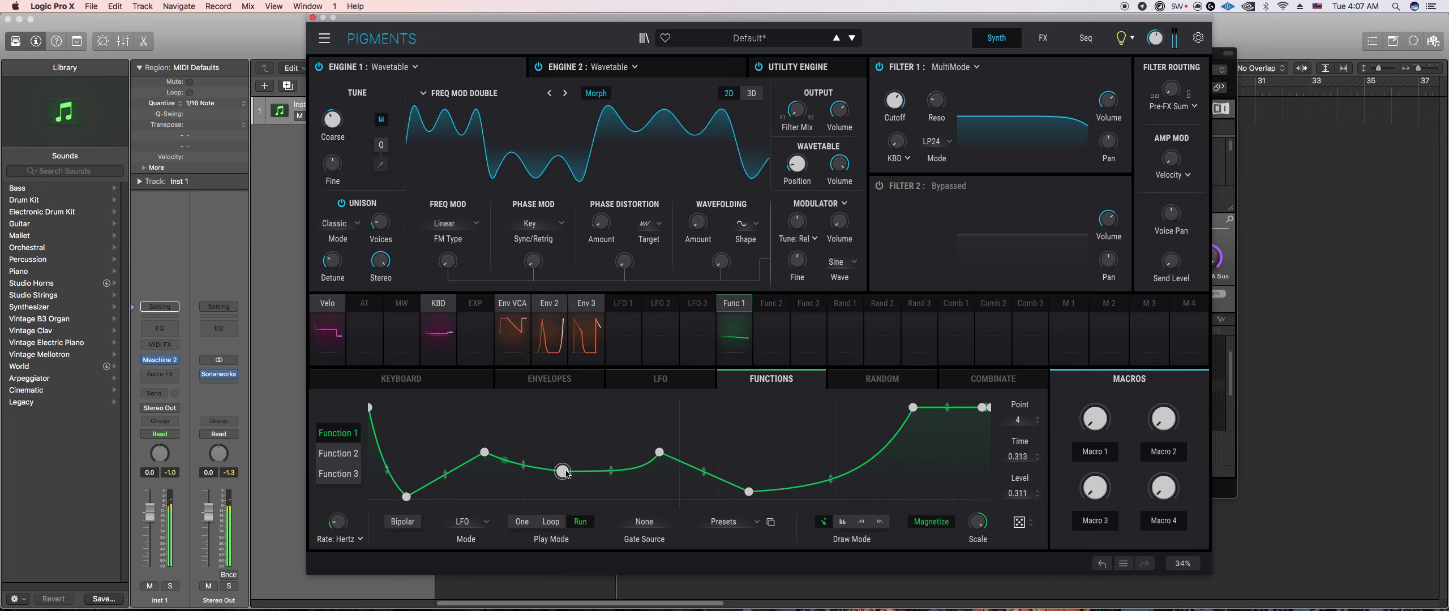
pyautogui.moveTo(667, 450); pyautogui.dragTo(647, 432)
# Step: Set Function 1's rate to 0.010 Hz and add a peak and a dip before the point at time 0.438, the dip at time 0.421, level 0.293
pyautogui.moveTo(340, 516); pyautogui.dragTo(340, 515)
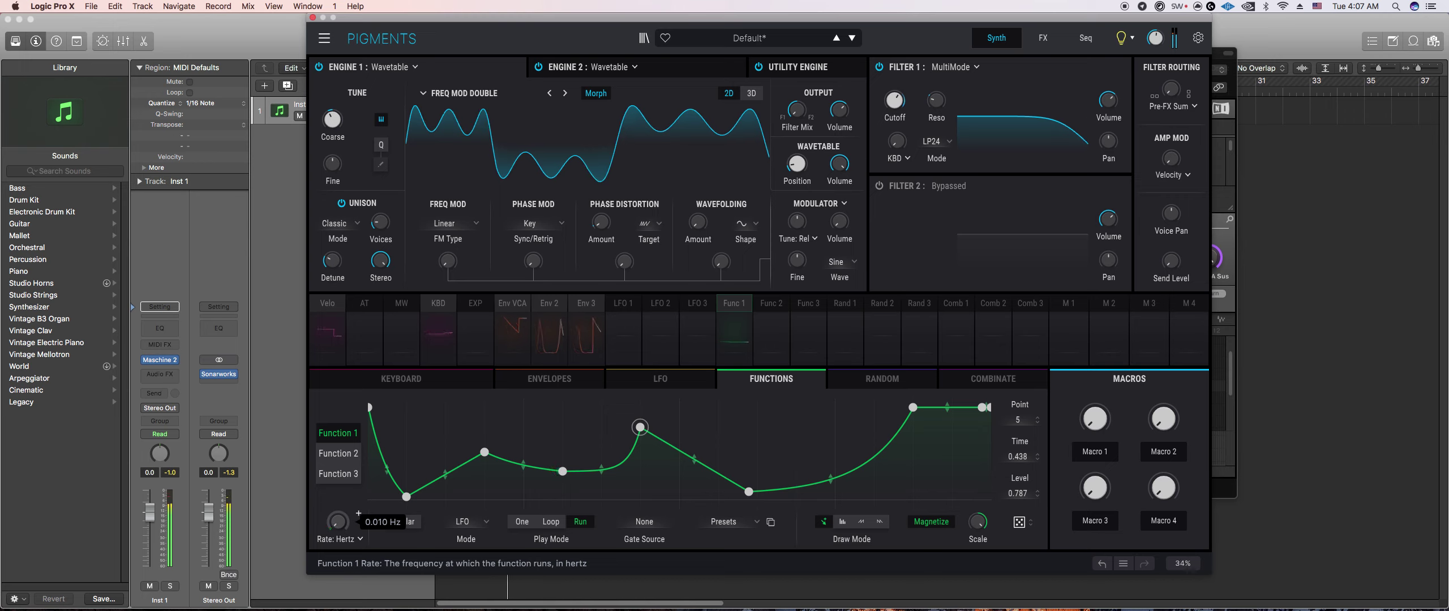
pyautogui.click(562, 472)
pyautogui.doubleClick(585, 415)
pyautogui.doubleClick(626, 482)
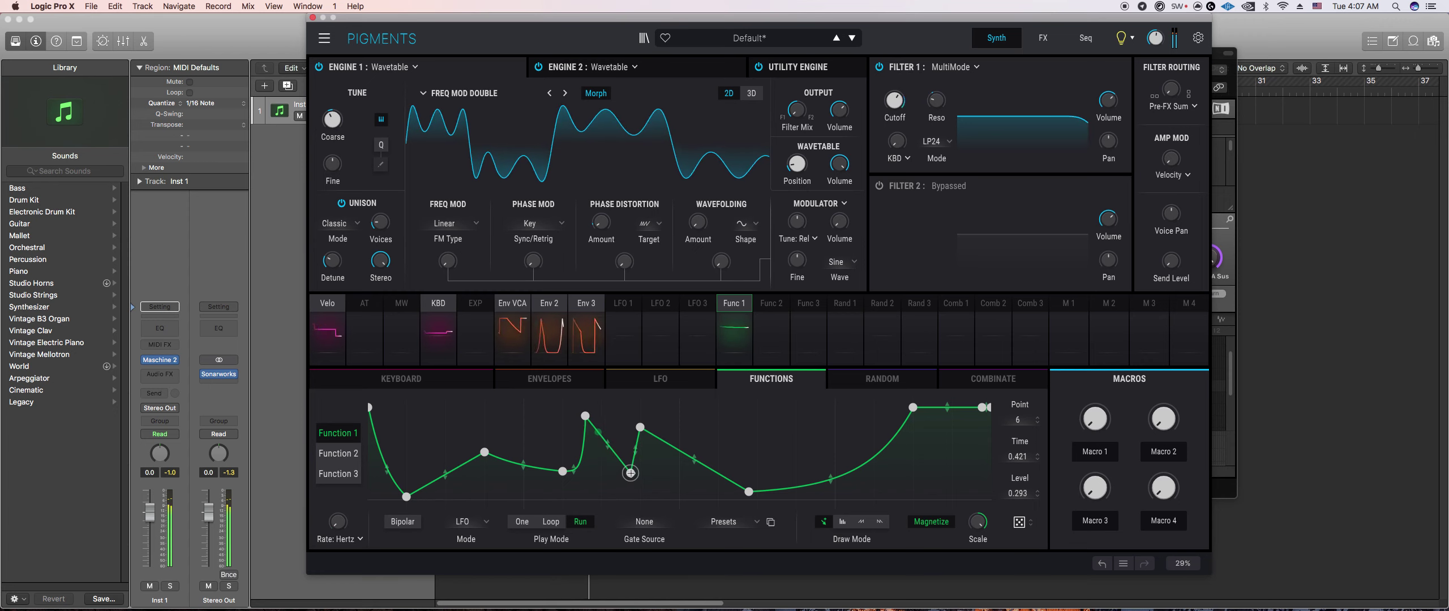
pyautogui.click(1233, 244)
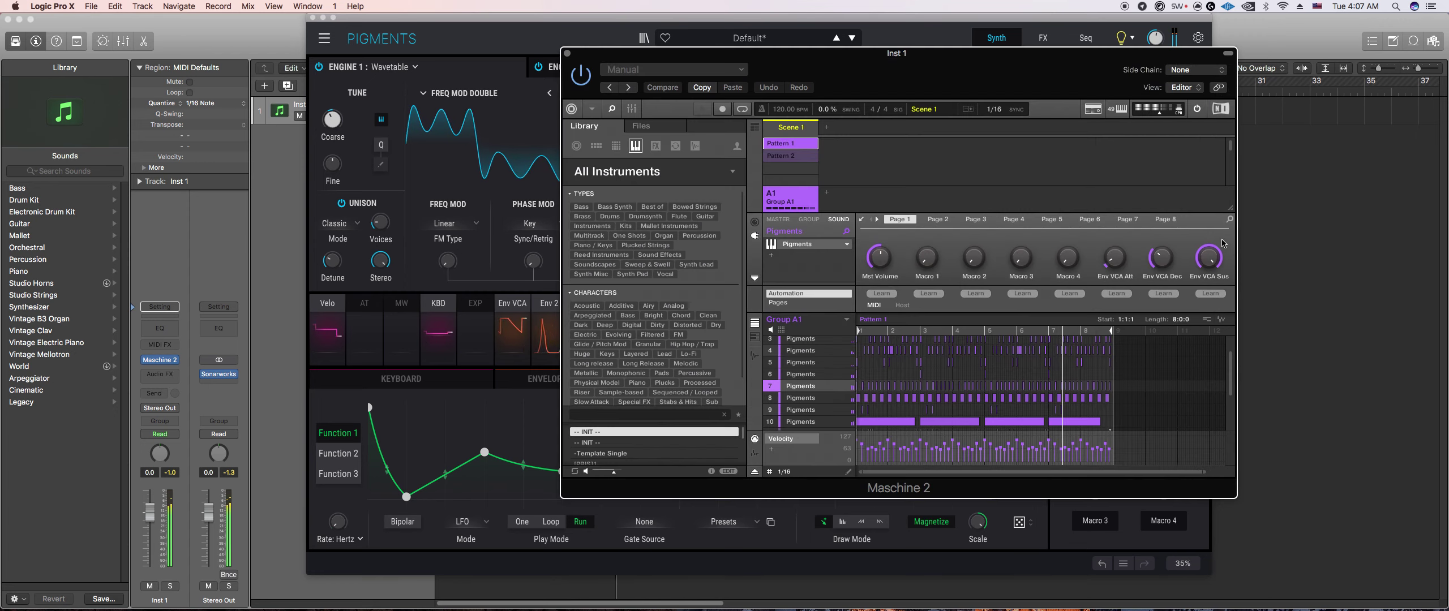
pyautogui.click(816, 572)
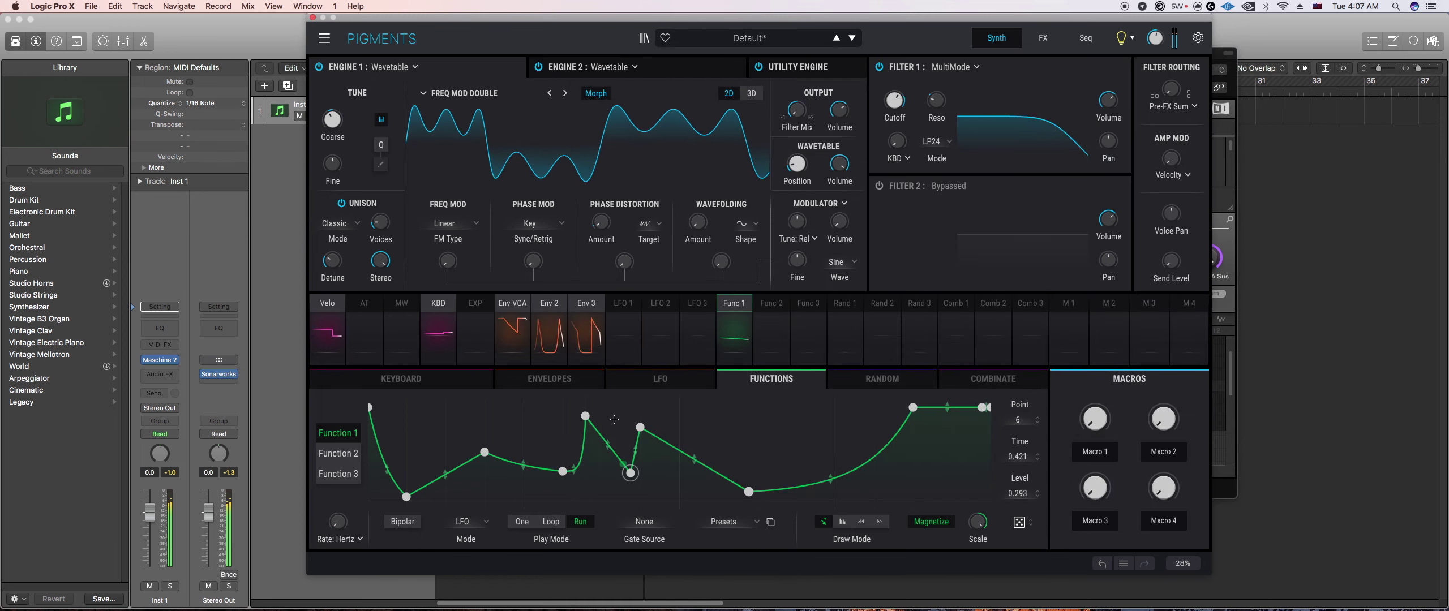
# Step: Move Function 1's point 7 to time 0.500 and level 0.854, and return to the Maschine window
pyautogui.moveTo(640, 428); pyautogui.dragTo(681, 424)
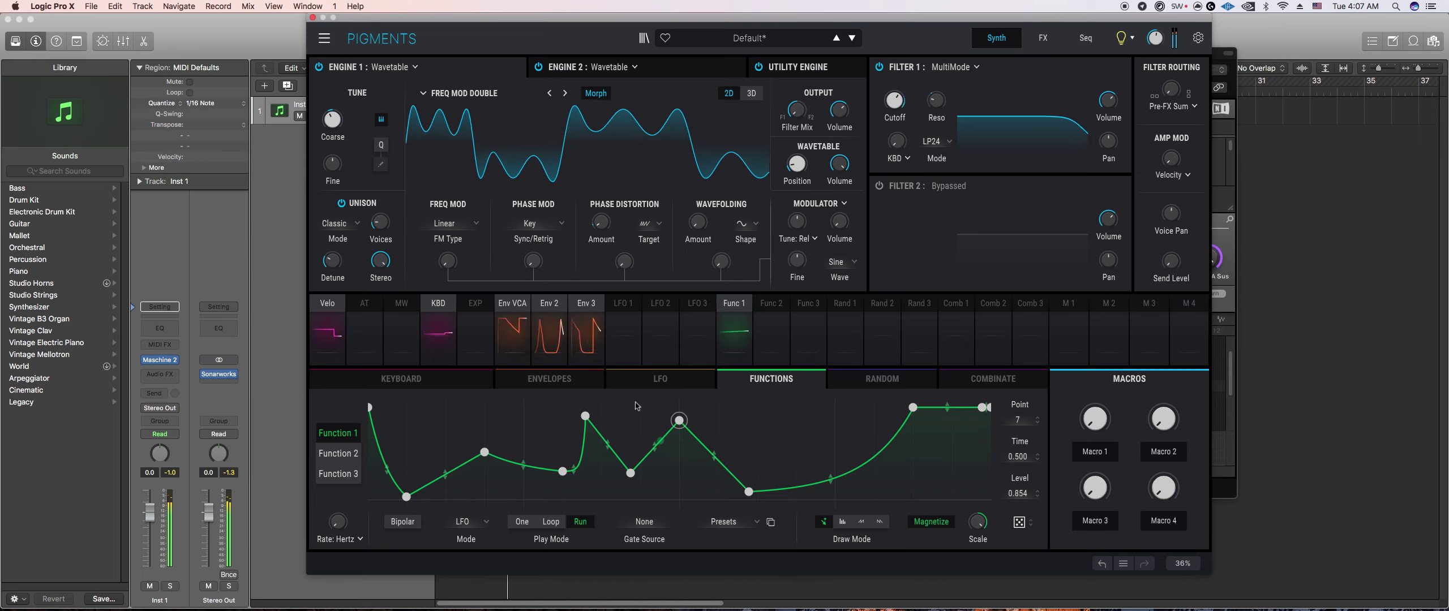
pyautogui.moveTo(358, 513)
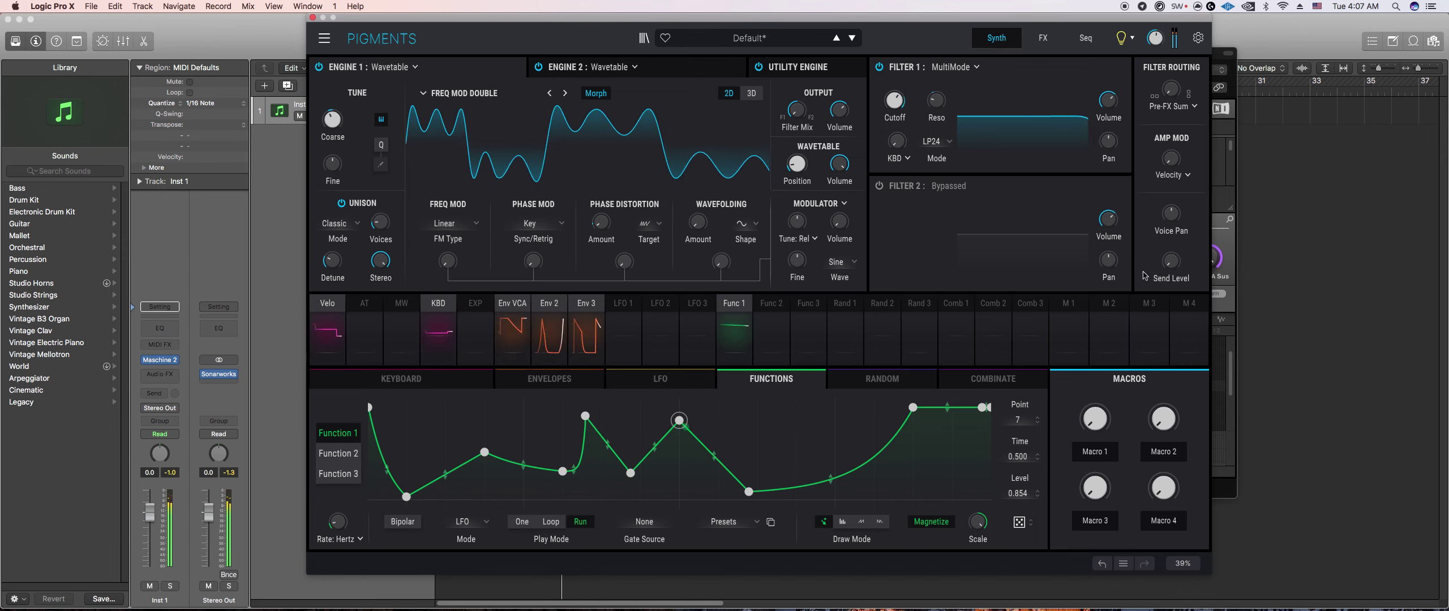
pyautogui.click(1223, 302)
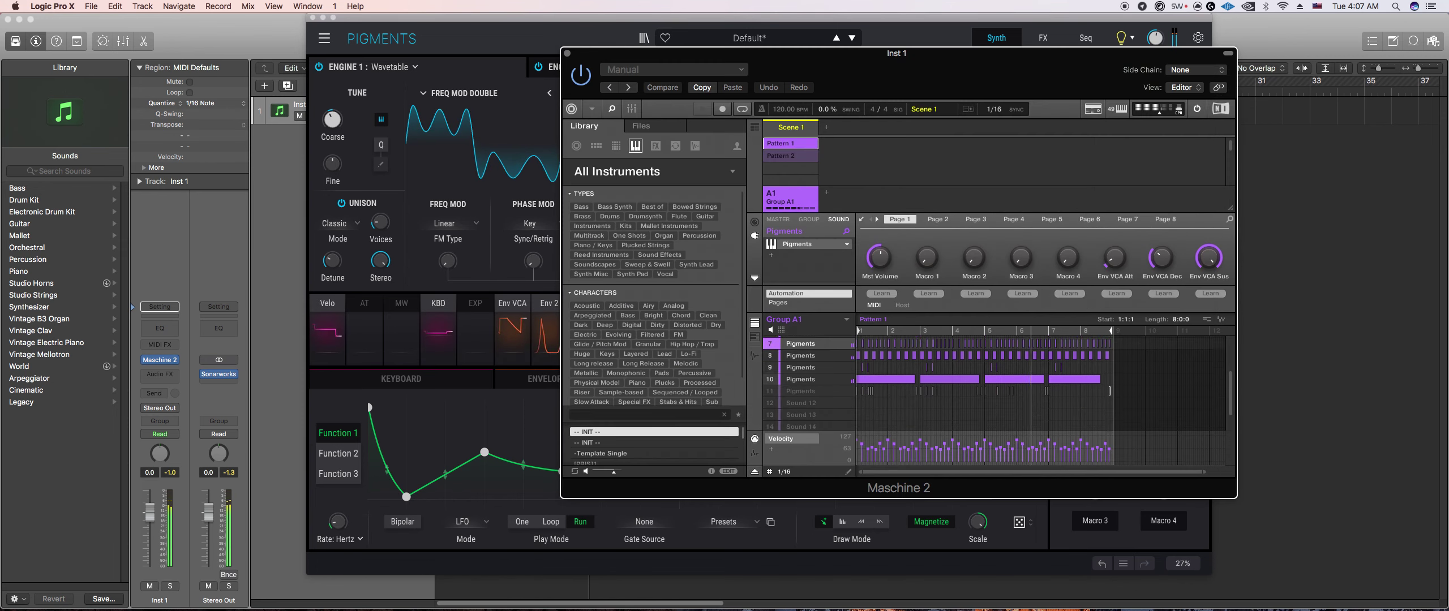
# Step: Mute sound 10 in Group A1 briefly to hear the pattern without it, and unmute it again
pyautogui.scroll(-3, 1027, 417)
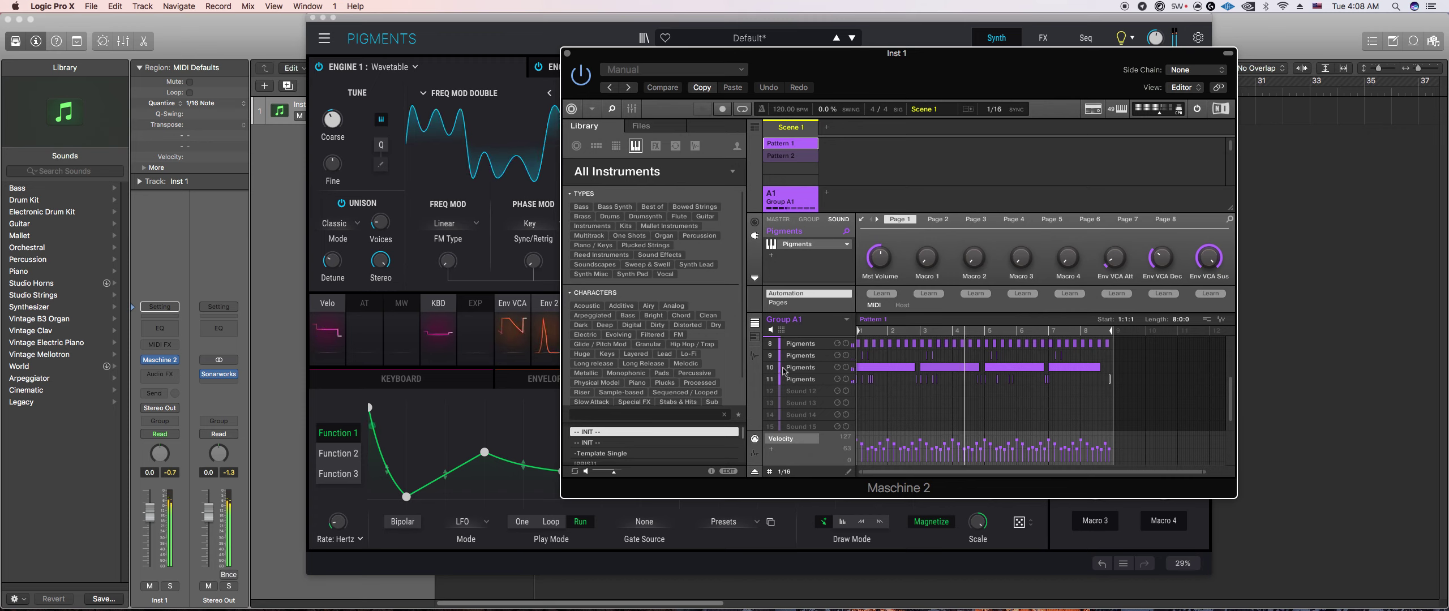
pyautogui.click(784, 371)
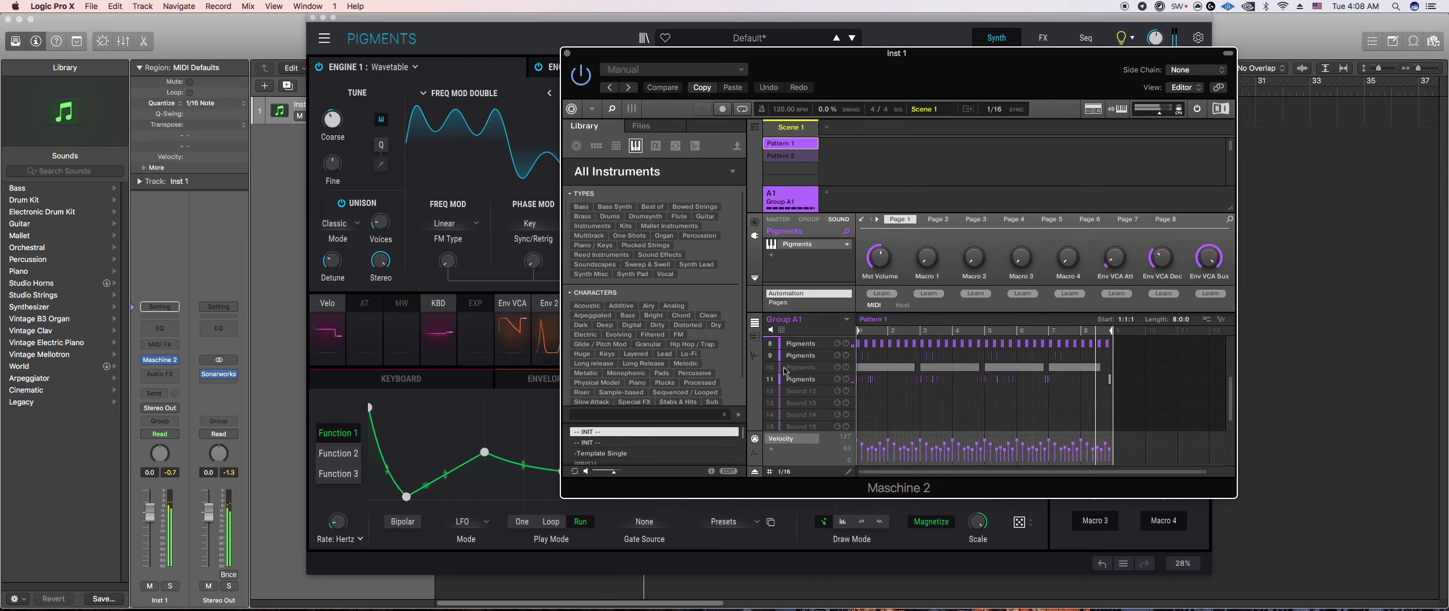
pyautogui.click(785, 372)
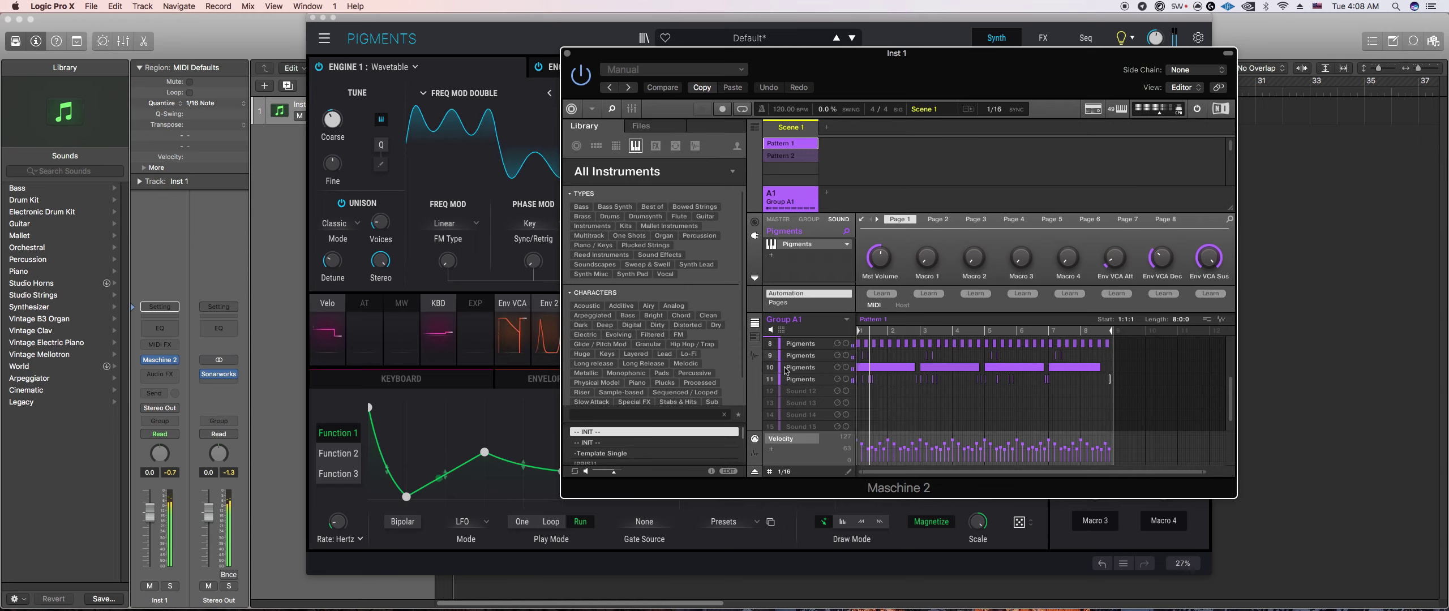